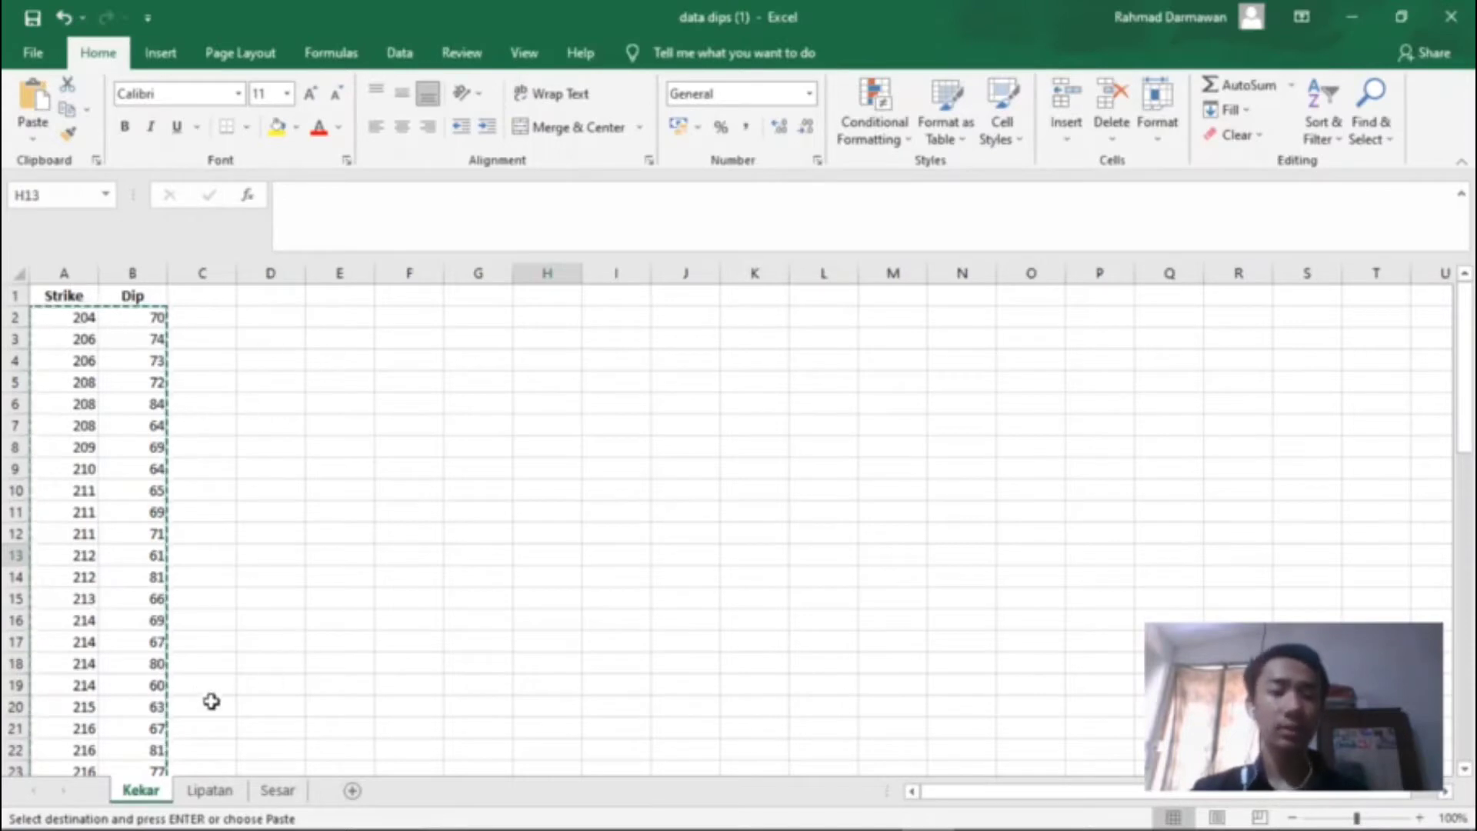
Copy the strike and dip values in A2:B61 of the Kekar sheet, leaving out the header row.
click(66, 318)
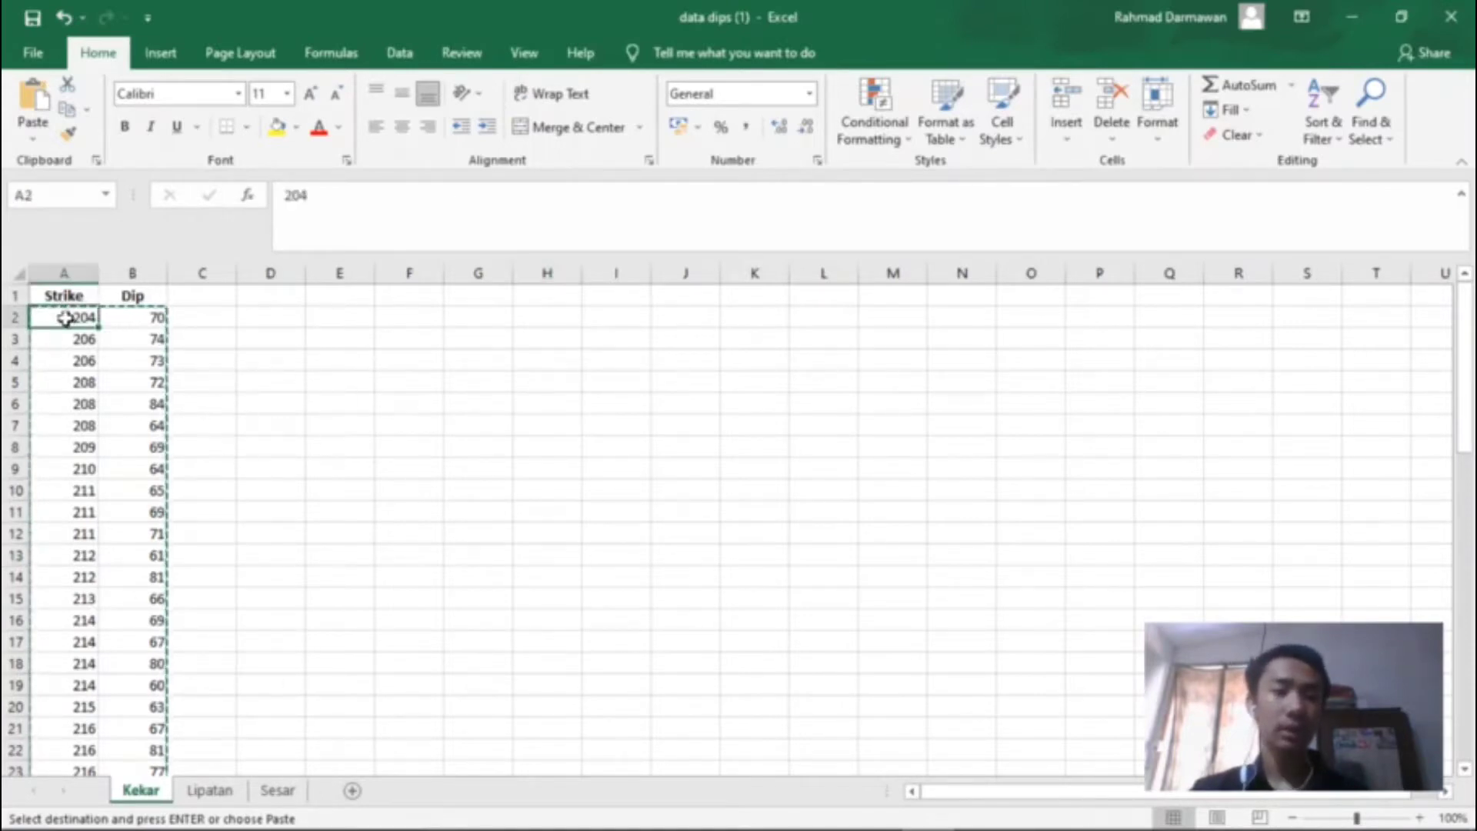
drag(66, 318, 157, 728)
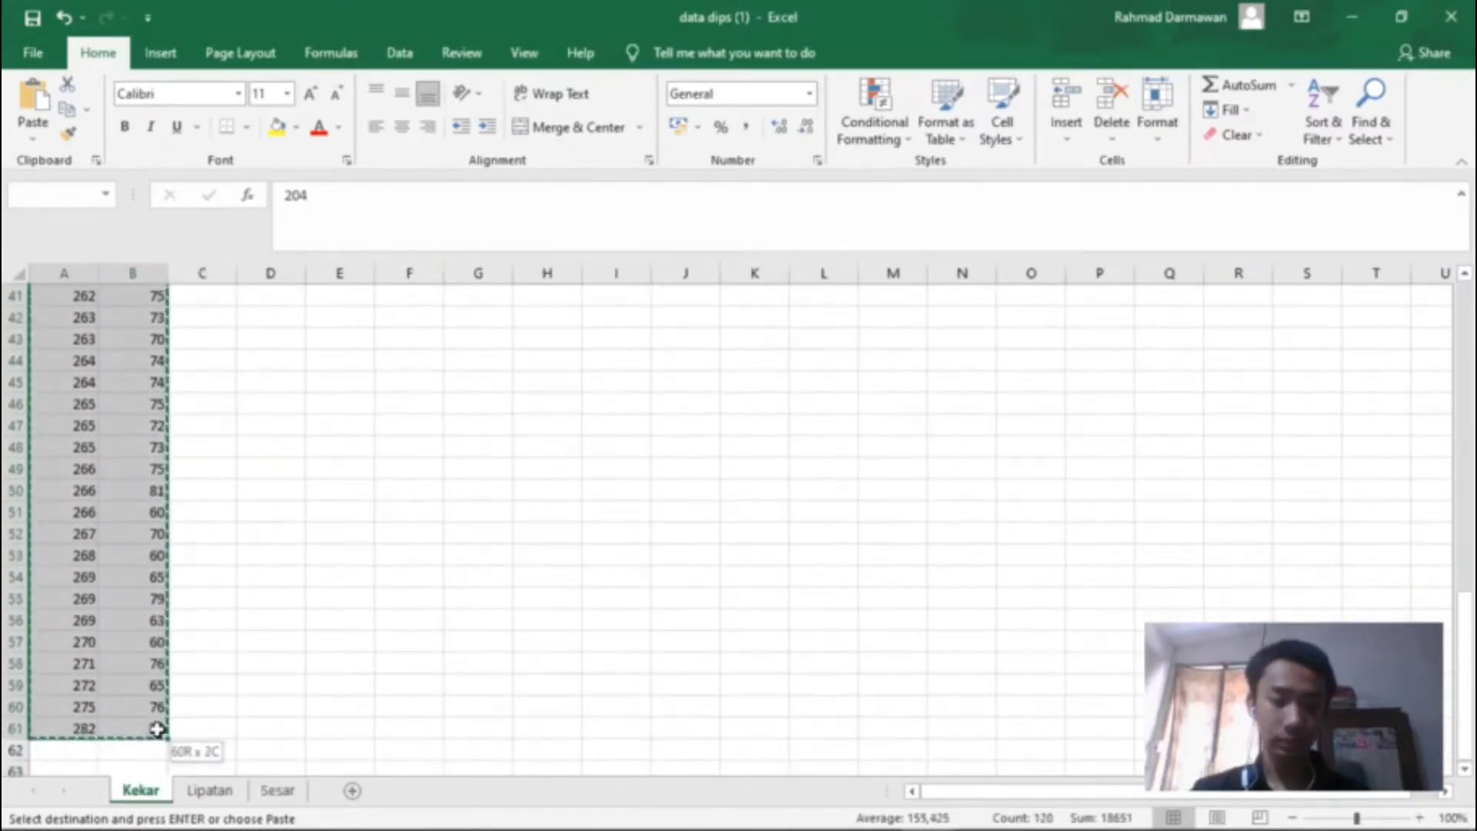
right_click(157, 728)
click(209, 279)
scroll(300, 316, up, 13)
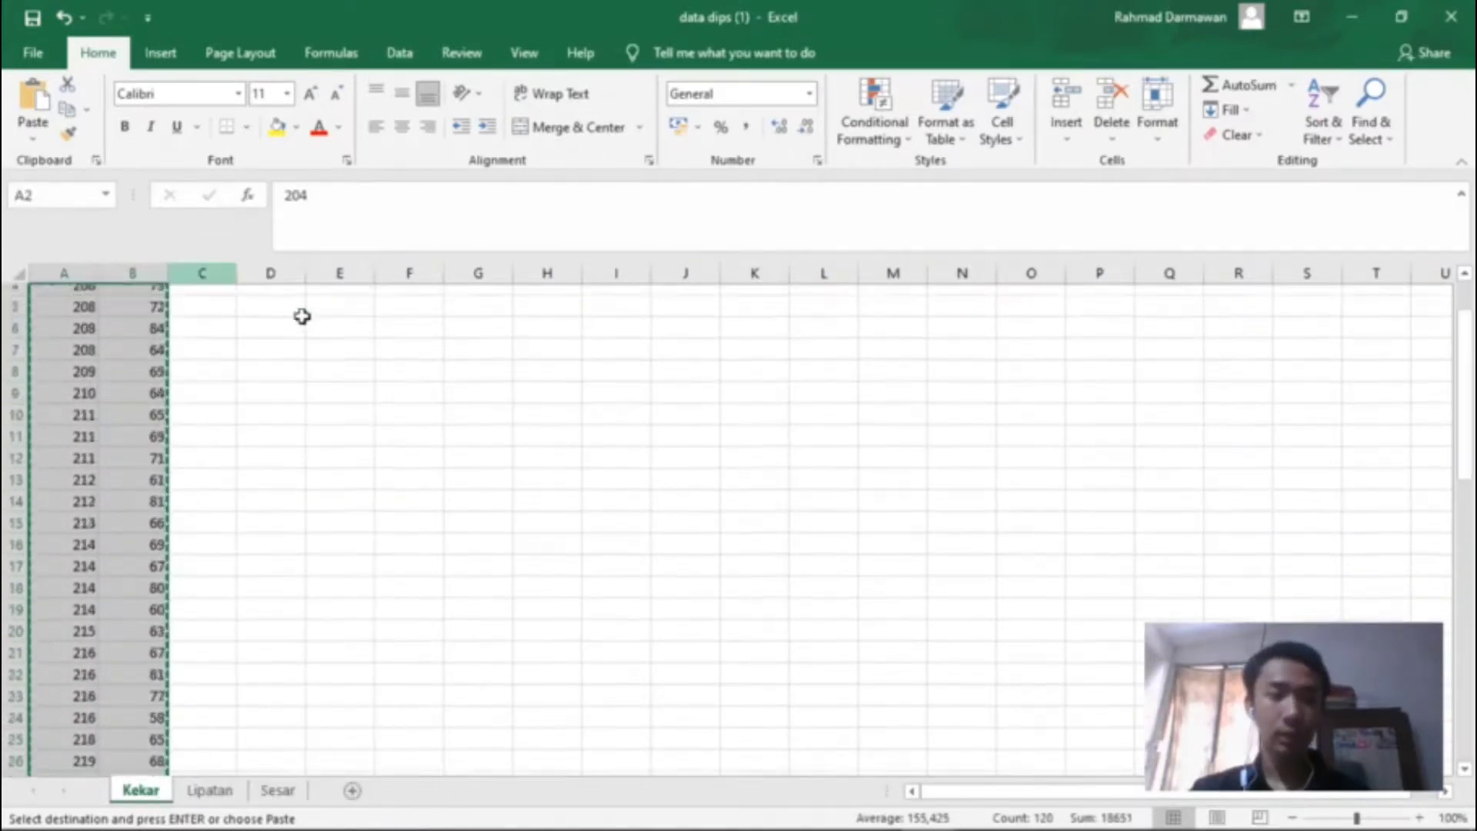
Switch to the empty Dips project and set its global orientation format to Strike (Right) / Dip.
click(979, 818)
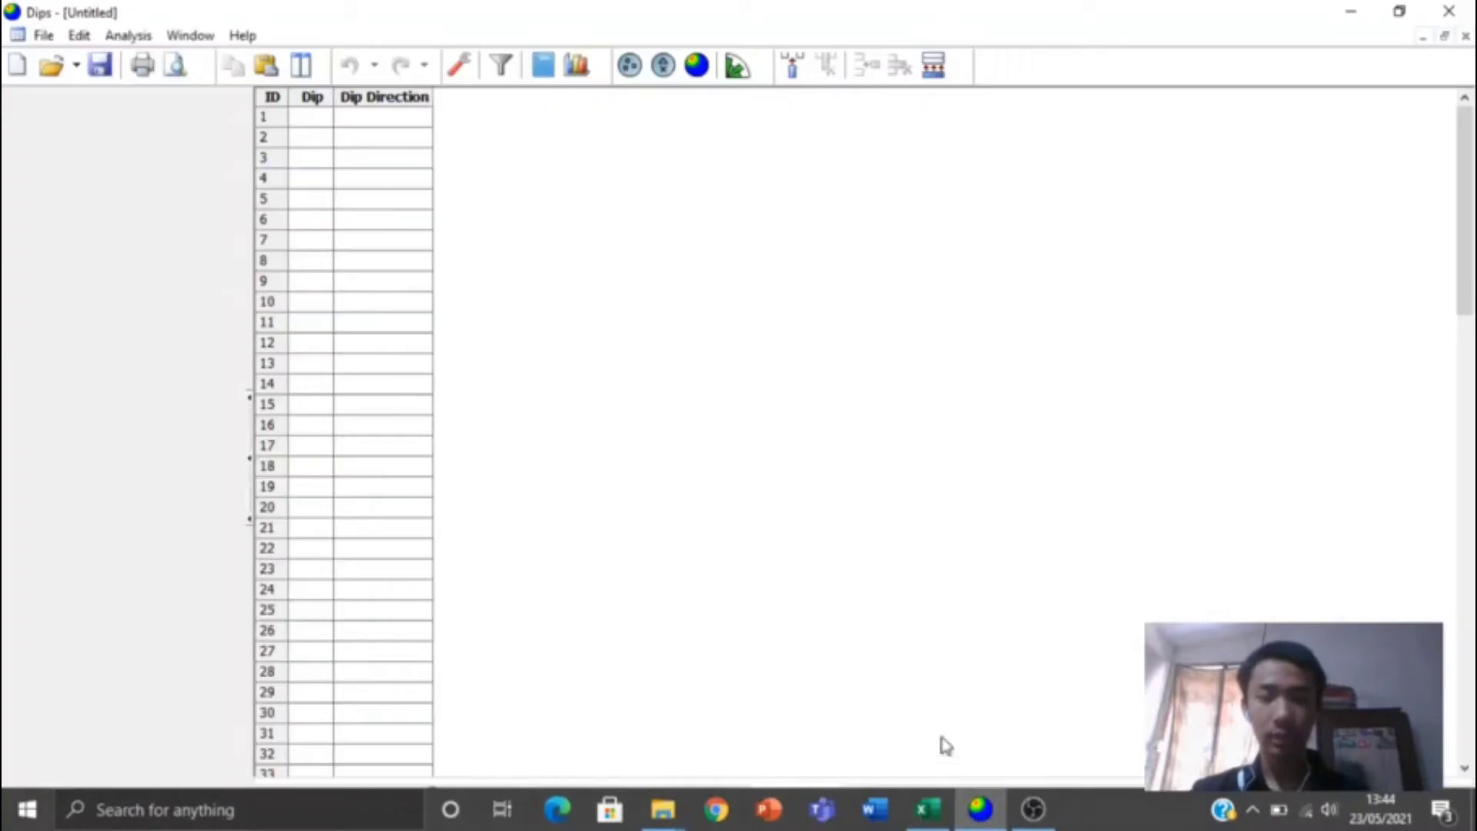
click(465, 74)
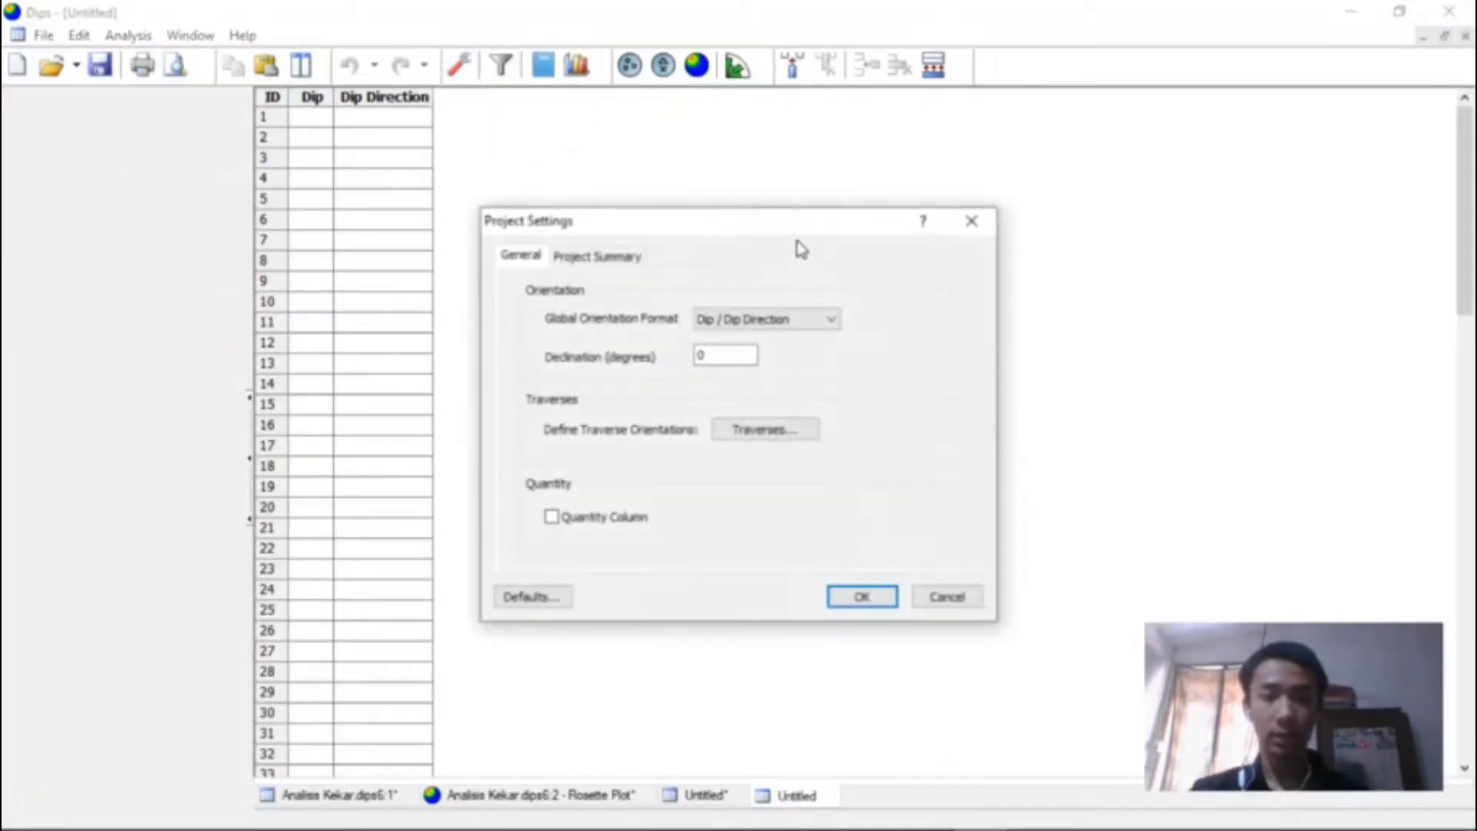
click(747, 320)
click(758, 352)
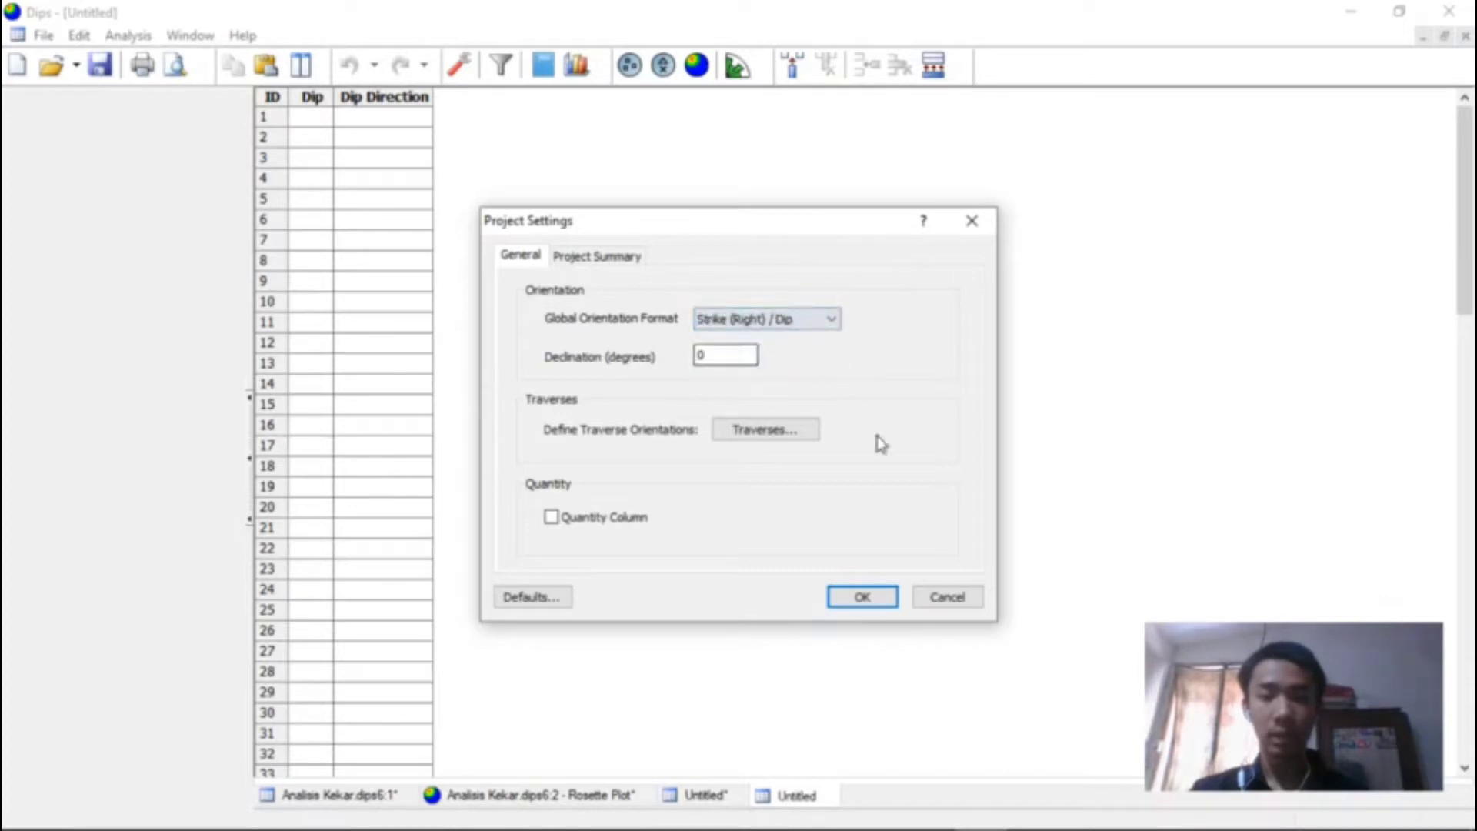
click(851, 600)
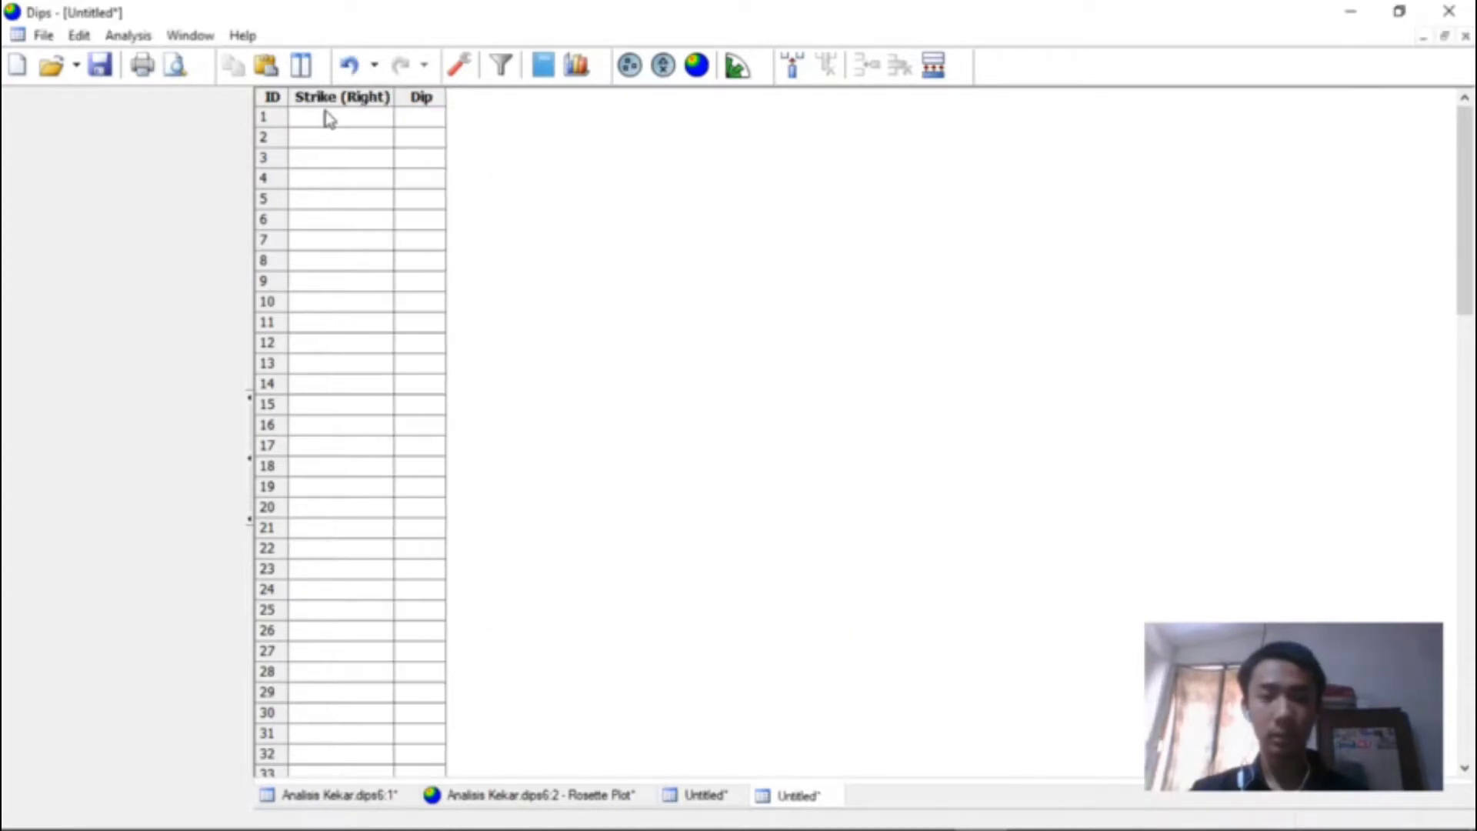
Paste the copied strike and dip data from row 1 of the grid and display it as a contoured stereonet plot.
right_click(325, 117)
click(374, 174)
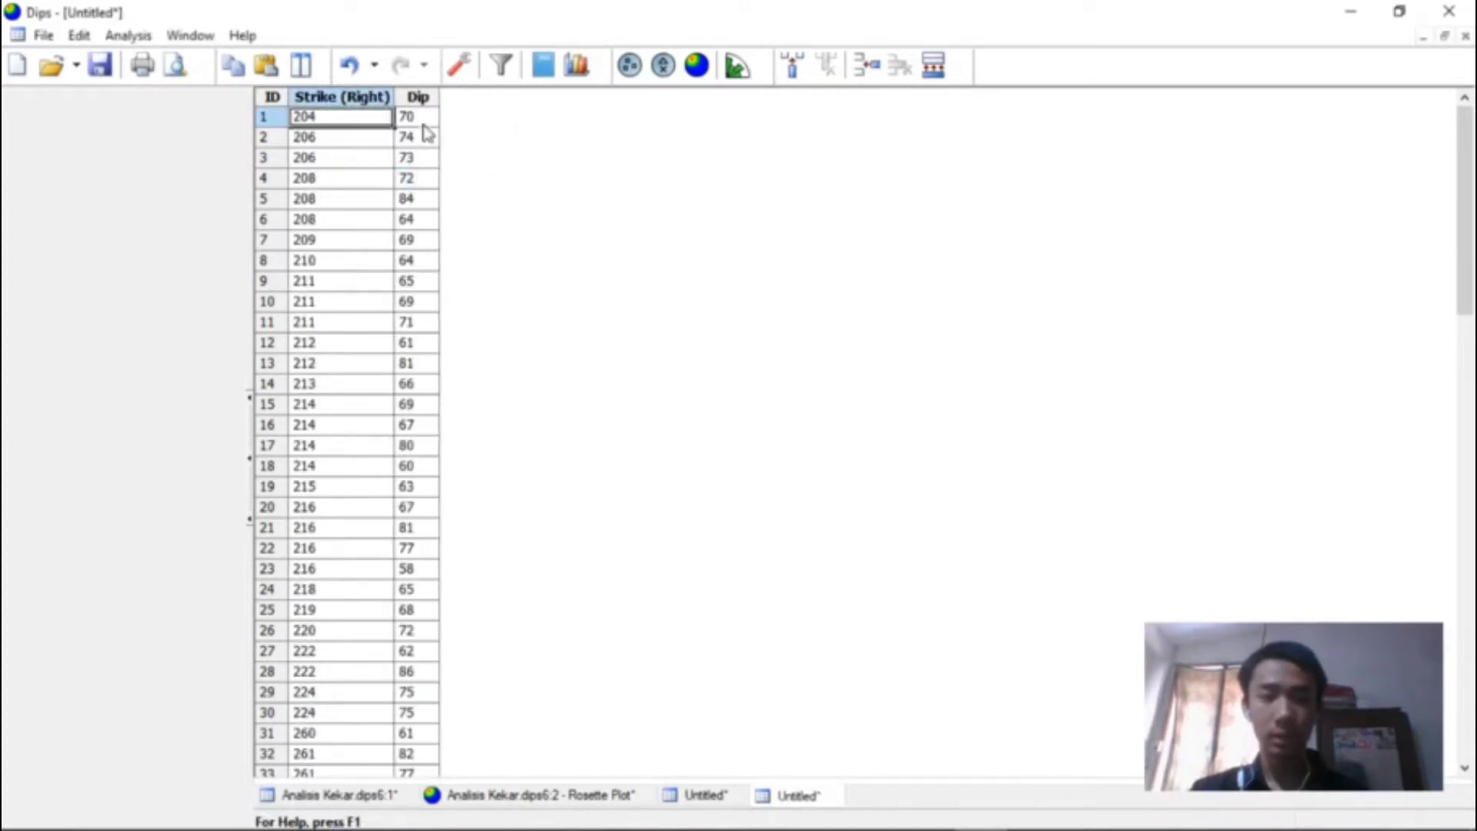
click(629, 66)
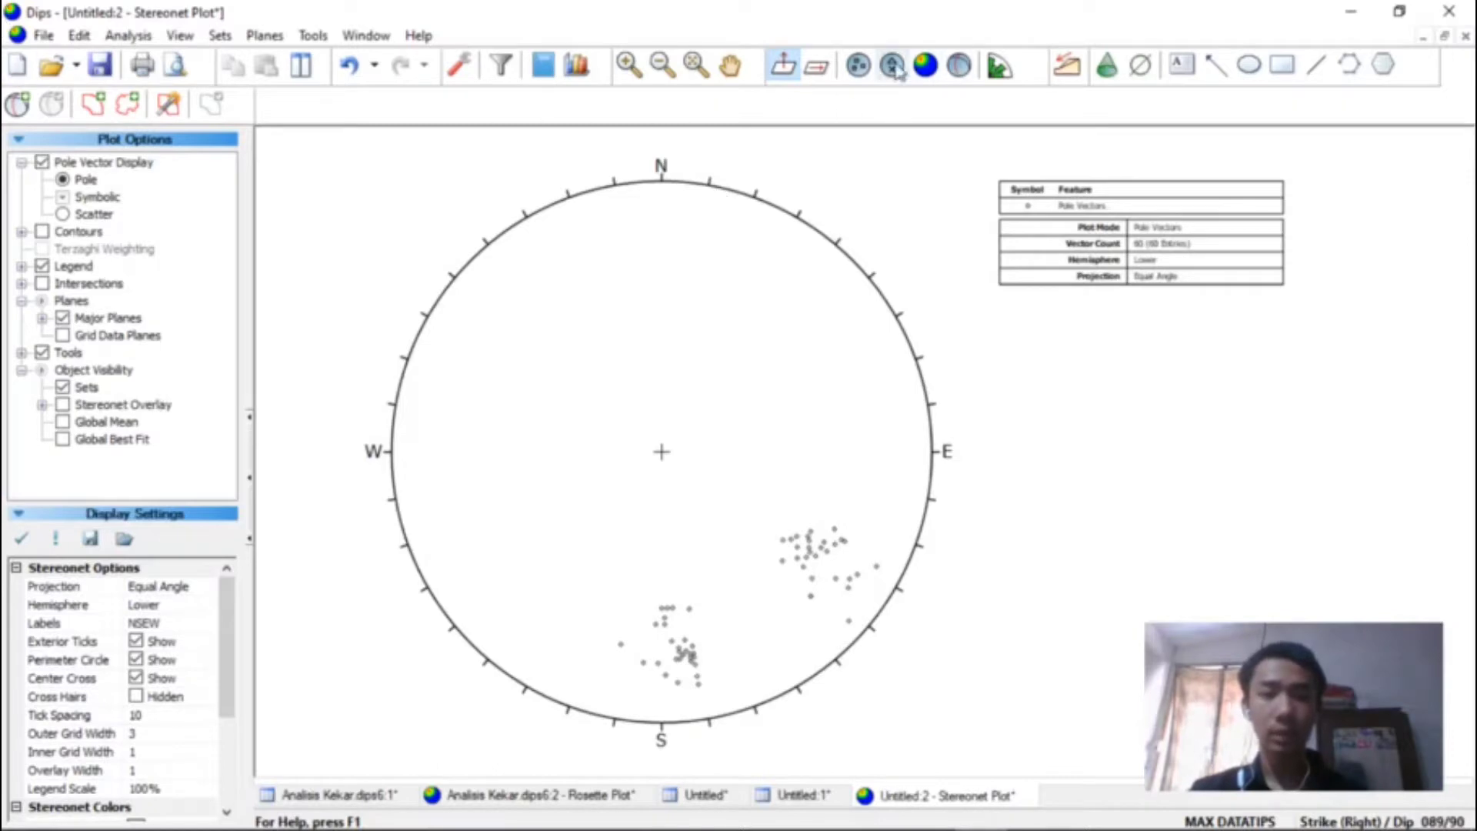
click(925, 67)
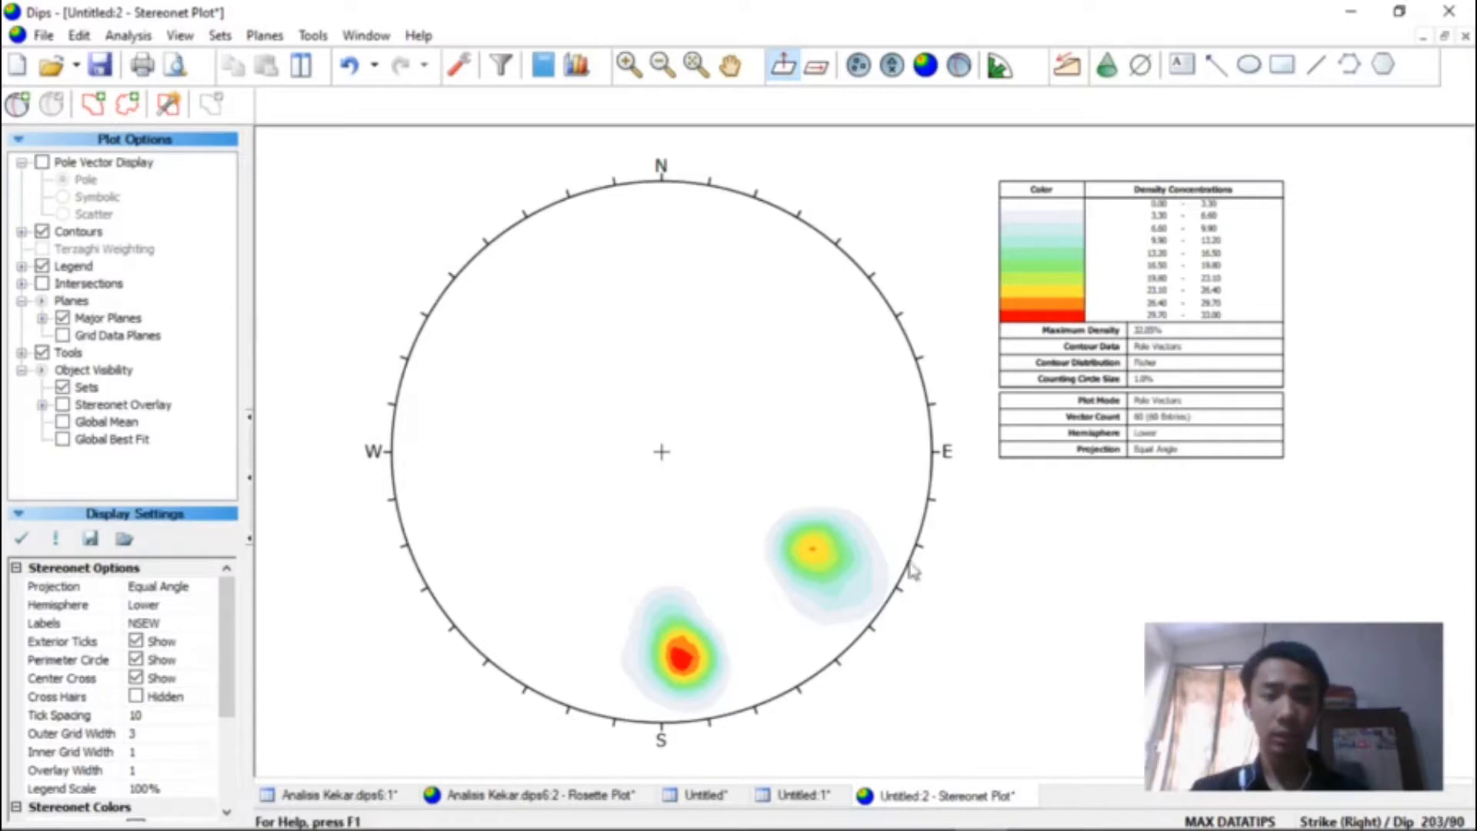
Add a user plane labelled Max 1 at the southeastern contour peak, about 213/67, showing only its pole and label.
click(17, 104)
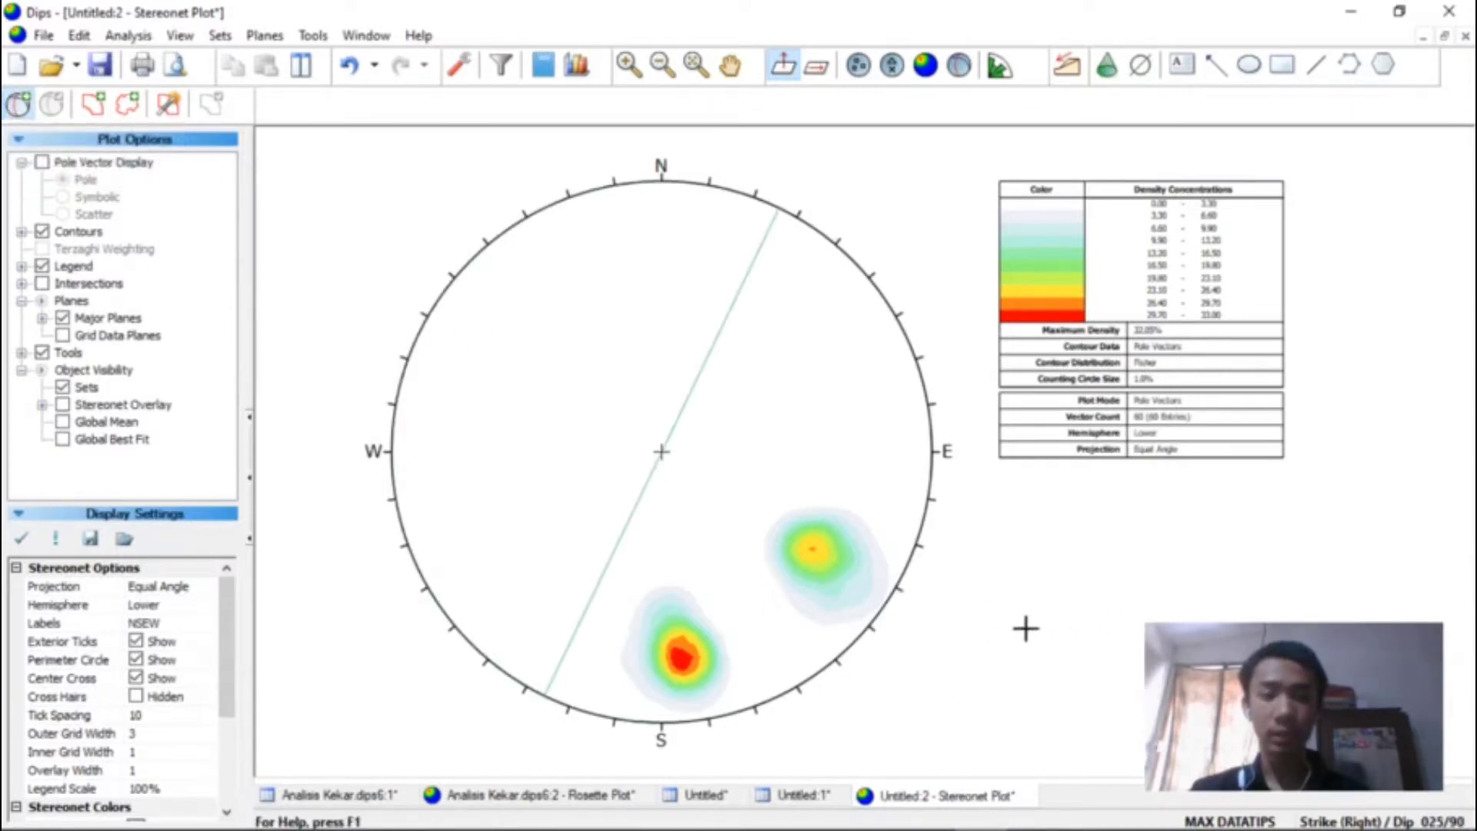
scroll(785, 549, up, 2)
scroll(785, 549, up, 3)
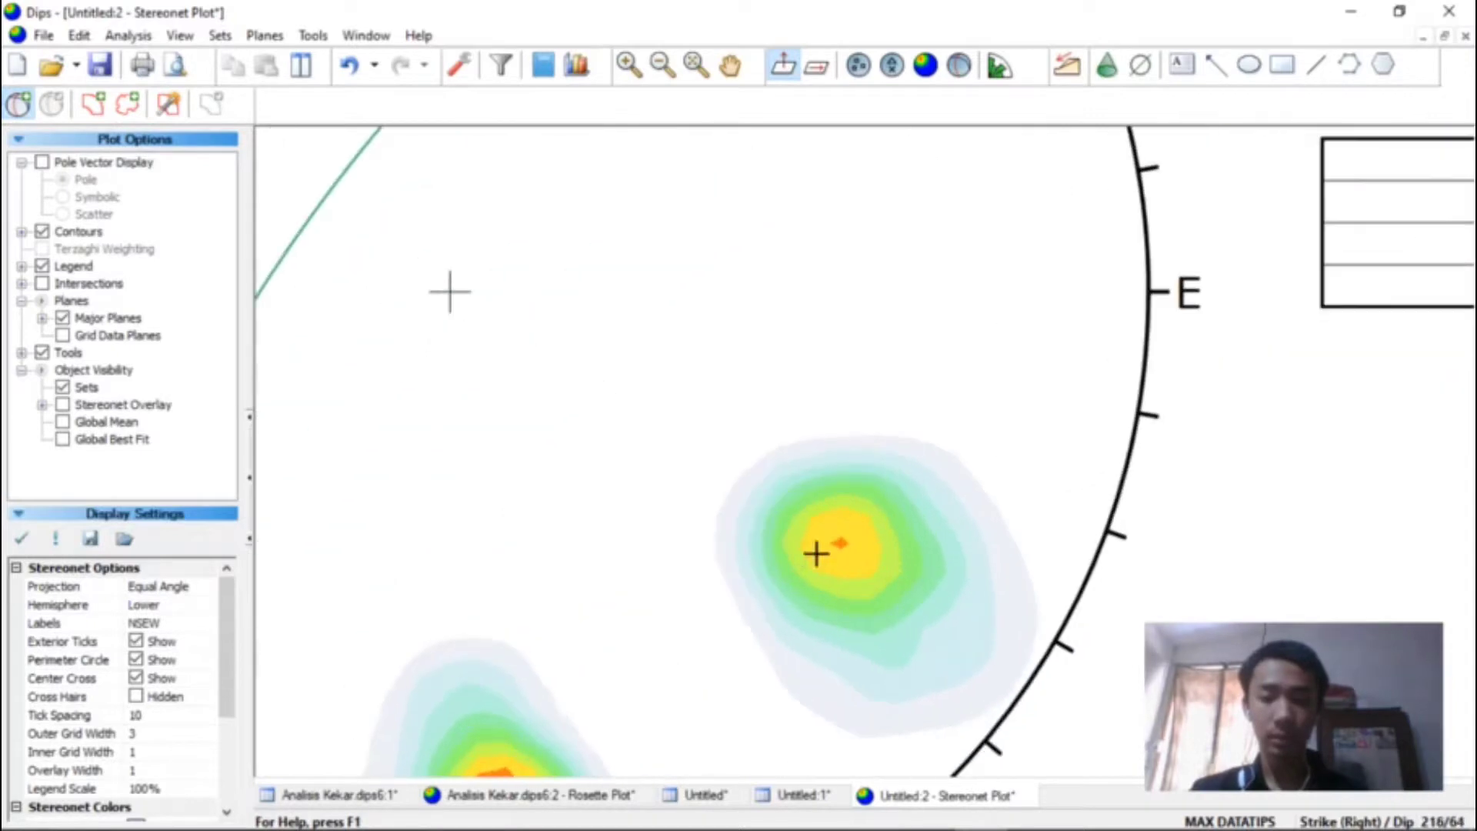
click(854, 538)
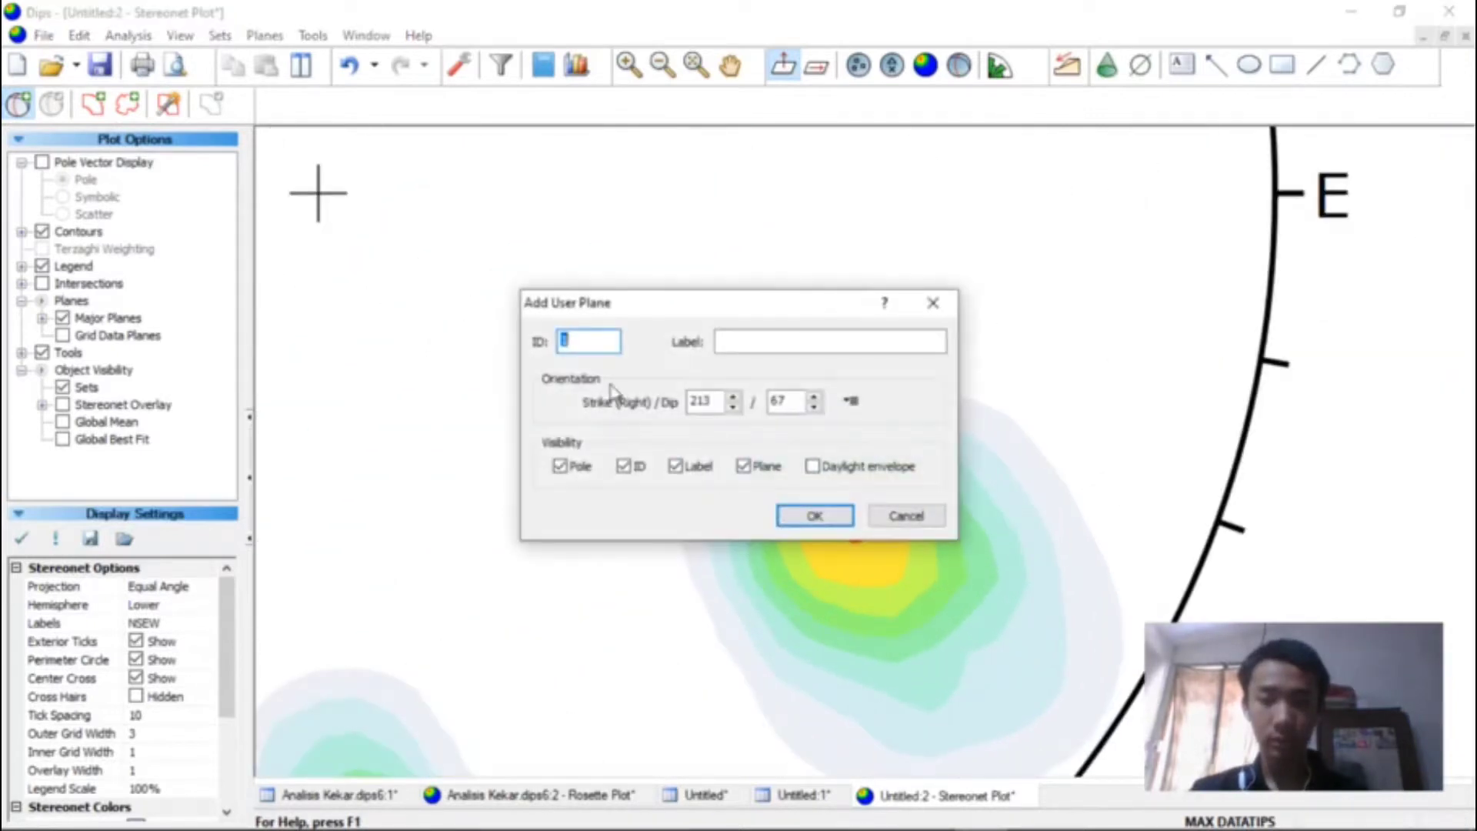
click(746, 344)
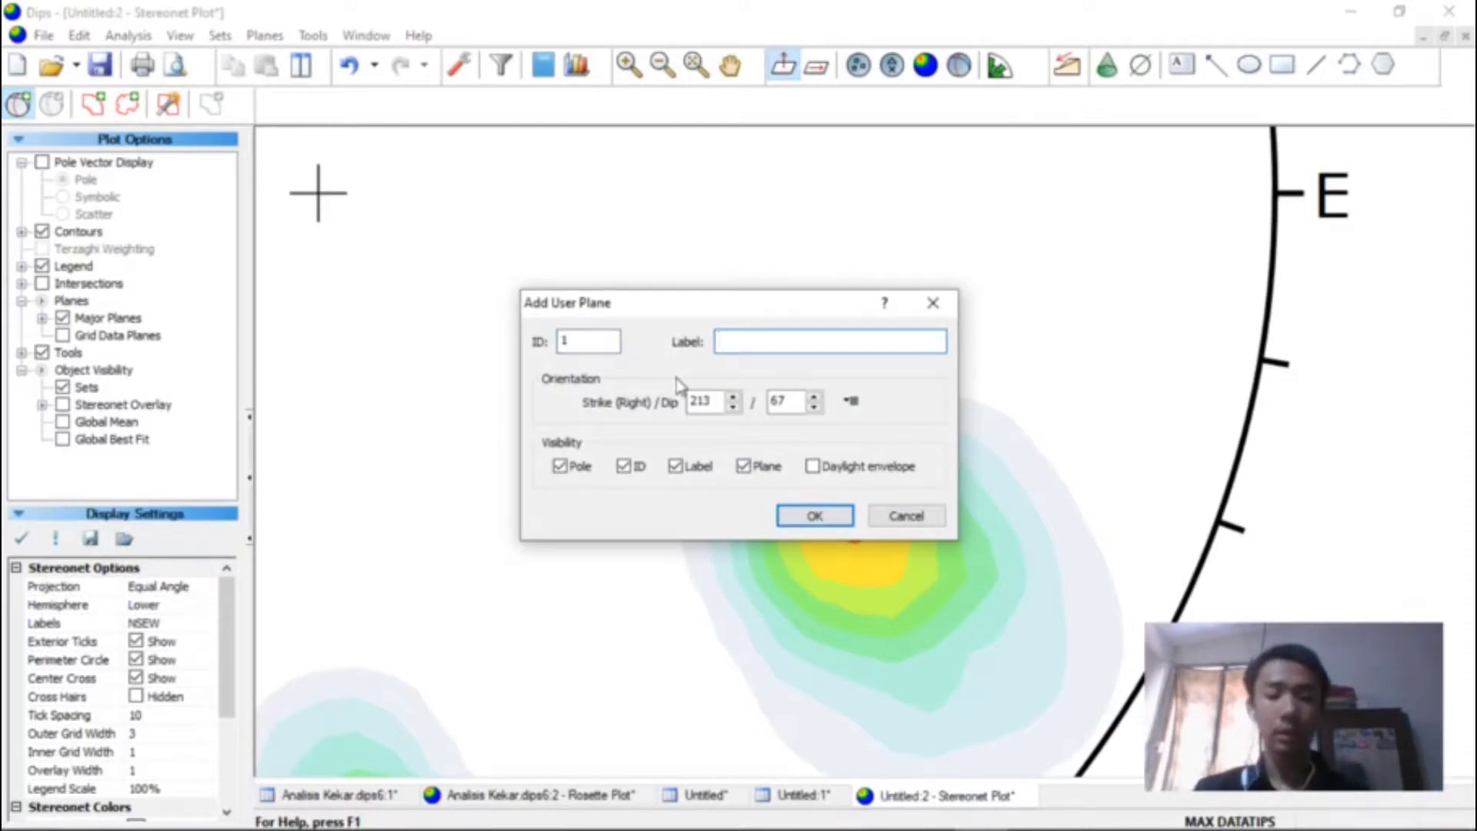
text(Max 1)
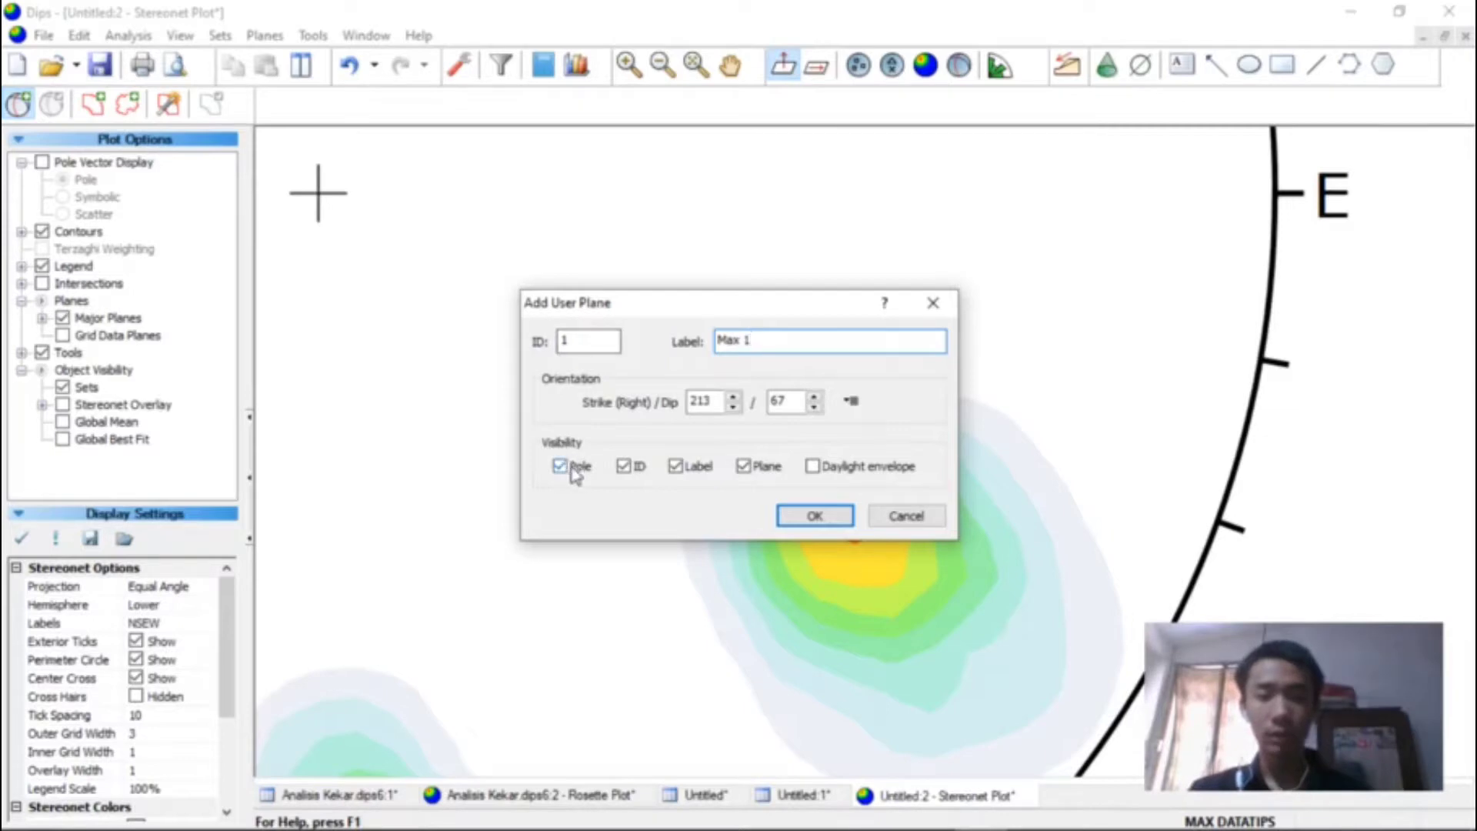
click(624, 466)
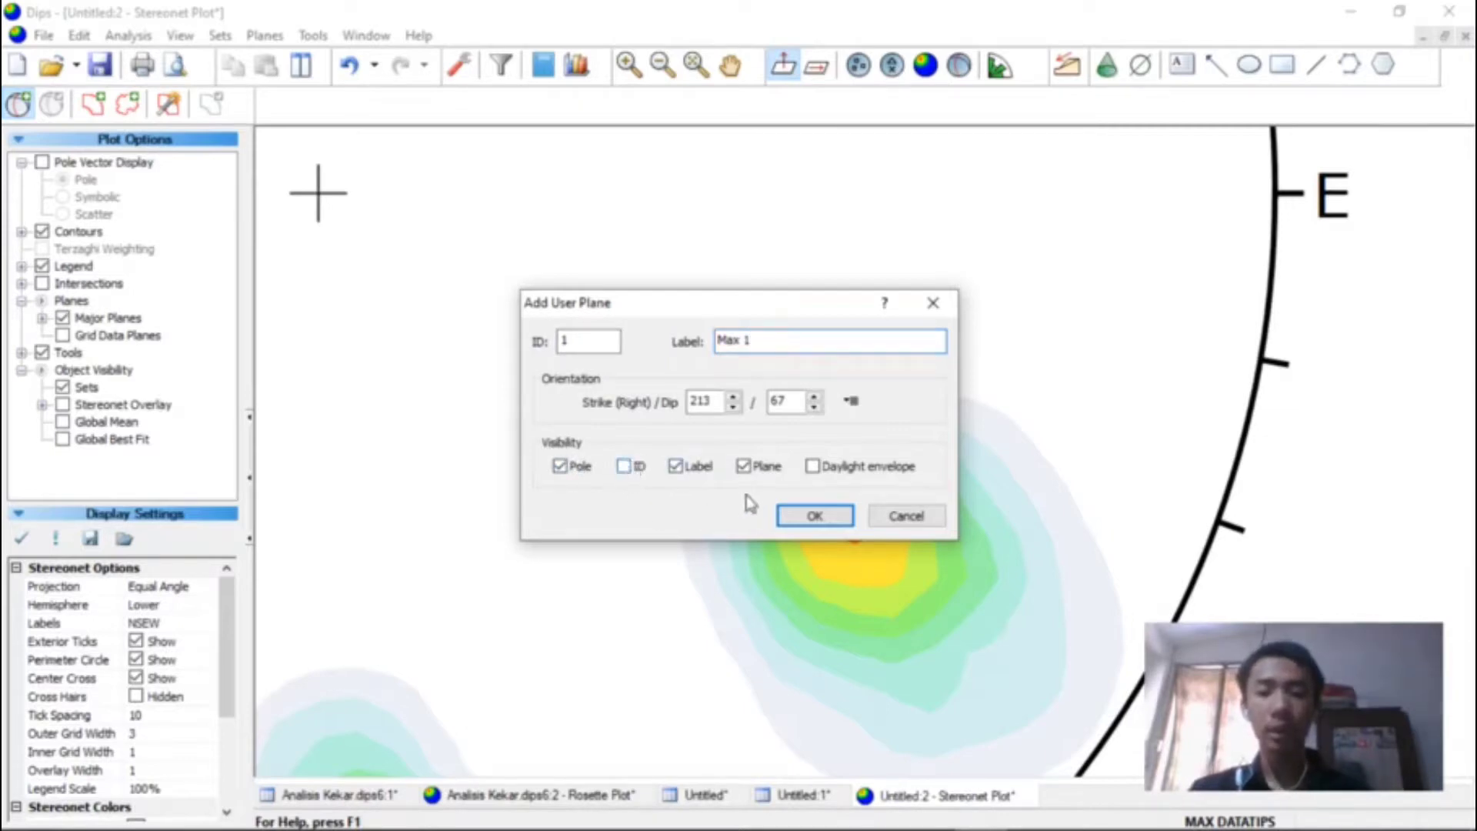
click(812, 519)
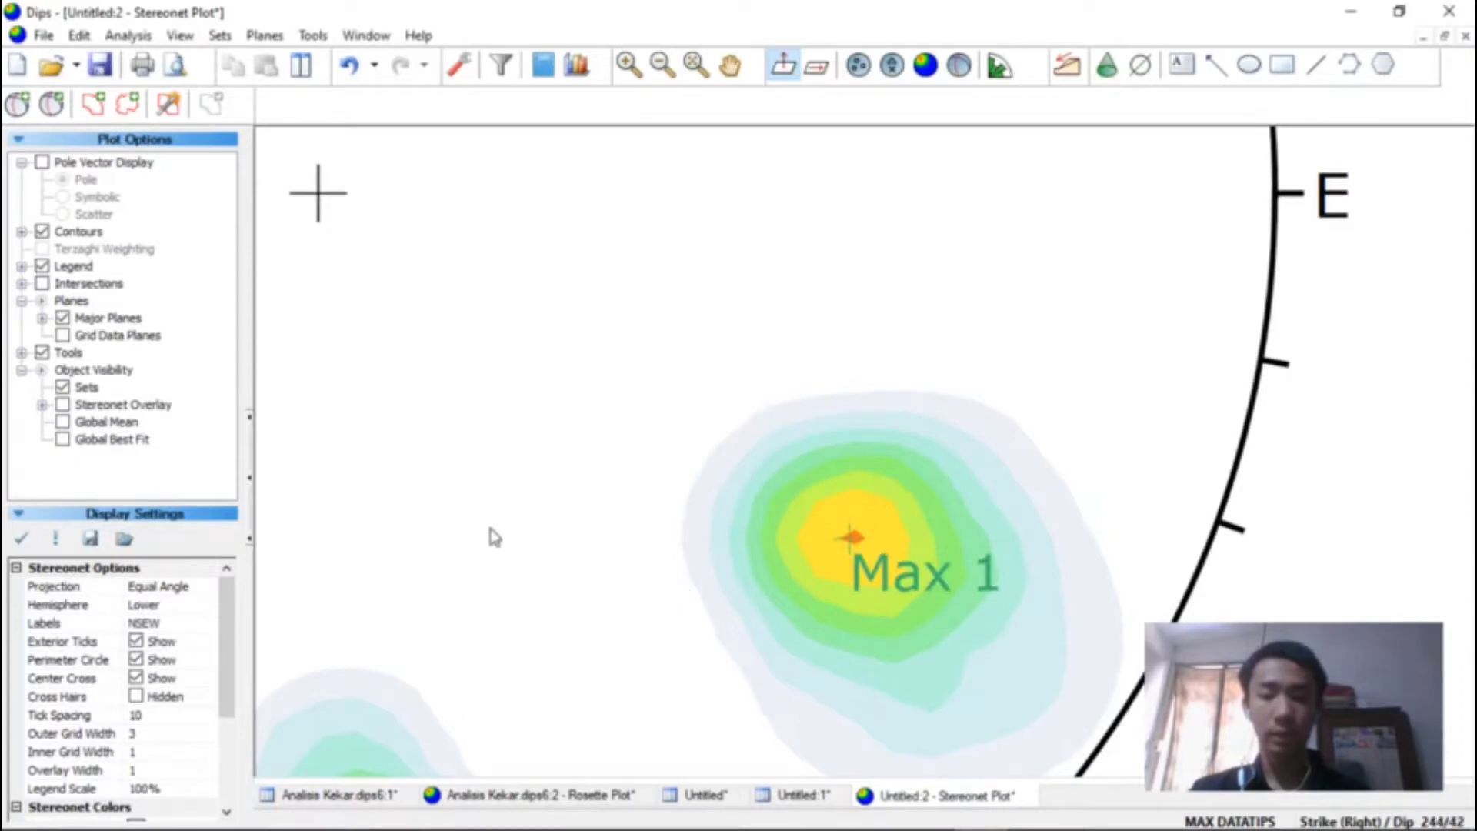
Add a user plane labelled Max 2 at the red southern contour peak, about 264/75, showing only its pole and label.
scroll(490, 529, down, 2)
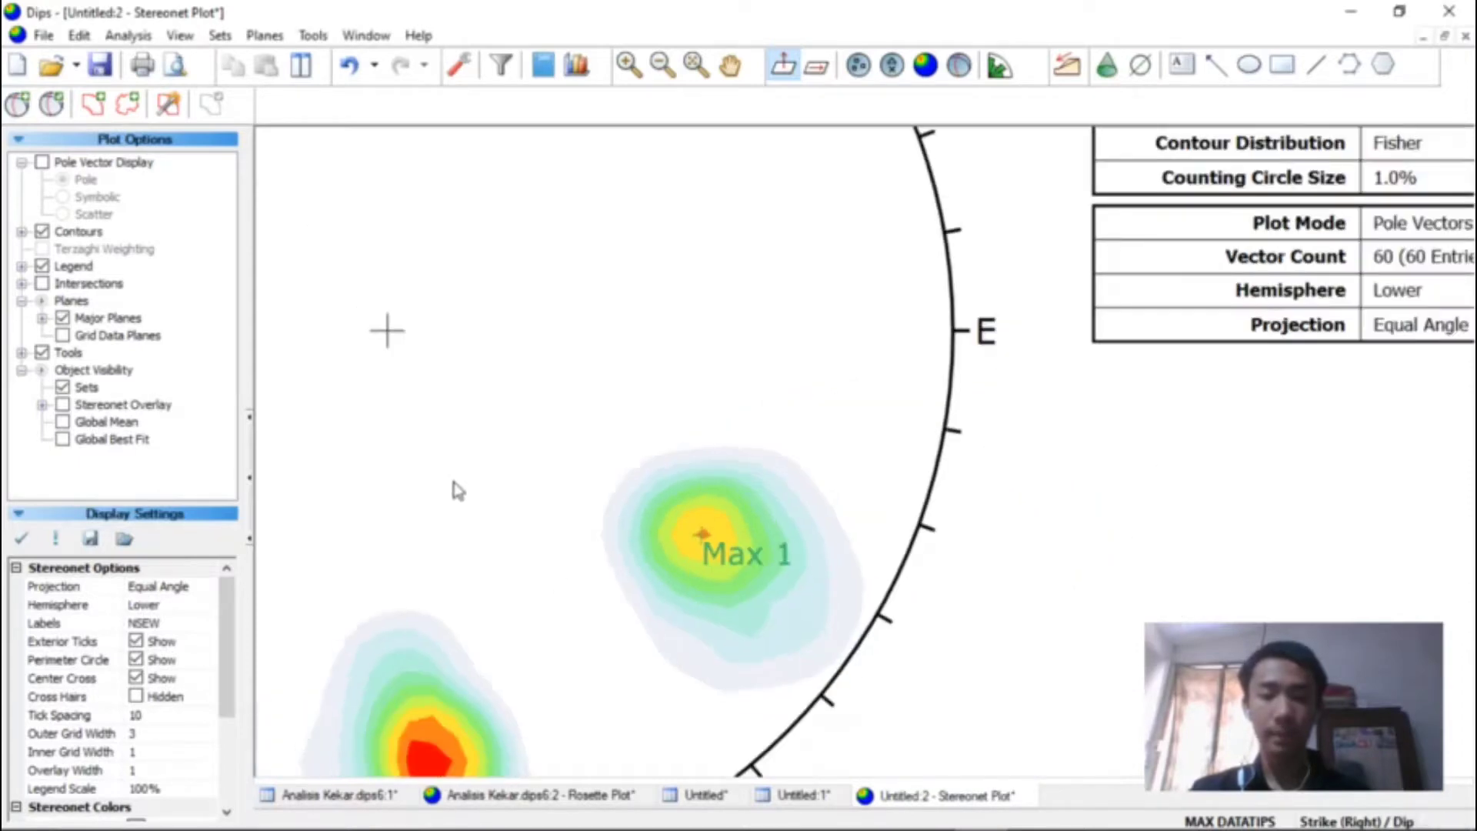
click(17, 102)
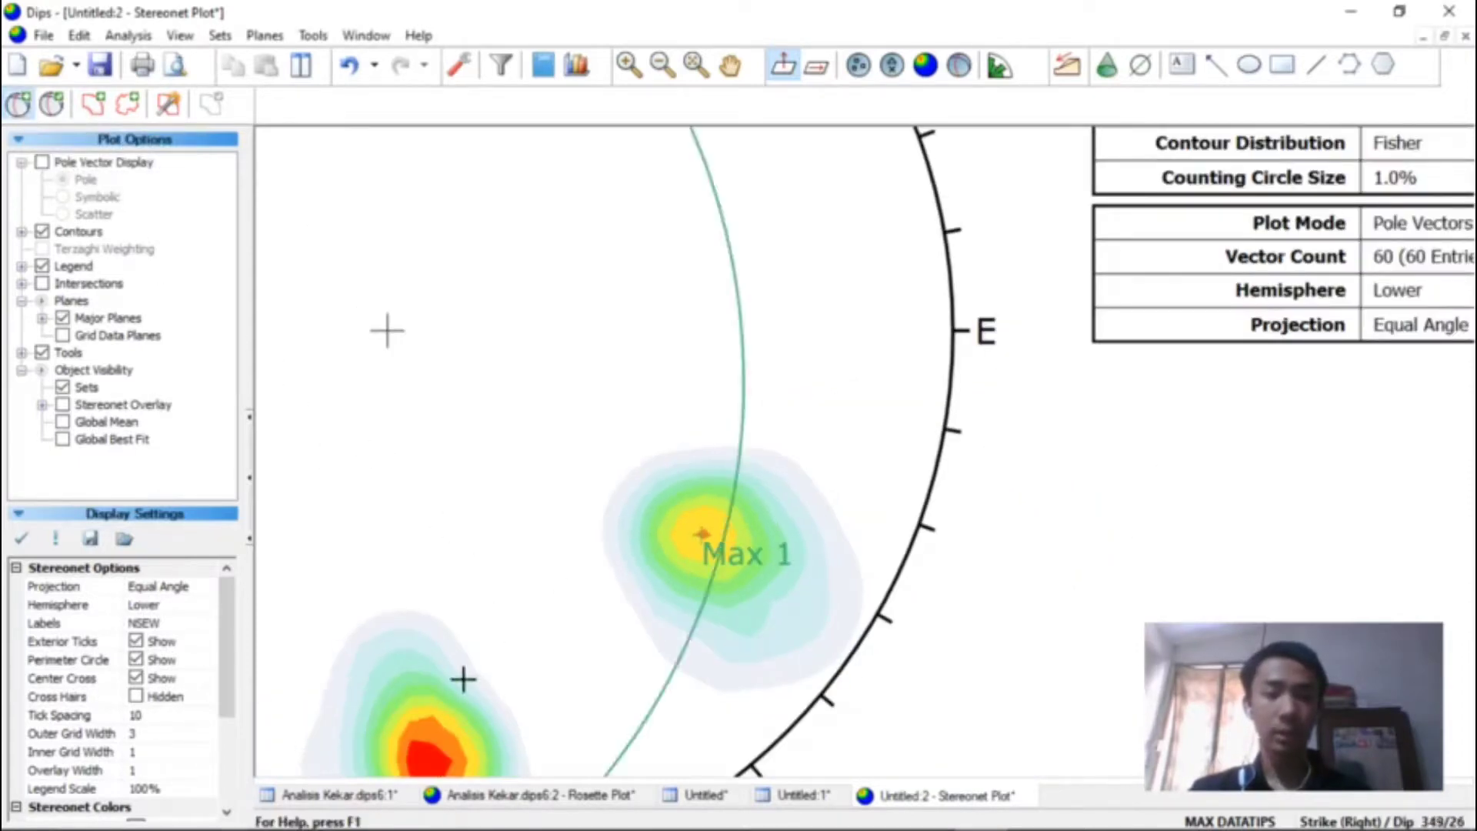
click(730, 68)
drag(456, 650, 901, 449)
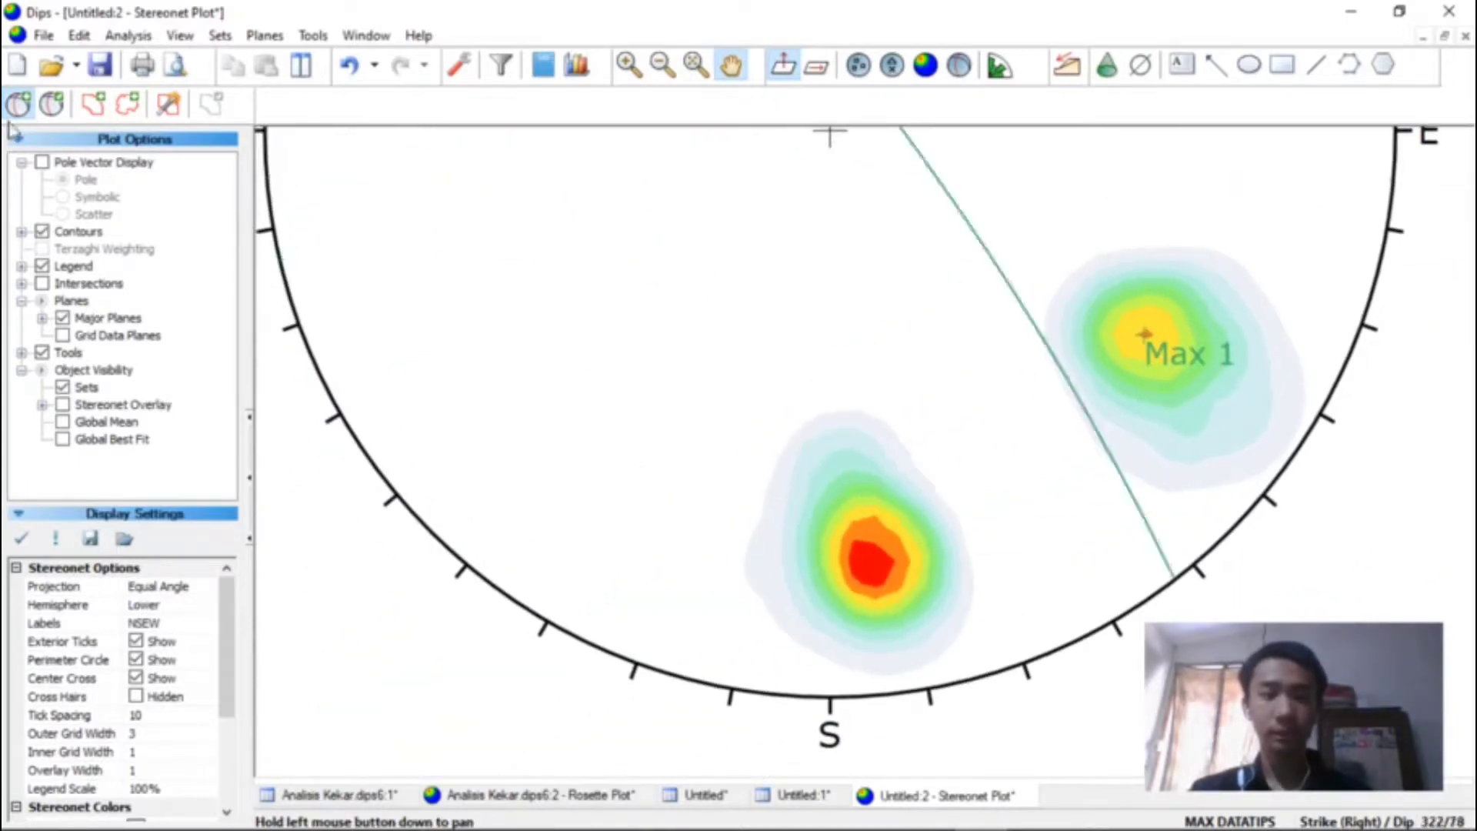
click(21, 101)
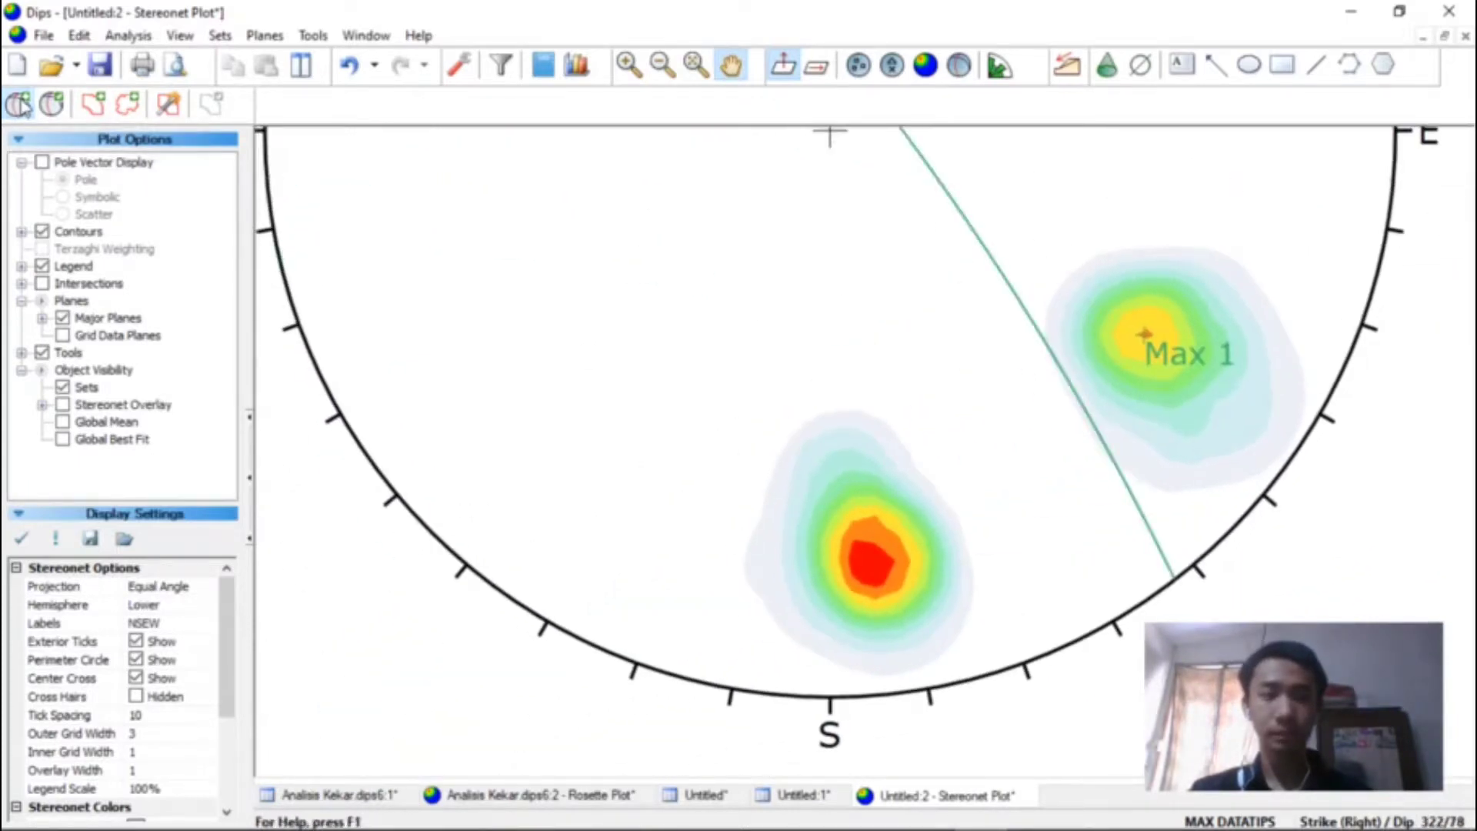
click(871, 566)
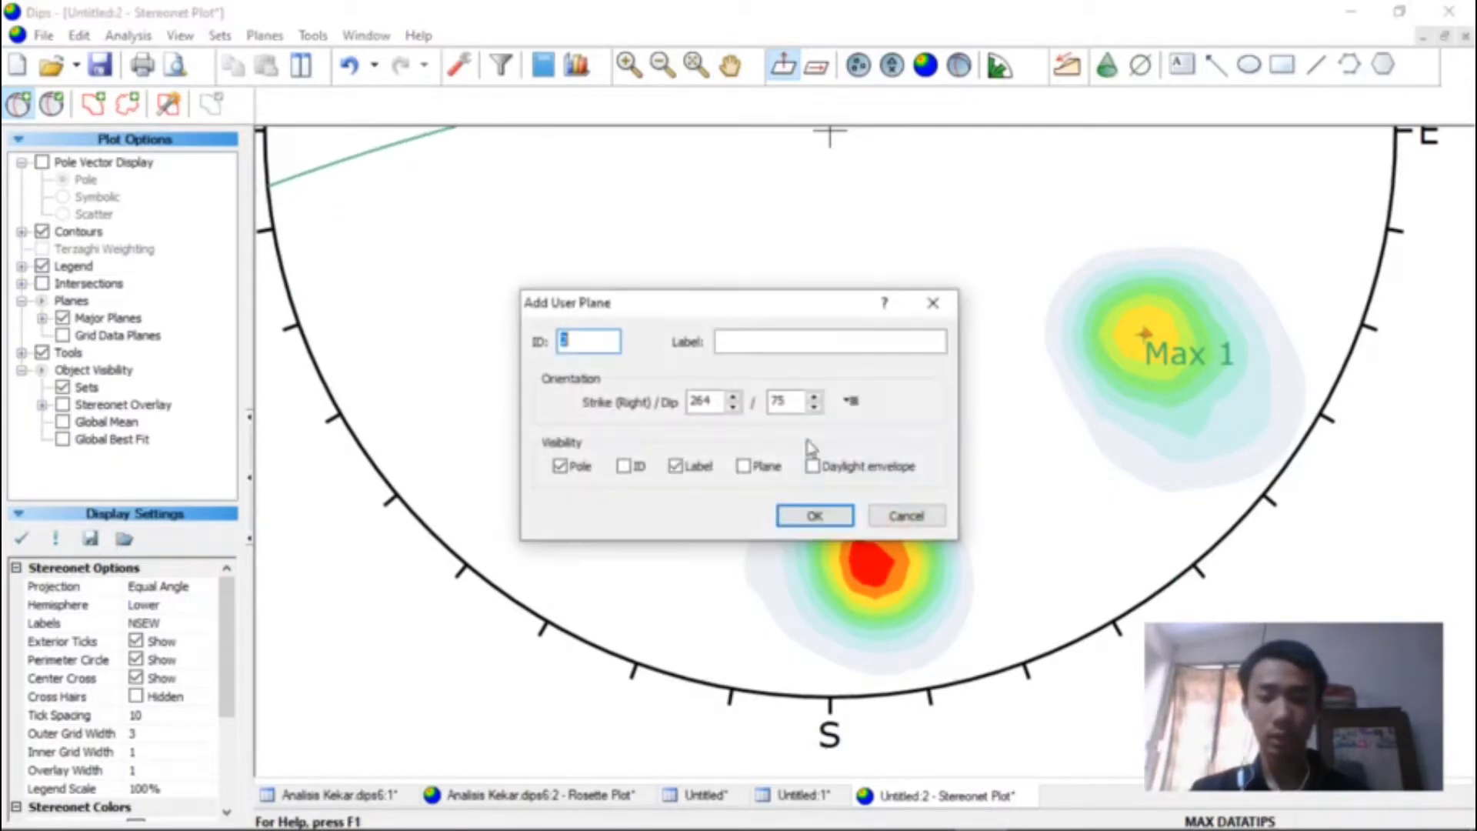
click(730, 343)
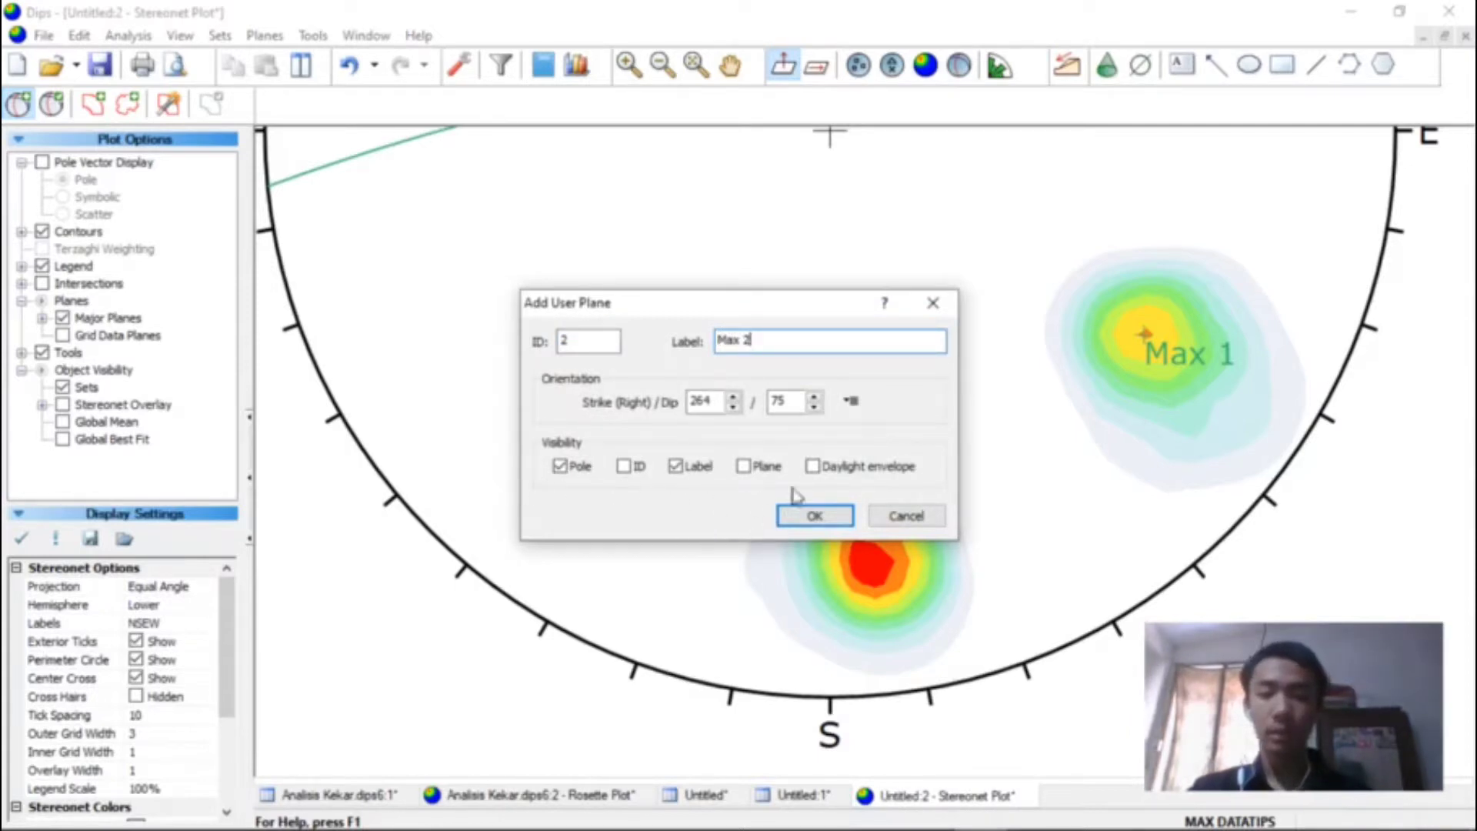
click(814, 515)
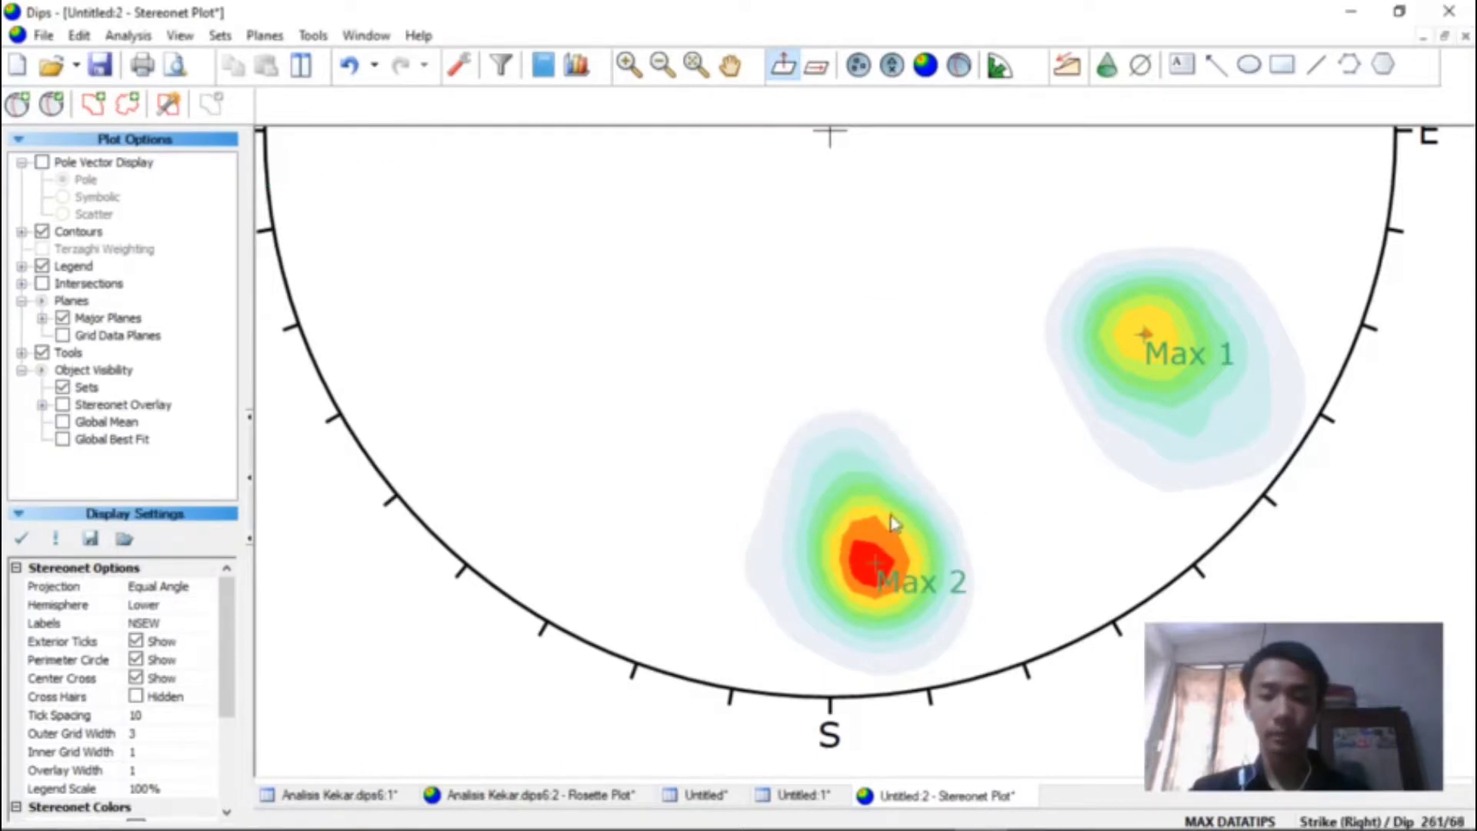
Add a user plane labelled Pole Max 1 at the Max 1 pole, 213/67, with the pole hidden and the plane shown.
click(18, 104)
click(730, 65)
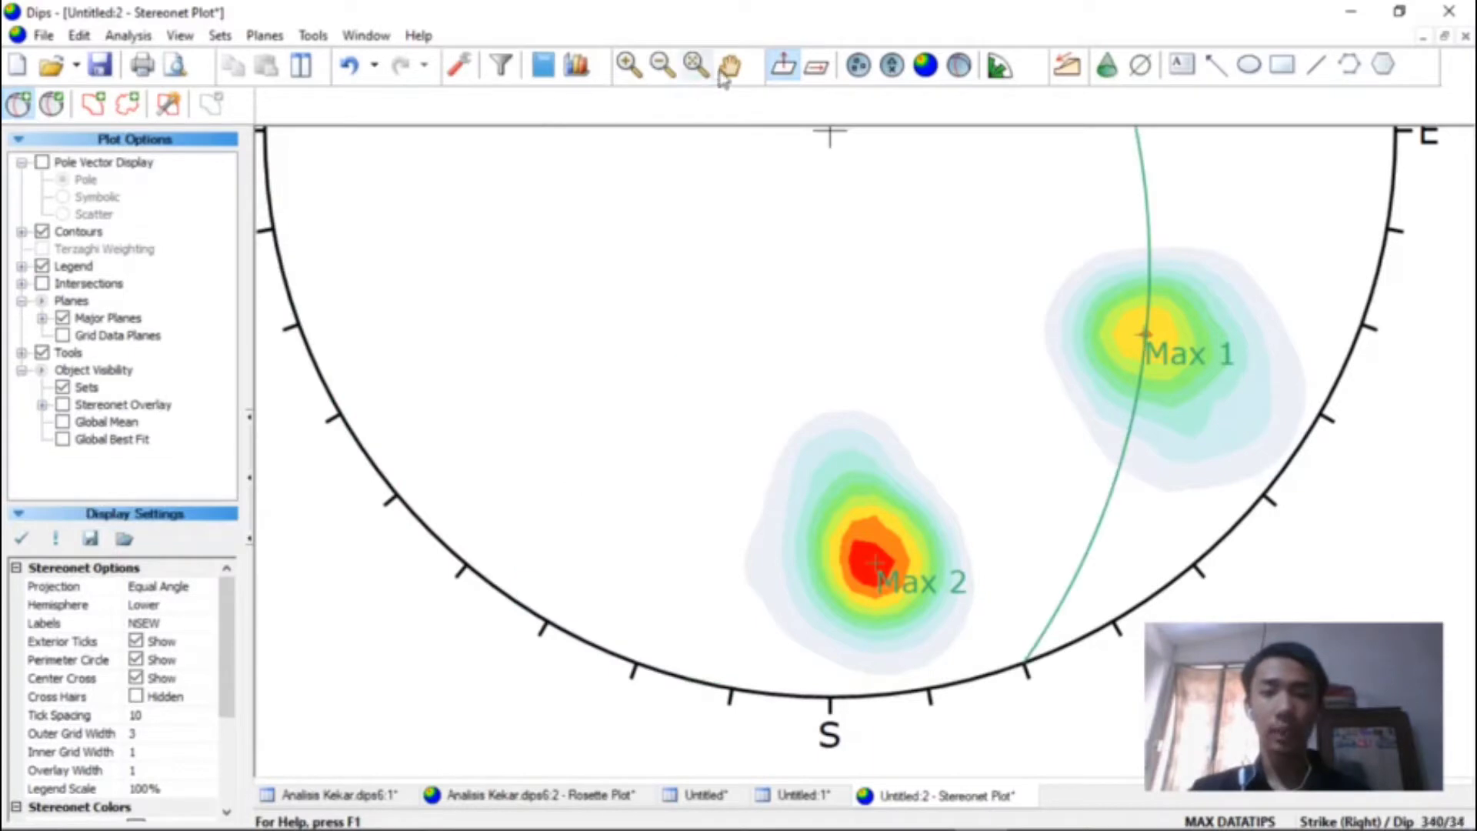
scroll(850, 507, down, 5)
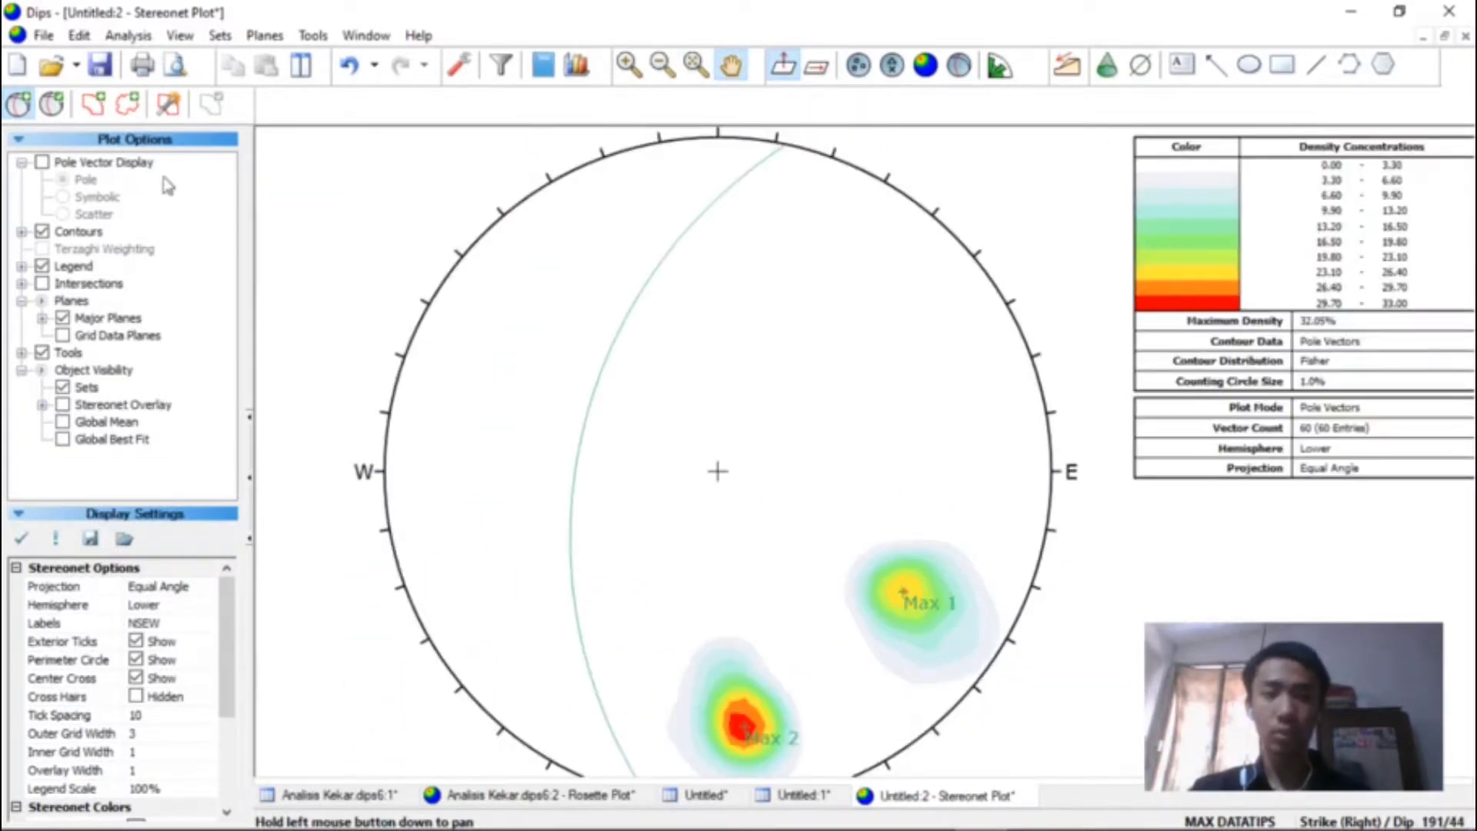
scroll(957, 625, up, 3)
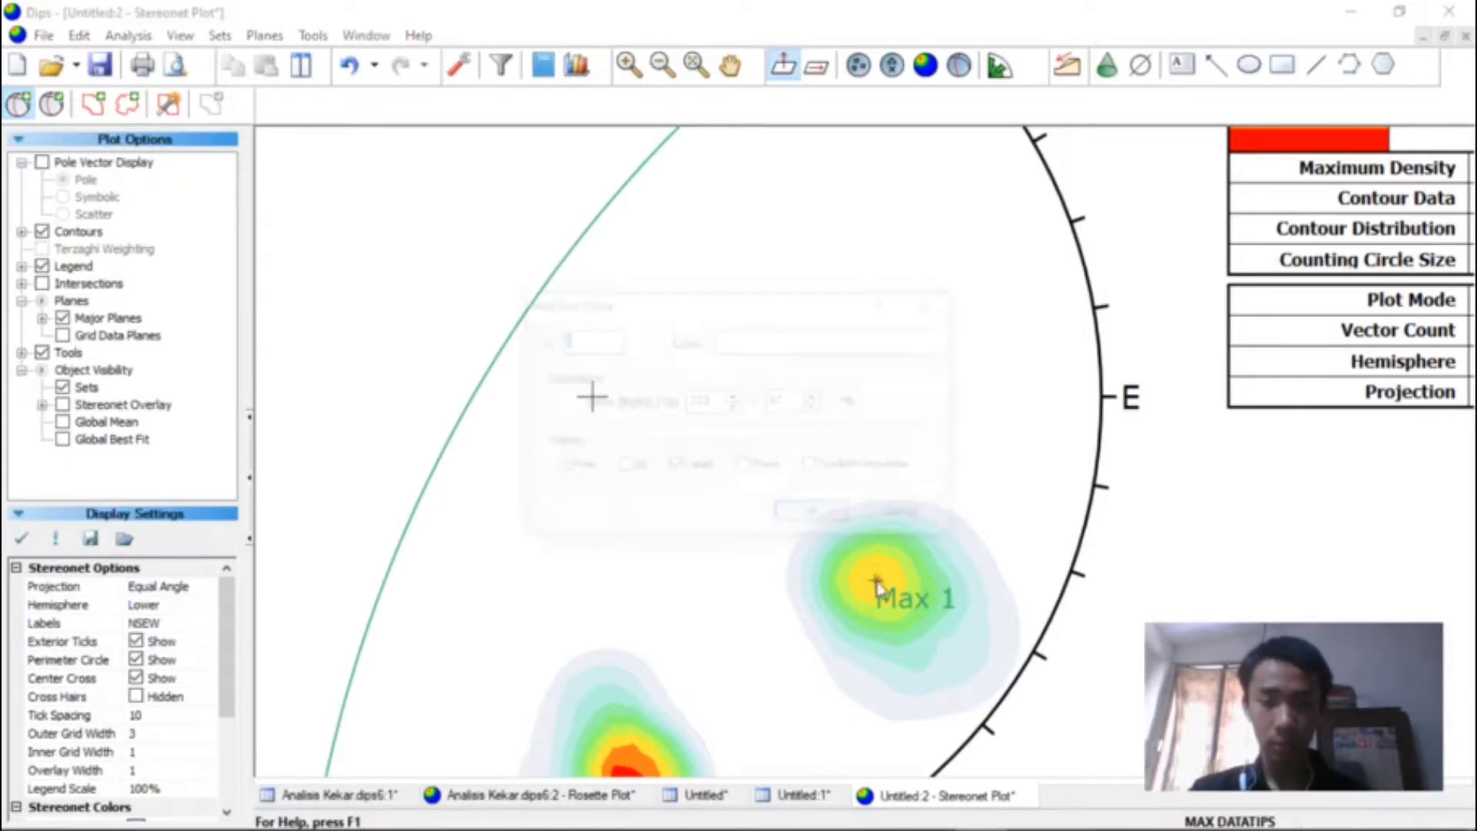
click(876, 578)
click(735, 339)
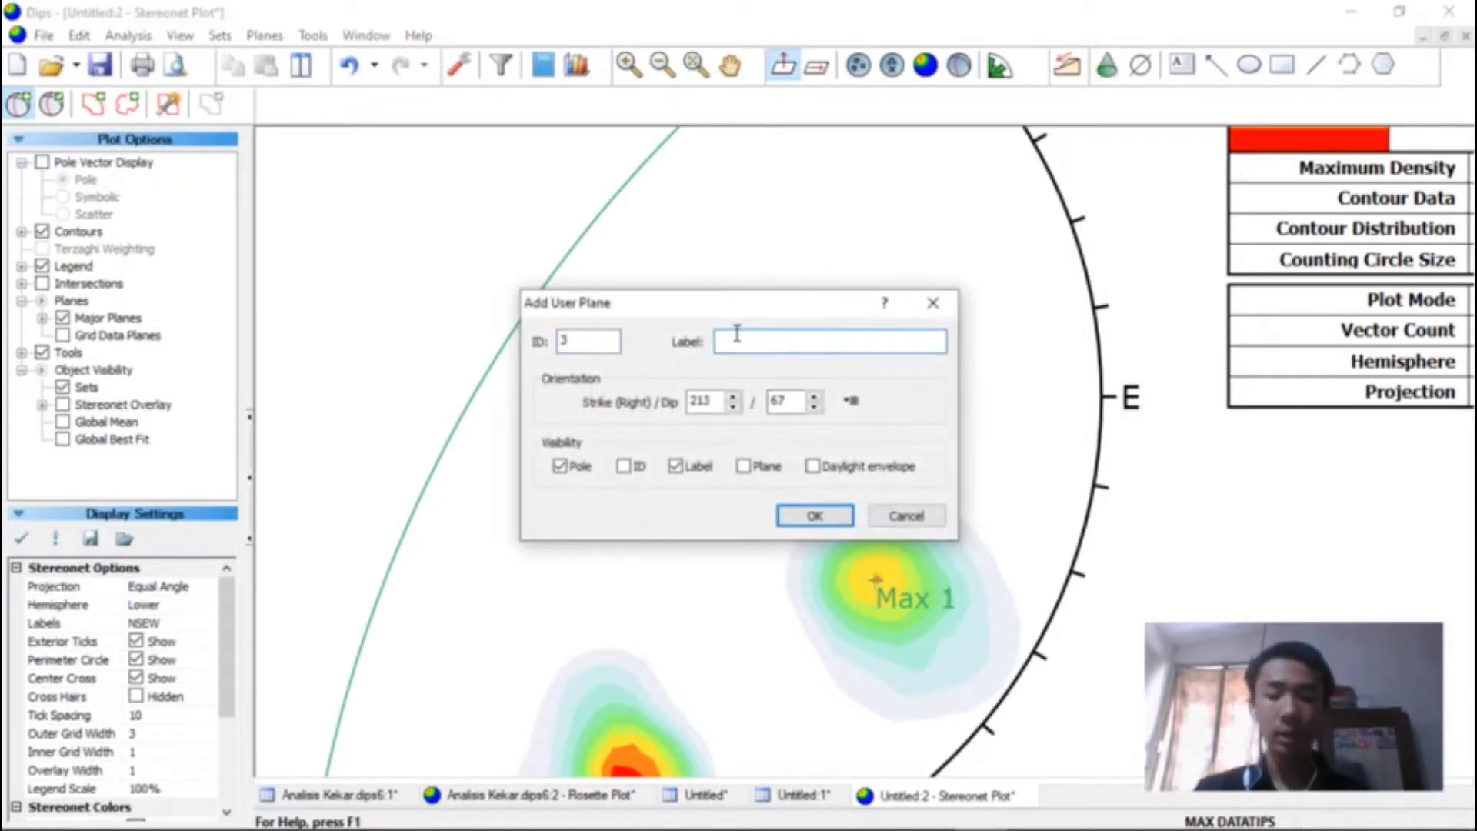
text(Pole Ma)
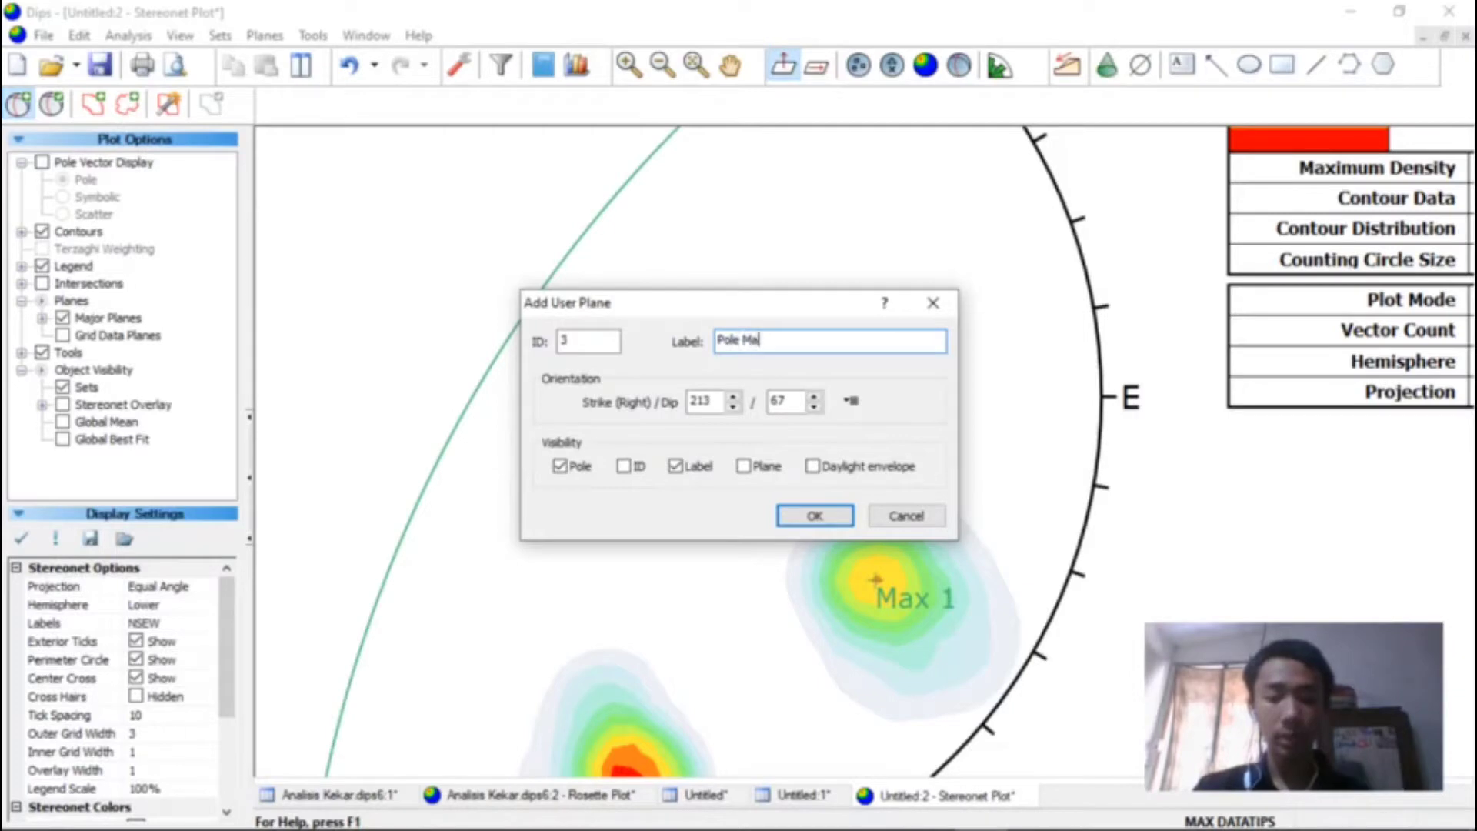
text(x 1)
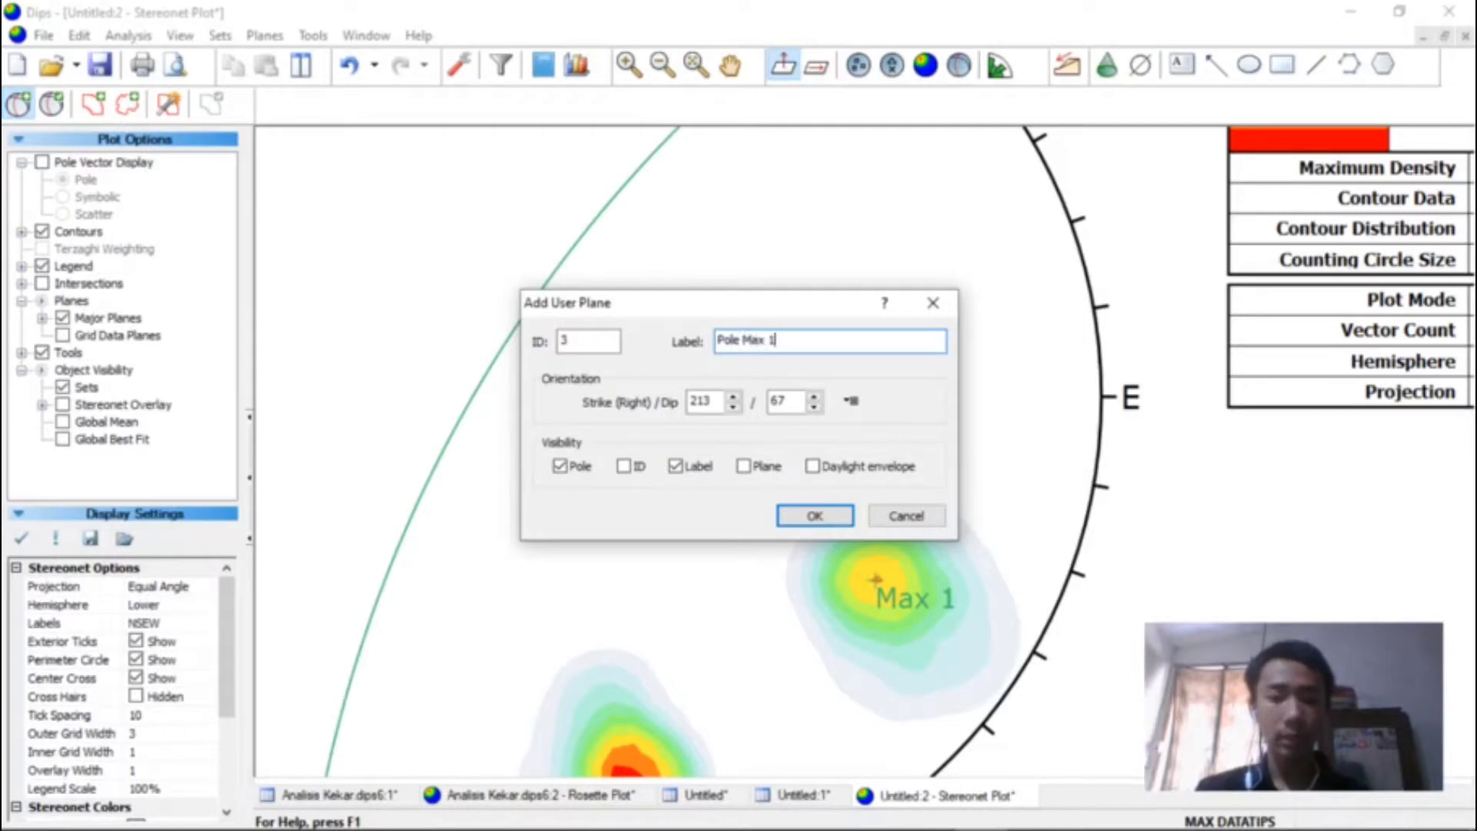
click(558, 468)
click(745, 468)
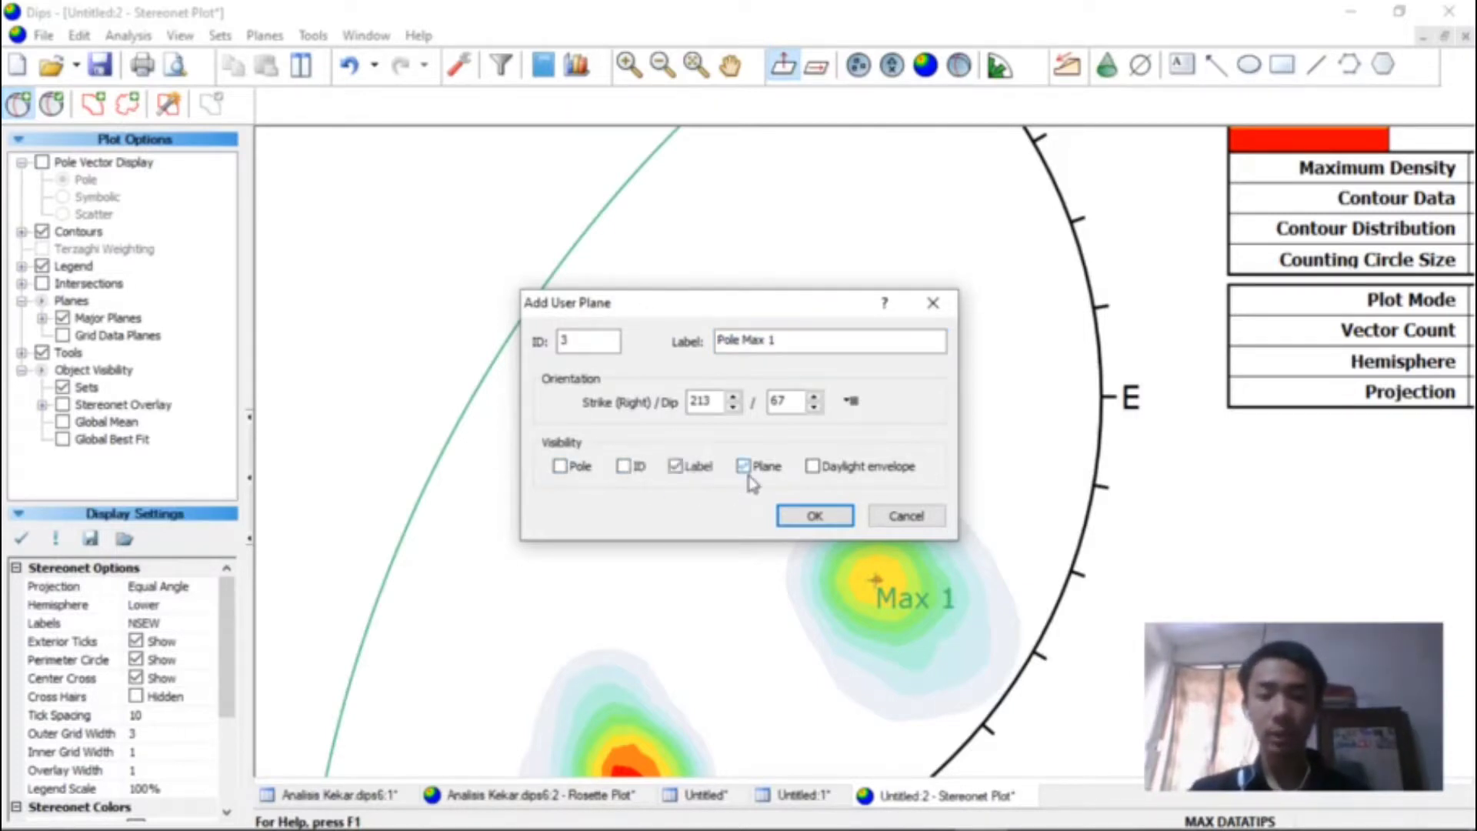
click(785, 517)
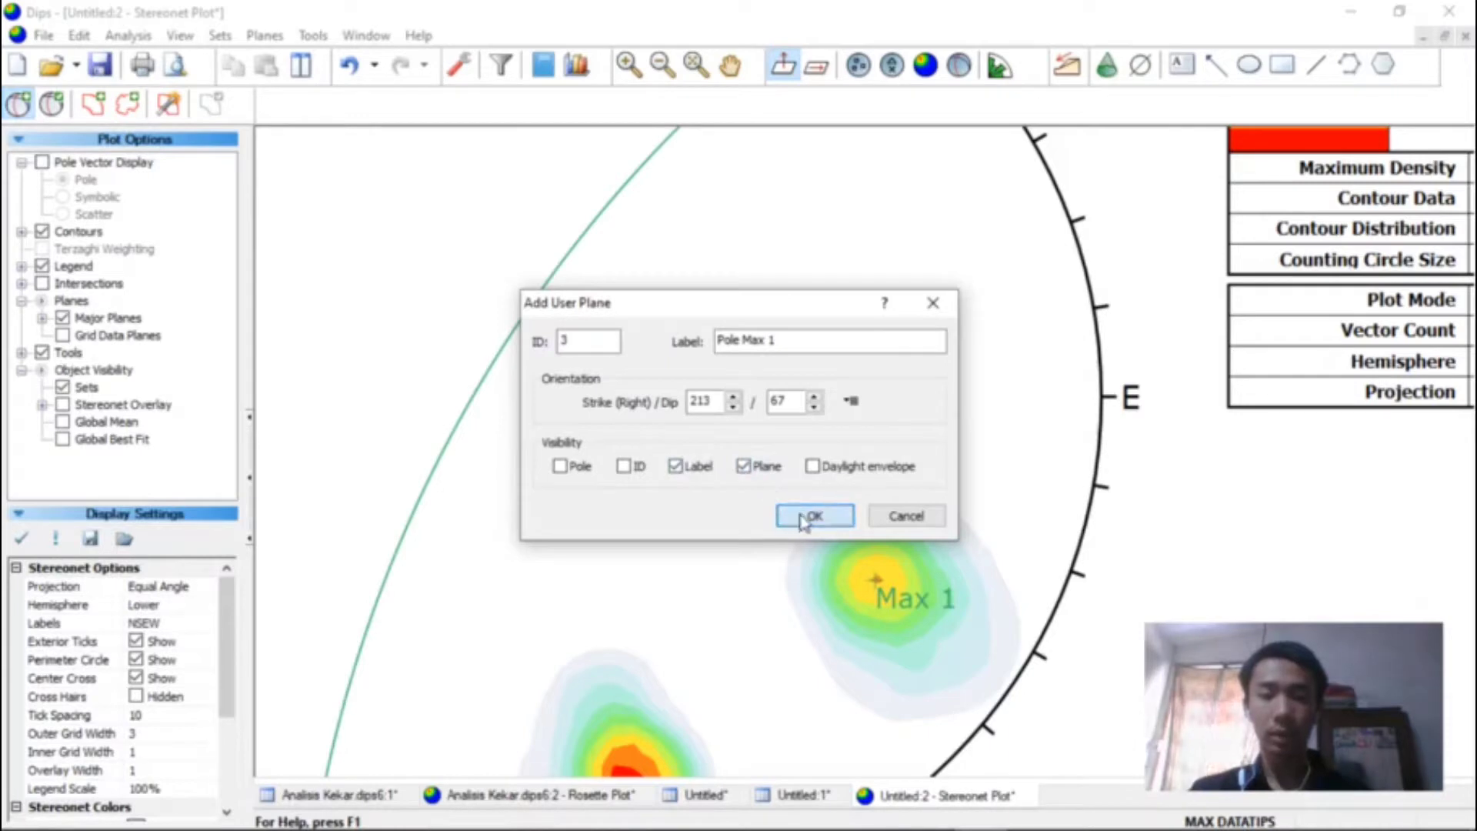
Add a user plane labelled Pole Max 2 at the Max 2 pole, 264/75, with the pole hidden and the plane shown.
click(17, 103)
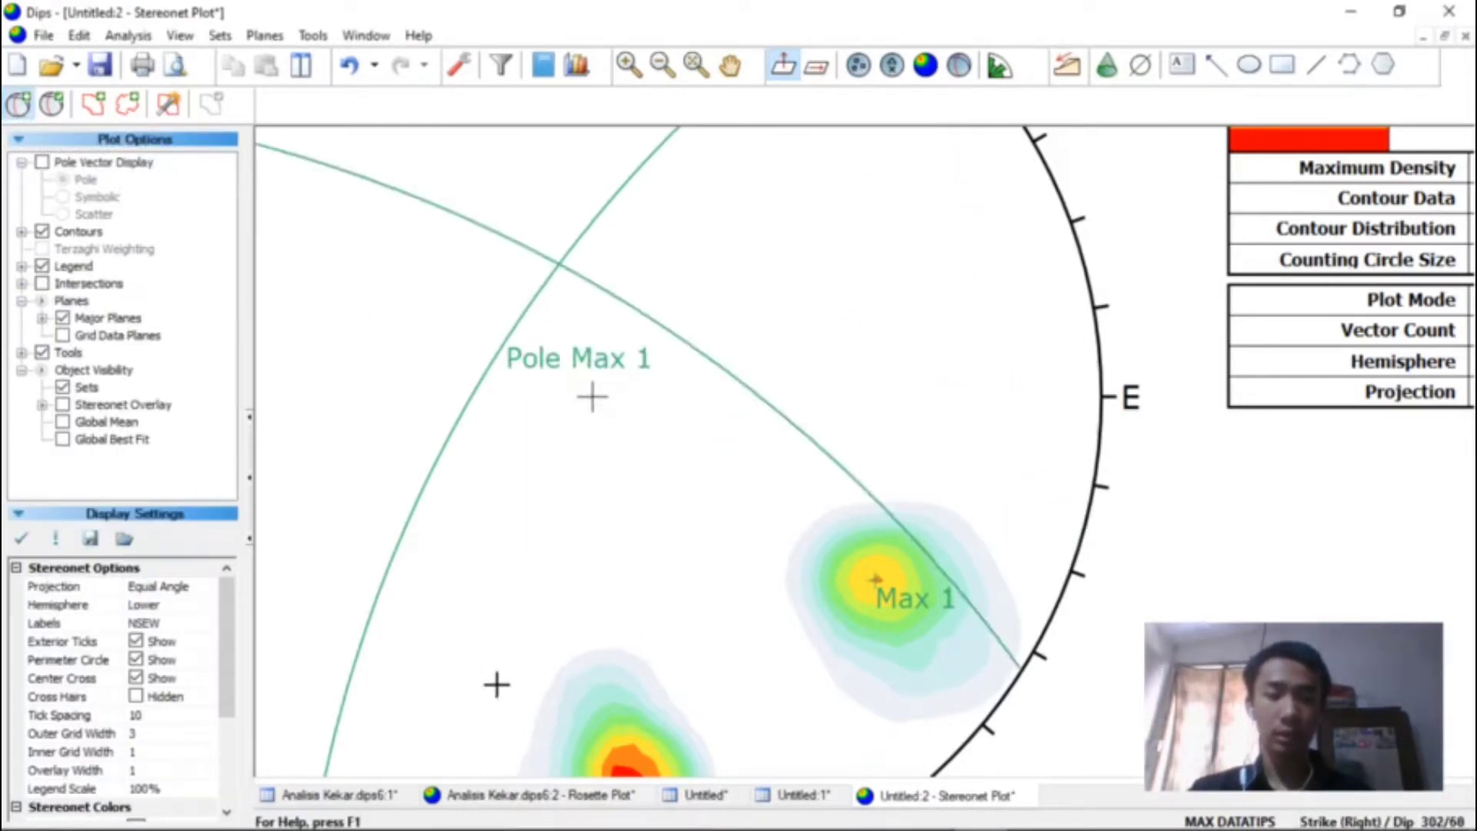
click(730, 66)
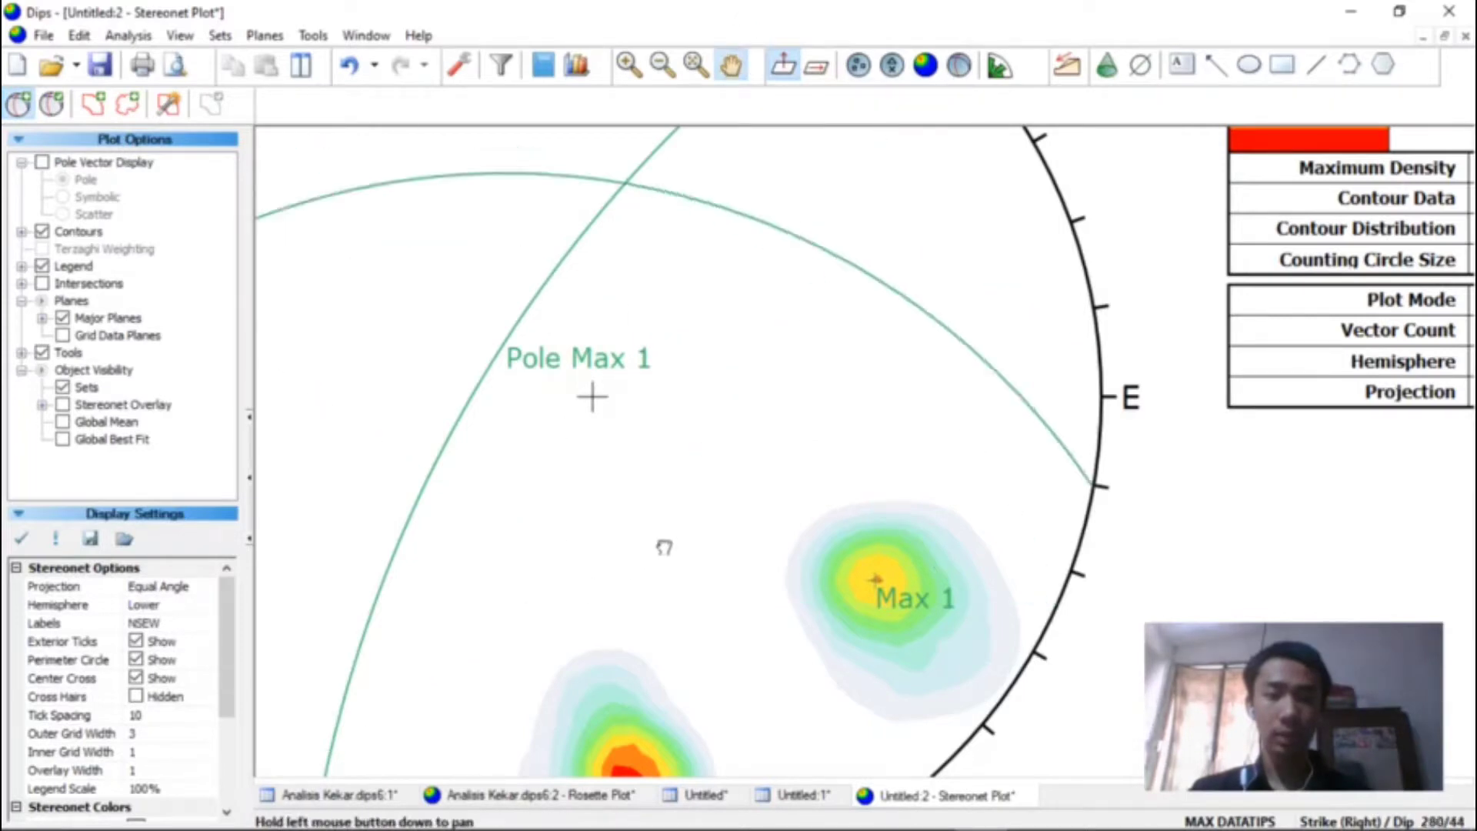
drag(662, 544, 742, 481)
click(17, 104)
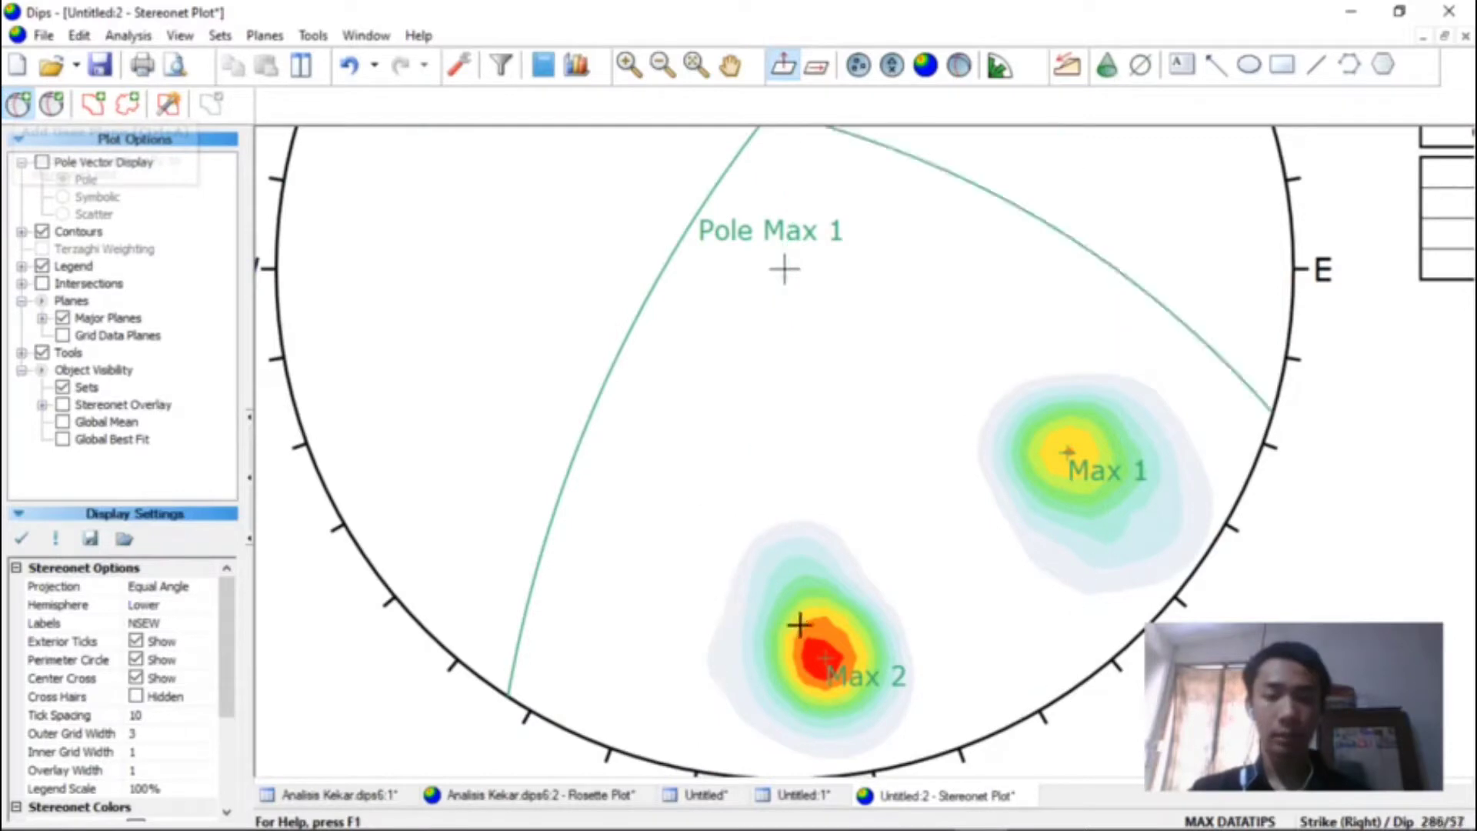
scroll(830, 675, up, 1)
scroll(831, 676, up, 2)
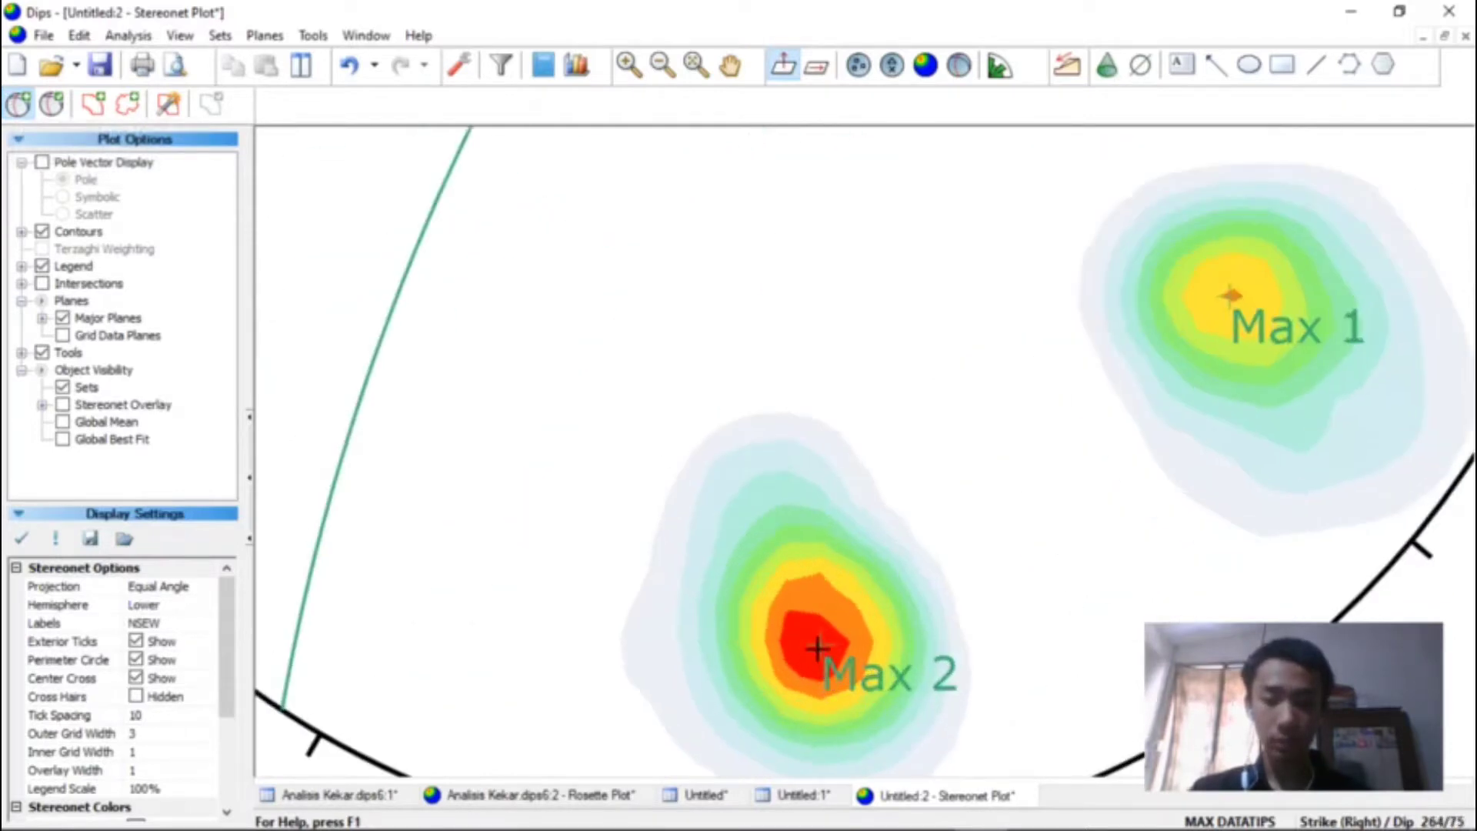
click(819, 642)
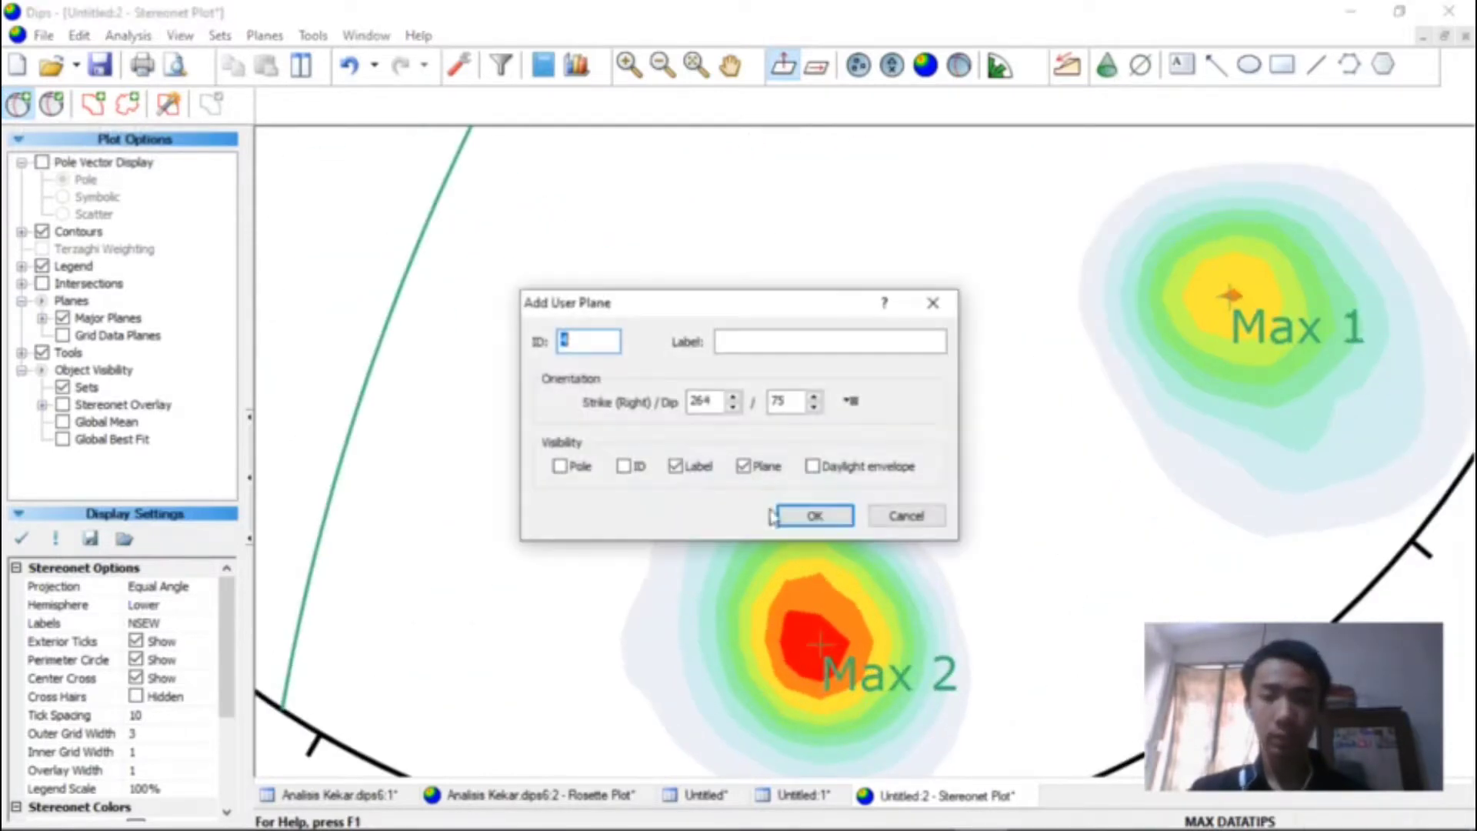
click(756, 337)
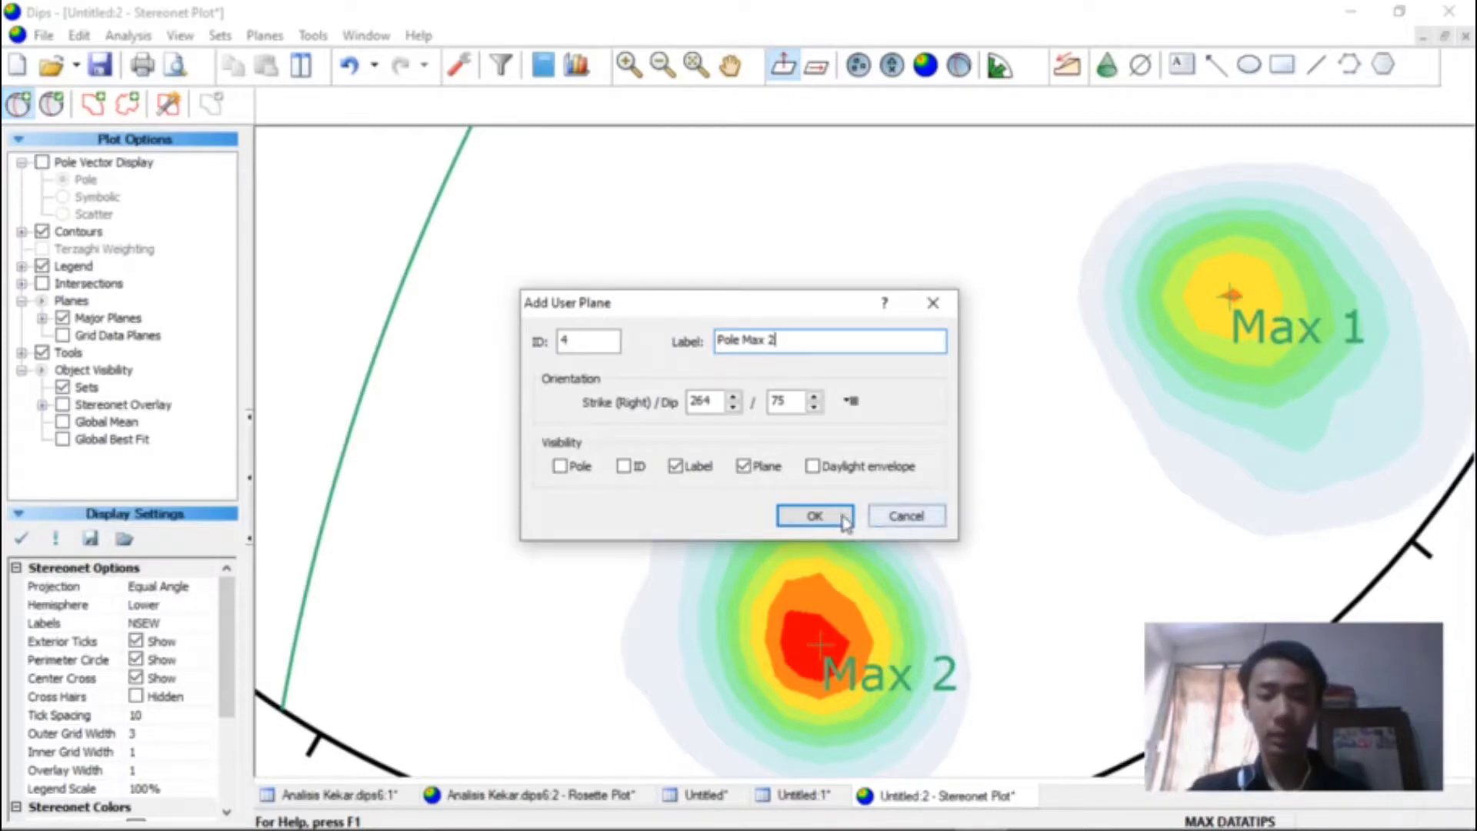
click(812, 514)
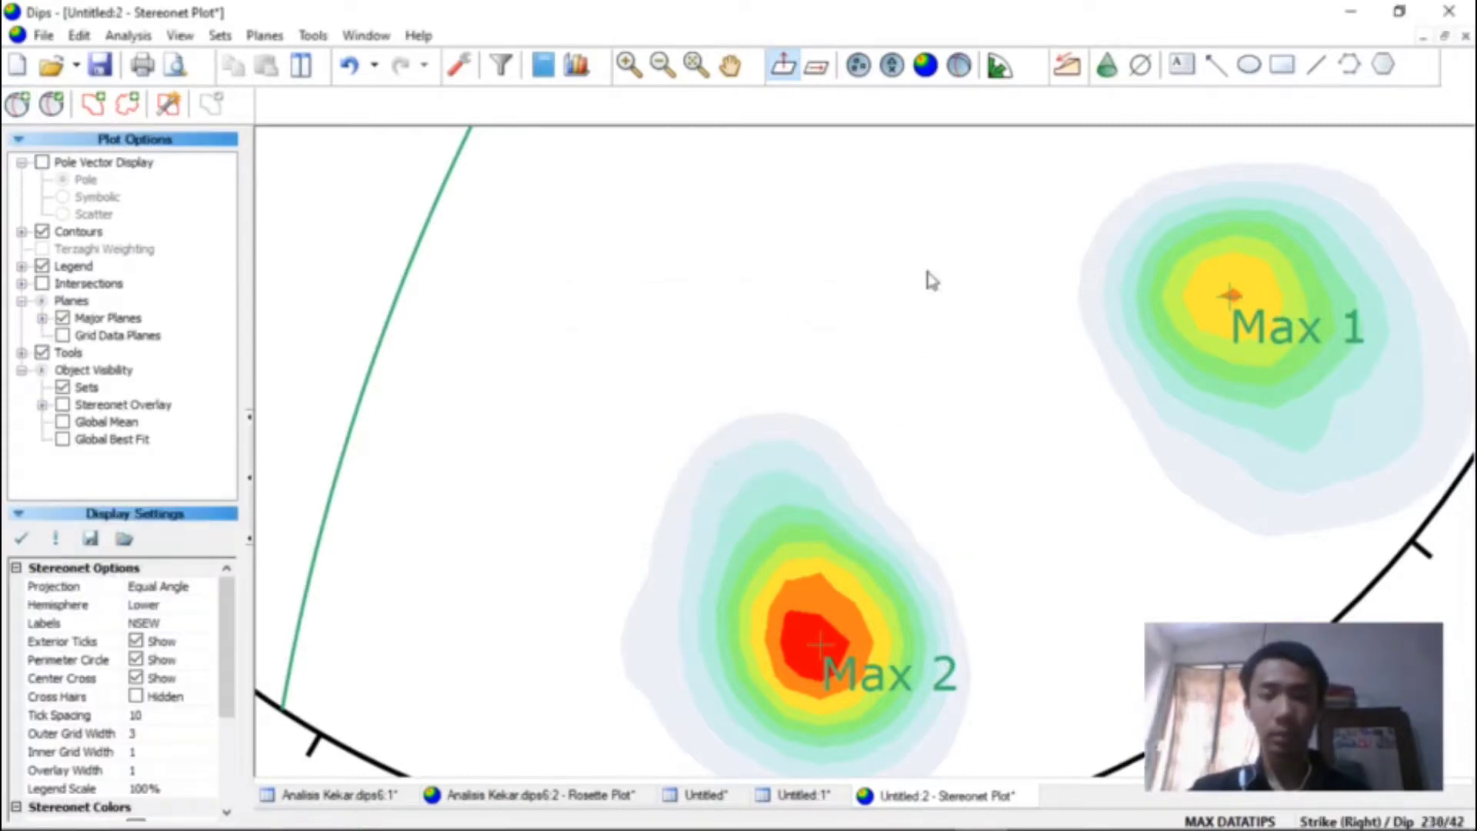
Add a user plane labelled Sigma 2 at the intersection of the two great circles, 33/23, showing only its pole and label.
scroll(931, 281, down, 3)
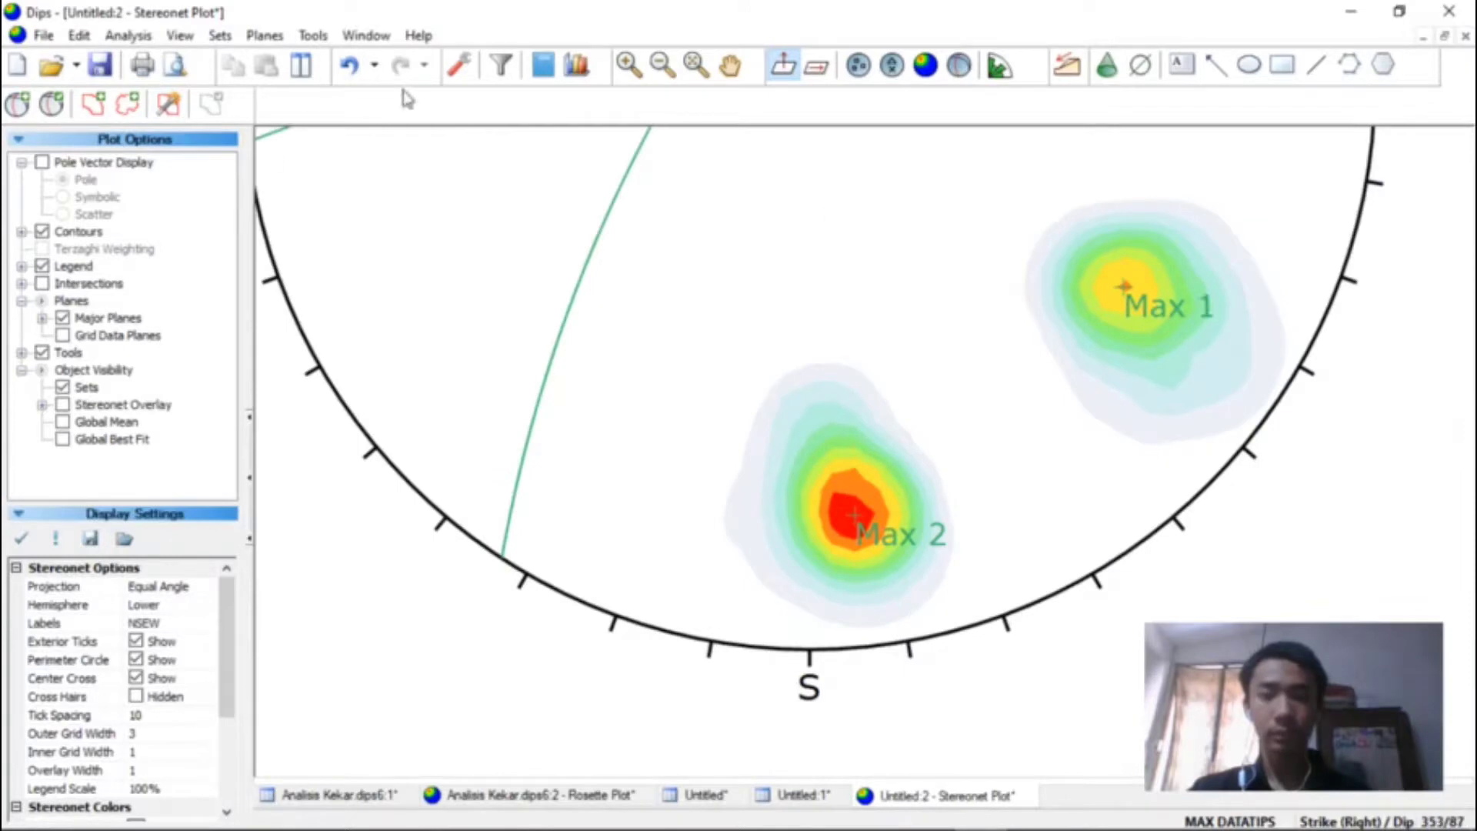
click(737, 77)
drag(892, 237, 885, 544)
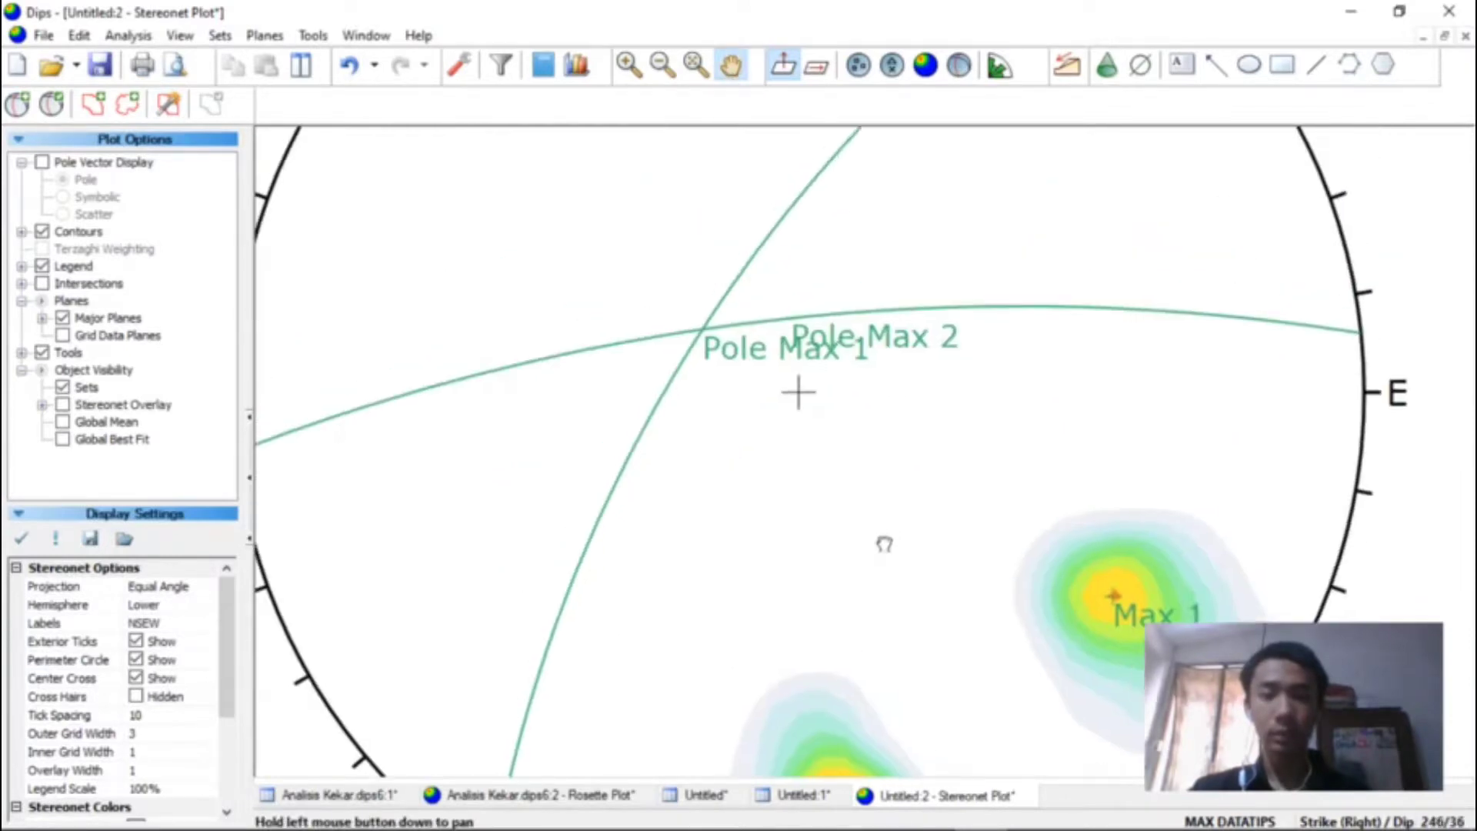
scroll(860, 338, down, 4)
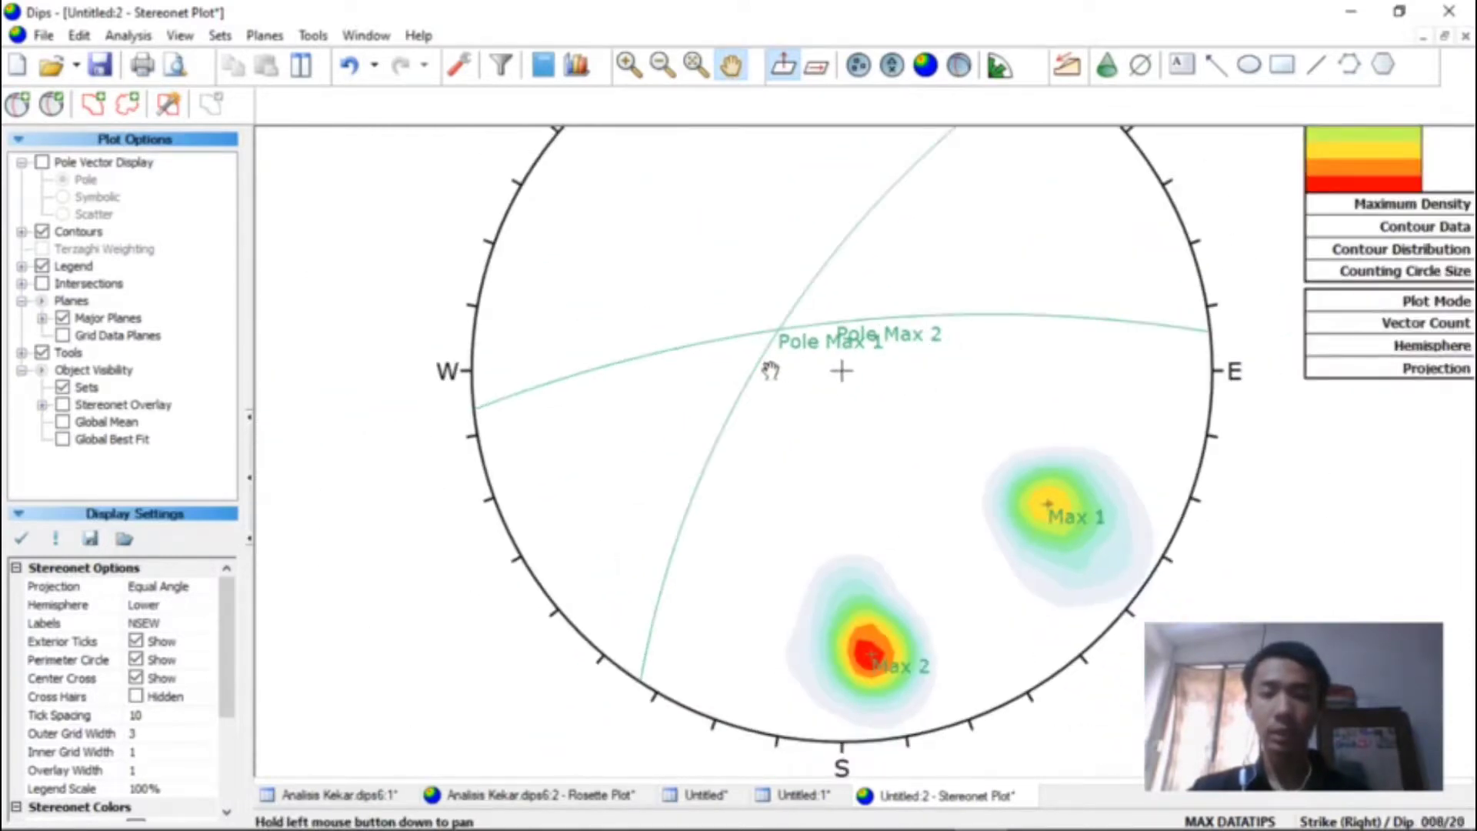
scroll(789, 373, up, 2)
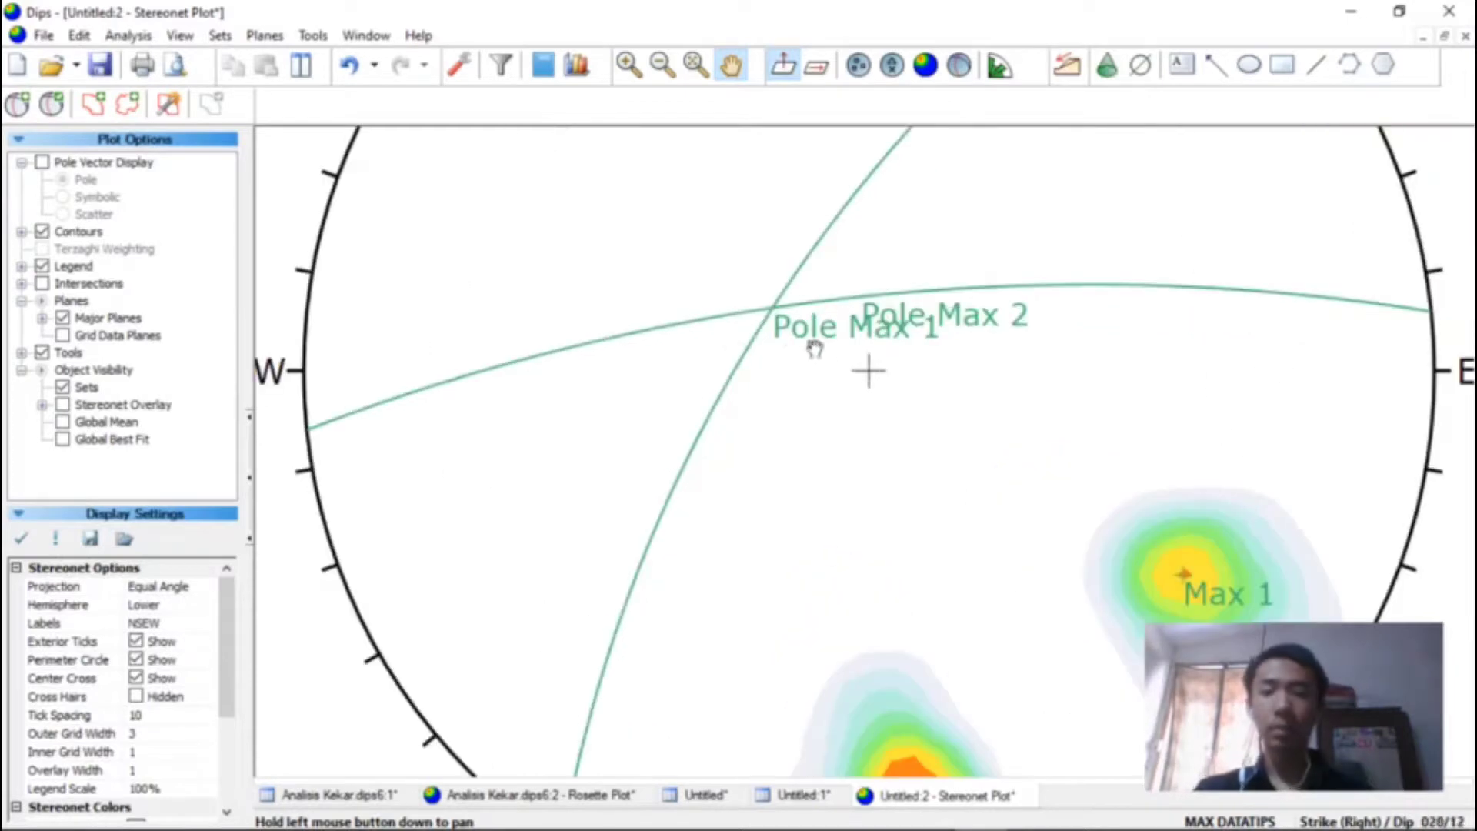
click(18, 103)
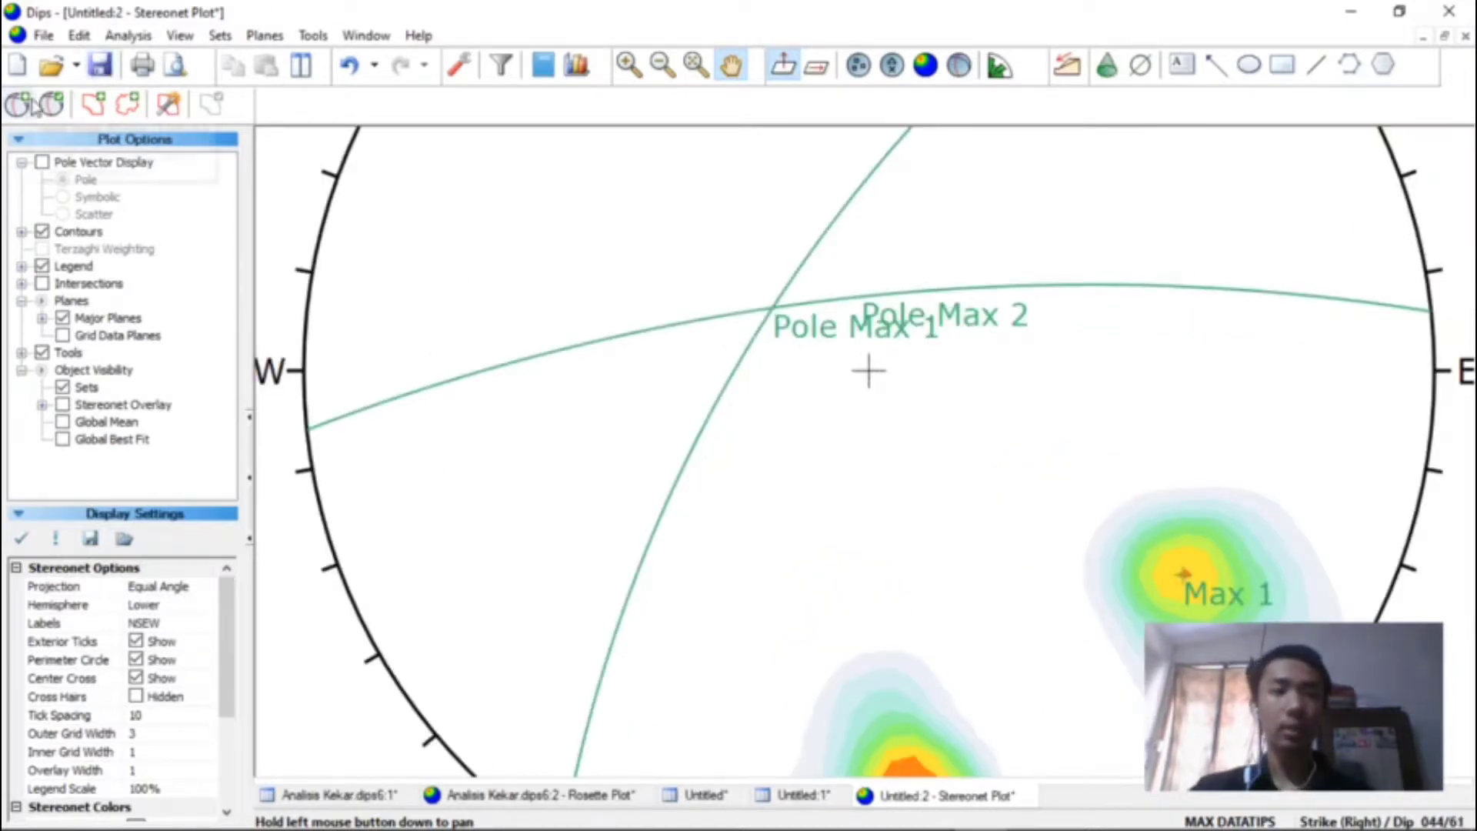
scroll(767, 307, up, 3)
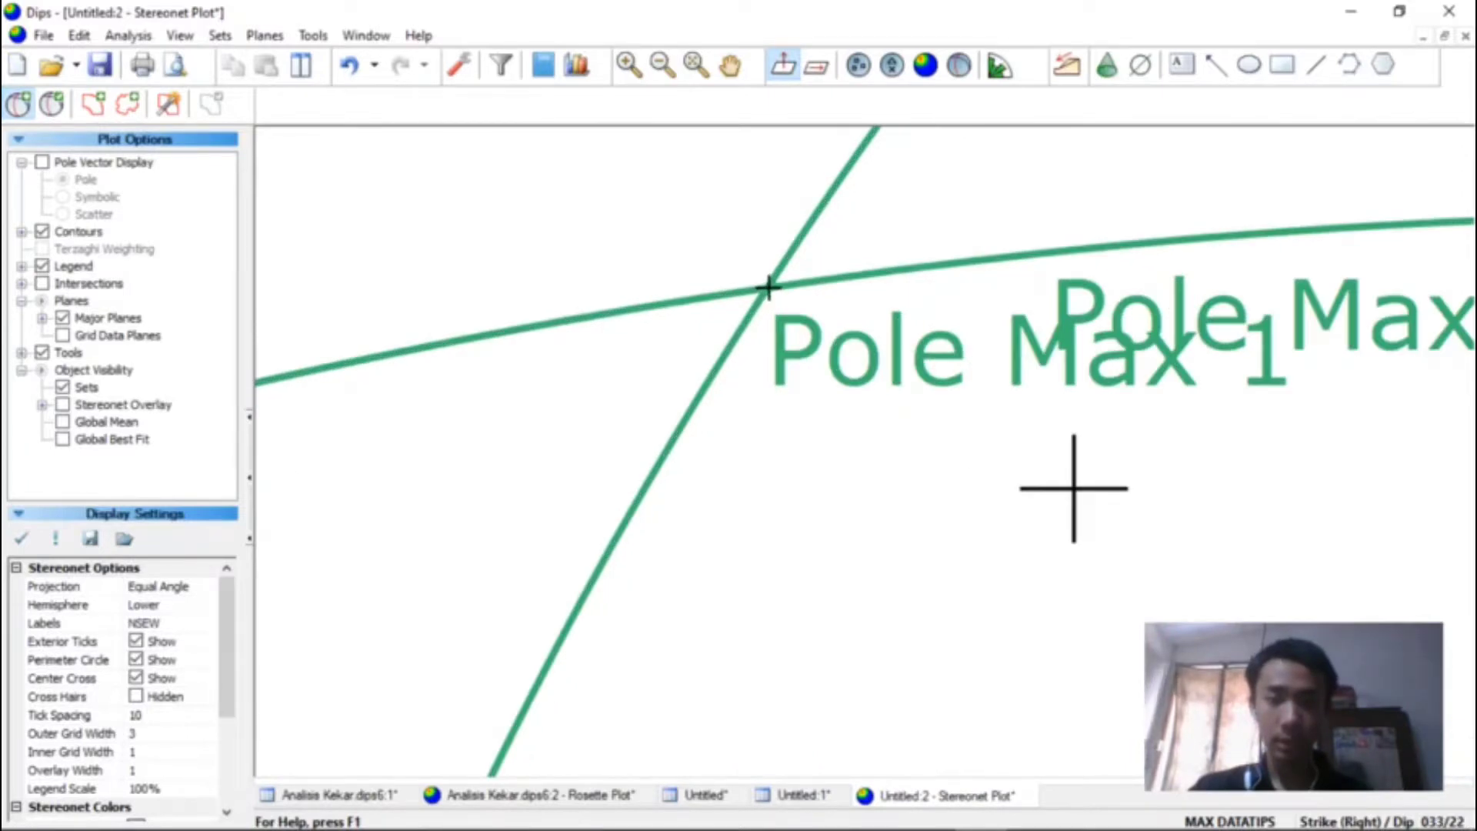
click(767, 287)
click(746, 340)
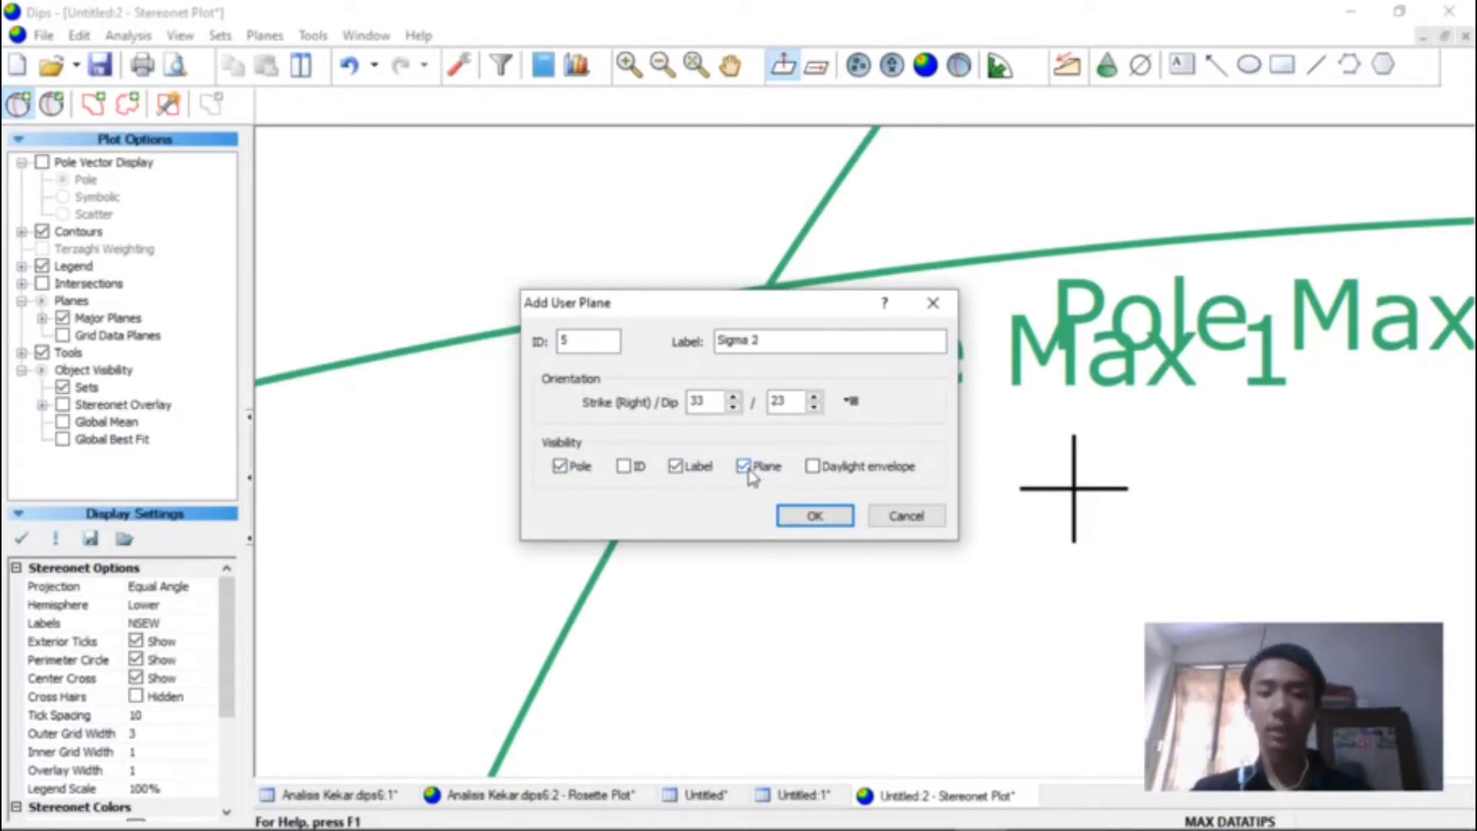
click(785, 516)
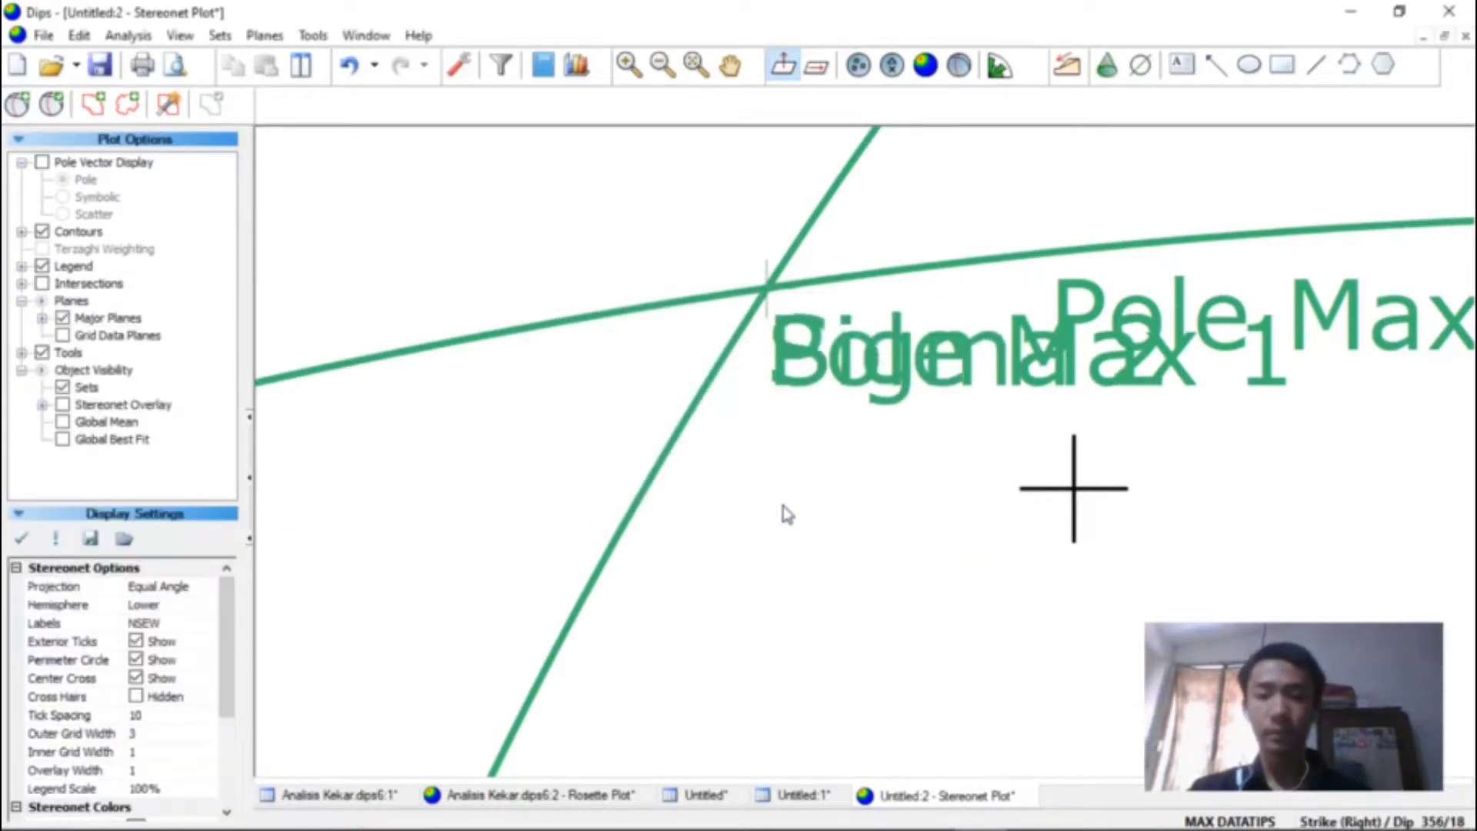
Change the display colour of the Sigma 2 user plane to black.
scroll(1082, 338, down, 2)
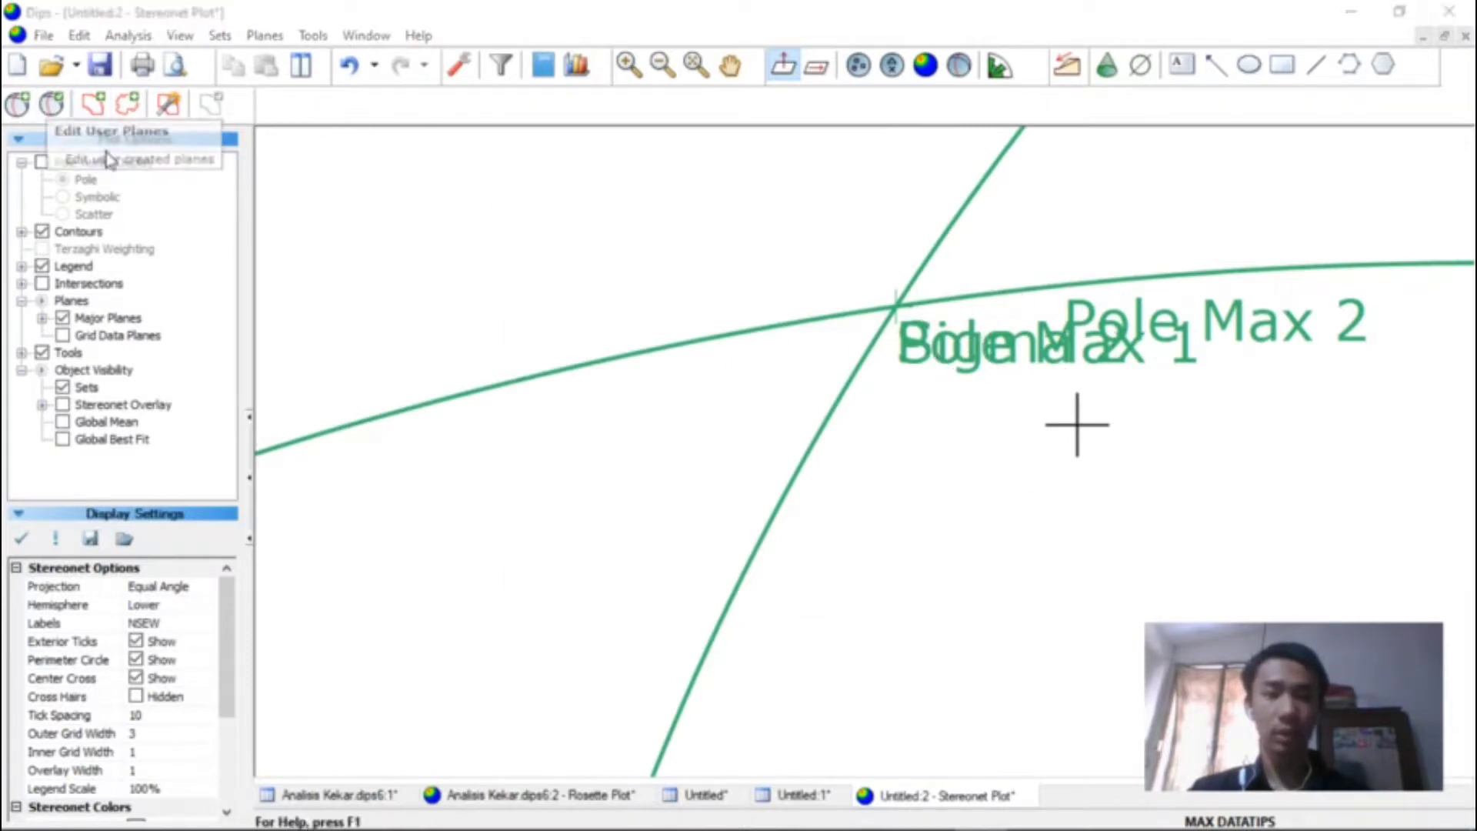
click(51, 104)
click(671, 397)
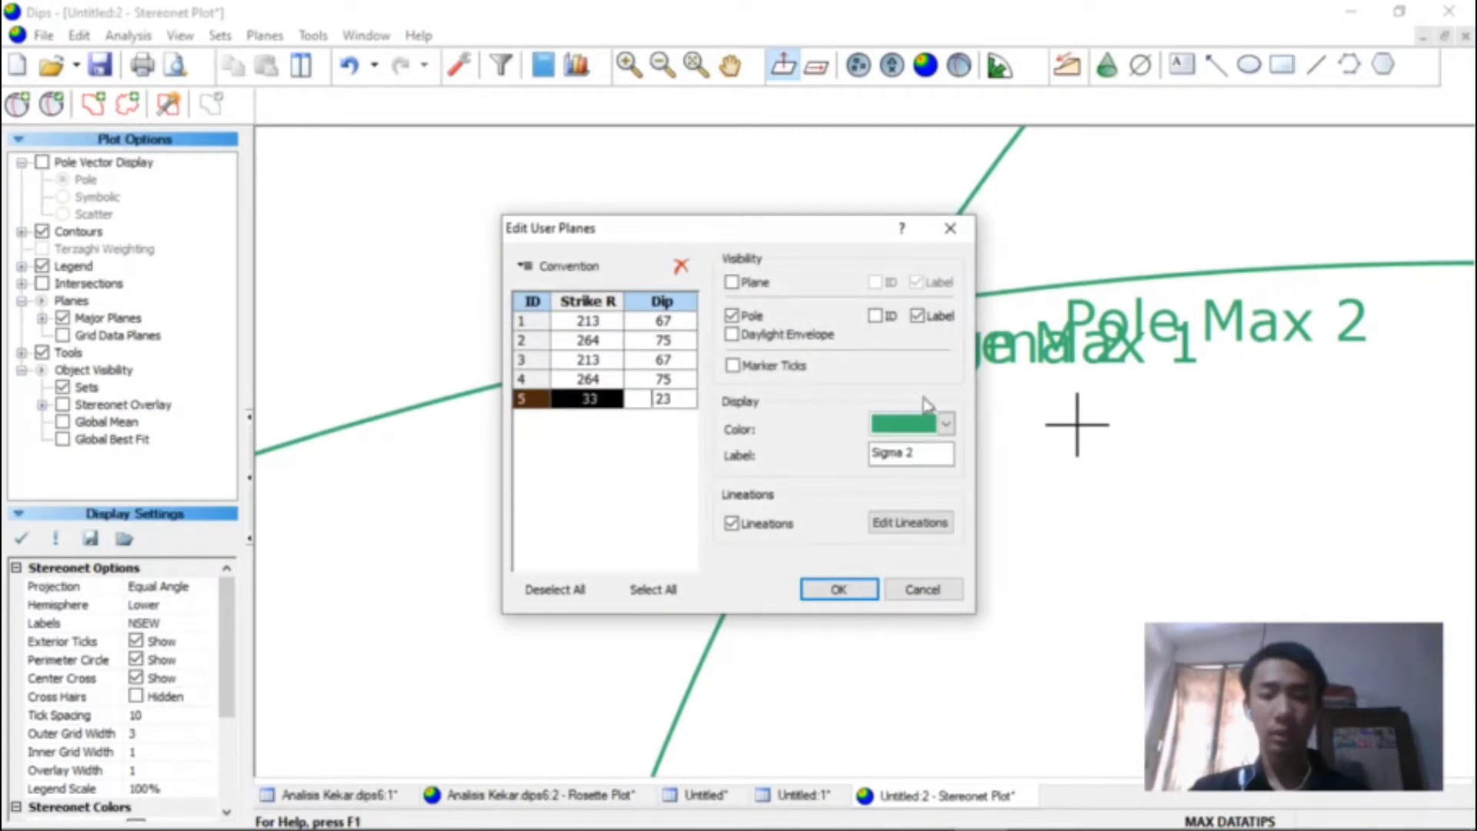
click(915, 425)
click(884, 498)
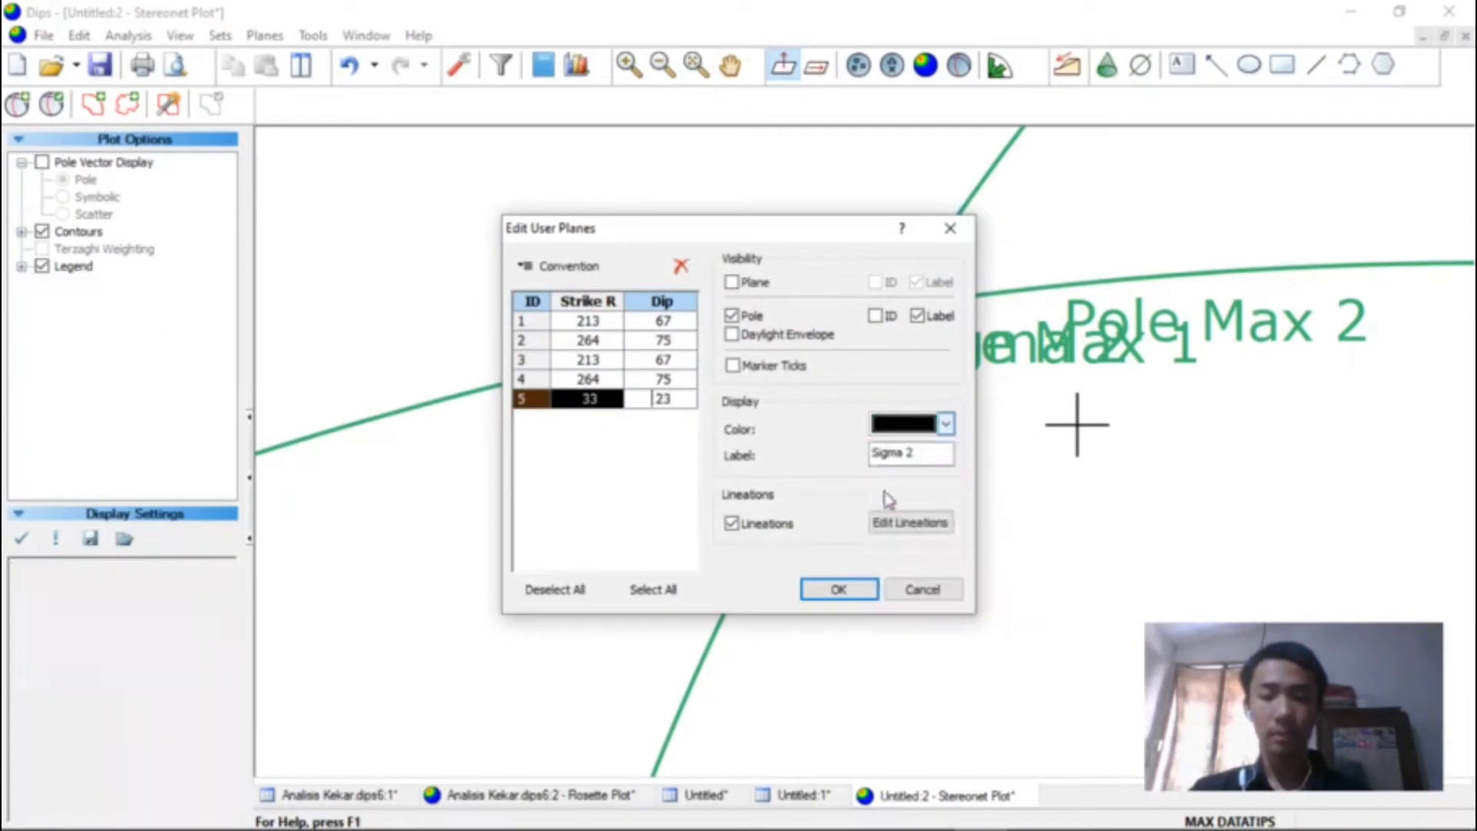
click(839, 589)
Add a user plane labelled Gridlle Plane at the Sigma 2 pole, 33/23, with the pole hidden and the plane shown.
scroll(1054, 453, down, 2)
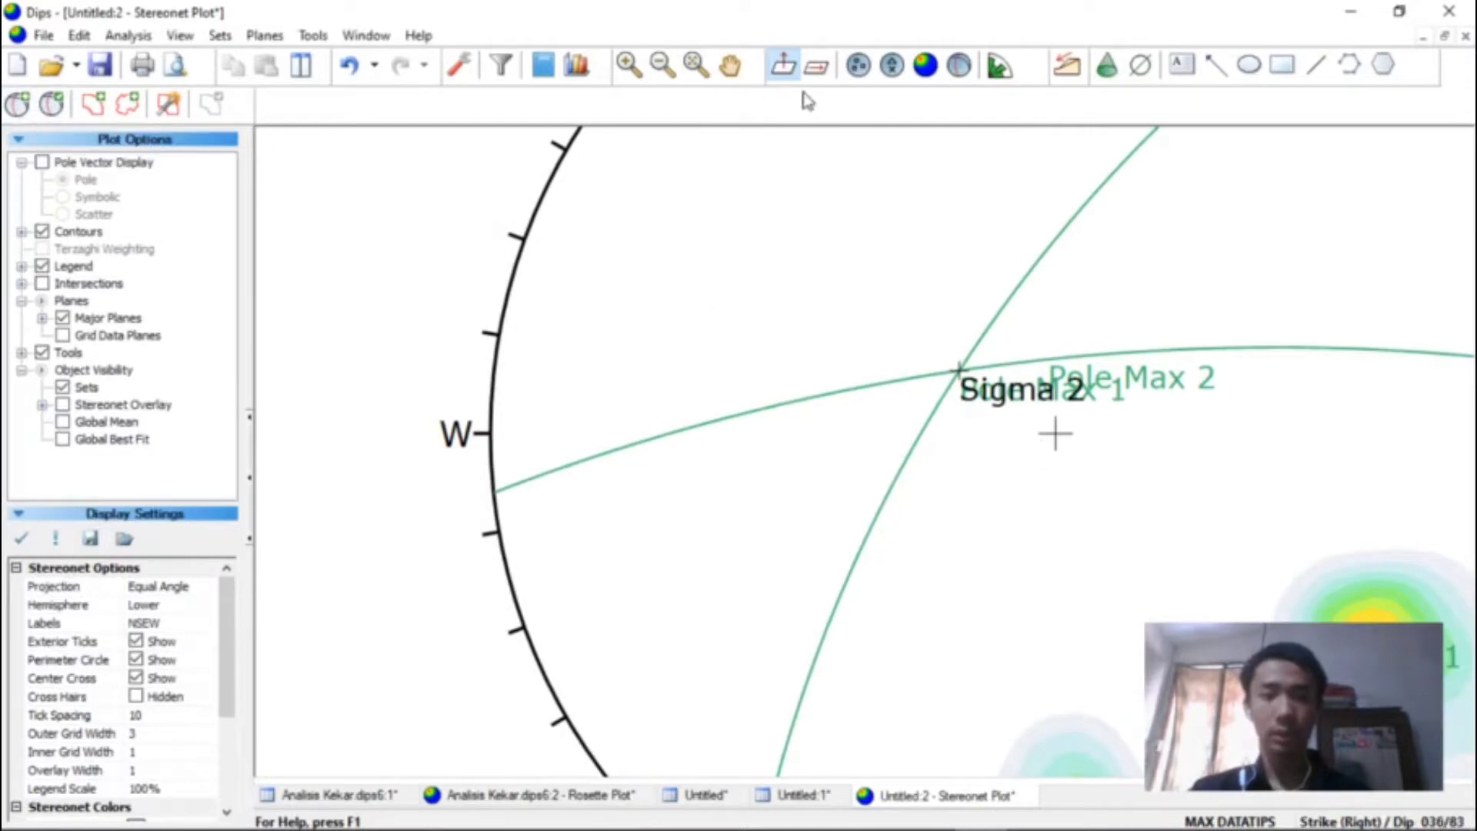
click(730, 64)
drag(1221, 340, 876, 411)
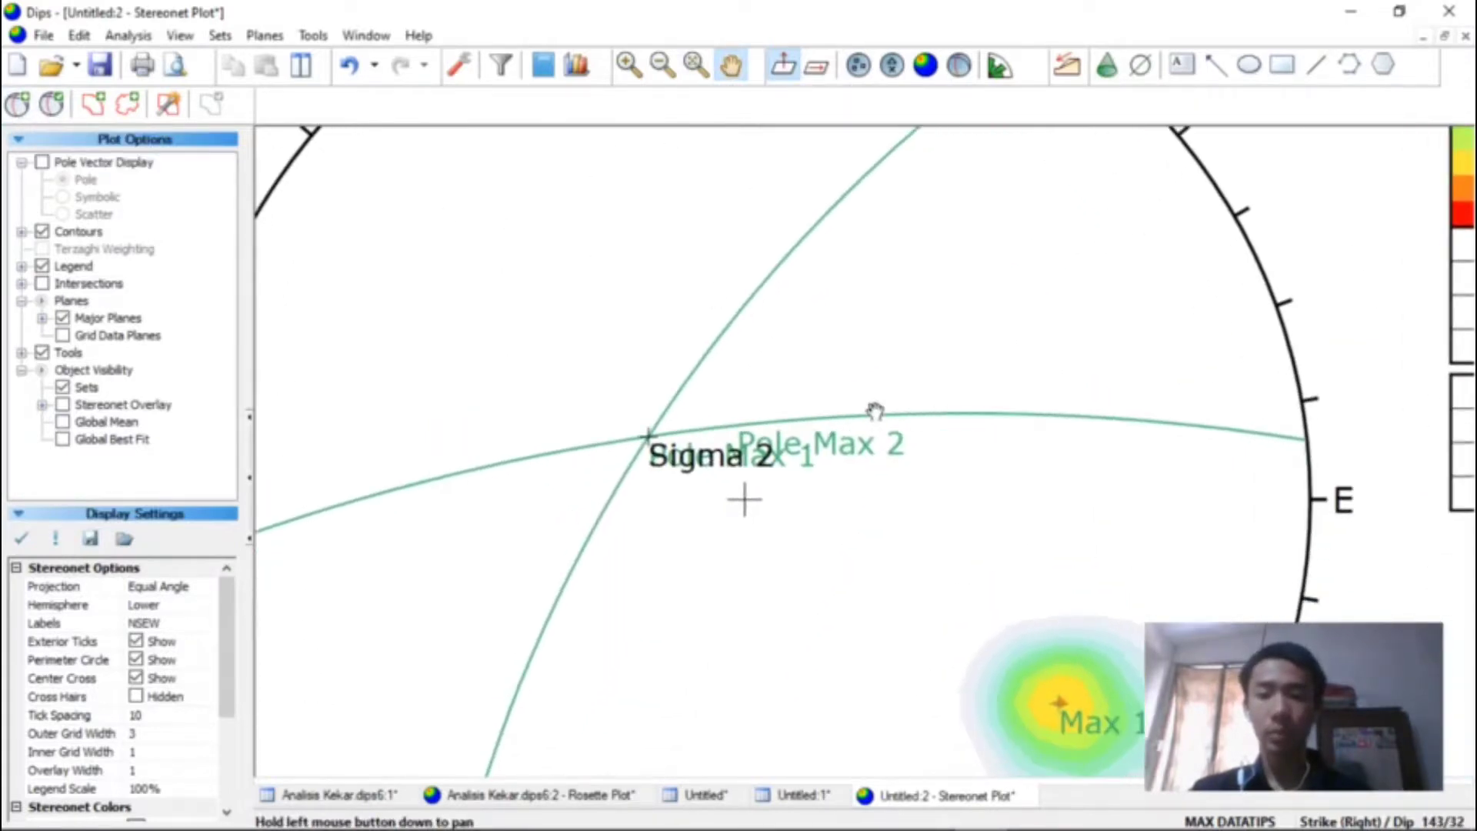
scroll(874, 412, down, 3)
drag(804, 527, 867, 450)
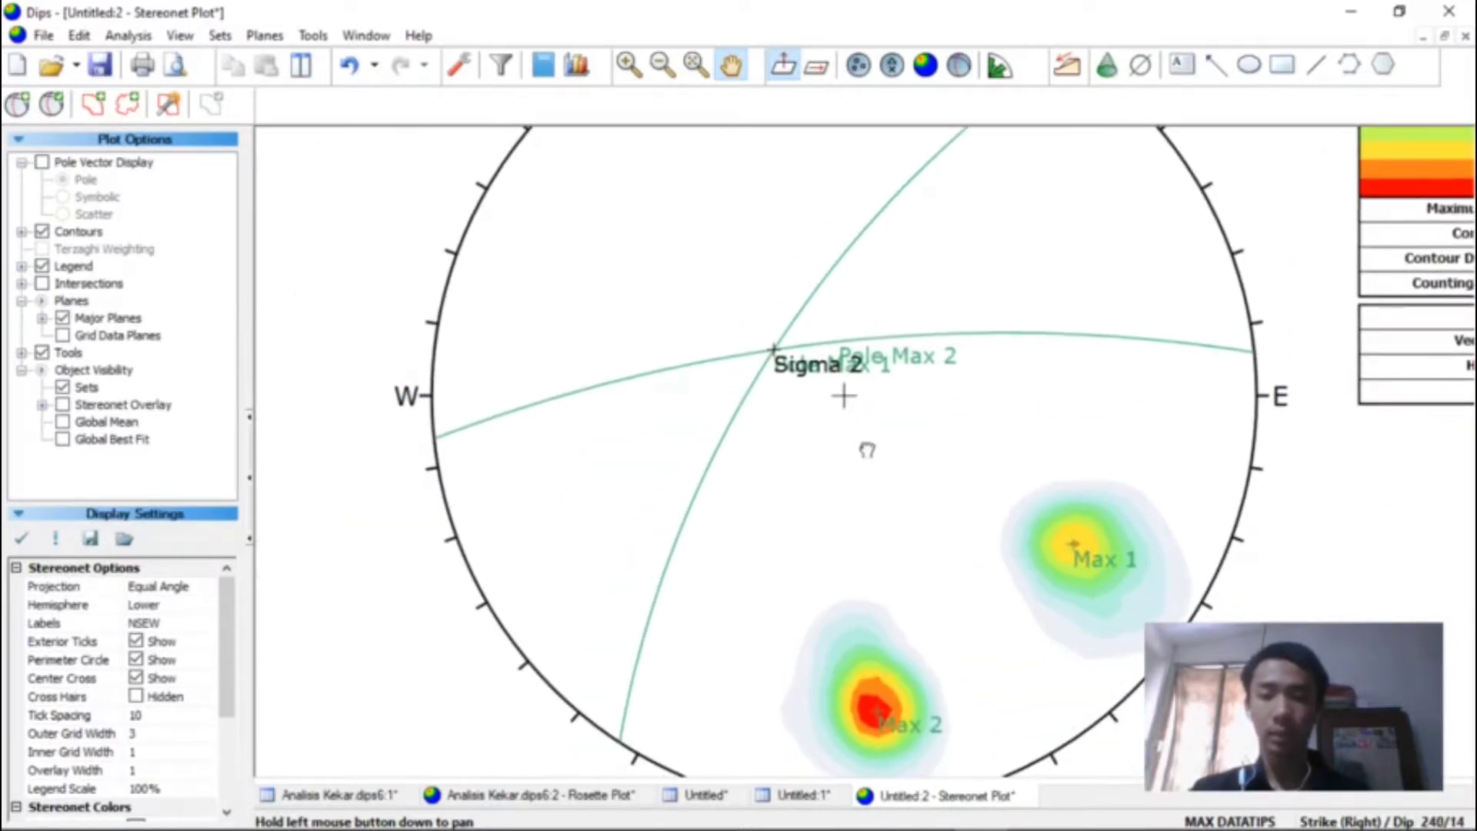
click(16, 103)
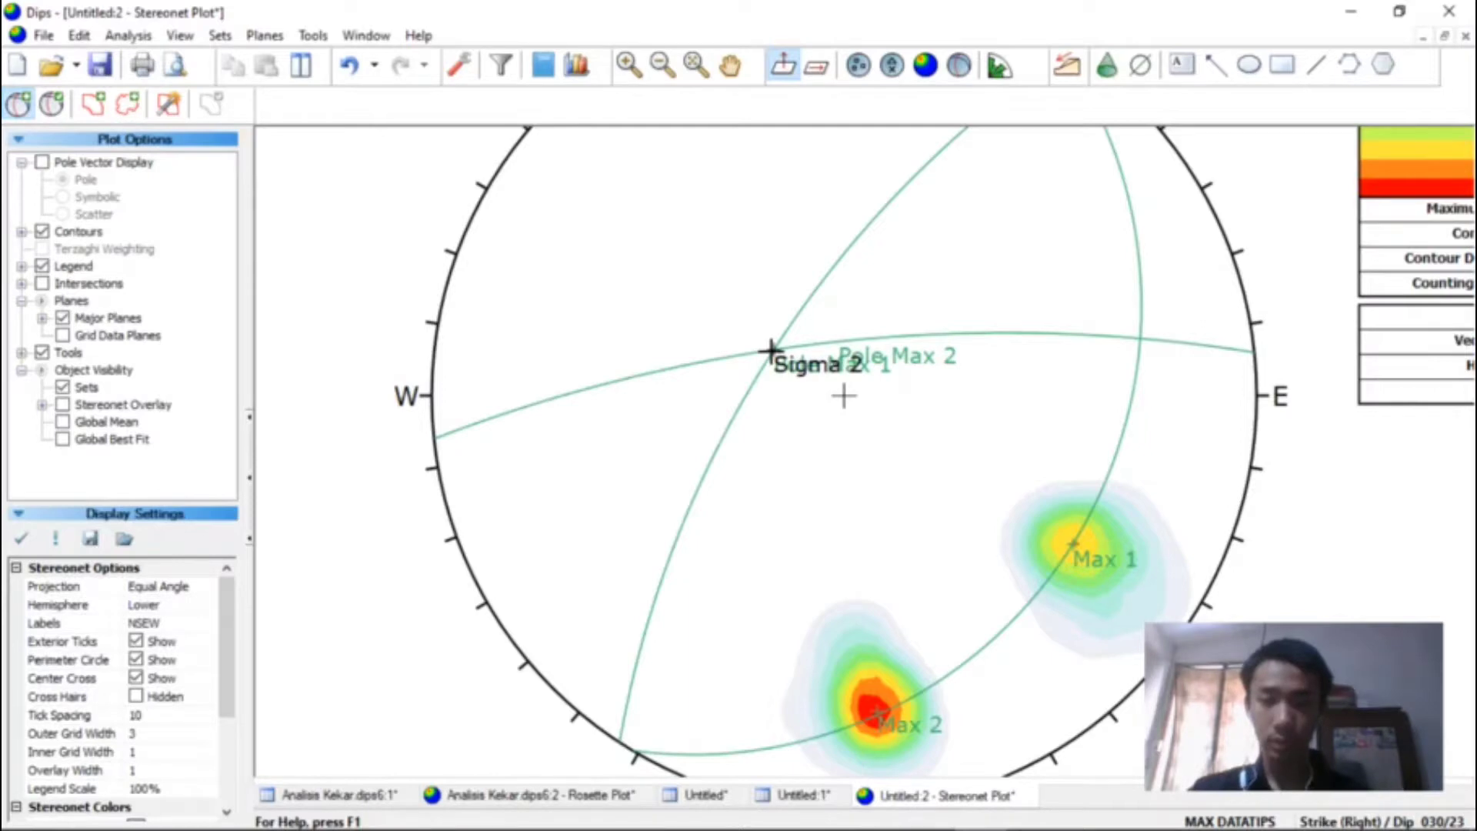
scroll(770, 350, up, 2)
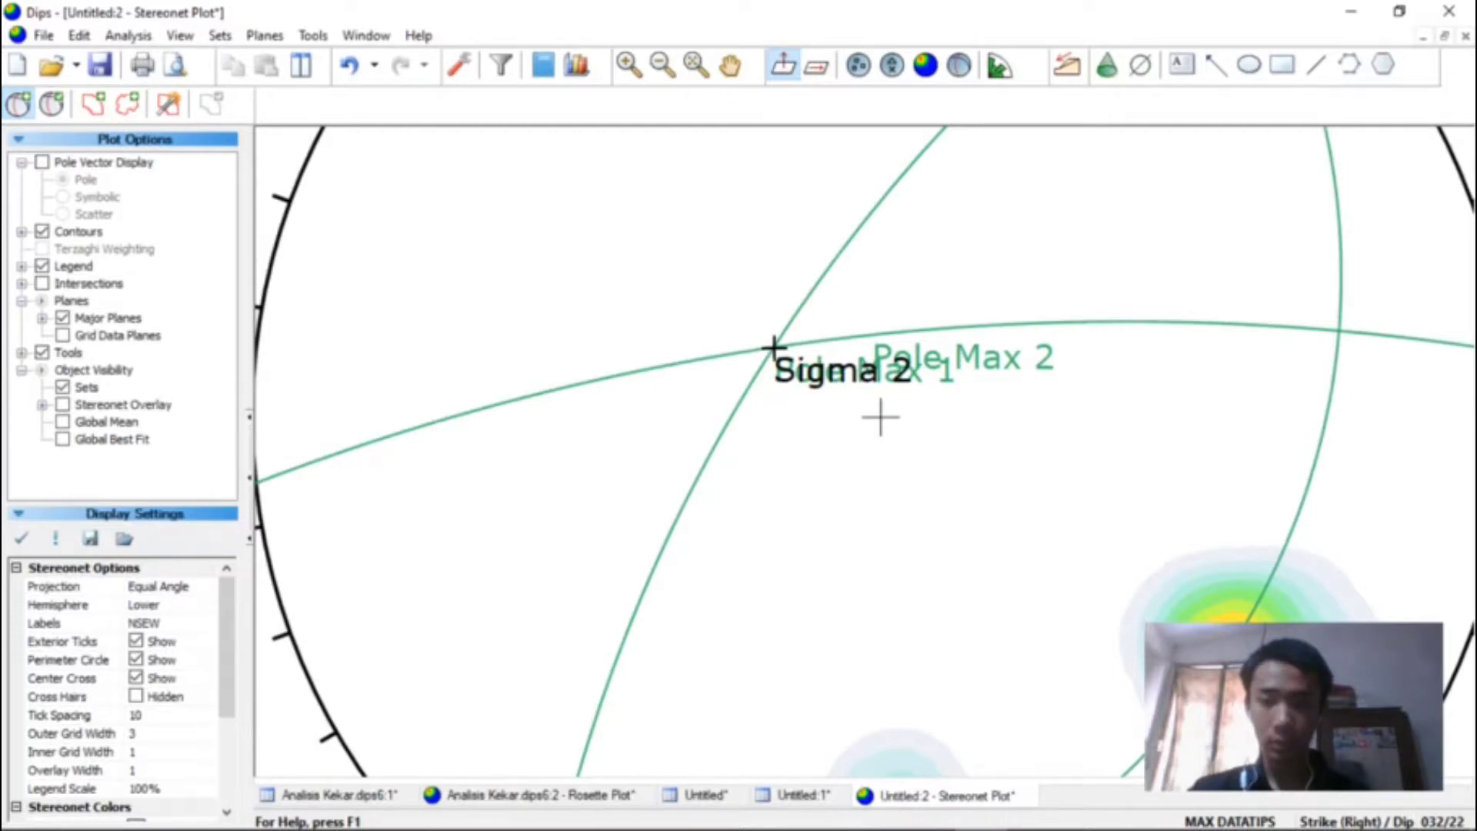
click(881, 416)
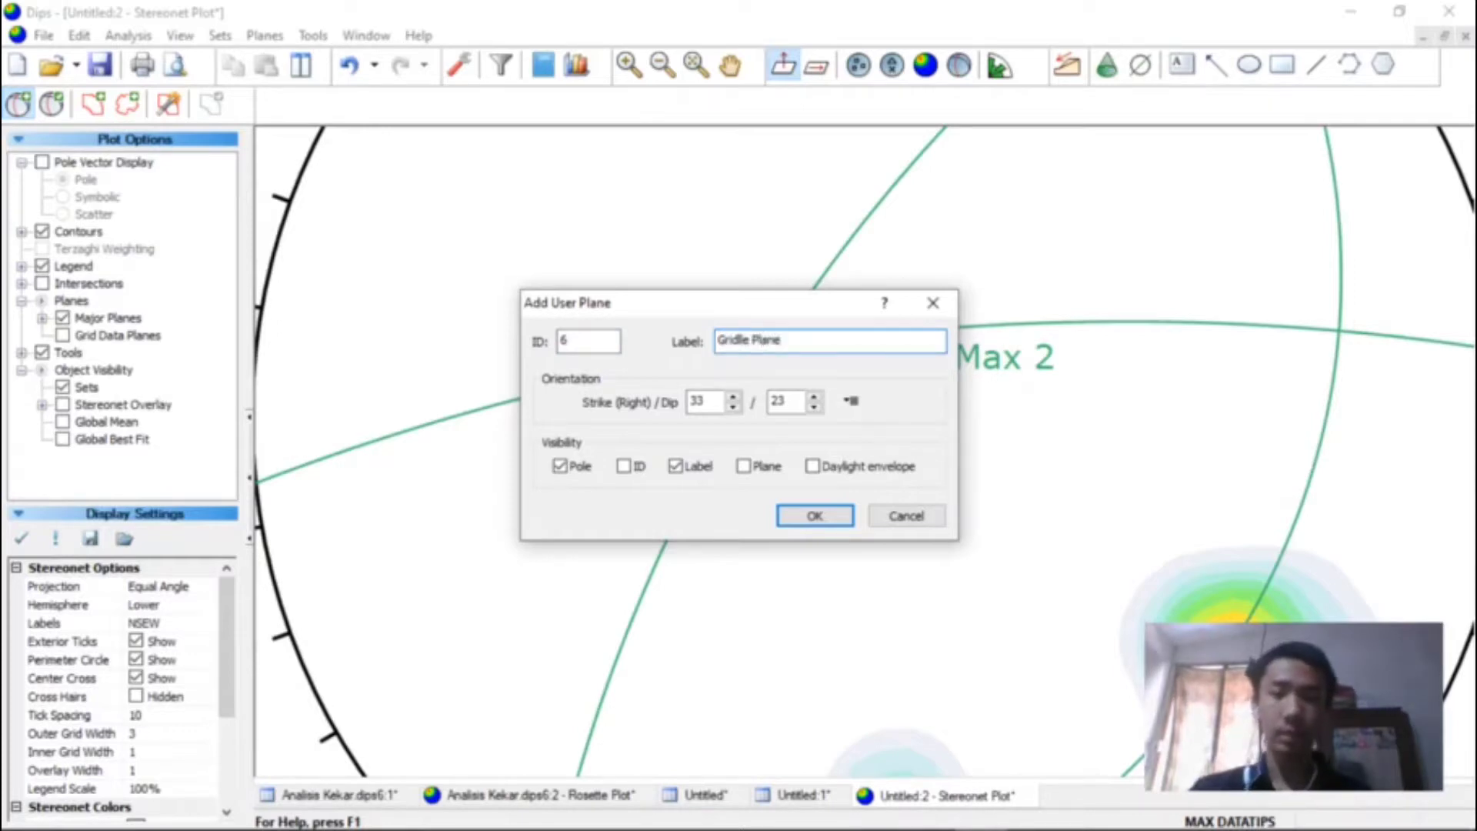
click(560, 466)
click(743, 466)
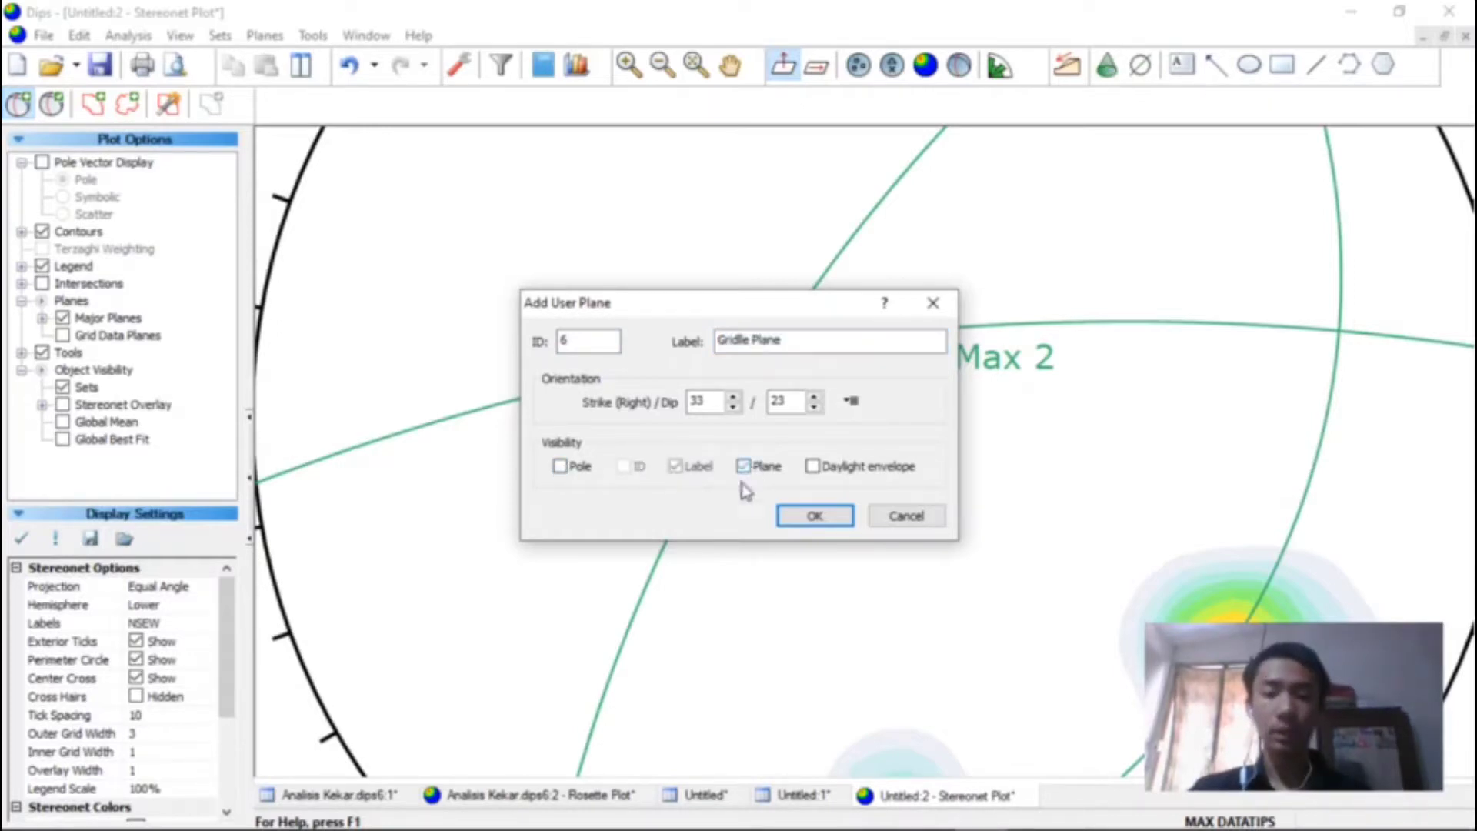
click(795, 513)
scroll(1234, 460, down, 1)
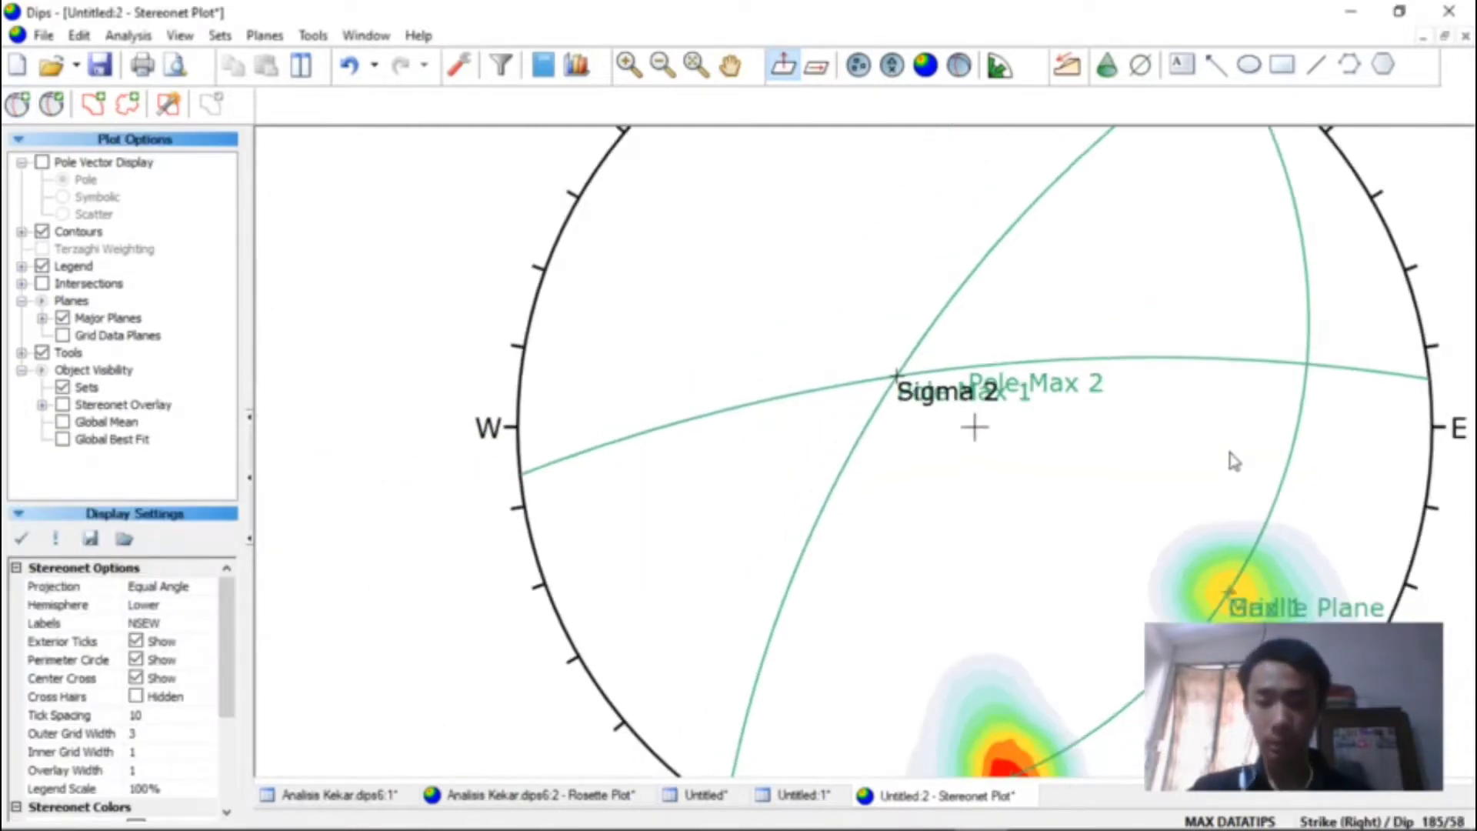
scroll(1223, 468, down, 1)
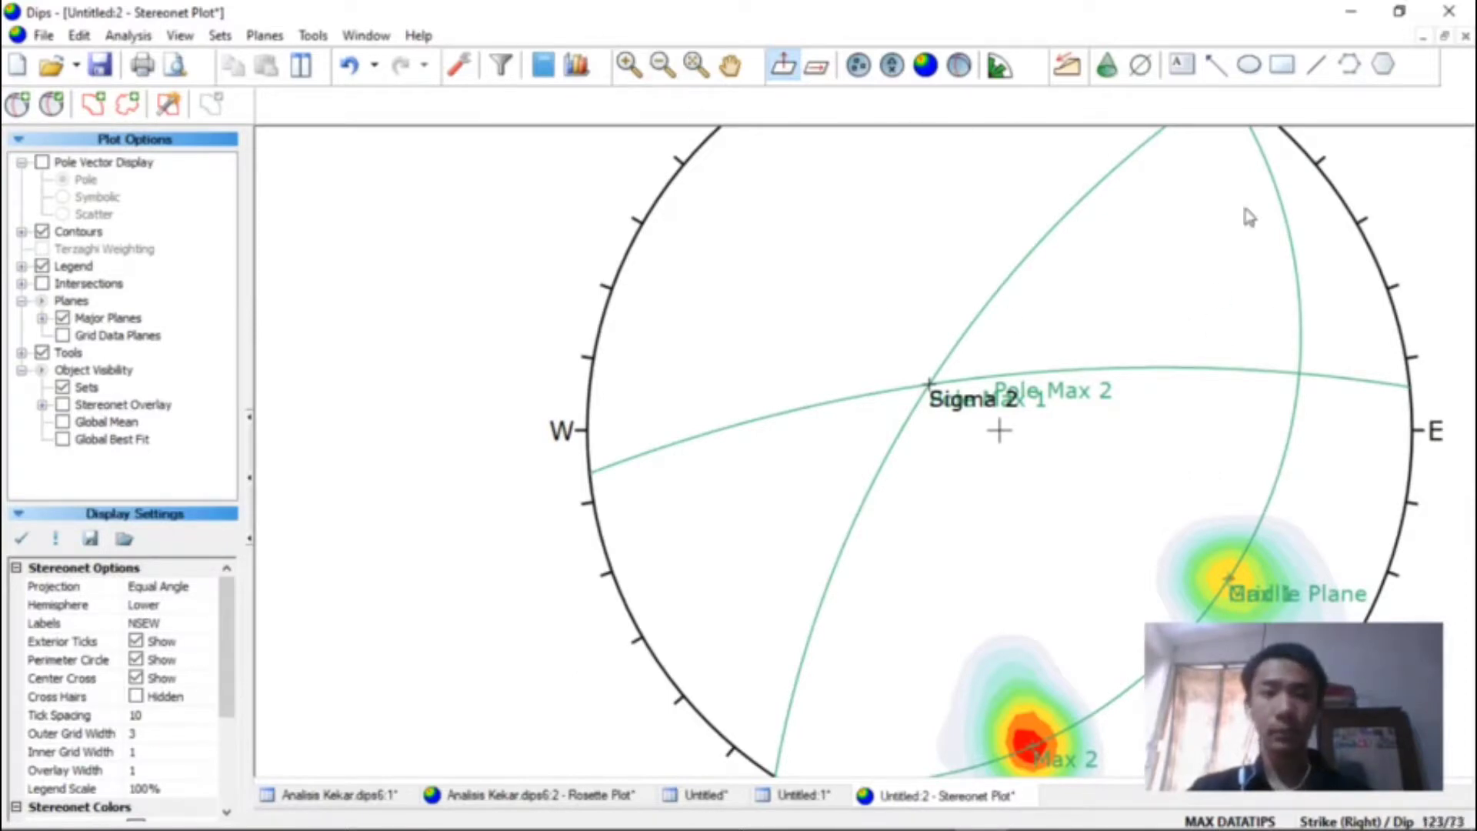
click(731, 66)
drag(1296, 272, 1127, 463)
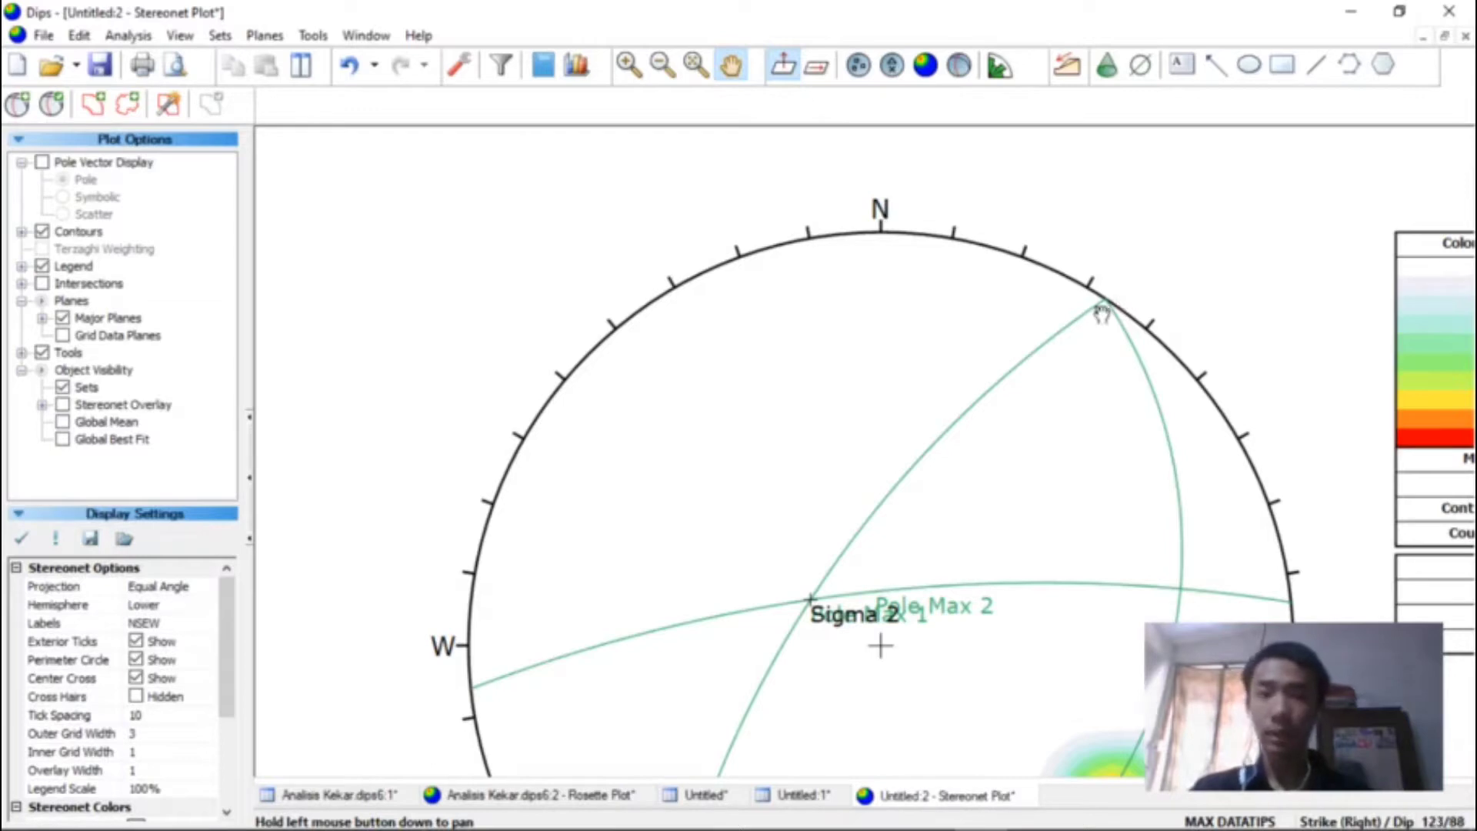
click(312, 35)
click(457, 370)
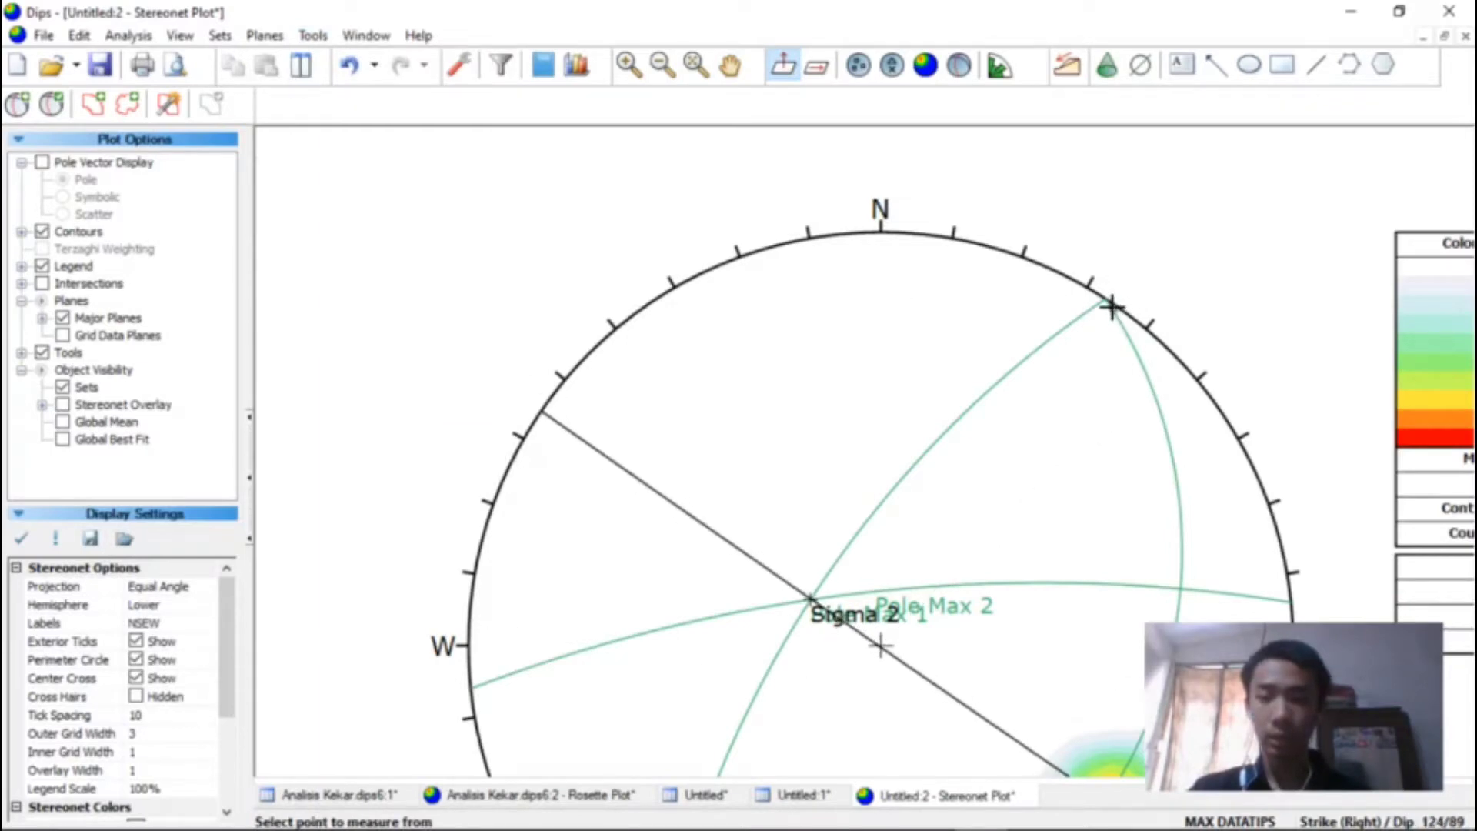
scroll(1117, 314, up, 2)
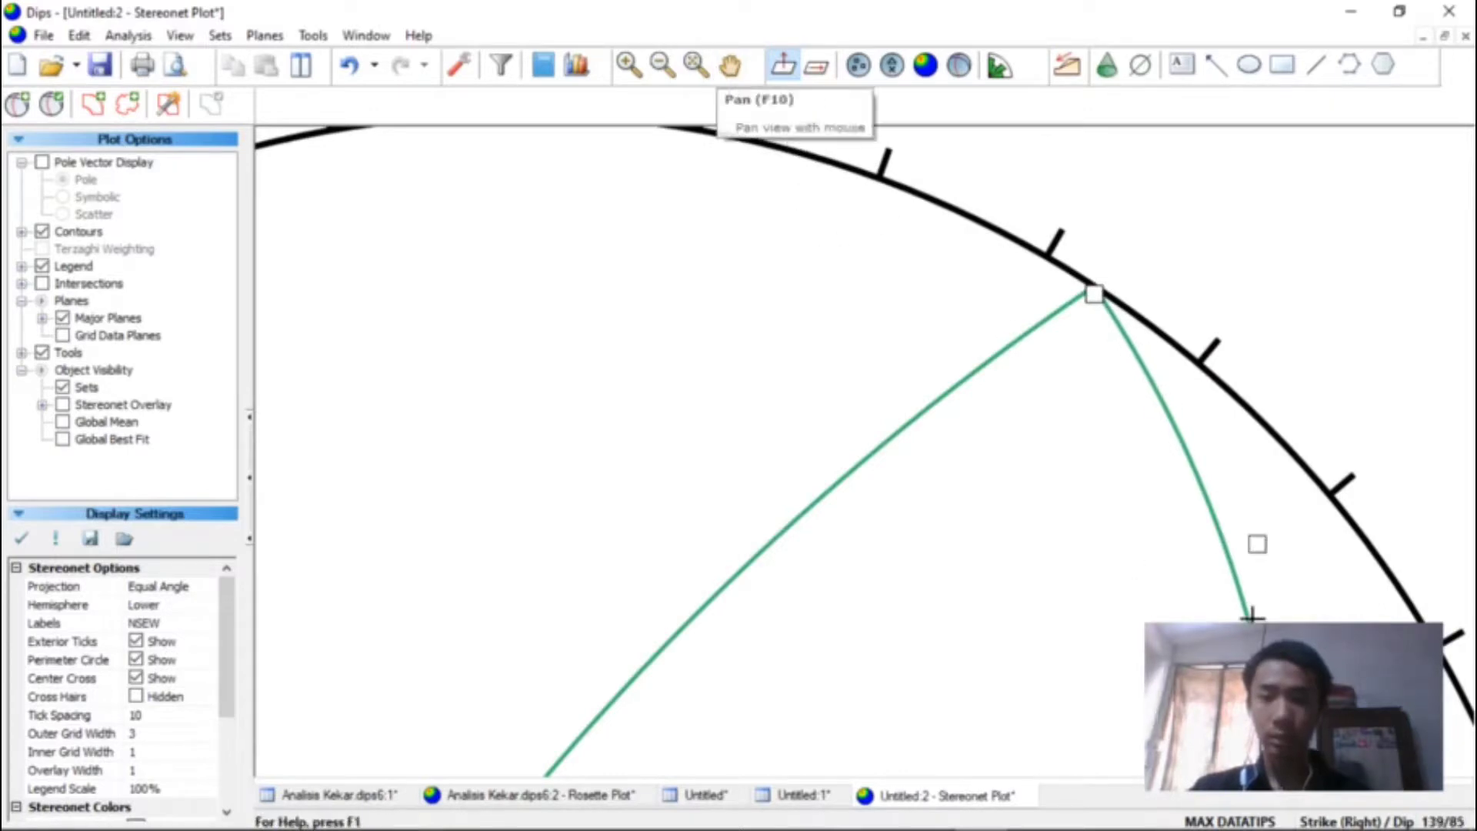
scroll(1254, 610, down, 3)
Measure the angle between the girdle plane's northeastern end on the perimeter and its intersection with the Pole Max 2 great circle.
click(731, 65)
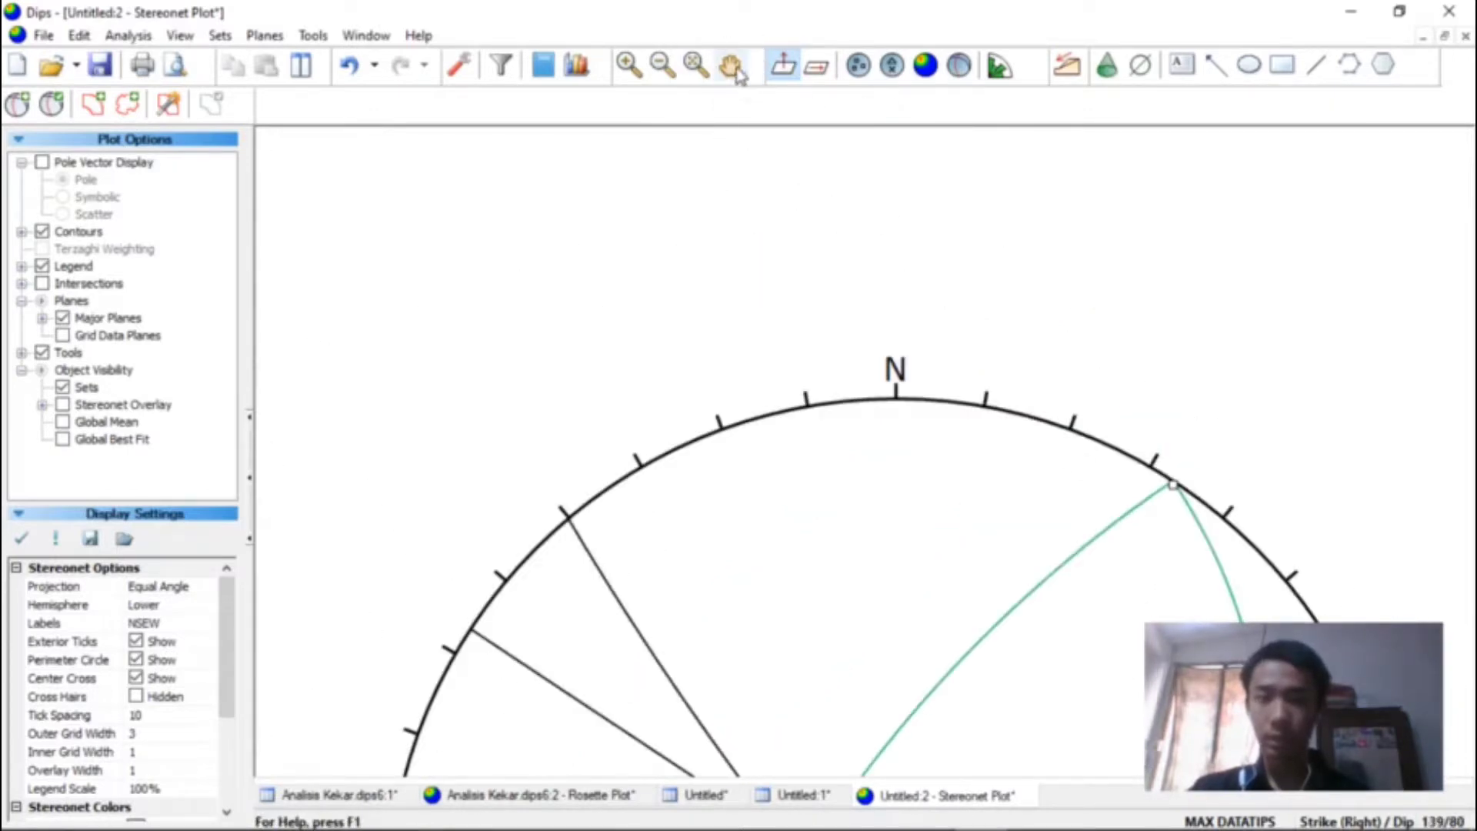
drag(1177, 592, 1148, 480)
drag(1143, 416, 1131, 351)
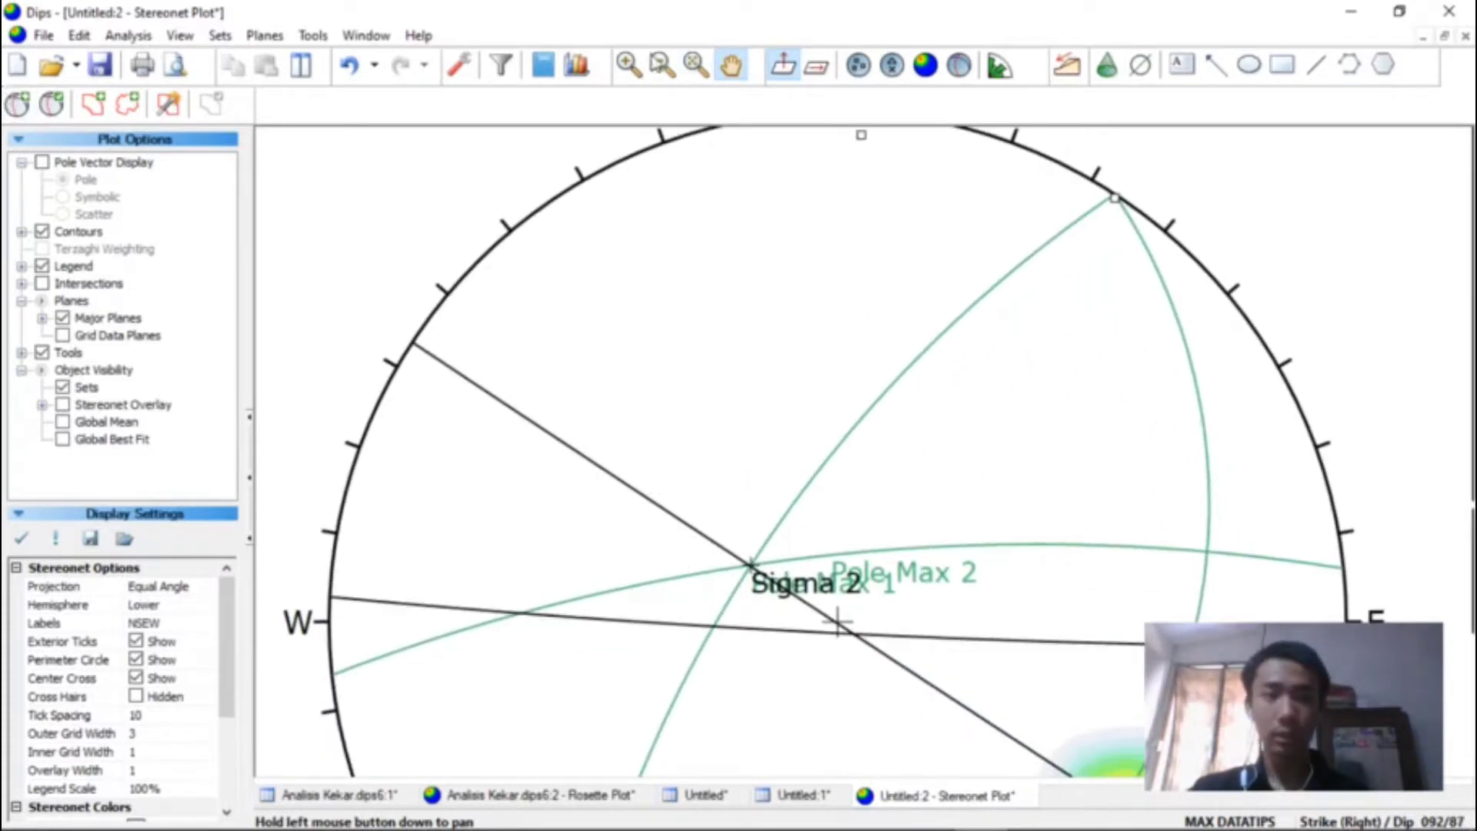
click(313, 36)
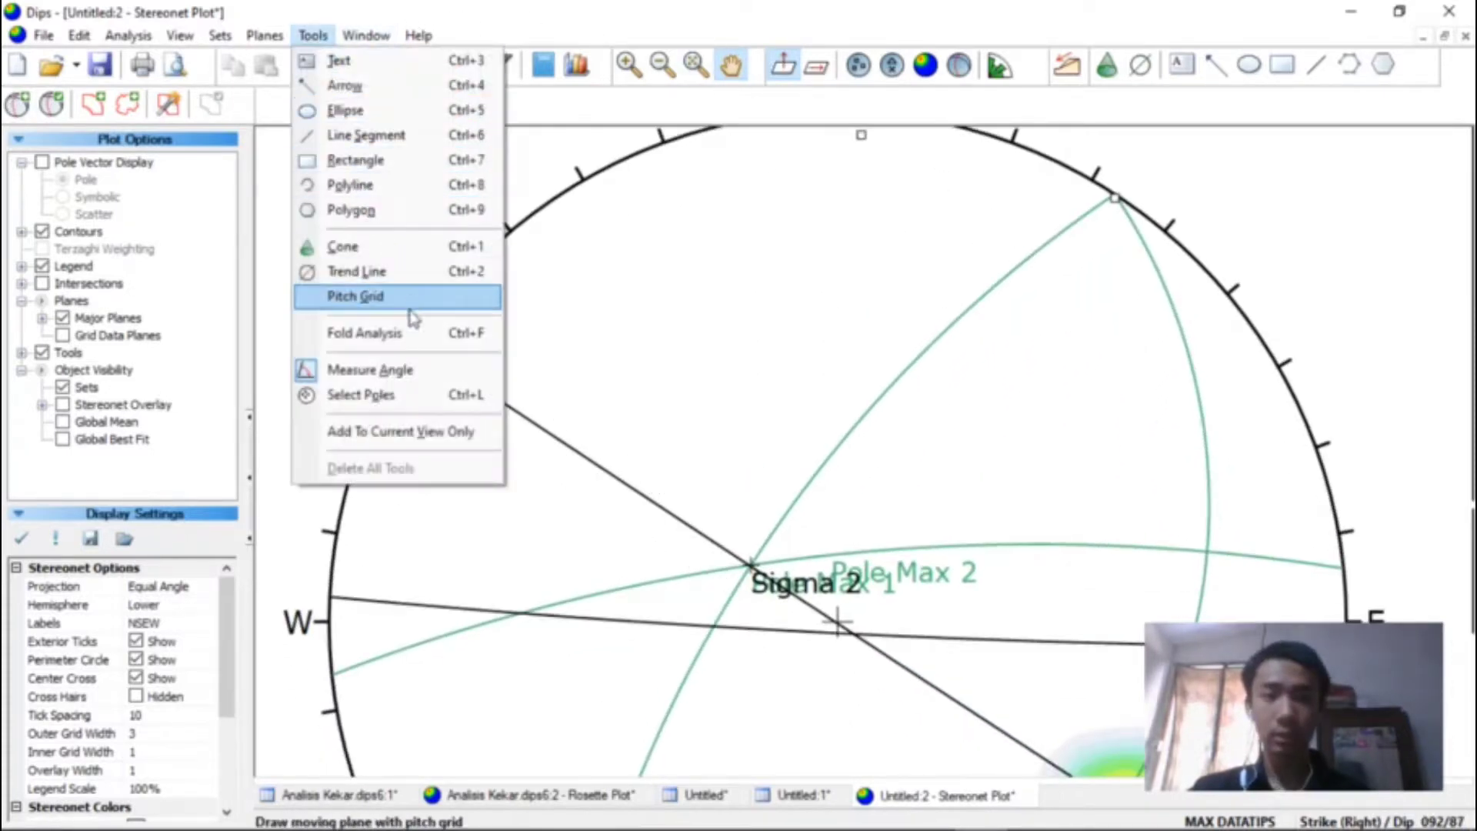
click(370, 370)
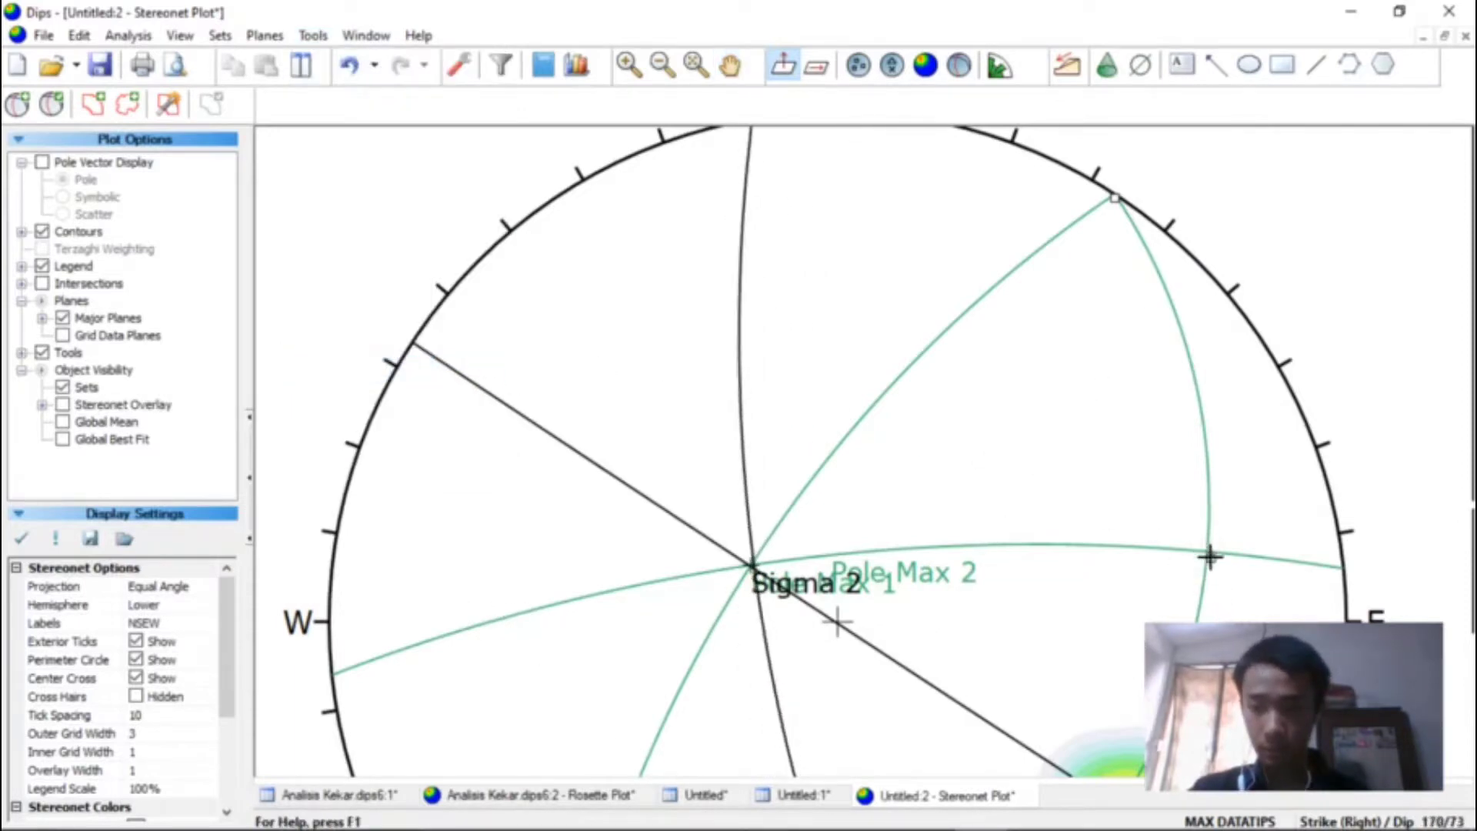
scroll(1211, 555, up, 2)
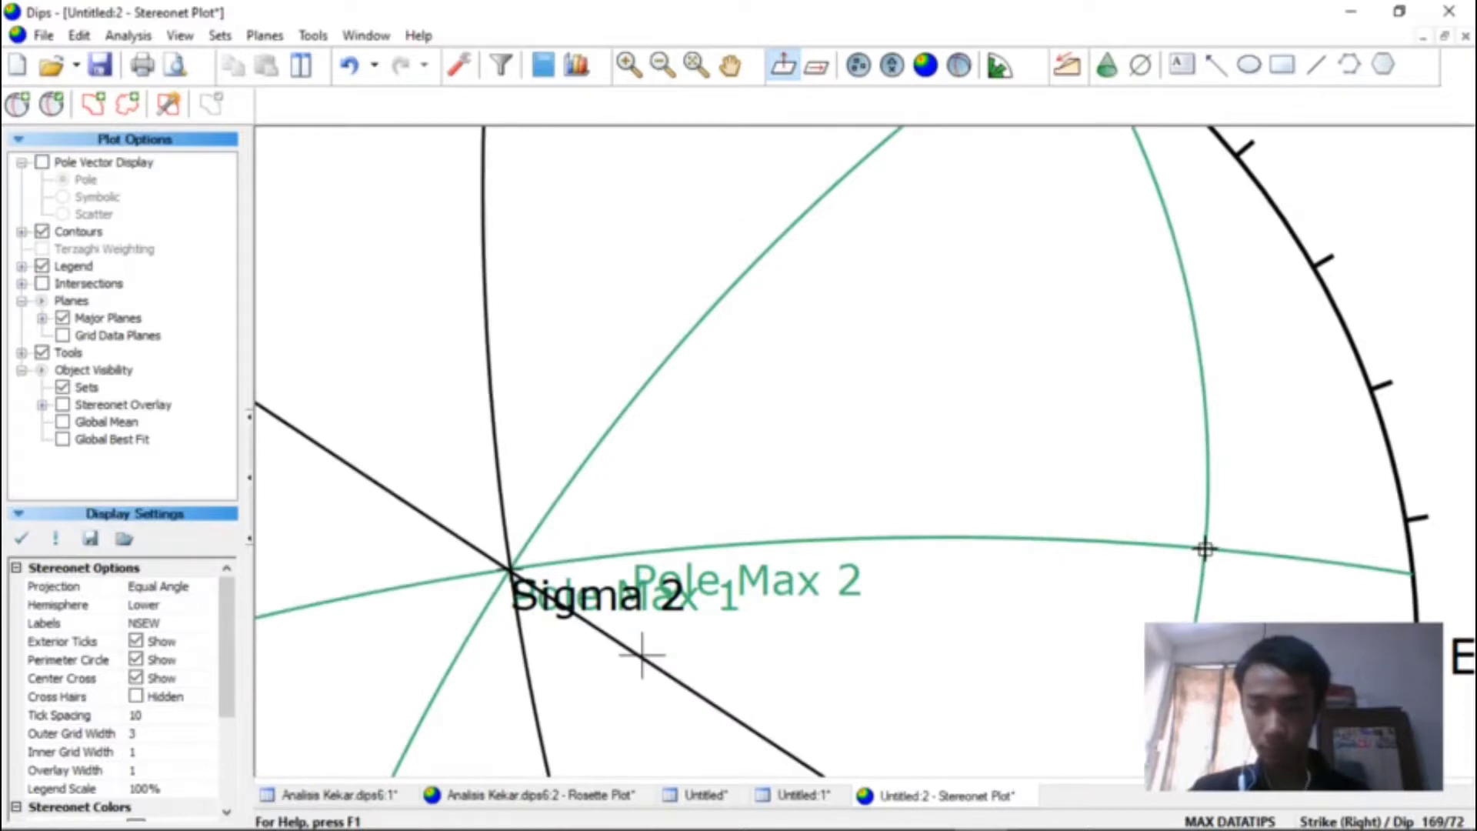
click(1206, 550)
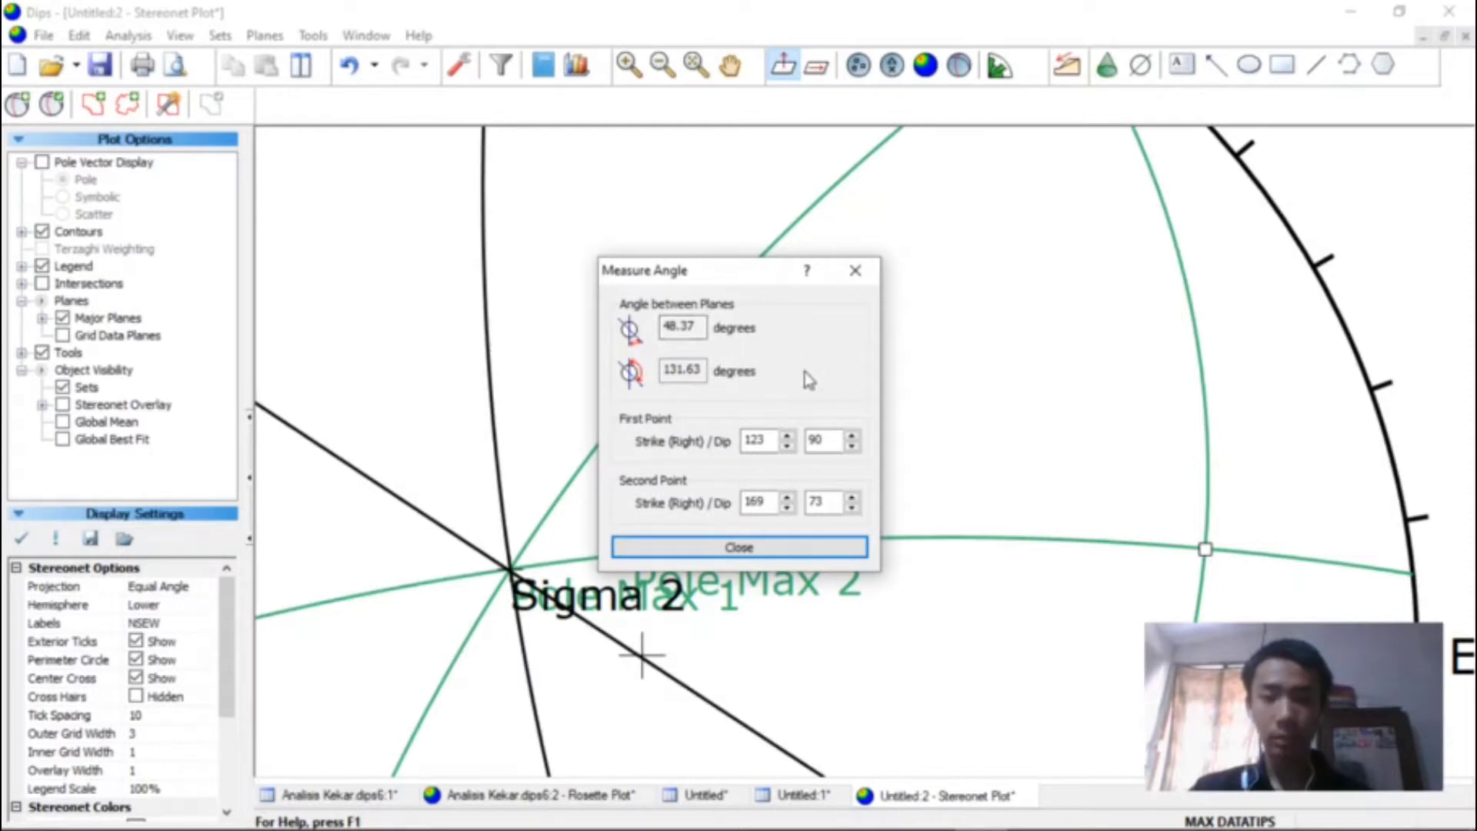
click(736, 549)
Add a pitch grid along the girdle plane by placing its pole at Sigma 2.
scroll(1075, 608, down, 3)
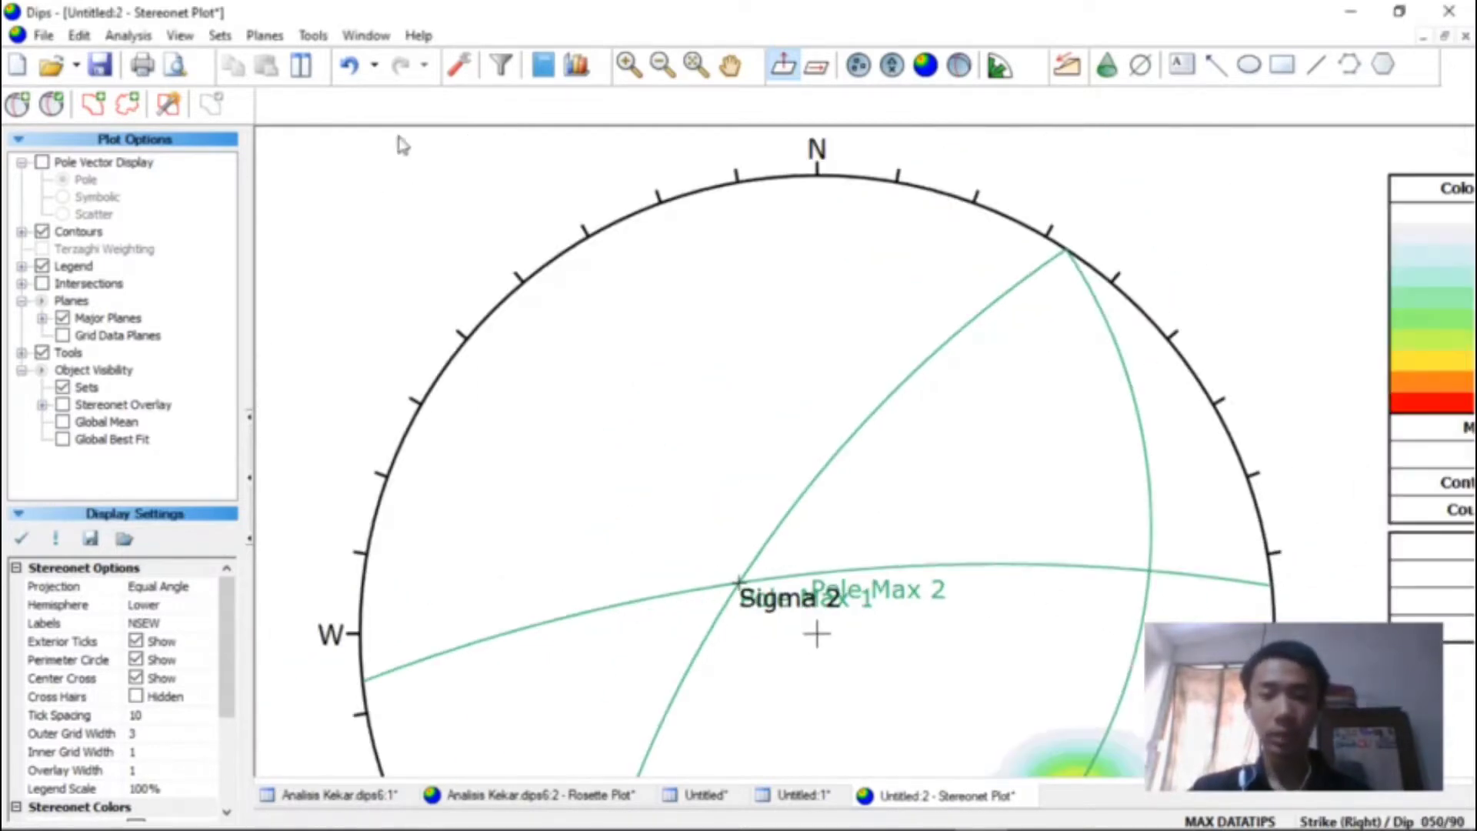
click(729, 65)
drag(914, 604, 905, 333)
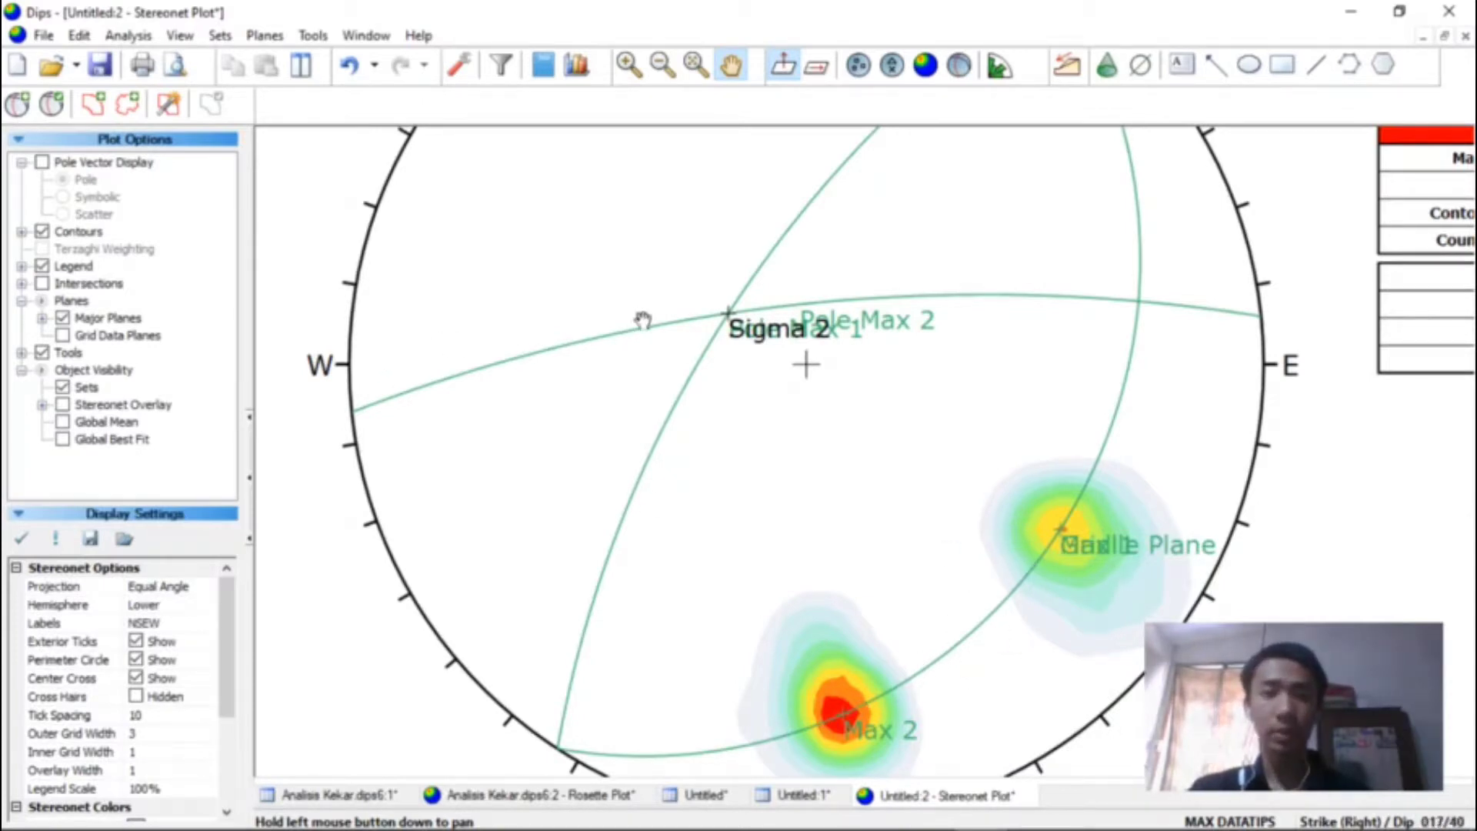
click(17, 111)
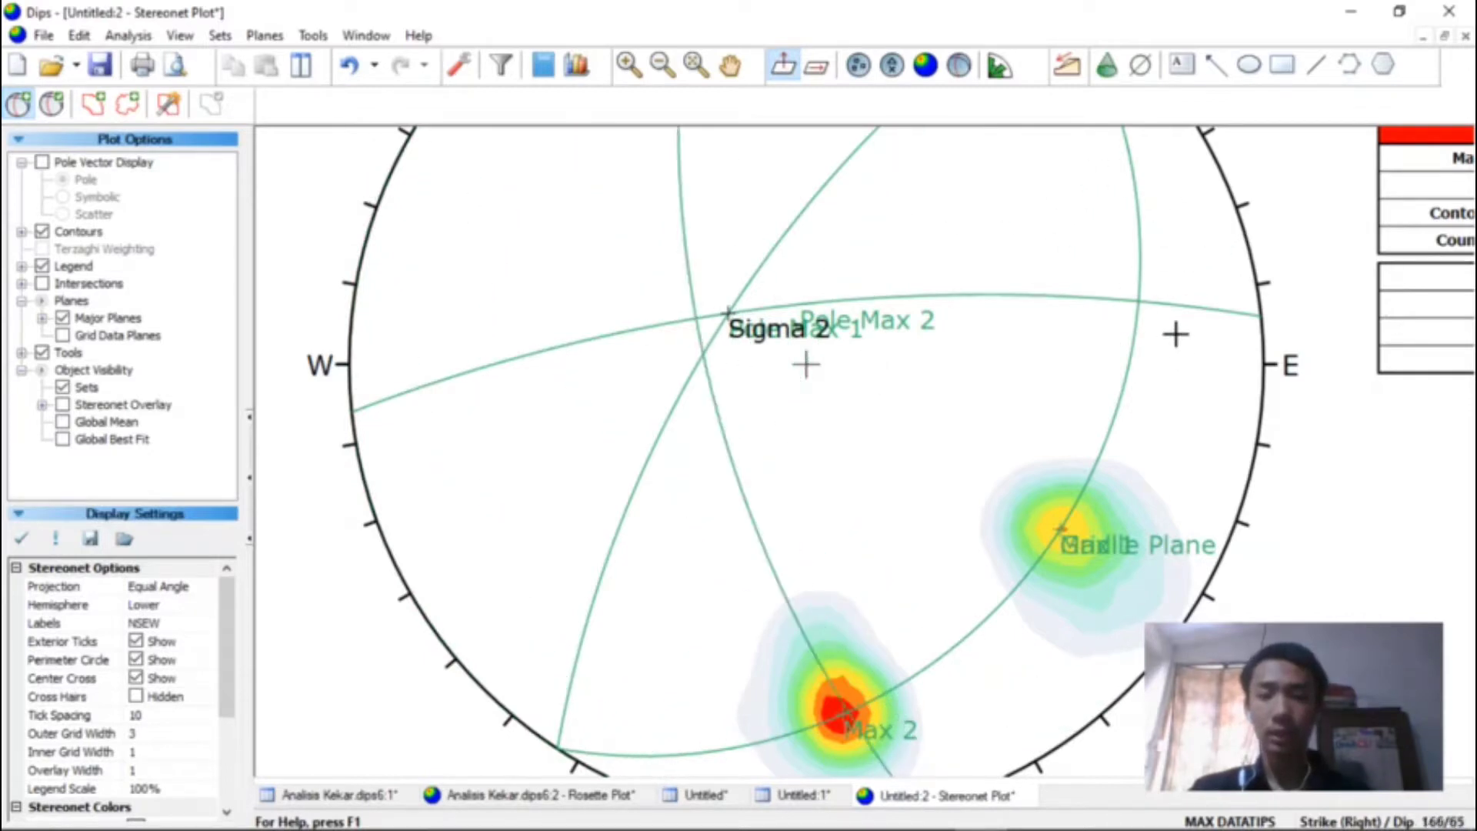
click(731, 65)
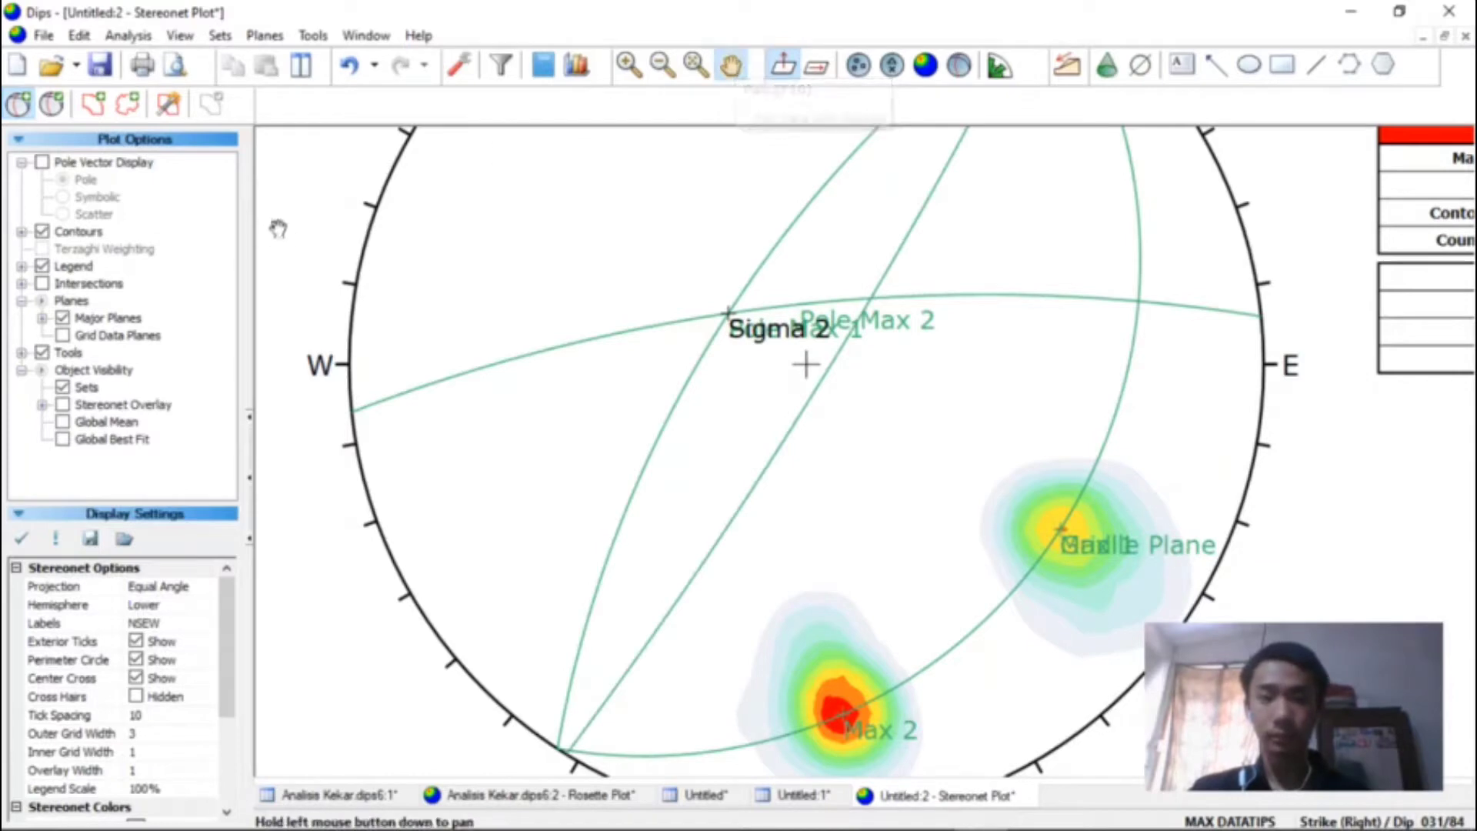
click(317, 39)
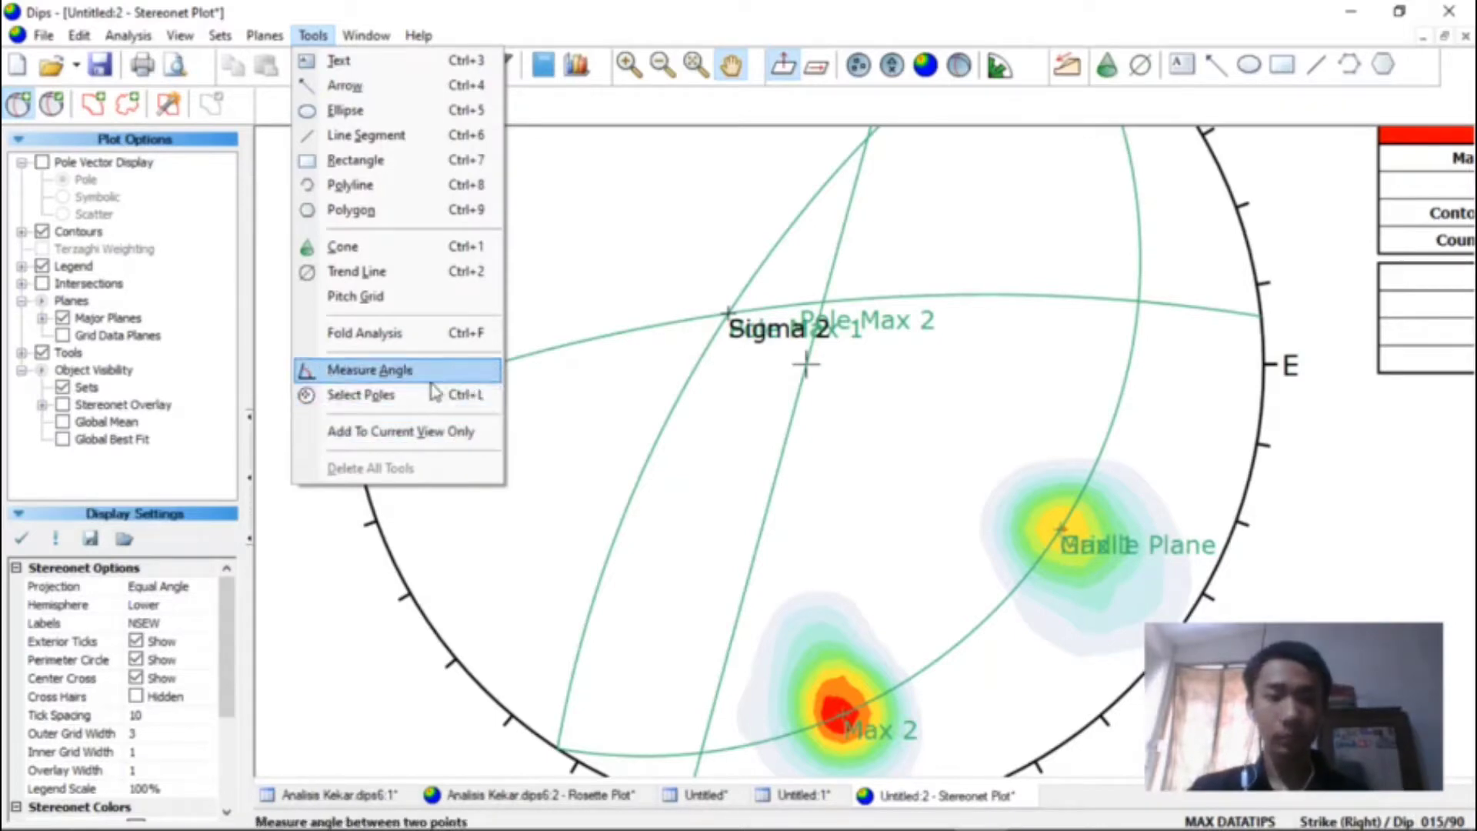
click(389, 276)
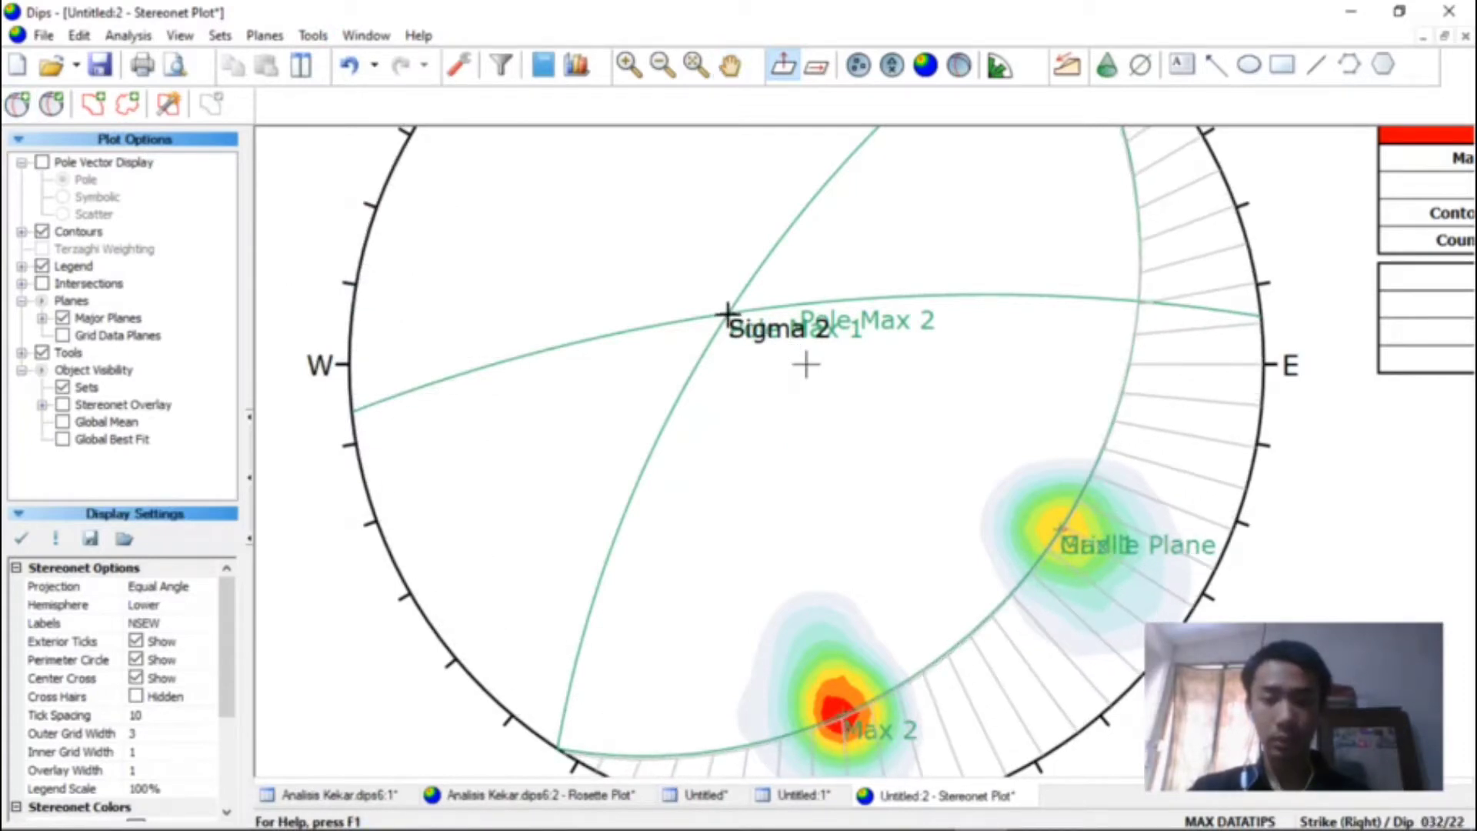
click(728, 314)
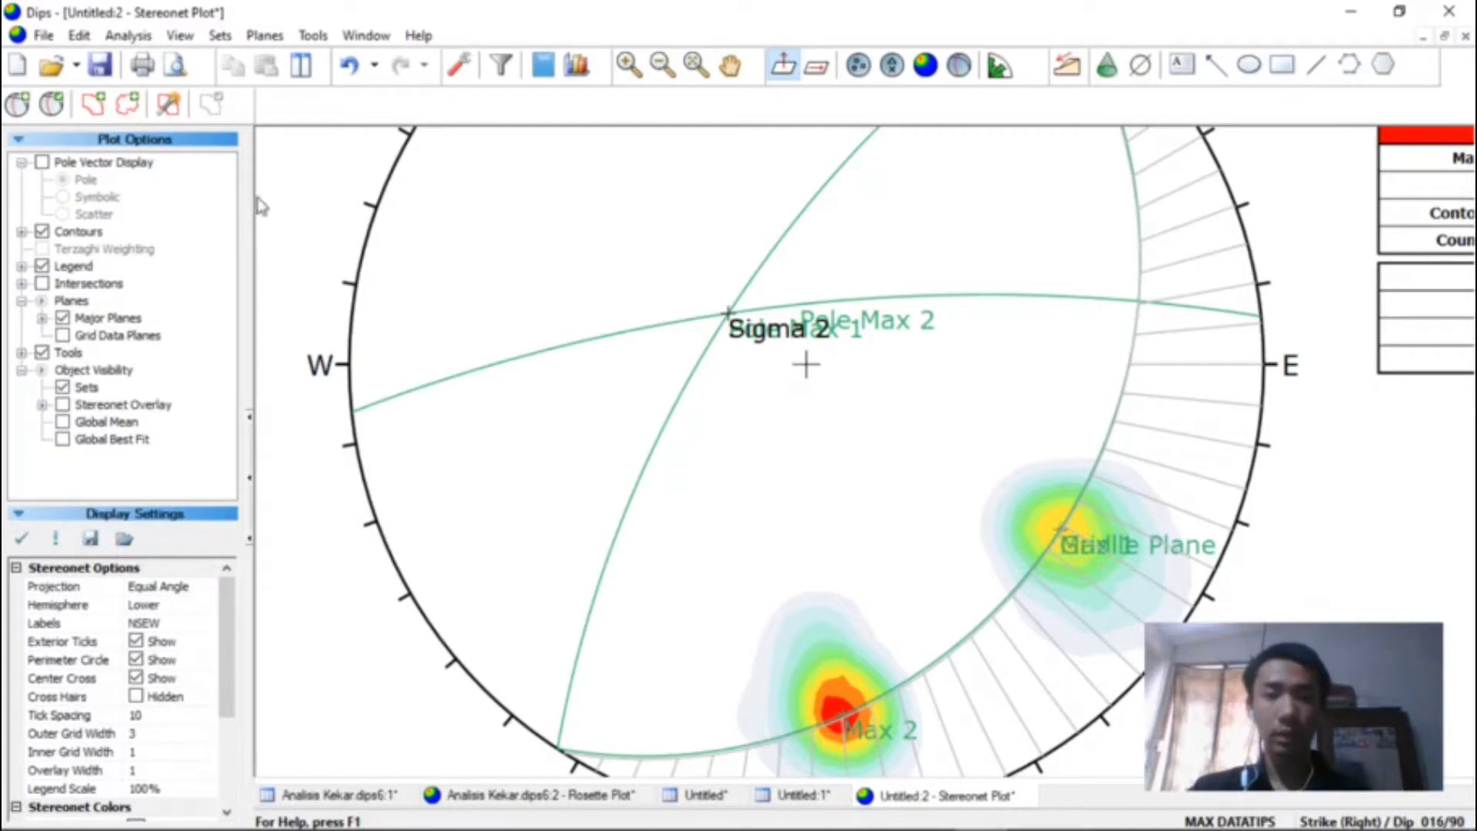
Add a user plane labelled Sigma 1 at 234/69, on the girdle plane between Max 1 and Max 2, showing only its pole and label.
click(17, 104)
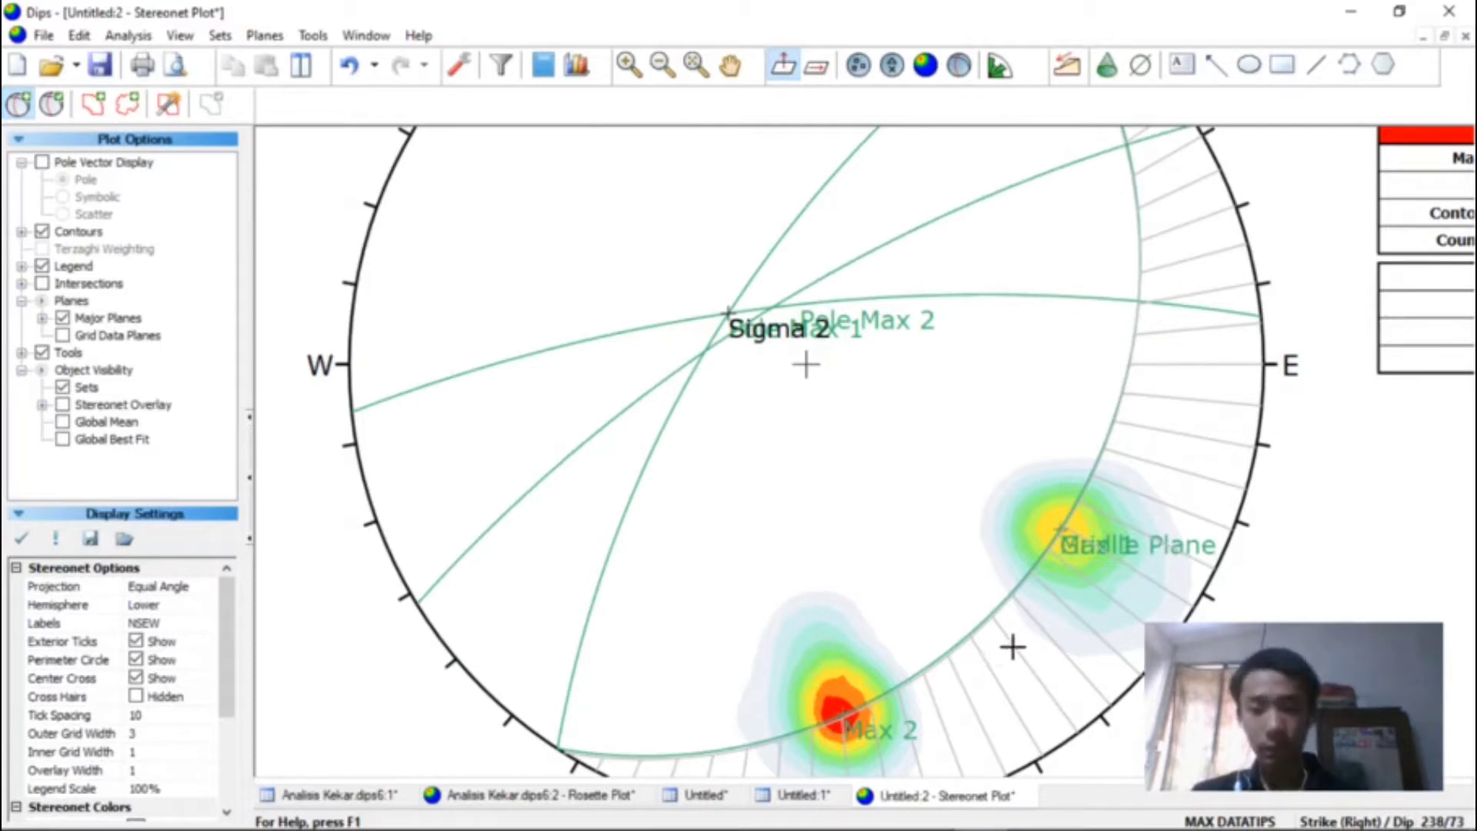
scroll(1041, 623, up, 1)
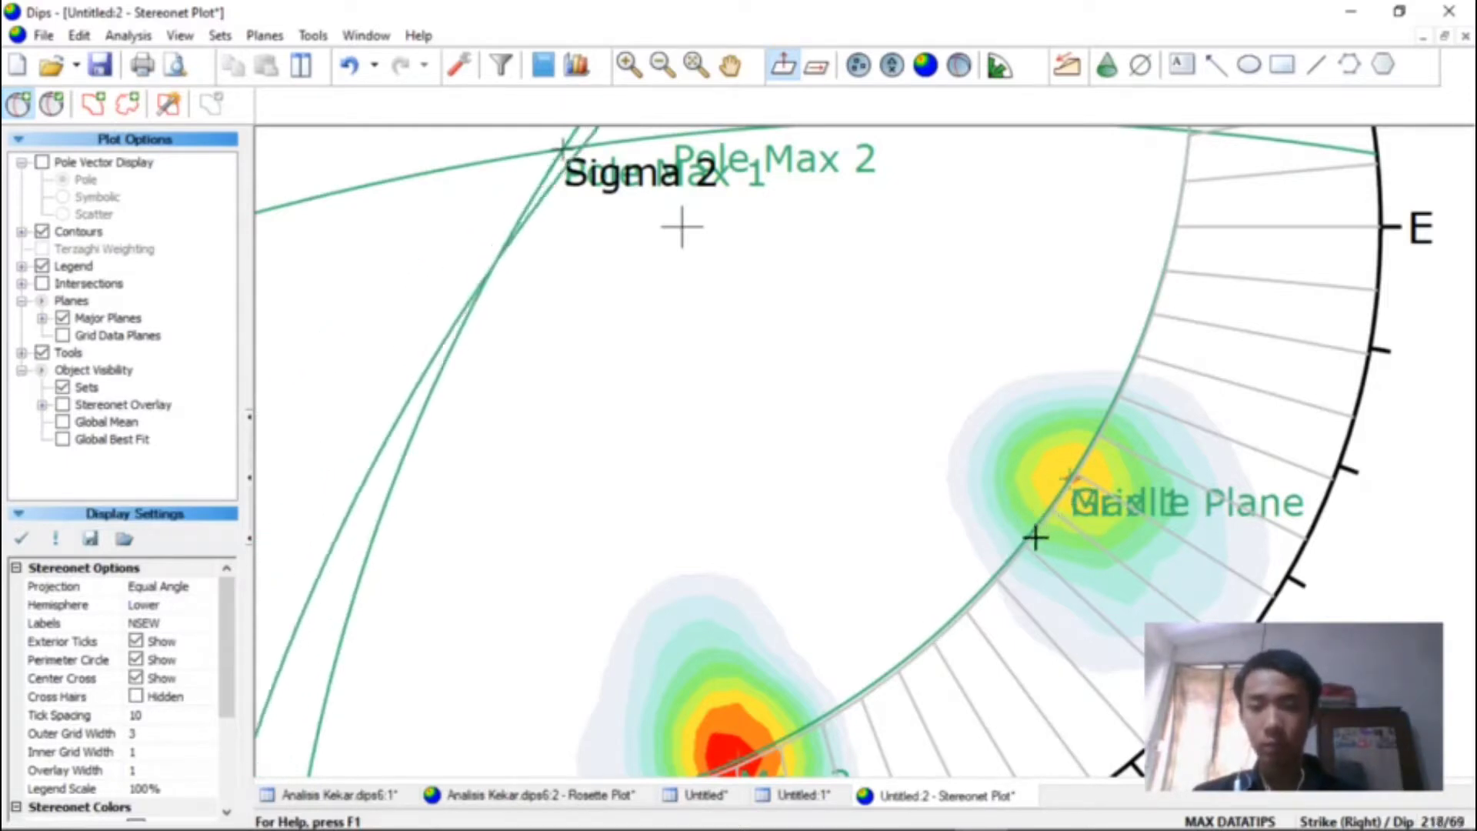
click(964, 610)
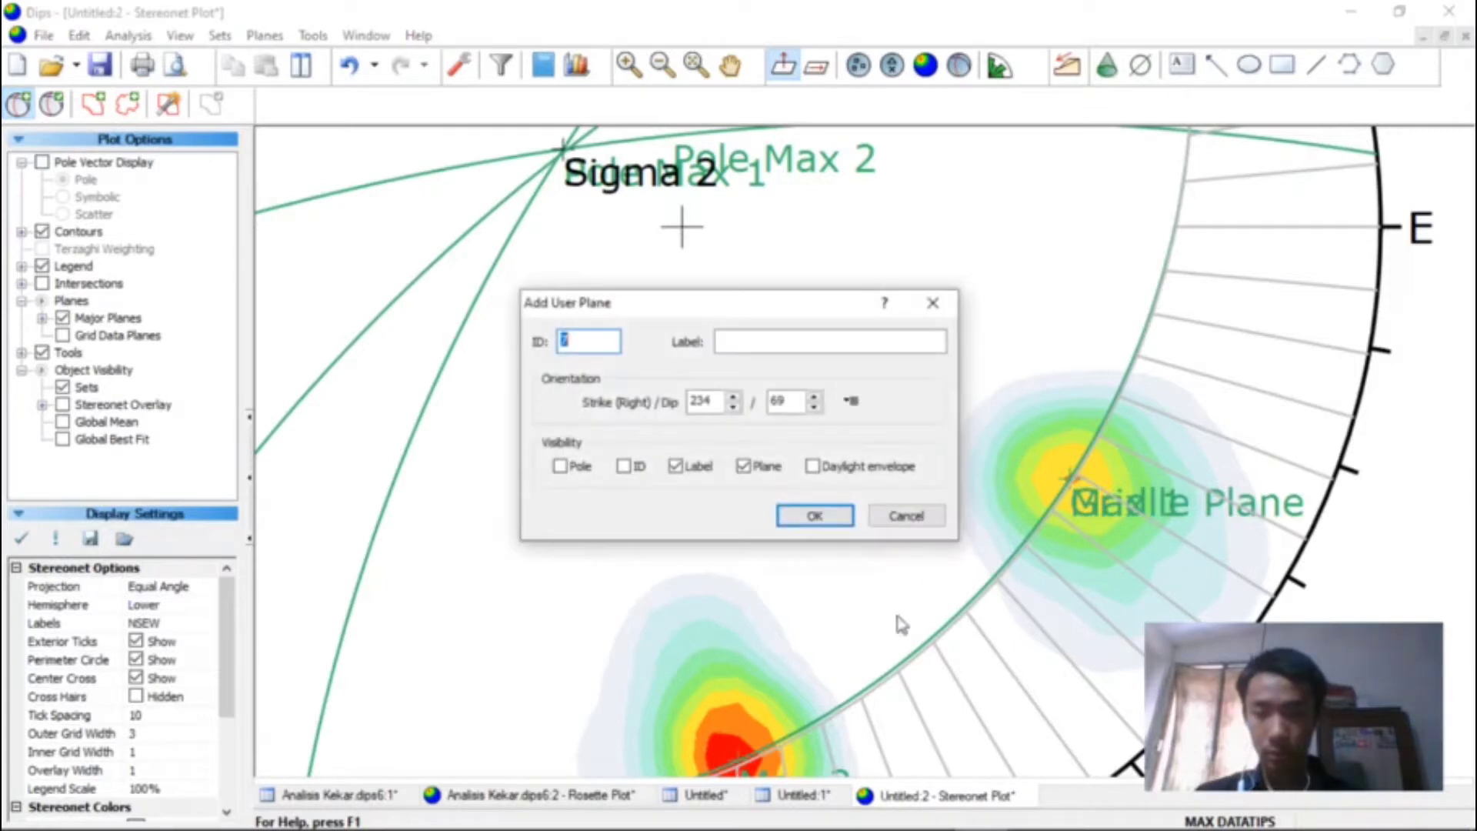
click(739, 346)
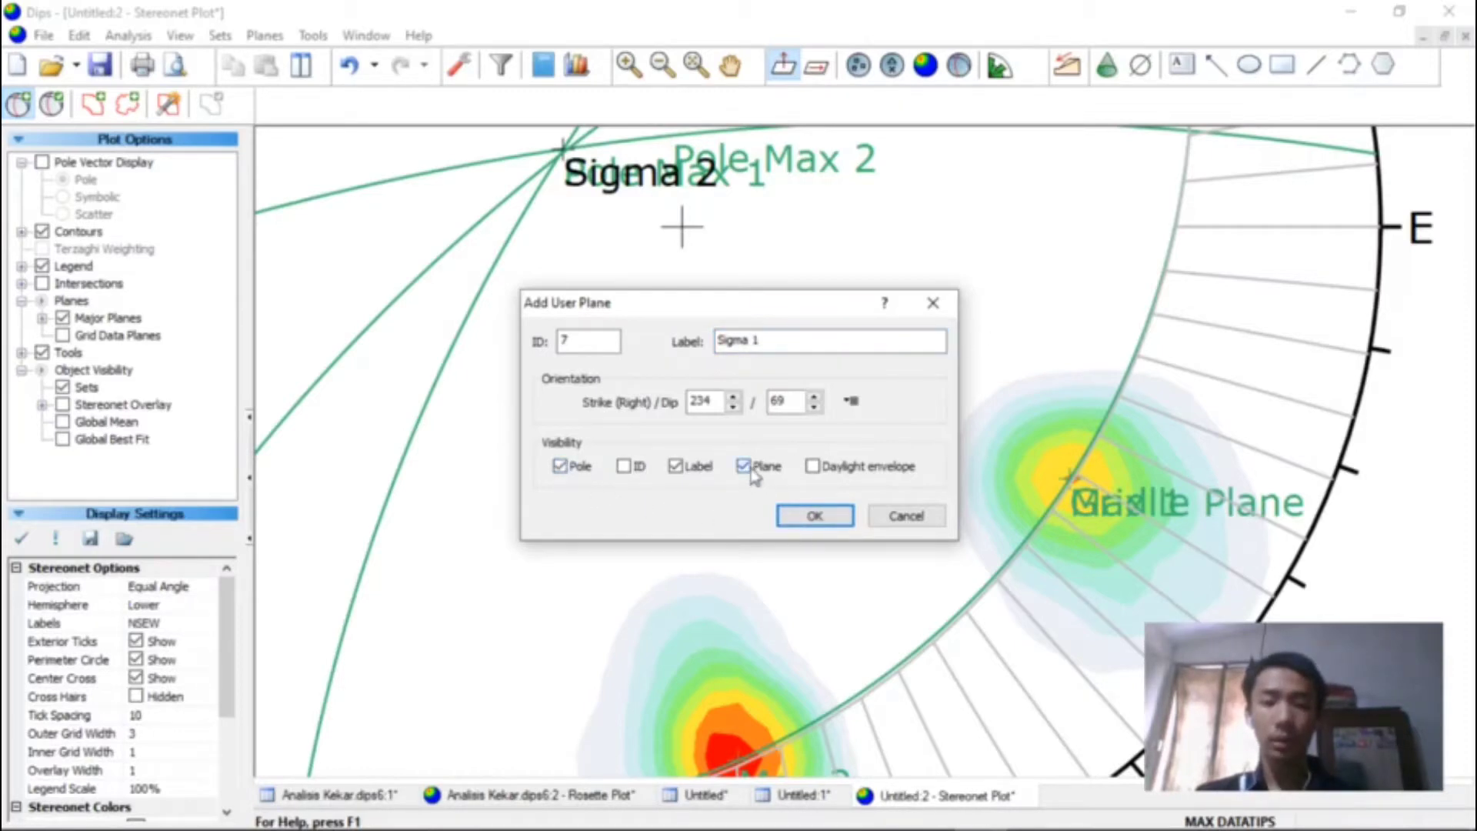
click(814, 517)
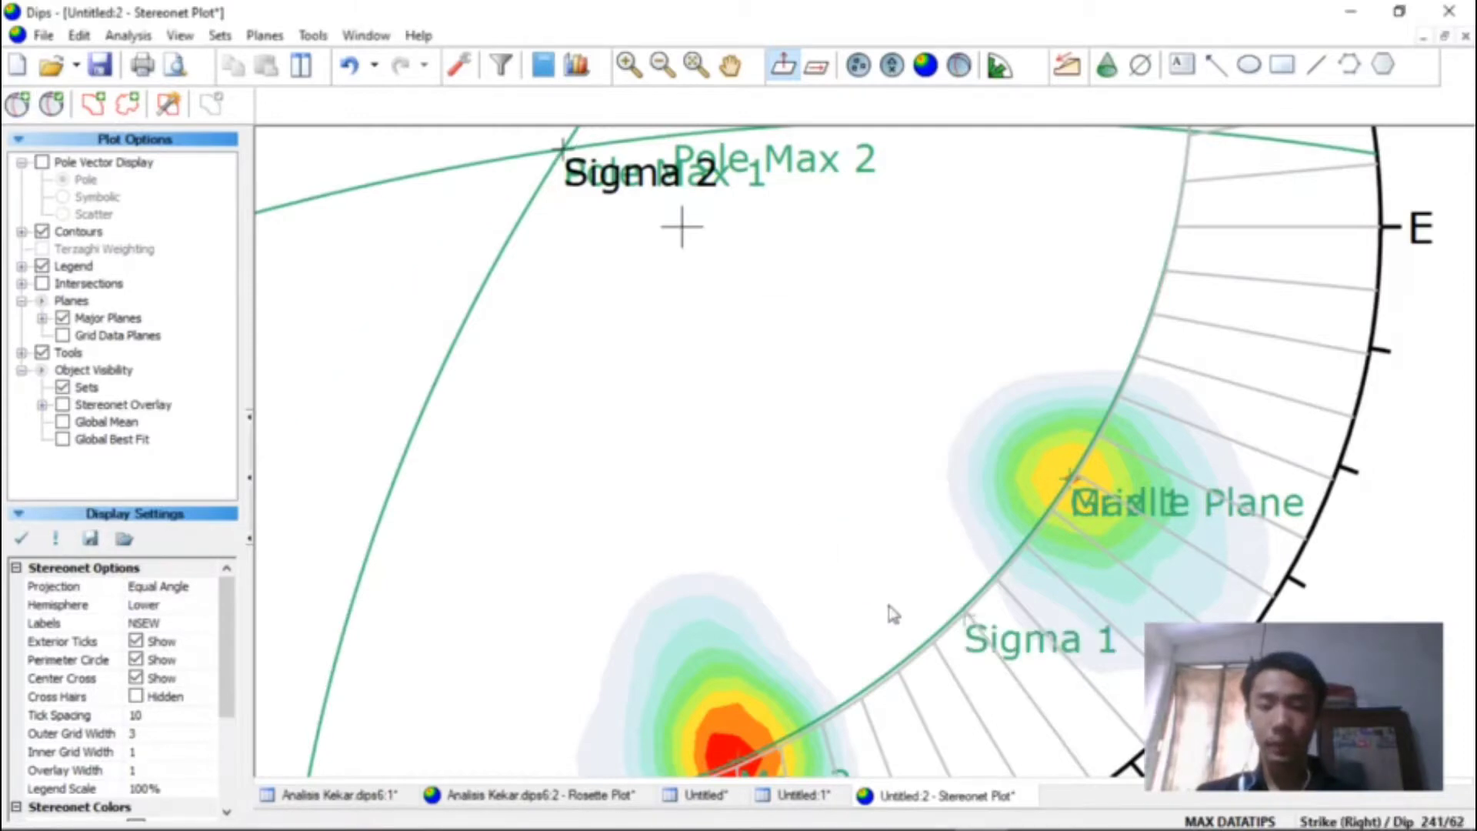
Add a user plane labelled Sigma 3 at 141/83, on the northeastern part of the girdle plane, showing only its pole and label.
scroll(1069, 336, down, 3)
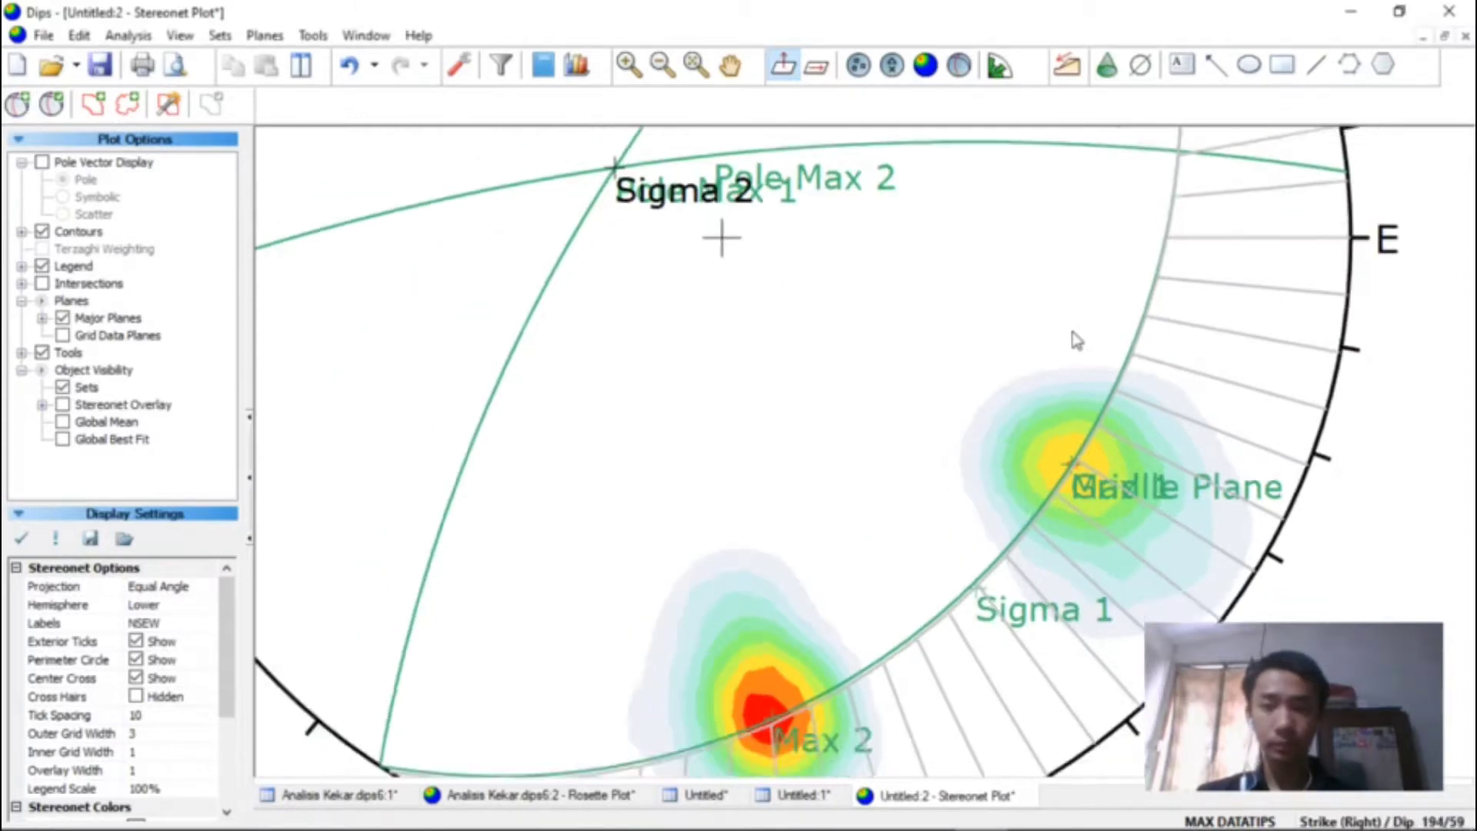
click(17, 102)
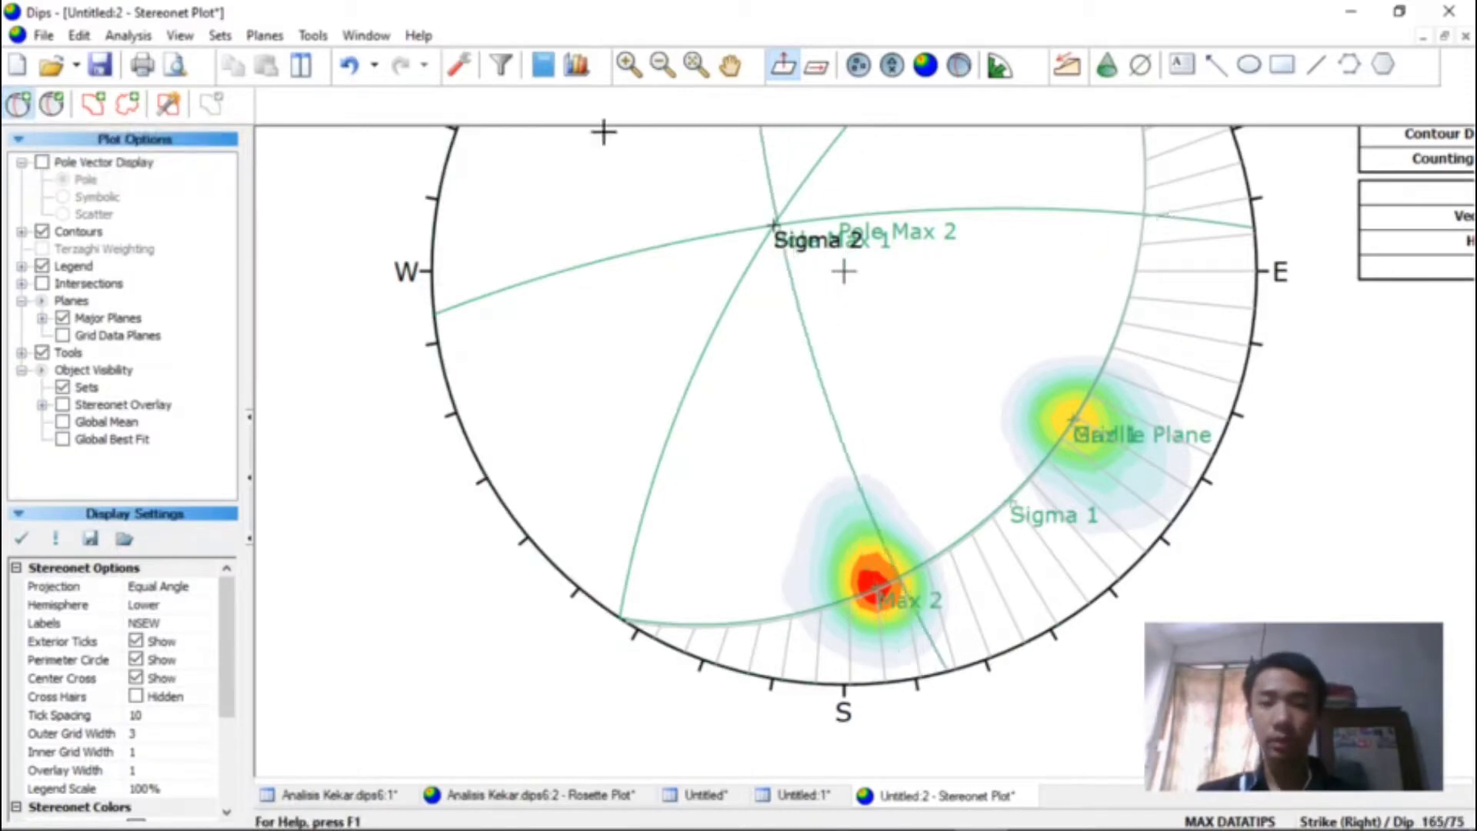
click(729, 65)
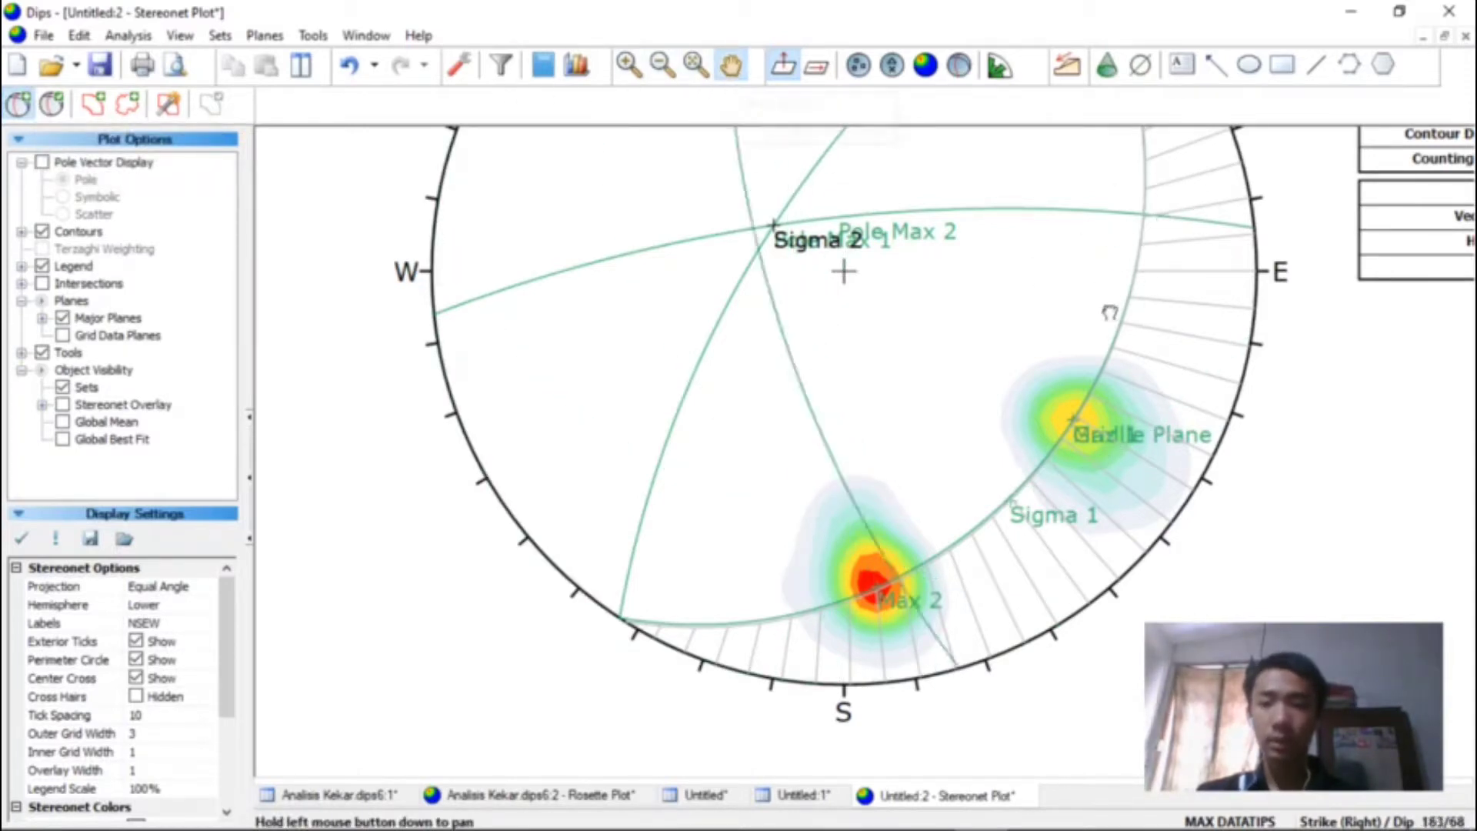
drag(1108, 313, 1068, 424)
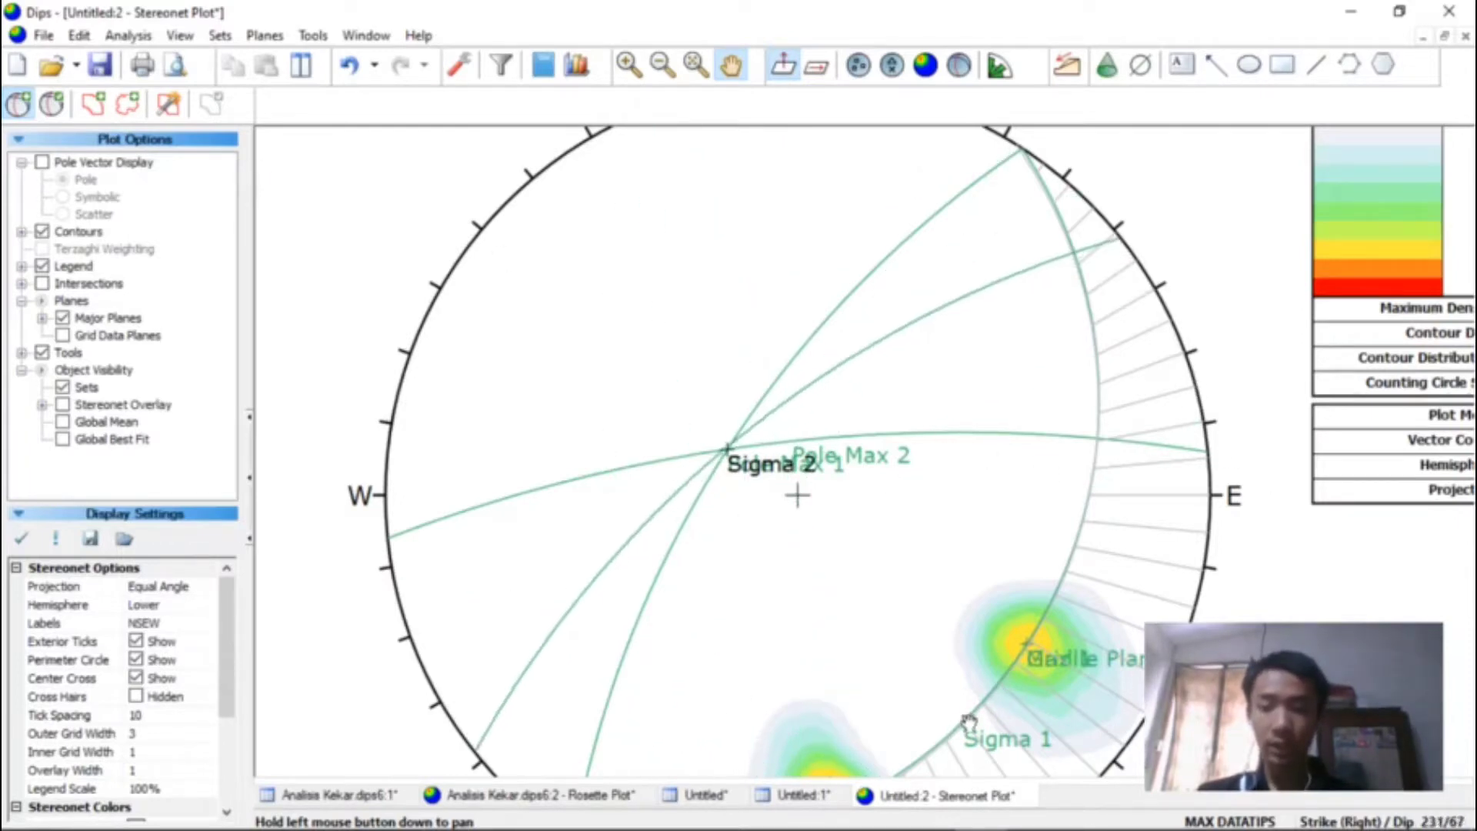
click(17, 104)
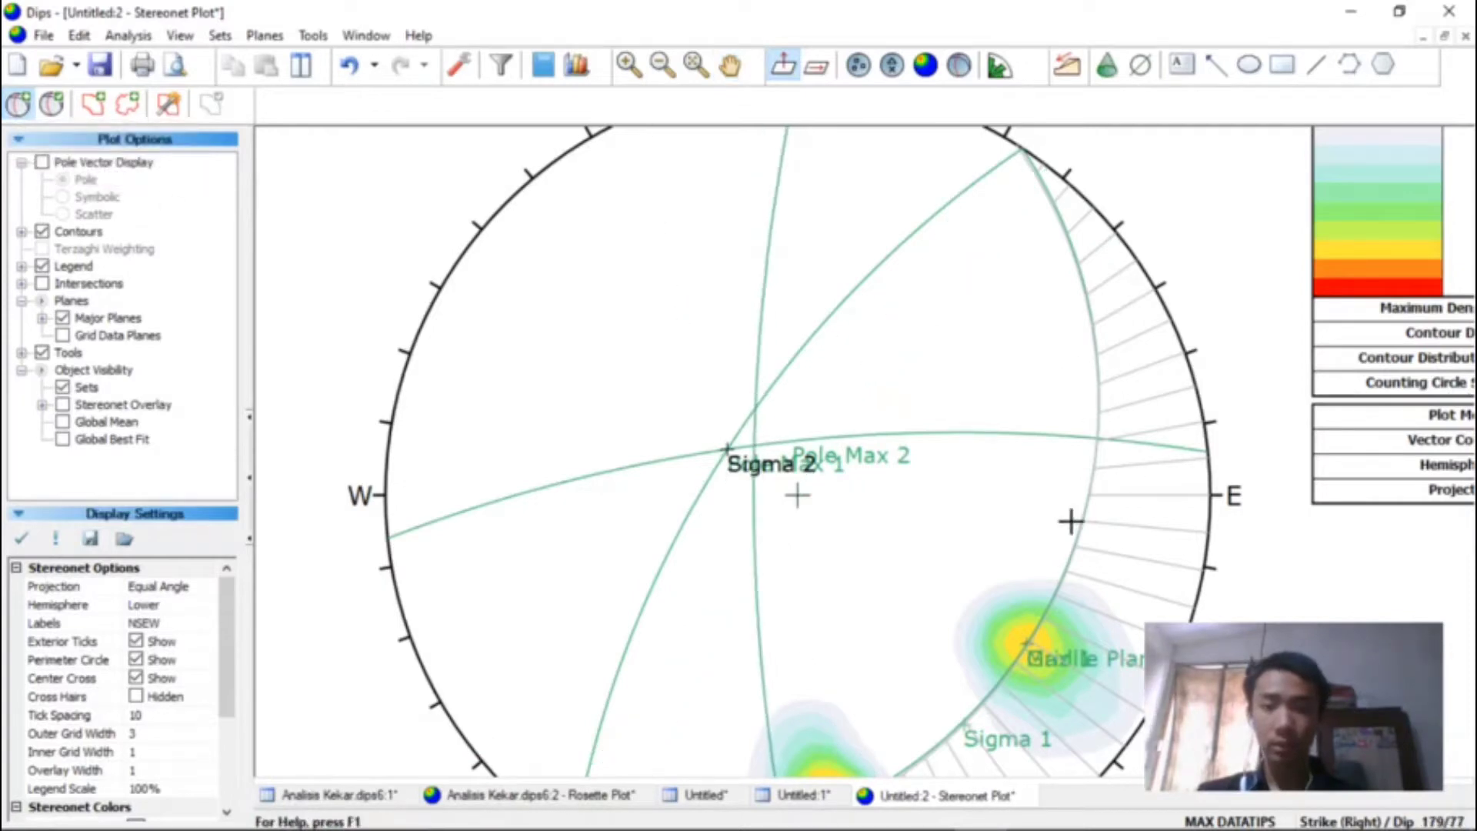
click(1077, 266)
click(738, 333)
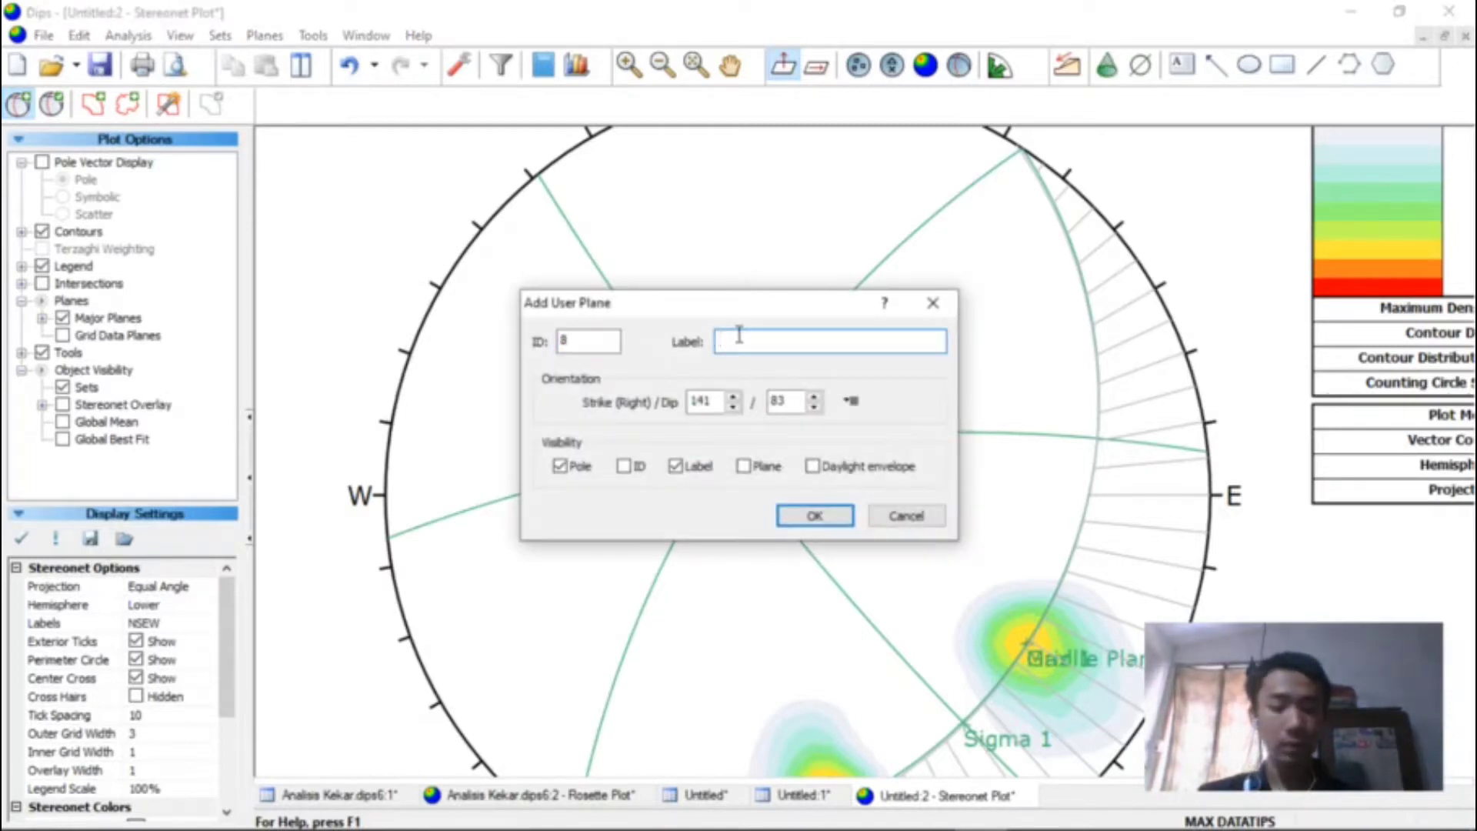
text(Siga 3)
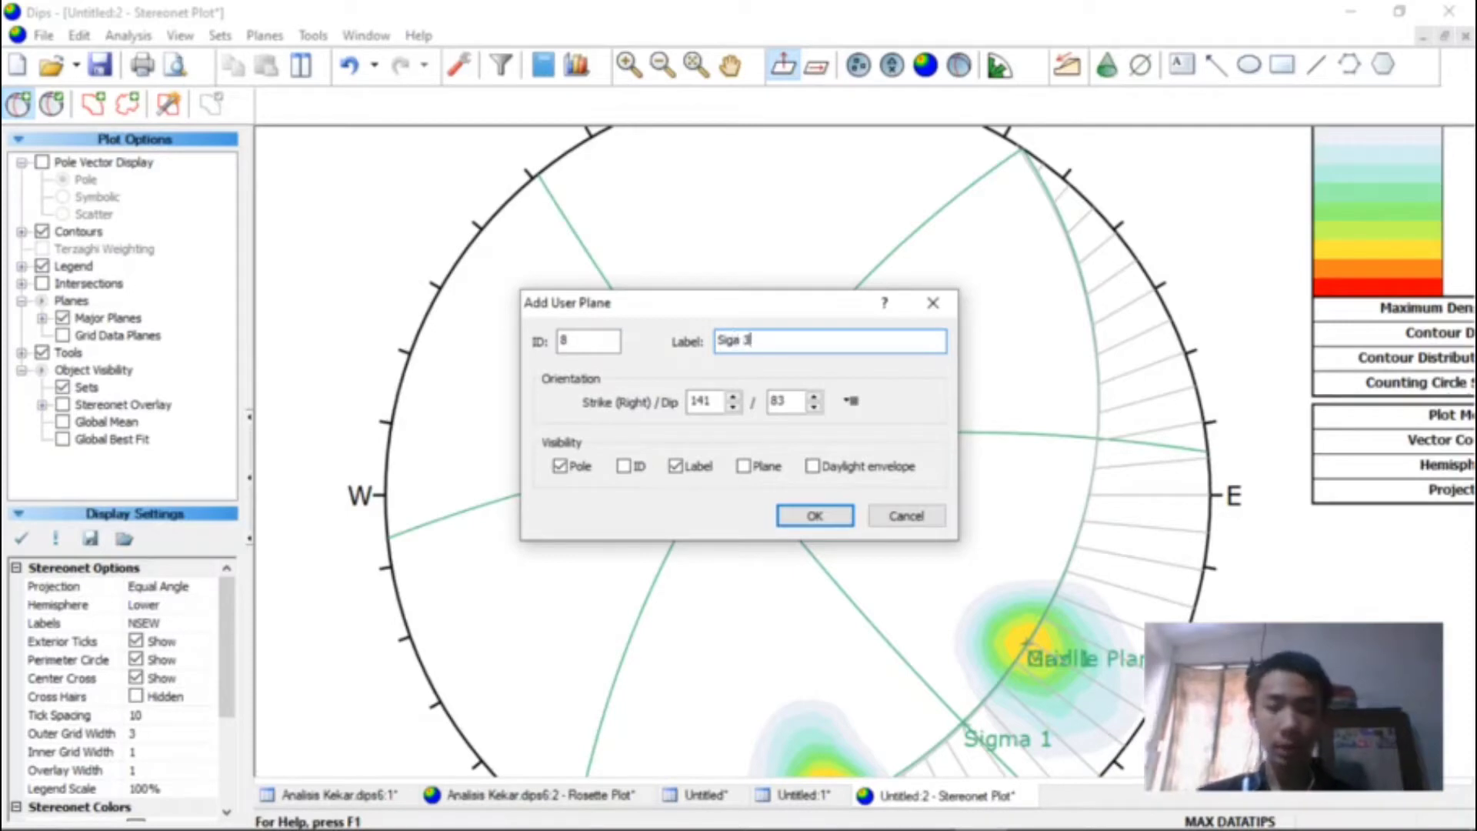
key(BackSpace)
key(BackSpace)
key(BackSpace)
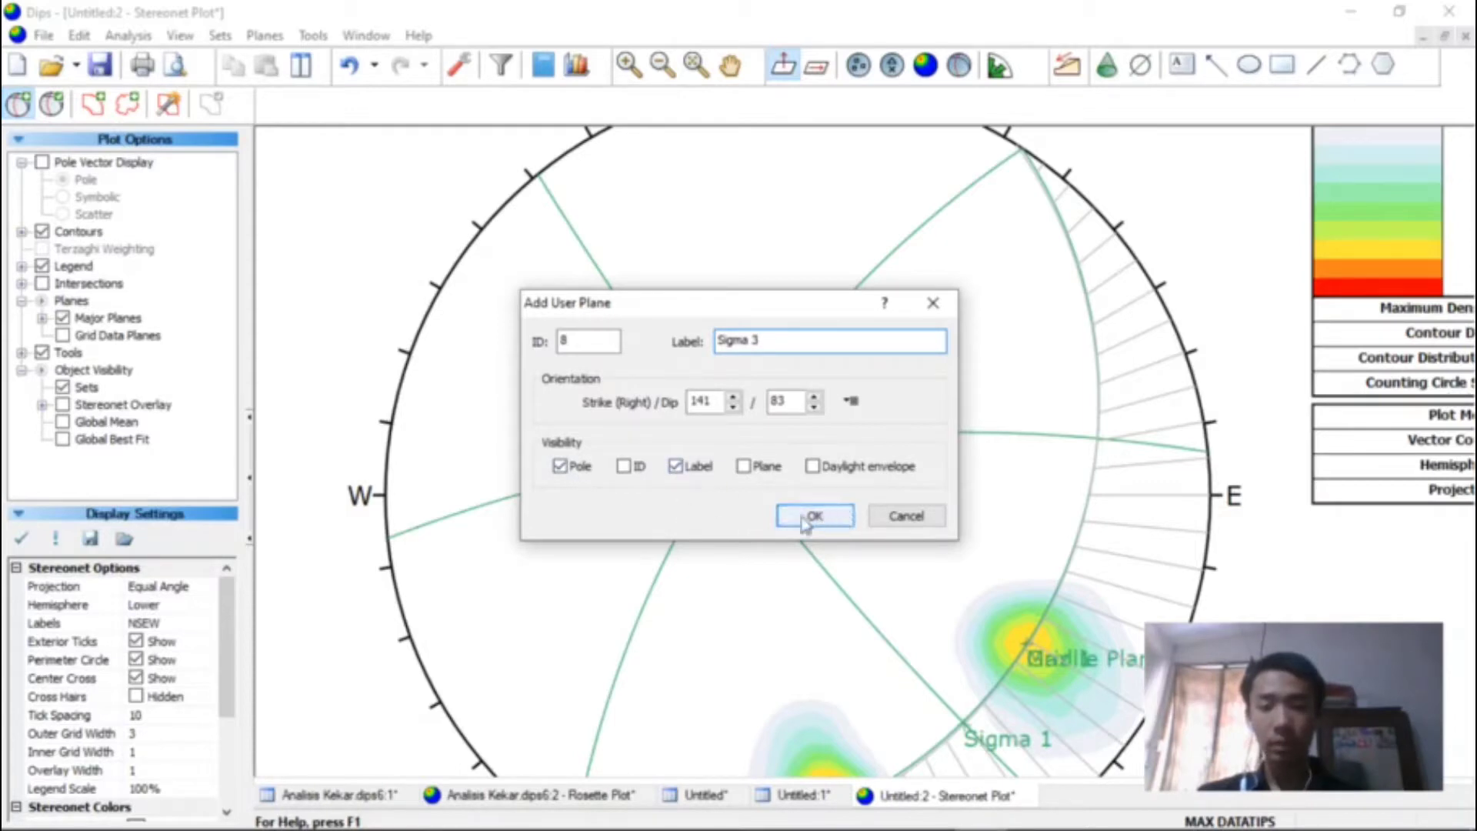
click(824, 517)
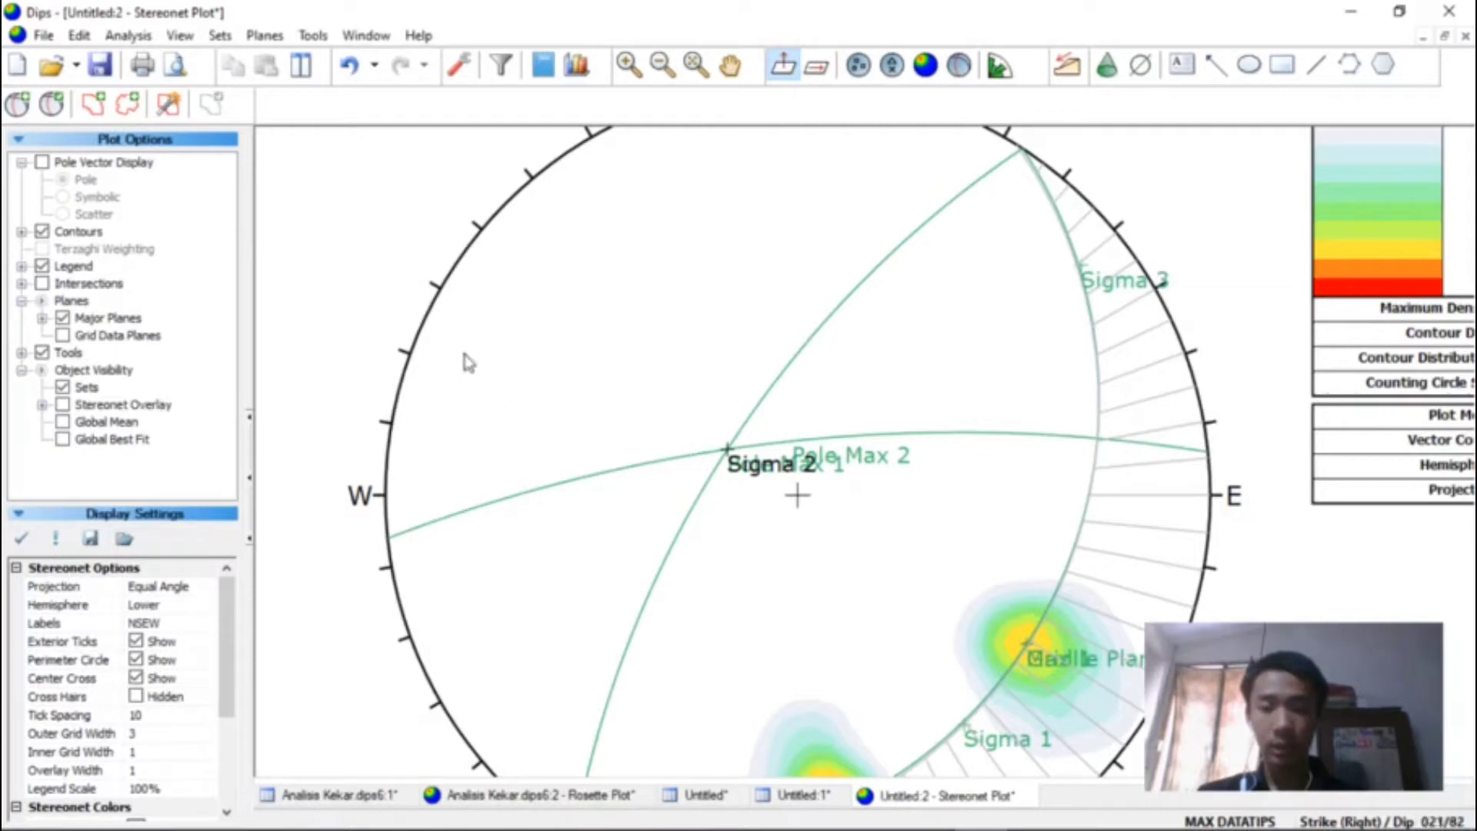
Delete all drawing tools from the stereonet to remove the pitch grid.
scroll(1154, 485, down, 2)
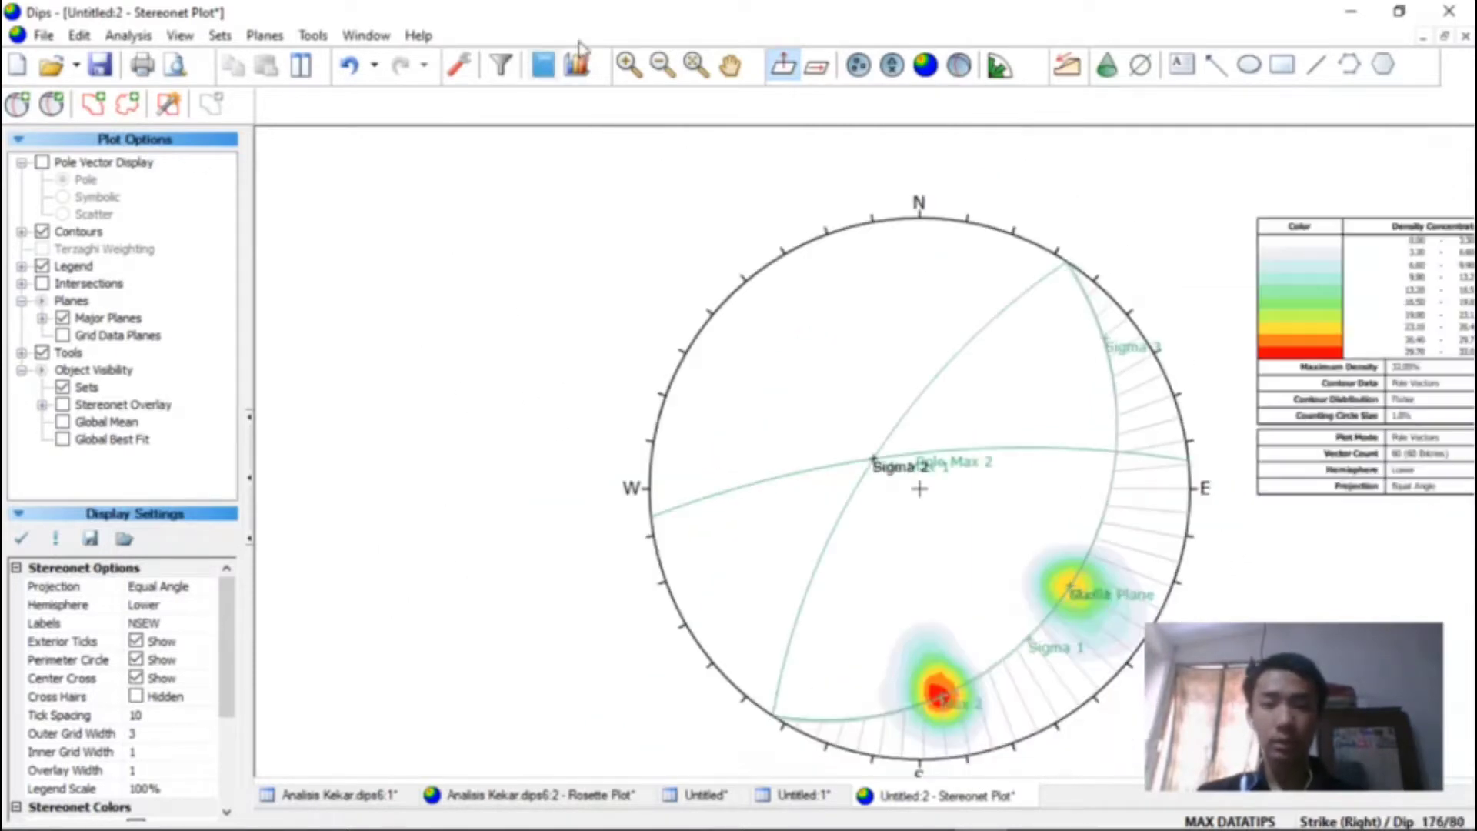
click(730, 65)
drag(986, 404, 910, 351)
scroll(934, 433, up, 1)
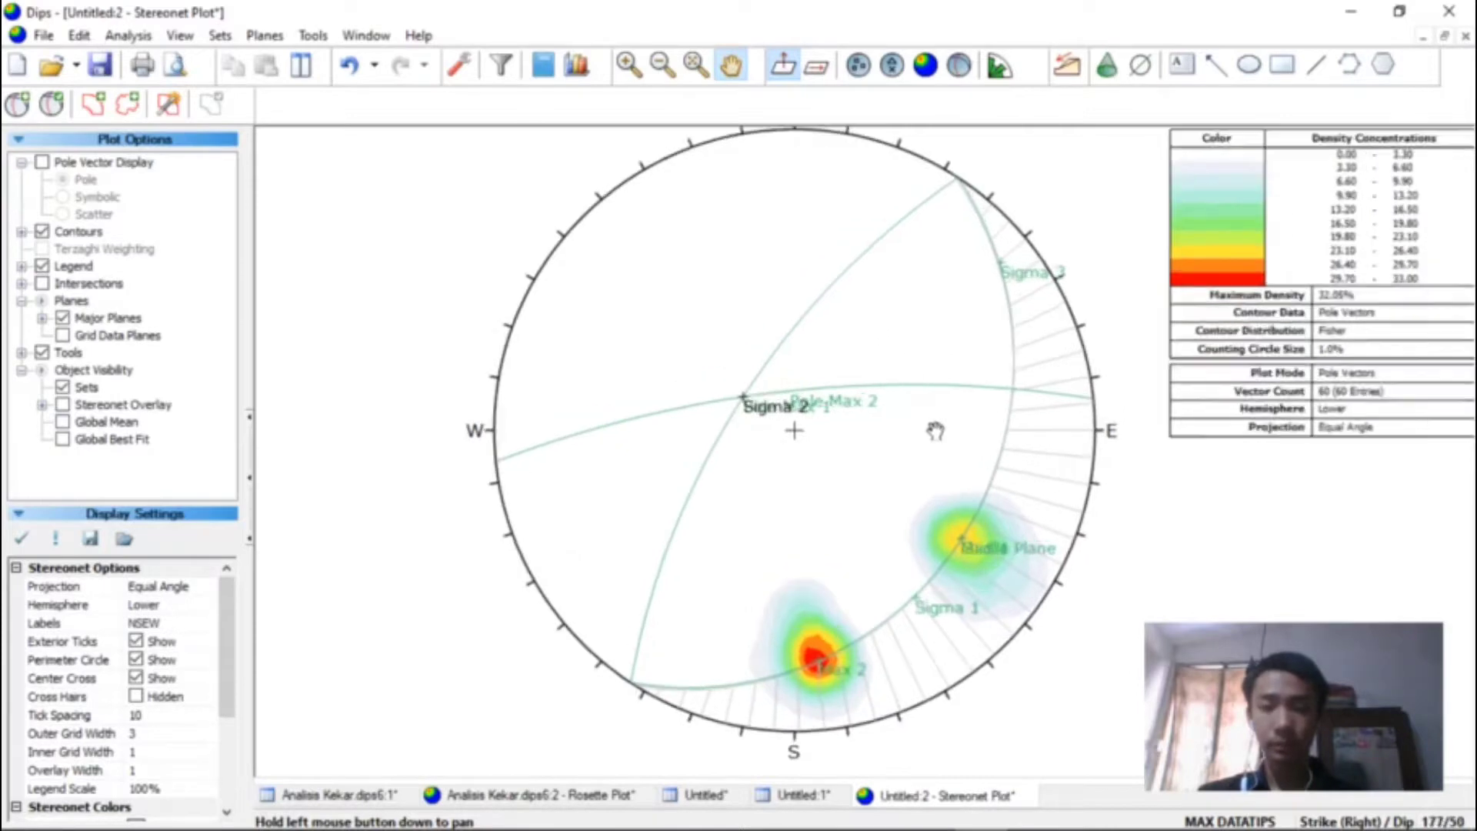
scroll(896, 326, up, 1)
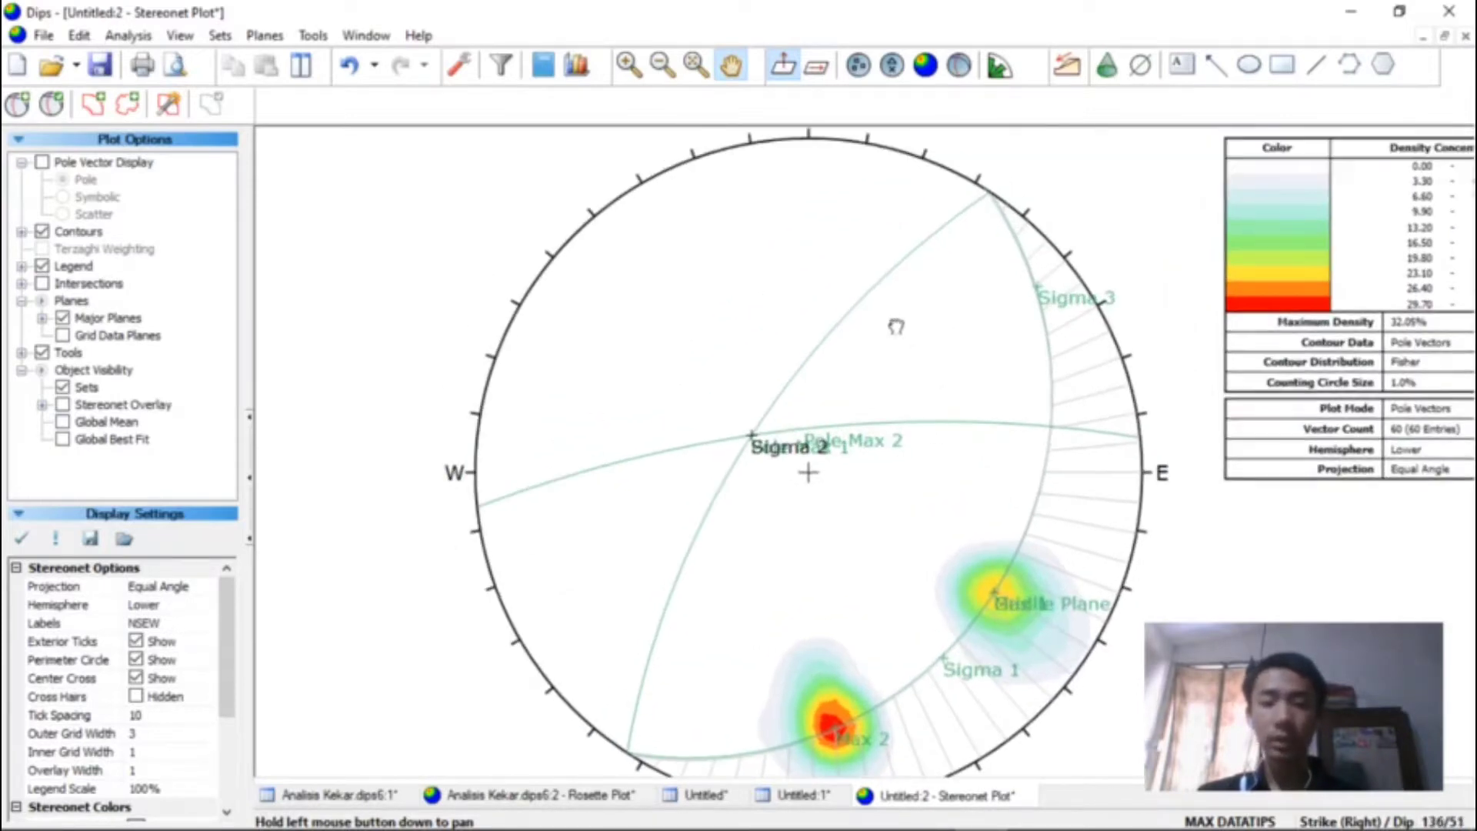
drag(904, 322, 913, 316)
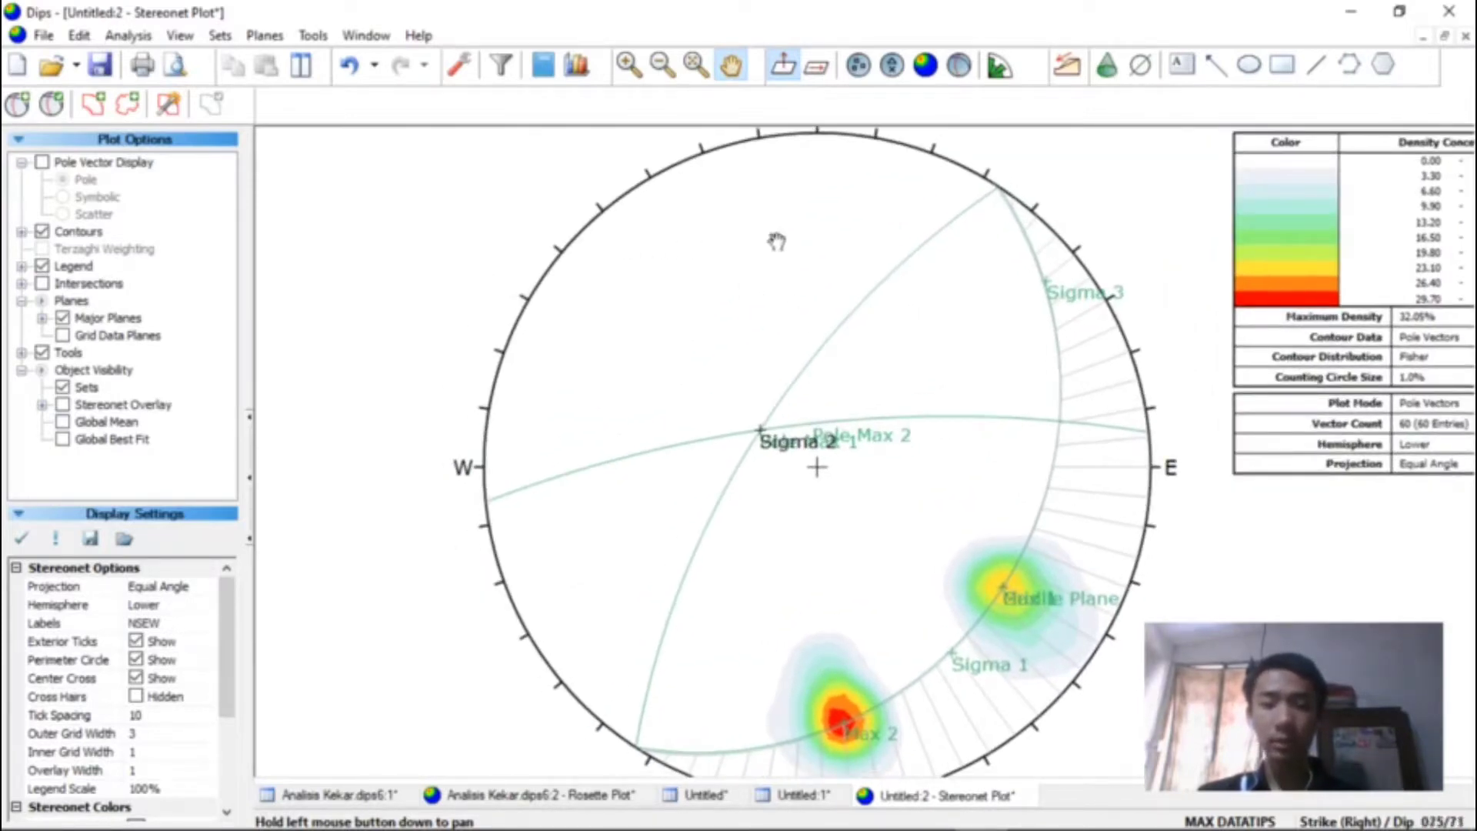
click(313, 36)
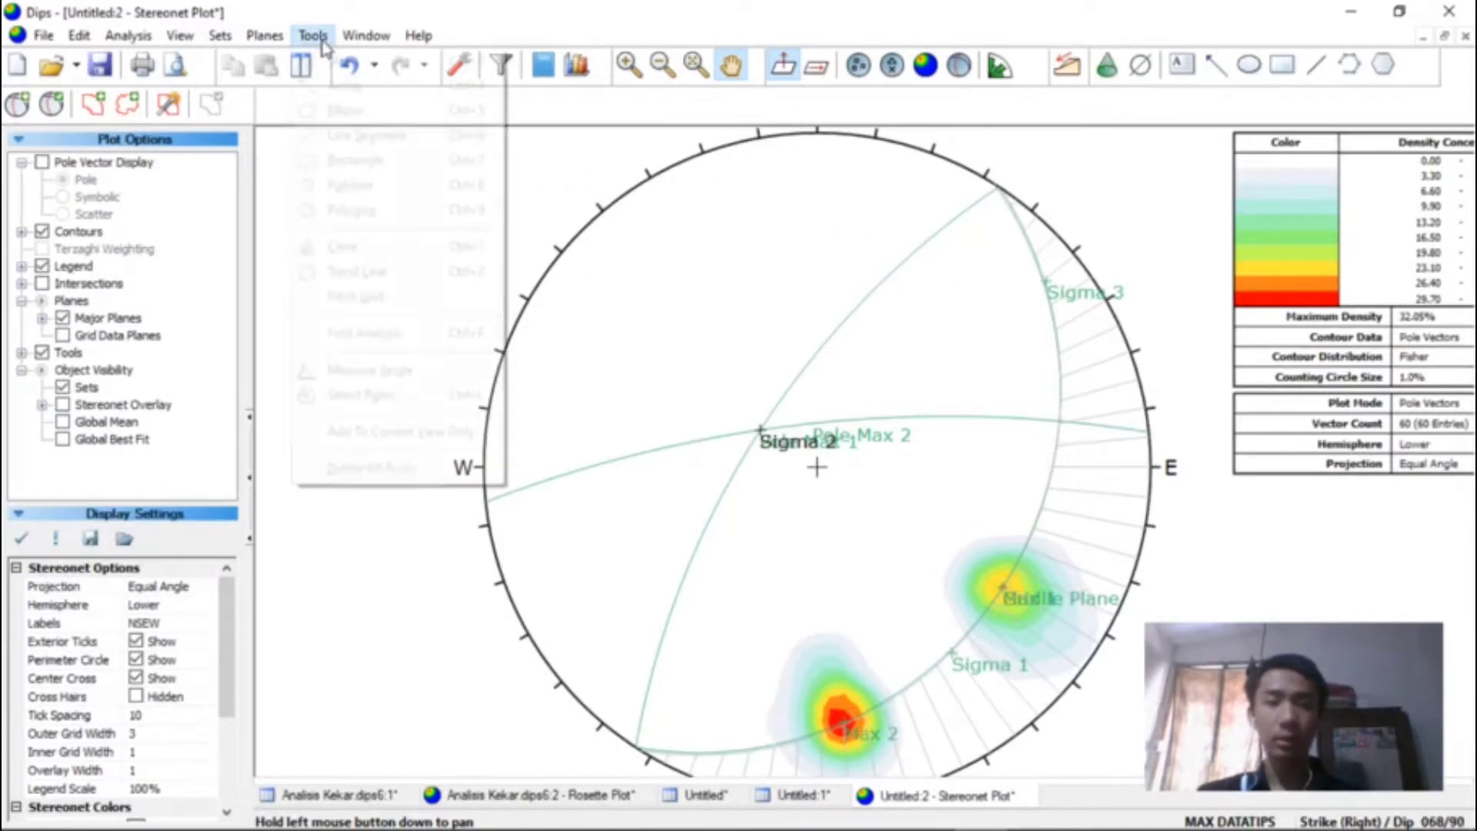
click(406, 450)
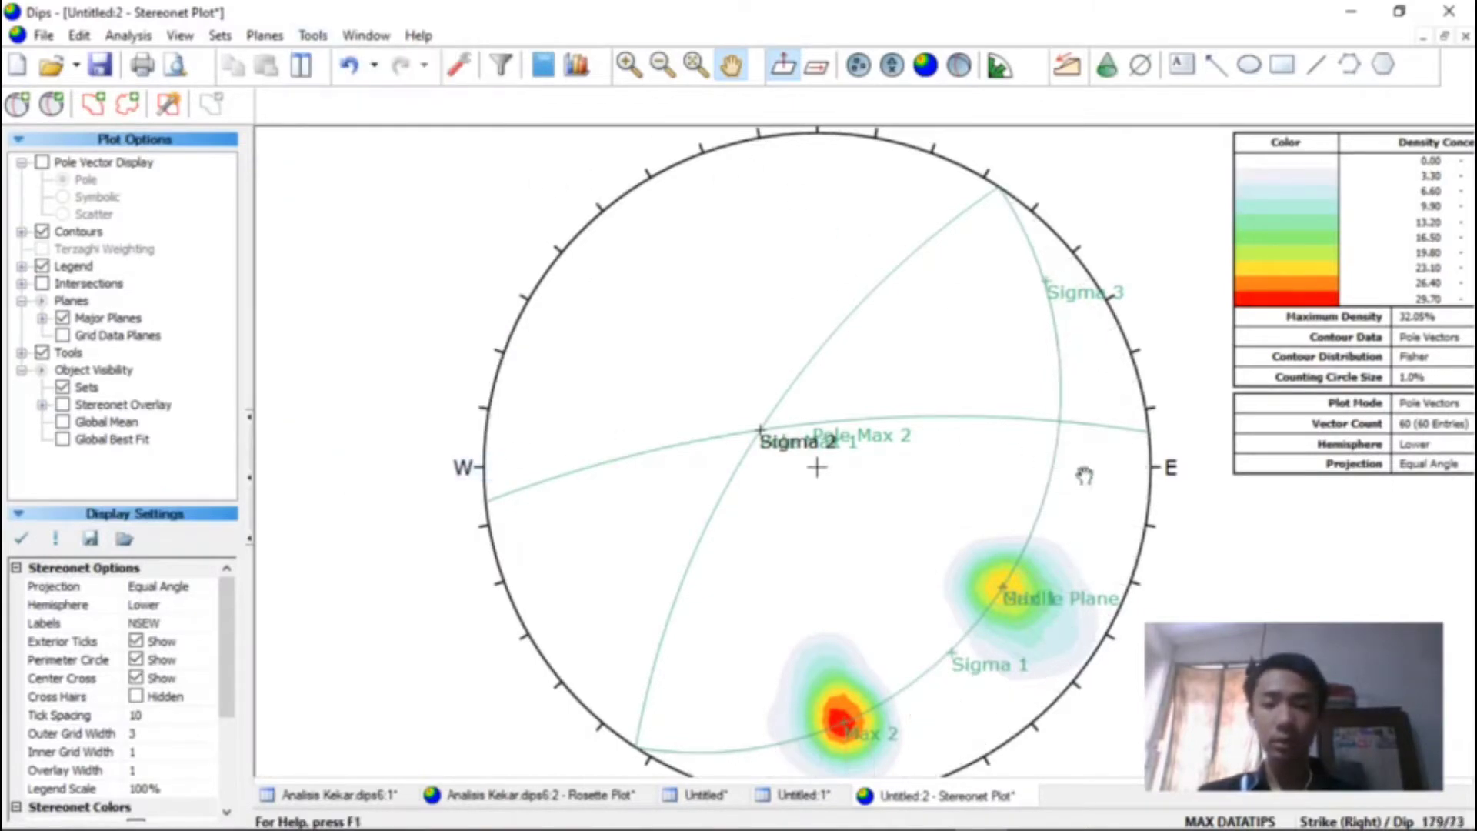
Change the display colour of the Sigma 3 user plane to black.
click(52, 103)
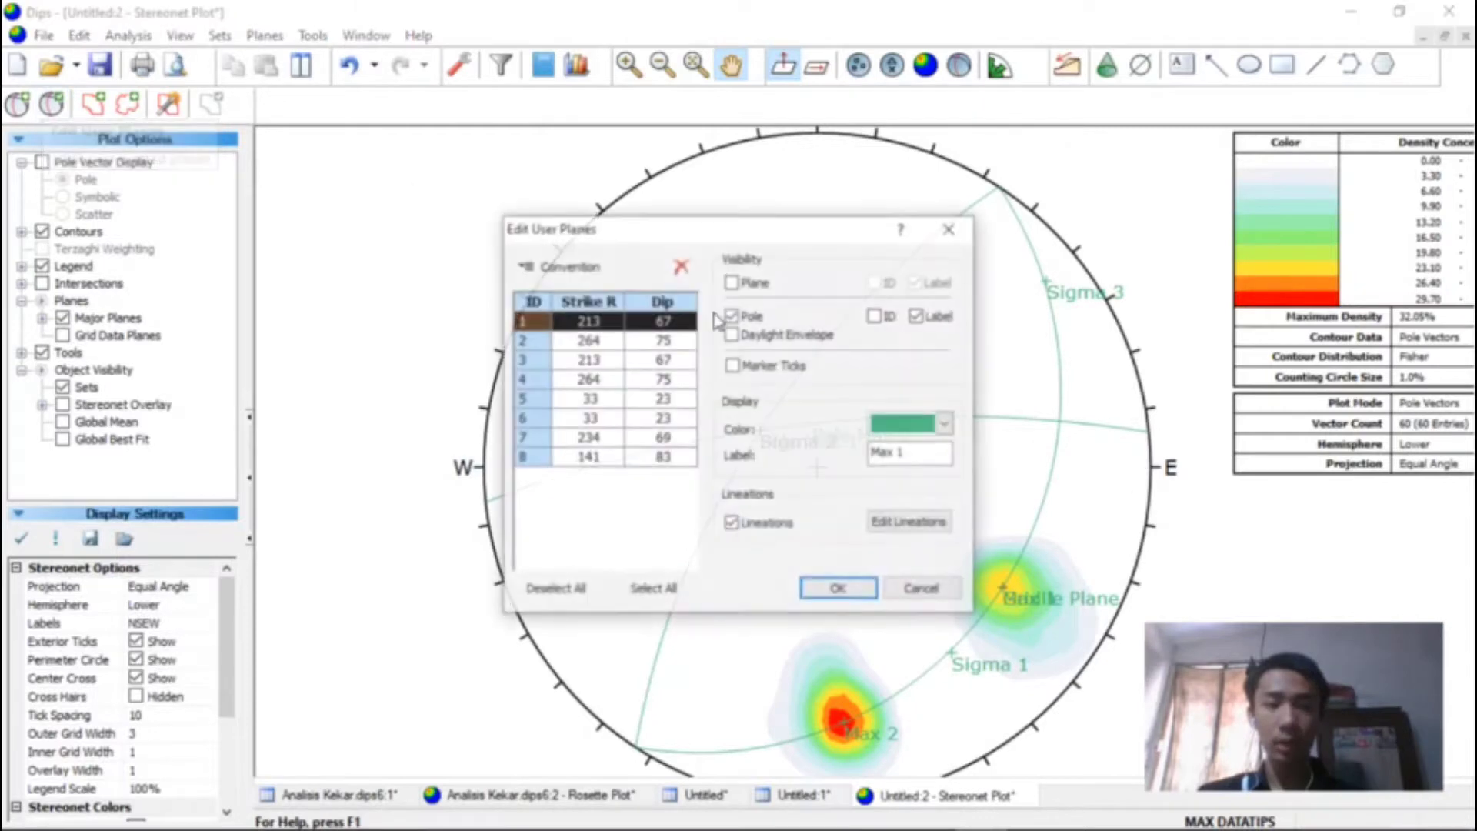
click(649, 458)
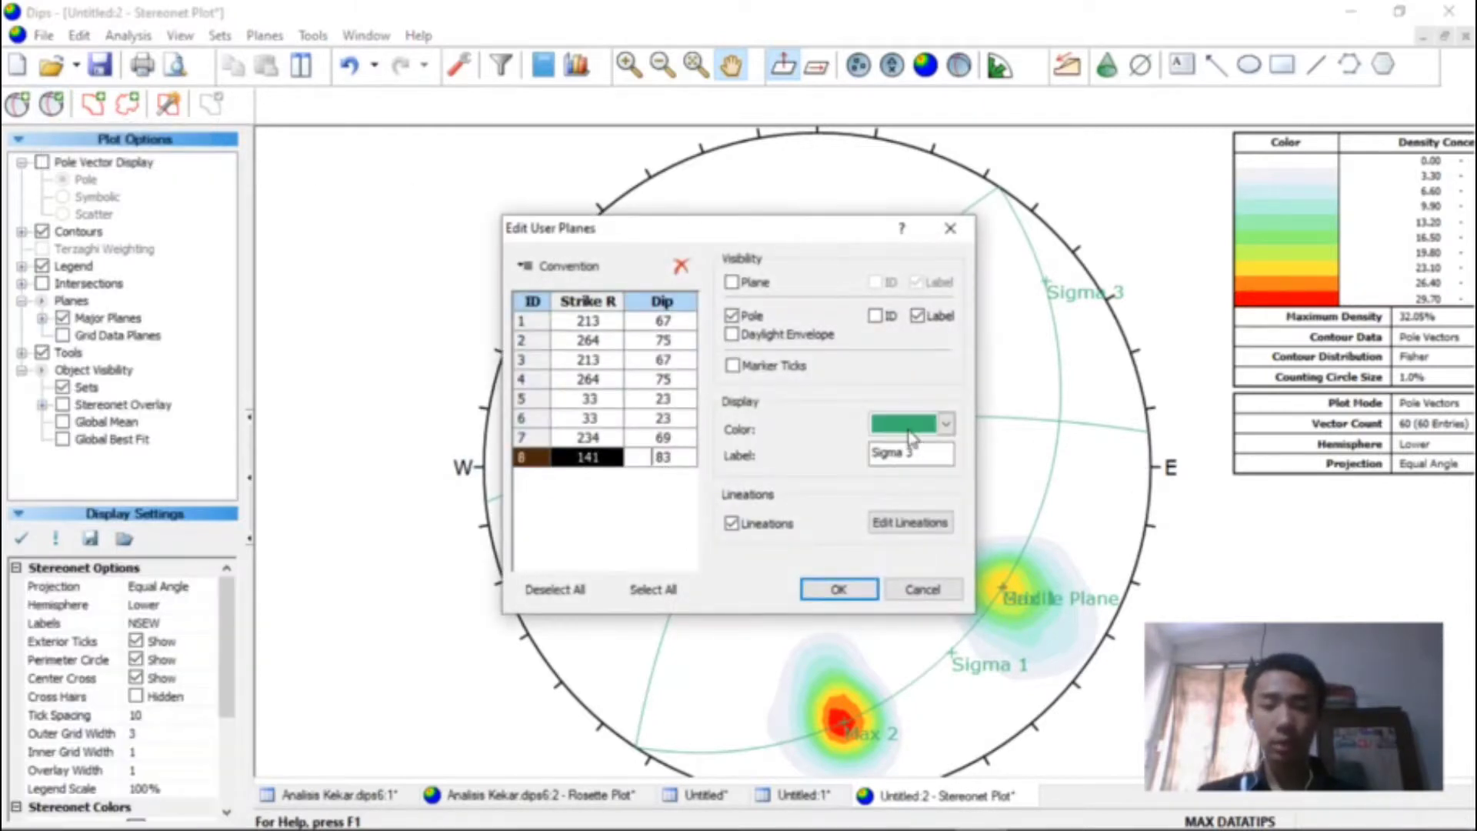
click(909, 430)
click(885, 495)
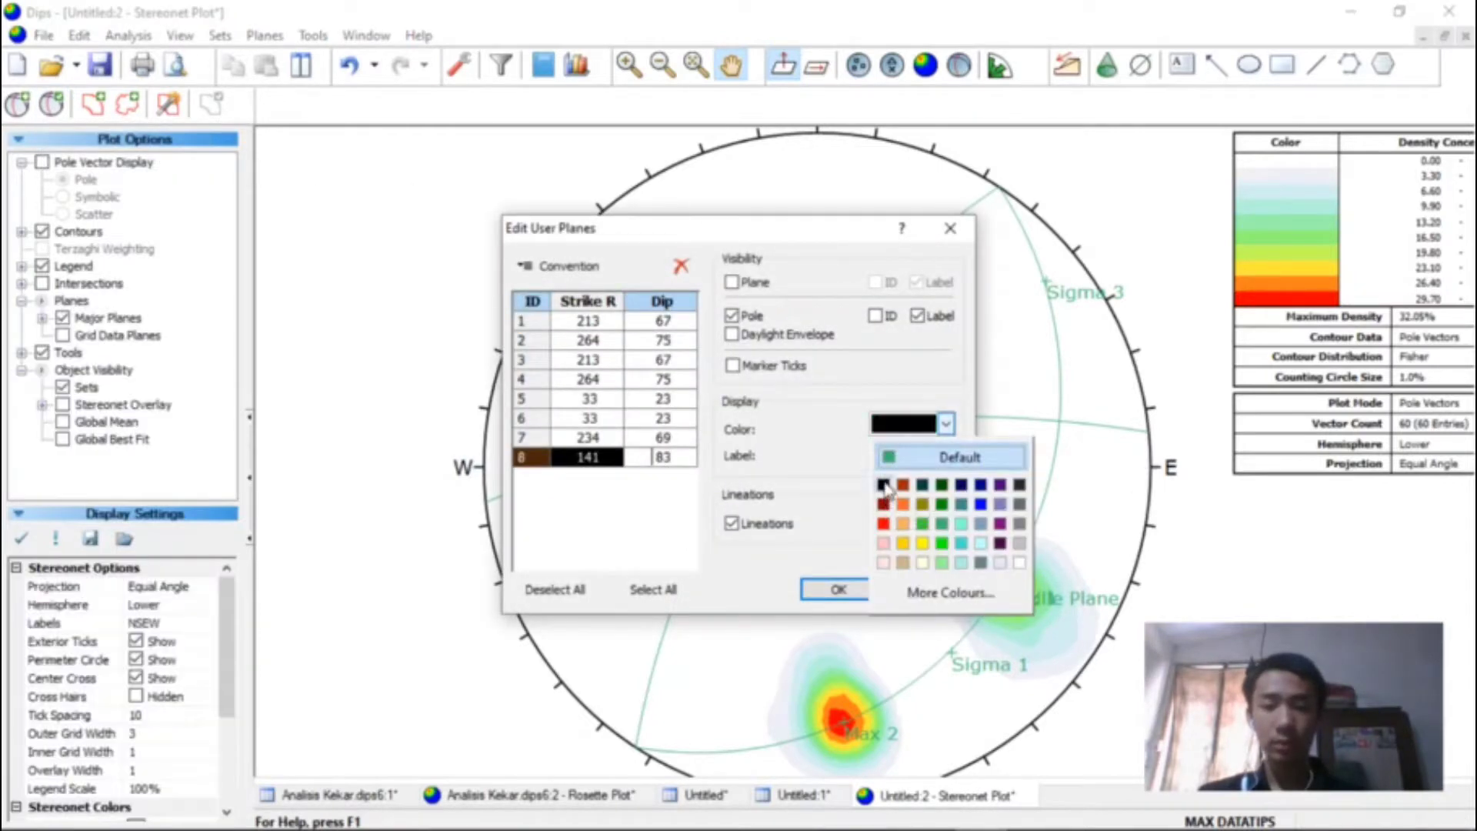
click(589, 437)
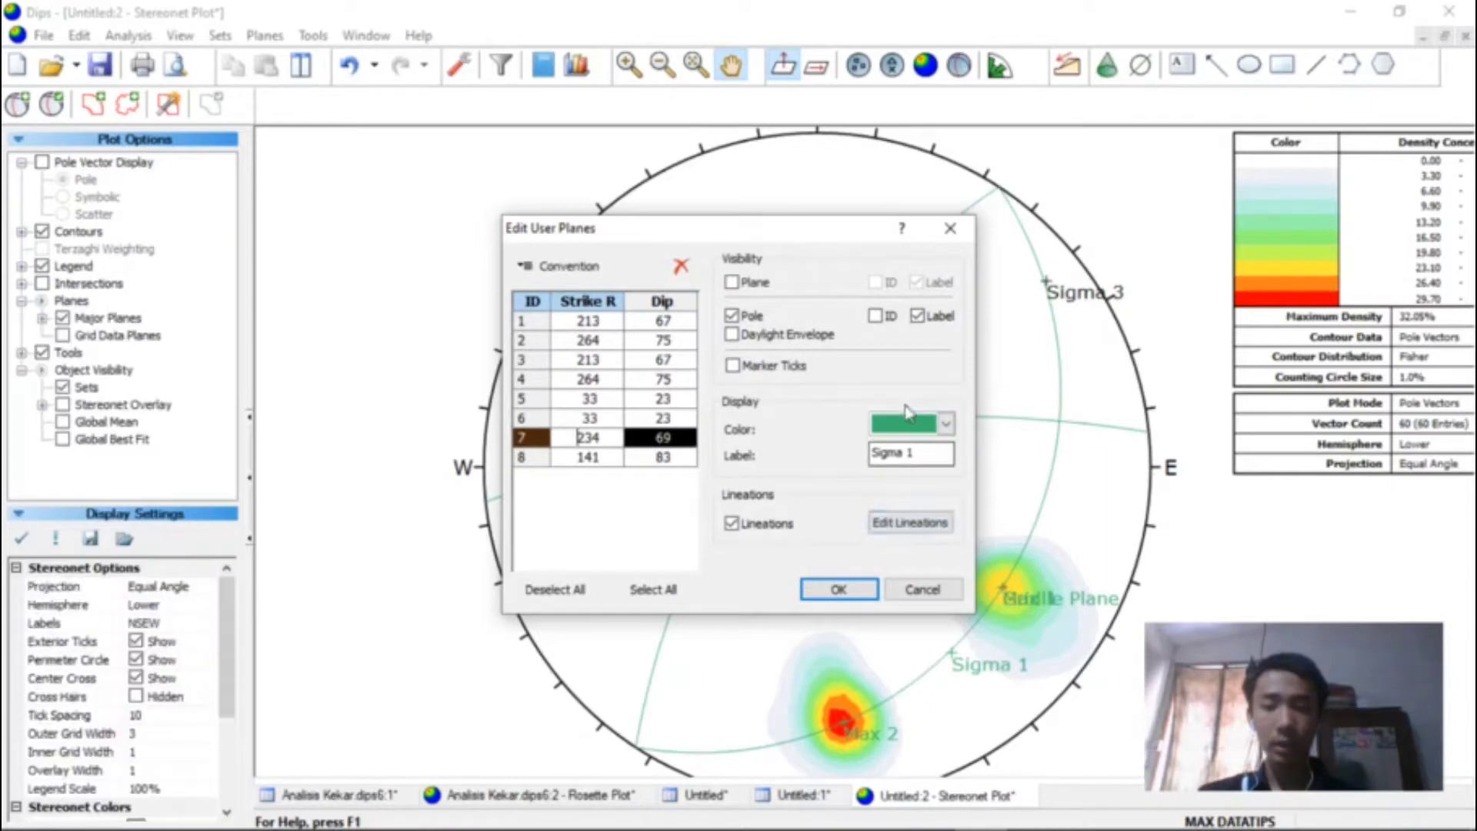
click(839, 589)
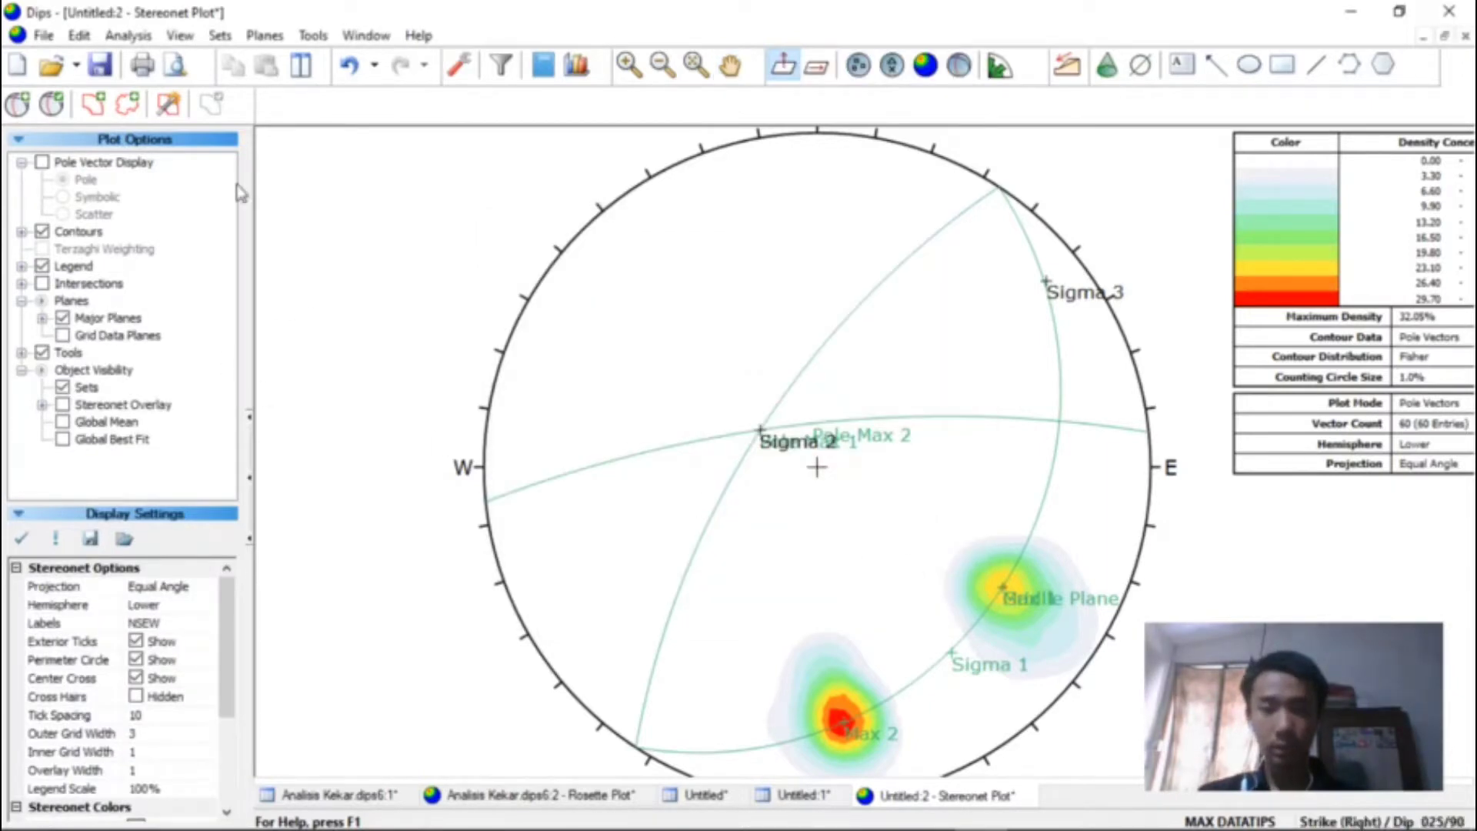
Change the display colour of the Sigma 1 user plane to black.
click(51, 103)
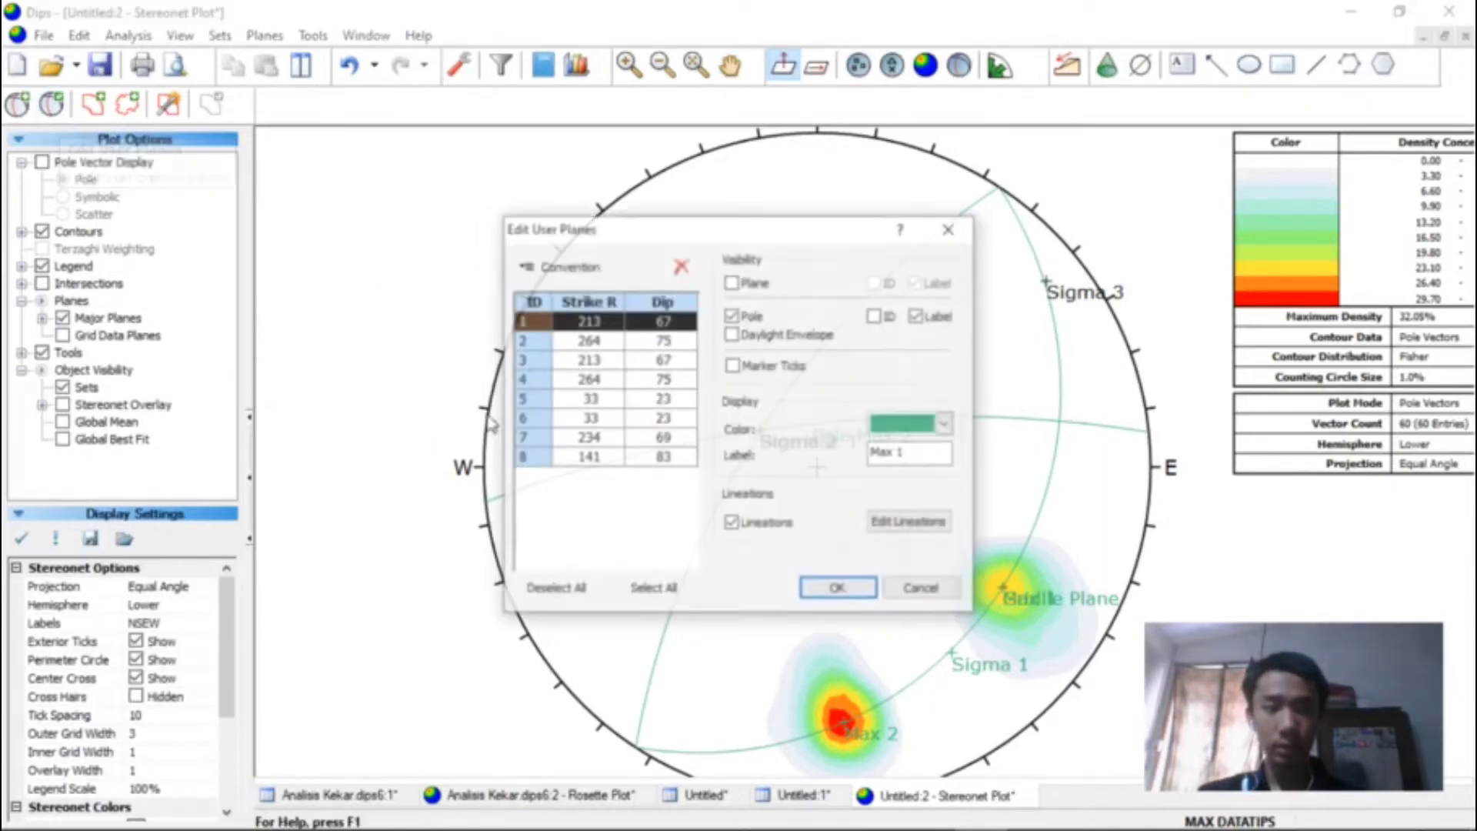
click(633, 425)
click(641, 454)
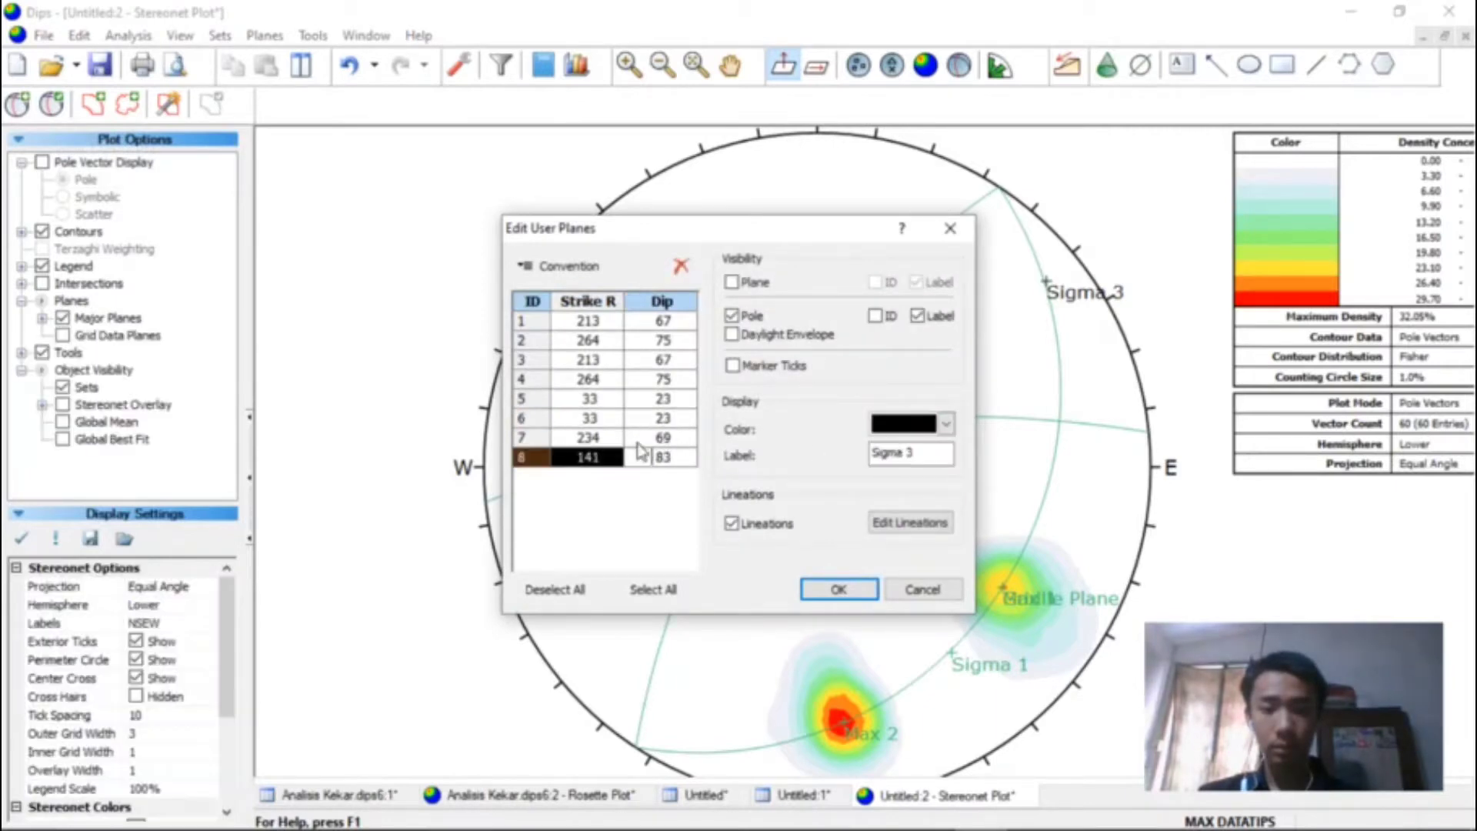
click(624, 443)
click(881, 429)
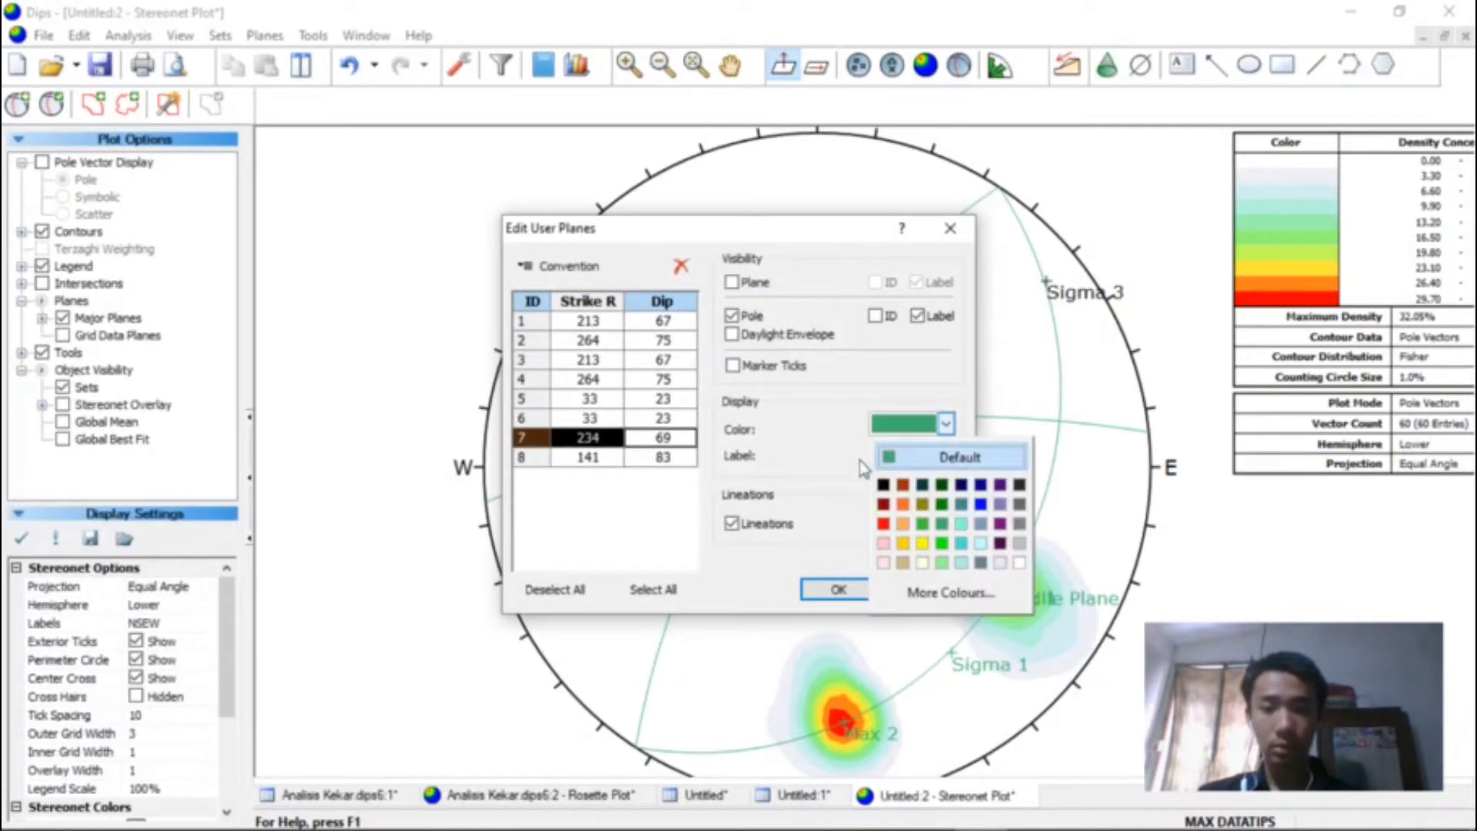
click(884, 484)
click(836, 589)
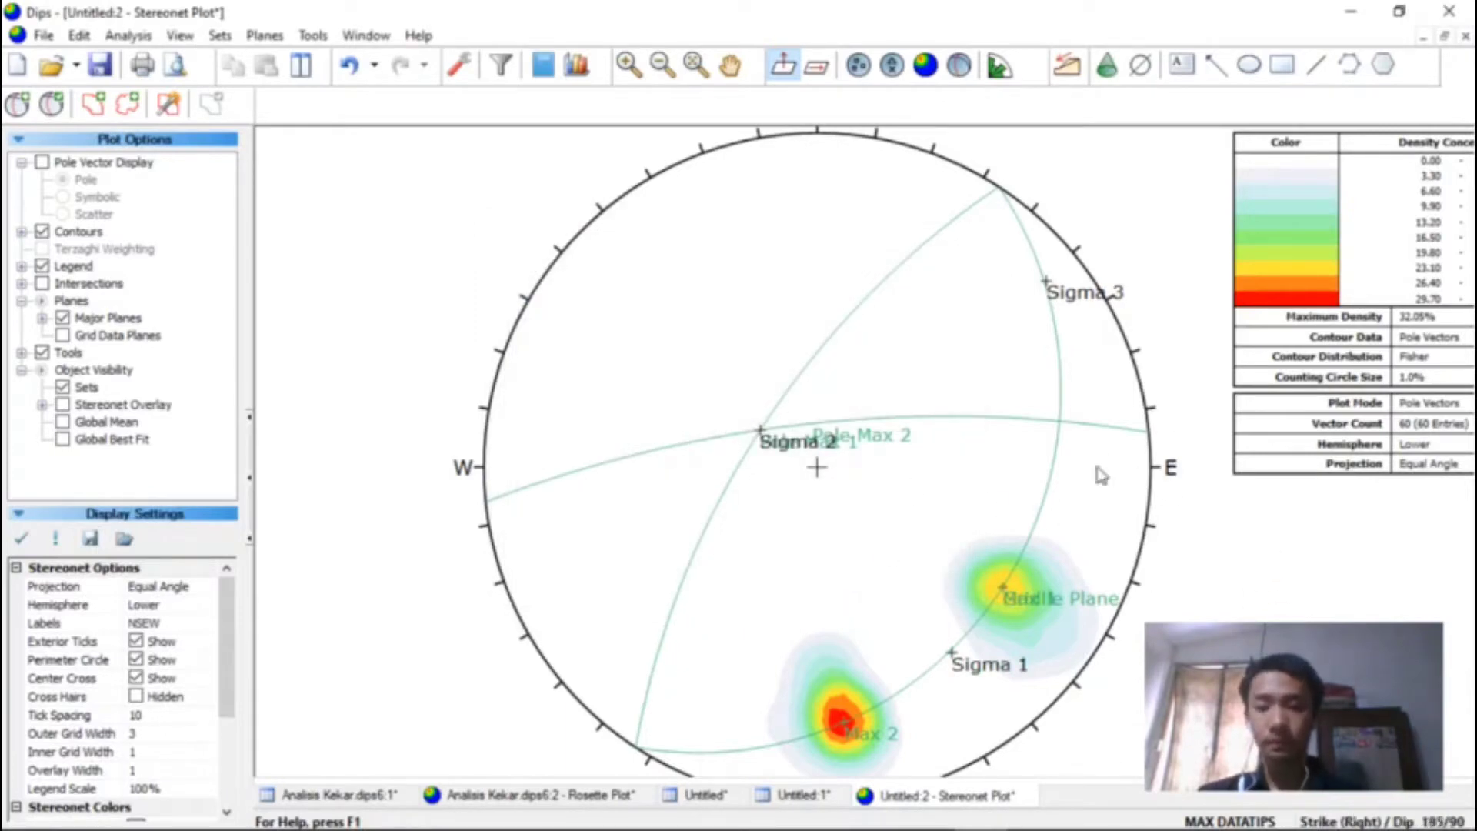
Show the plot legend with the user planes table listed beside the stereonet.
click(730, 65)
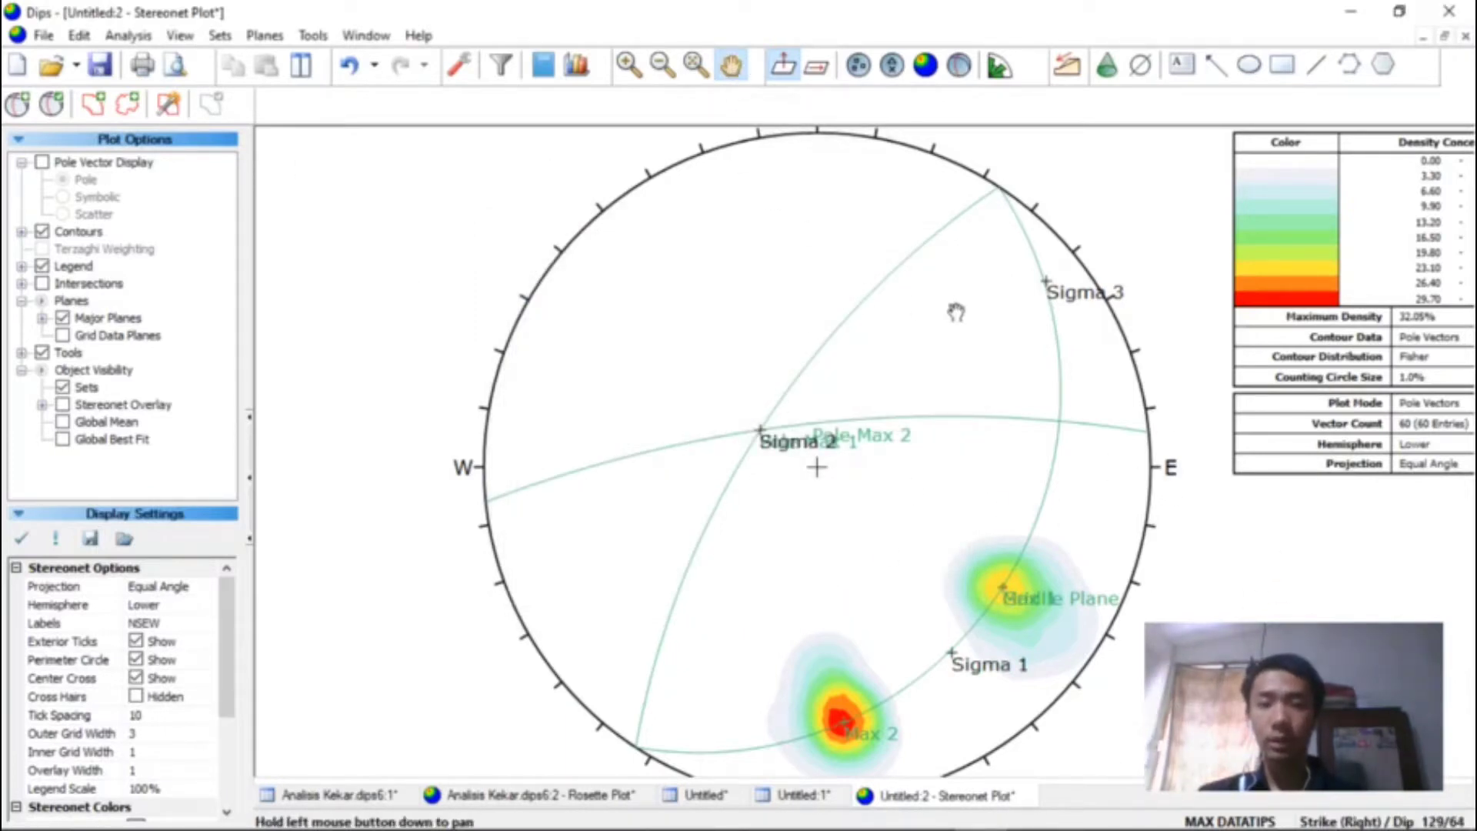
drag(839, 289, 706, 268)
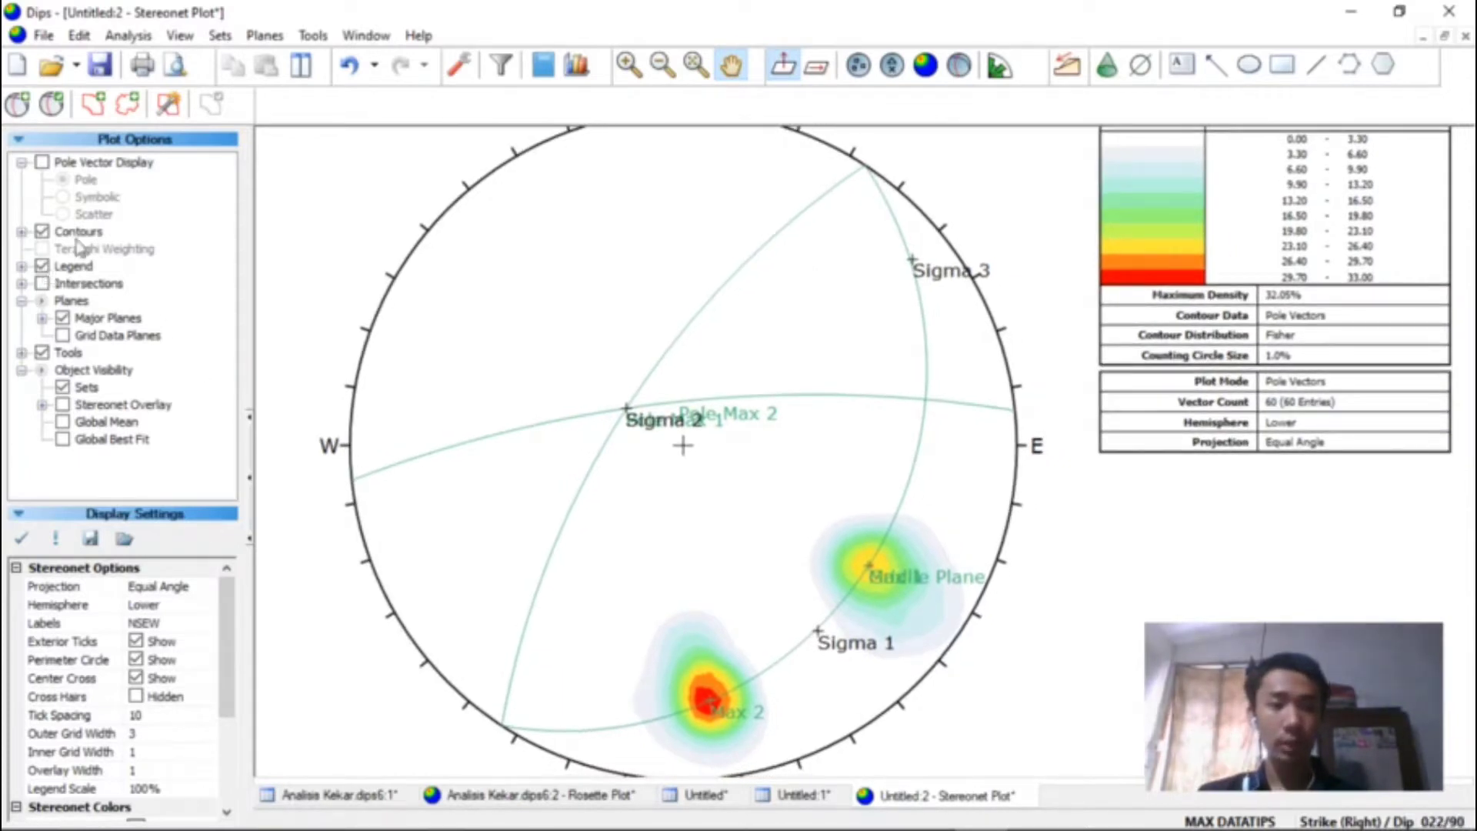
click(43, 266)
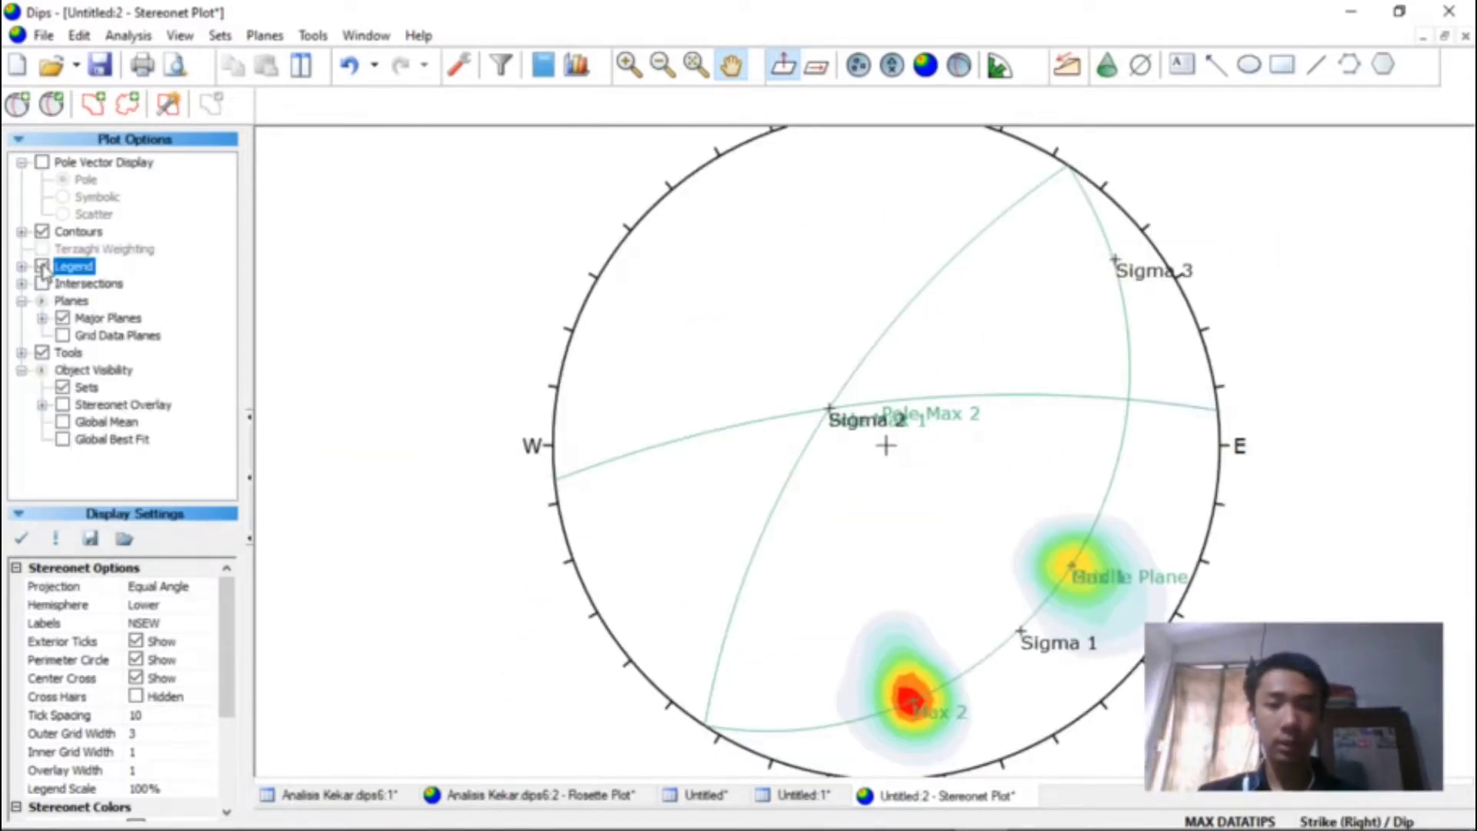
click(43, 266)
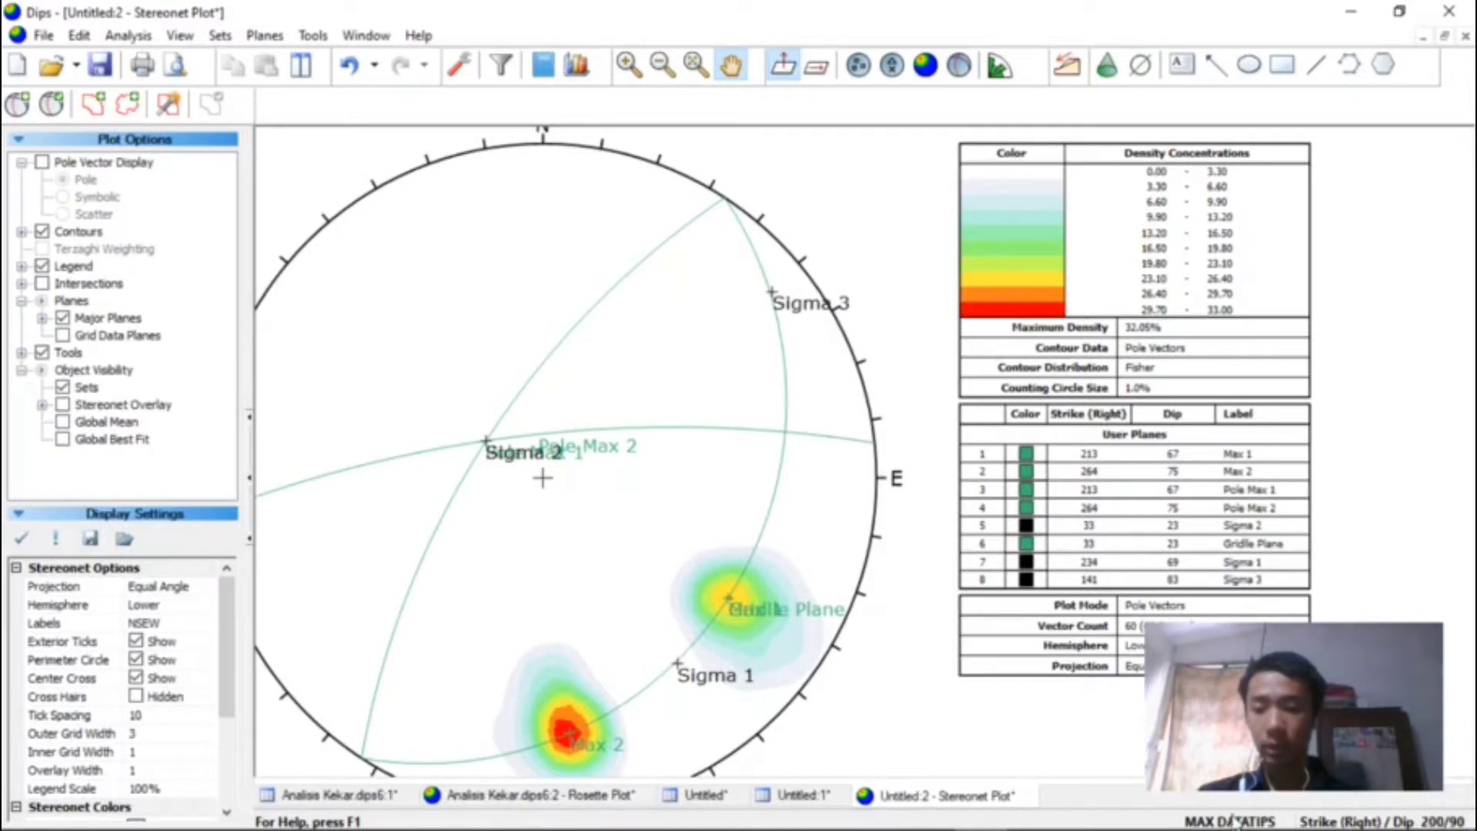
Switch the orientation convention to Trend / Plunge and examine the user planes table in the legend.
click(1337, 822)
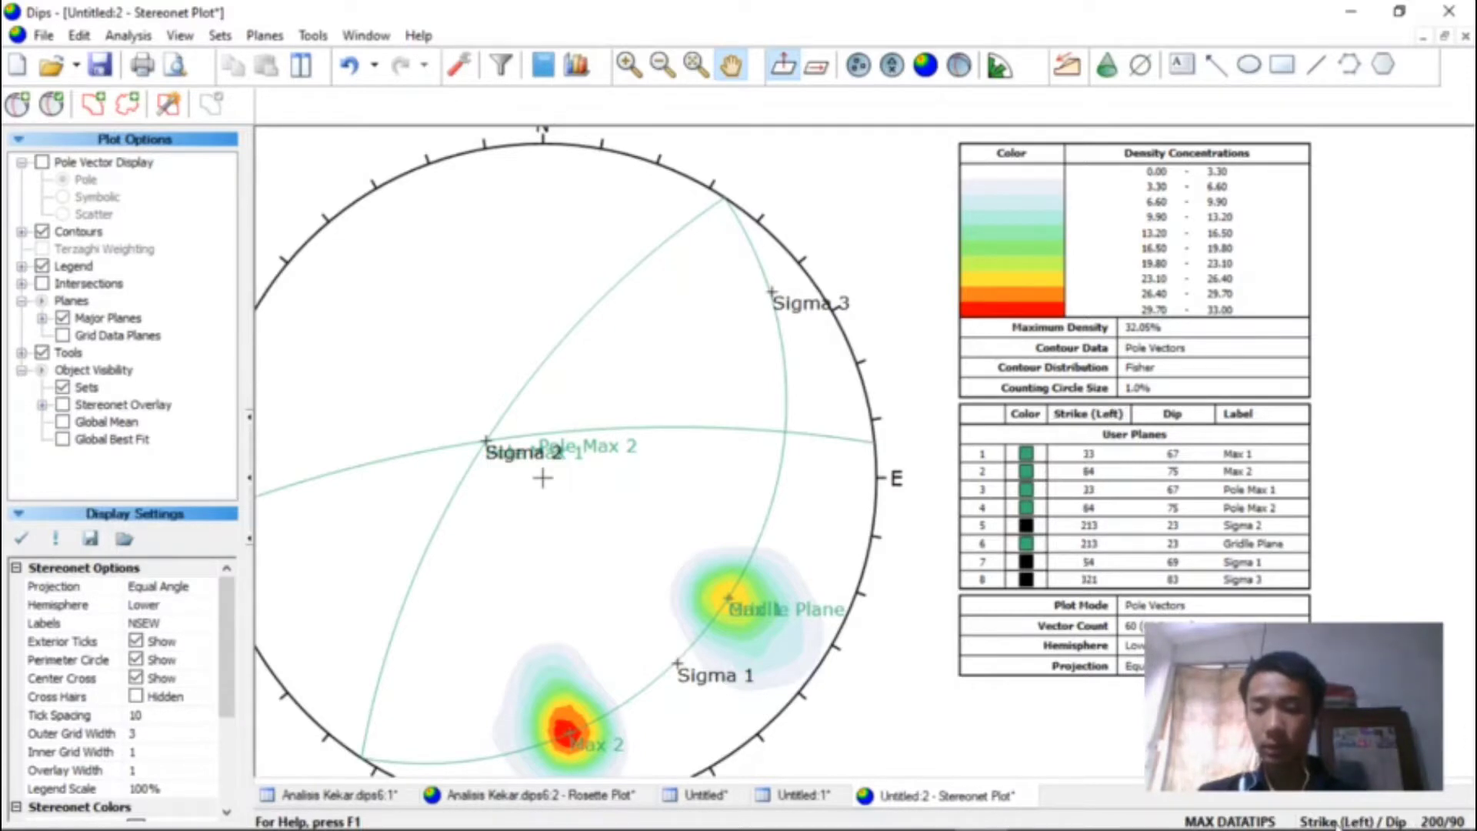
click(1337, 822)
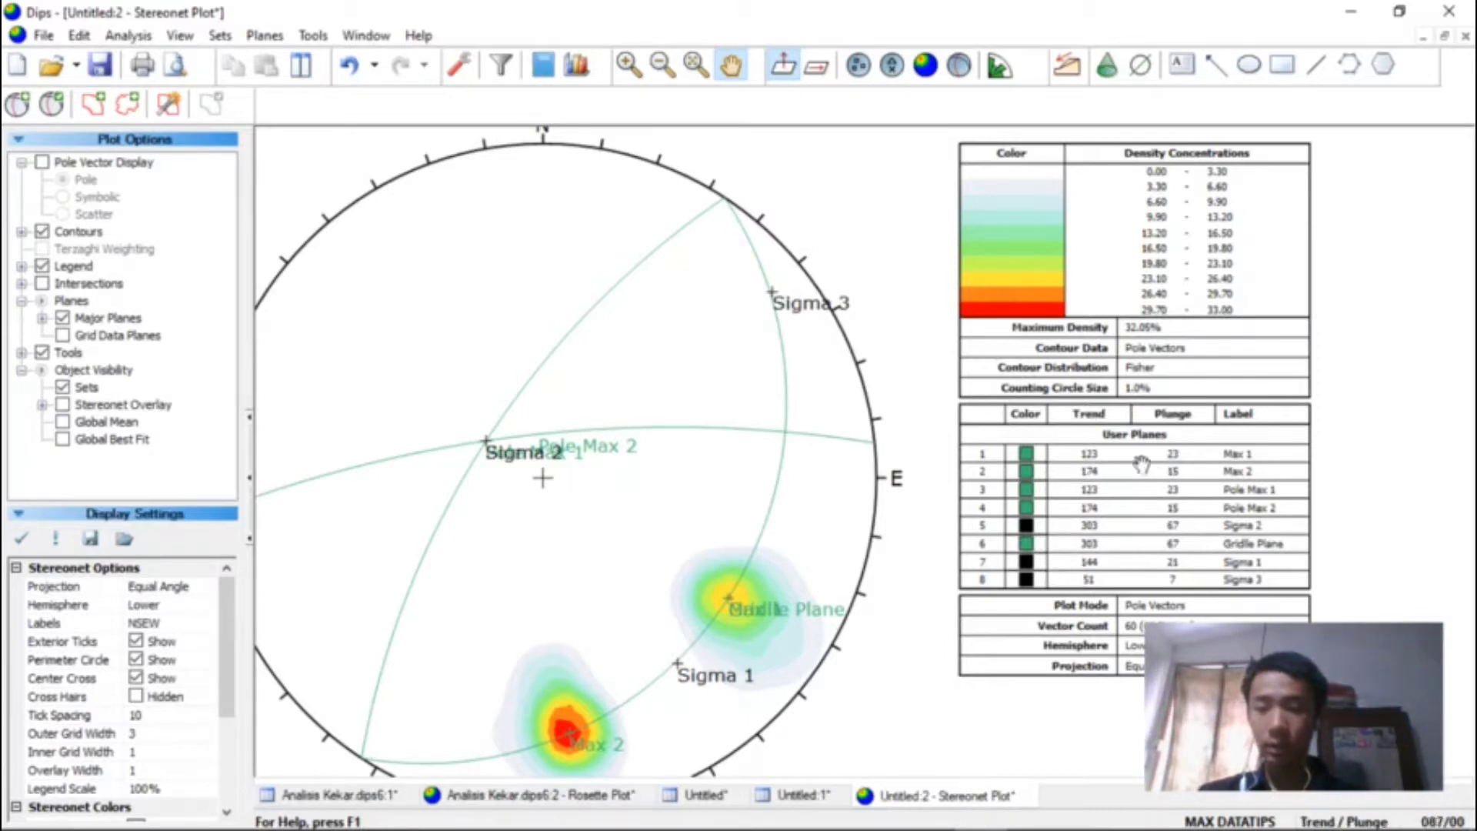
scroll(1141, 462, up, 1)
drag(1246, 563, 1171, 521)
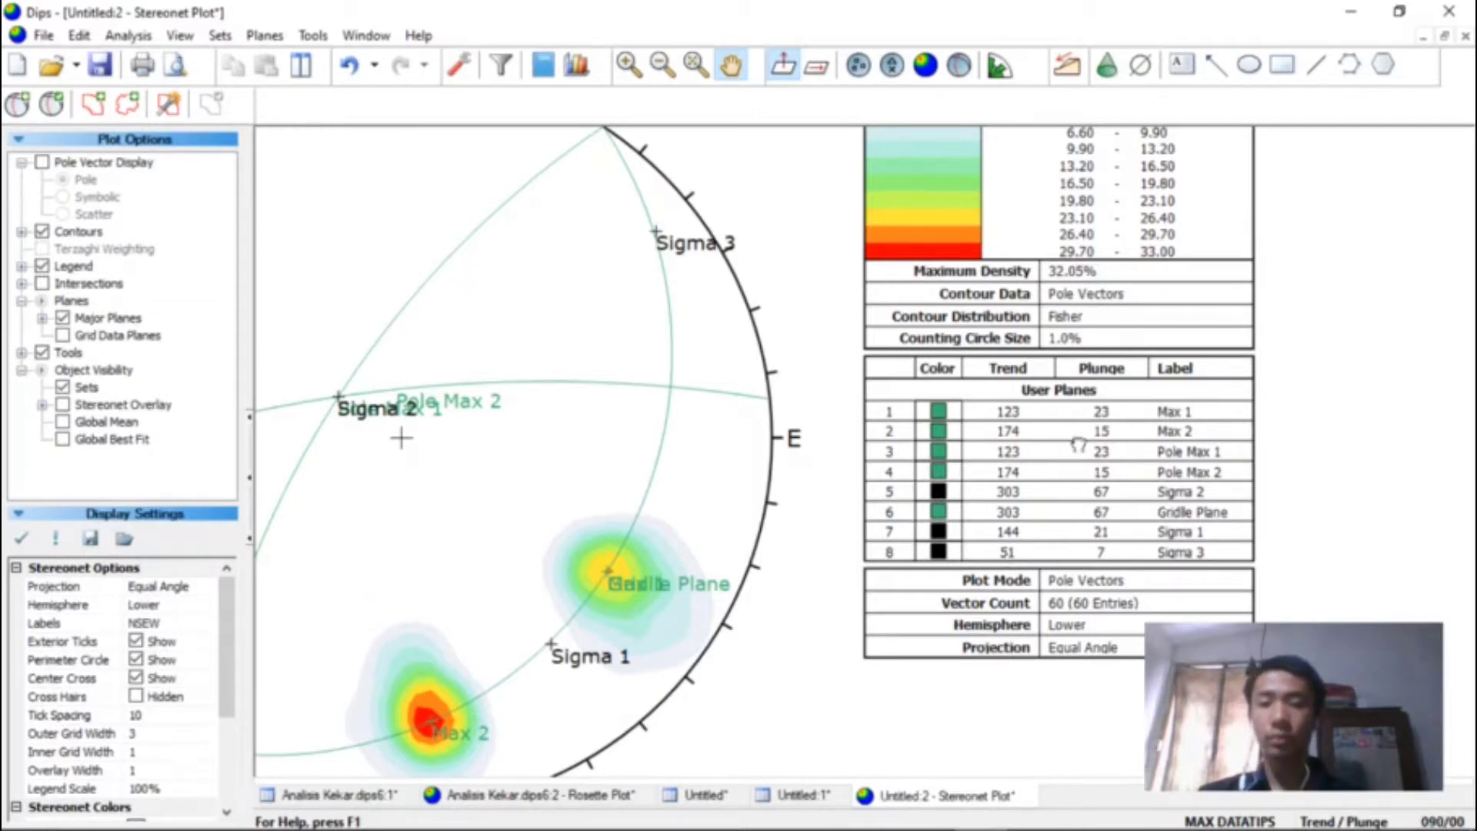
drag(771, 458, 1126, 456)
scroll(1065, 369, down, 2)
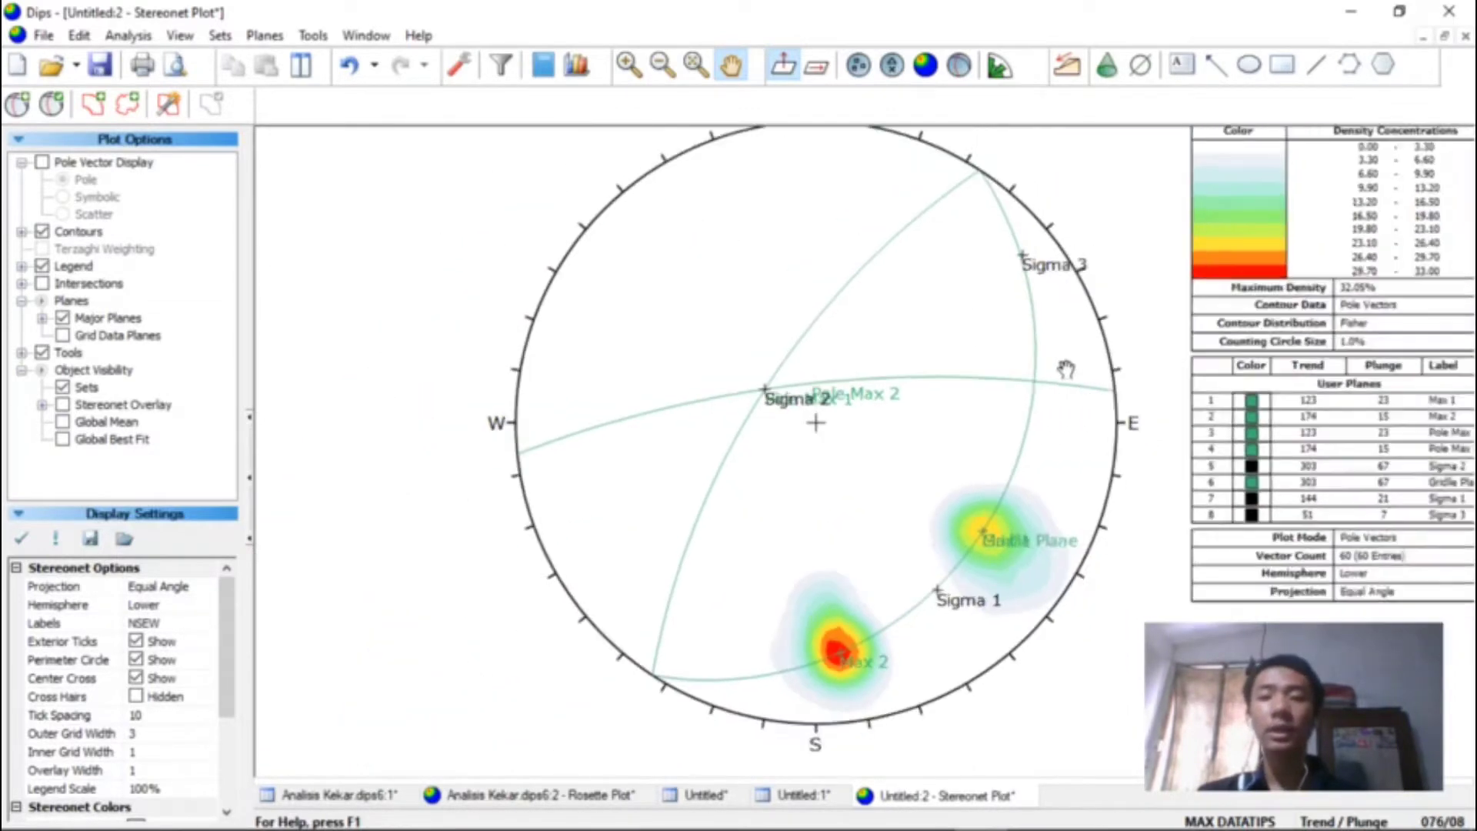
scroll(1065, 369, down, 1)
scroll(1067, 241, down, 1)
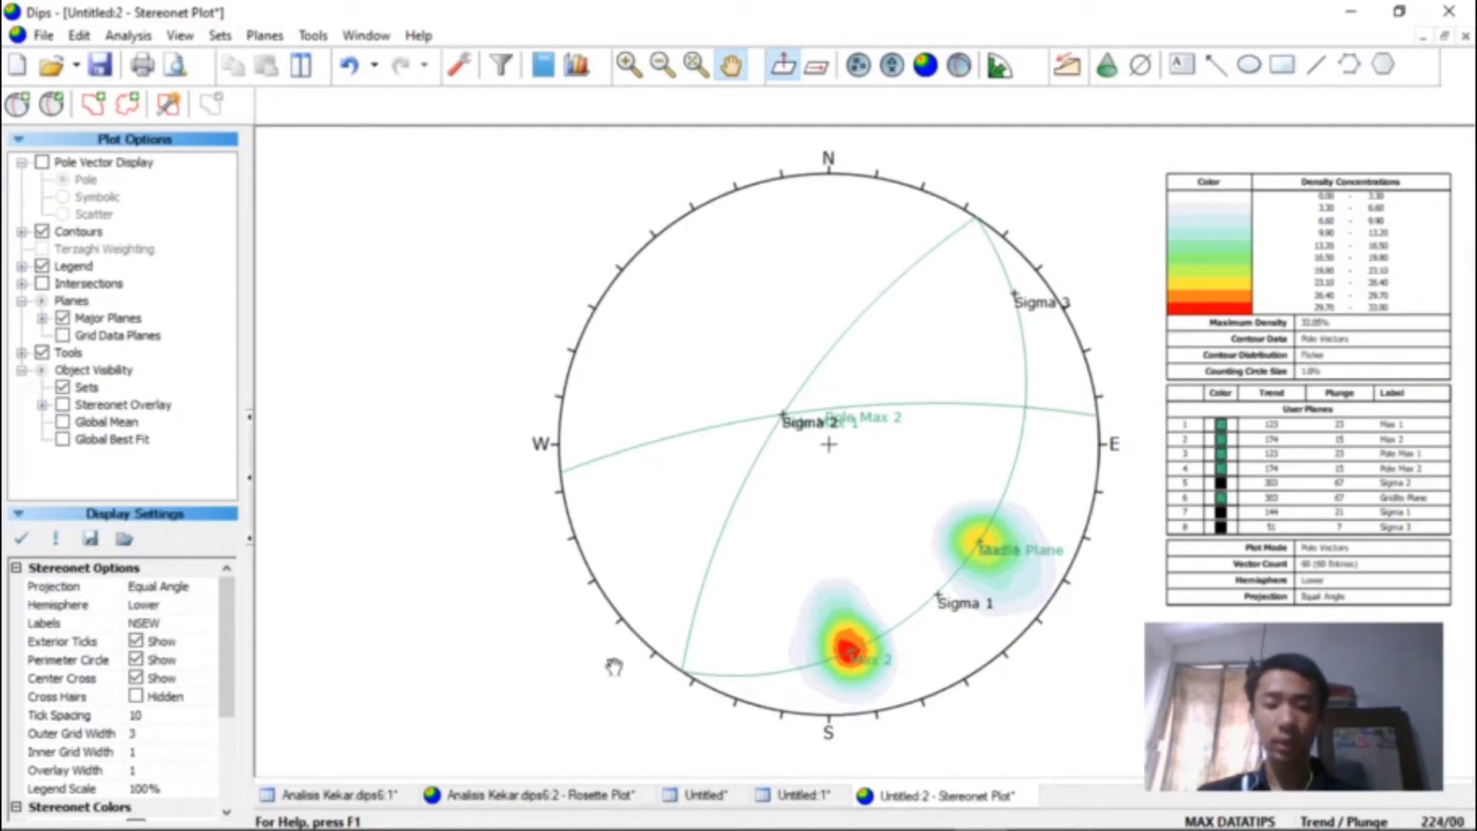
Switch to the data dips (1) workbook in Excel and copy the converted strike and dip values G2:H11 from the Lipatan sheet.
click(584, 796)
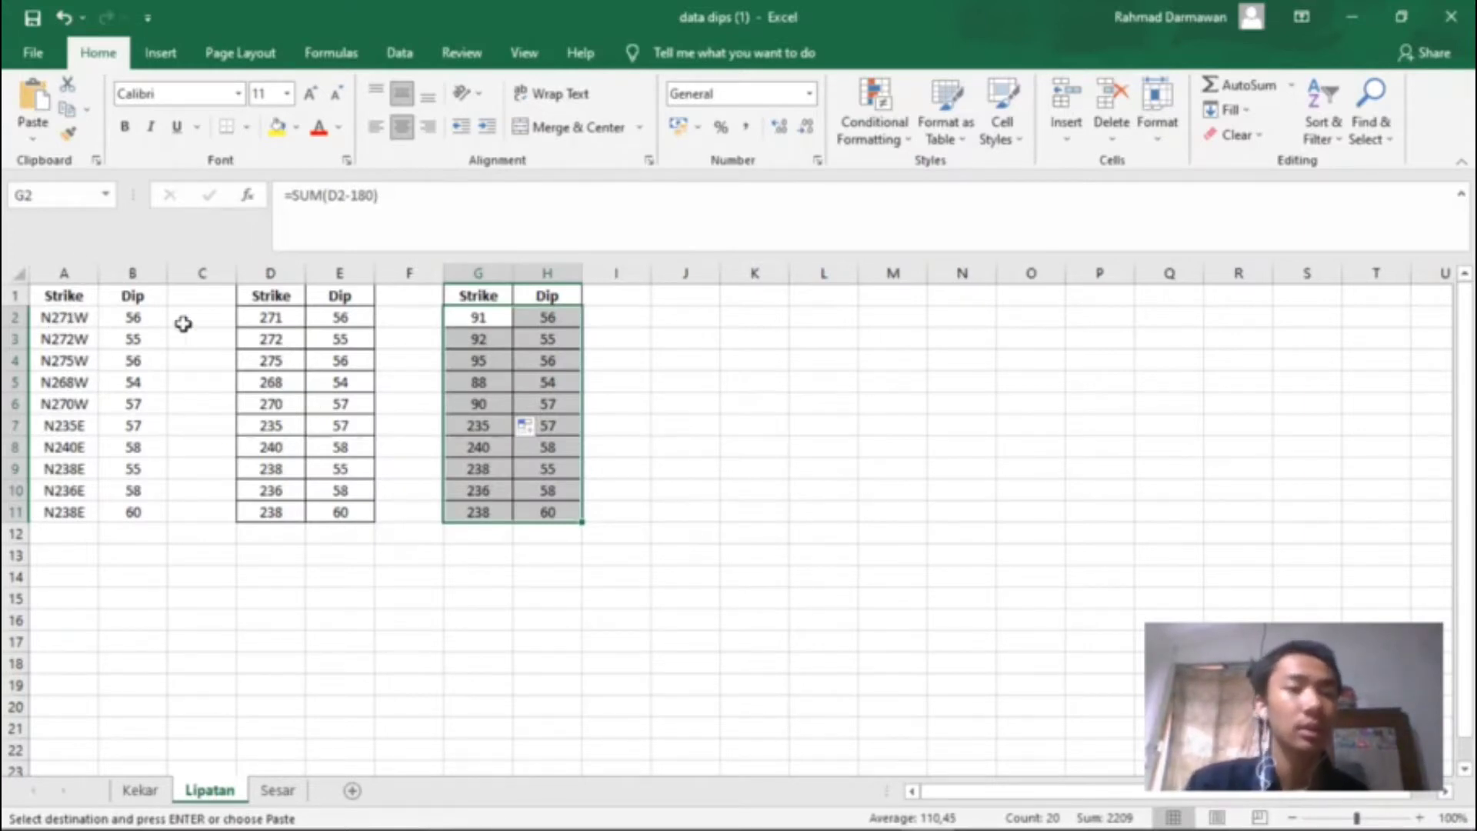
click(71, 316)
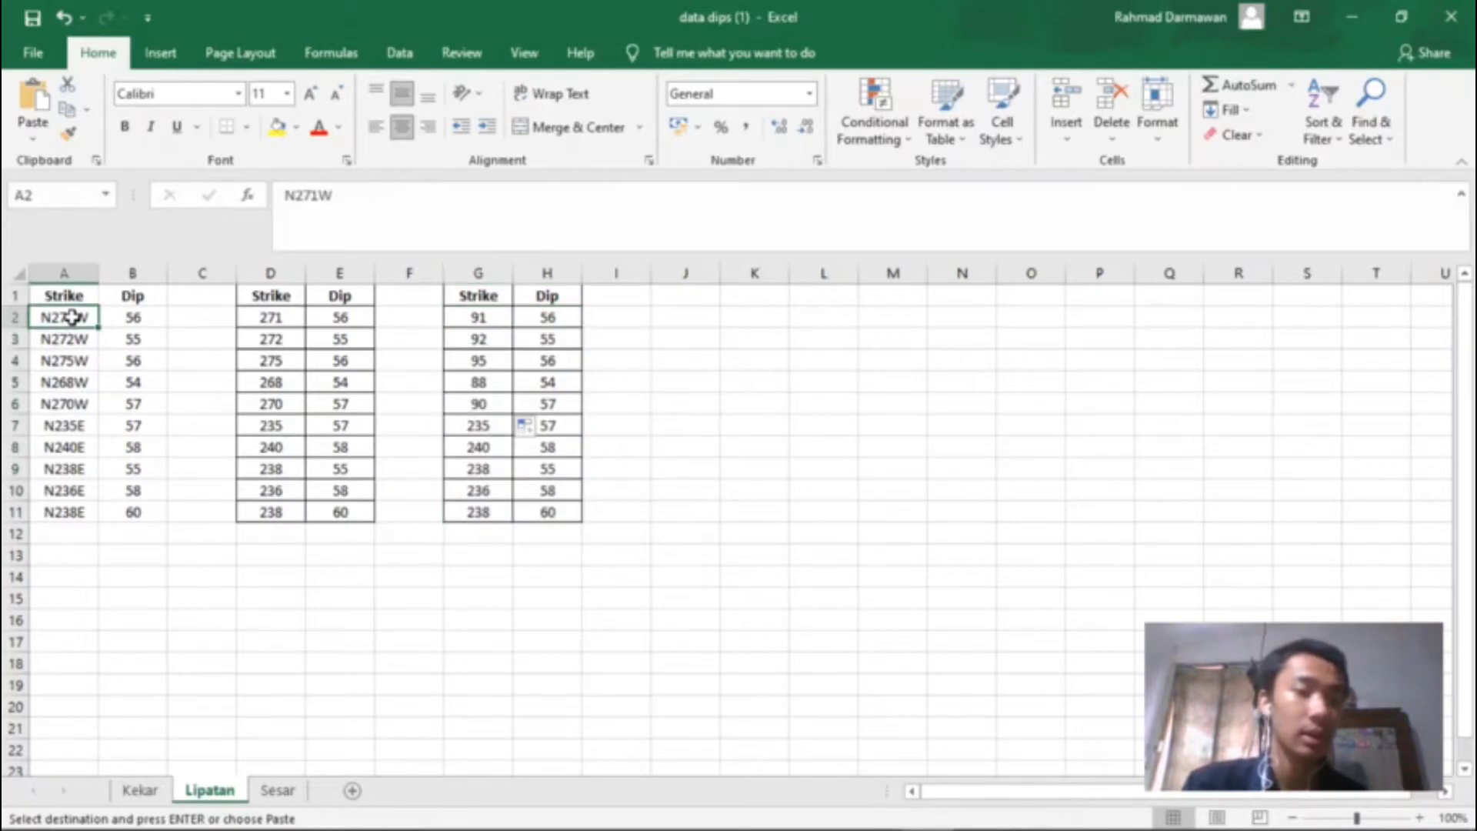
drag(72, 317, 77, 403)
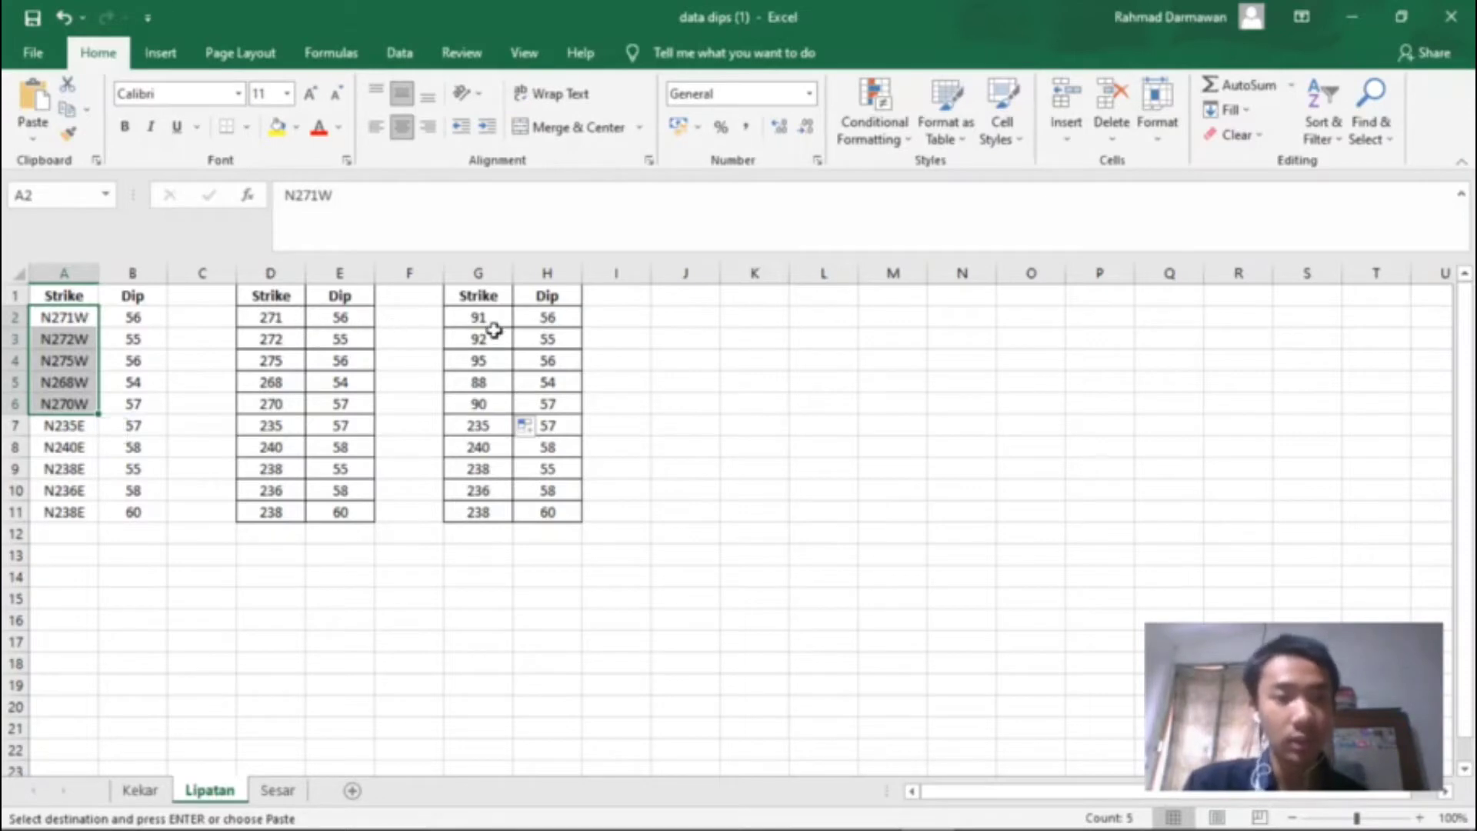
click(489, 325)
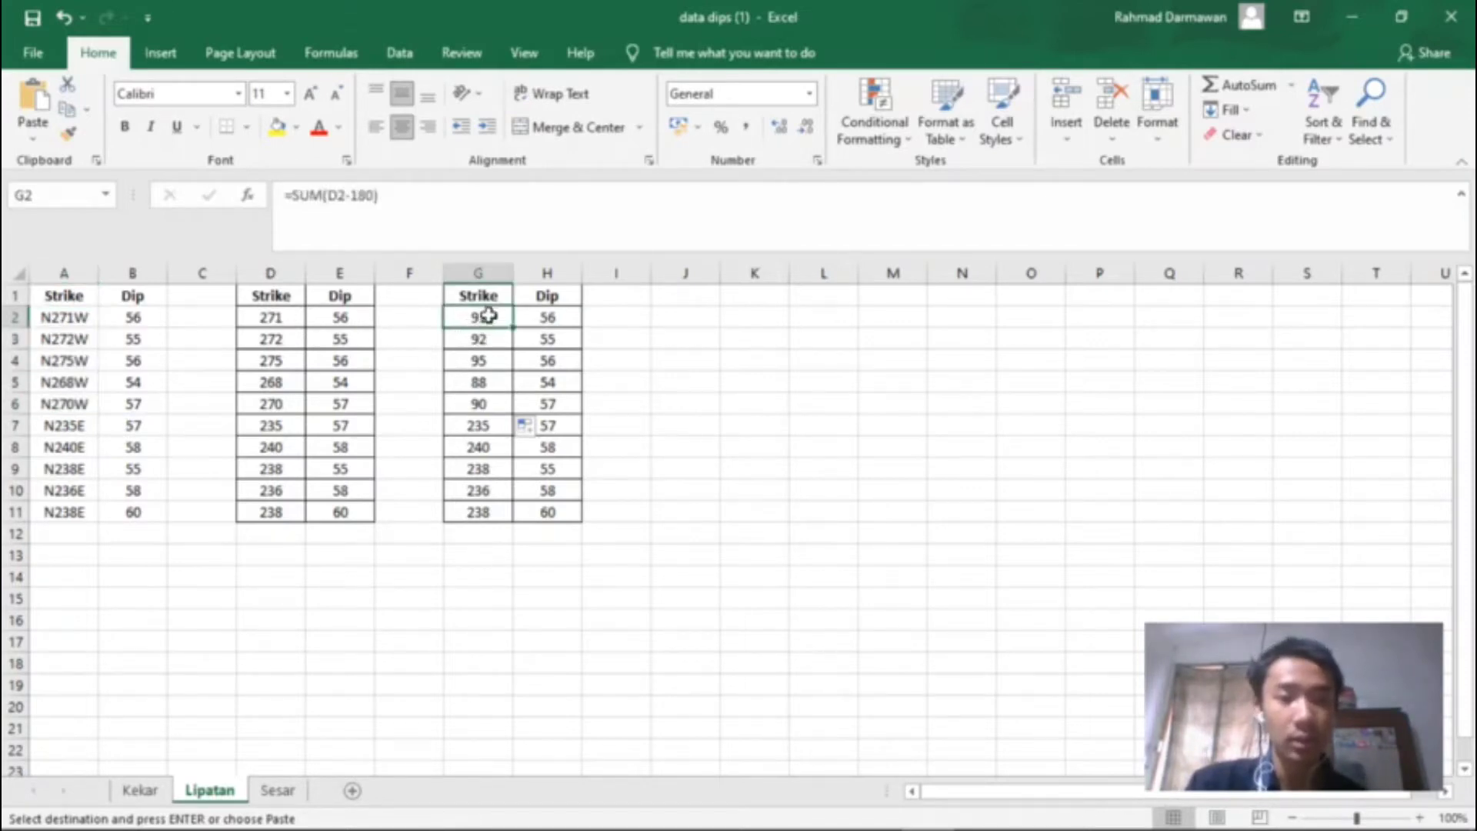
drag(487, 316, 573, 504)
right_click(575, 509)
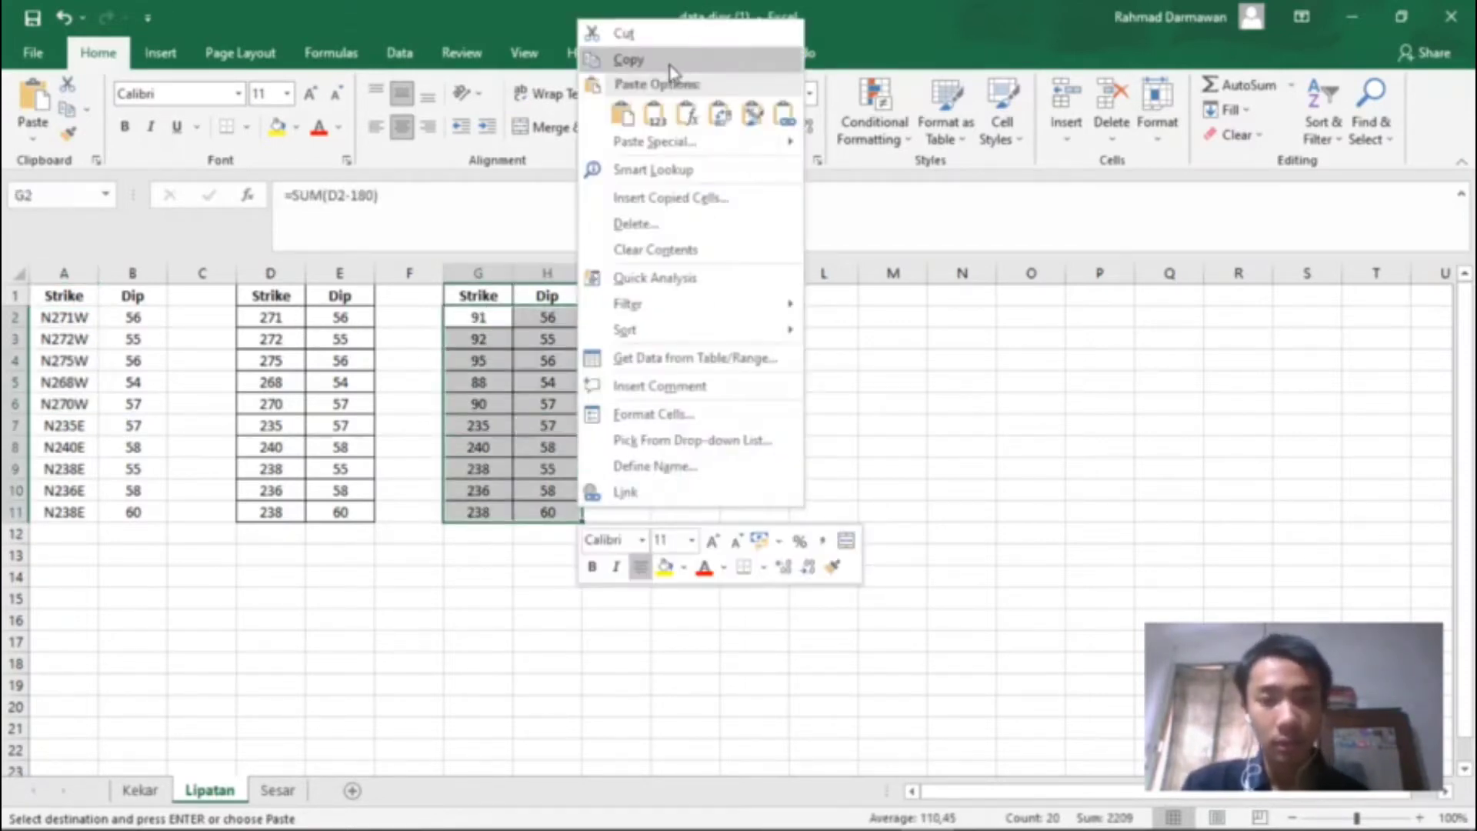
click(621, 60)
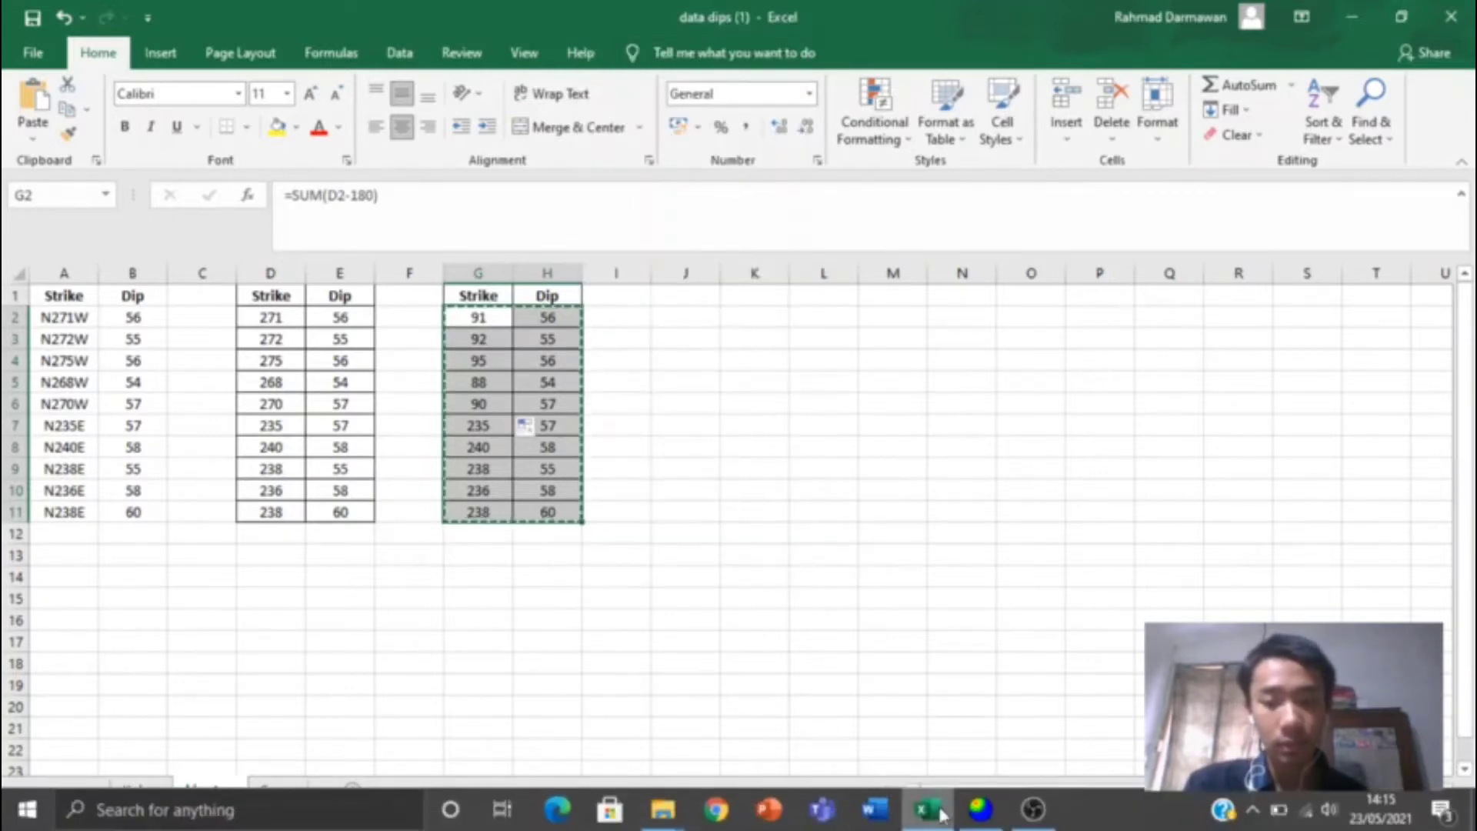
Switch to the new empty project in Dips and set its global orientation format to Strike (Right) / Dip.
click(971, 814)
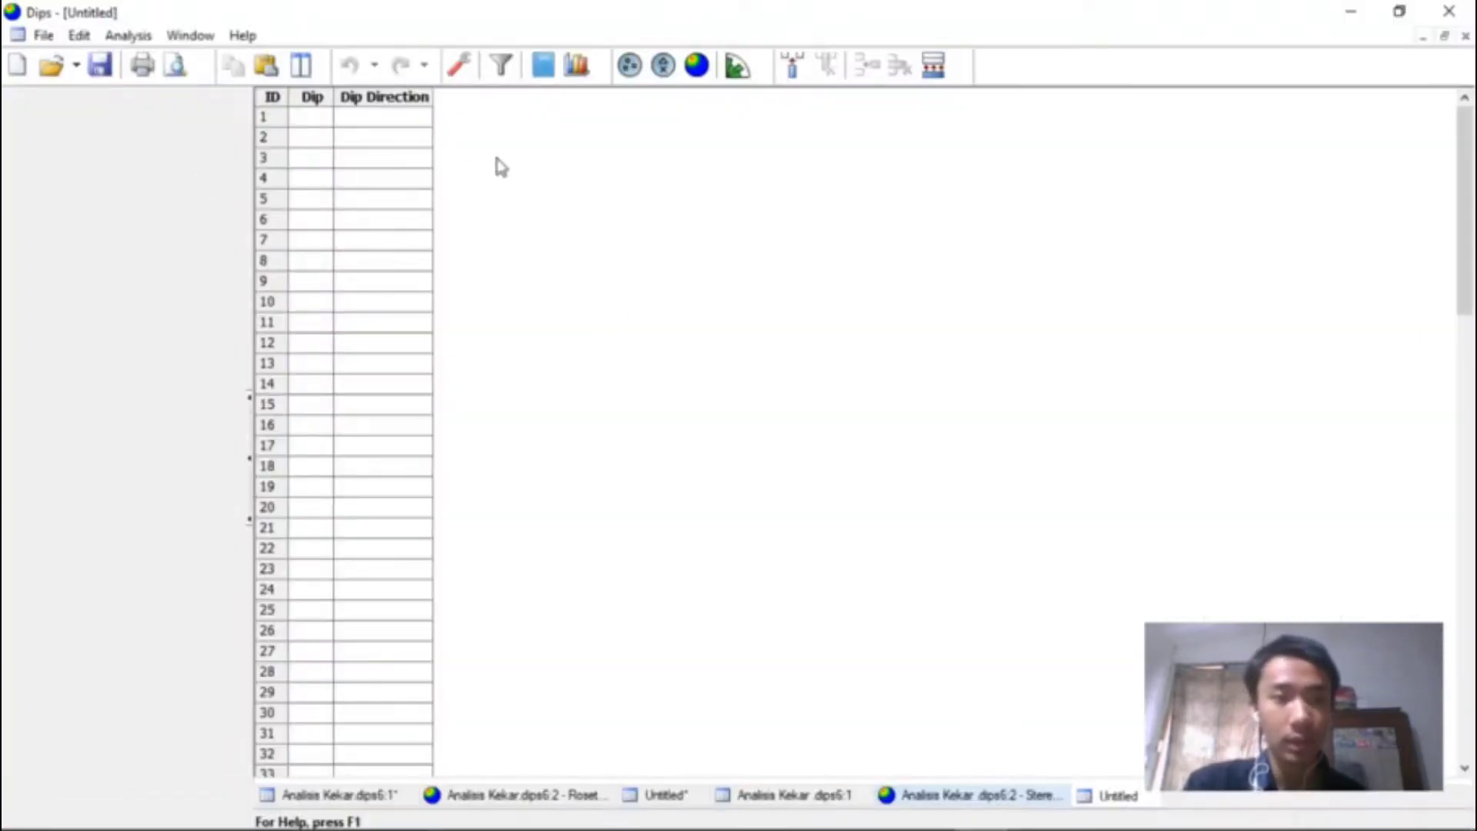
click(459, 64)
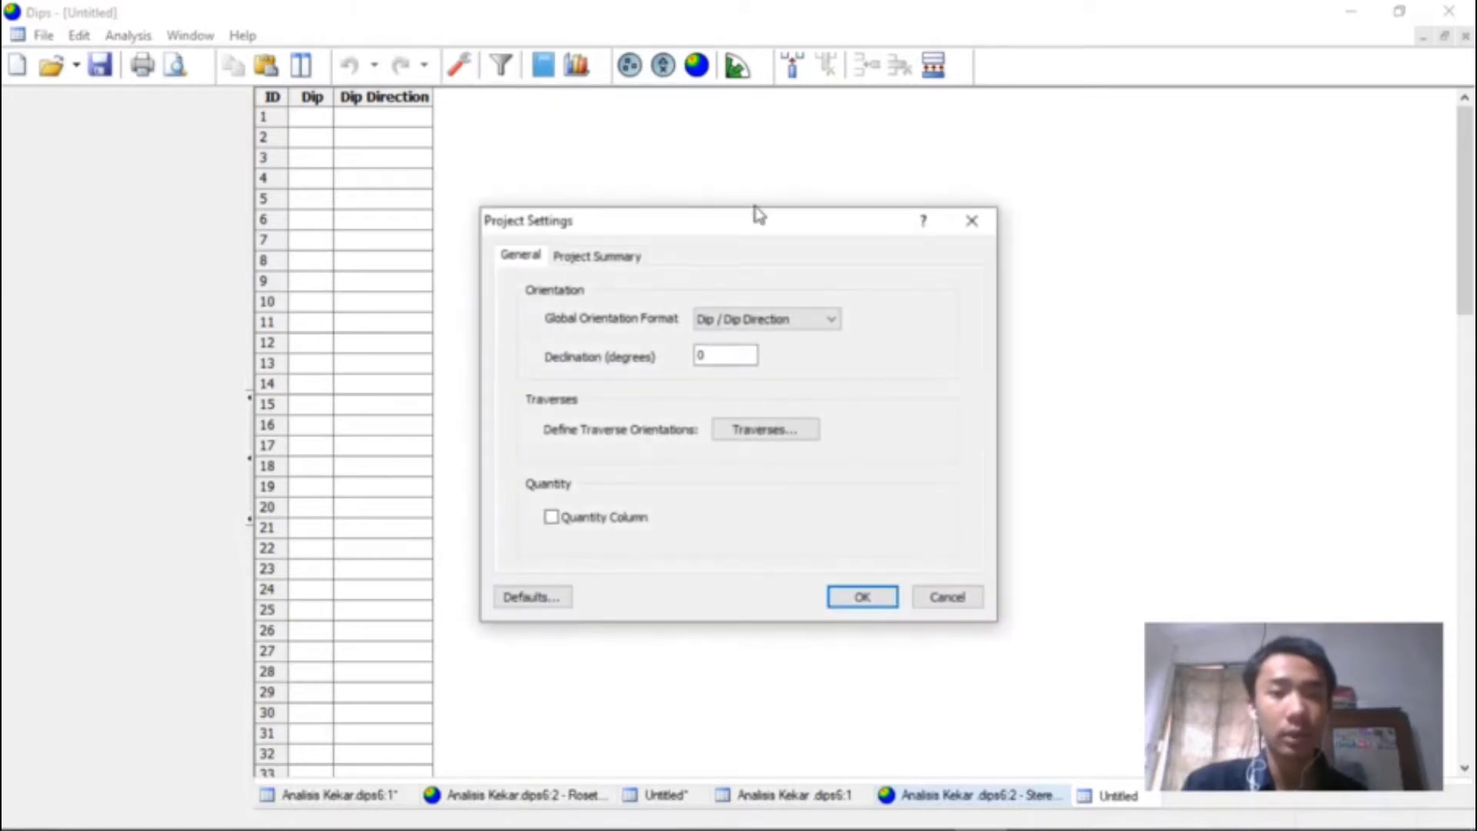
click(721, 323)
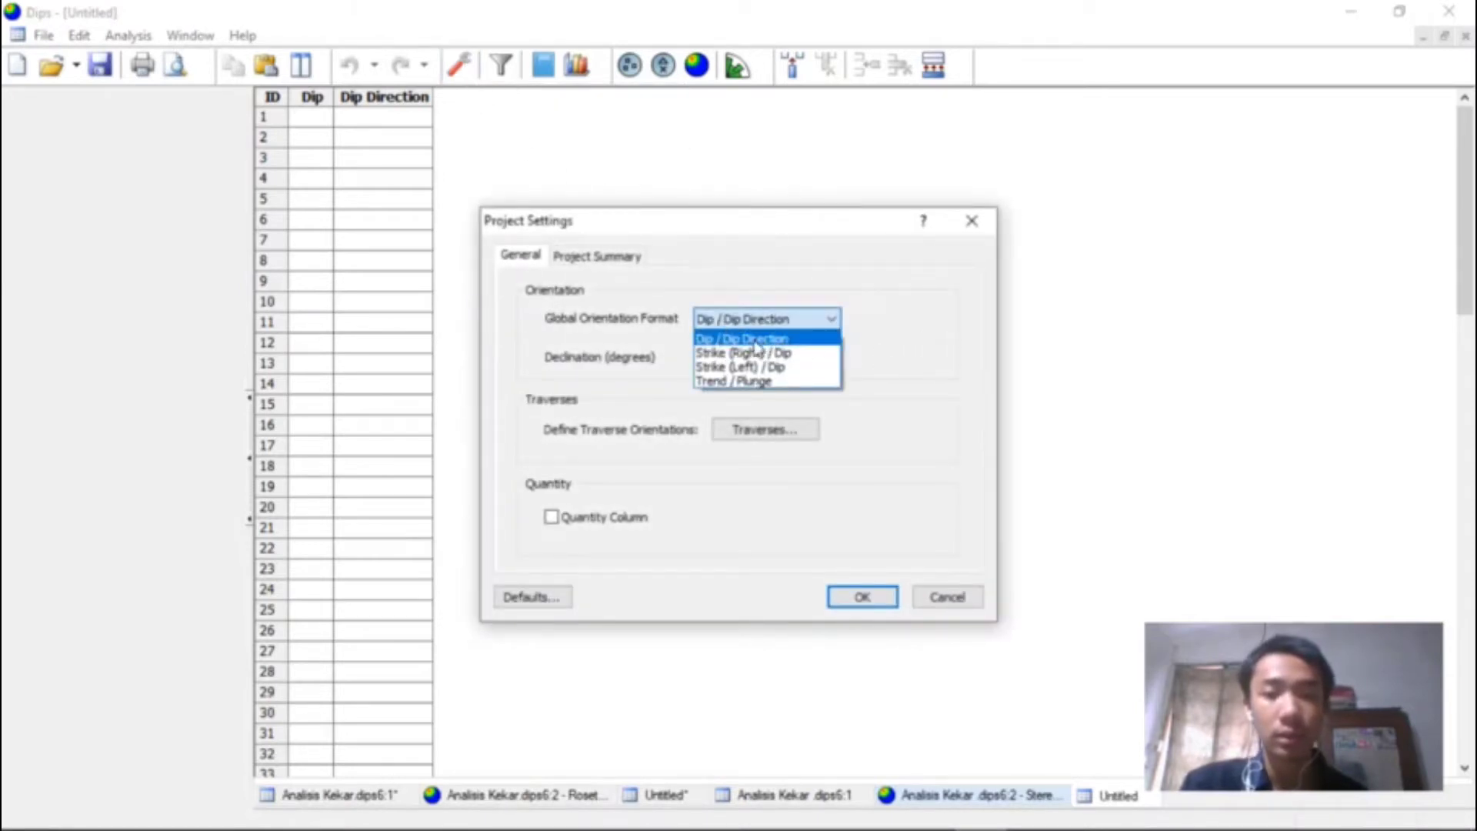
click(750, 353)
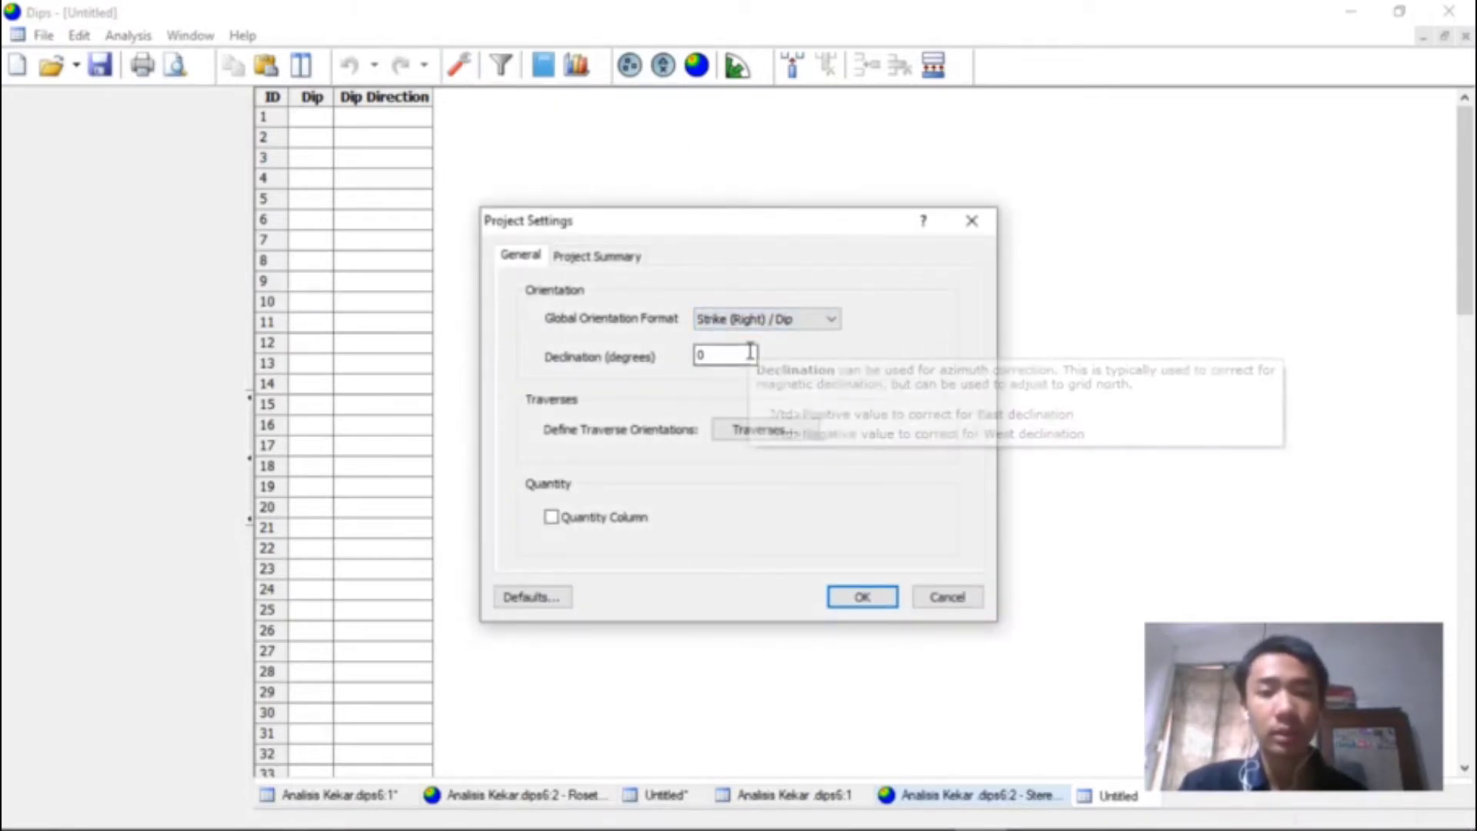
click(863, 597)
Paste the copied Lipatan values into the Strike (Right) and Dip columns, starting at row 1.
right_click(341, 100)
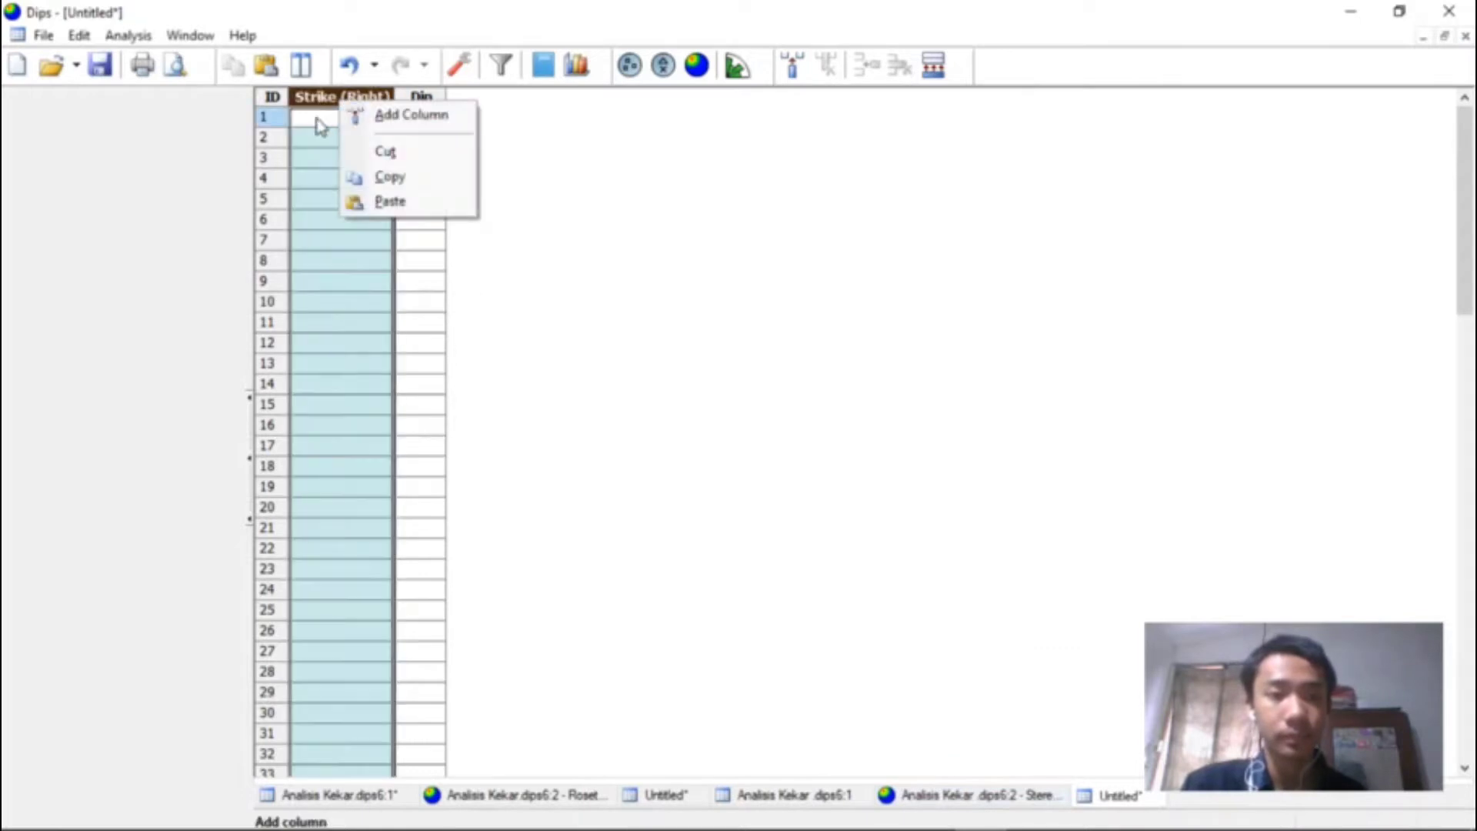
click(317, 119)
right_click(318, 121)
click(368, 182)
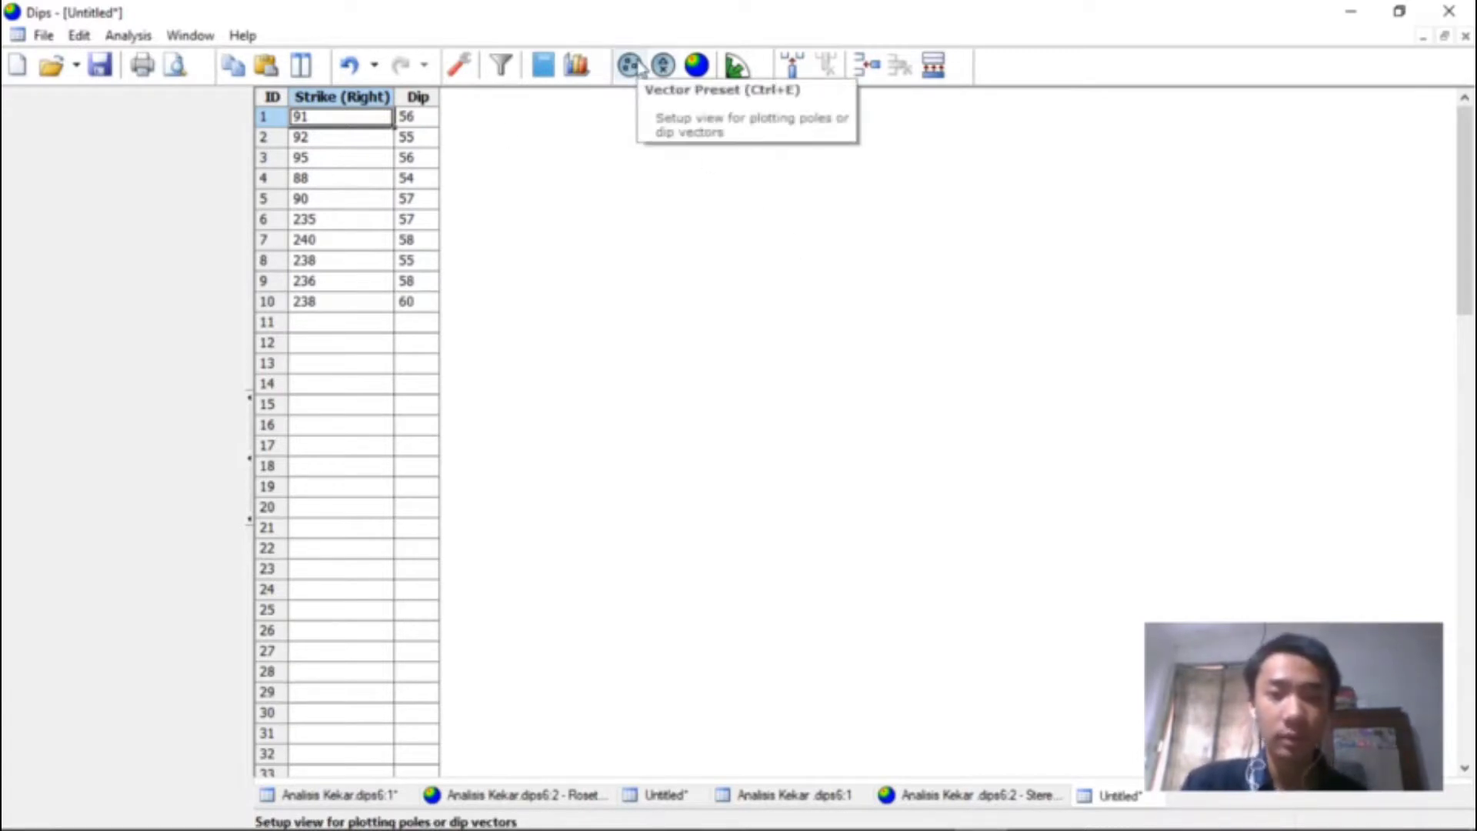
Plot the pasted data as poles on a stereonet and display their density contours.
click(638, 66)
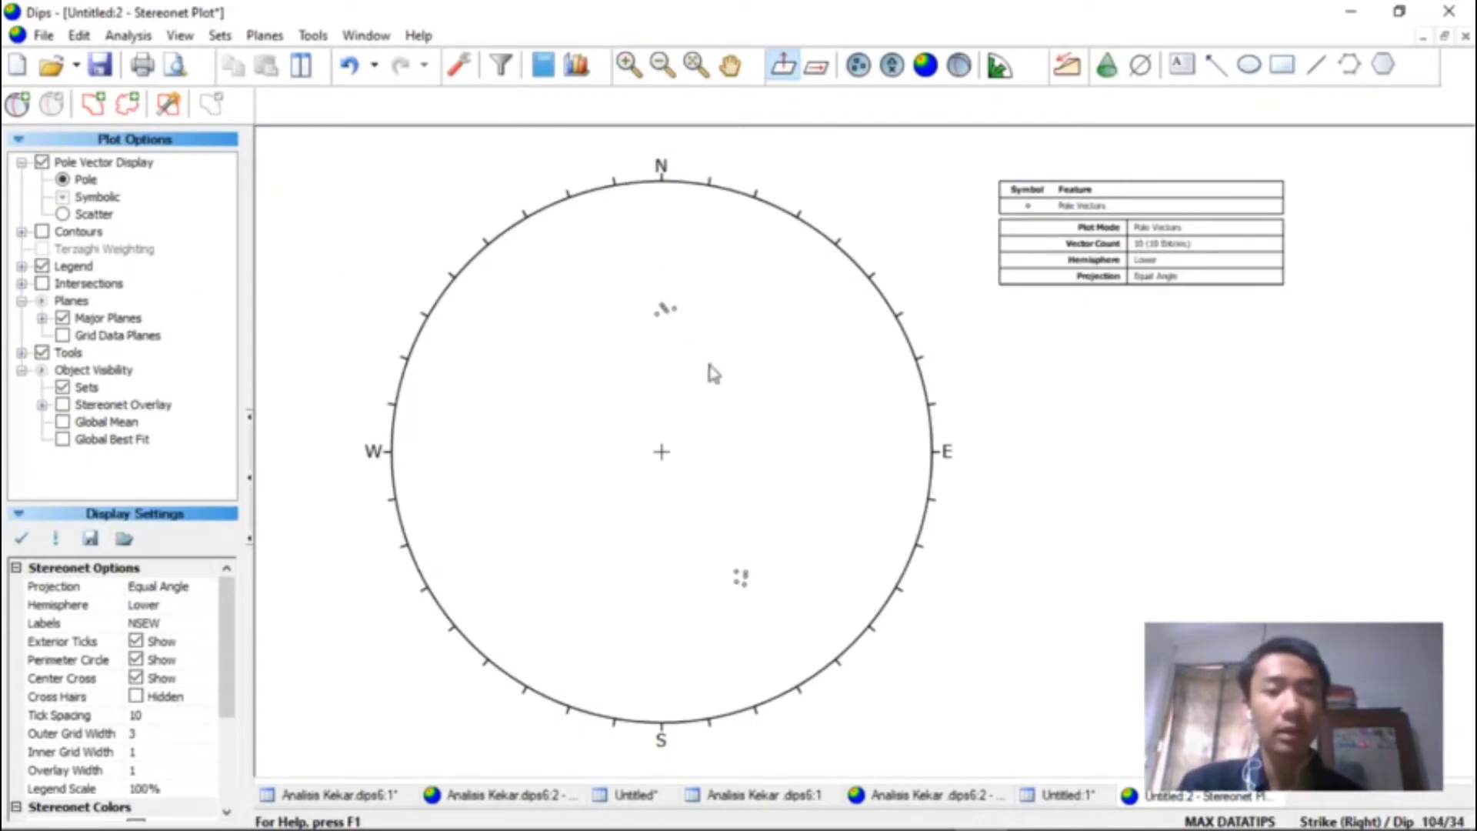
click(928, 66)
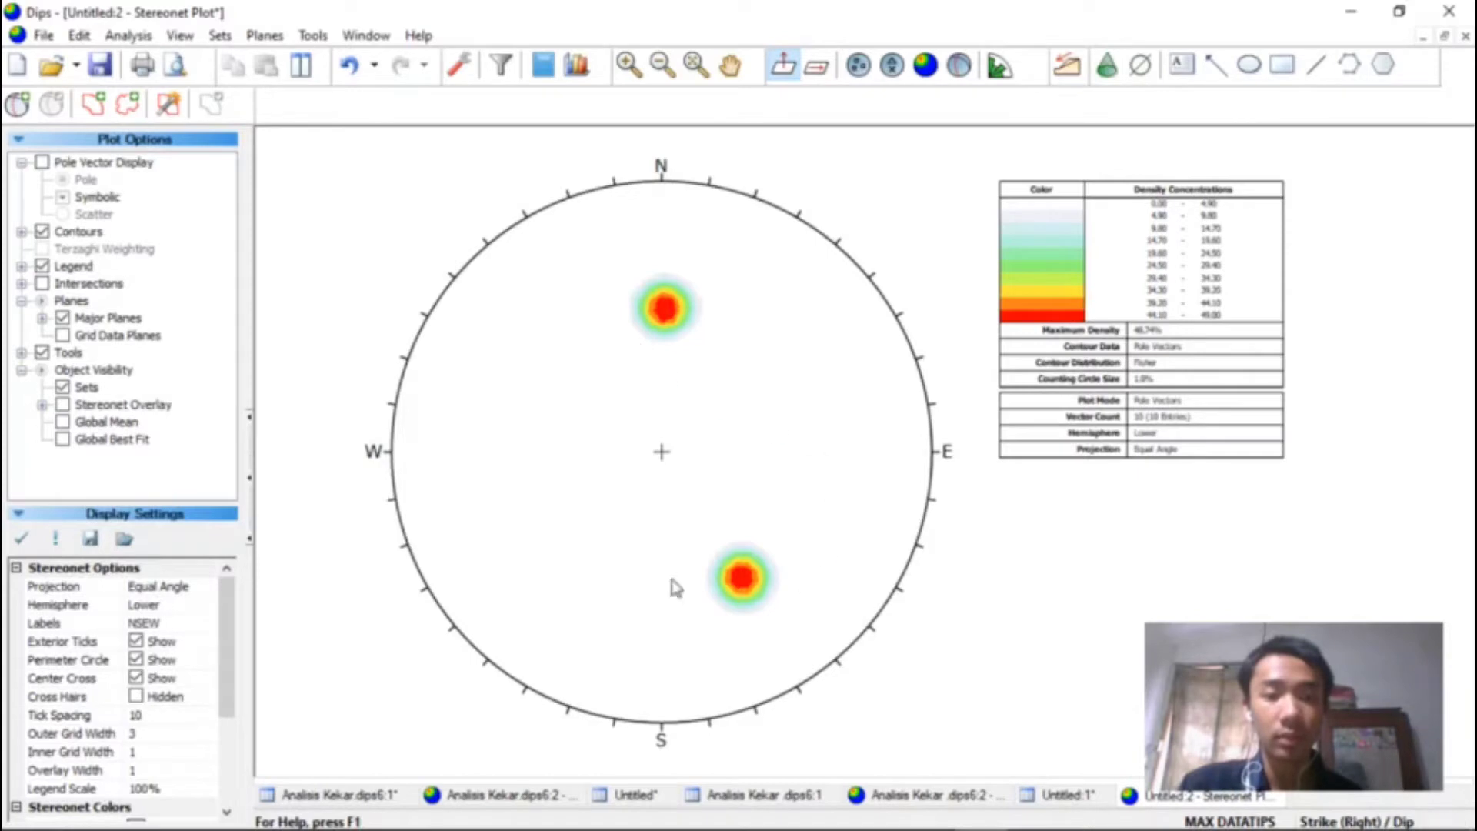
Add a user plane at the northern contour maximum (92/55), labelled Max 1, showing only its pole and label.
click(14, 106)
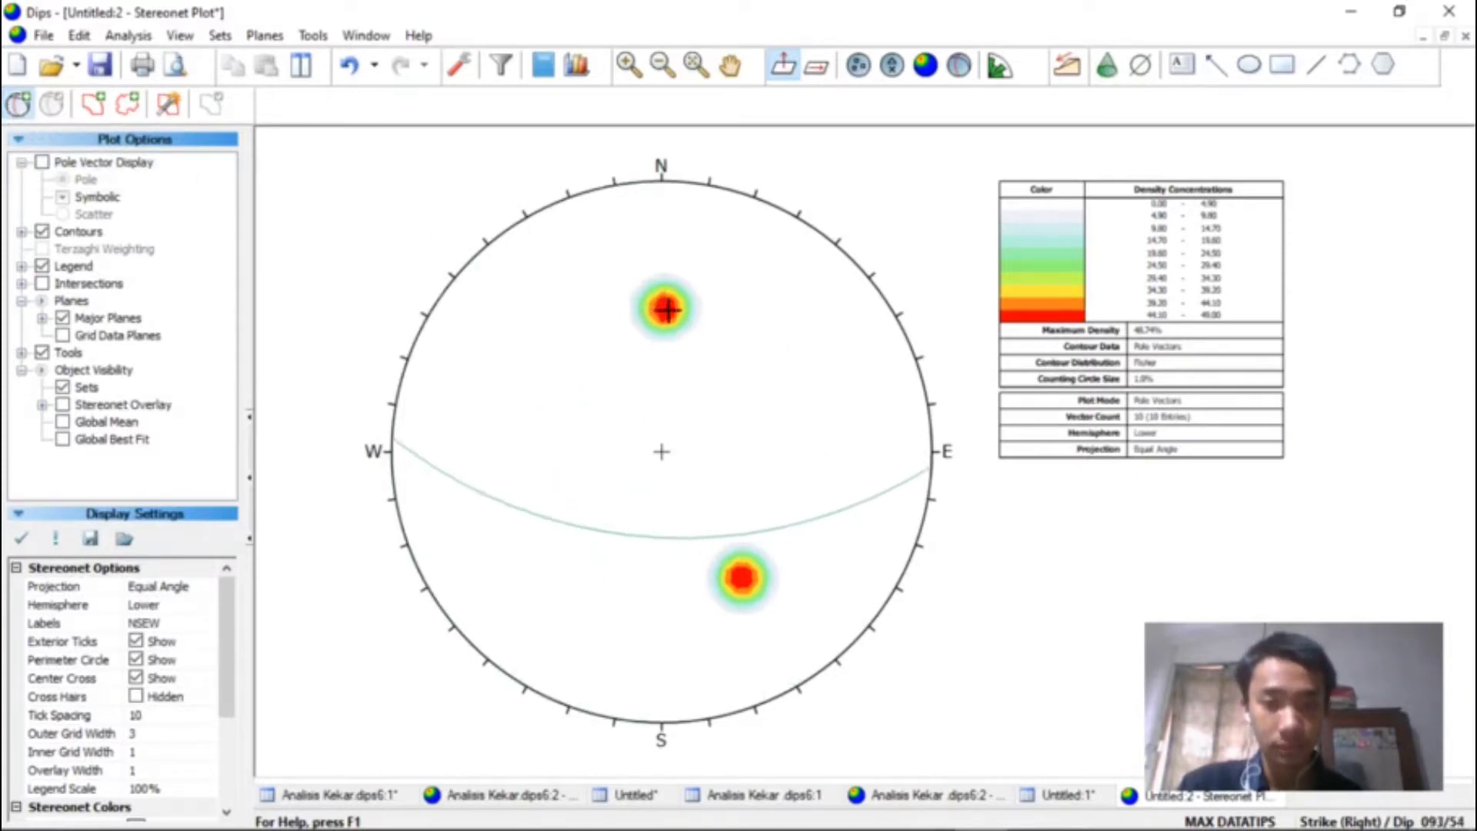
click(665, 309)
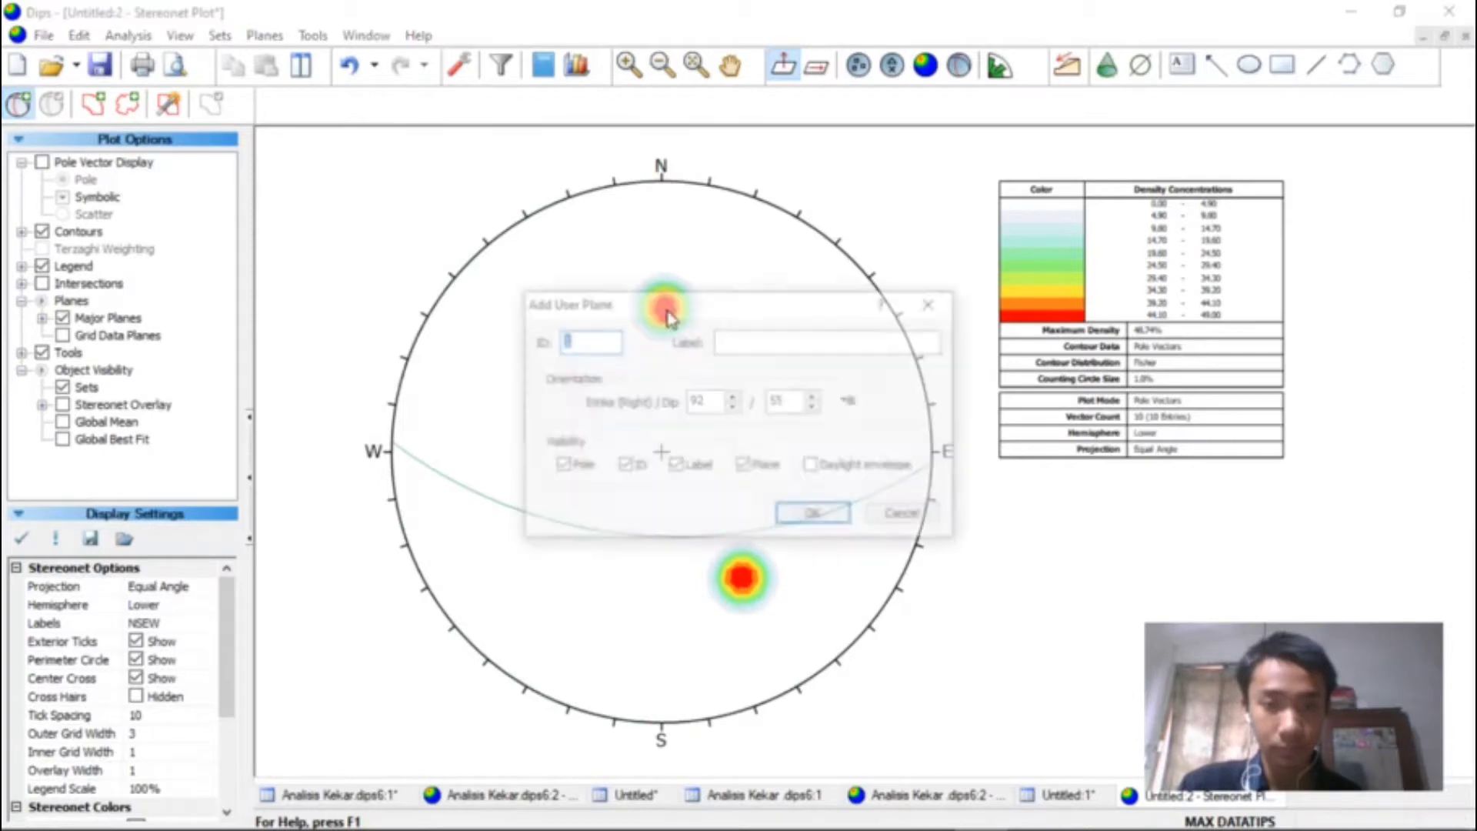
click(727, 341)
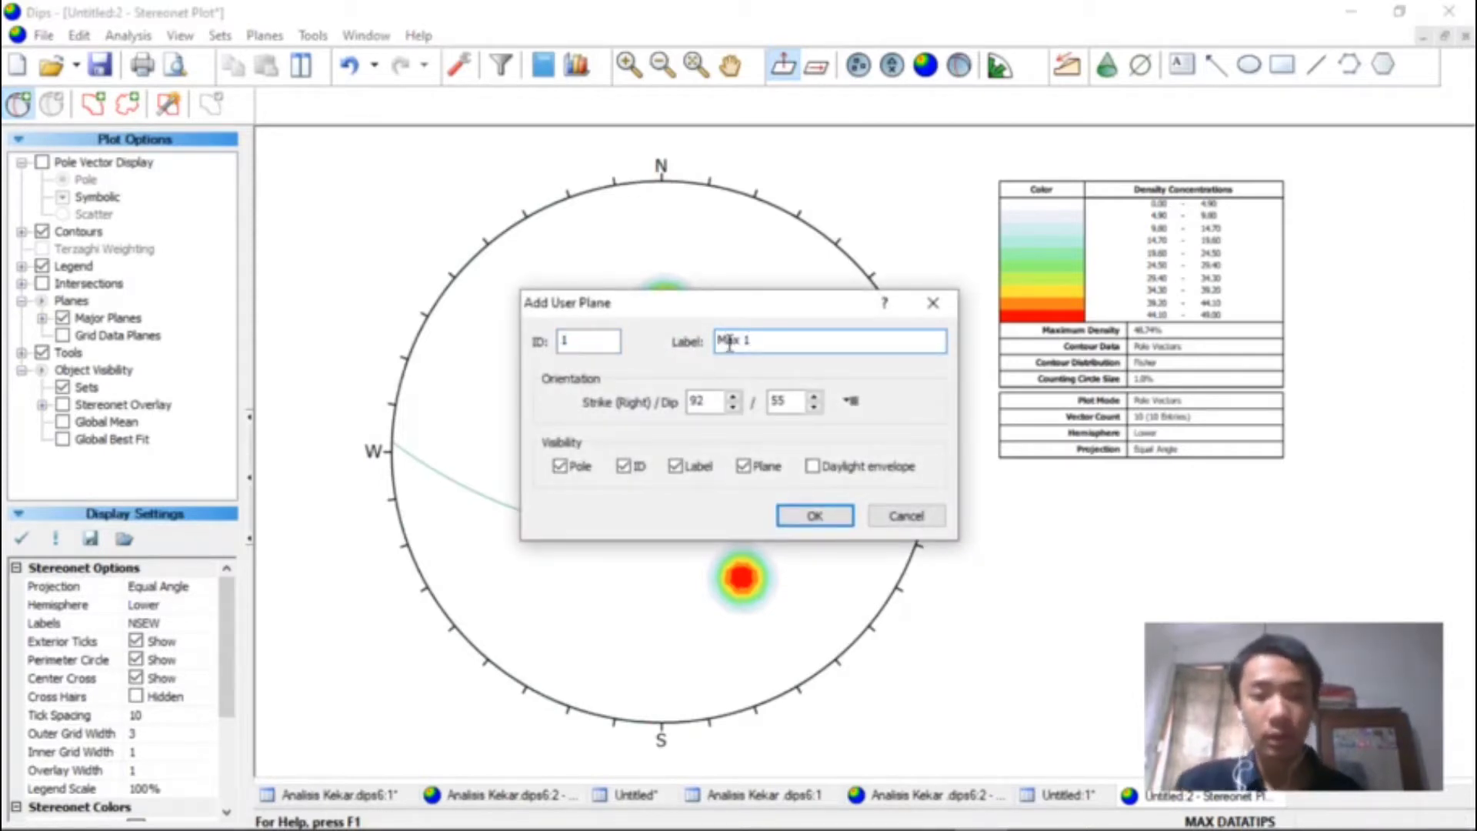
click(623, 466)
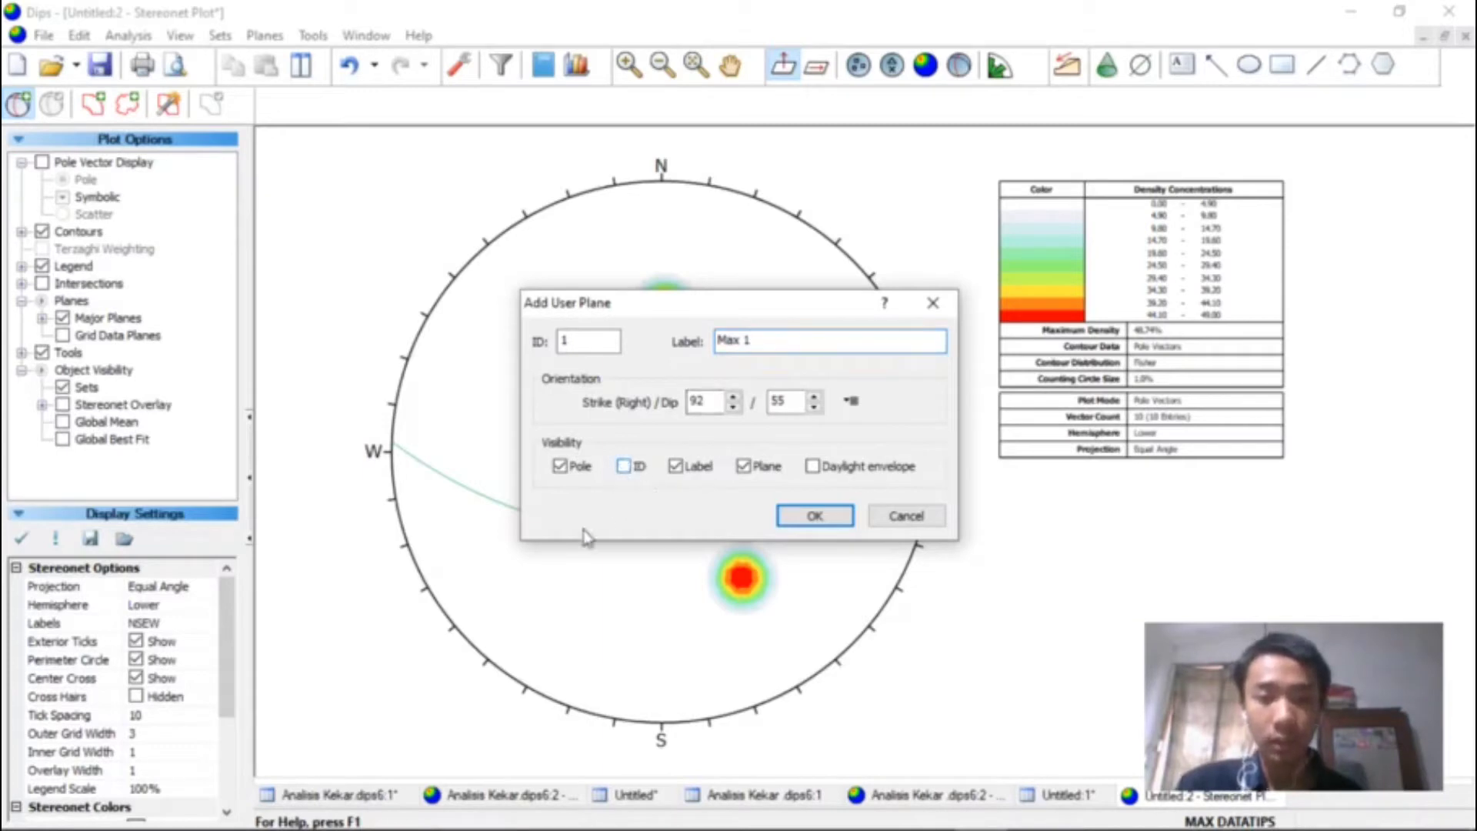
click(745, 468)
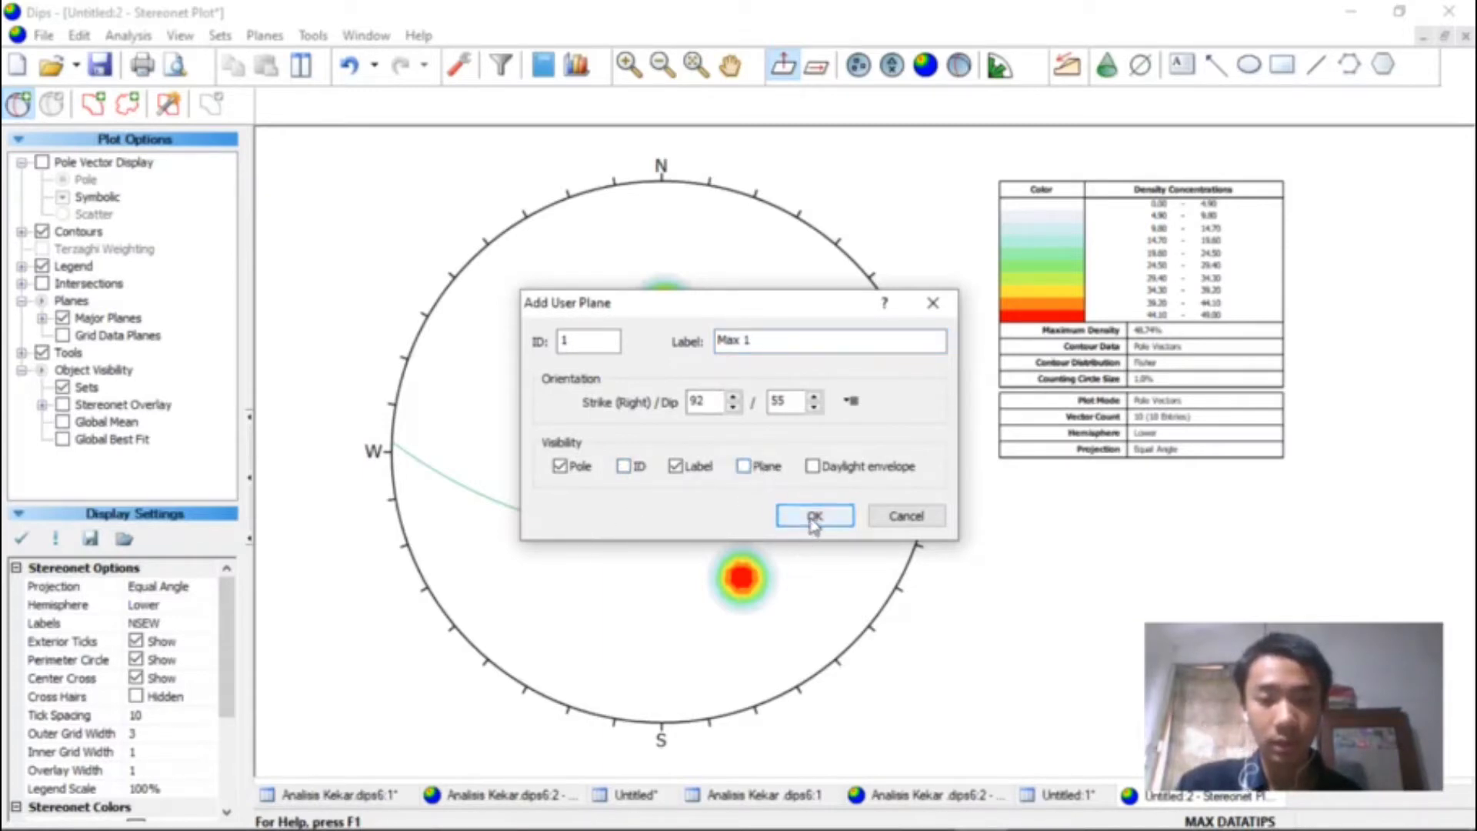
click(804, 517)
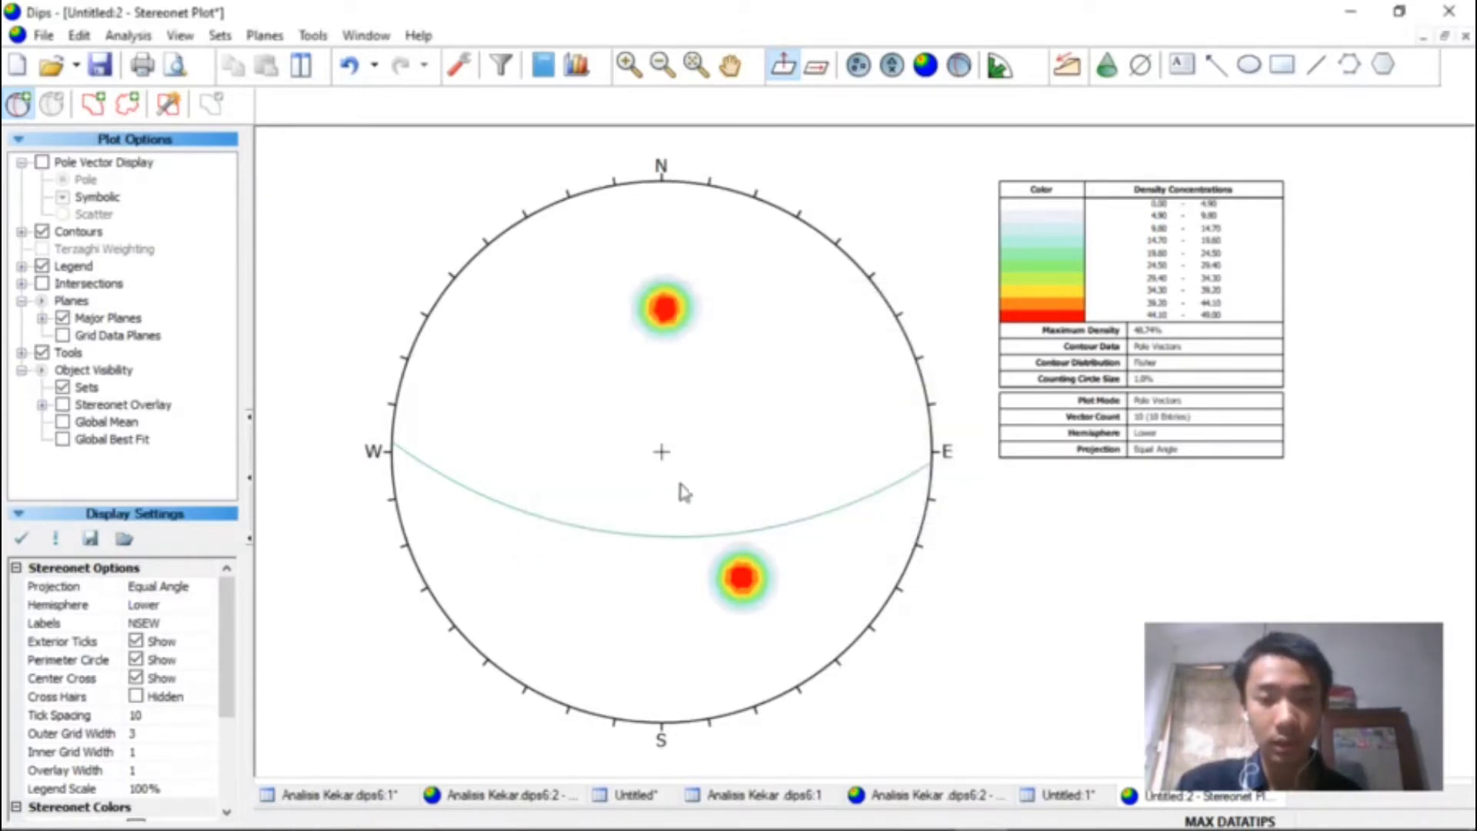
Add a user plane at the southern contour maximum (238/58), labelled Max 2, with only its pole and label shown.
click(17, 103)
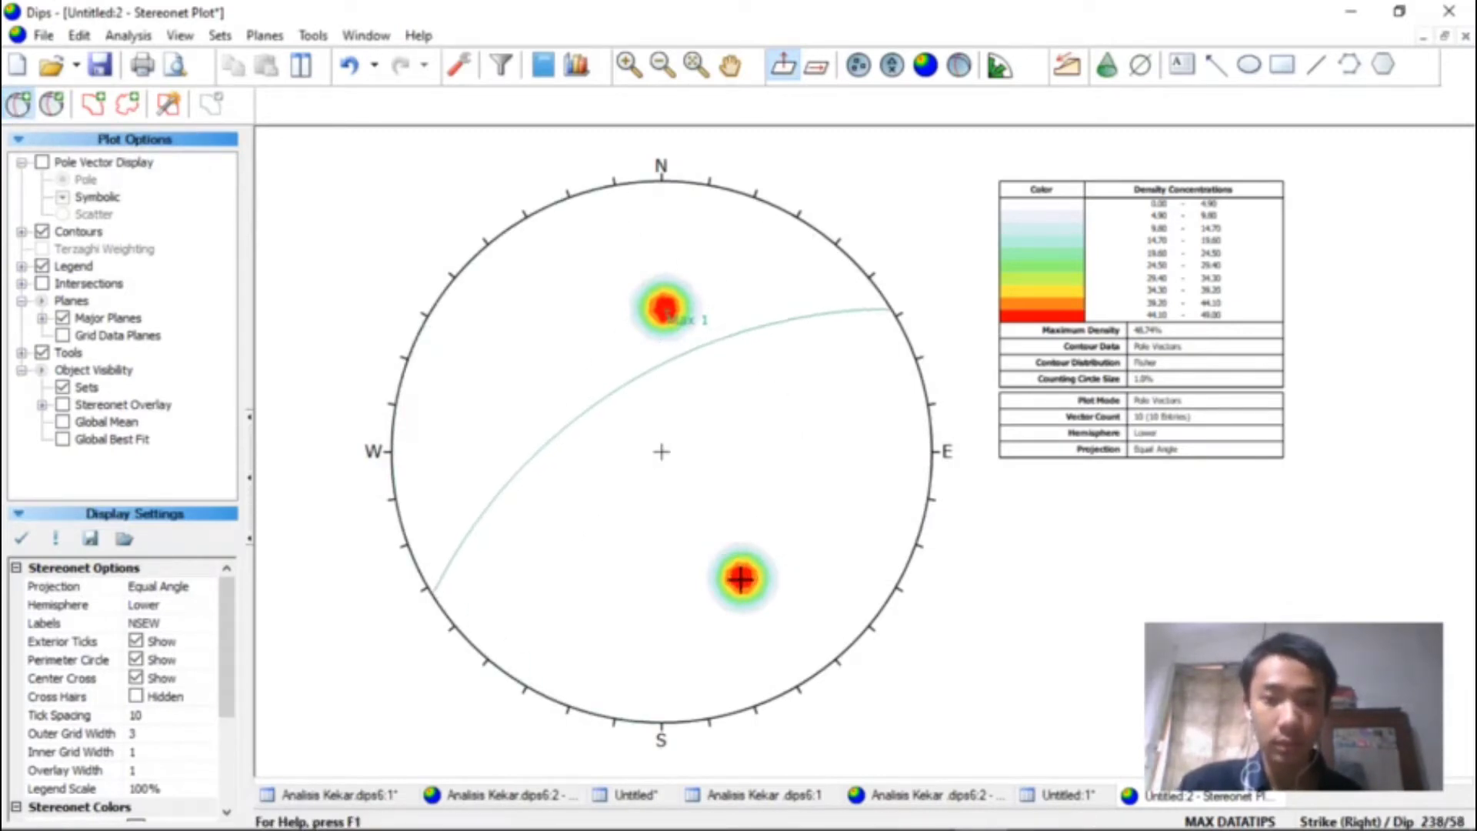
click(741, 579)
click(736, 339)
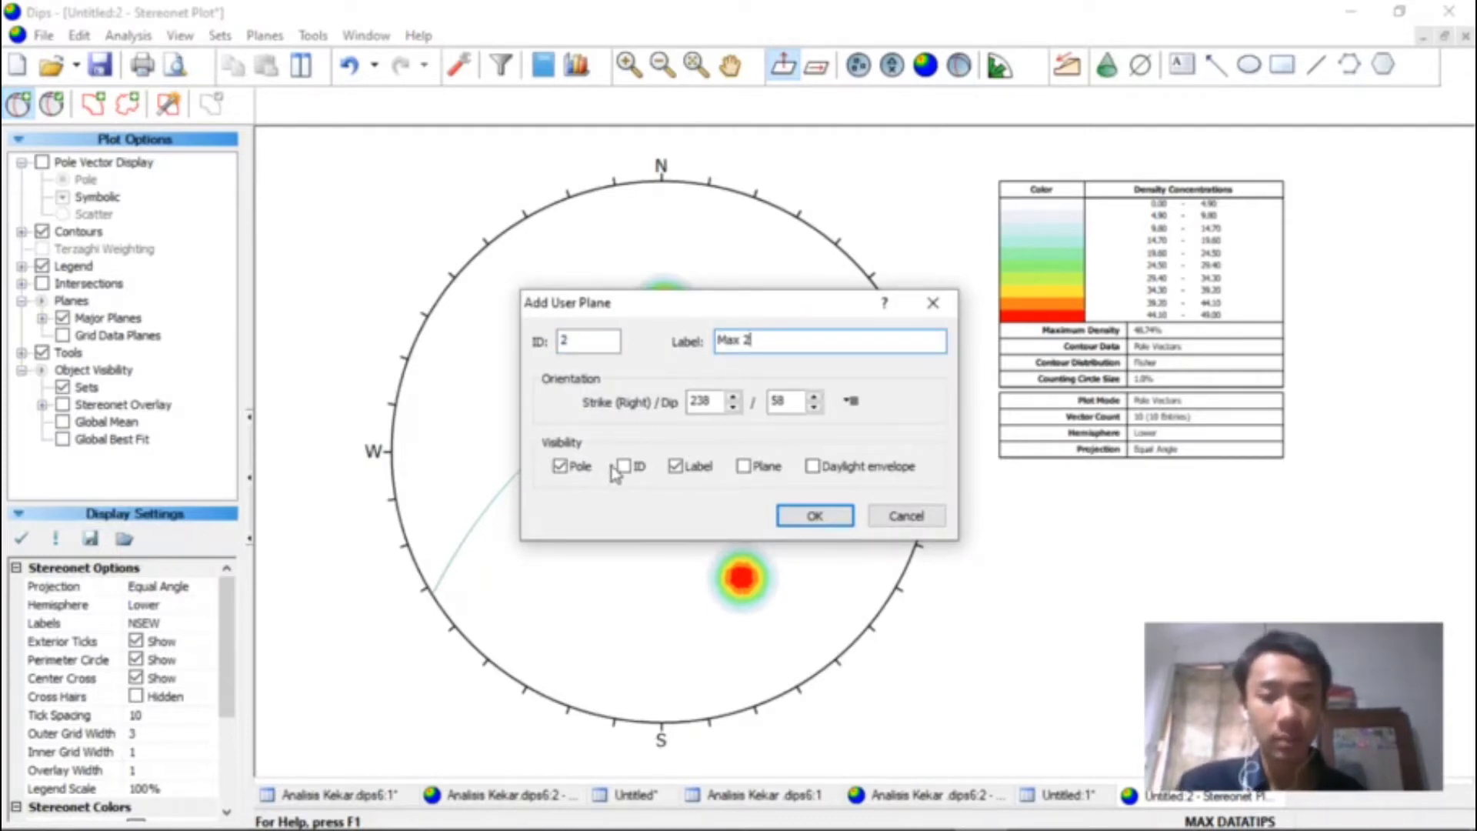
click(814, 515)
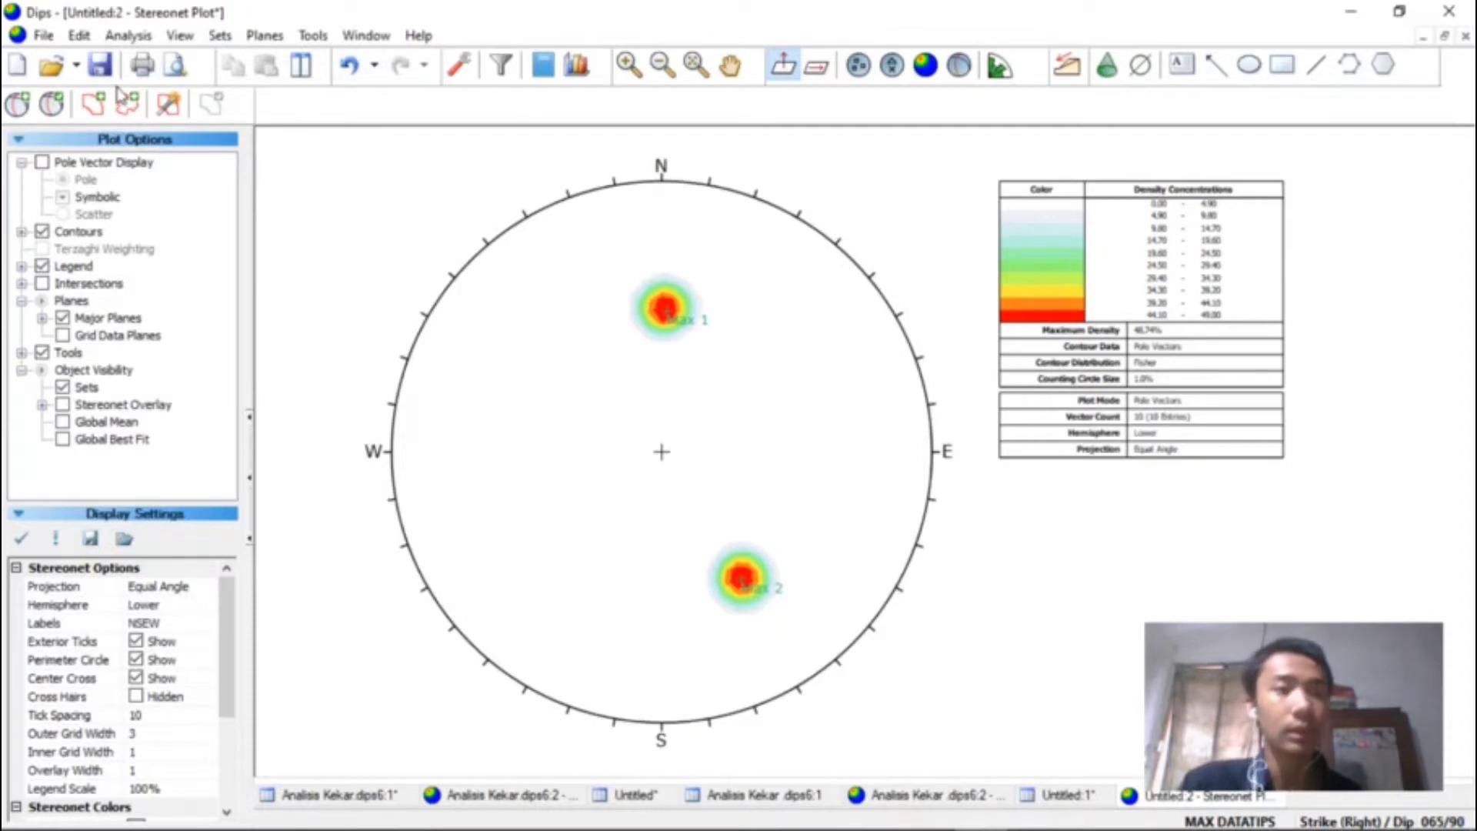
Add a pole labelled Sigma 2 at 343/66, where its great circle passes through both Max 1 and Max 2.
click(17, 103)
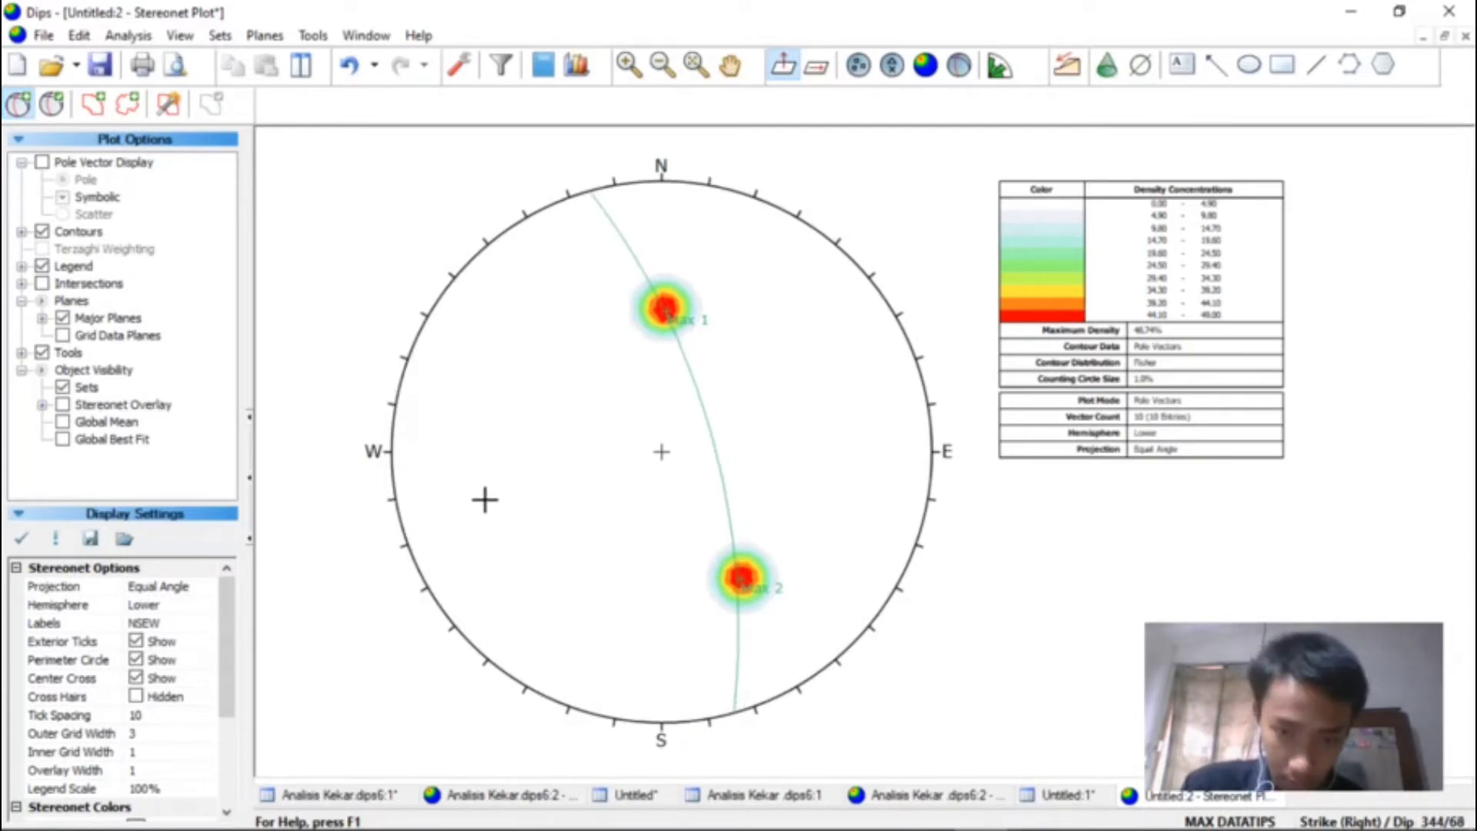
scroll(486, 500, up, 1)
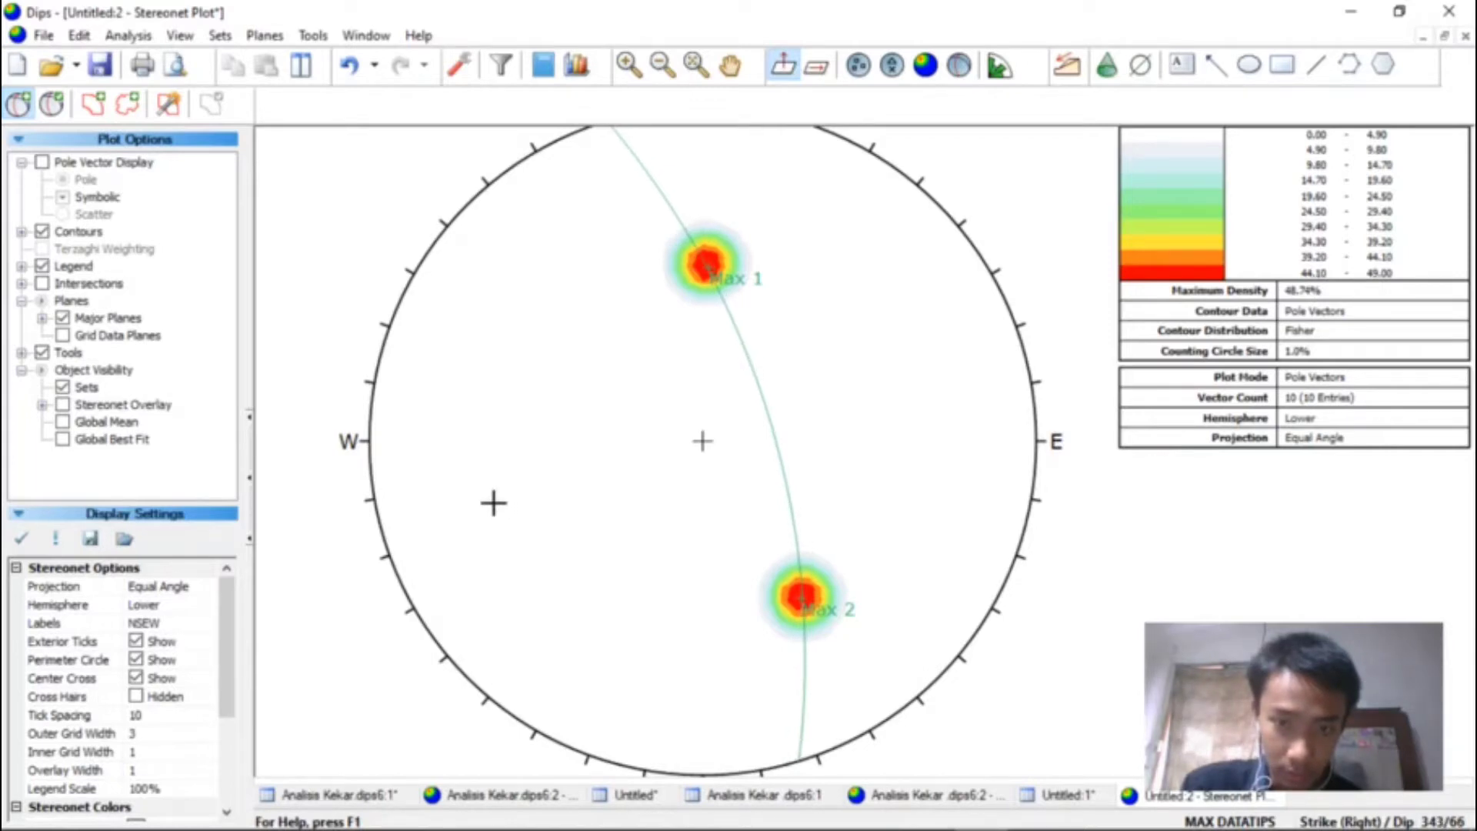
click(493, 503)
click(750, 339)
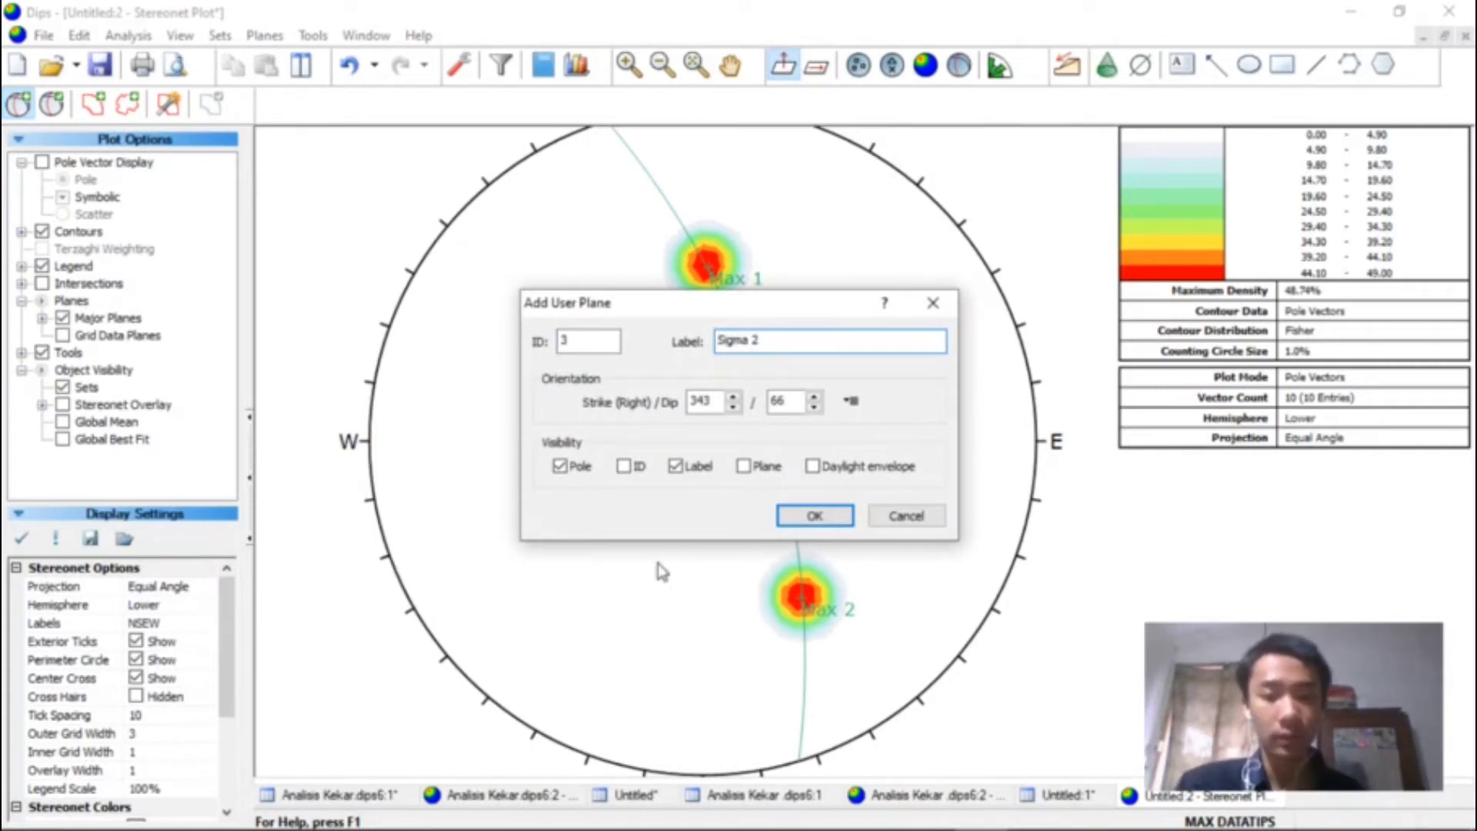
click(786, 517)
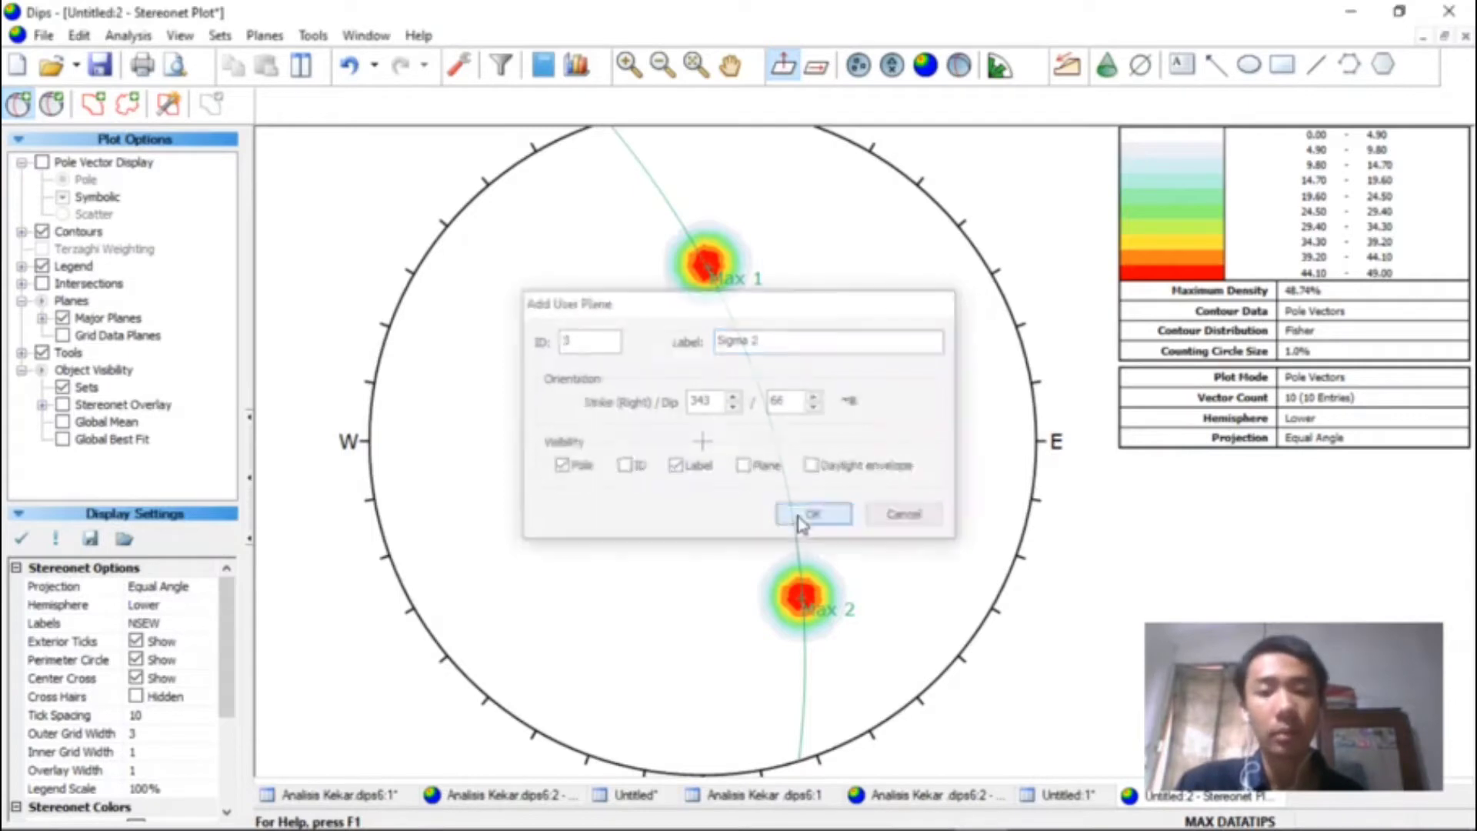
click(17, 103)
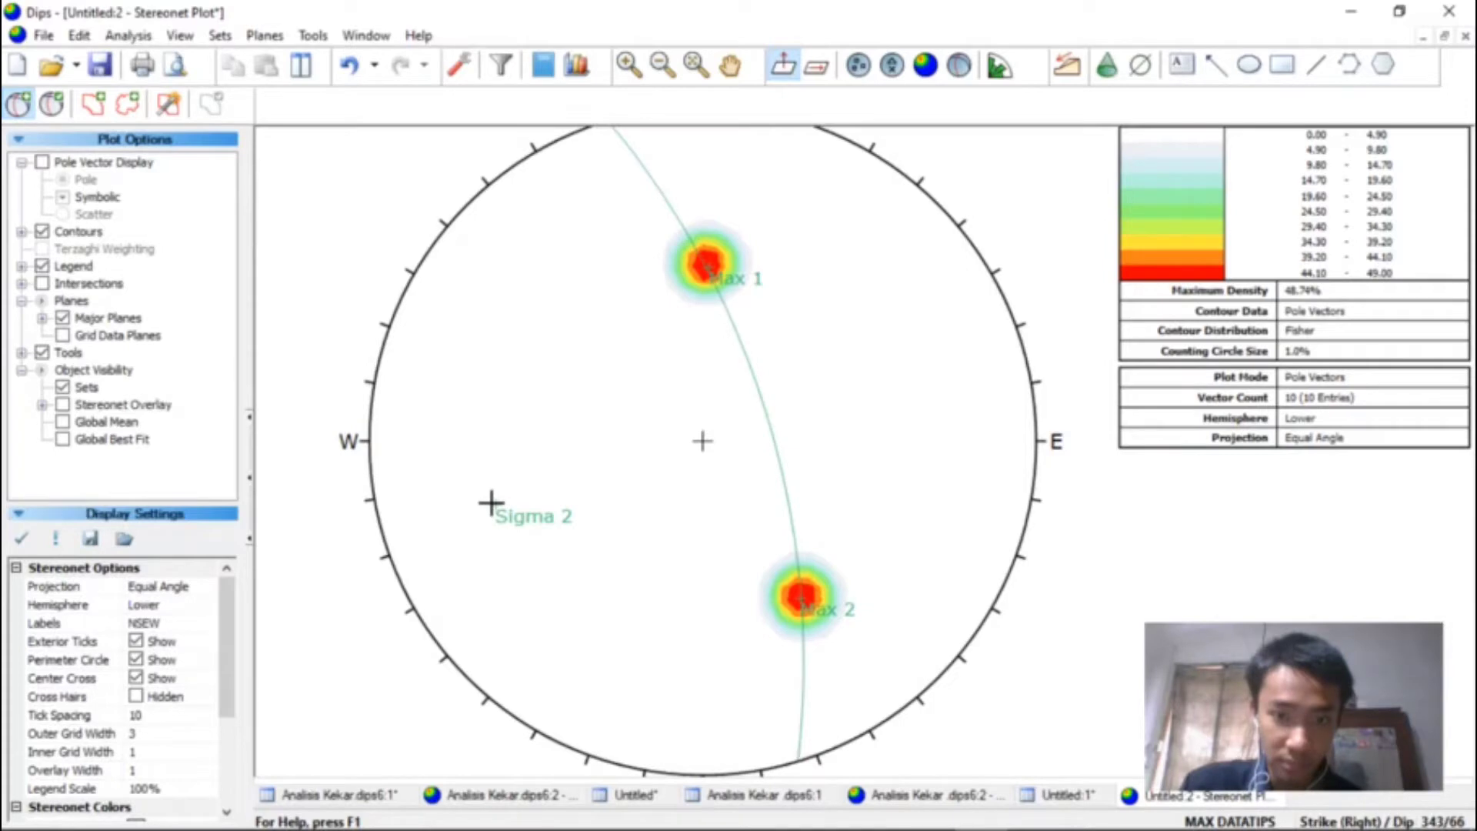
click(493, 507)
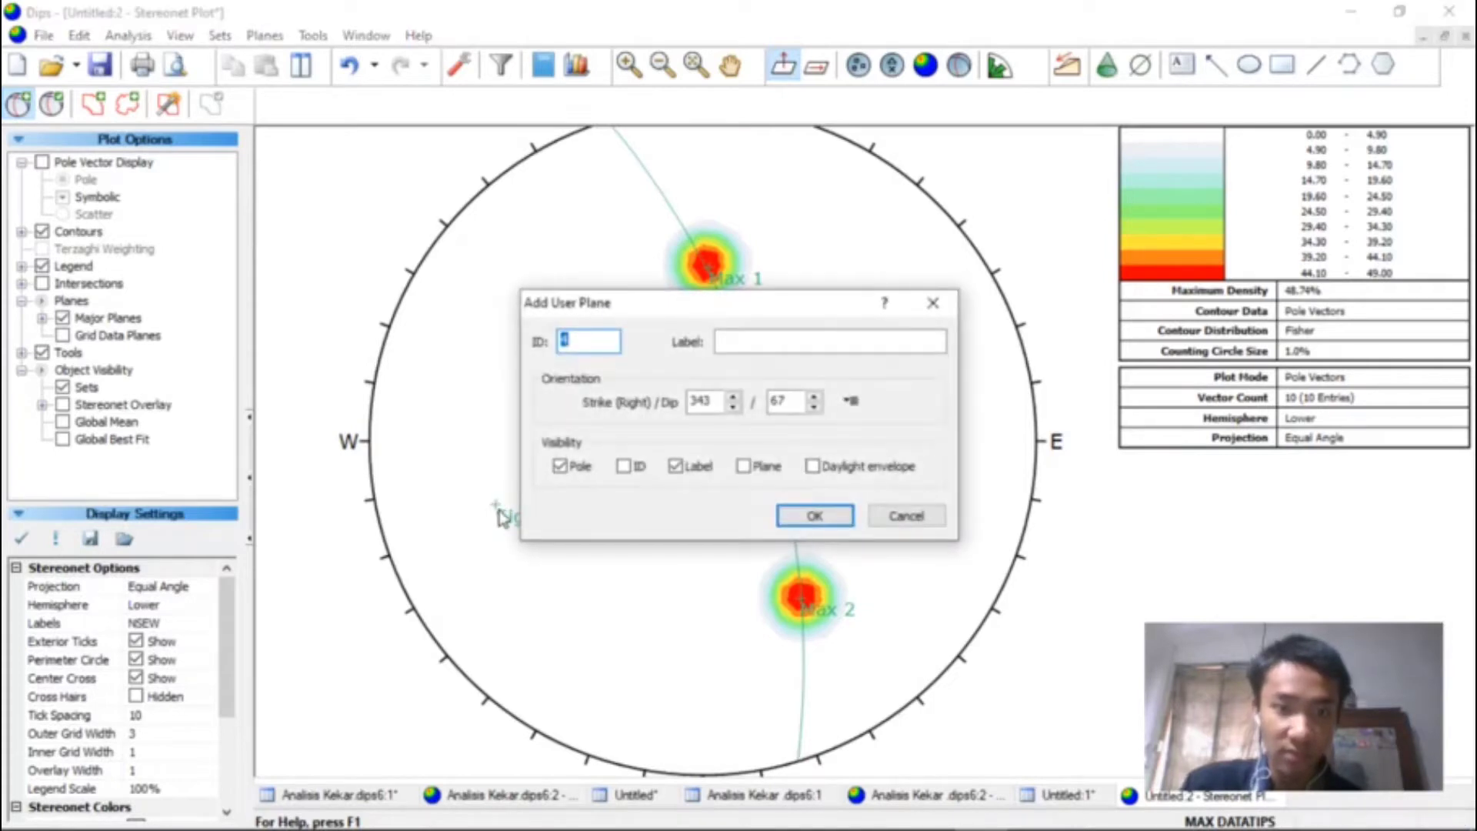
click(927, 308)
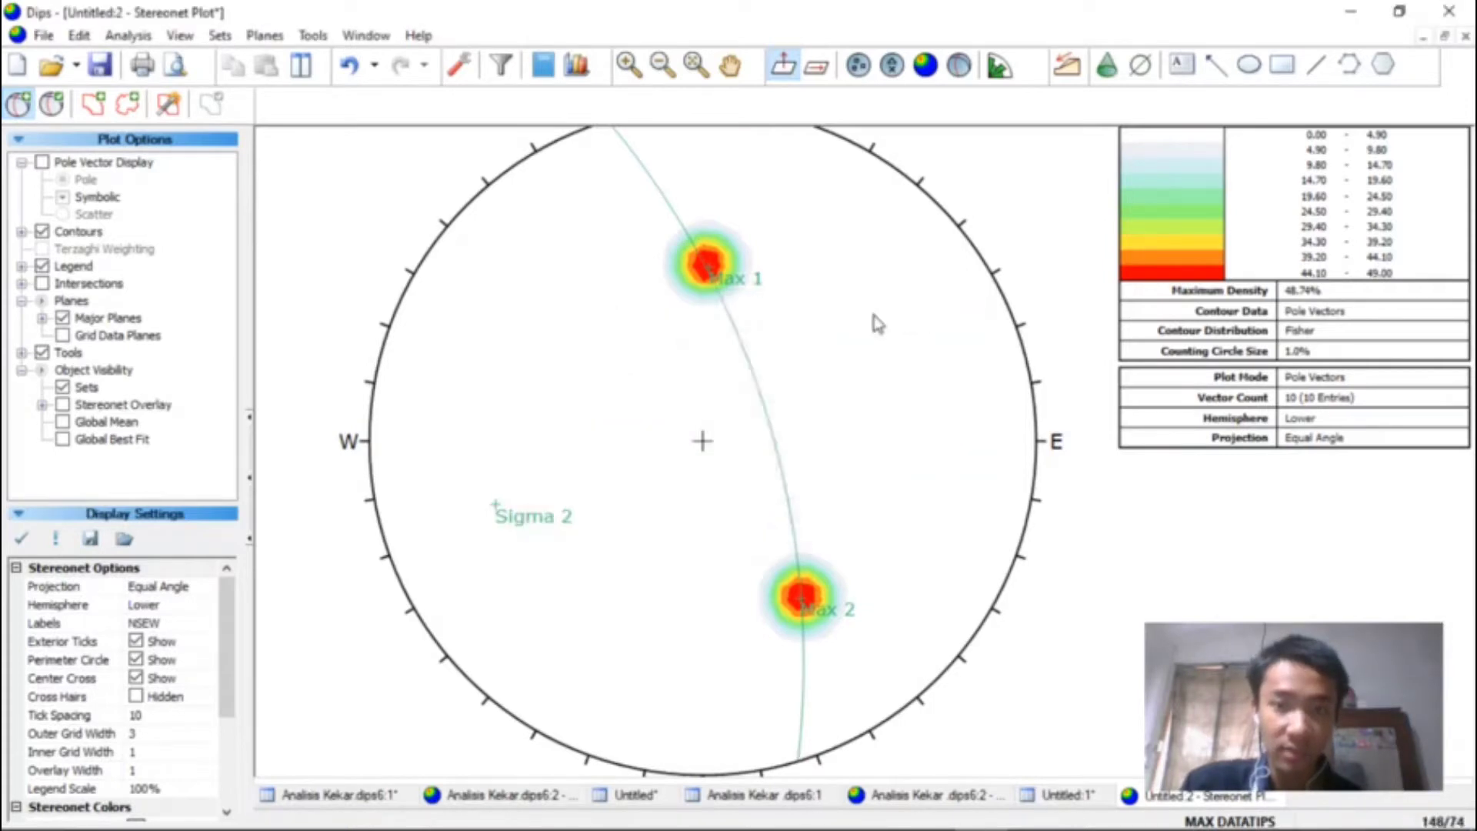
Add a user plane on the Sigma 2 pole at 343/66, labelled Gridlle Plane, showing the plane and label but not the pole.
click(21, 106)
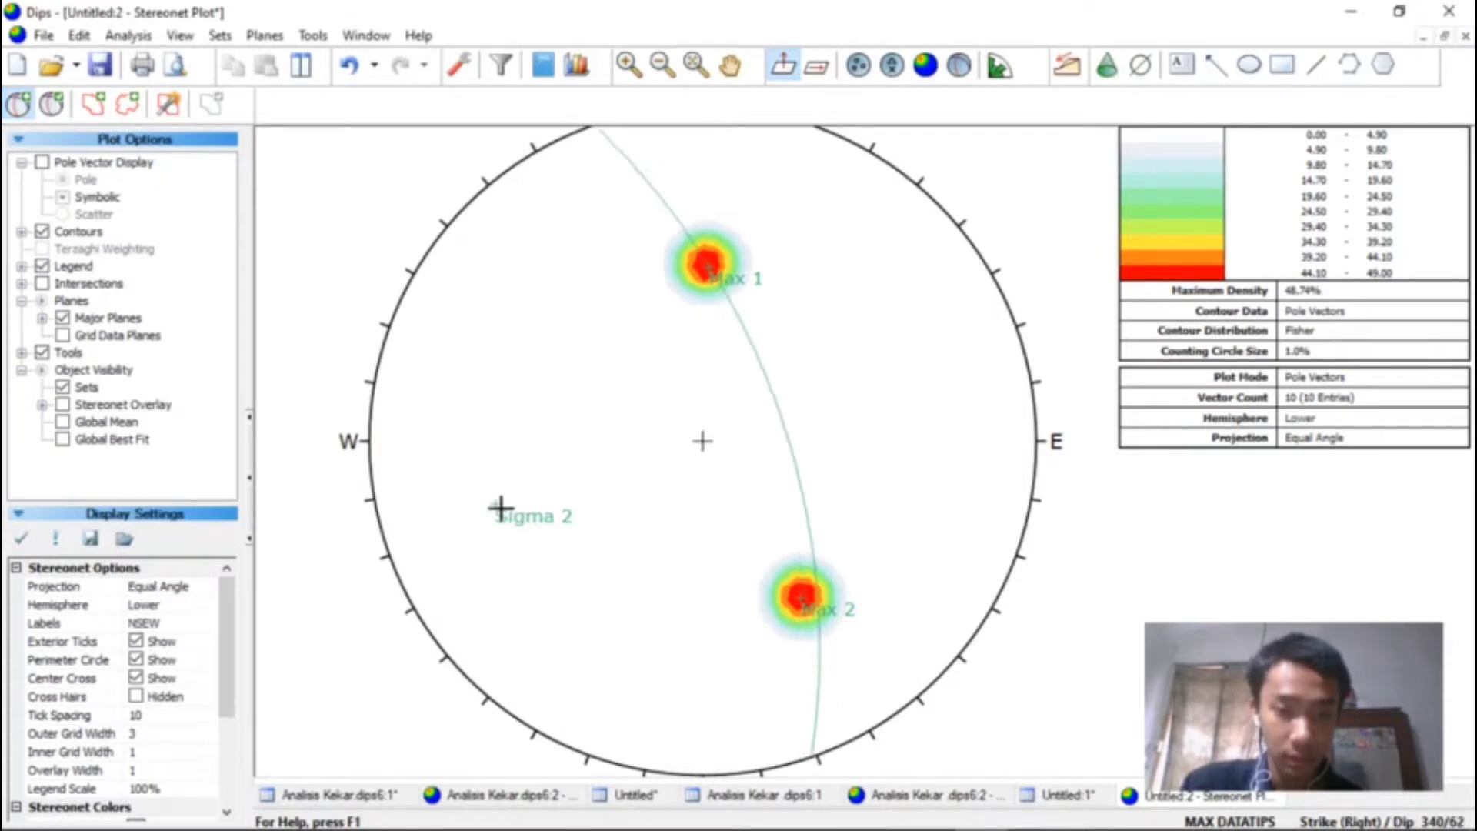
scroll(496, 506, up, 3)
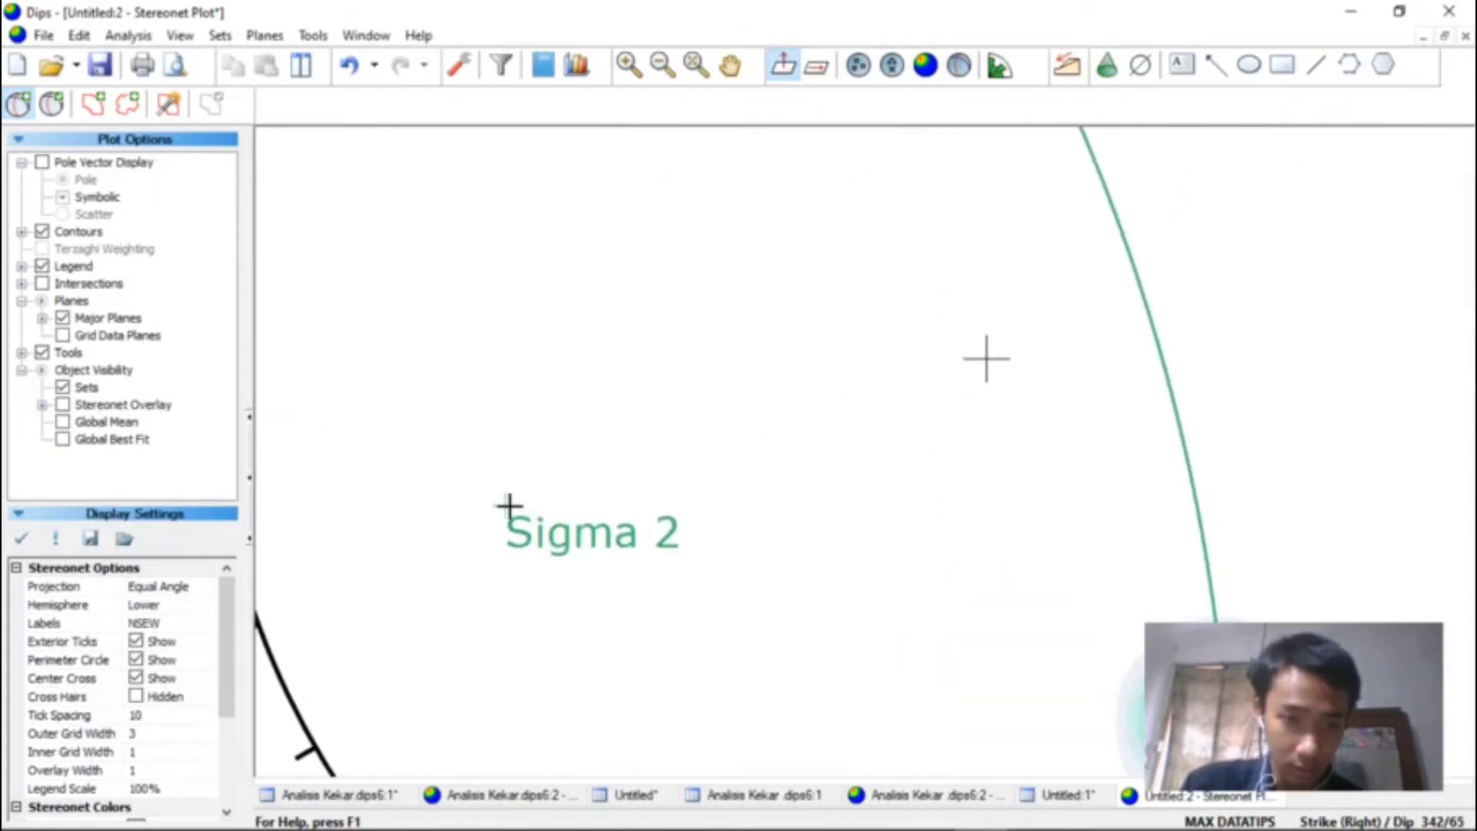
click(505, 504)
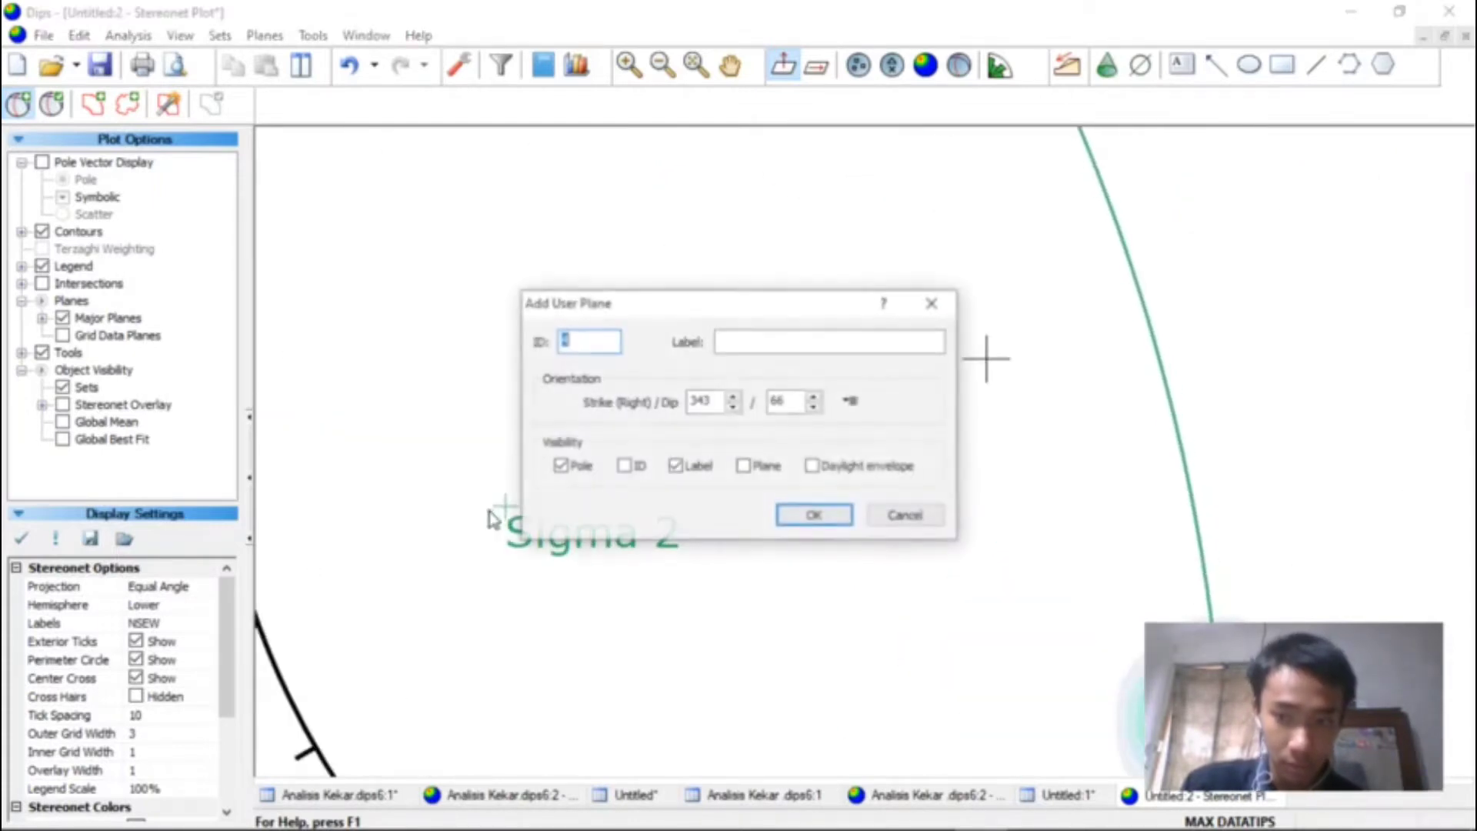
click(736, 347)
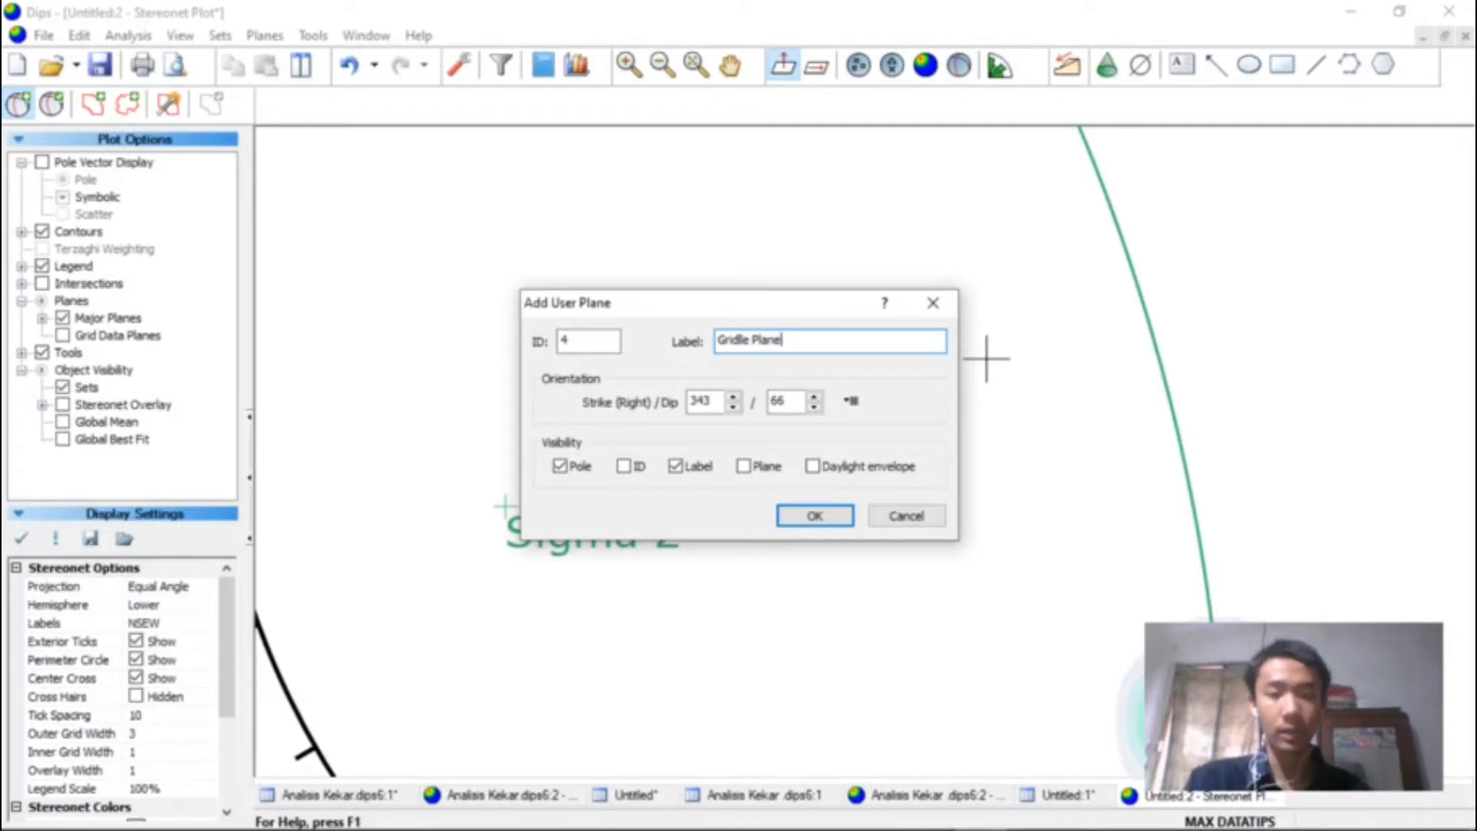
click(744, 467)
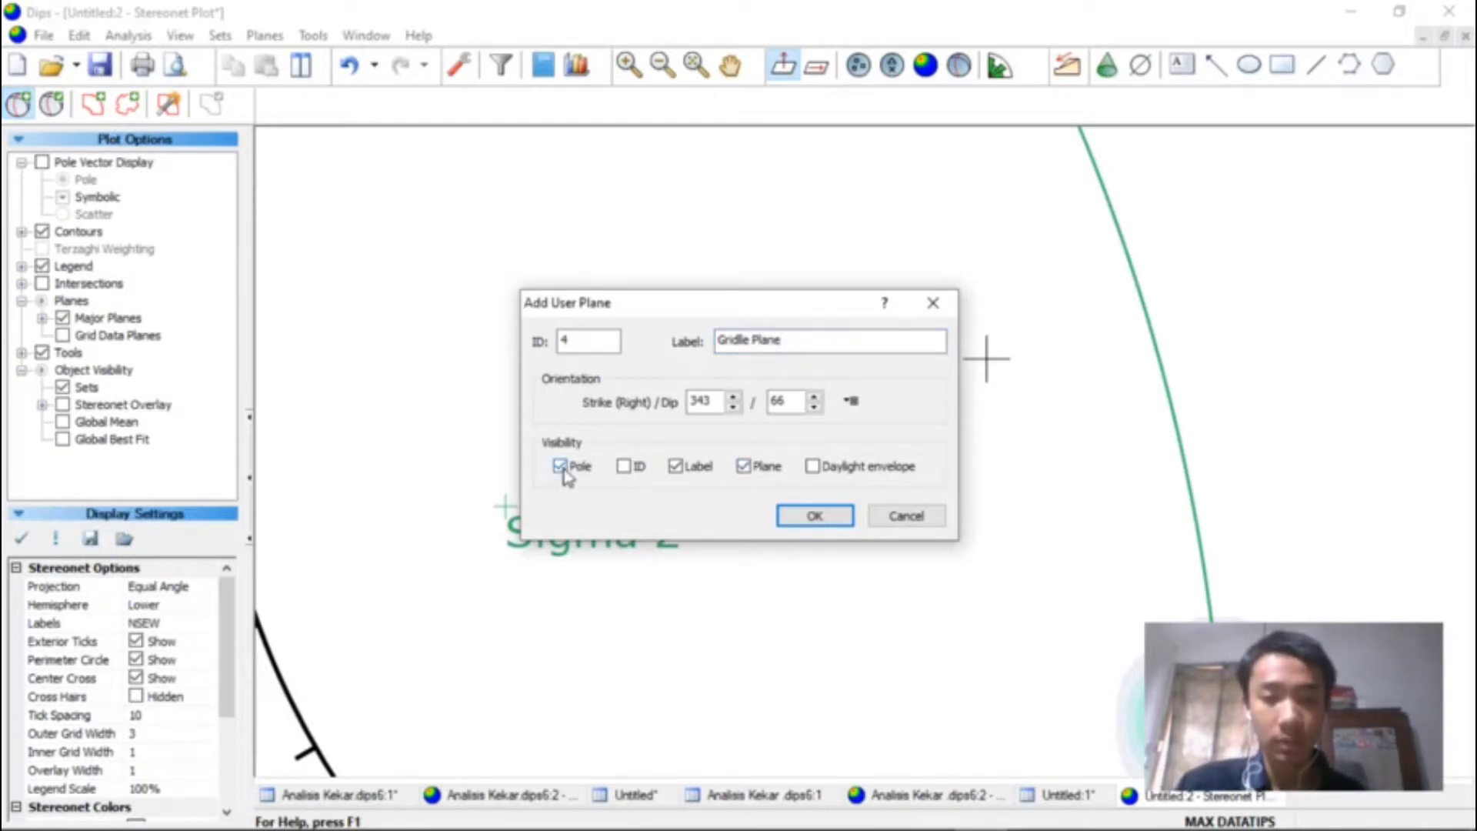
click(562, 469)
click(847, 514)
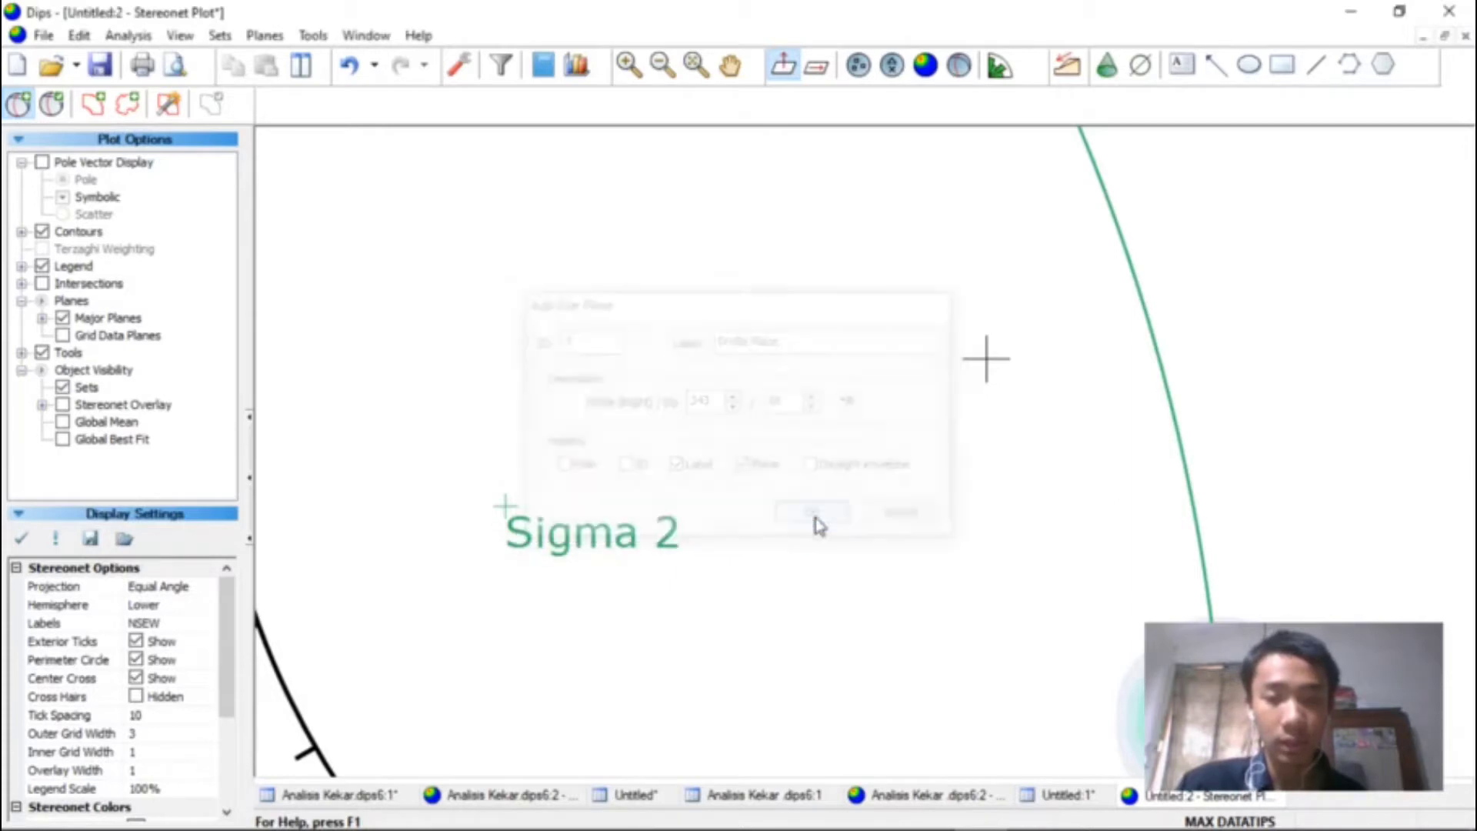
Measure the angle between the Max 1 and Max 2 poles.
scroll(1131, 490, down, 2)
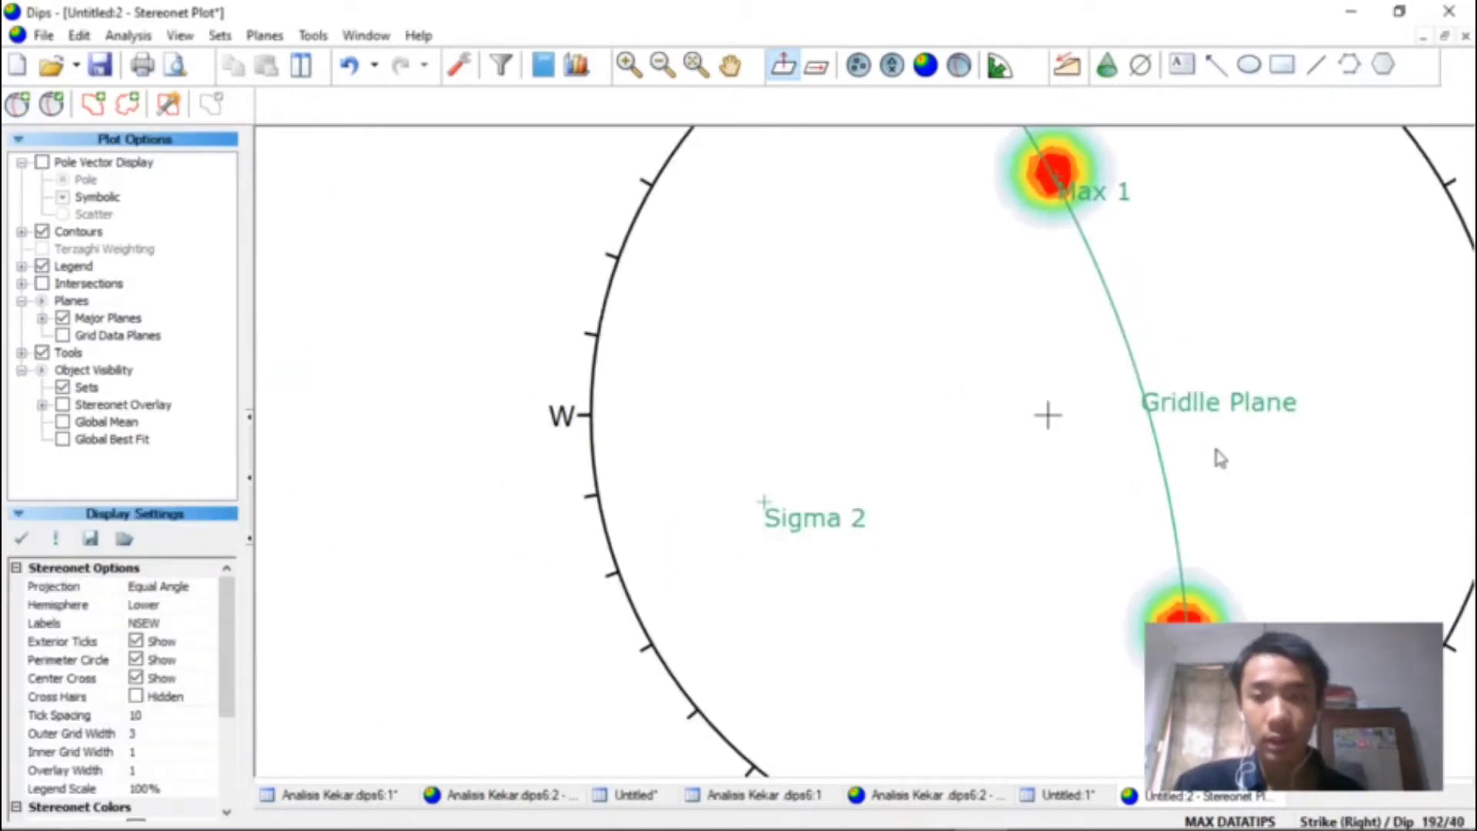
click(731, 65)
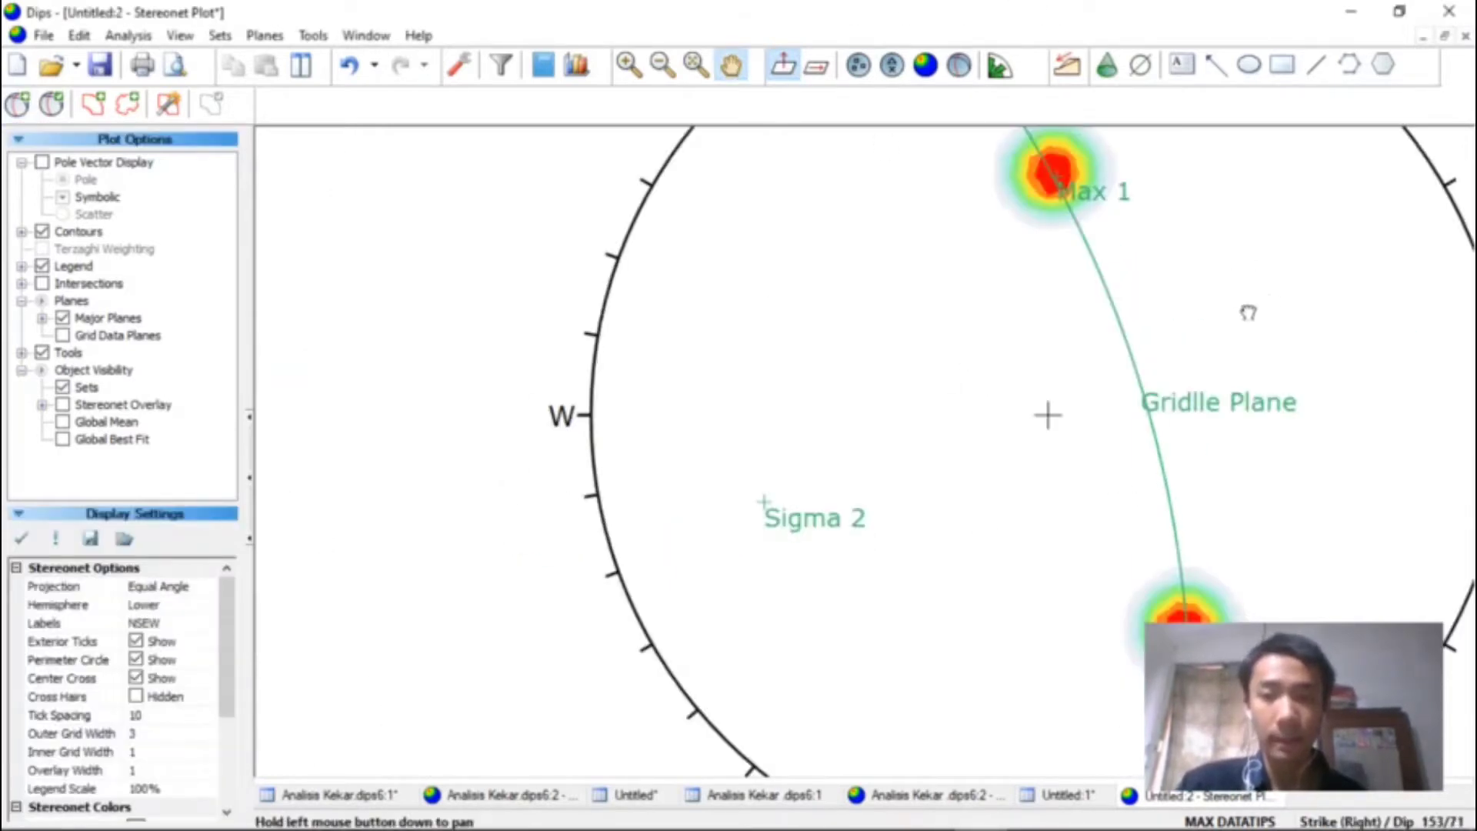
drag(1246, 313, 1114, 383)
scroll(1114, 382, up, 2)
scroll(1111, 372, down, 3)
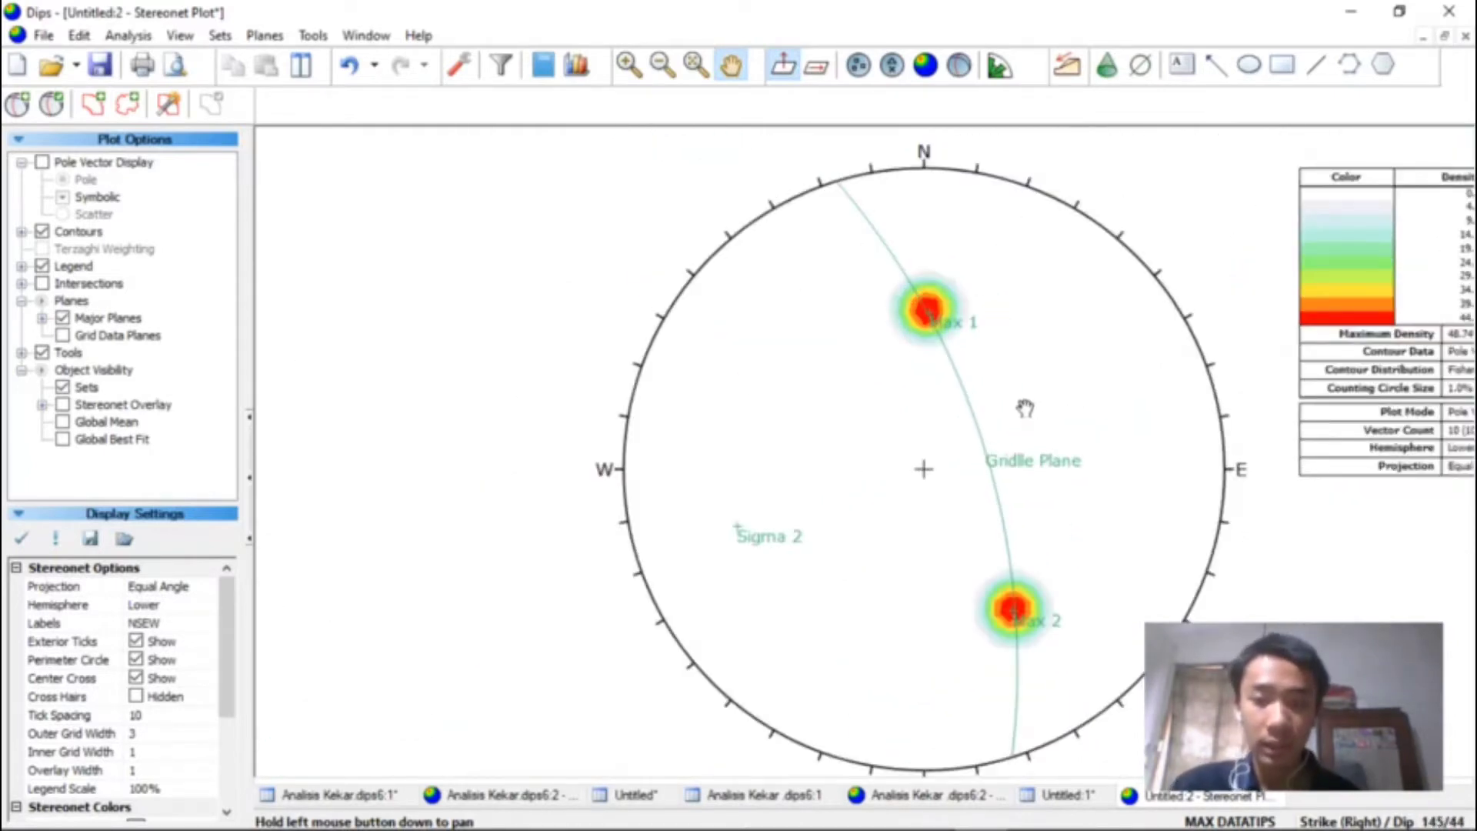
scroll(1025, 405, up, 1)
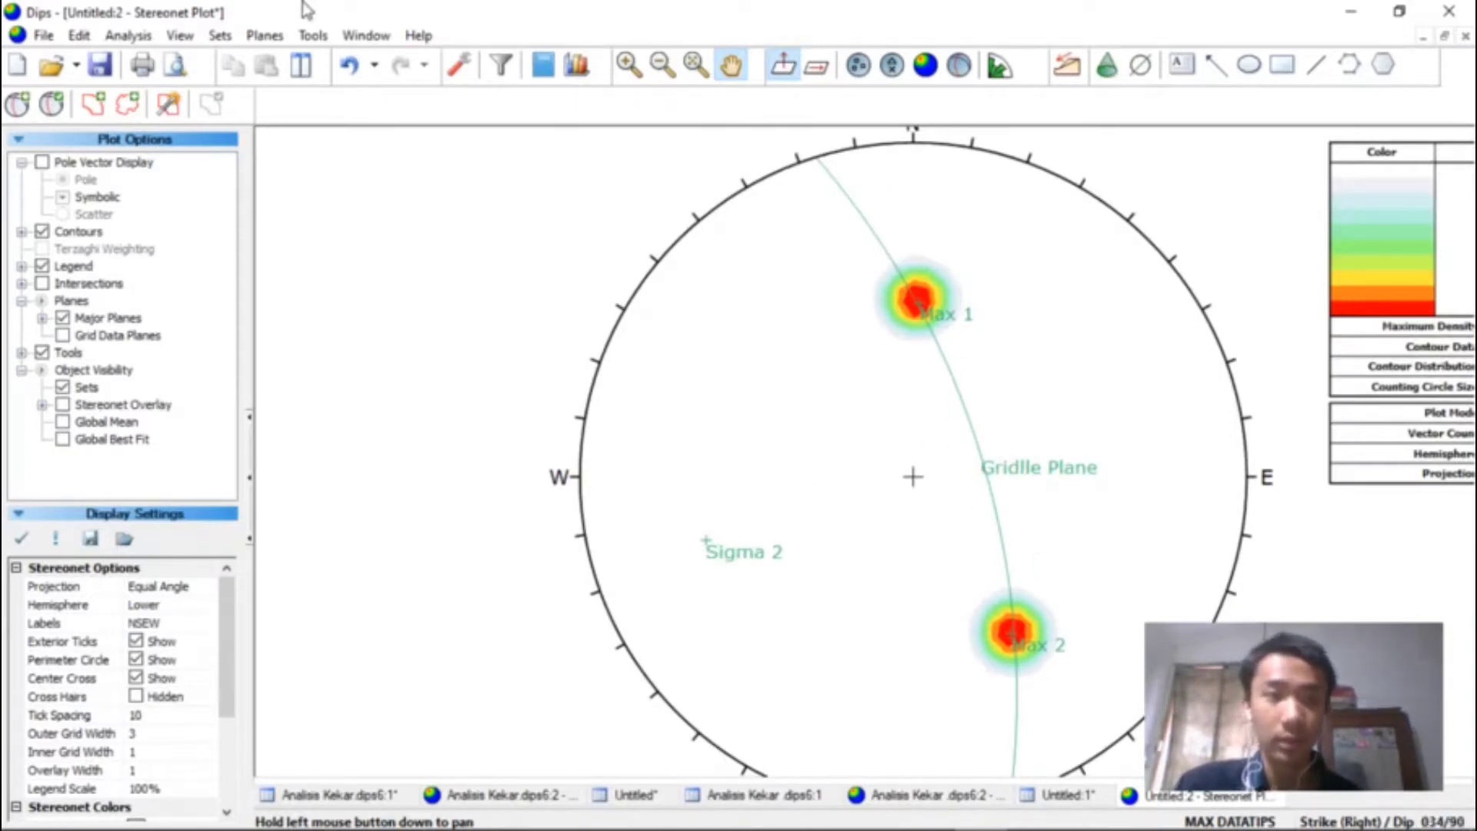
click(312, 35)
click(378, 372)
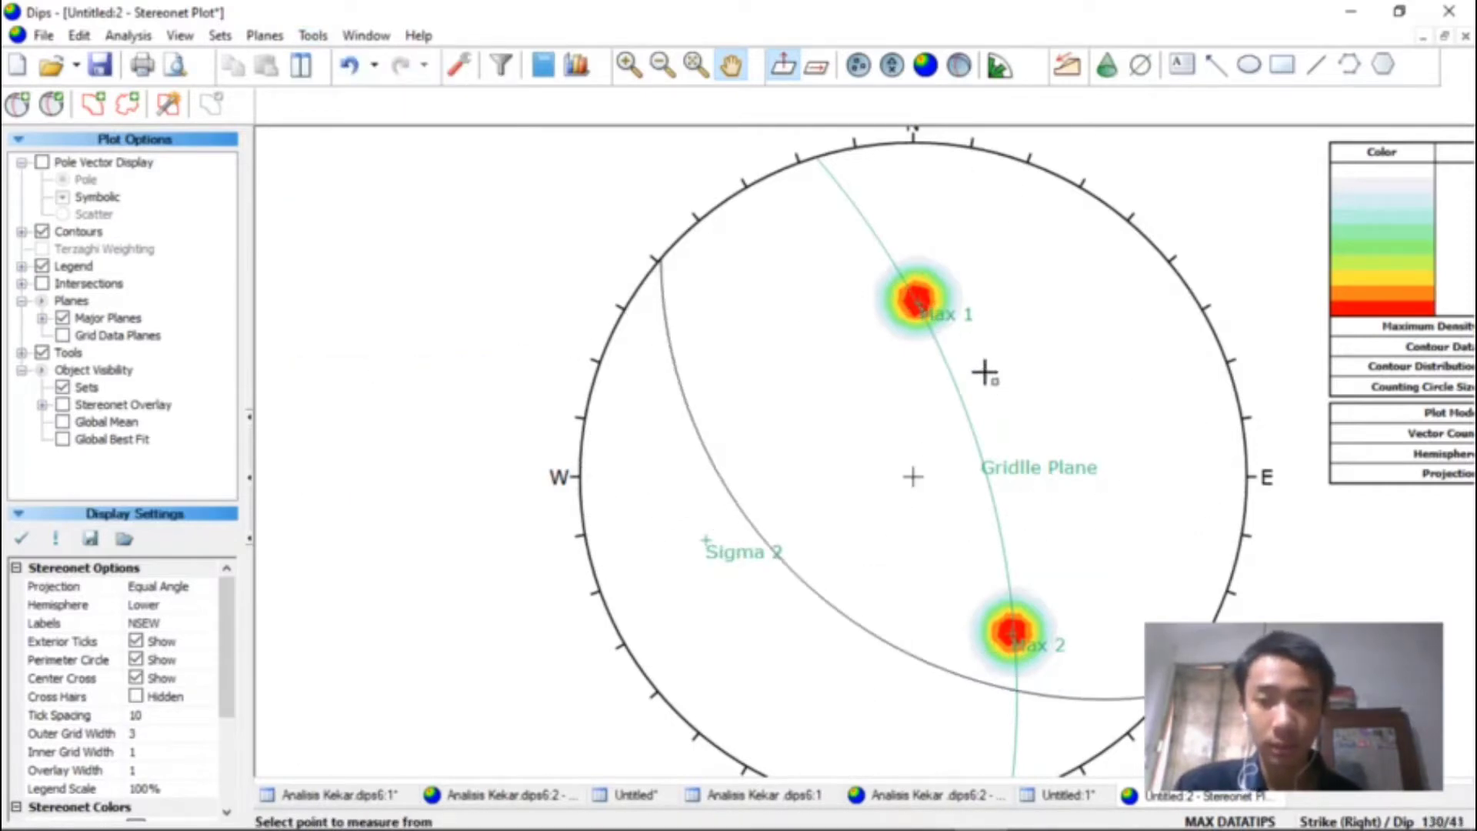
scroll(988, 370, up, 2)
click(881, 266)
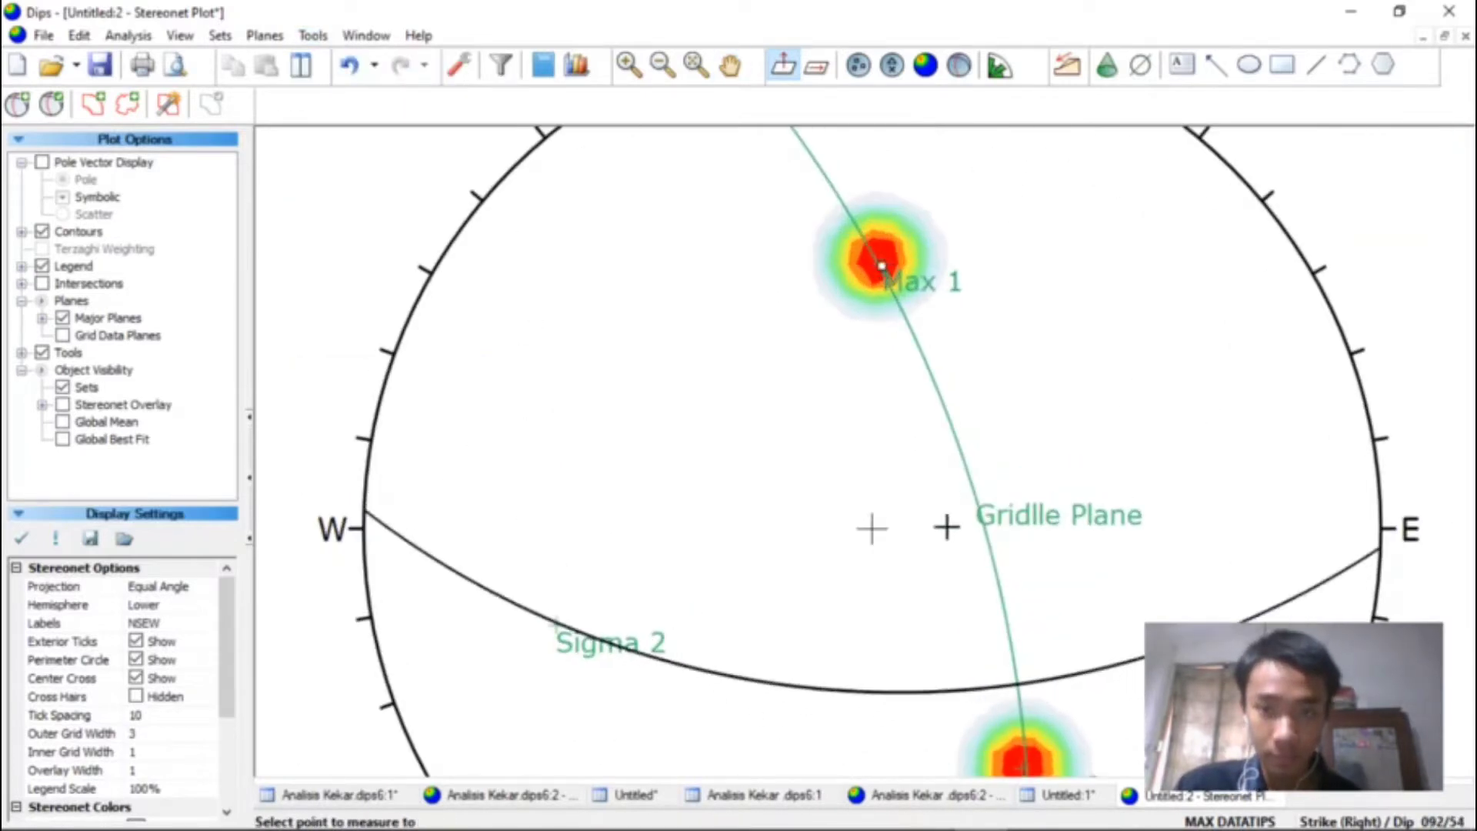
scroll(1035, 742, down, 2)
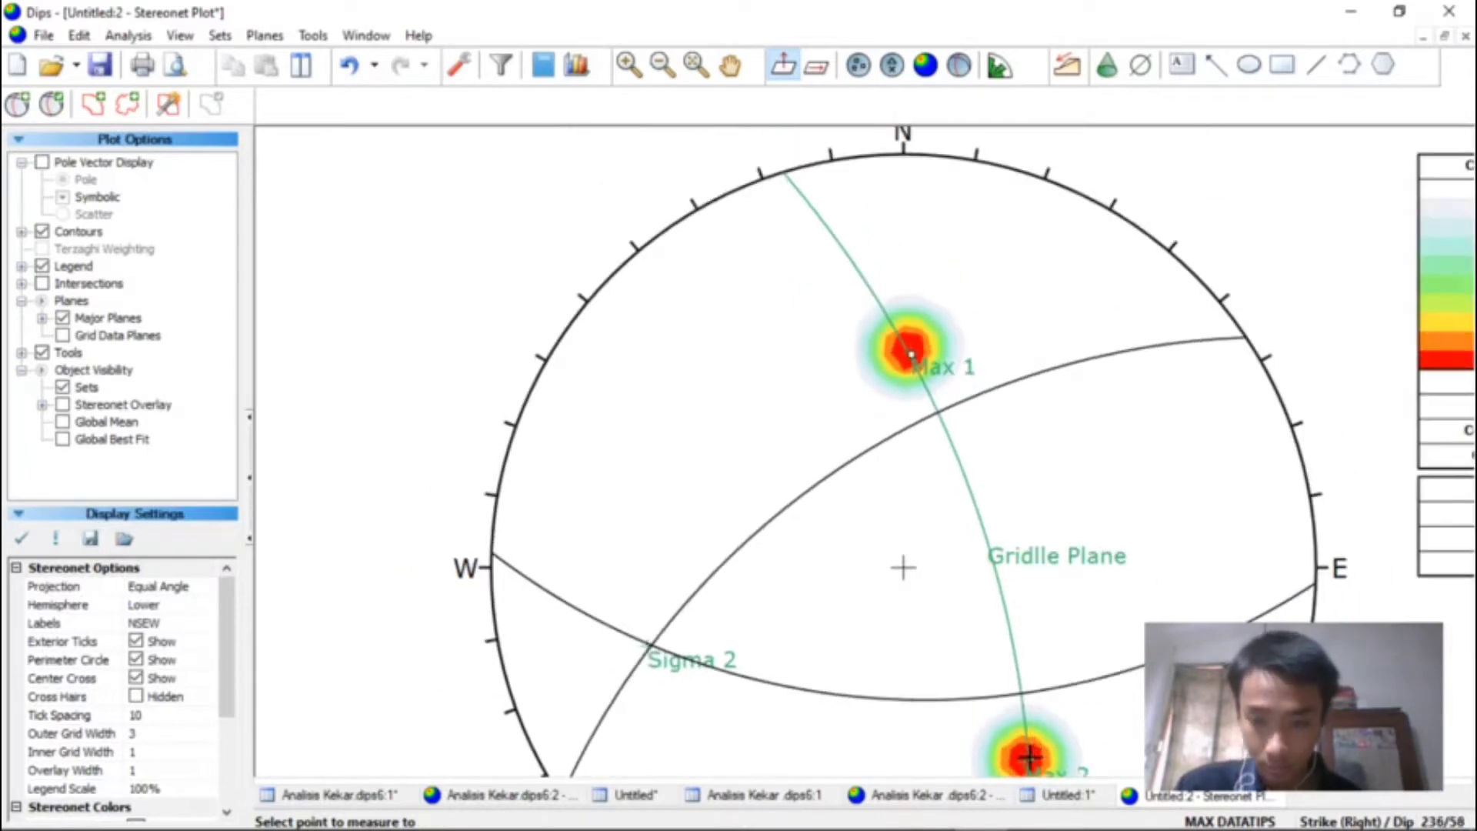
click(1029, 761)
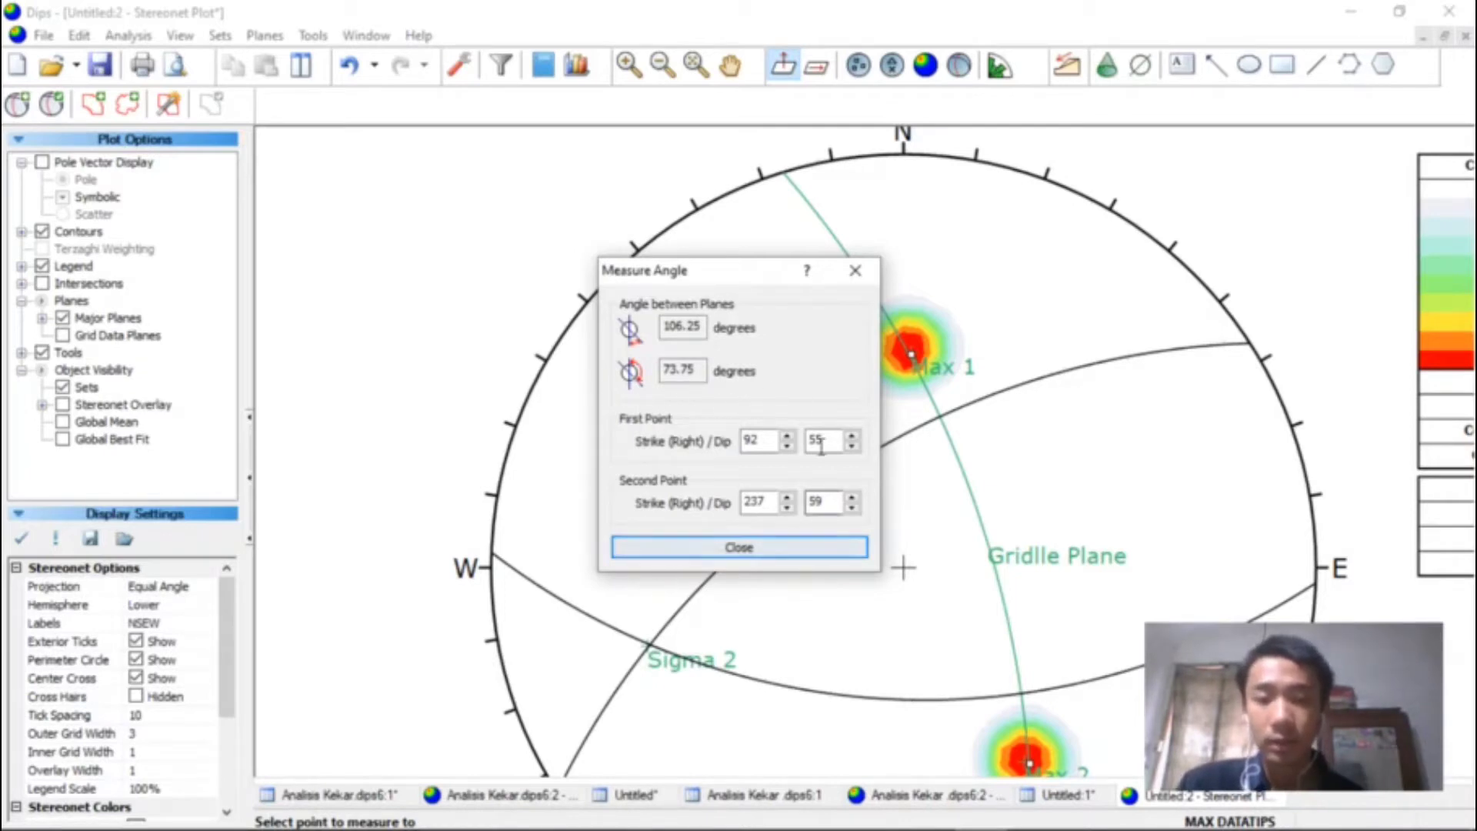
click(641, 546)
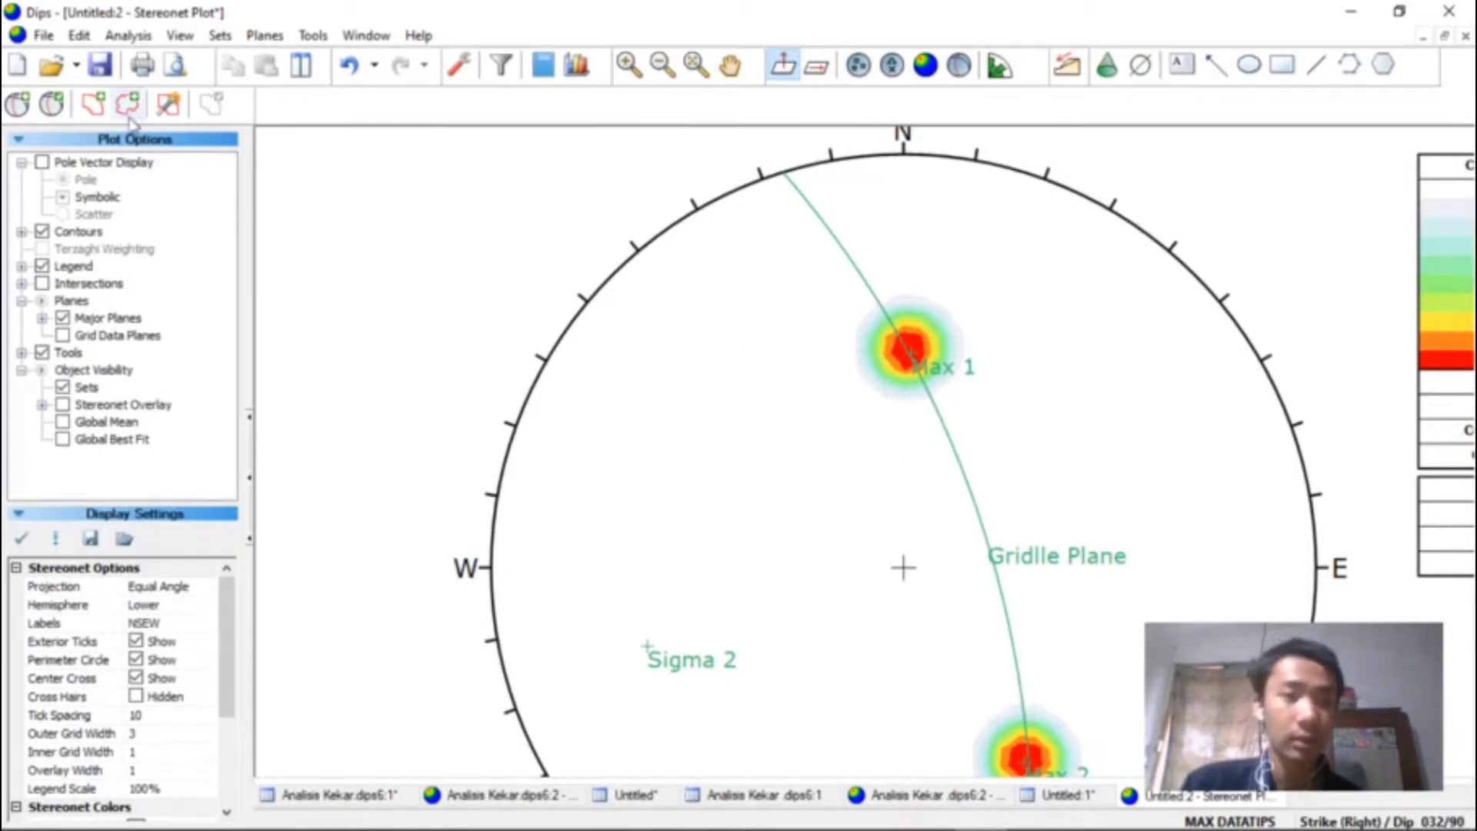
Place a pitch grid along the Gridlle Plane by anchoring it at the Sigma 2 pole.
click(19, 103)
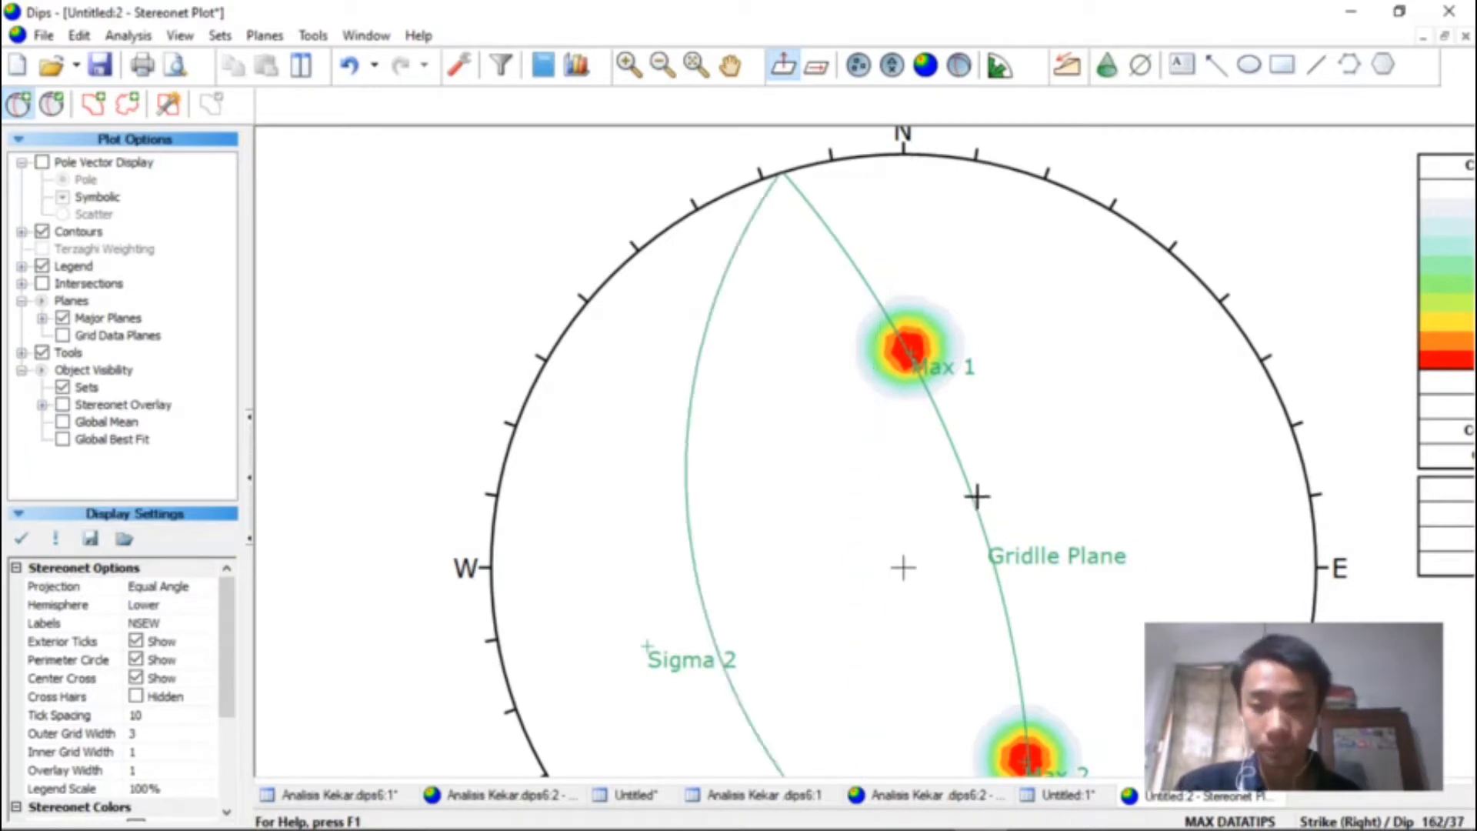
click(321, 38)
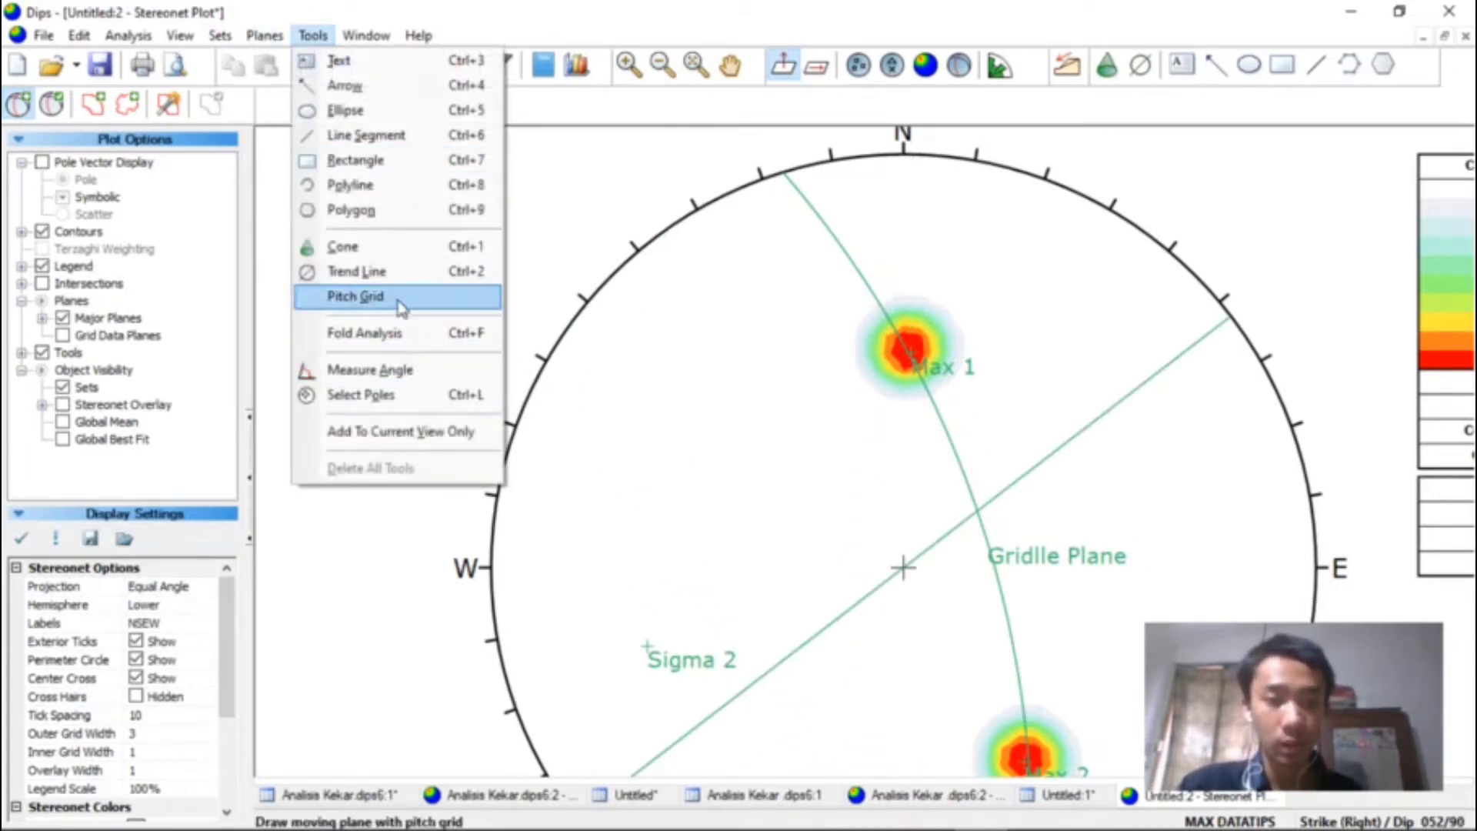
click(356, 297)
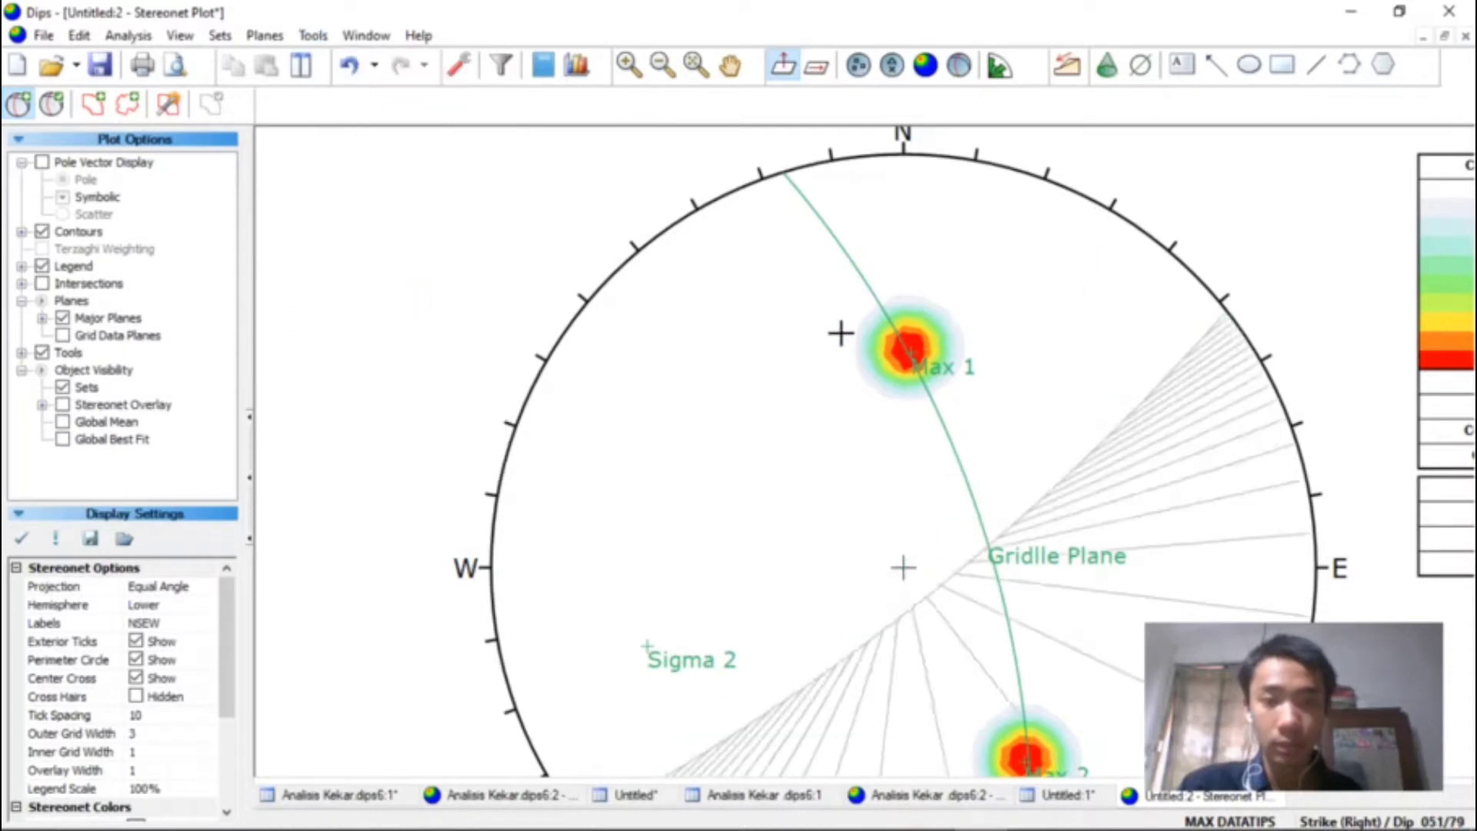
click(646, 645)
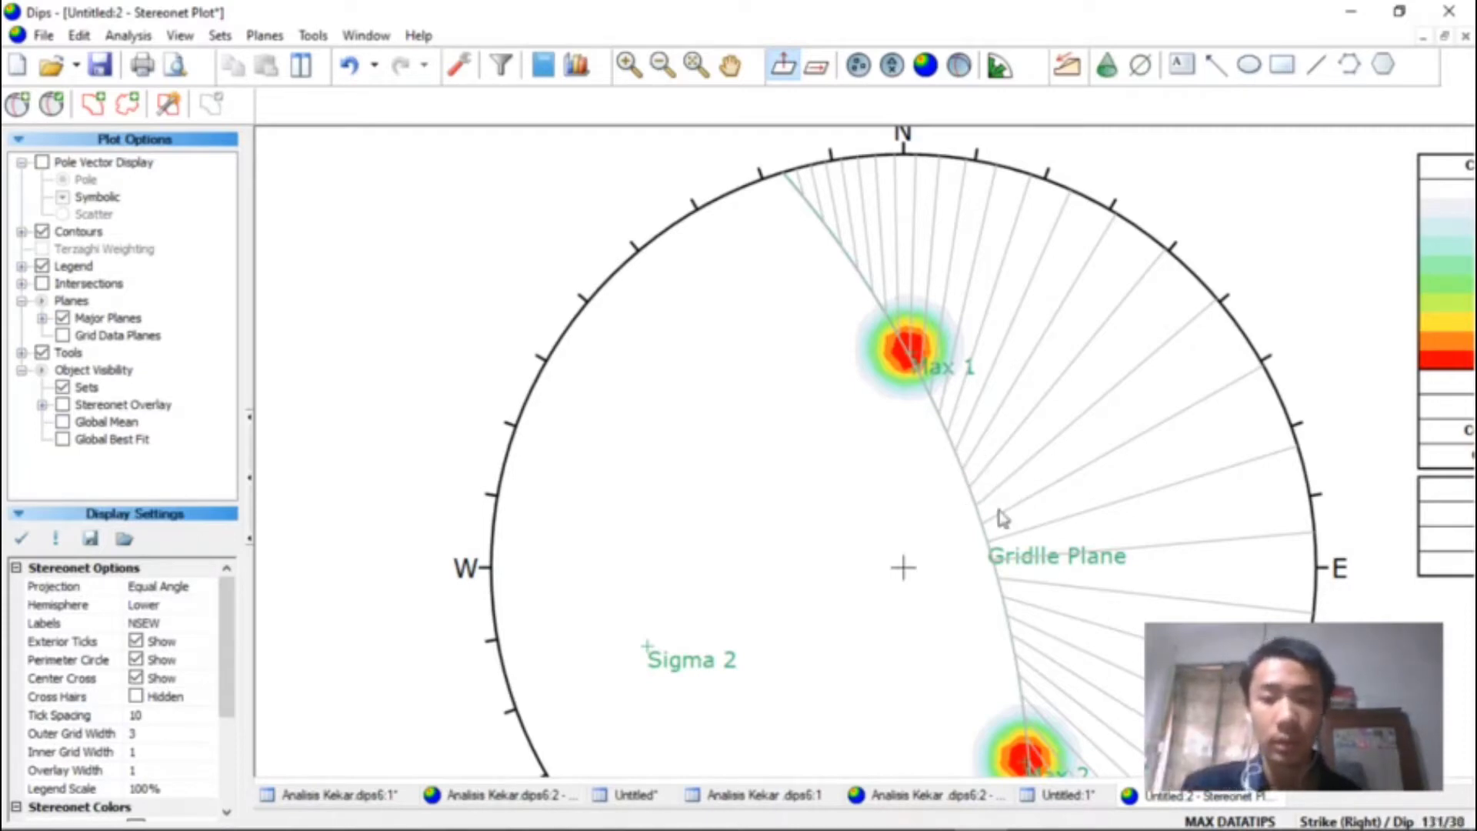
Add a user plane labelled Sigma 1 at 174/24 on the Gridlle Plane, showing its pole and label but not the plane.
click(17, 103)
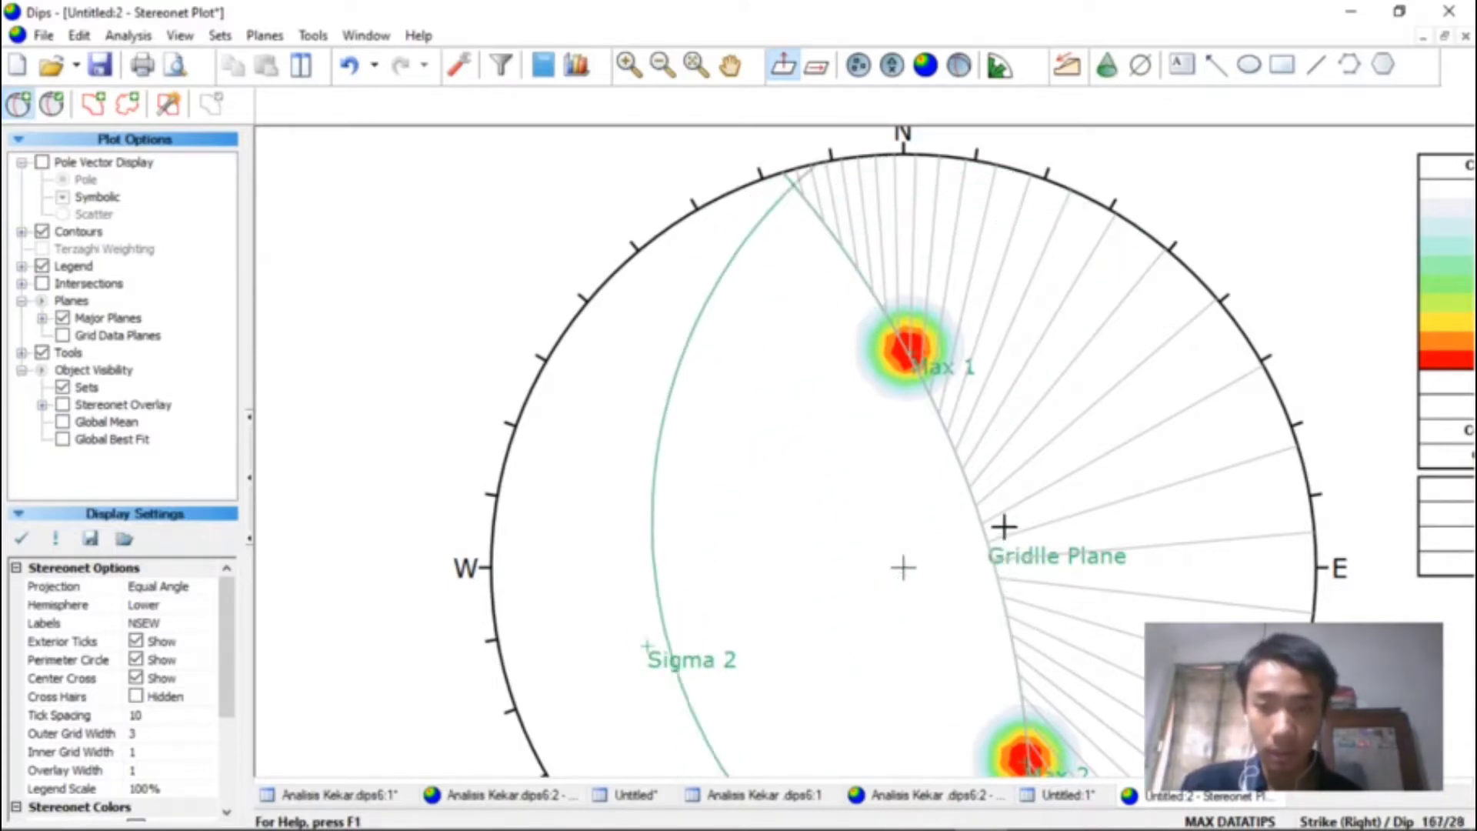
scroll(1002, 523, up, 3)
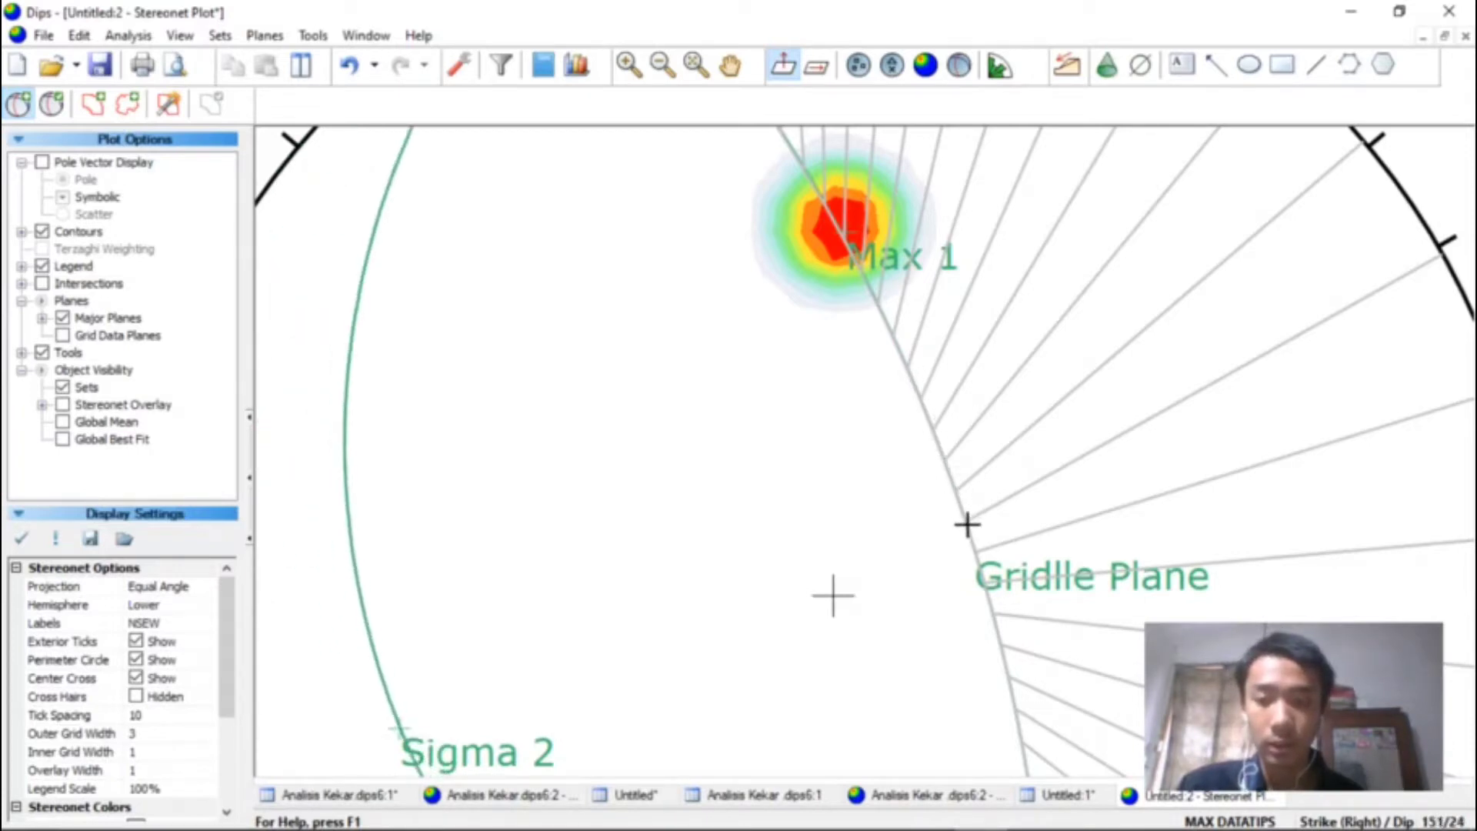
click(981, 578)
click(765, 341)
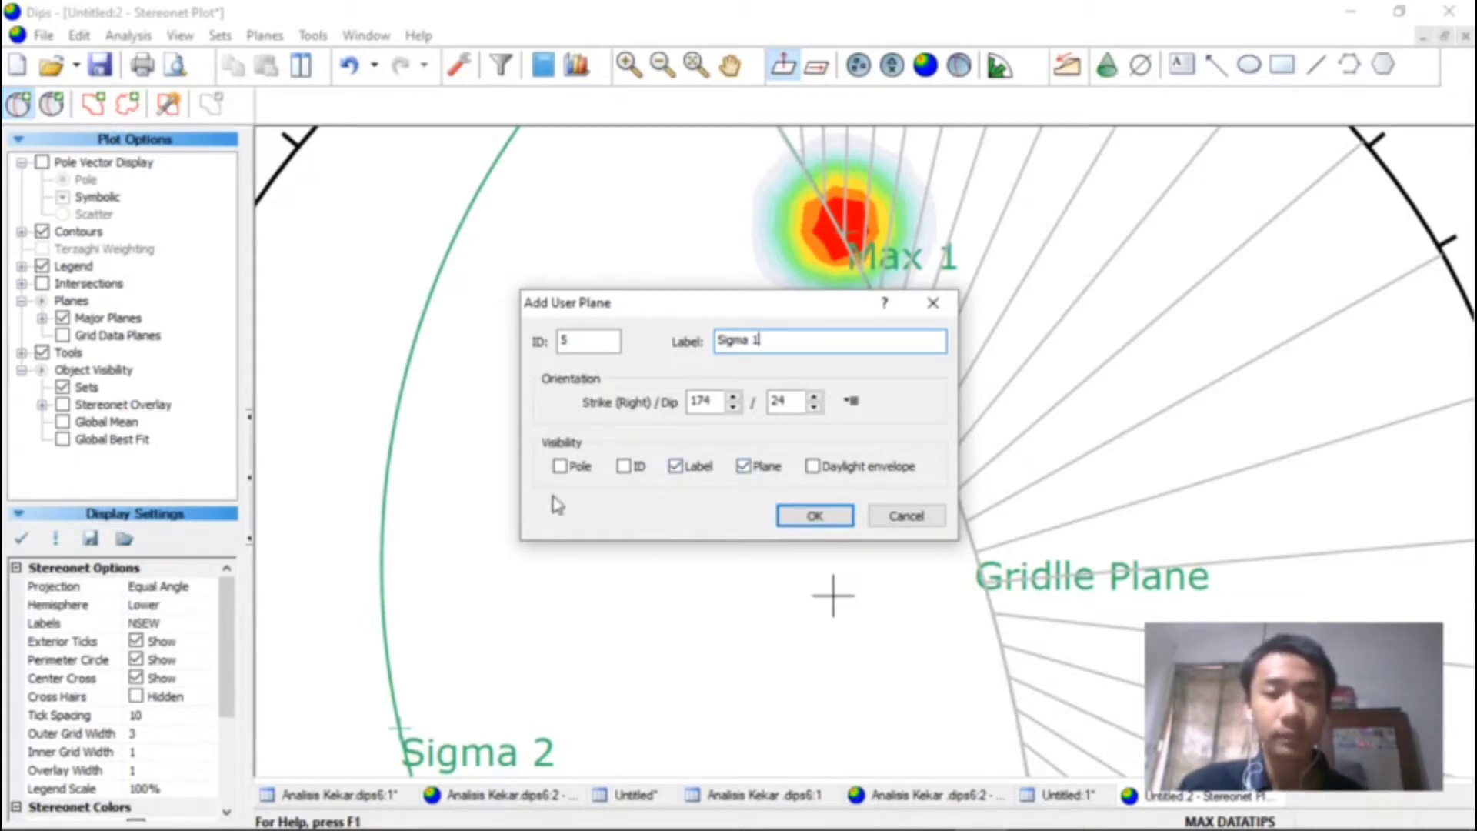
click(745, 466)
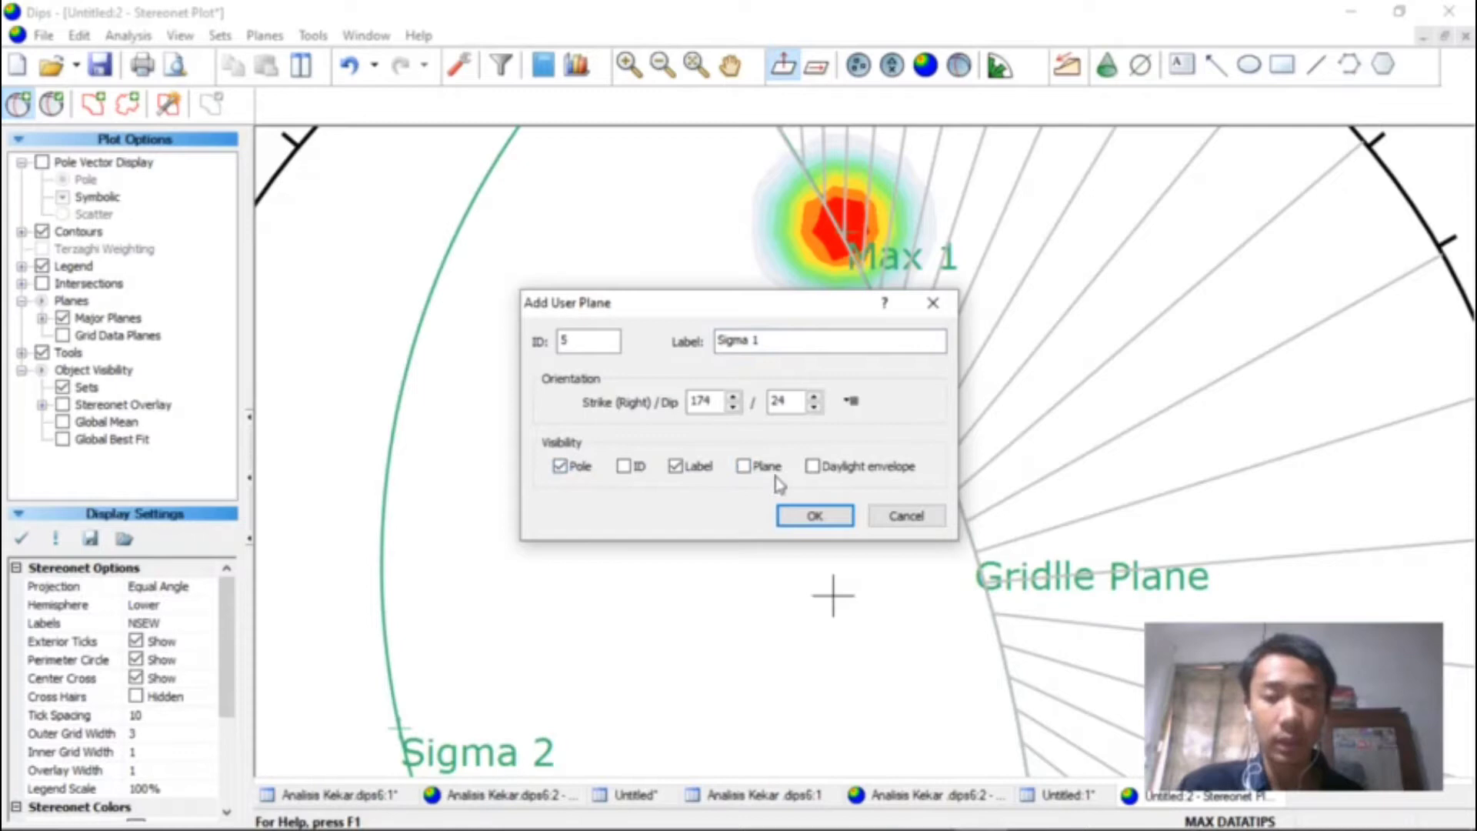
click(800, 523)
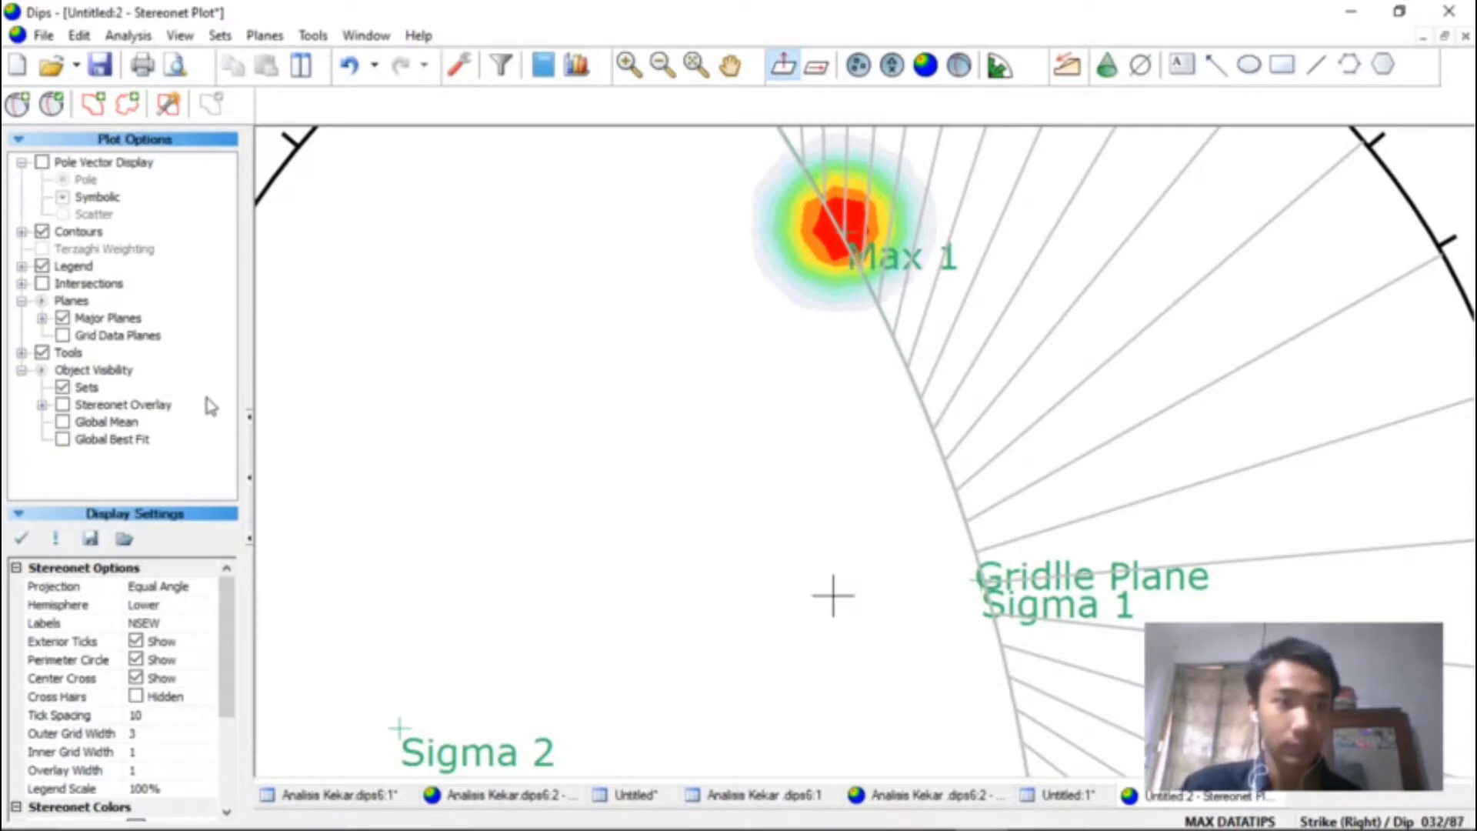
Set the display colour of the Sigma 1 and Sigma 2 user planes to black.
click(51, 103)
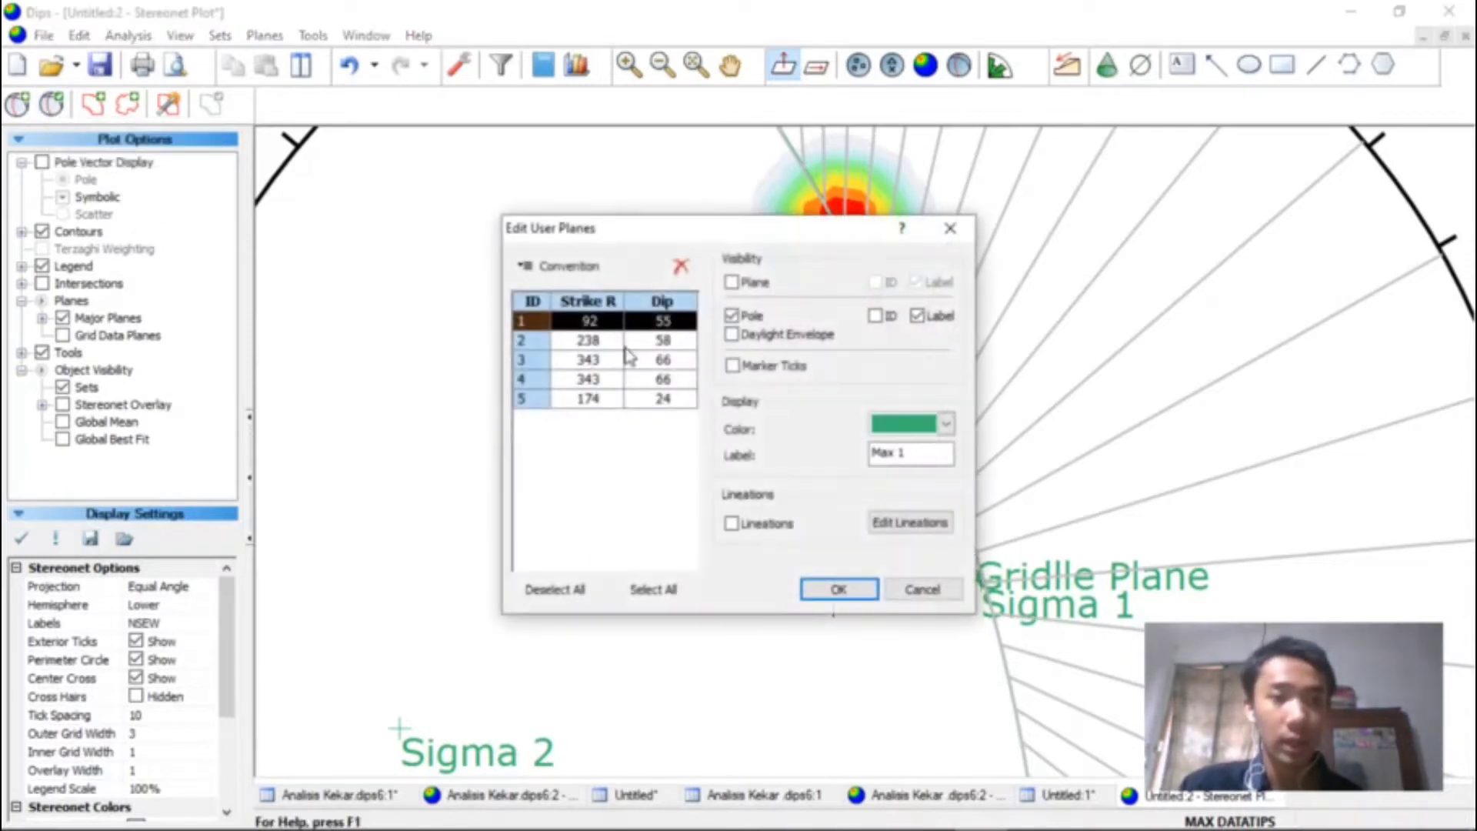
click(600, 398)
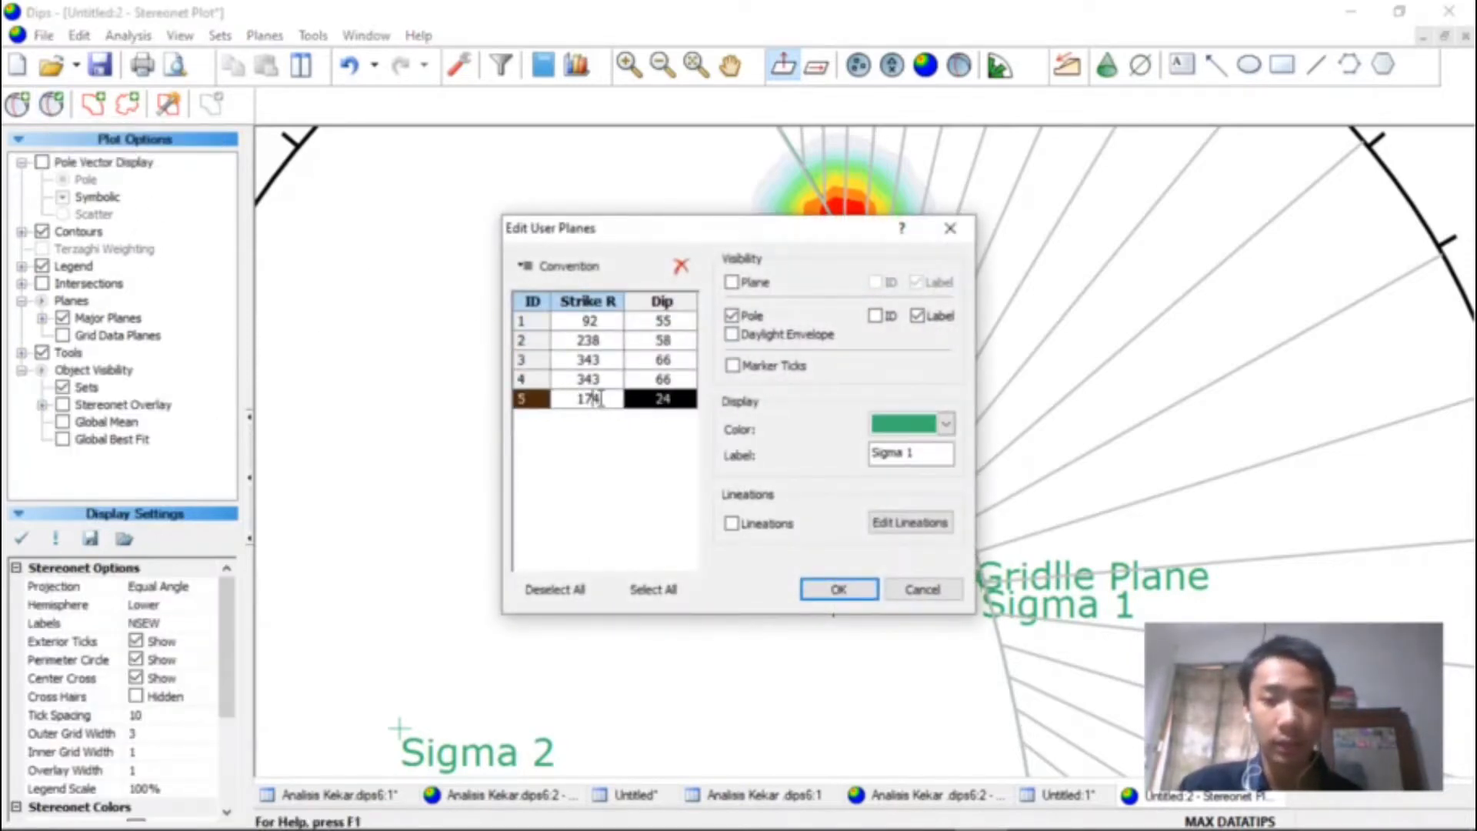
click(933, 424)
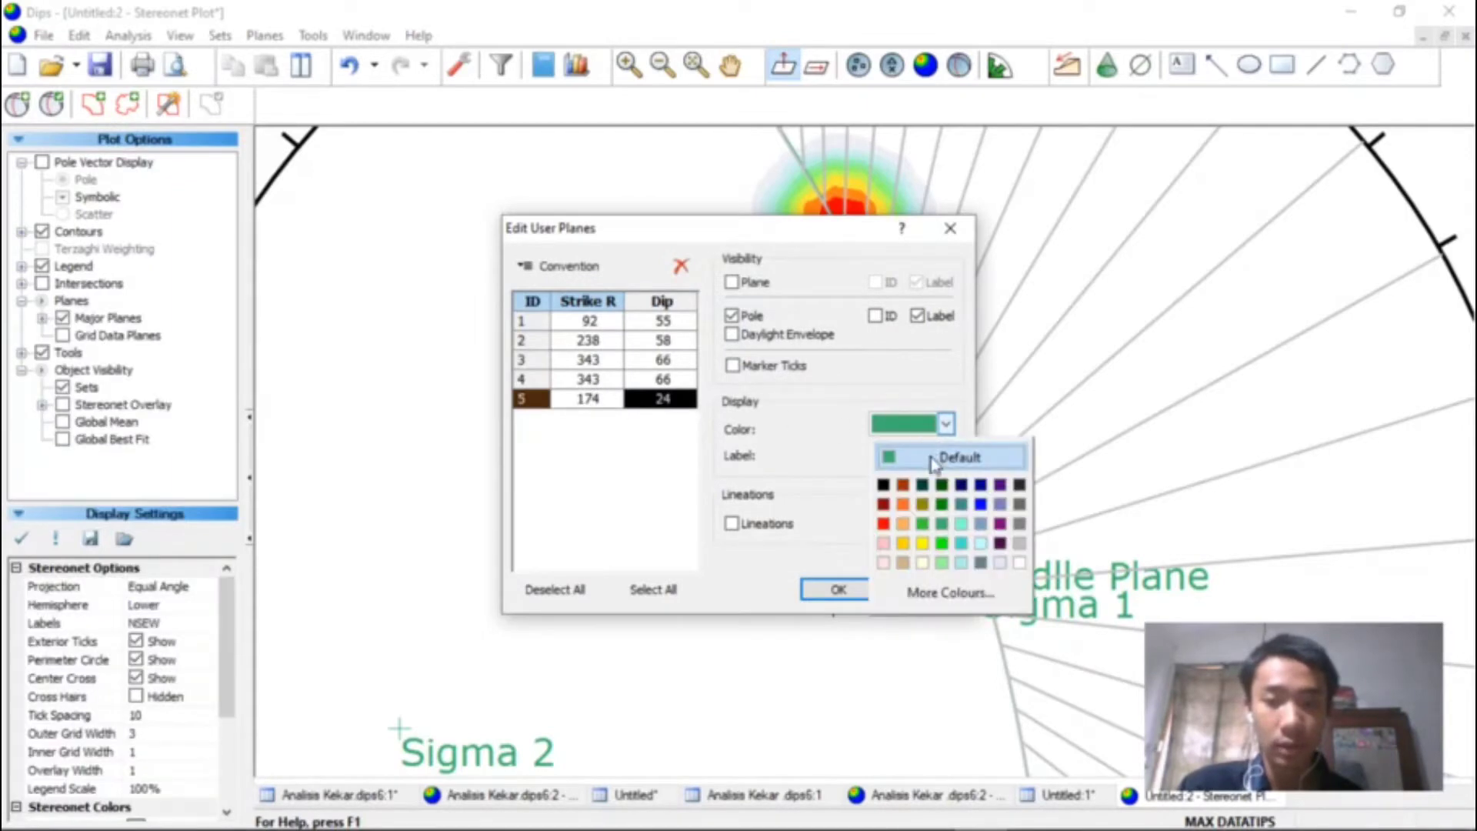
click(883, 484)
click(607, 368)
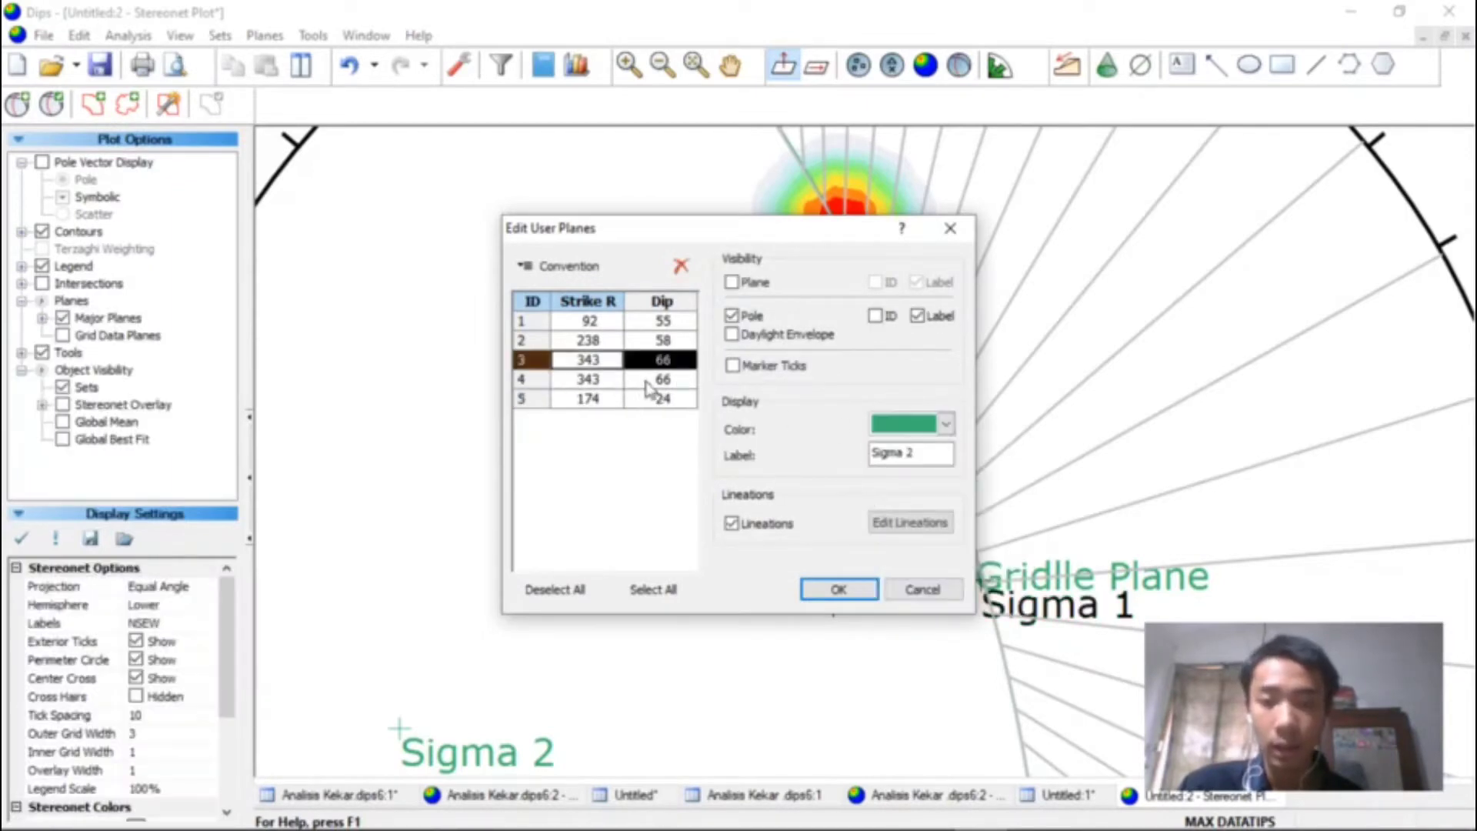
click(931, 429)
click(882, 485)
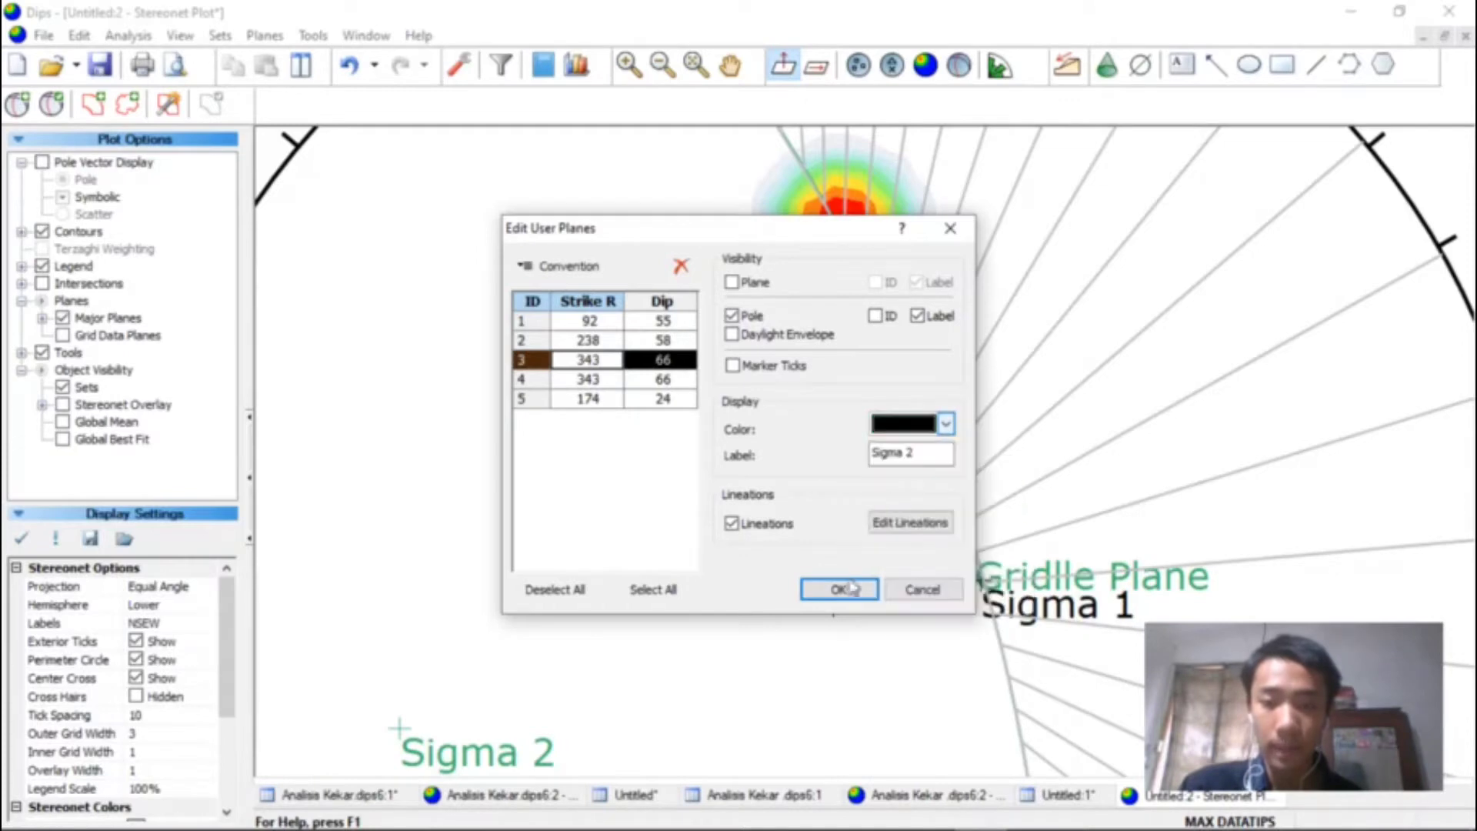
click(839, 589)
Add a pole labelled Sigma 3 at 75/86 on the Gridlle Plane near its northern end, with pole and label shown.
scroll(833, 494, up, 2)
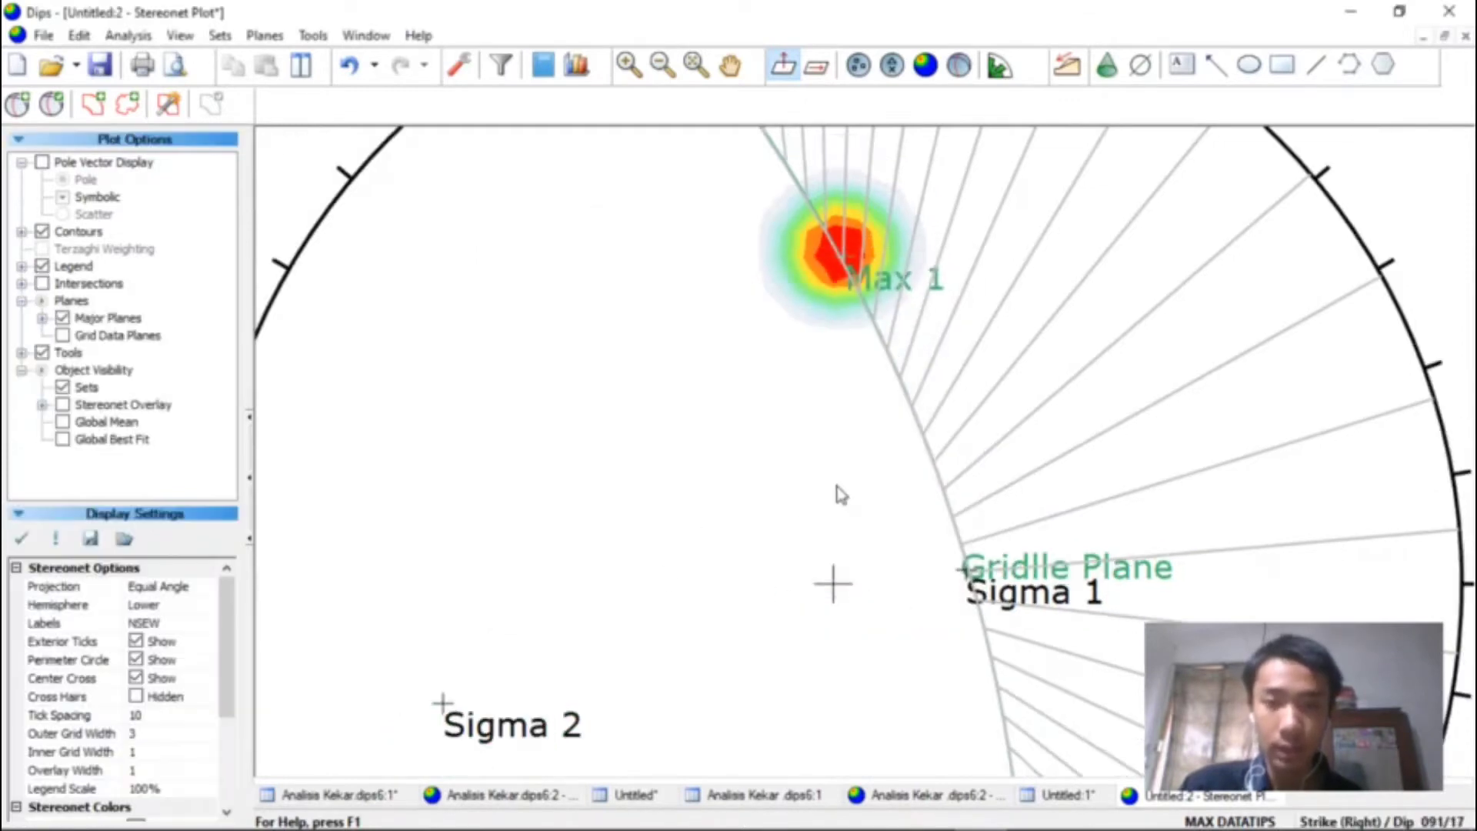
scroll(844, 486, down, 2)
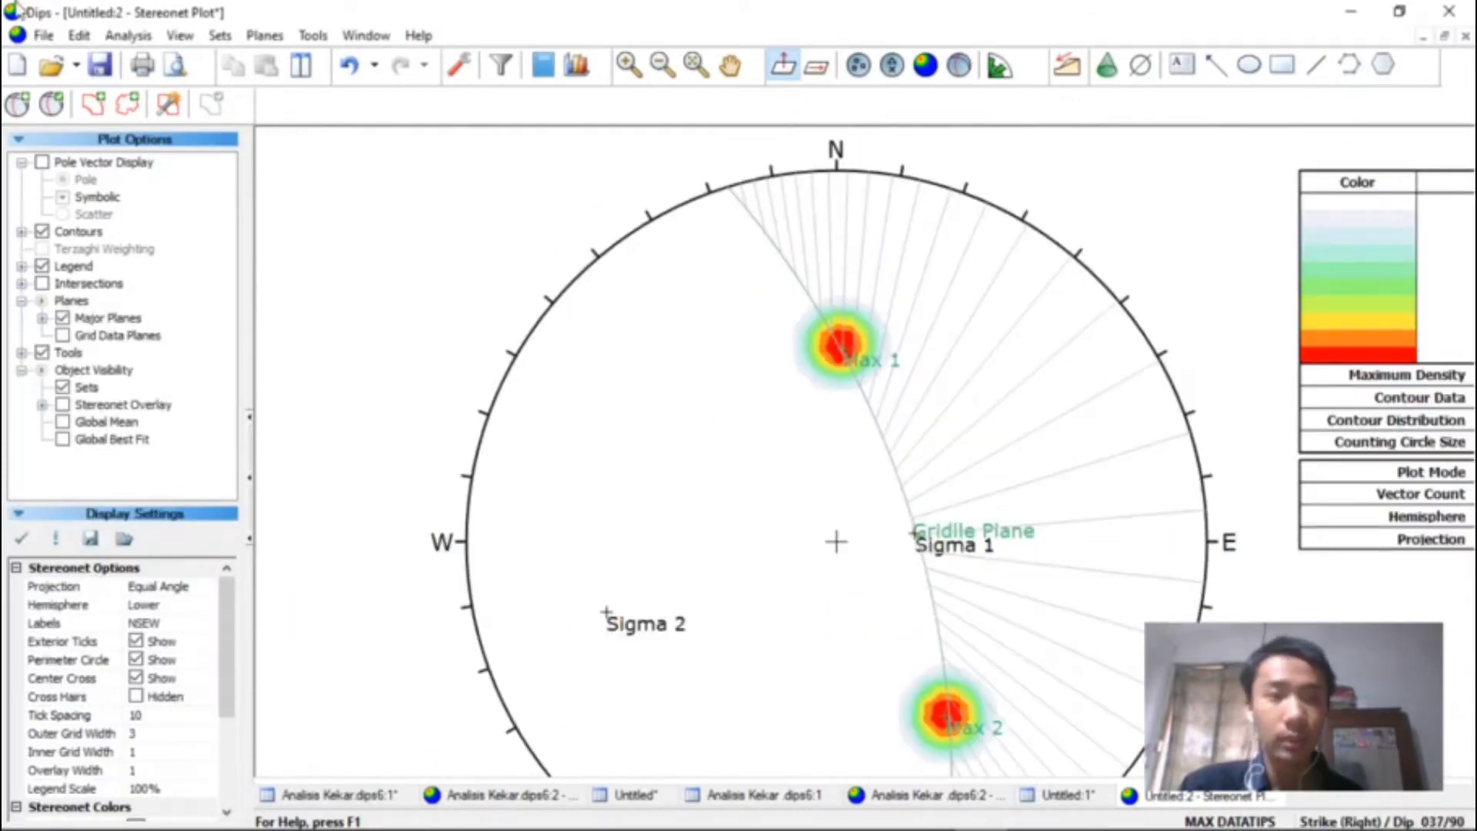
click(21, 104)
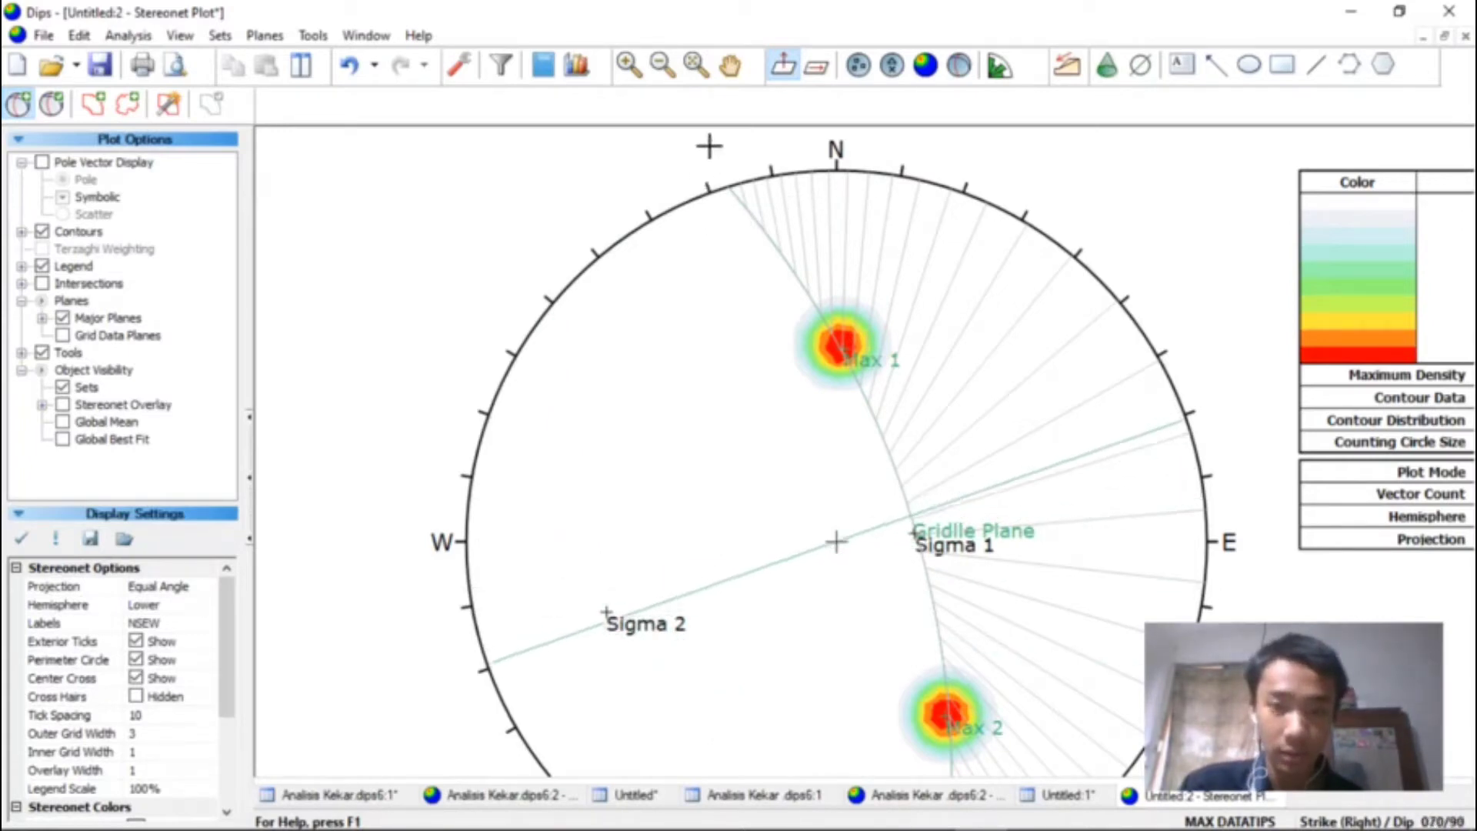
click(745, 204)
click(742, 346)
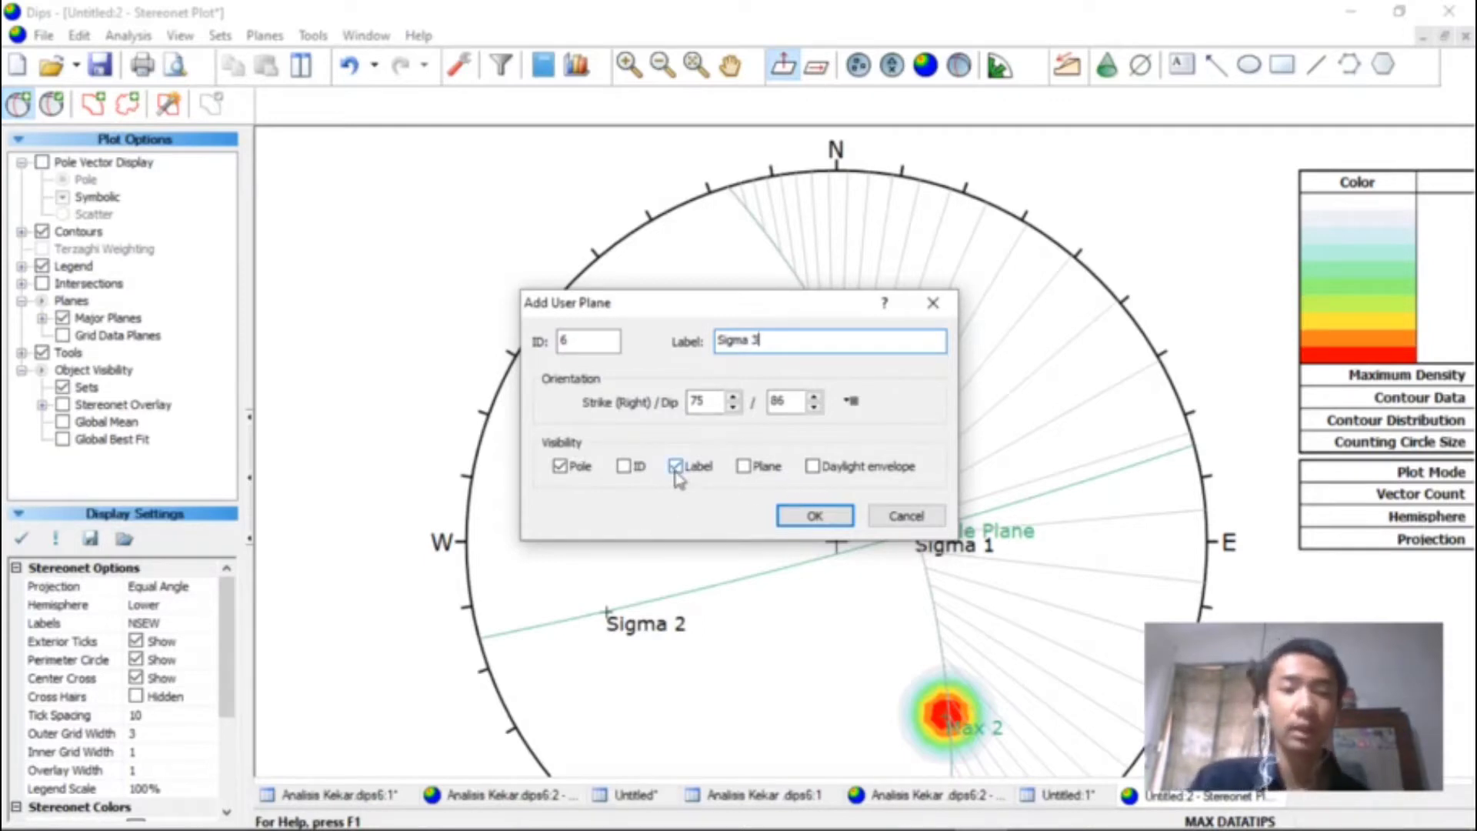
click(814, 516)
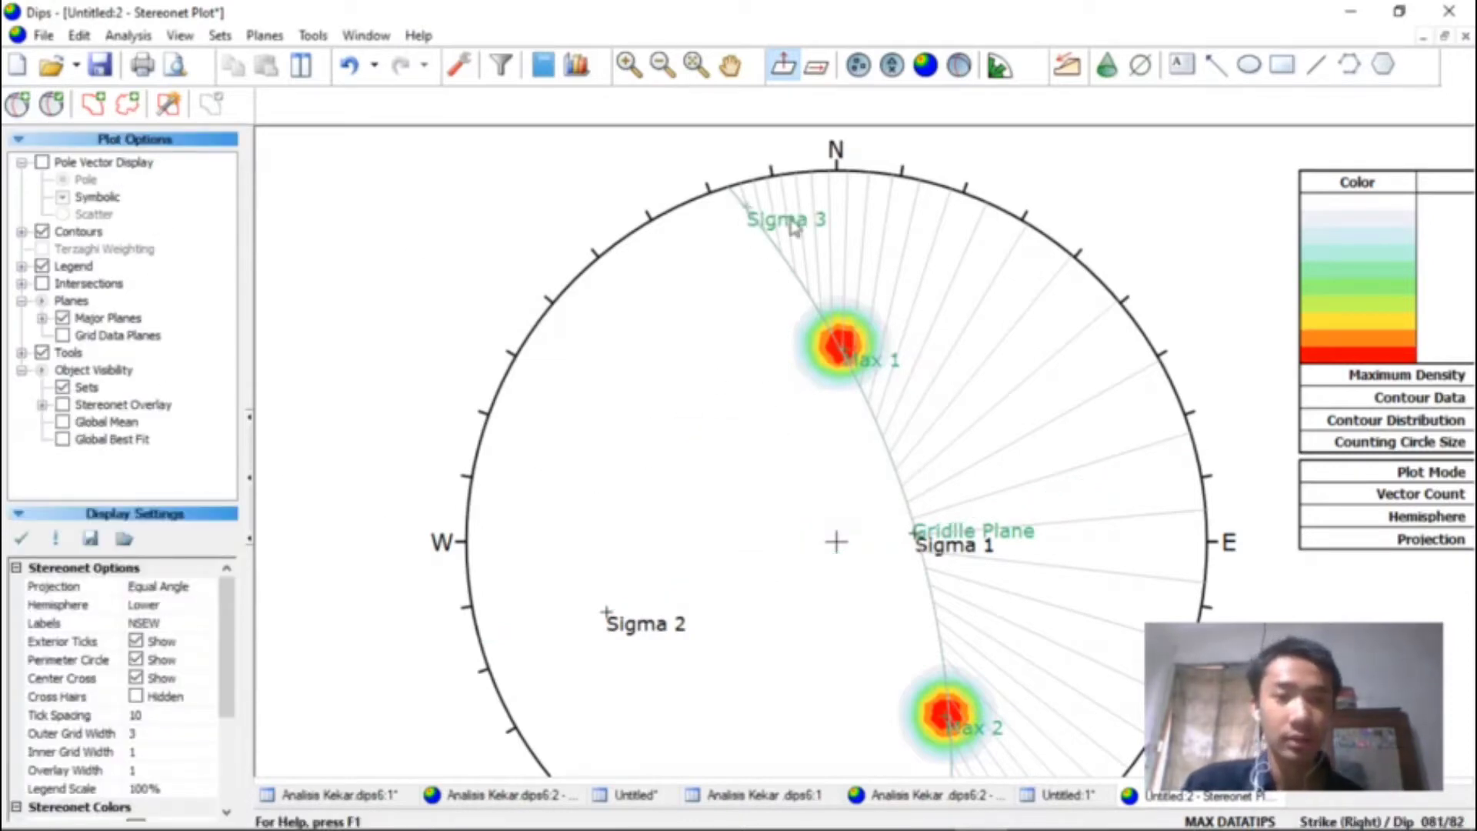
Set the display colour of the Max 1 and Sigma 3 user planes to black.
click(51, 107)
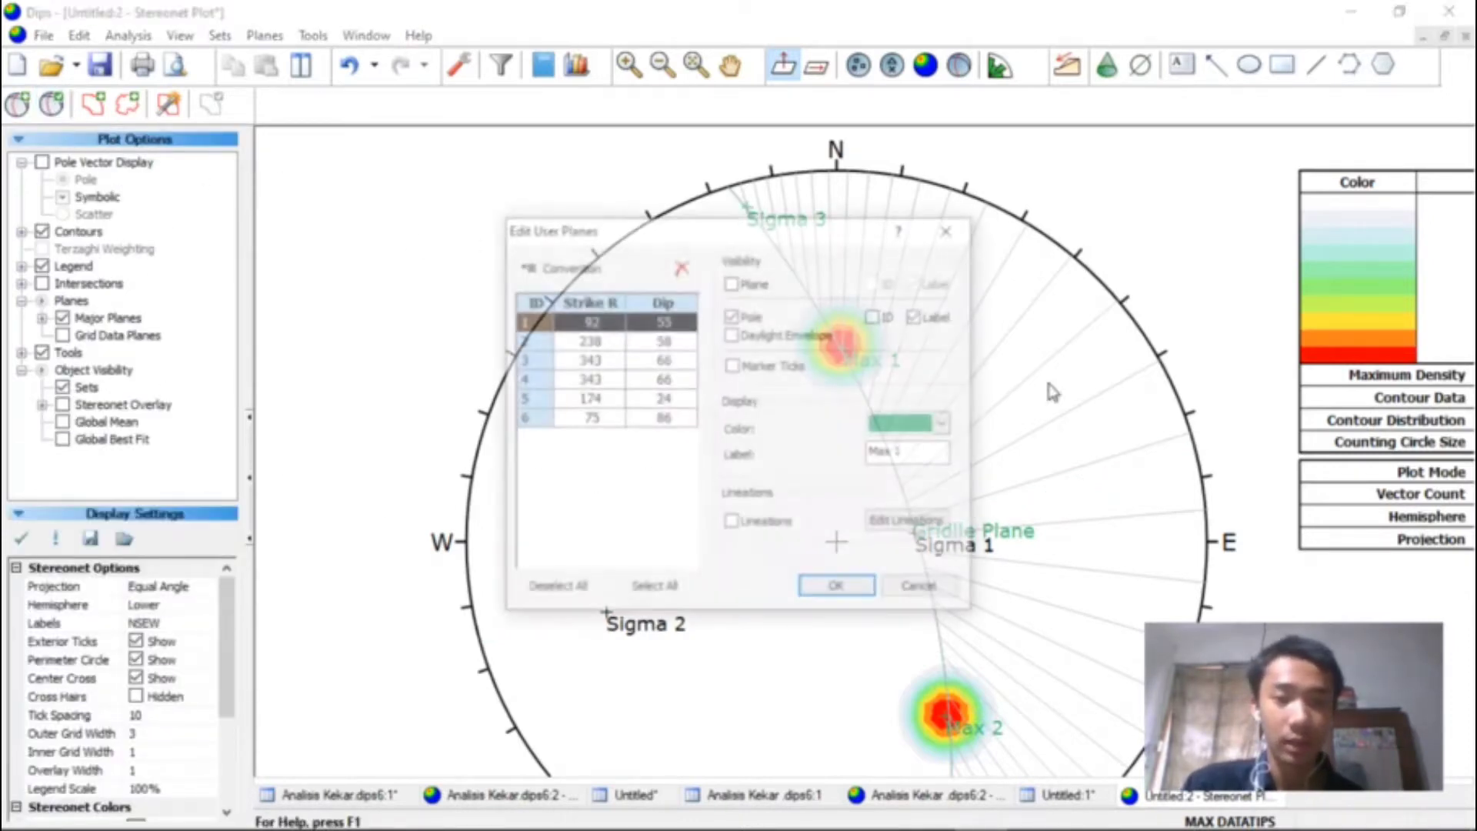
click(905, 425)
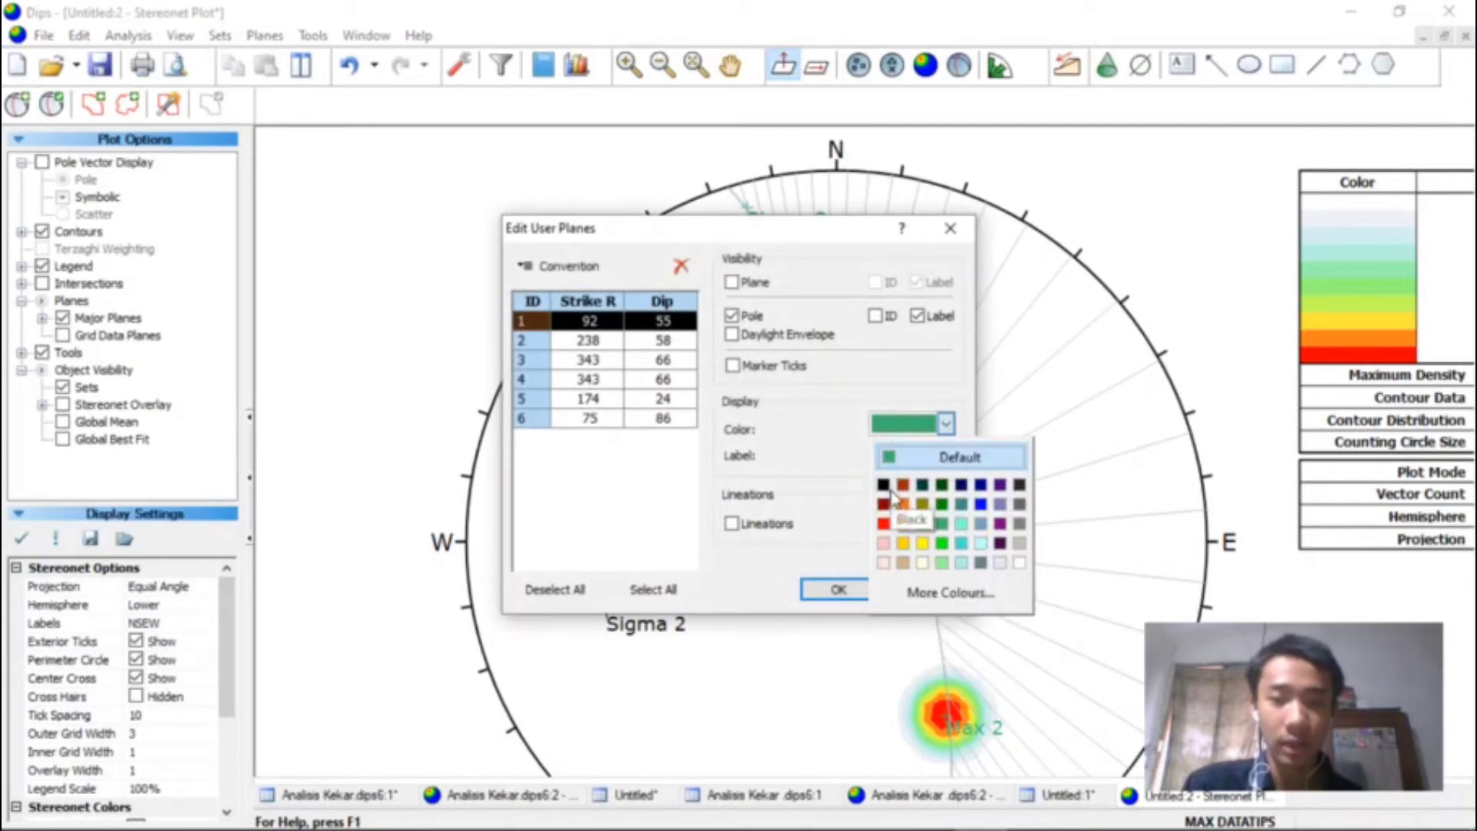
click(883, 485)
click(837, 589)
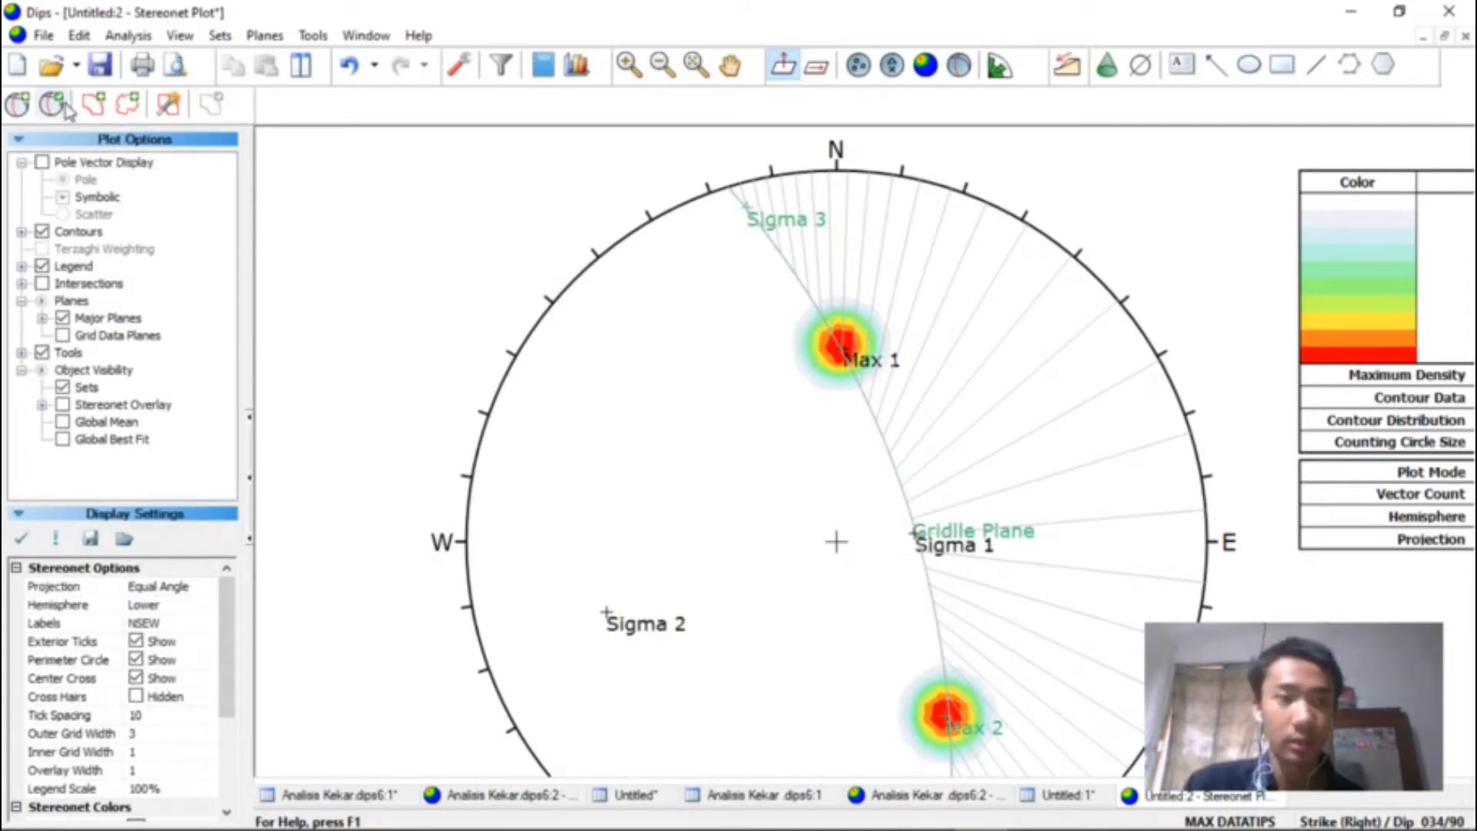
click(93, 104)
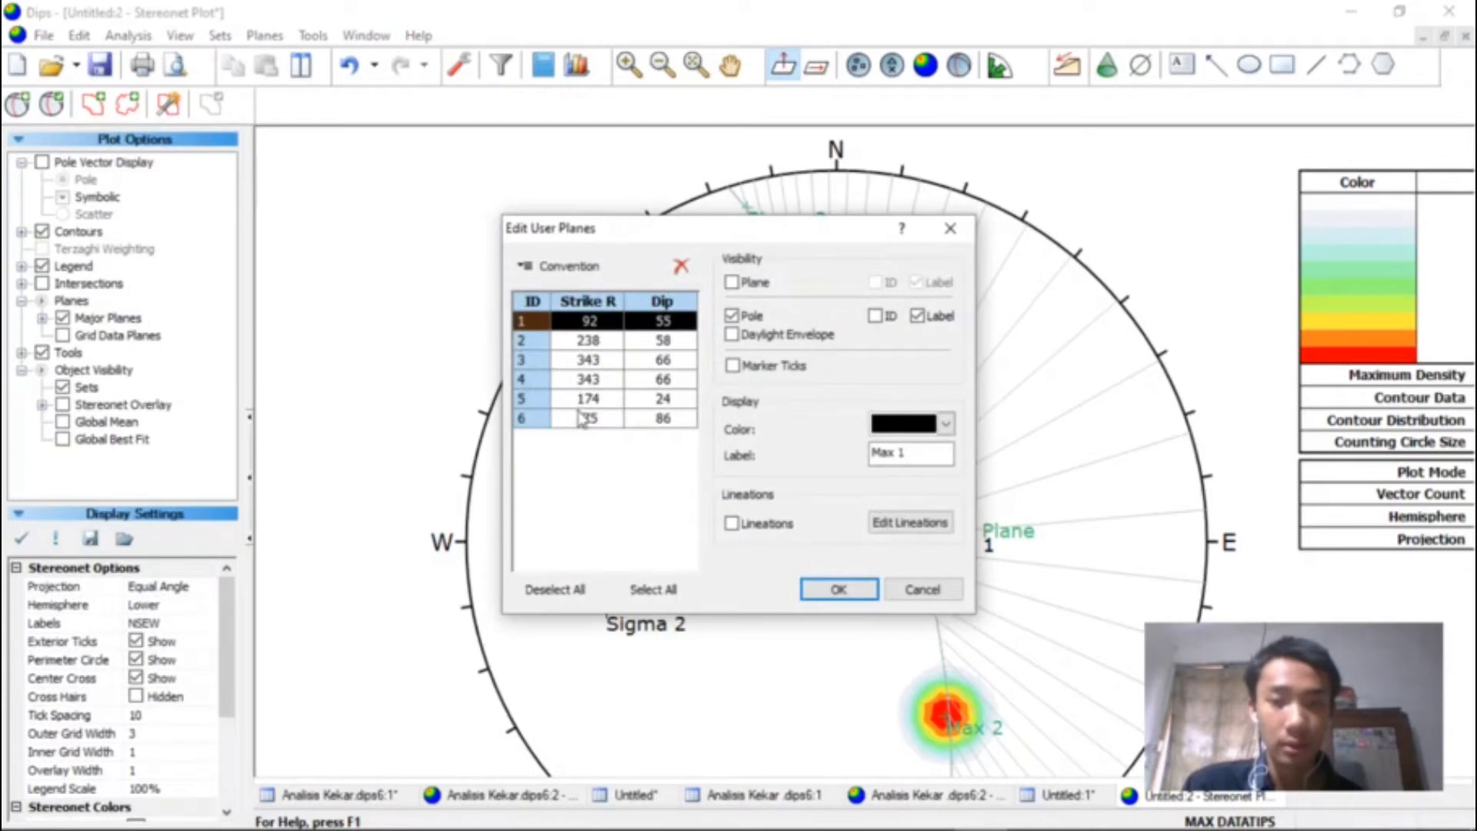
click(588, 418)
click(945, 423)
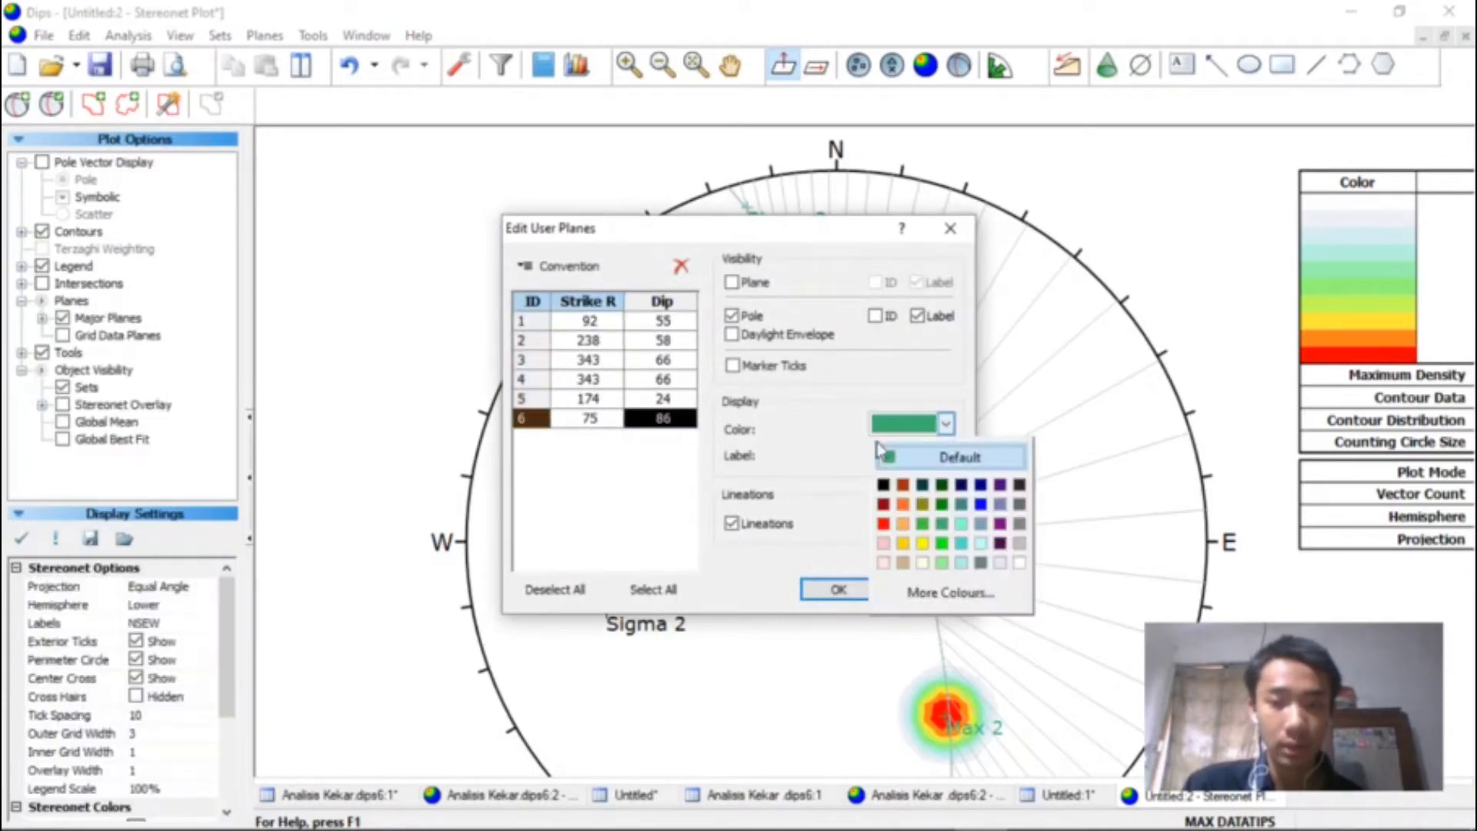
click(881, 485)
click(839, 589)
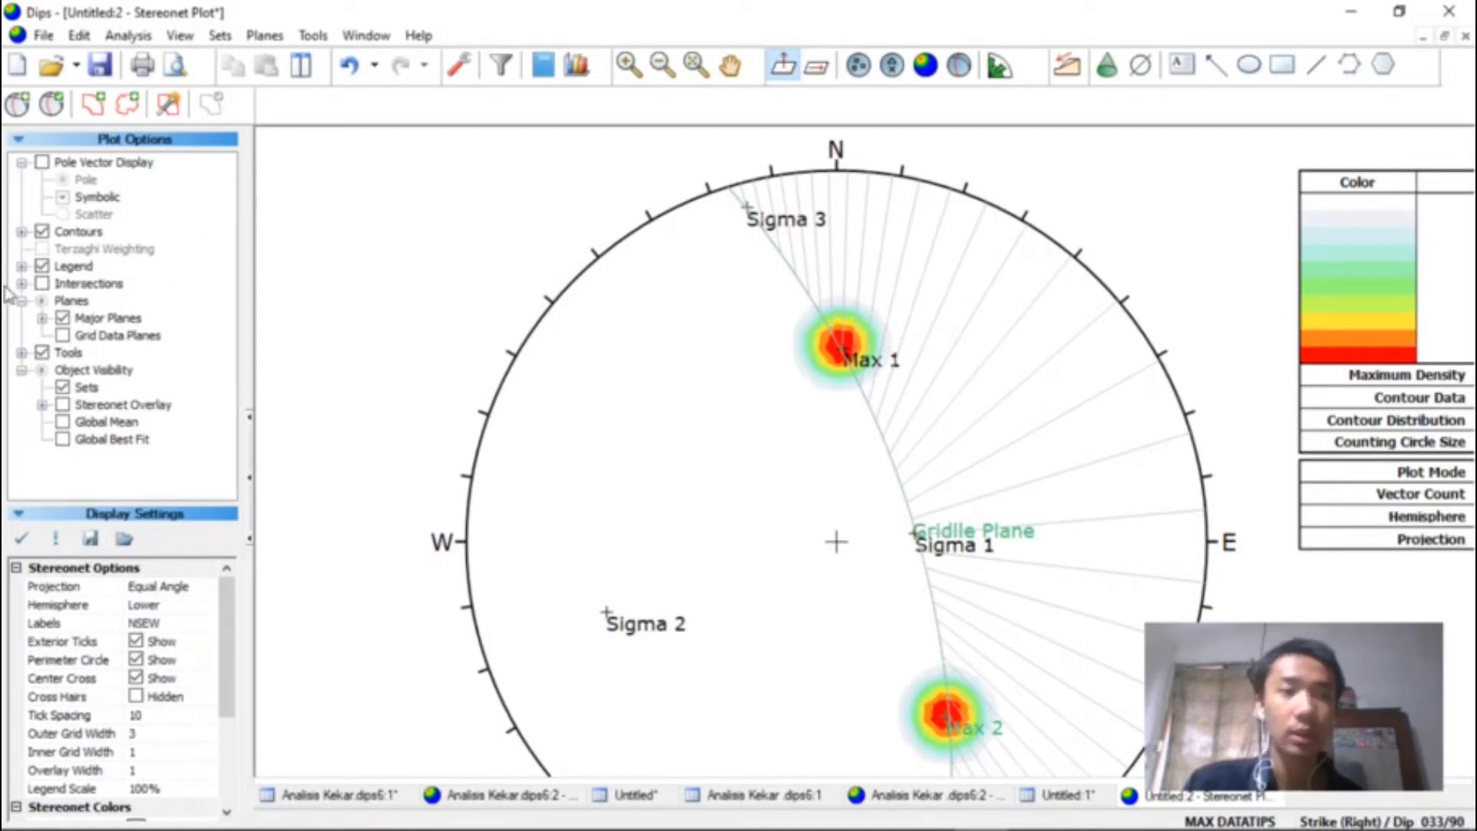
Refresh the stereonet legend to list the user planes and switch the orientation convention to Trend / Plunge.
click(43, 266)
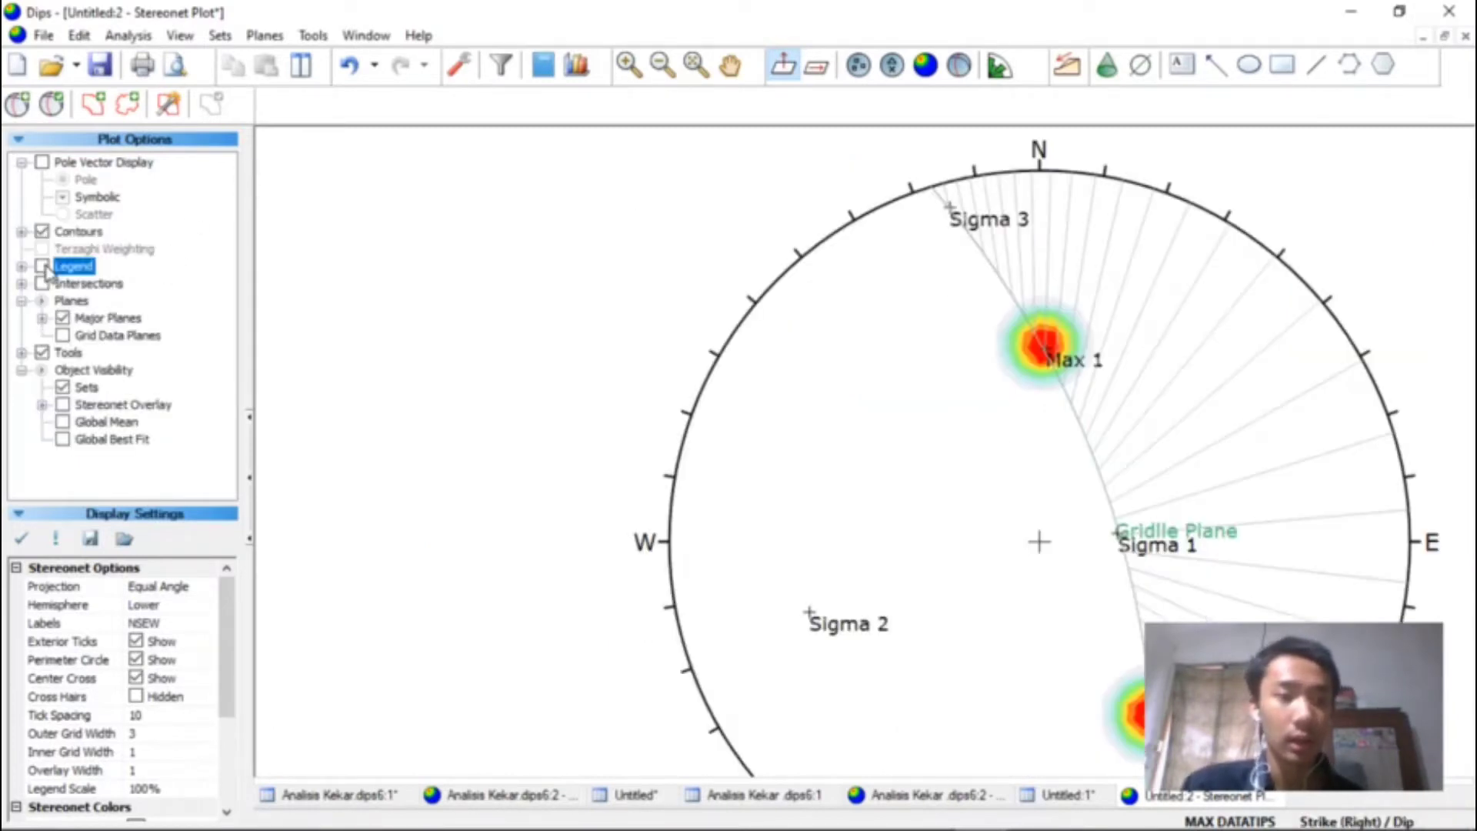
click(43, 266)
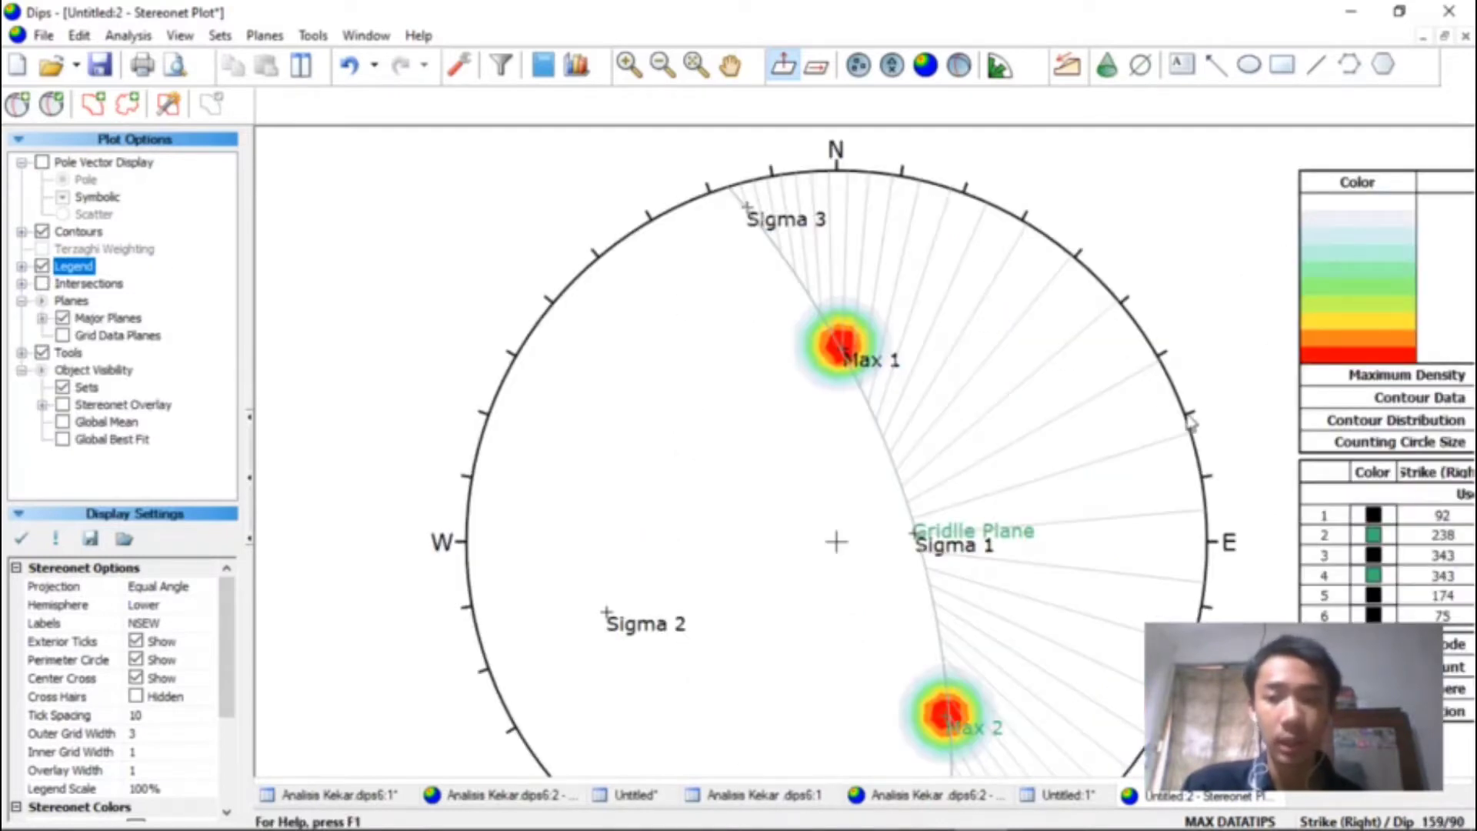
click(730, 65)
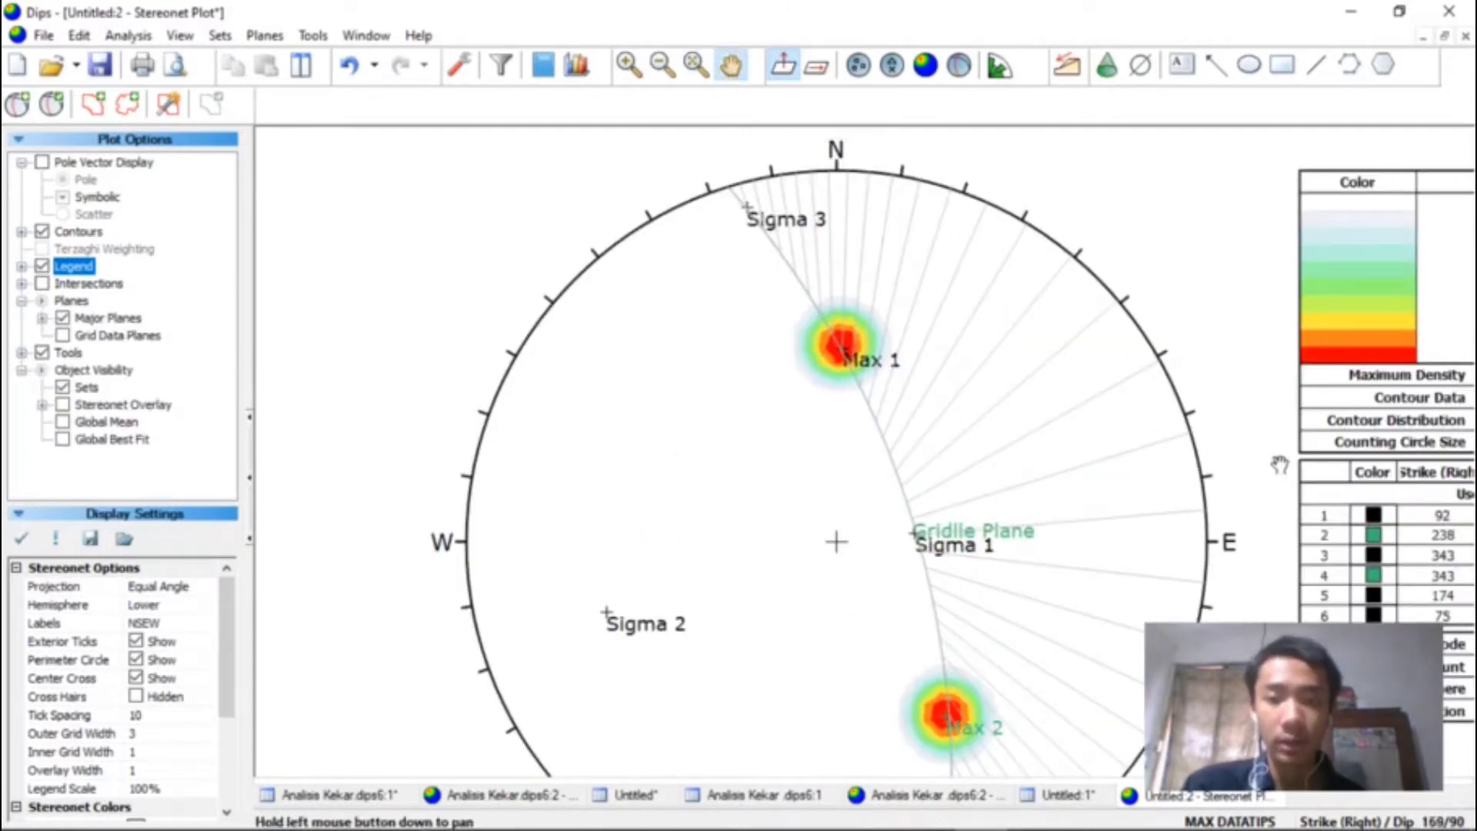
drag(1279, 464, 798, 360)
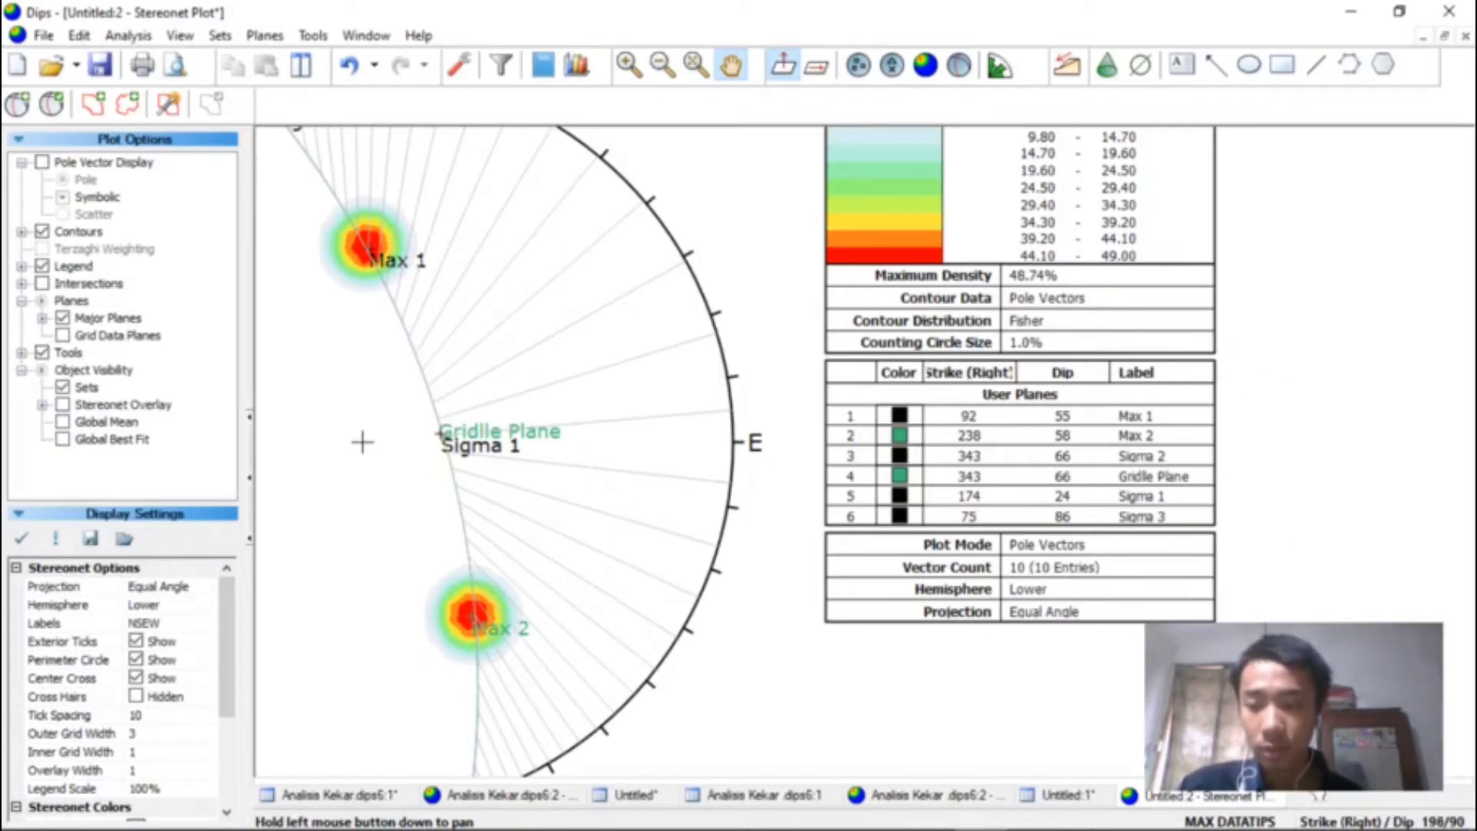
click(1348, 821)
click(1344, 821)
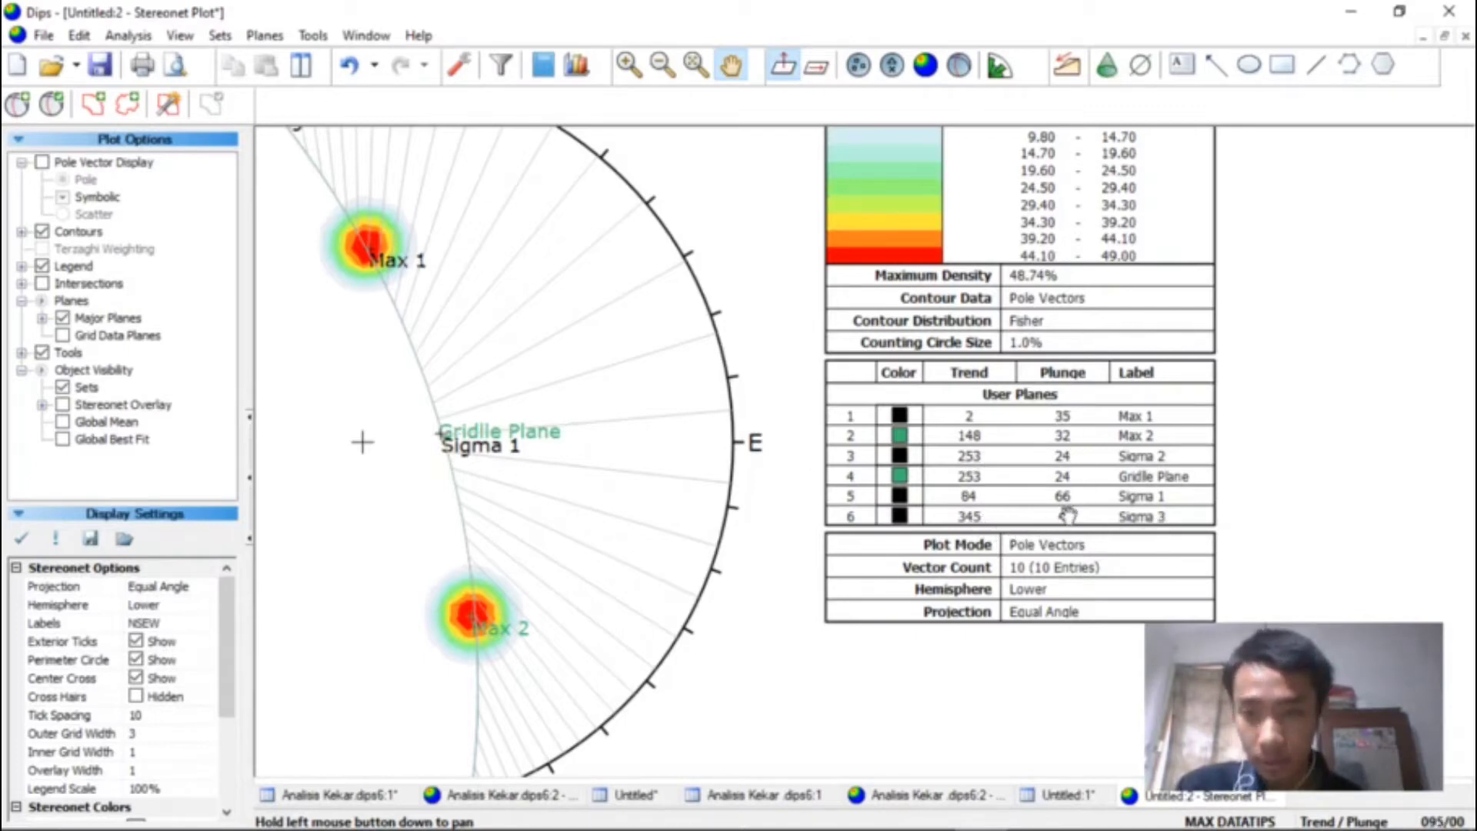
drag(861, 353, 1028, 350)
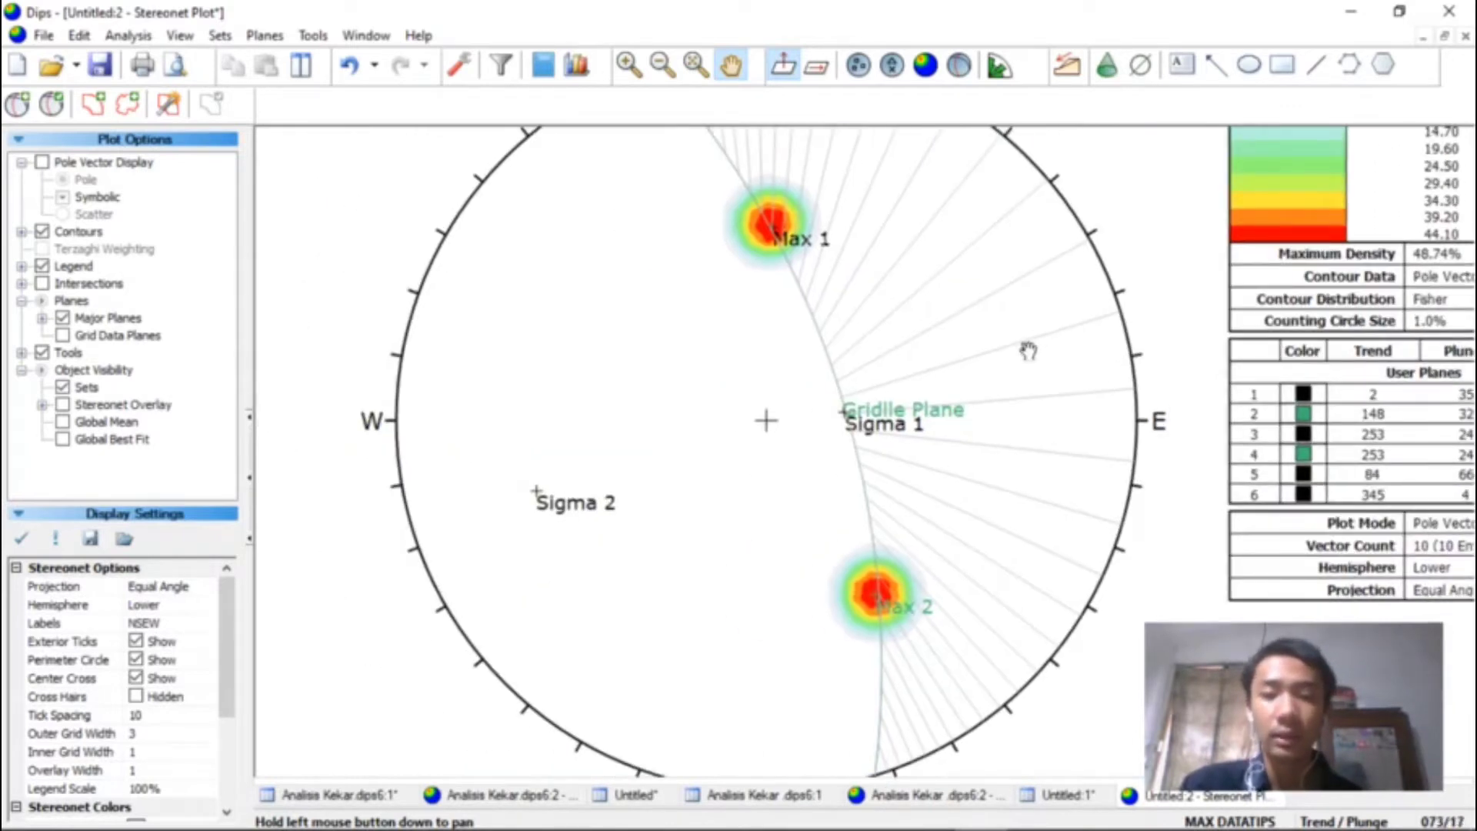
scroll(1028, 350, down, 2)
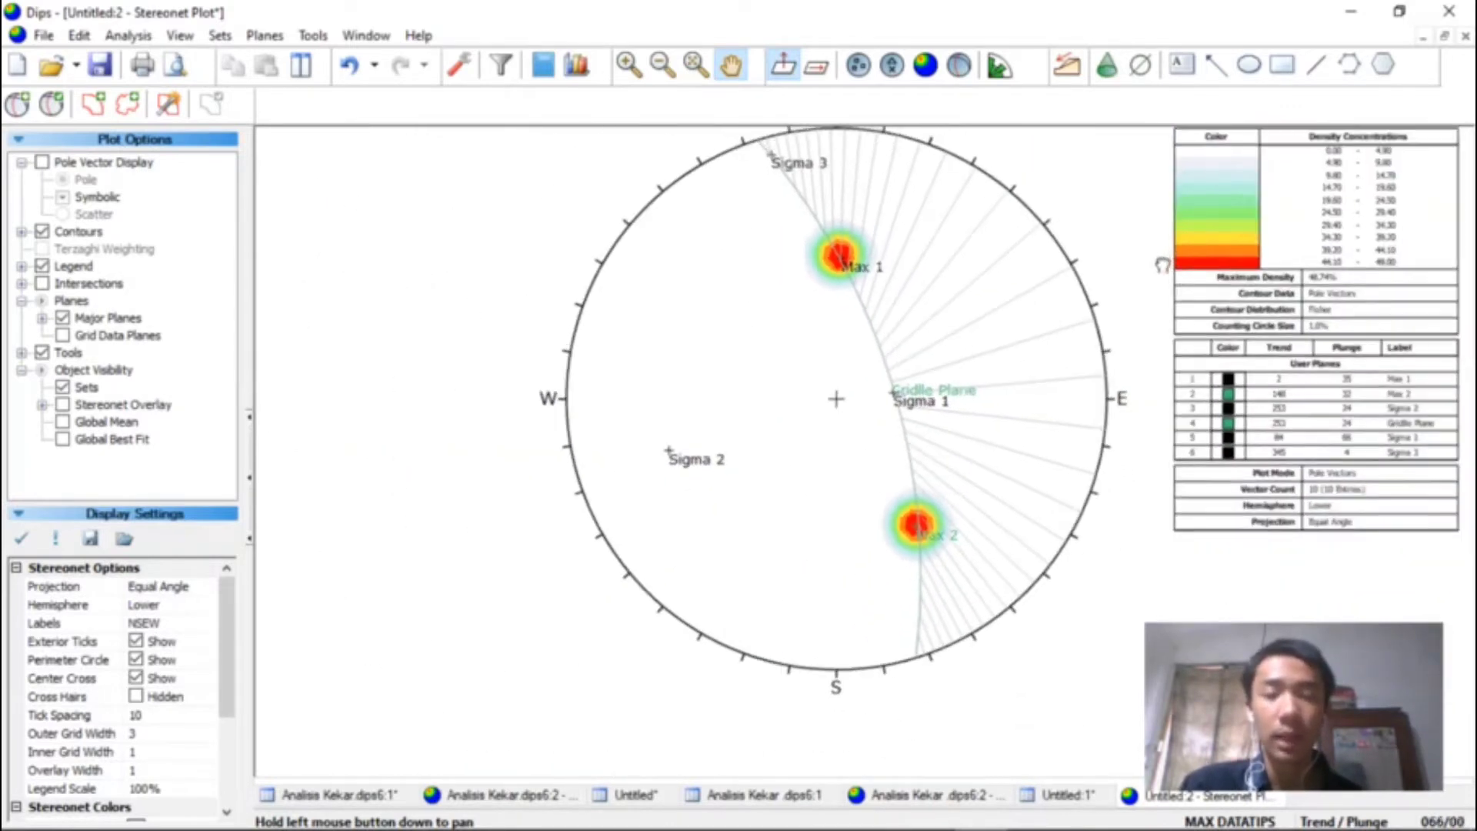
drag(1162, 266, 1136, 277)
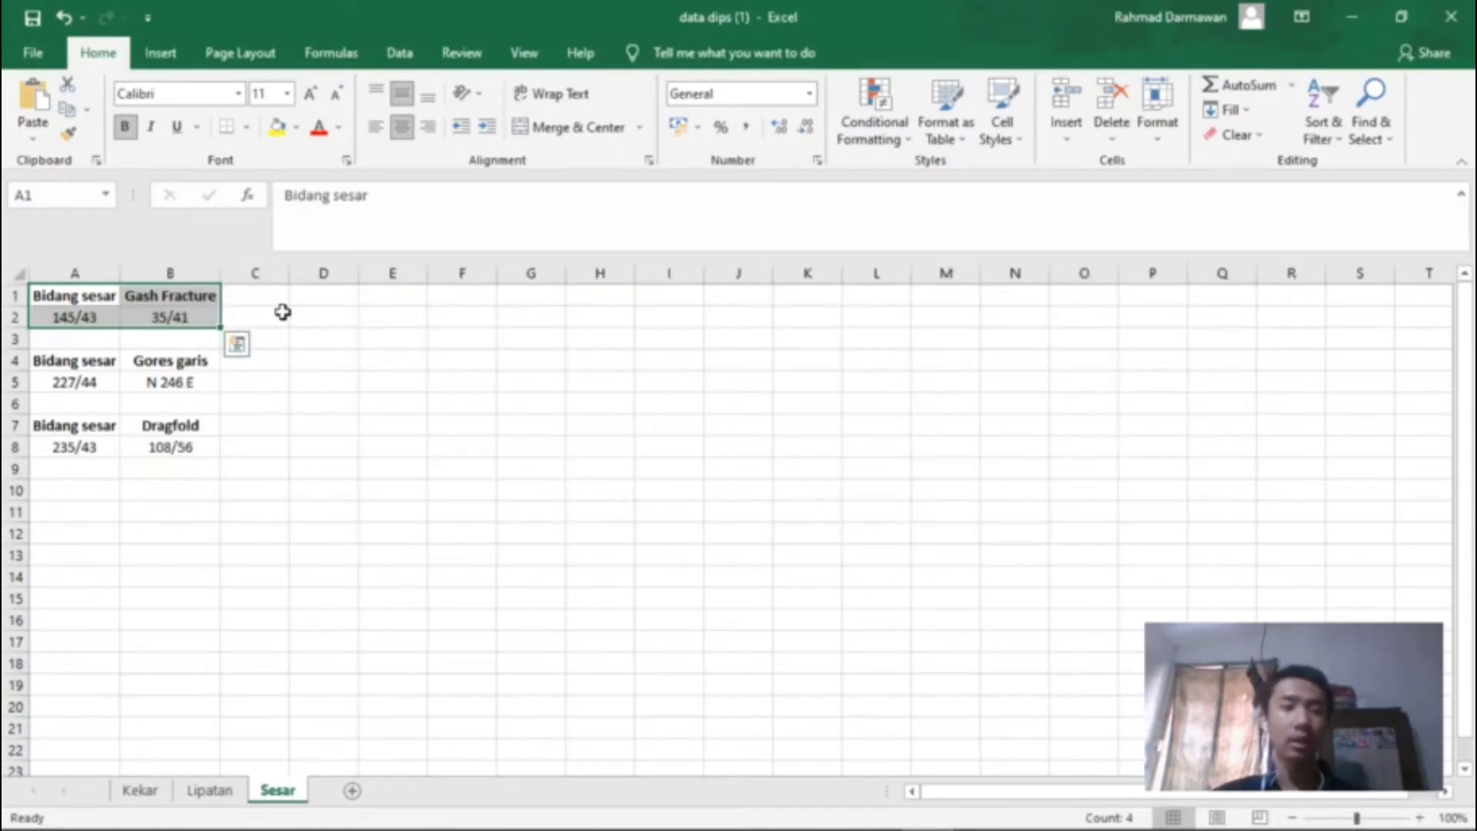
Switch from Excel to the empty Dips project, set its global orientation format to Strike (Right) / Dip and open a stereonet pole plot.
click(265, 315)
mouse_move(976, 825)
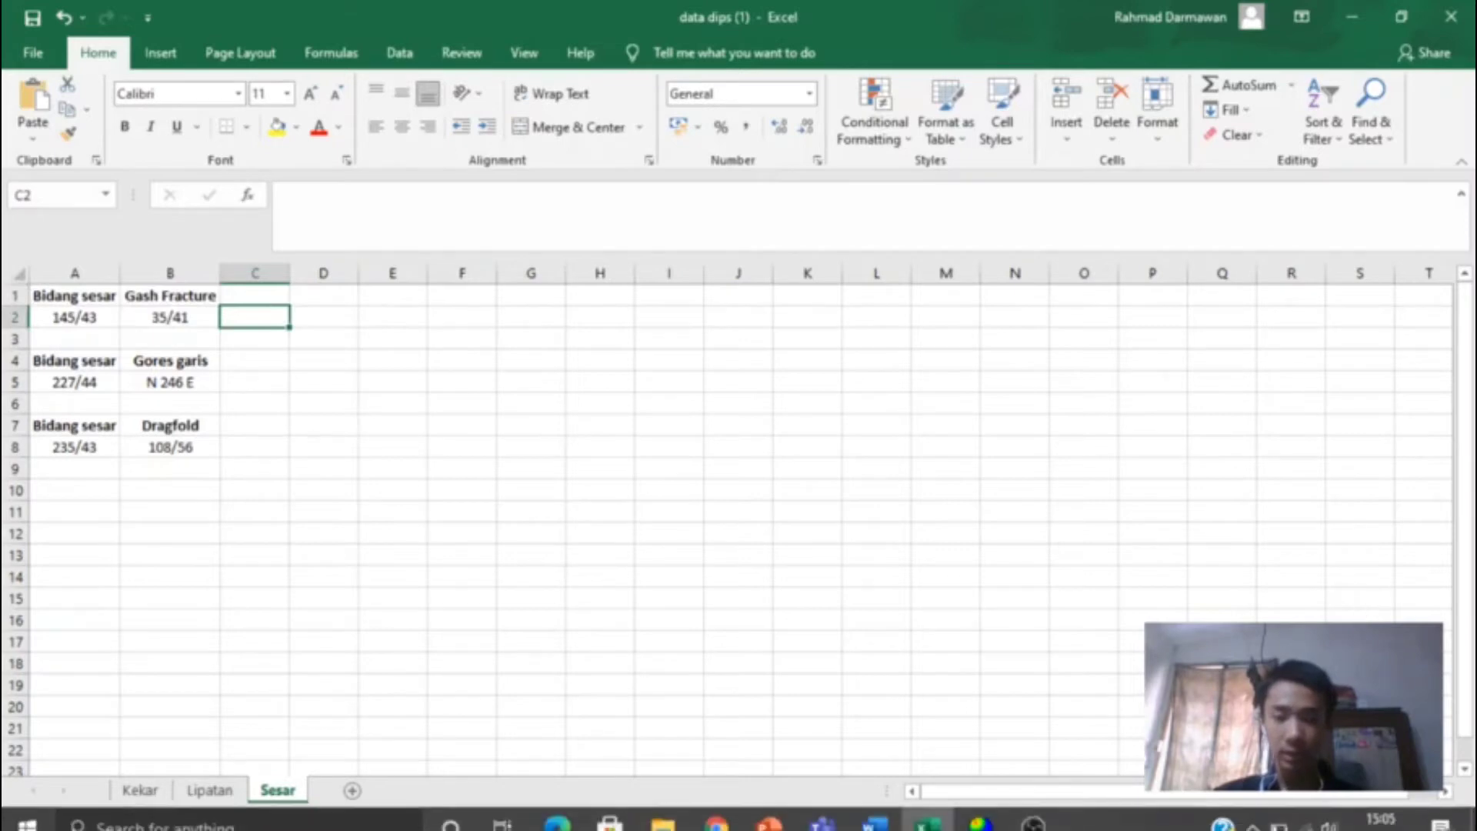
click(977, 815)
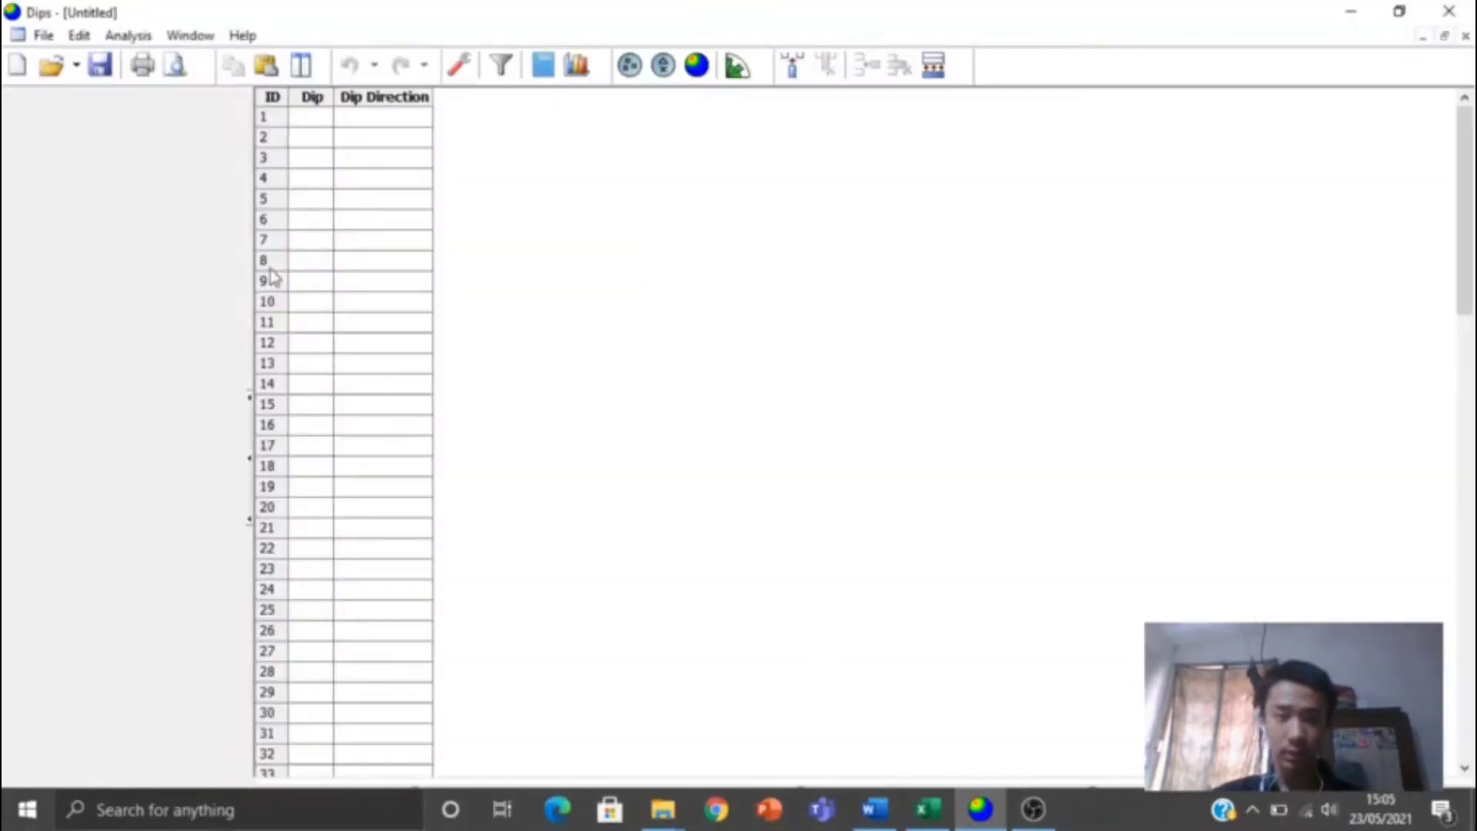
click(460, 67)
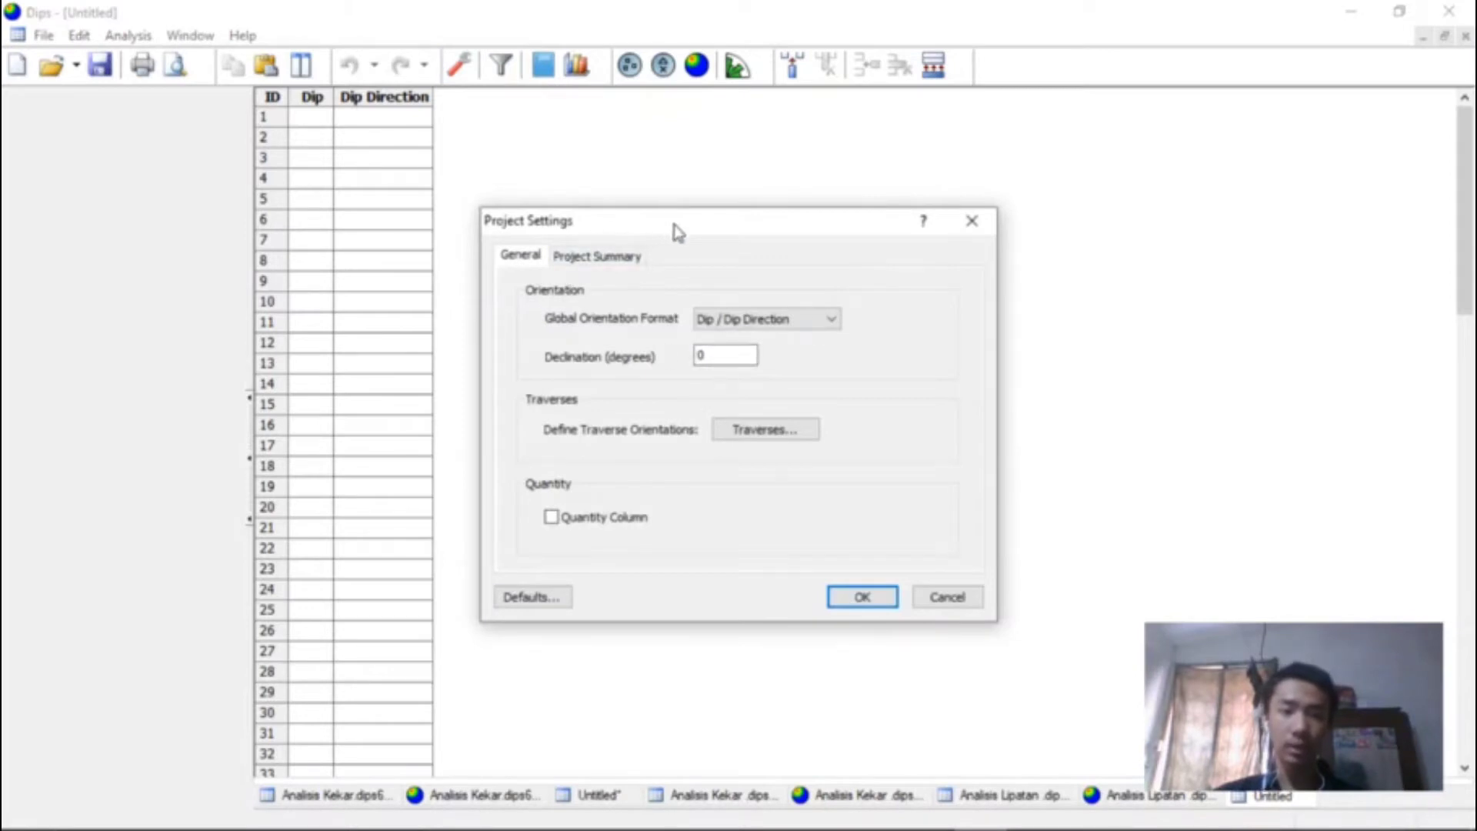
click(704, 318)
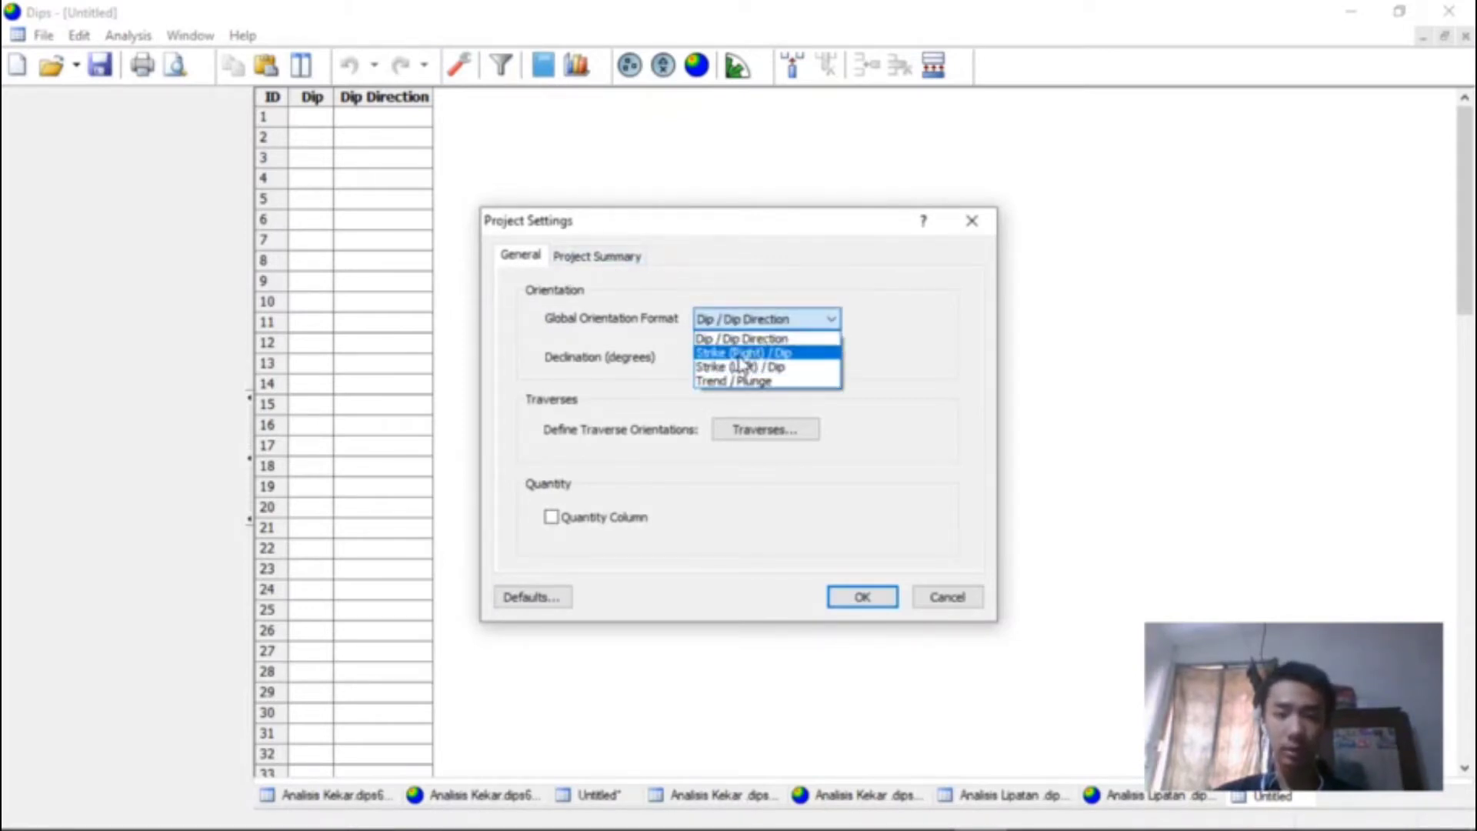
click(773, 352)
click(861, 597)
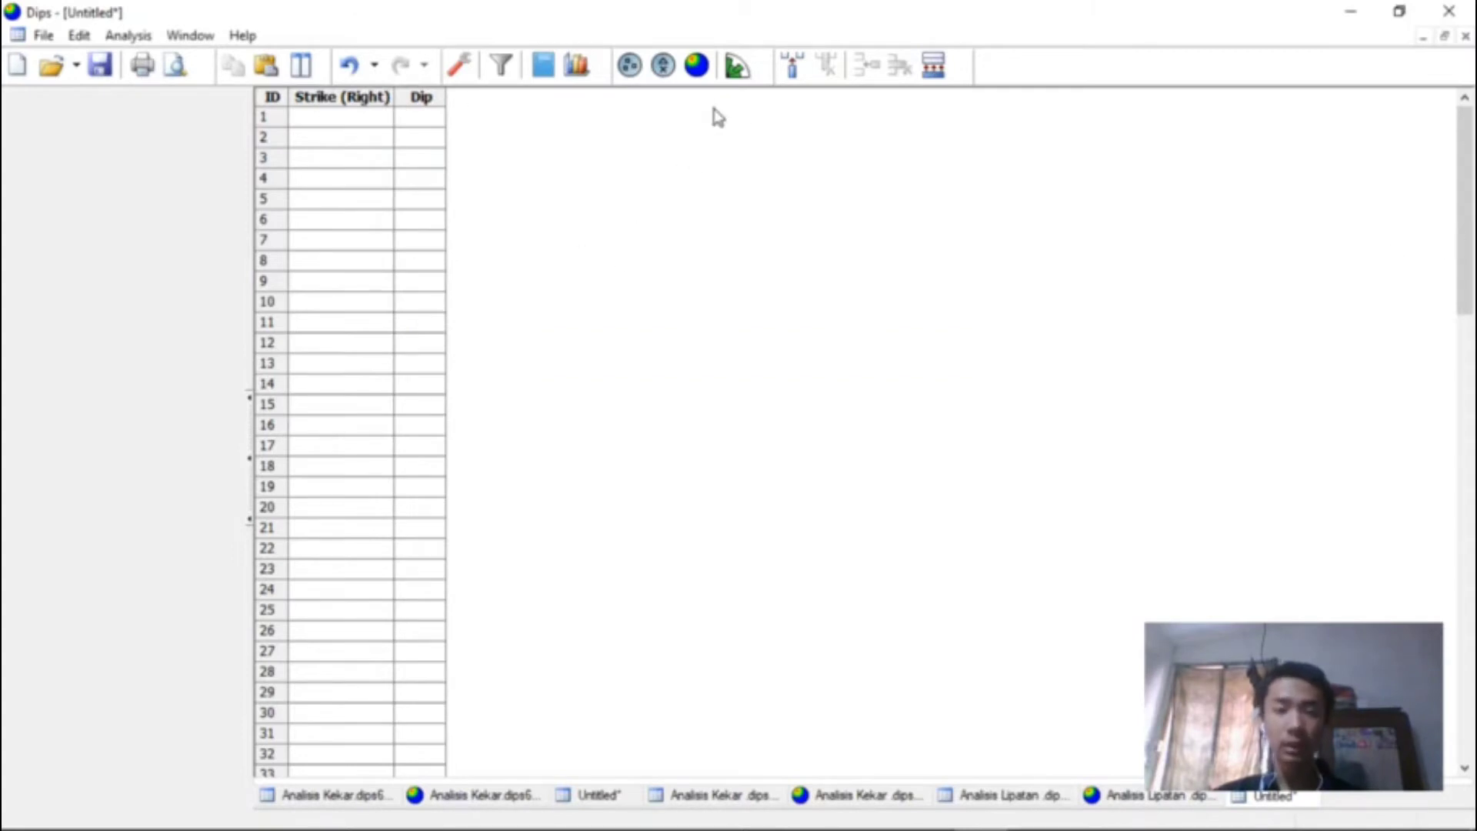
click(631, 67)
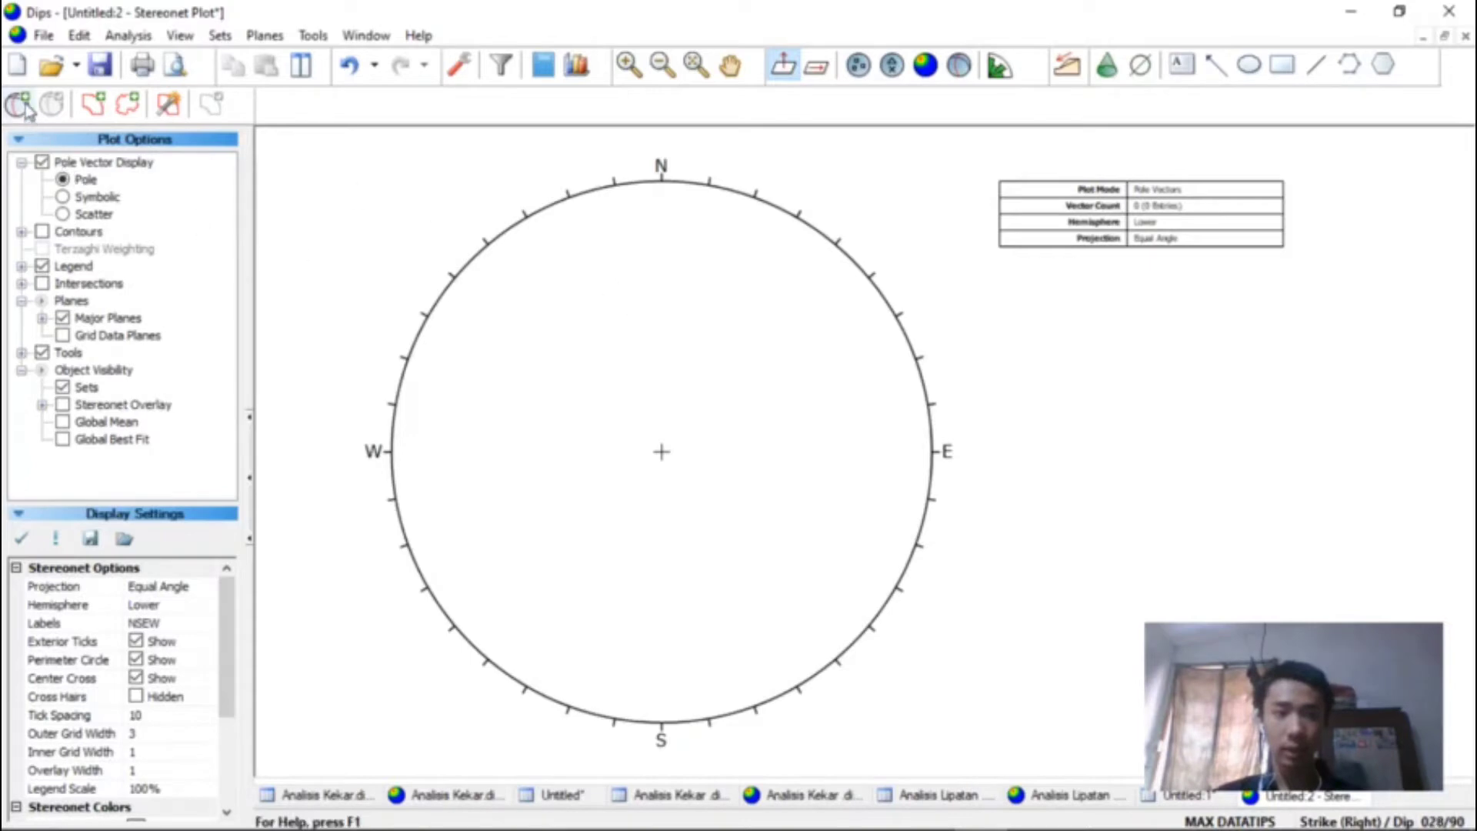
Add a user plane labelled Fault Plane with strike/dip 145/43, showing only its plane and label.
click(26, 109)
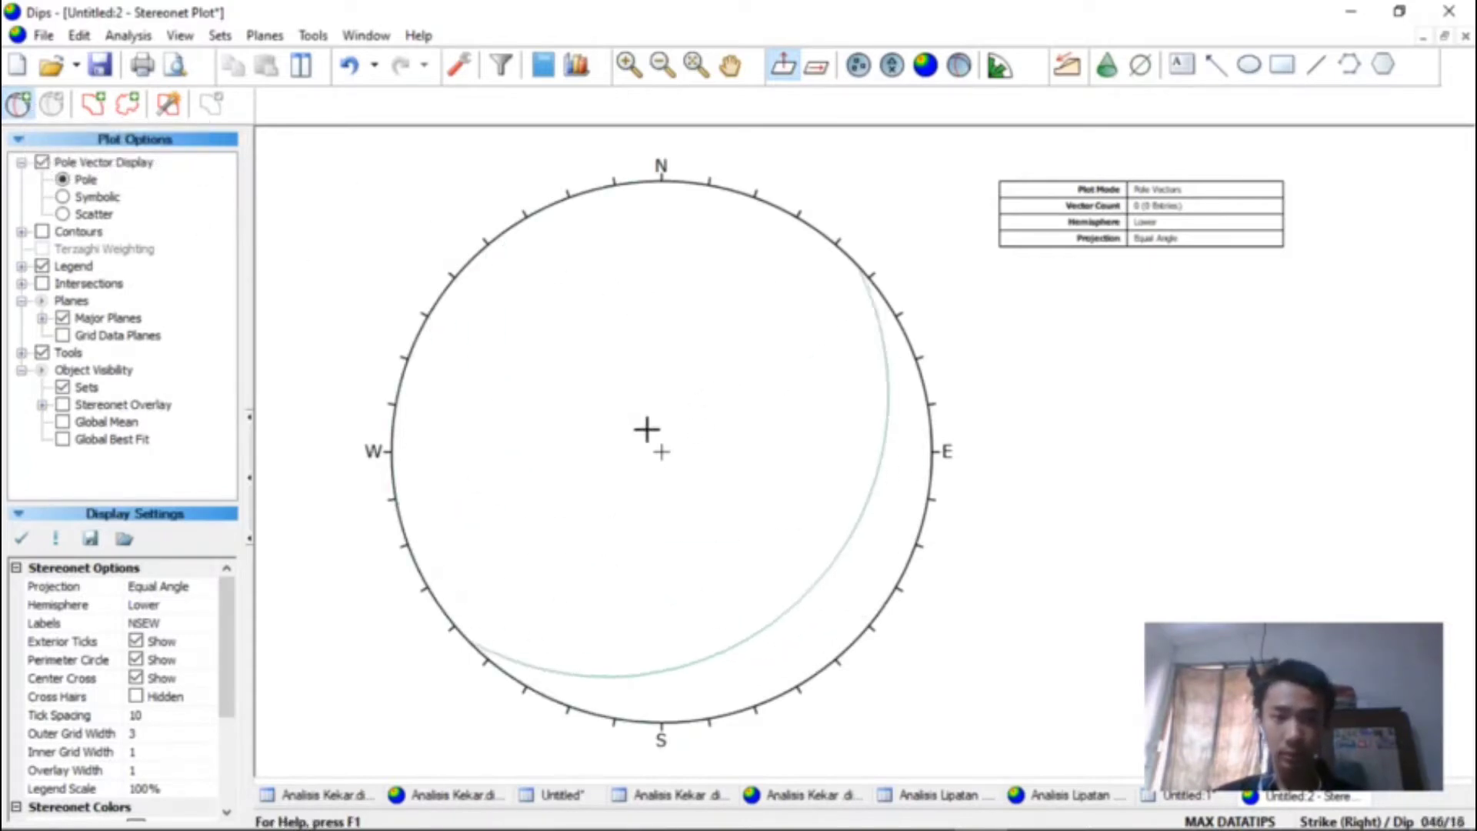
click(610, 323)
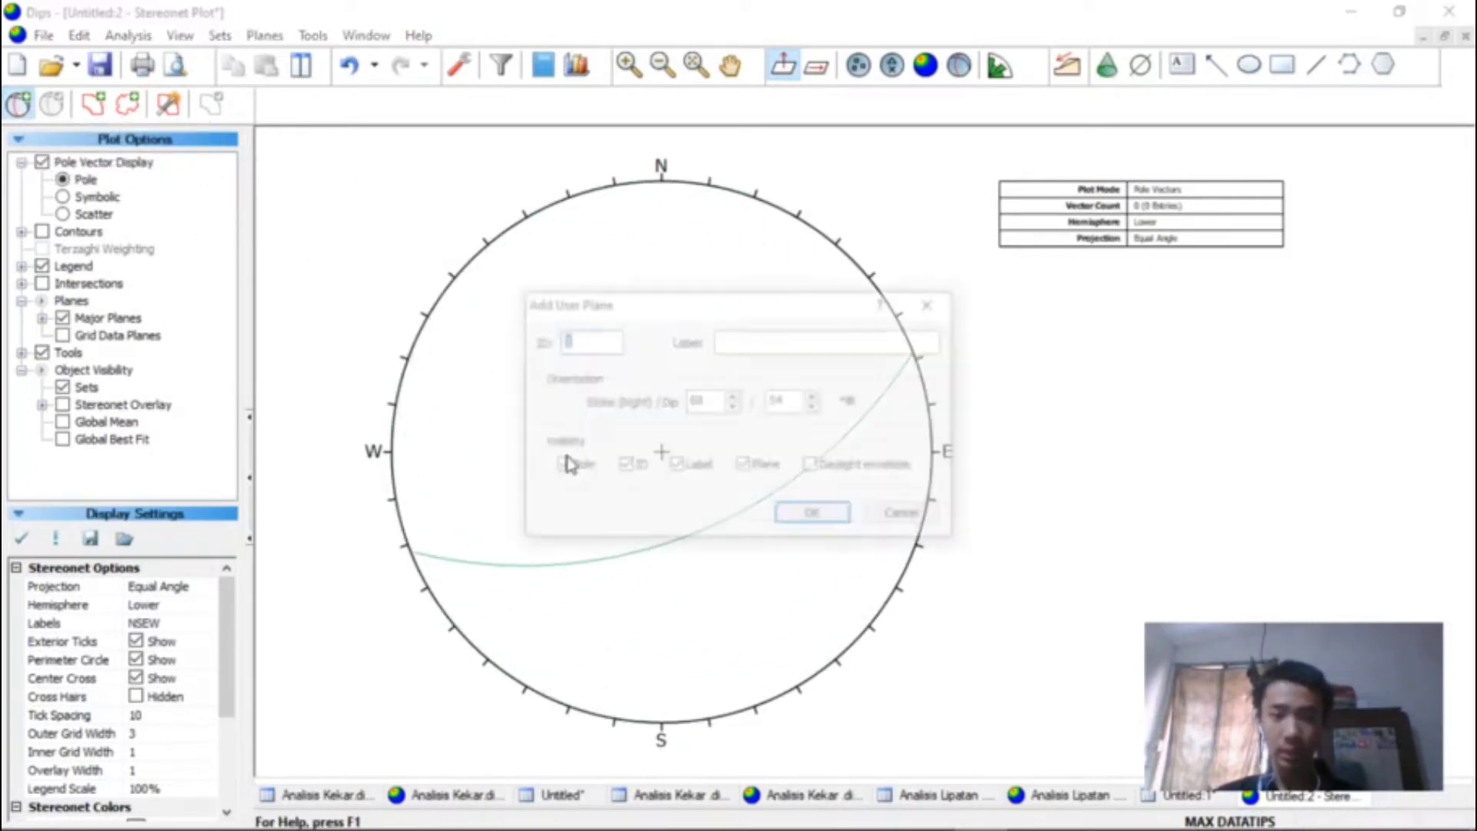
click(725, 343)
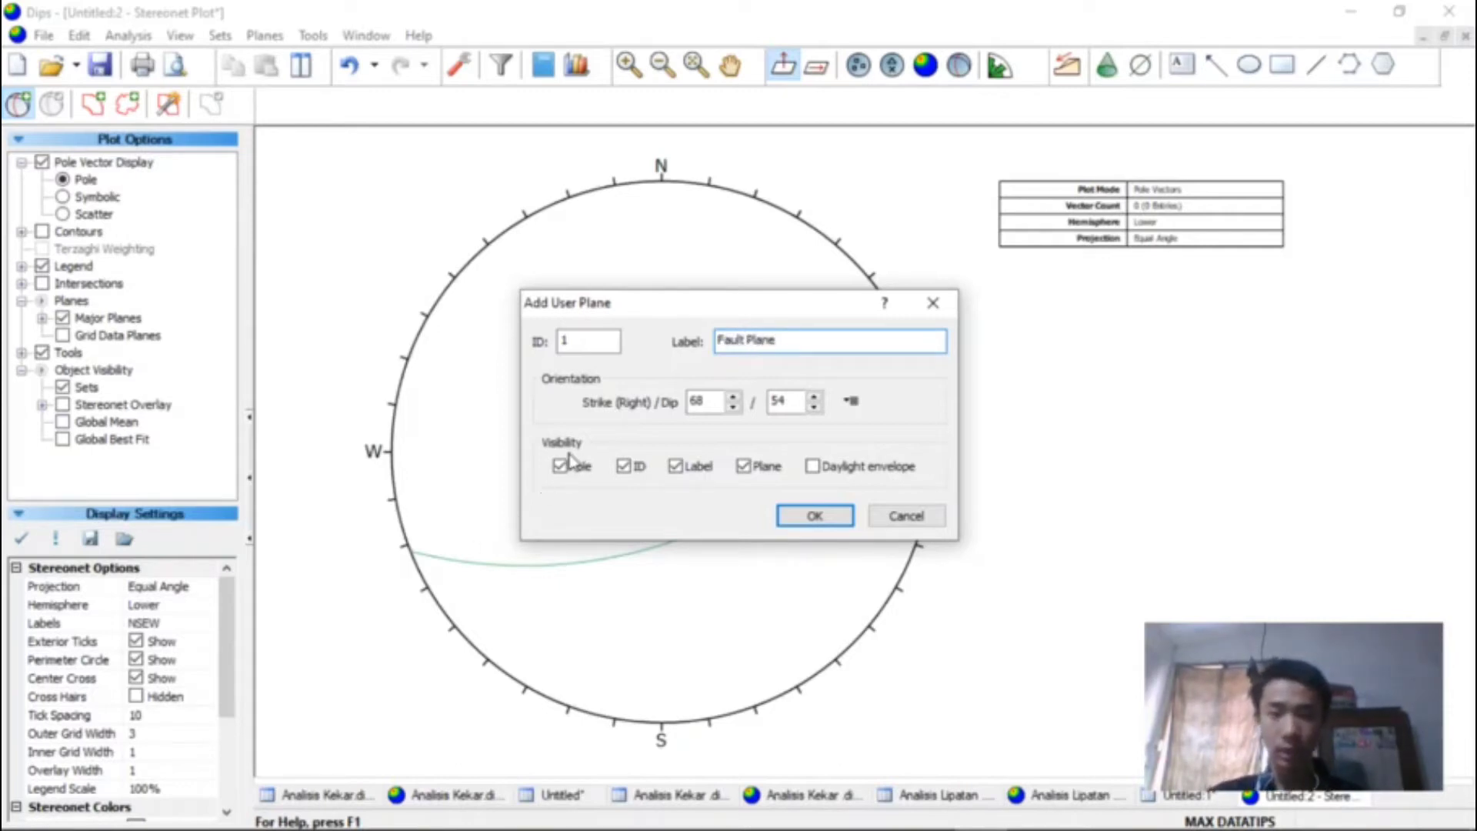
click(560, 472)
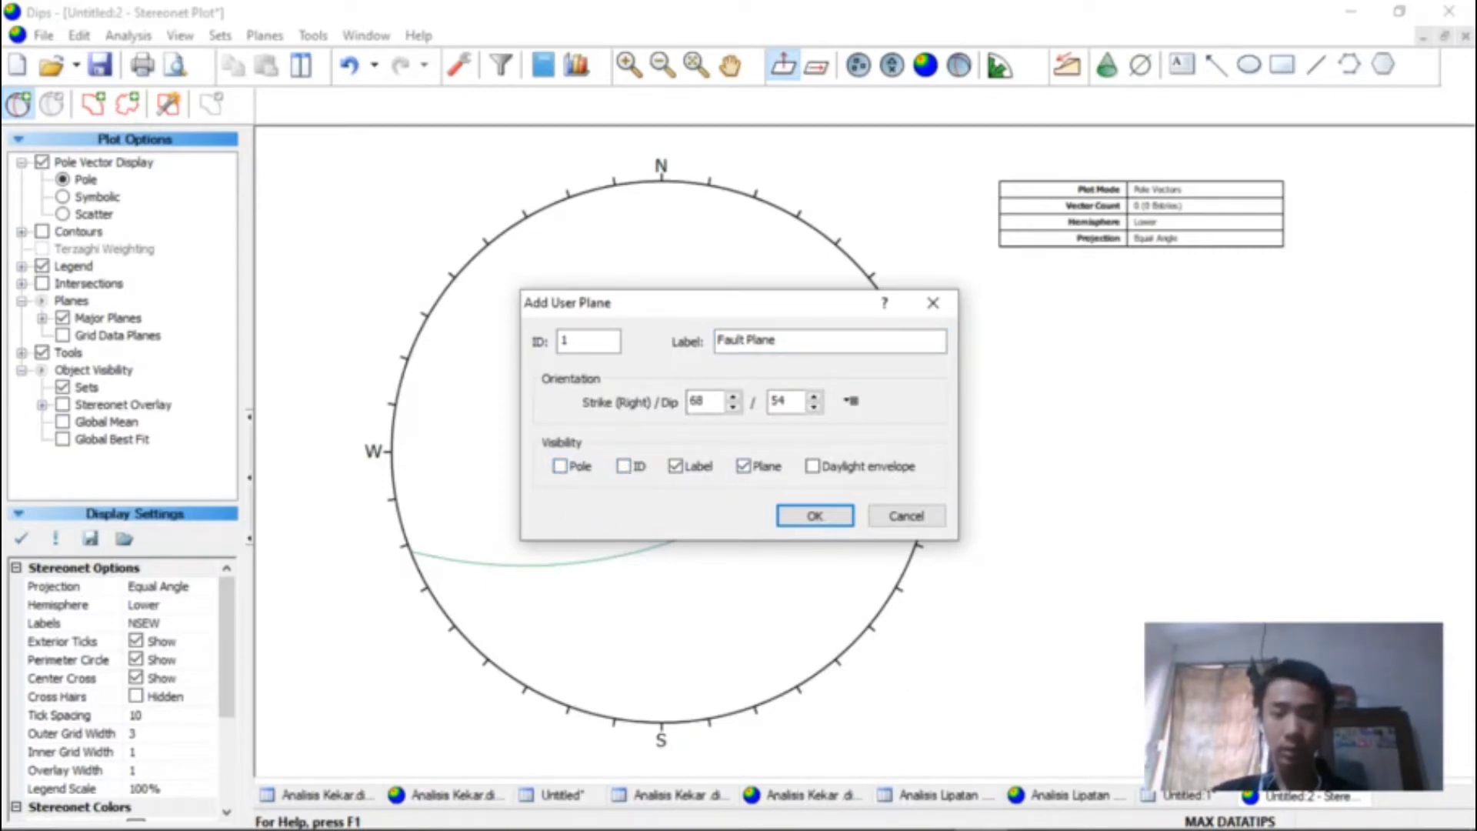
click(928, 810)
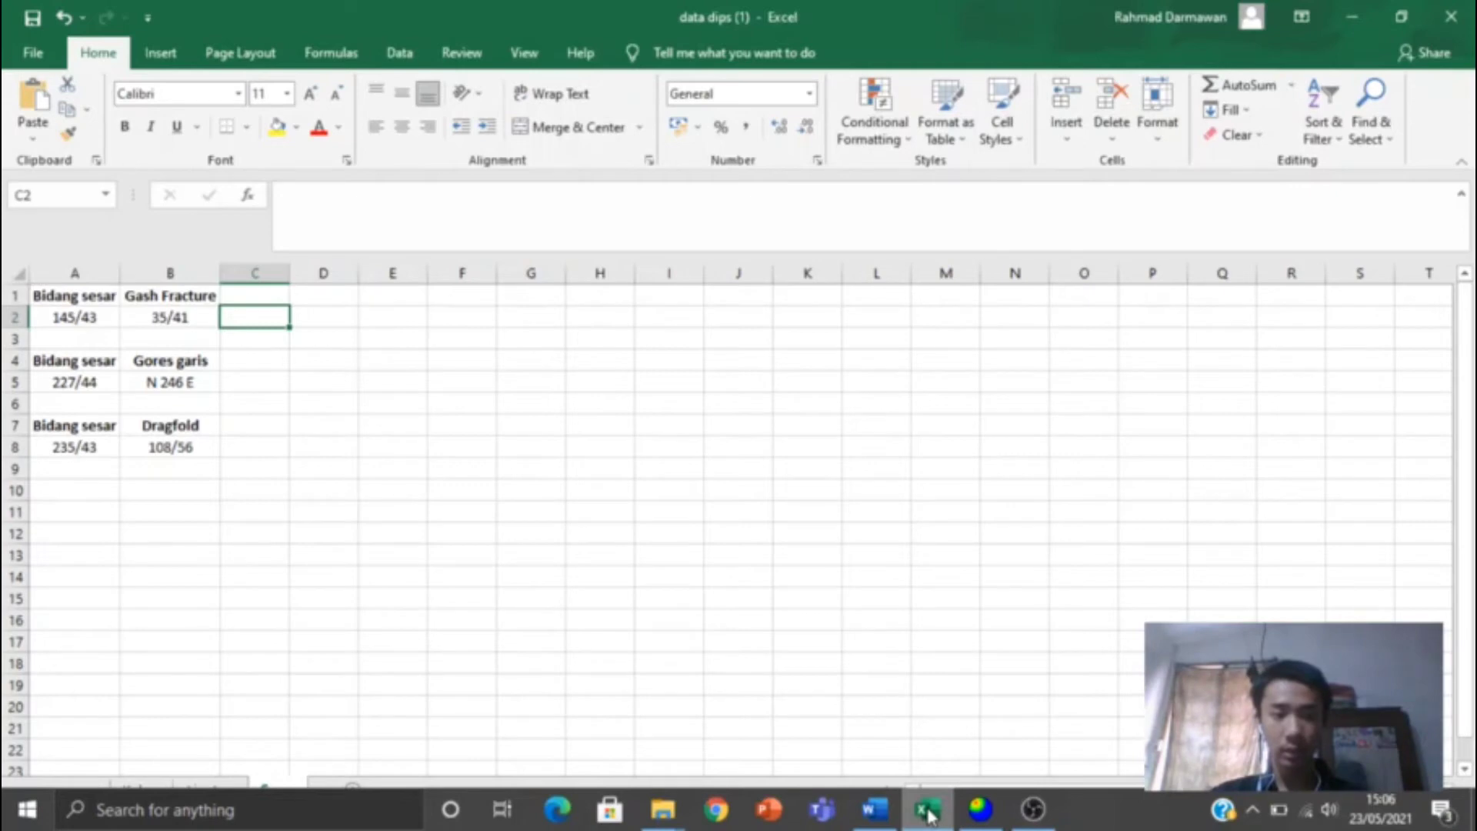
click(928, 810)
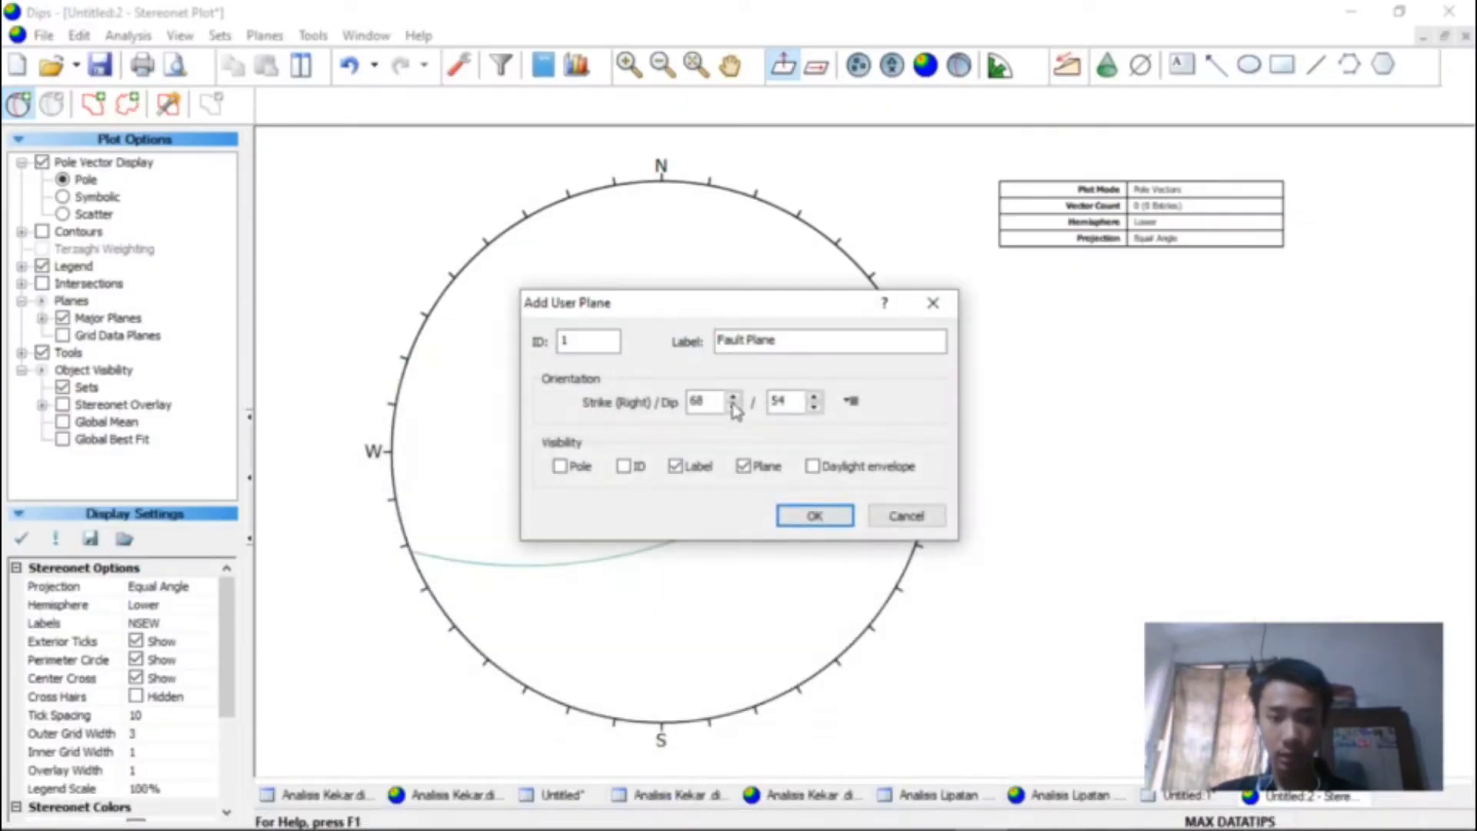
drag(710, 399, 652, 410)
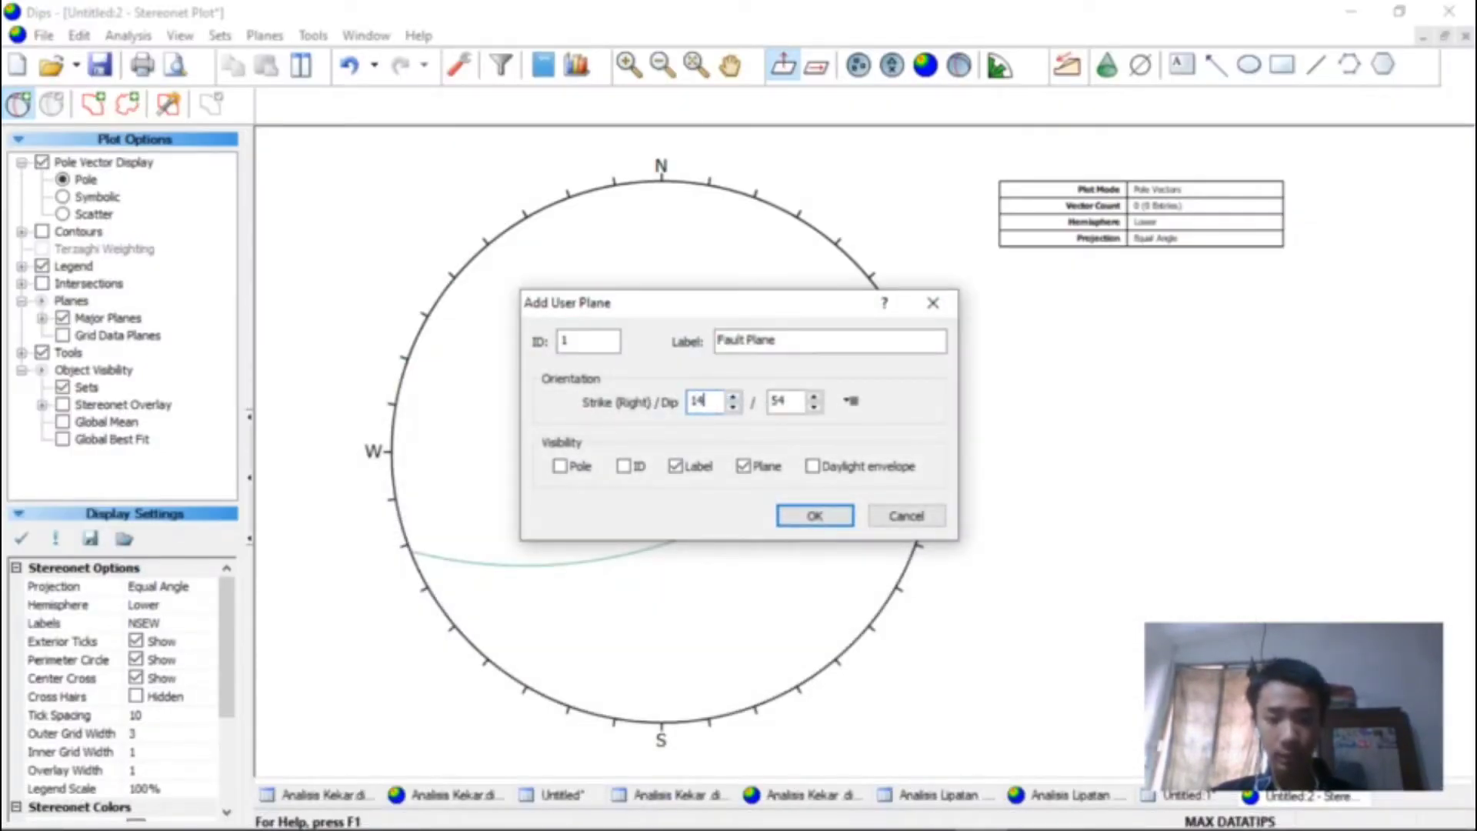
drag(792, 400, 756, 407)
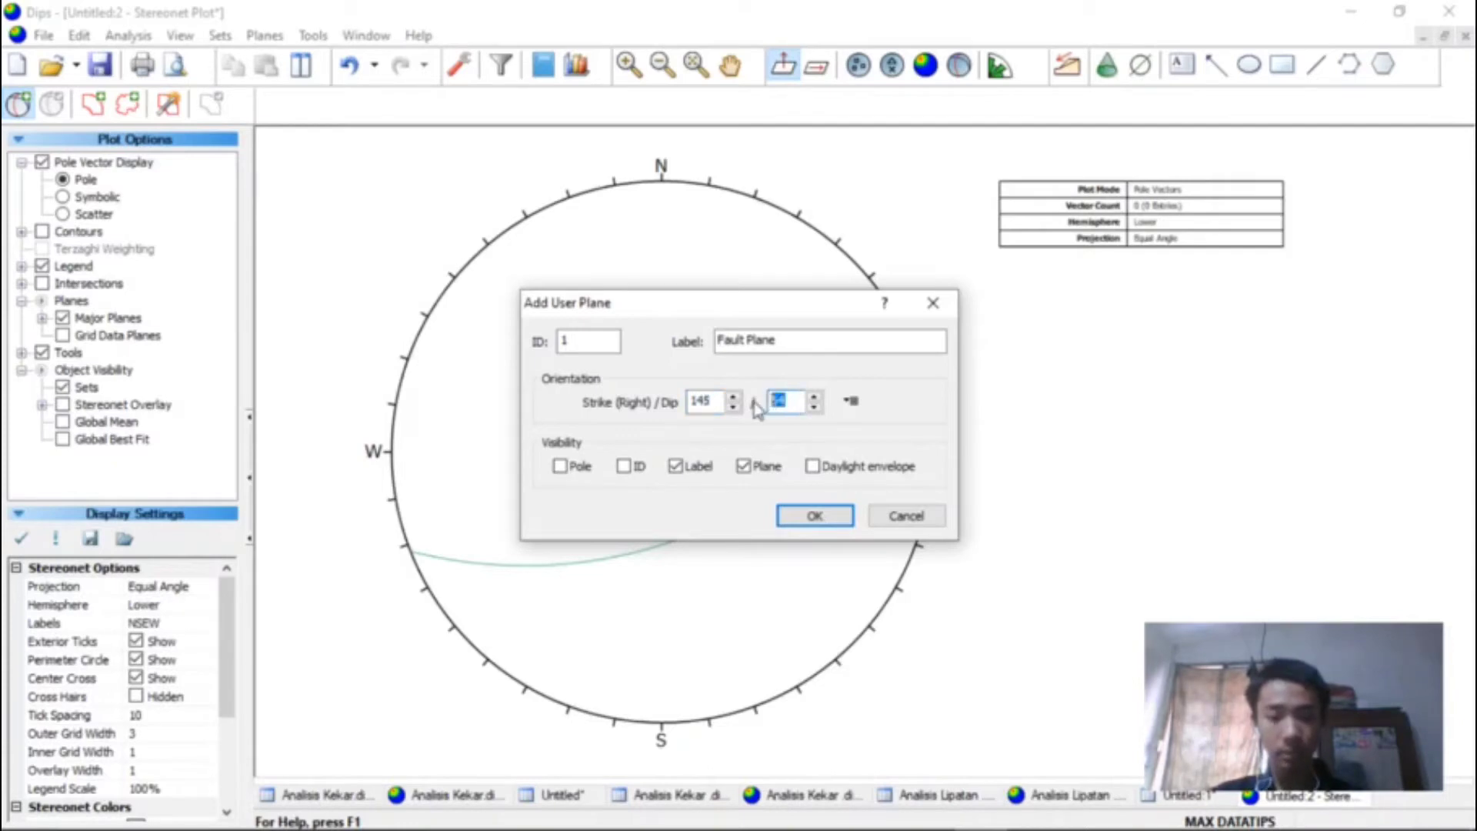
text(43)
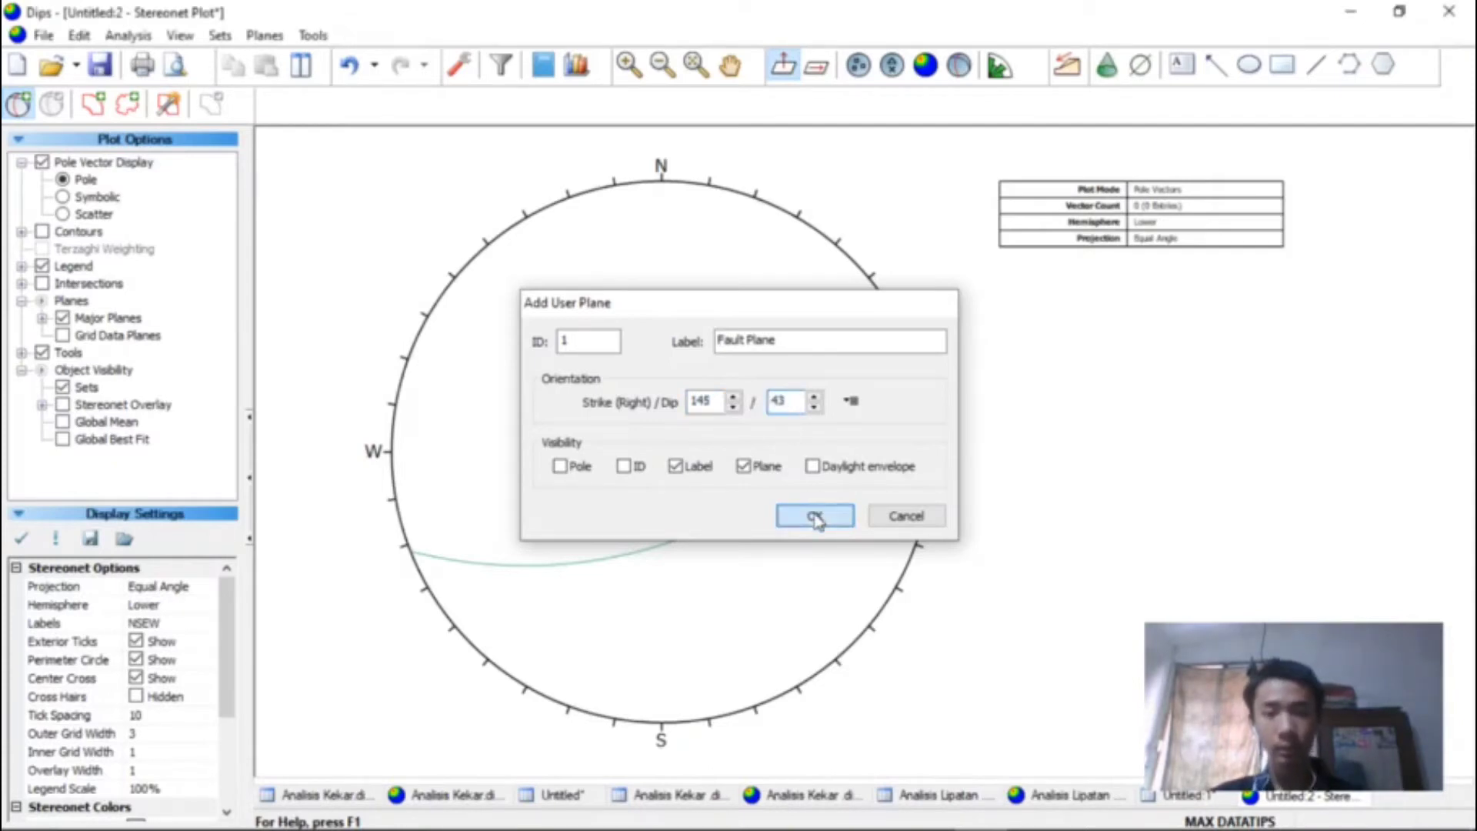
click(814, 515)
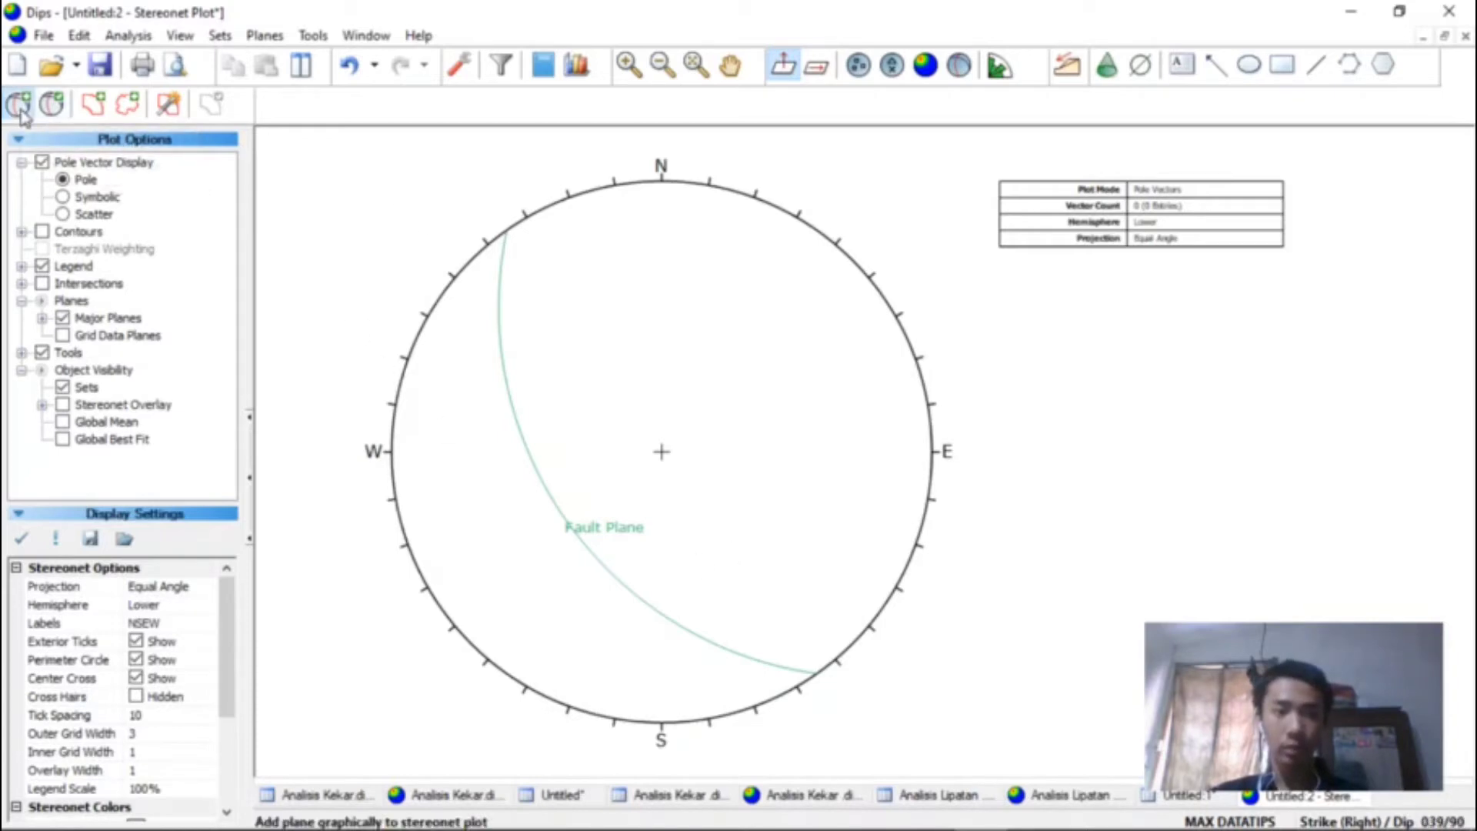
Add a user plane labelled Gash Fracture with strike/dip 35/41 from the Excel data, showing only its plane and label.
click(17, 104)
click(778, 471)
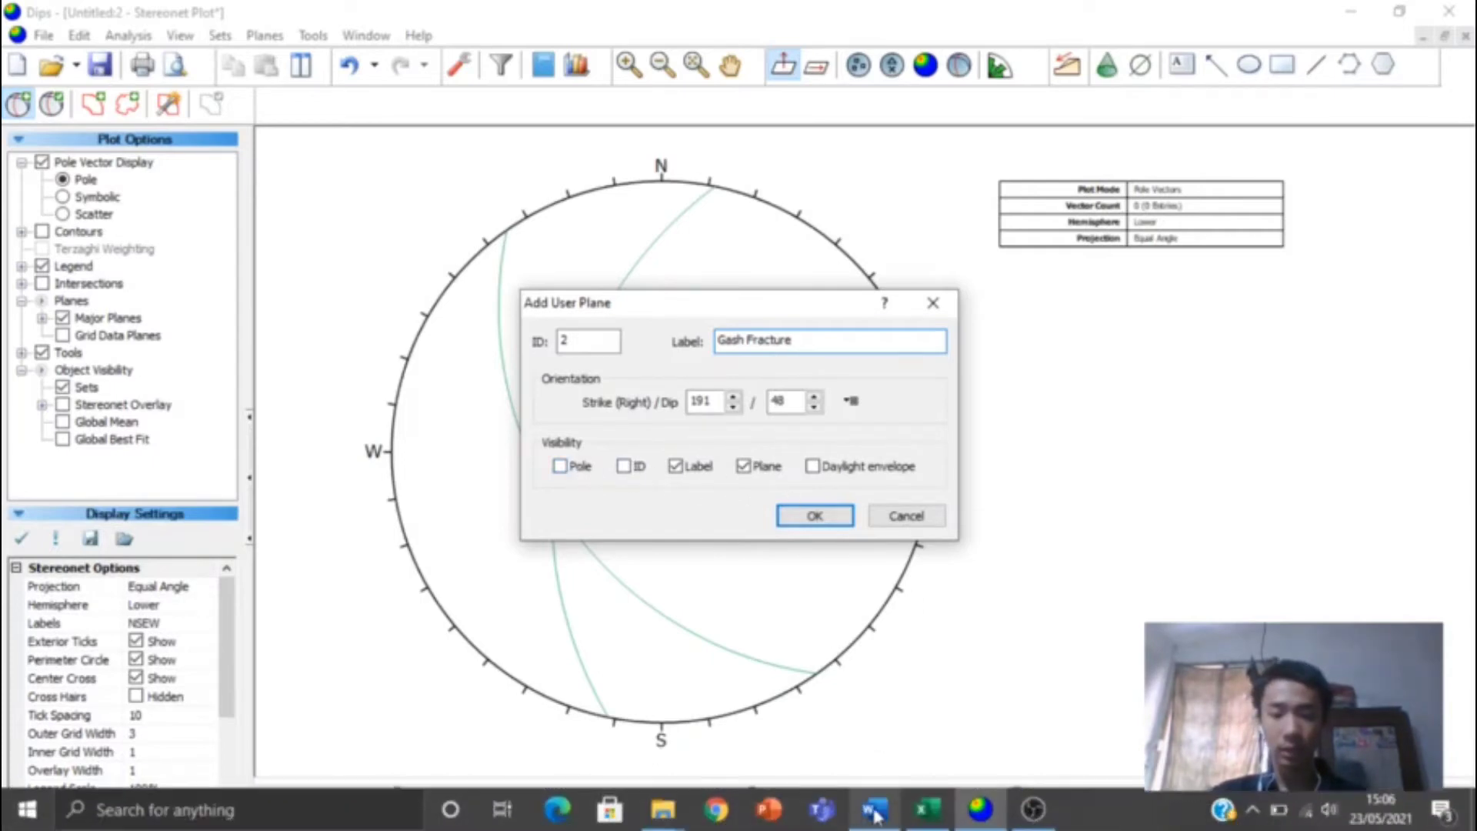
click(927, 812)
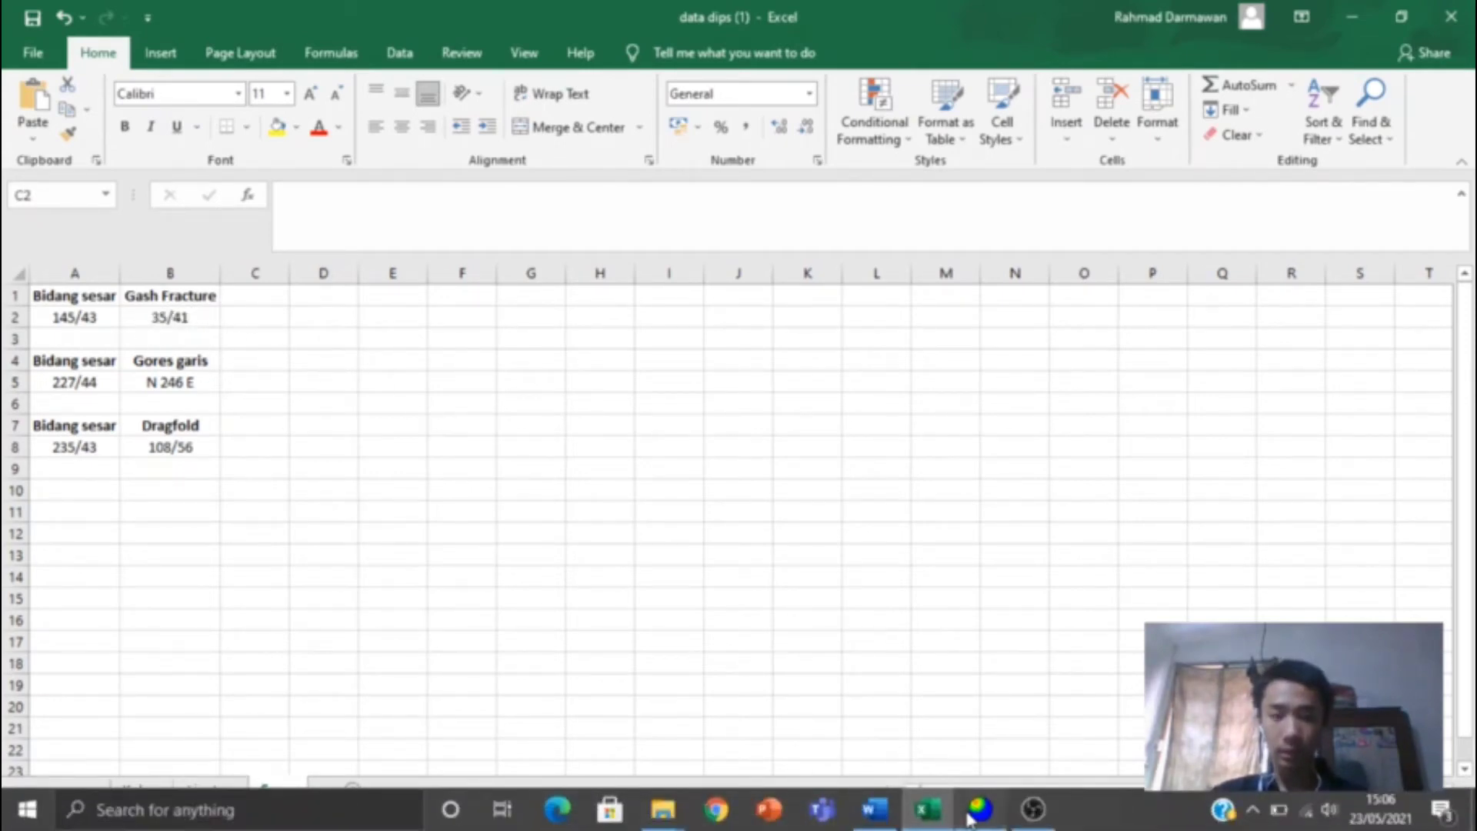
click(979, 809)
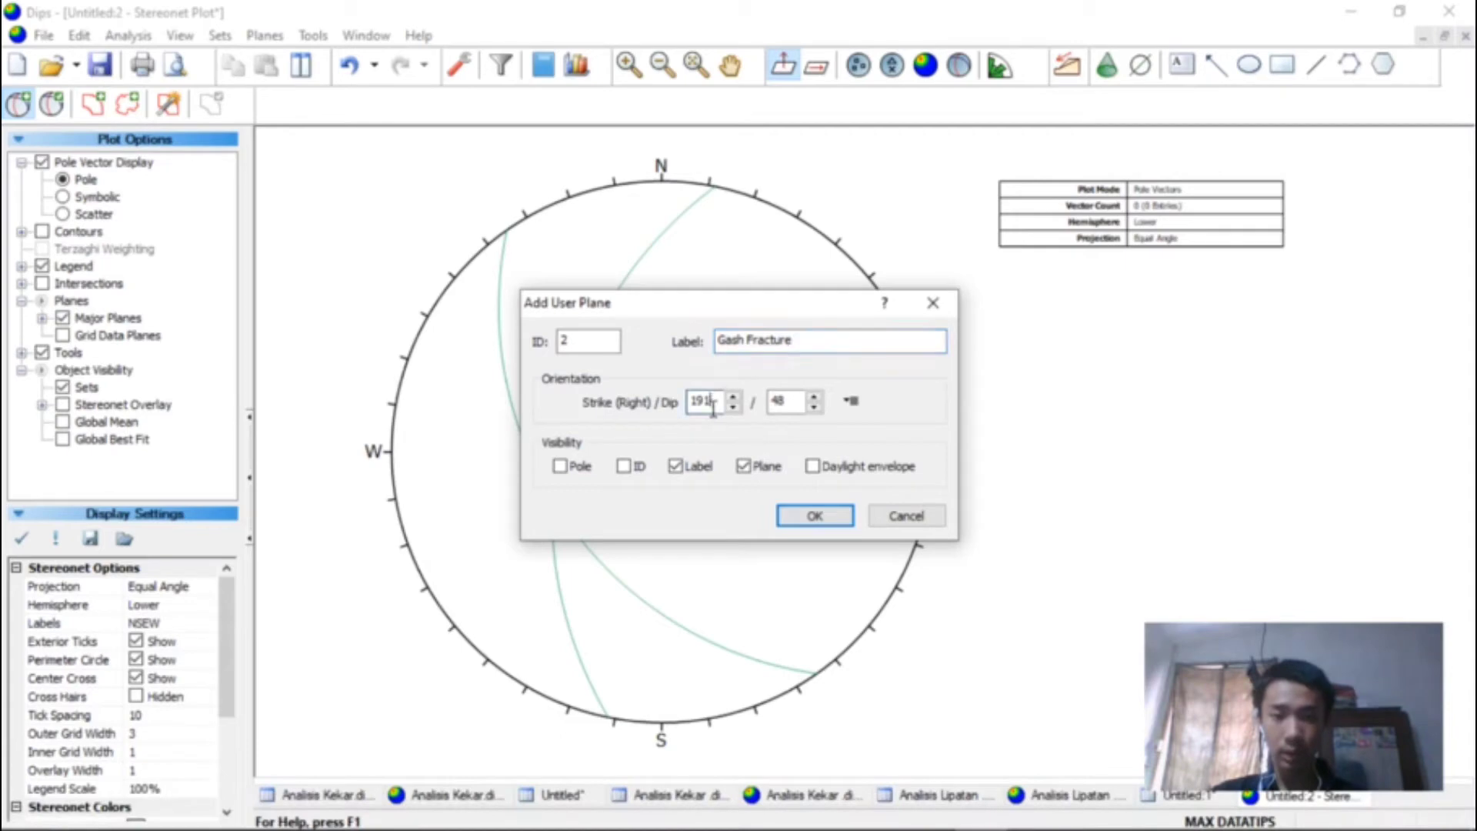
drag(713, 407, 662, 411)
key(Tab)
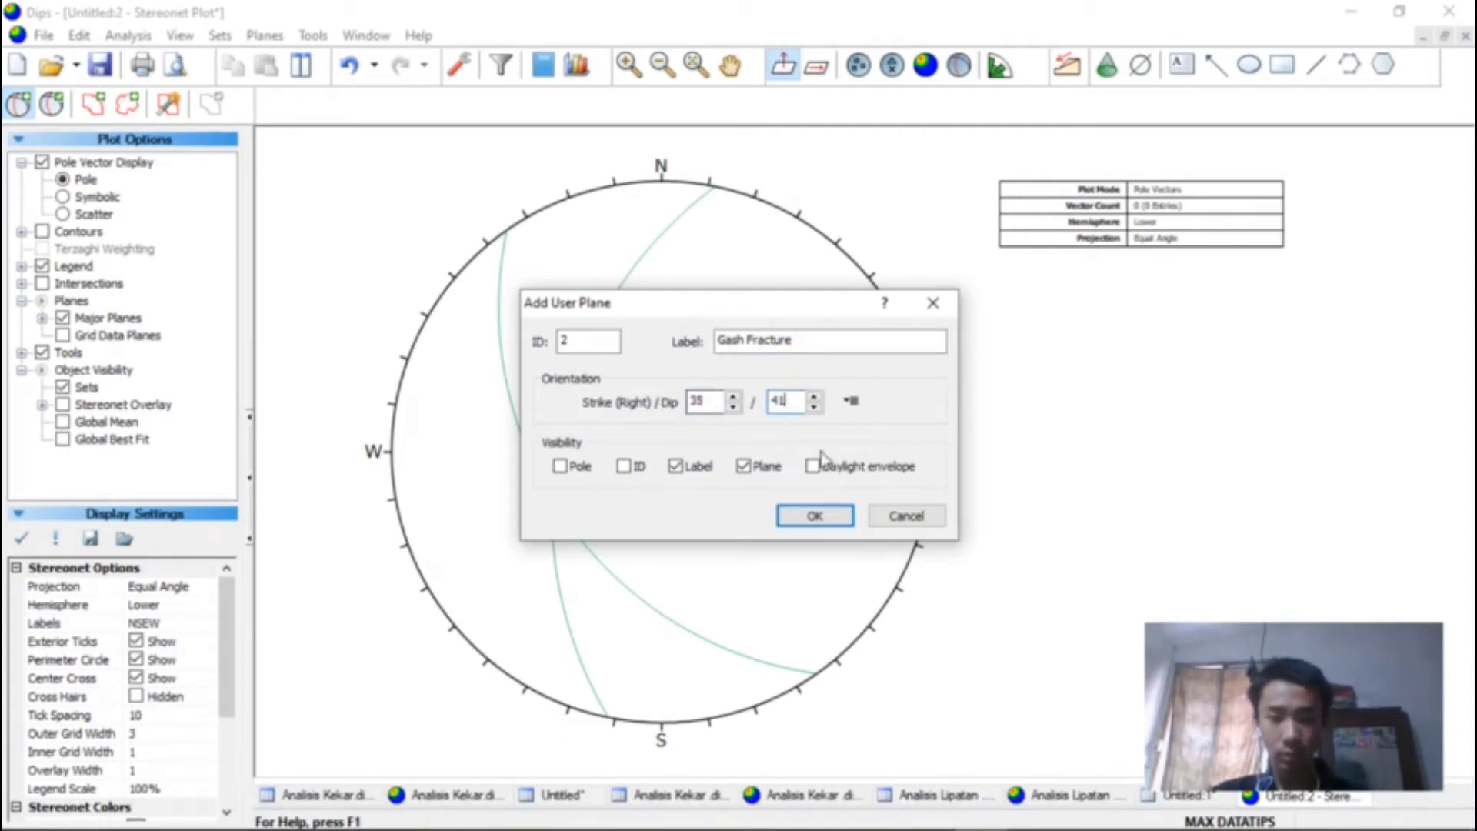
click(830, 517)
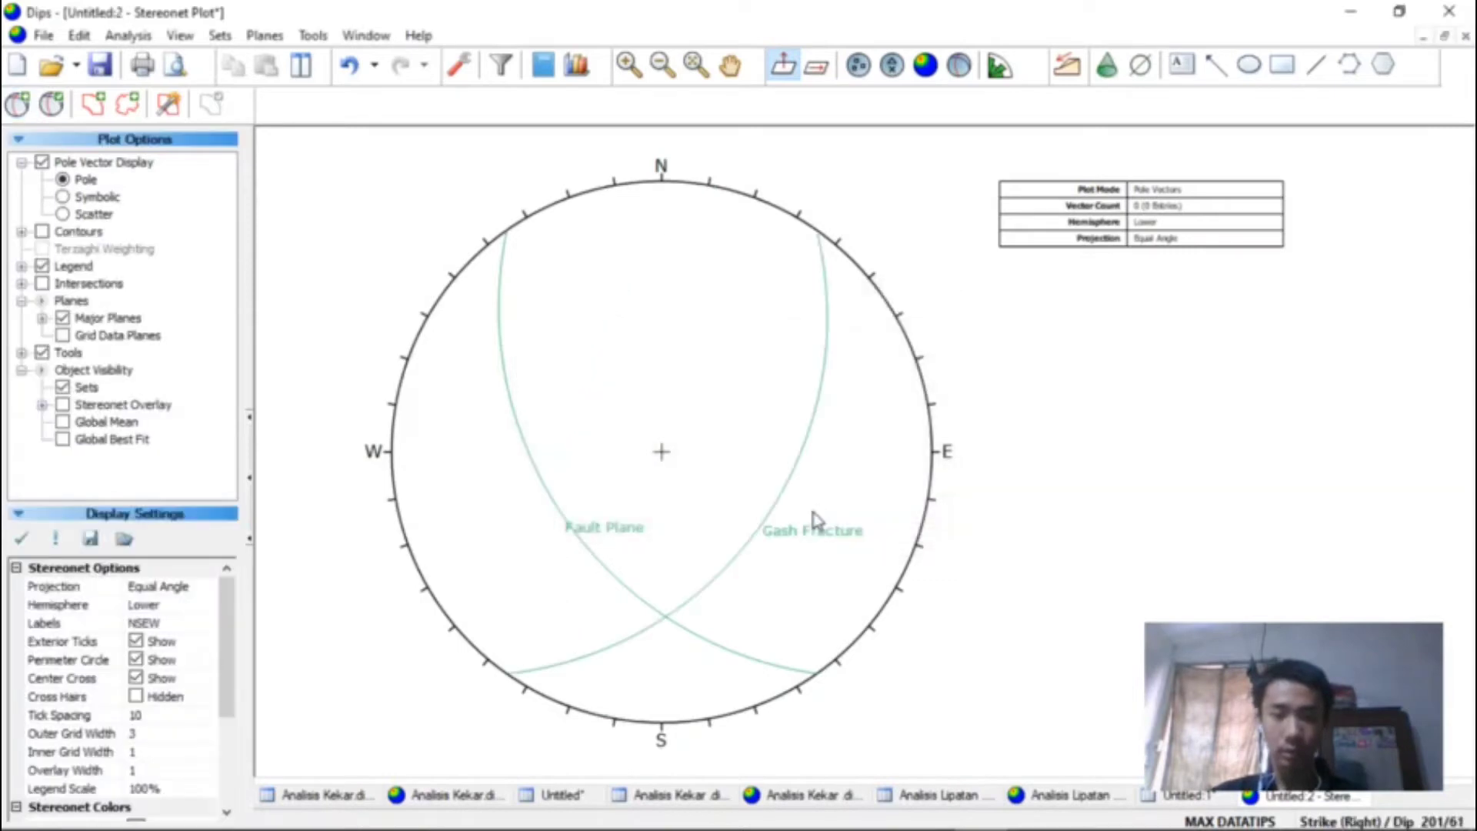
click(17, 103)
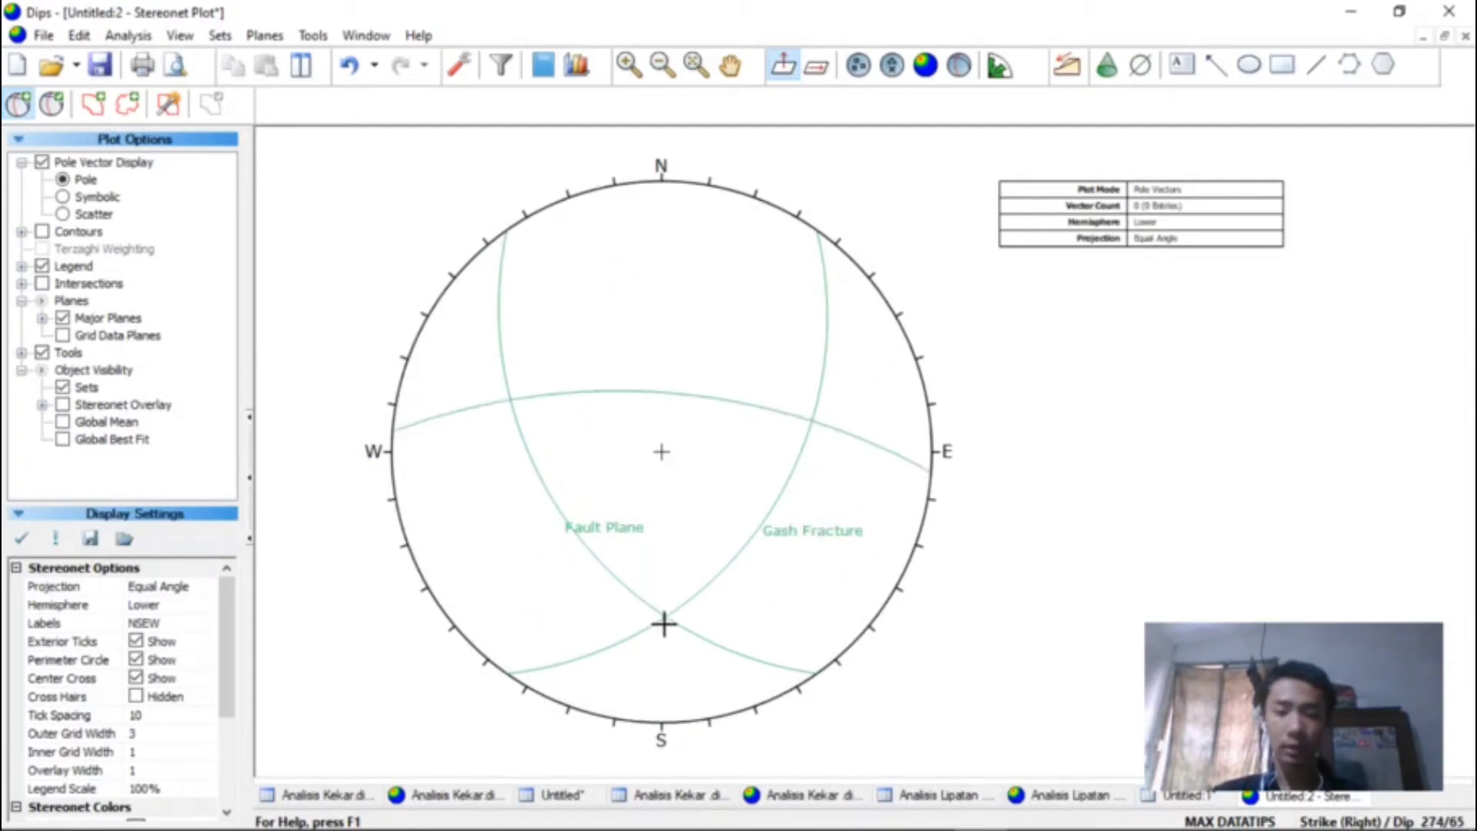
scroll(660, 604, up, 2)
scroll(660, 604, up, 1)
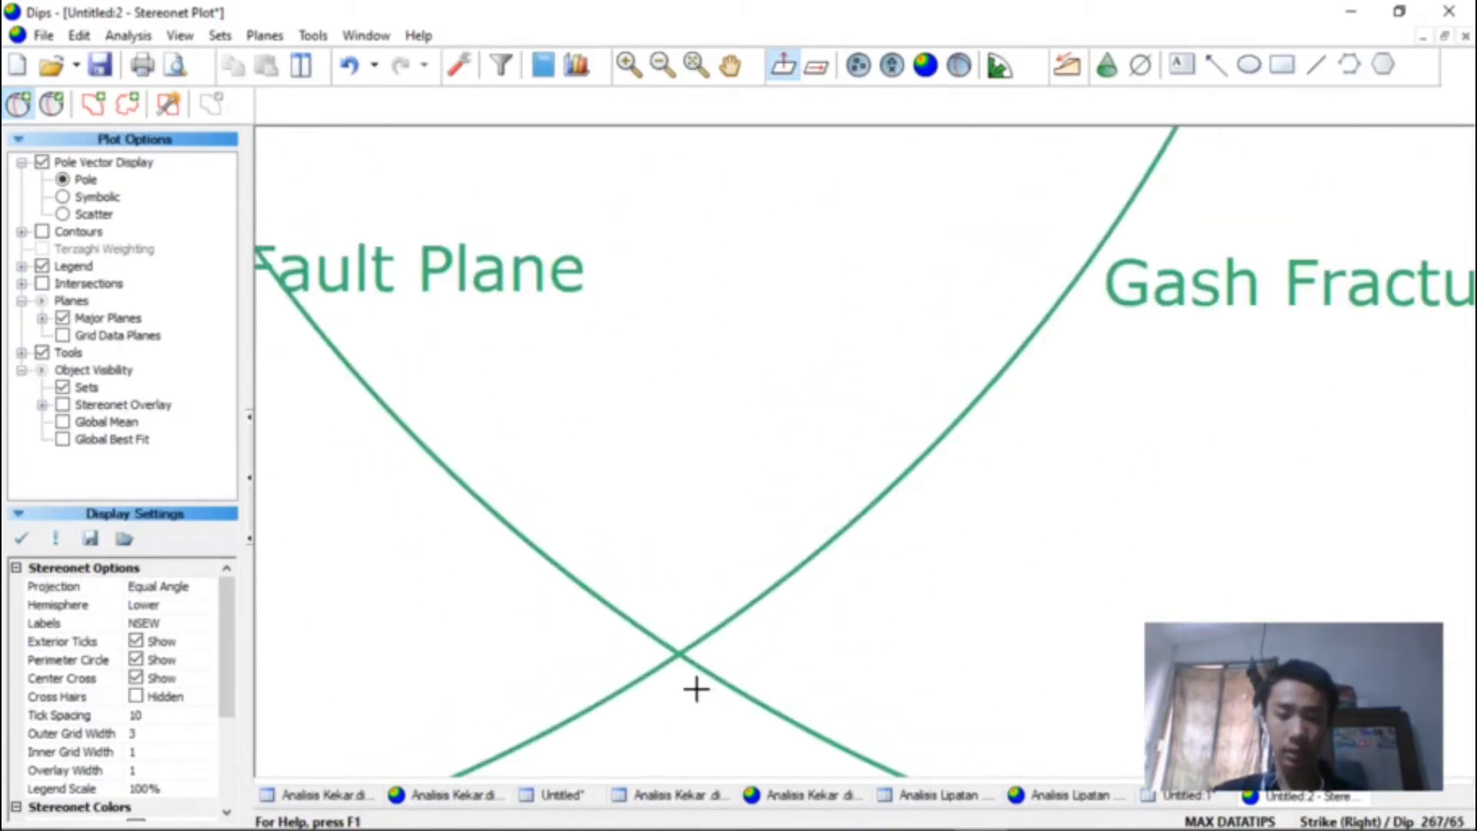
scroll(685, 666, up, 1)
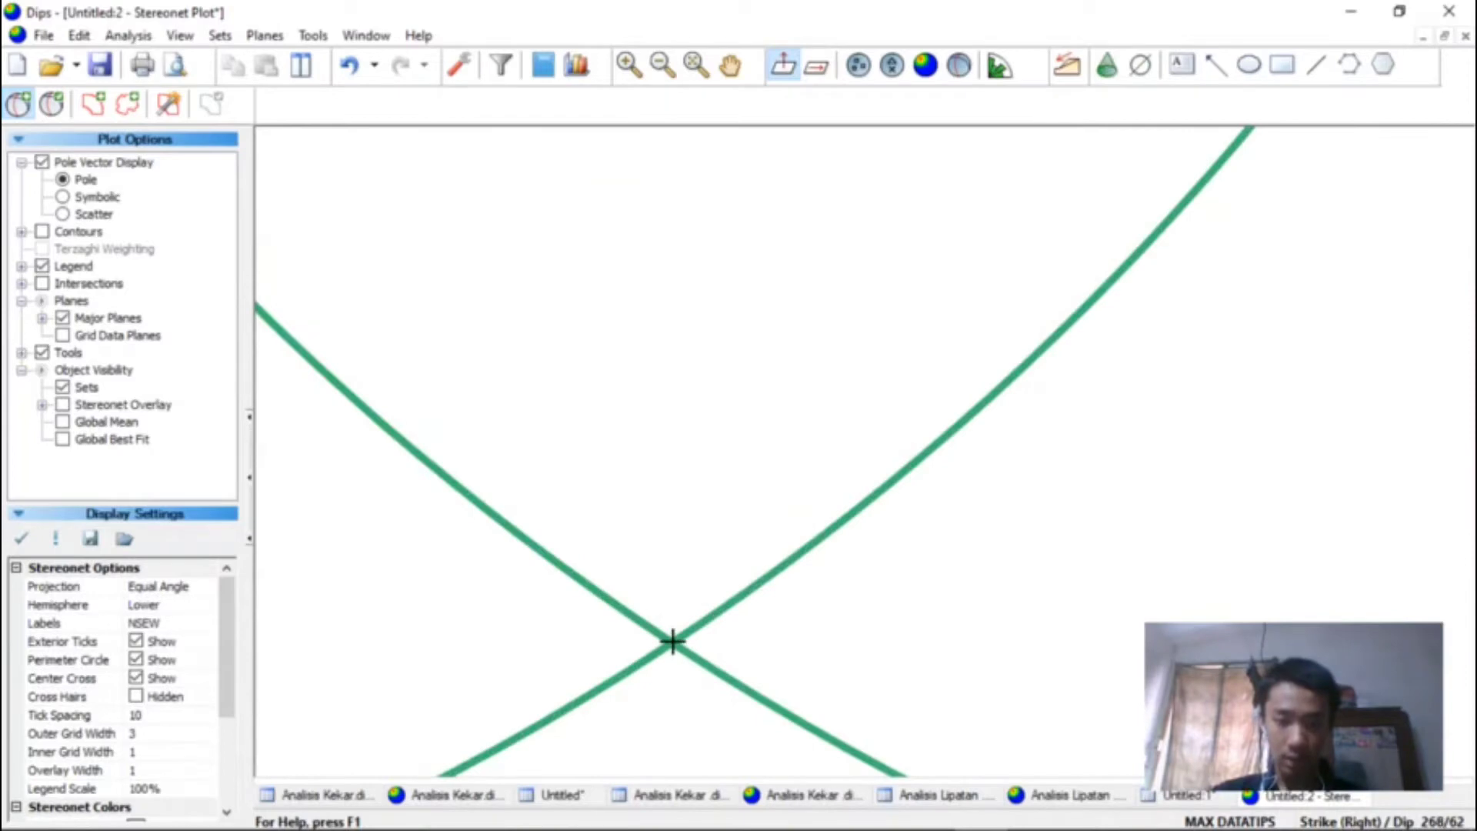
click(671, 641)
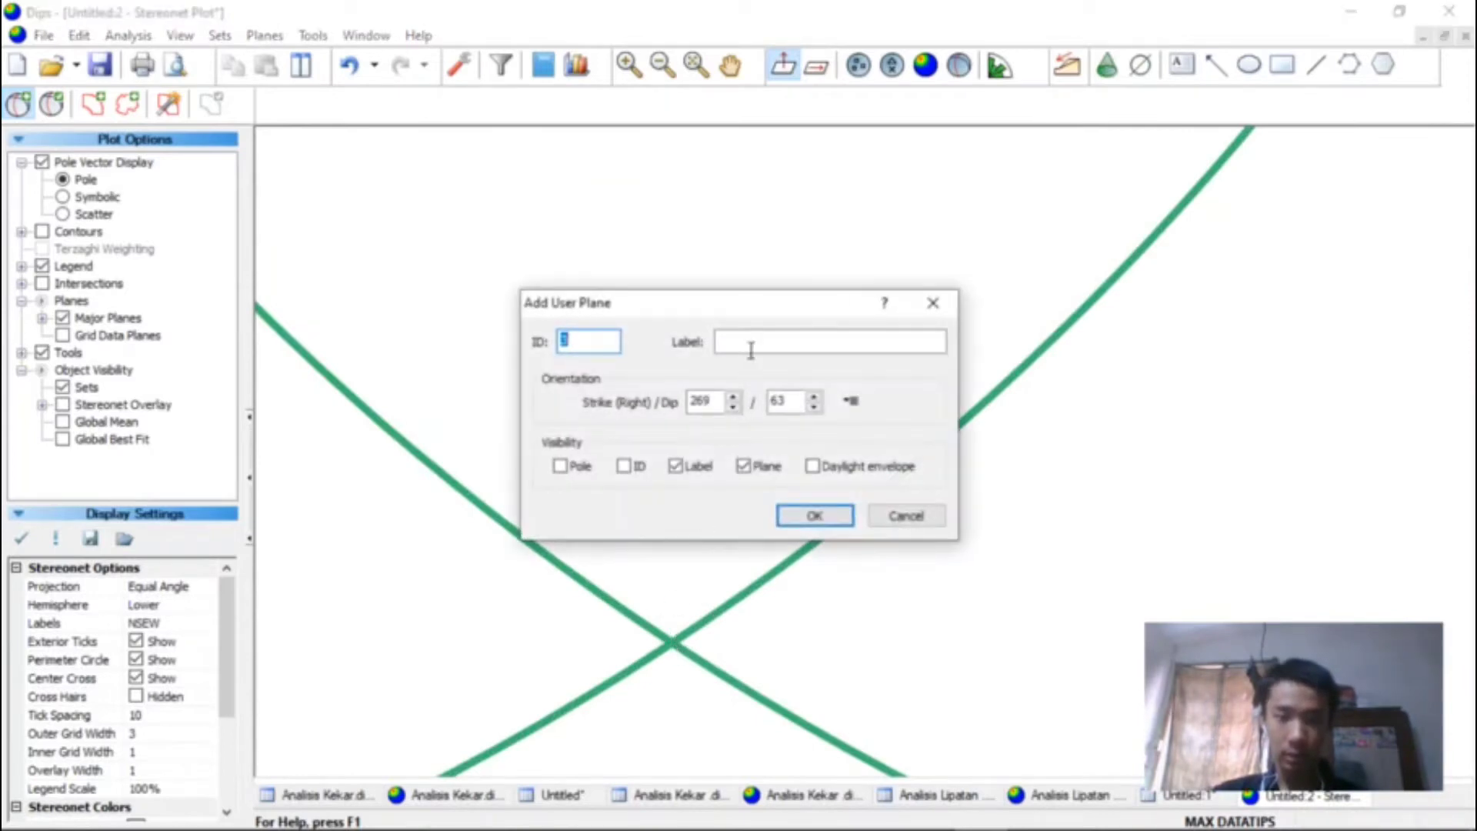
click(933, 302)
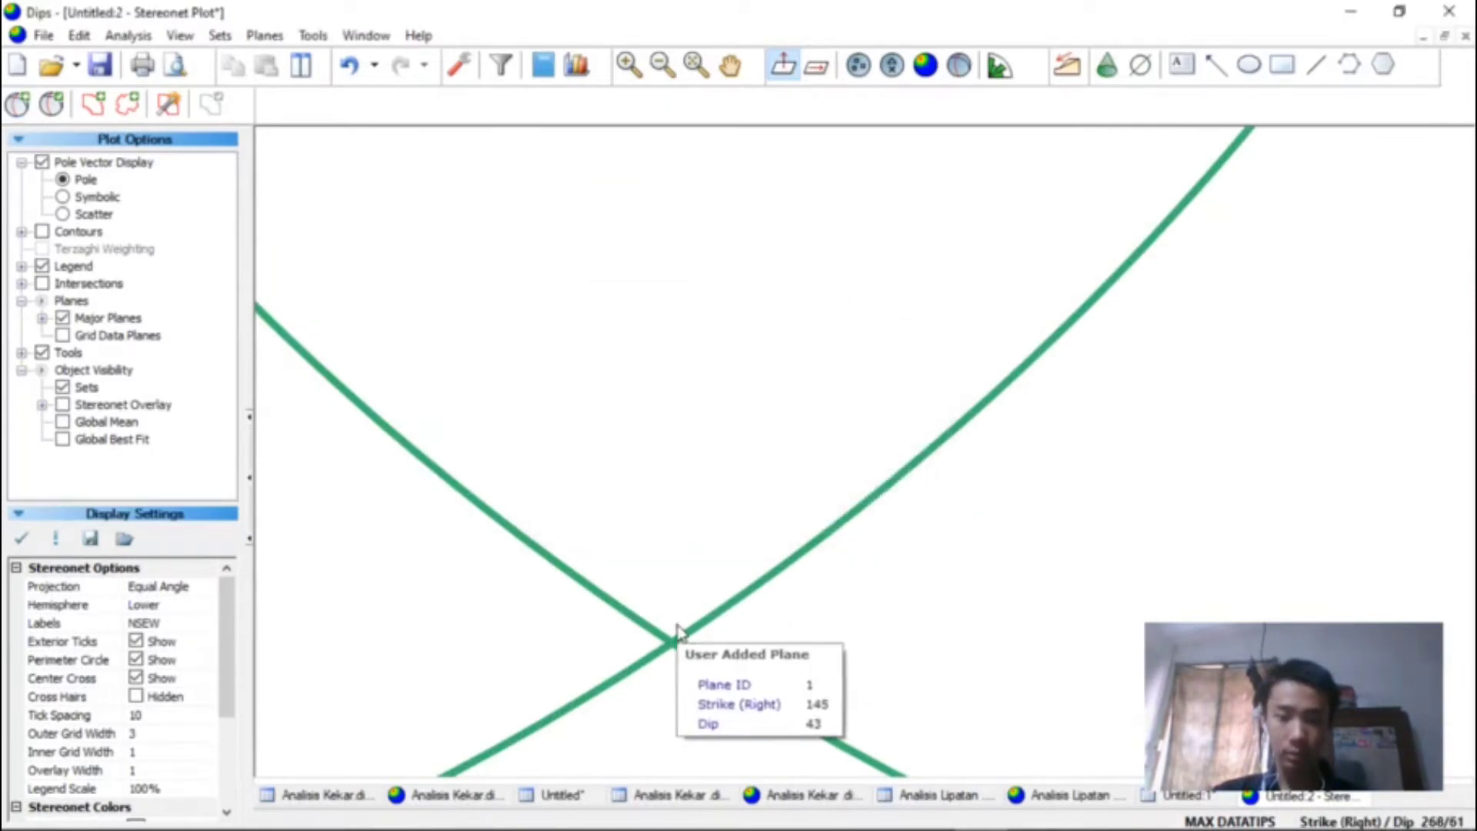
Try adding a pole labelled Sigma 2 at 268/62 on the Fault Plane and Gash Fracture intersection, with pole and label shown and plane hidden.
click(17, 104)
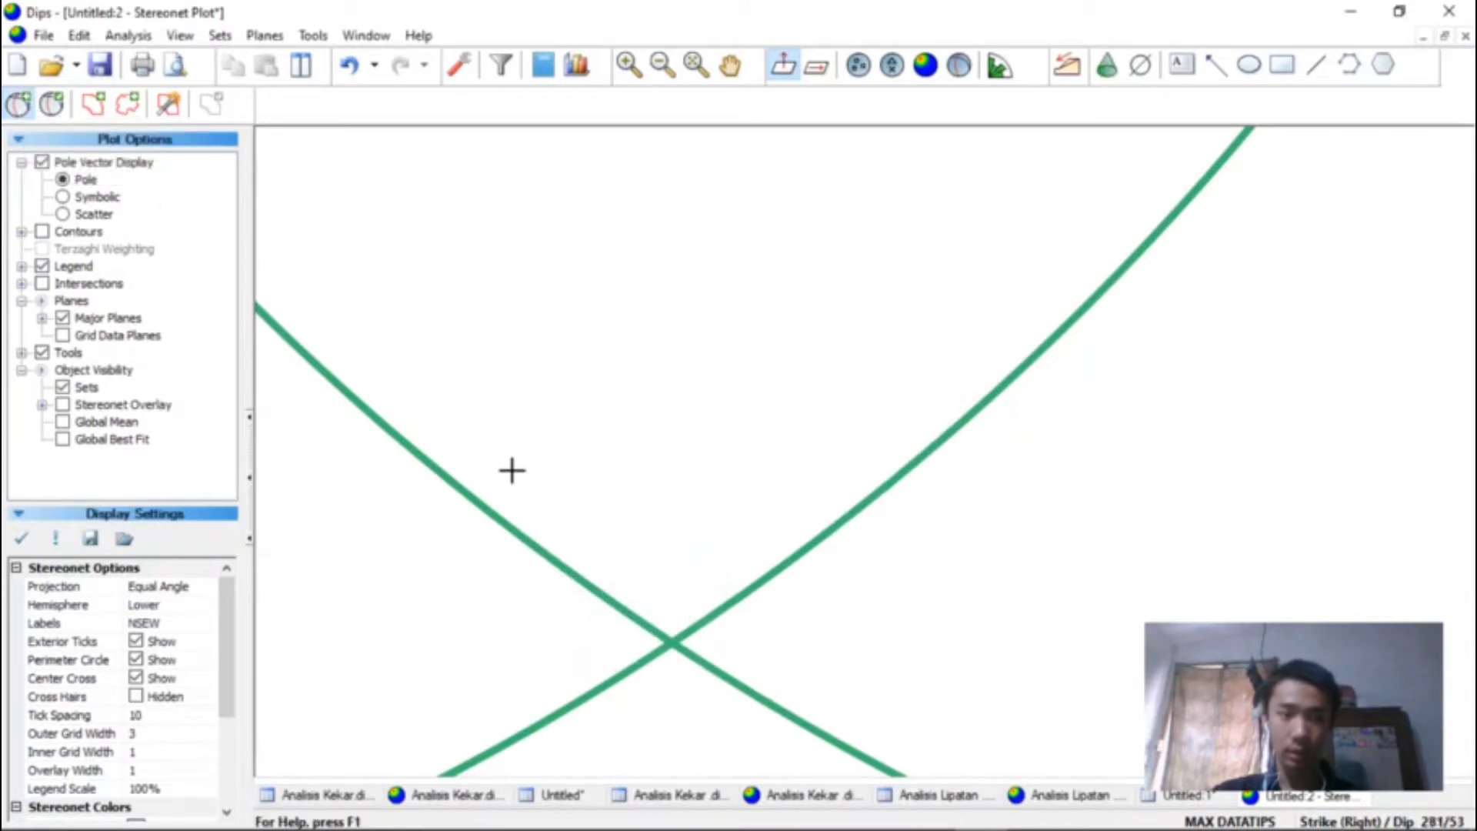
click(677, 637)
click(744, 342)
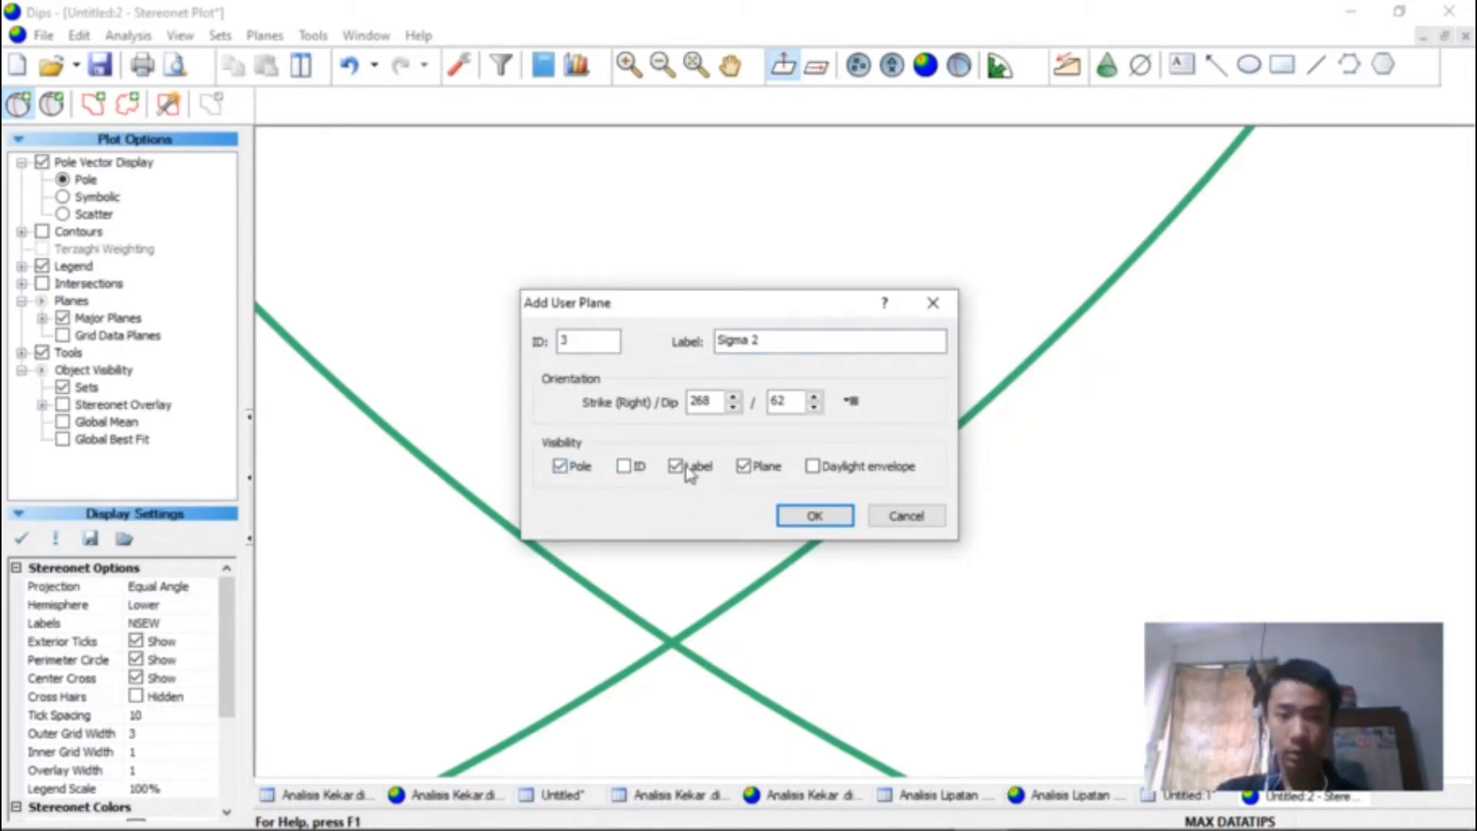
click(756, 470)
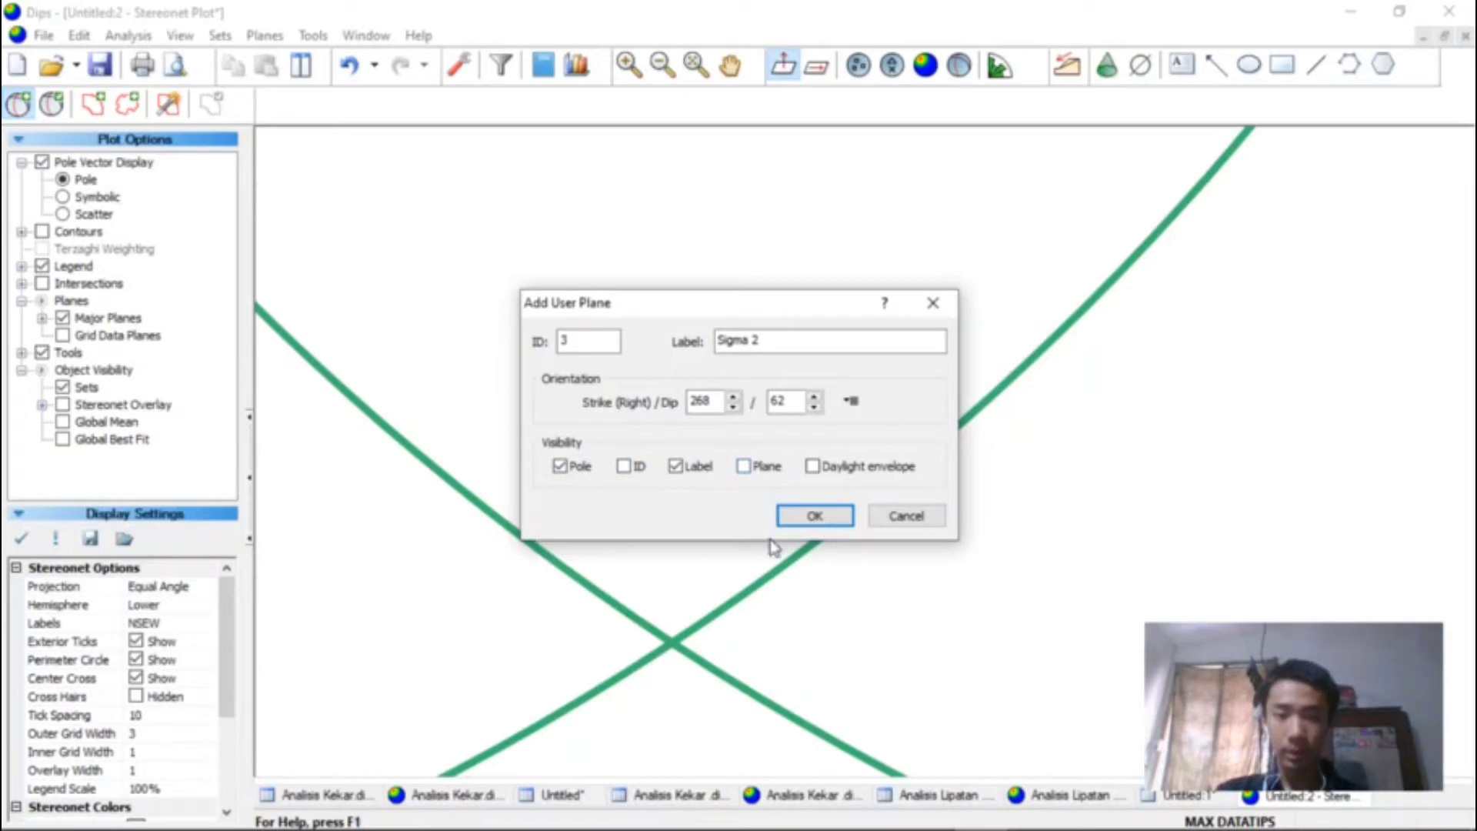
click(815, 516)
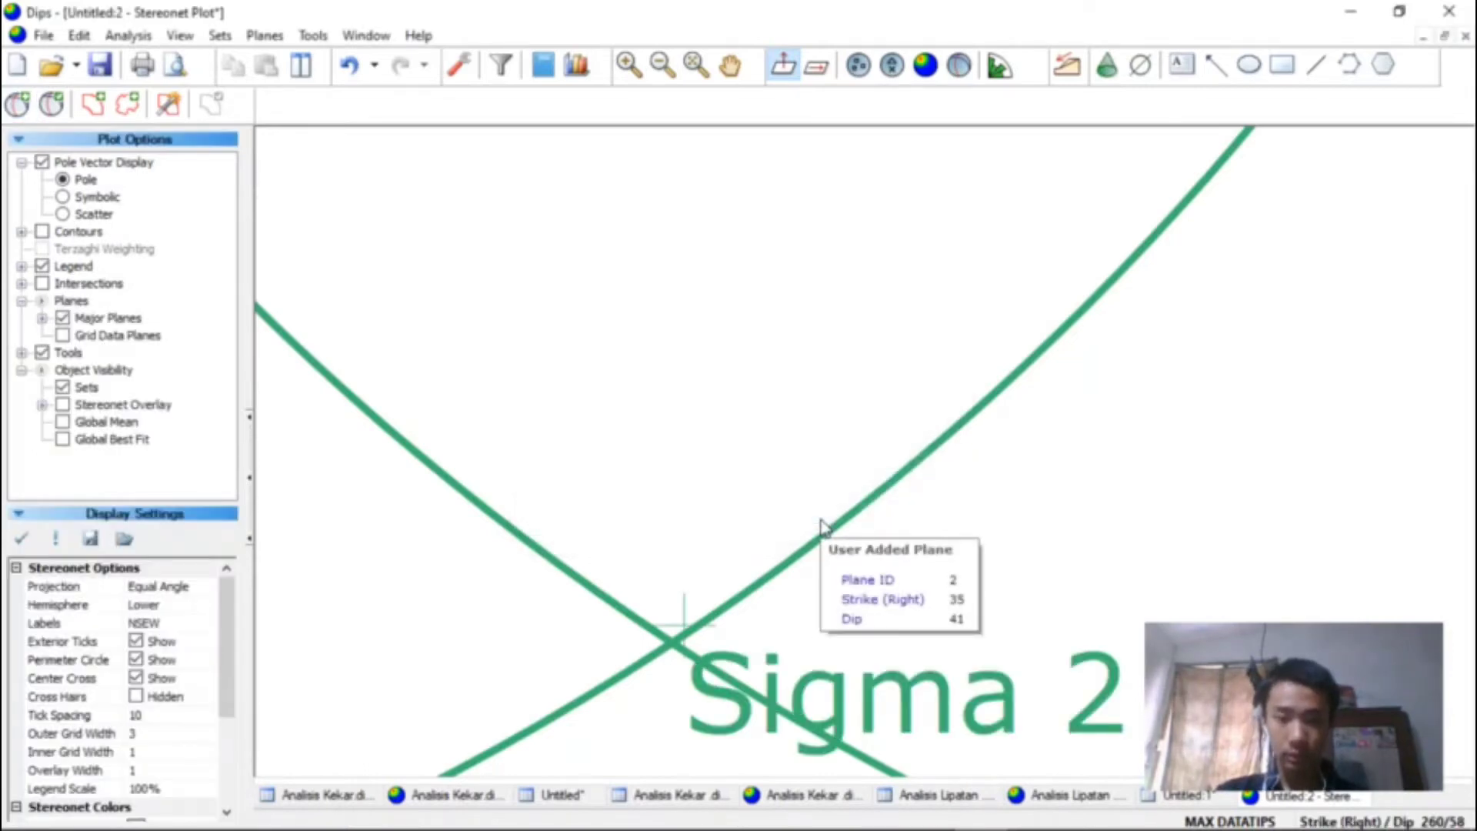
scroll(761, 525, down, 2)
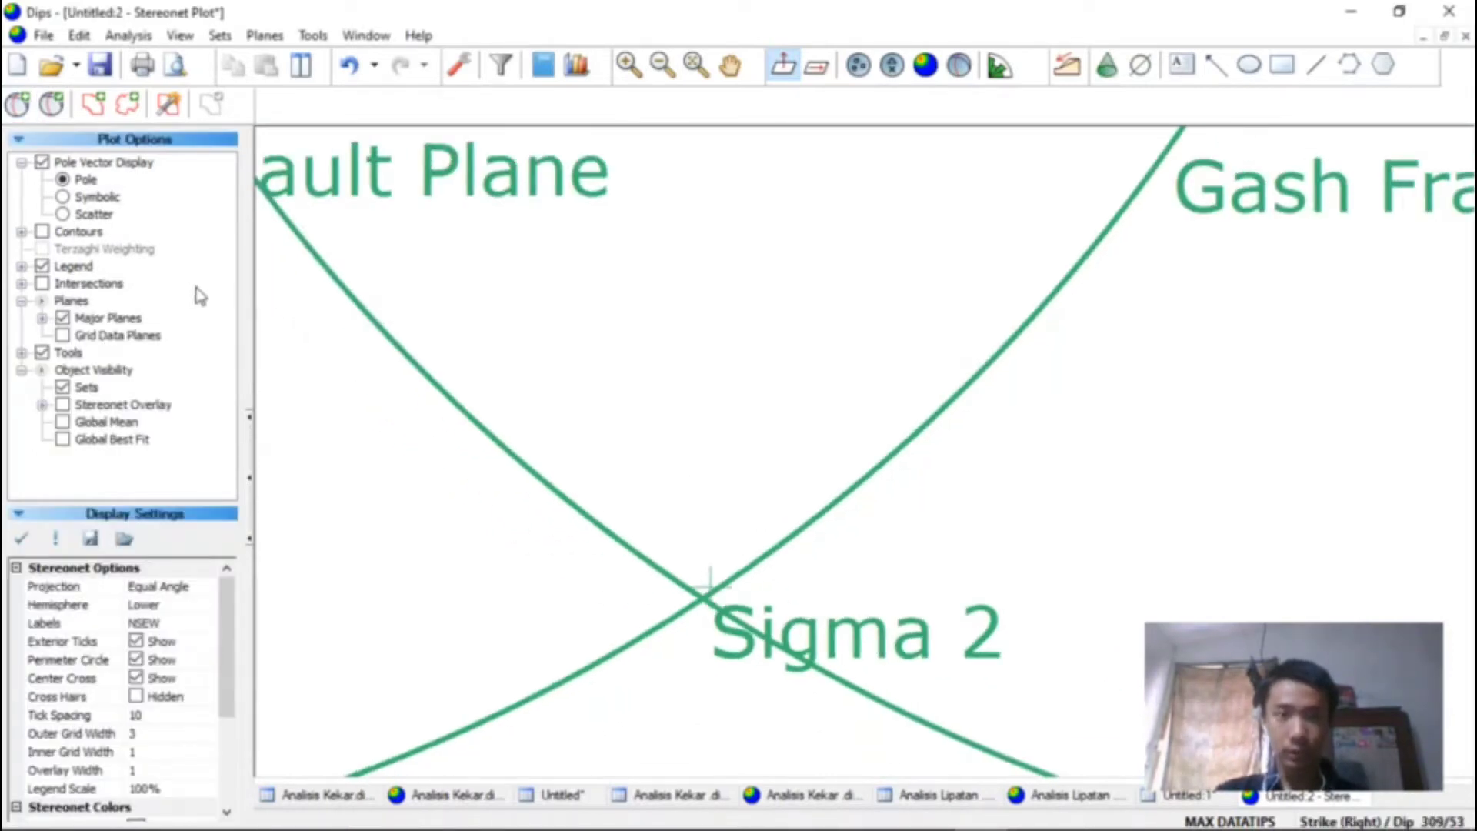
Delete the Sigma 2 entry from the user planes.
click(54, 107)
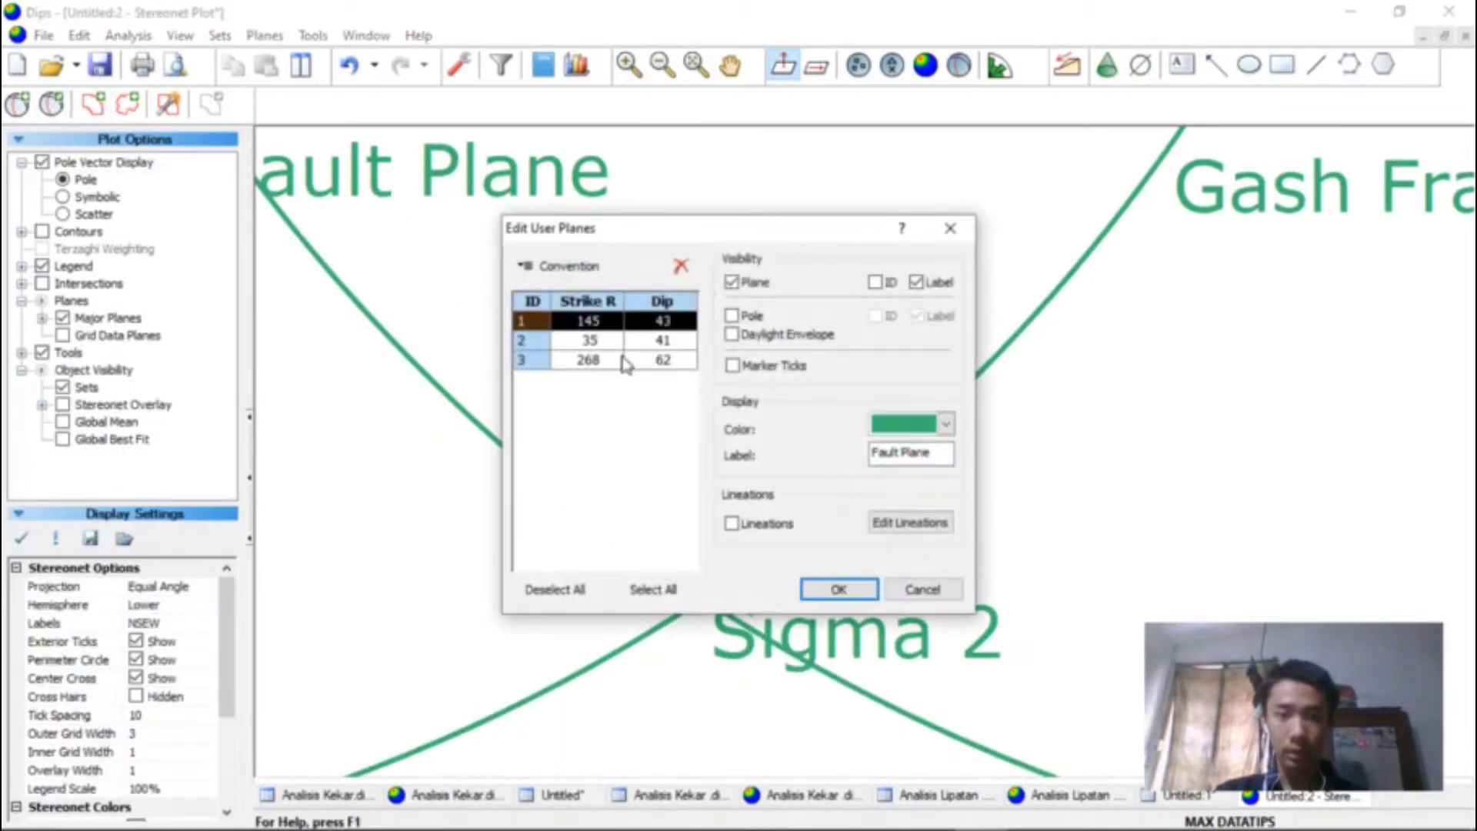
click(625, 360)
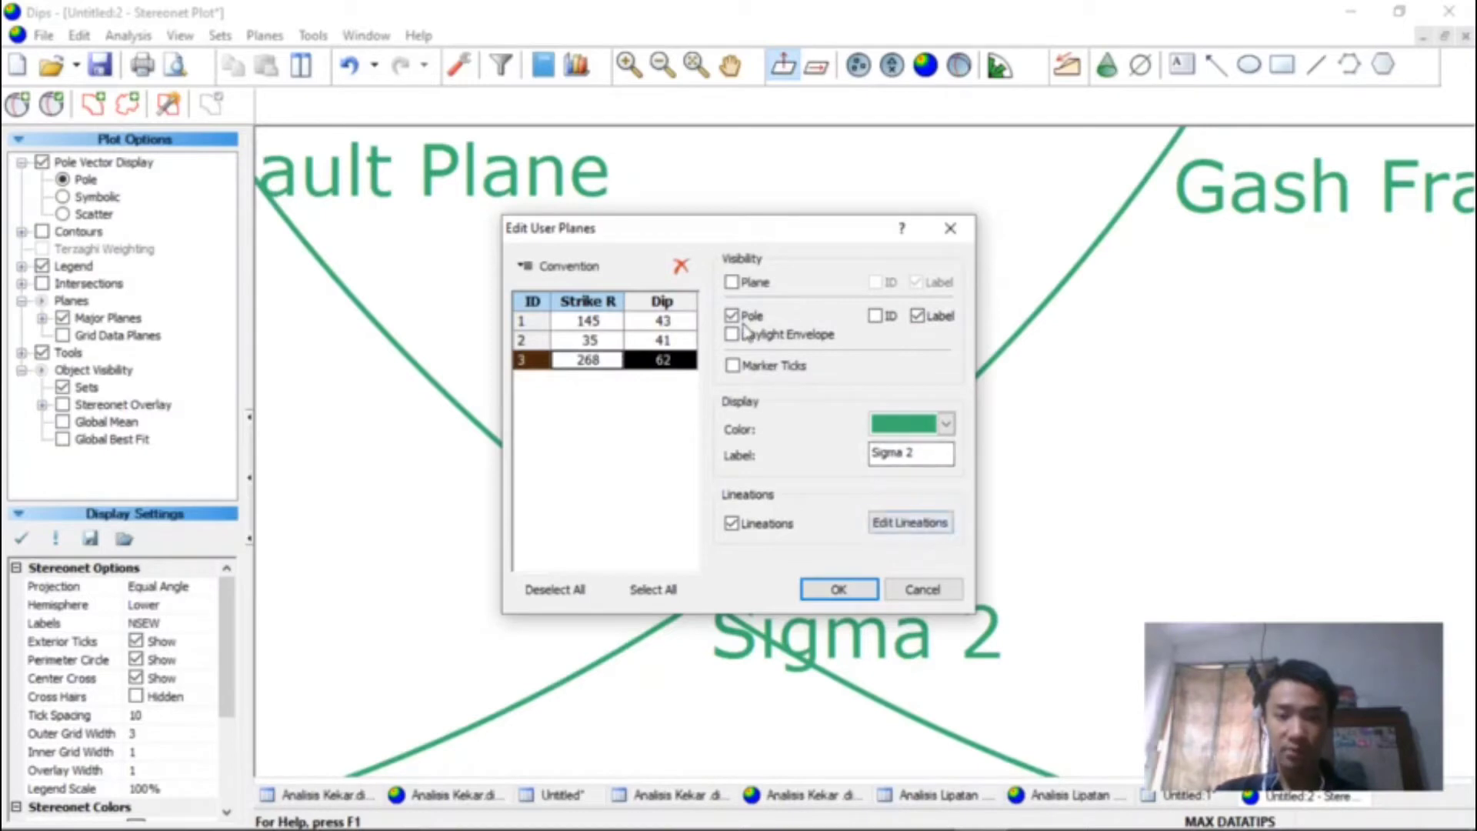
click(680, 266)
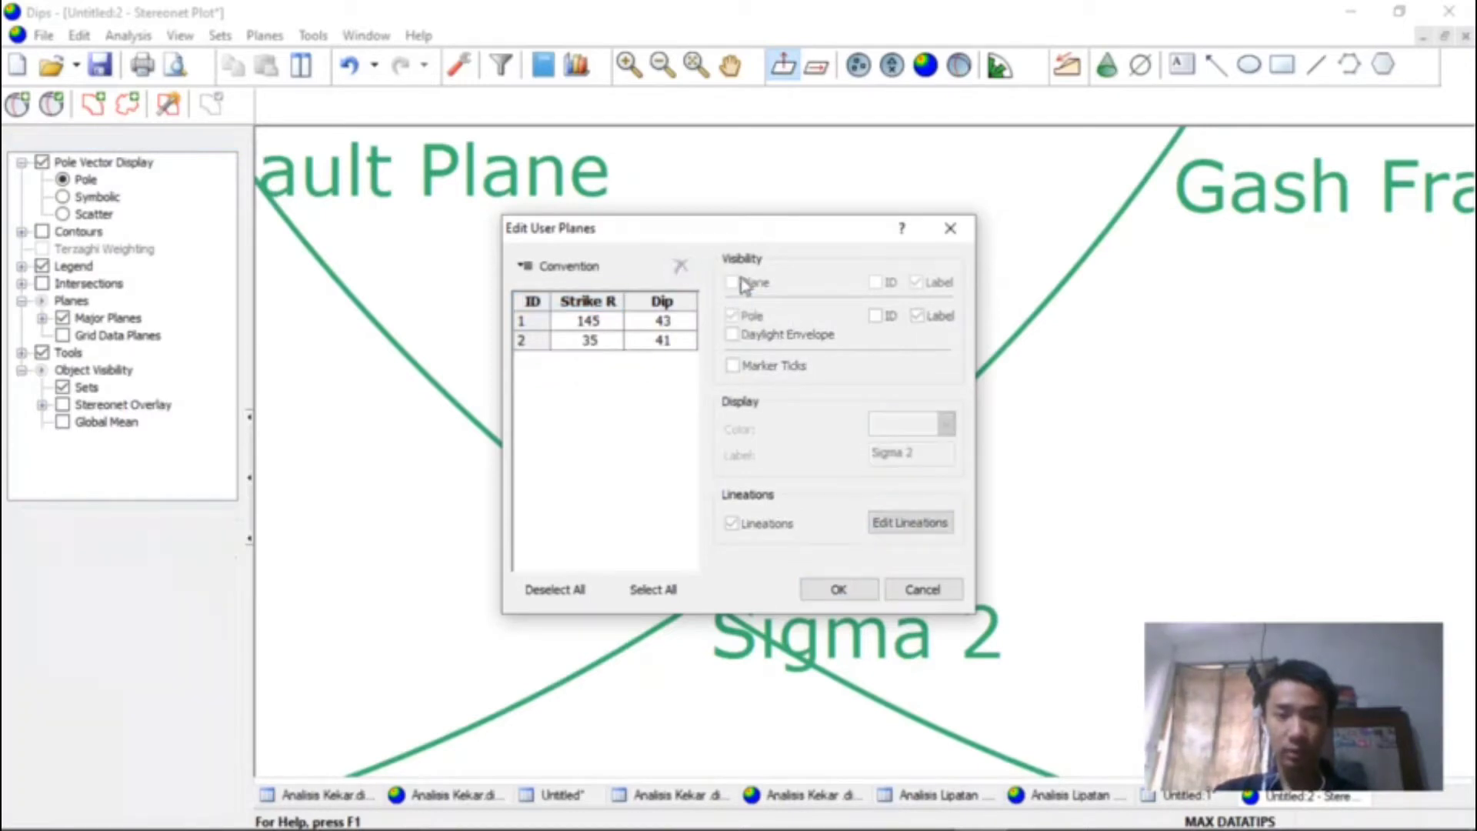
click(839, 590)
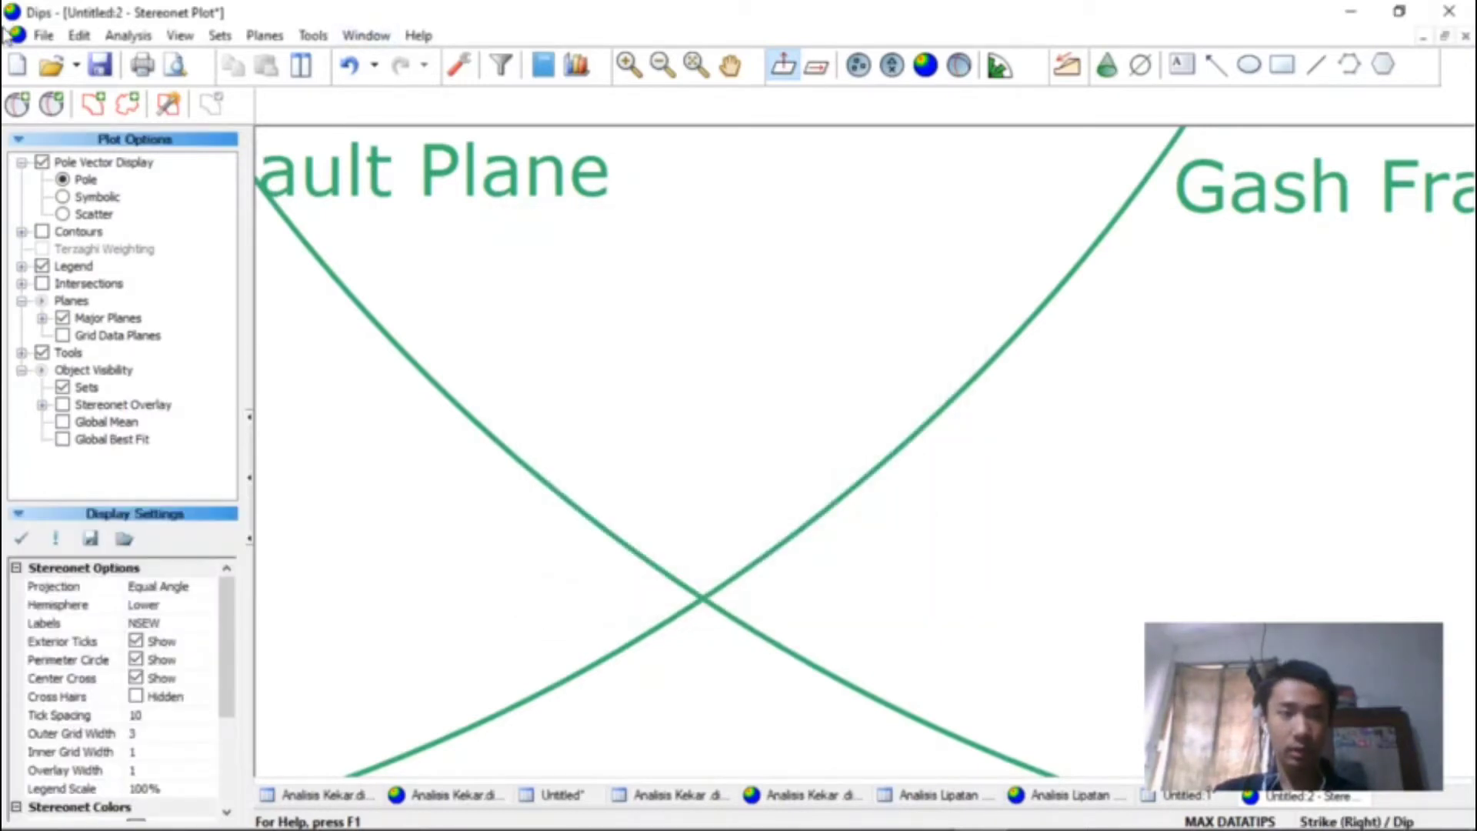
Add a pole labelled Sigma 2 at 268/63 where the Fault Plane and Gash Fracture planes intersect, with only pole and label shown.
click(17, 104)
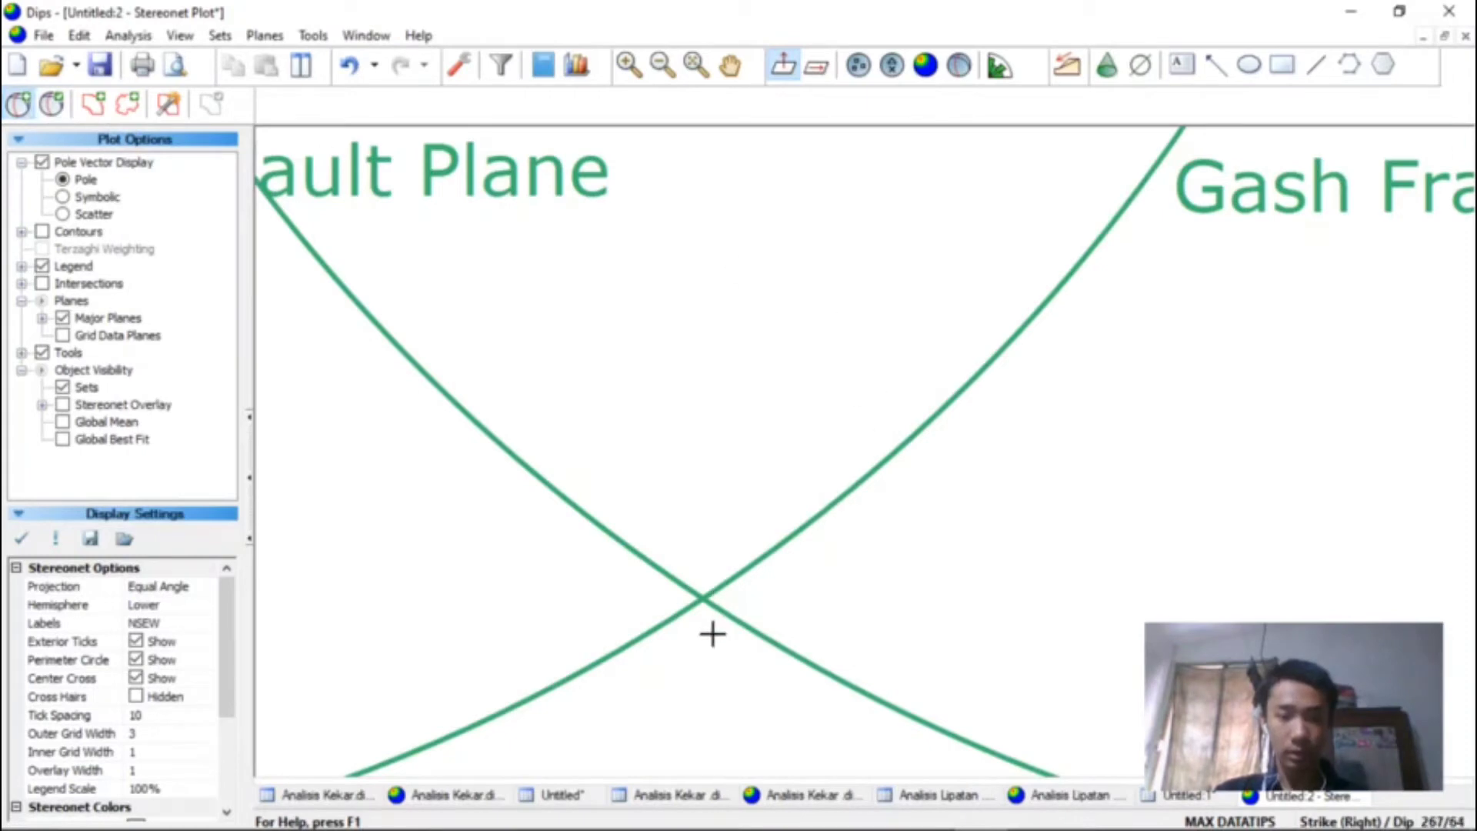
scroll(712, 634, up, 2)
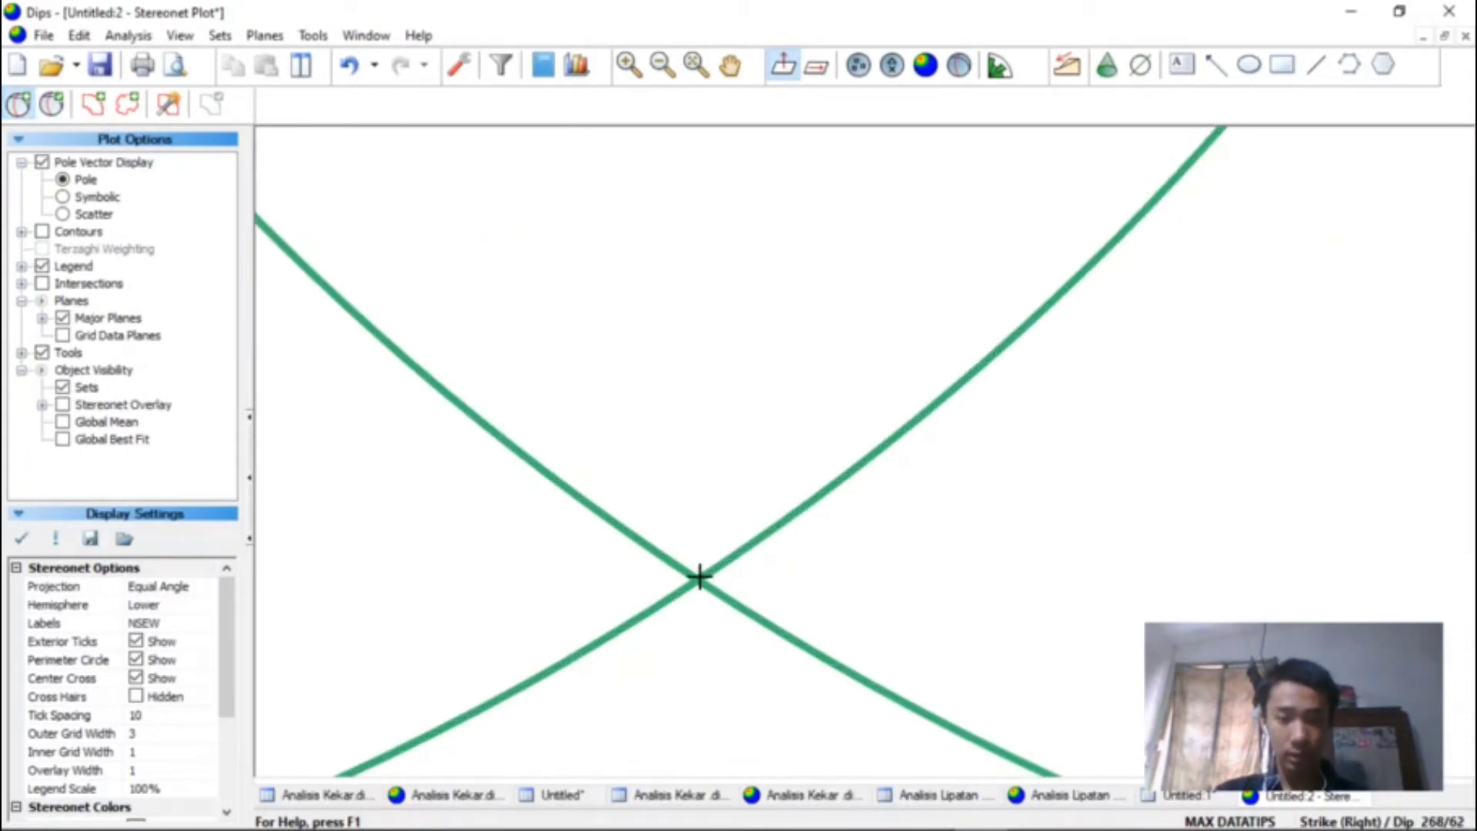
click(699, 577)
click(745, 341)
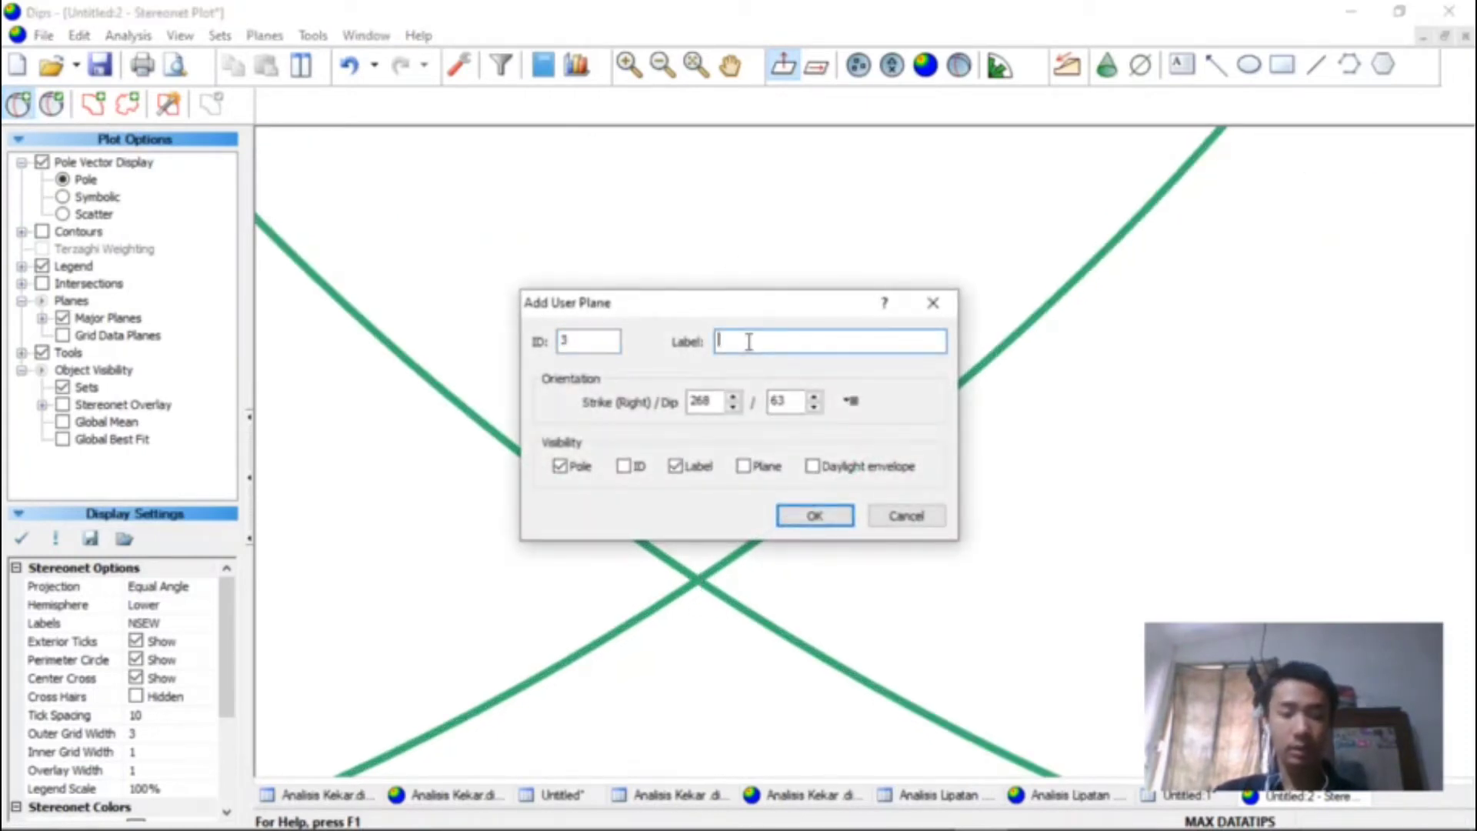
text(Sigma 2)
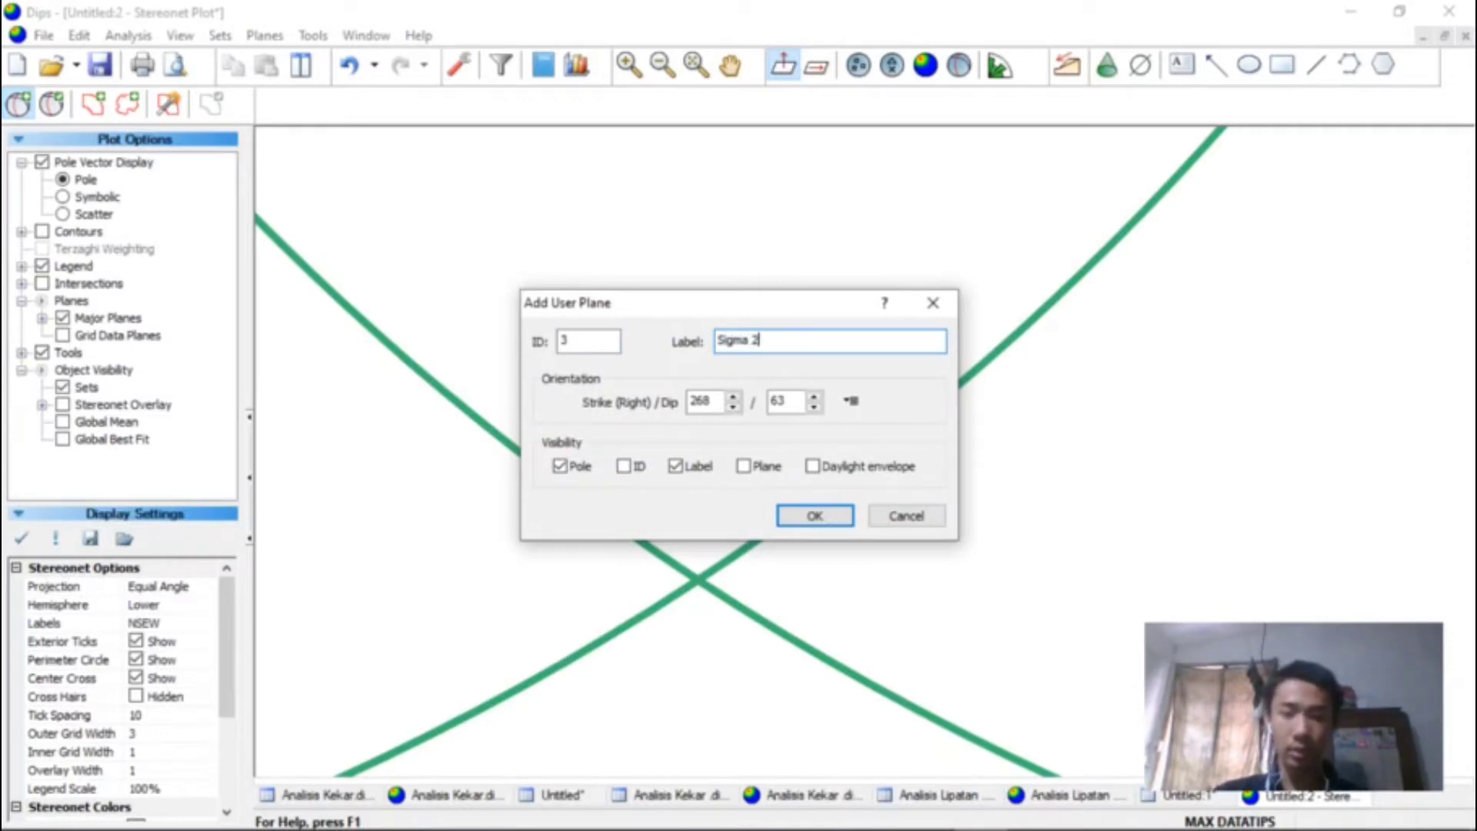
click(814, 517)
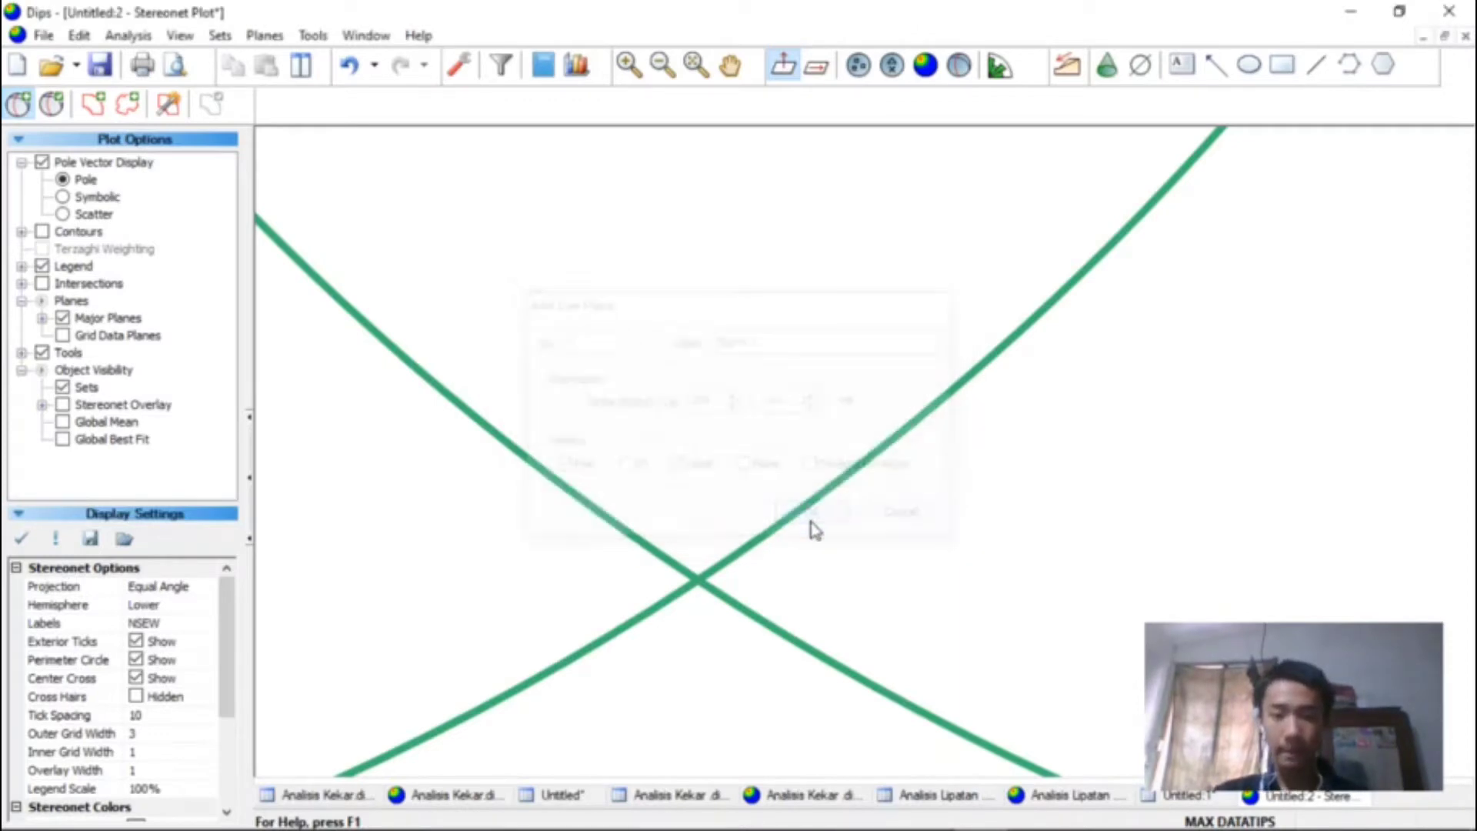
scroll(857, 547, up, 1)
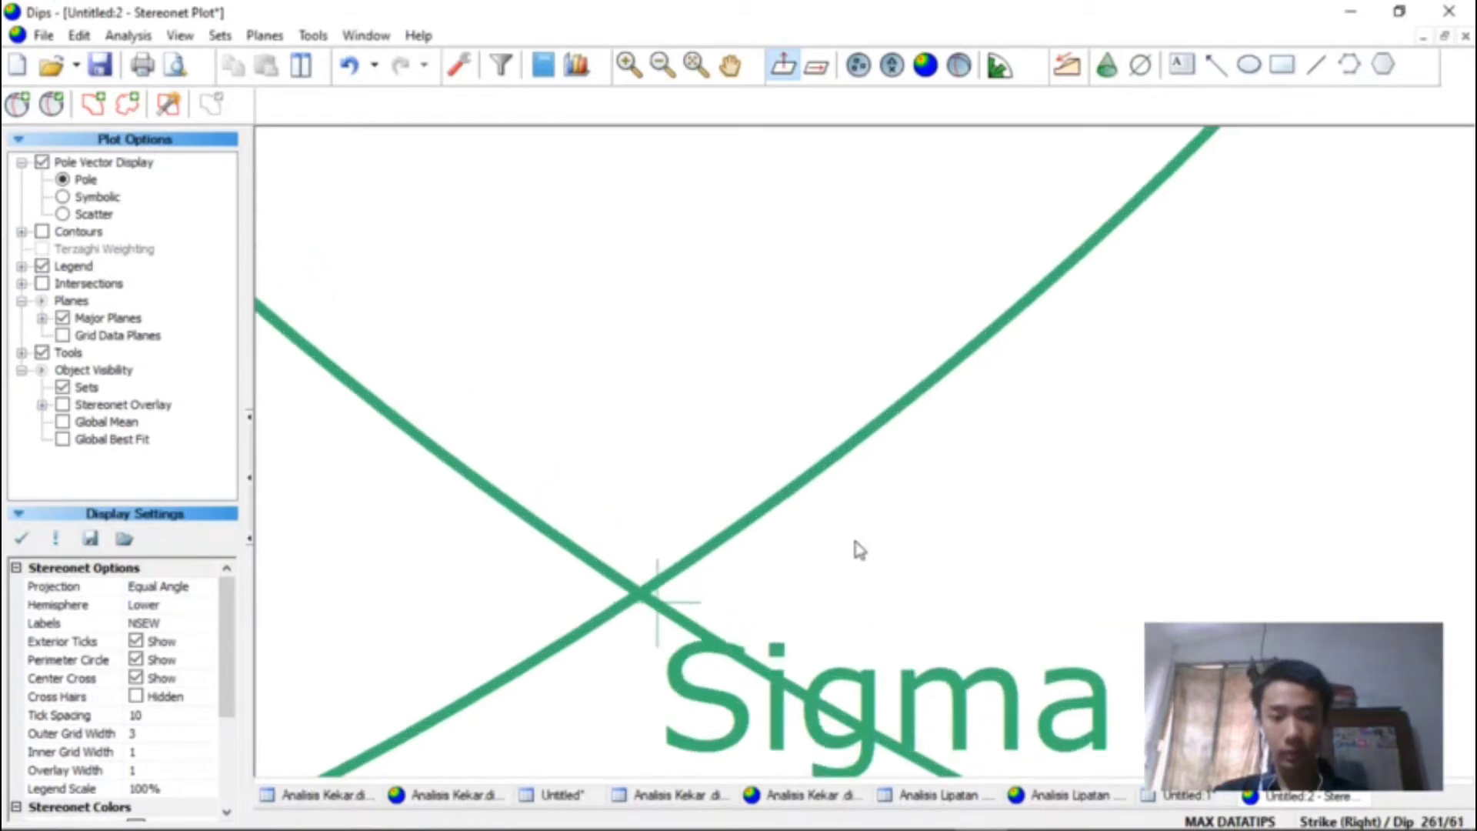
Add a user plane labelled Gridlle Plane at 268/63 on the Sigma 2 pole, with only its plane and label shown.
scroll(857, 547, down, 3)
scroll(859, 548, down, 2)
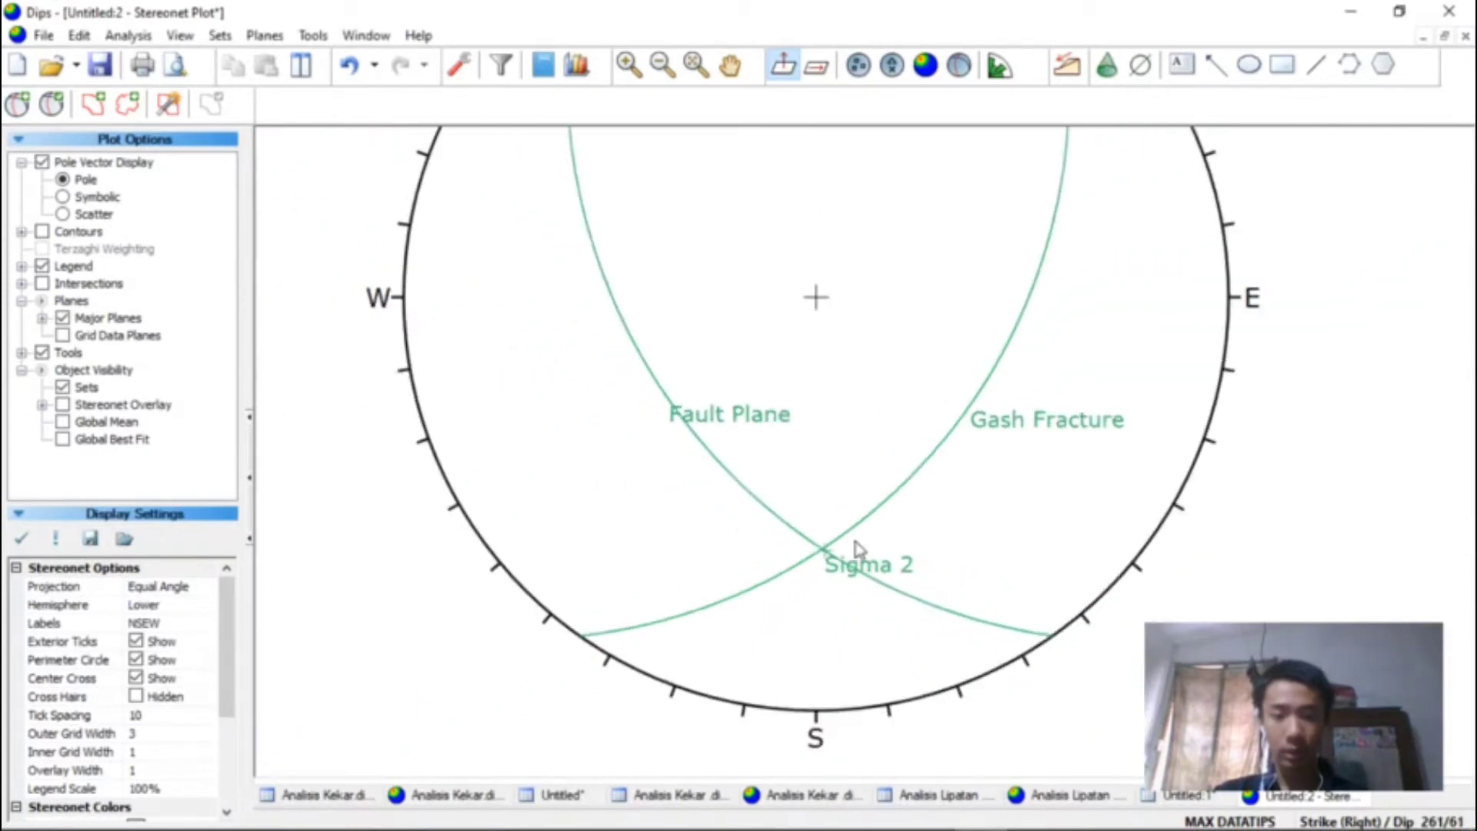
click(735, 63)
drag(965, 273, 976, 449)
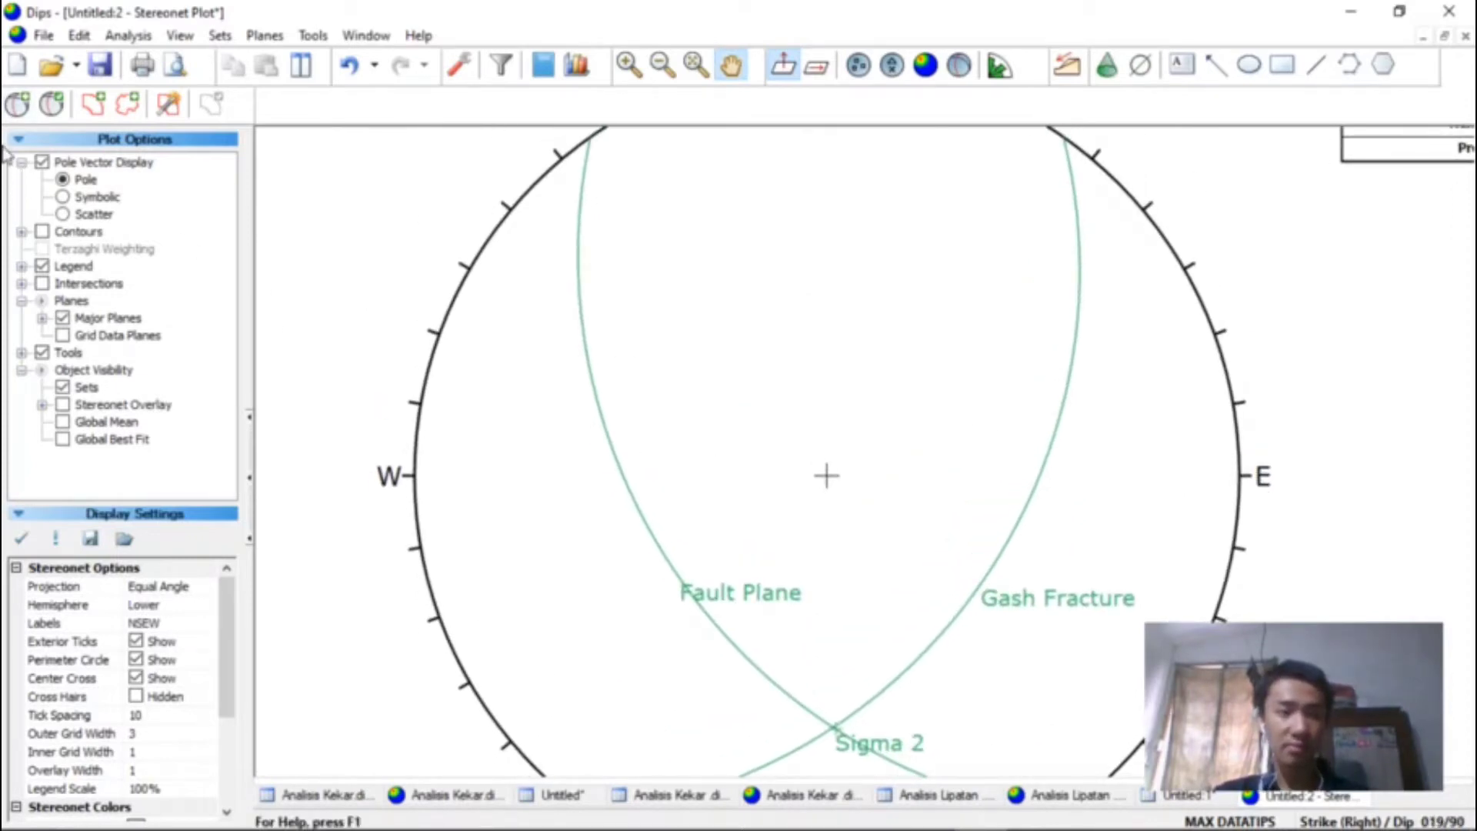
click(17, 103)
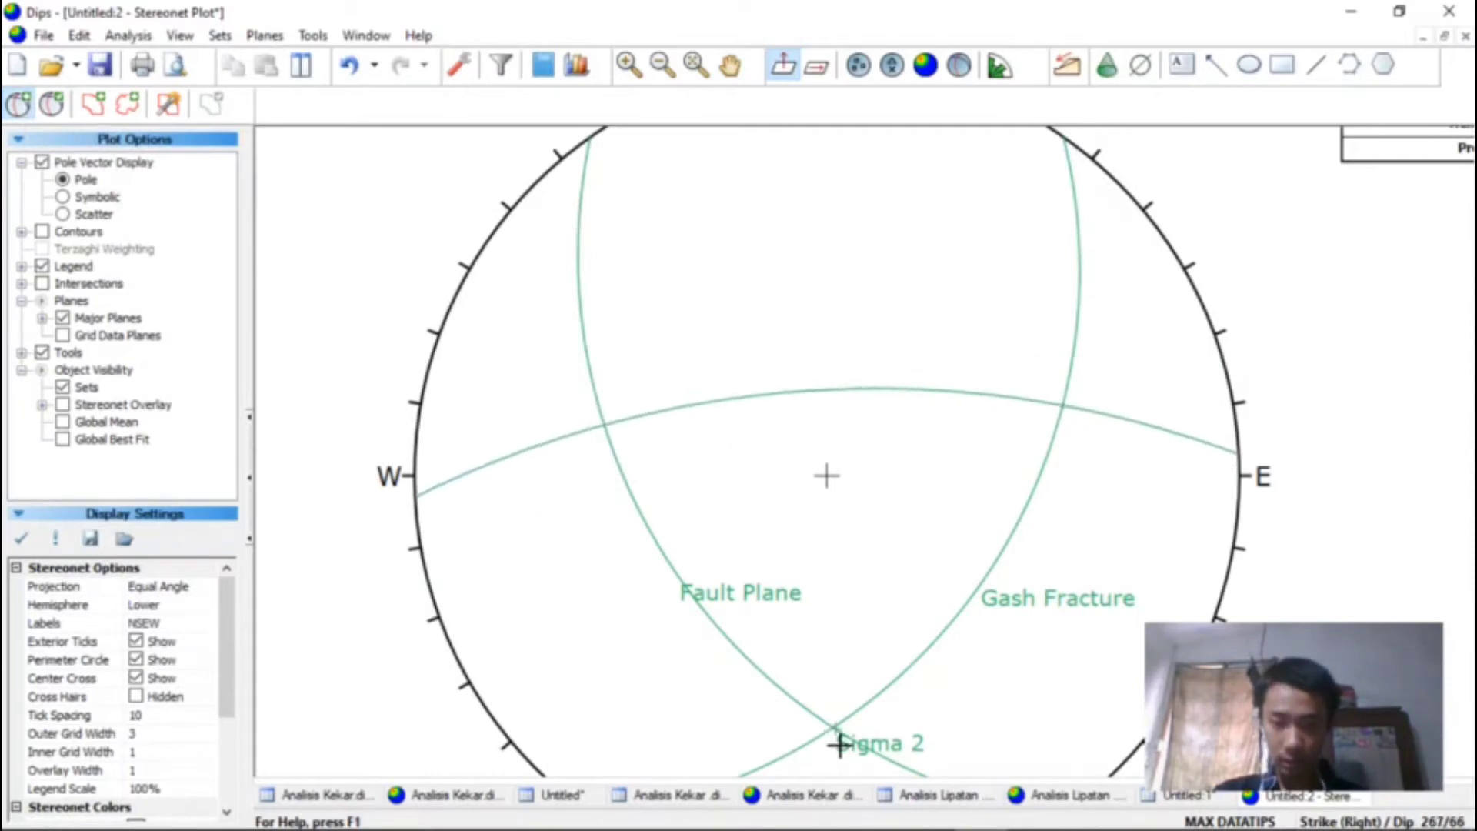
scroll(837, 744, up, 3)
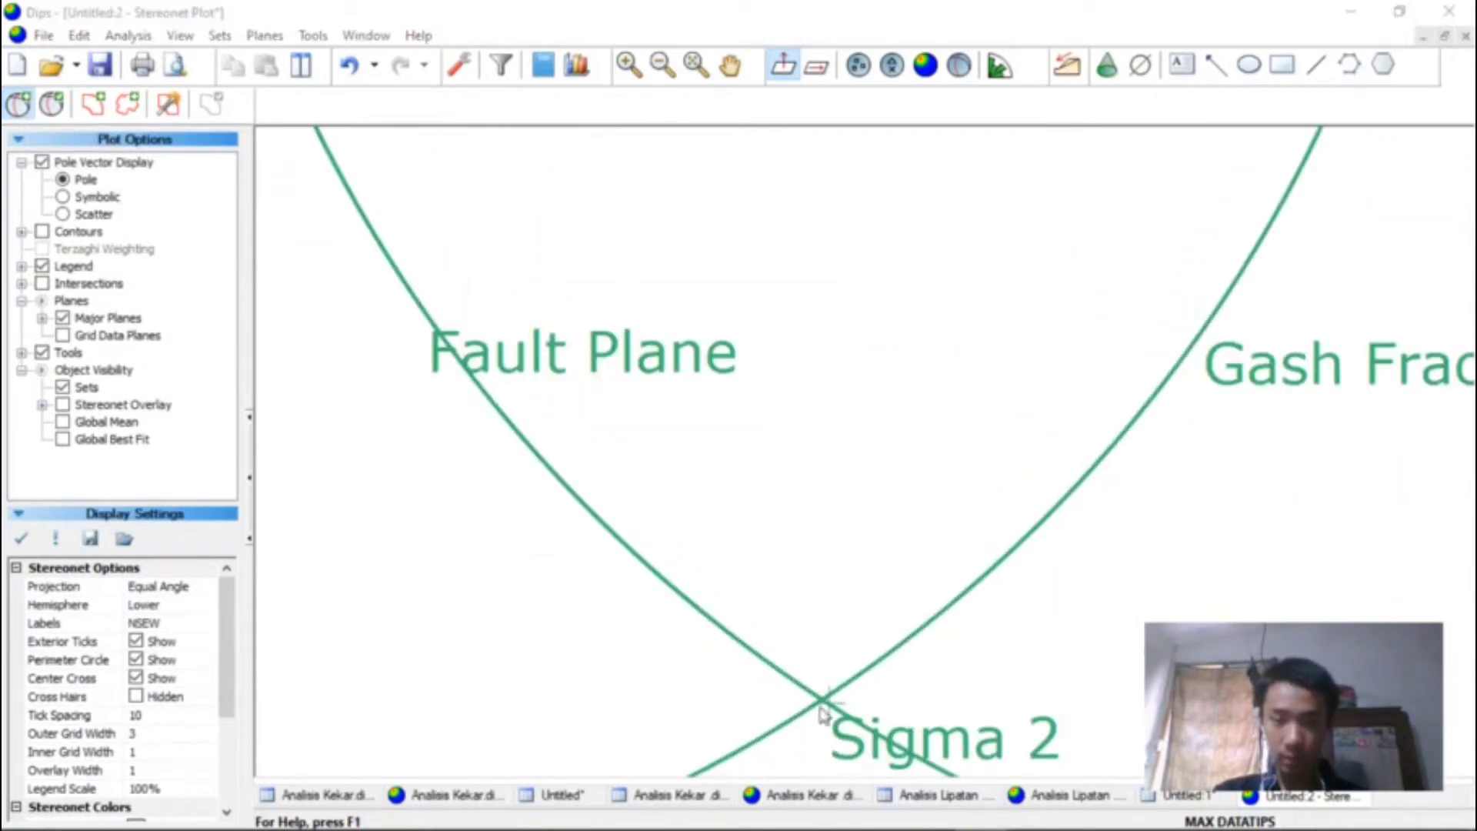
click(828, 699)
click(737, 344)
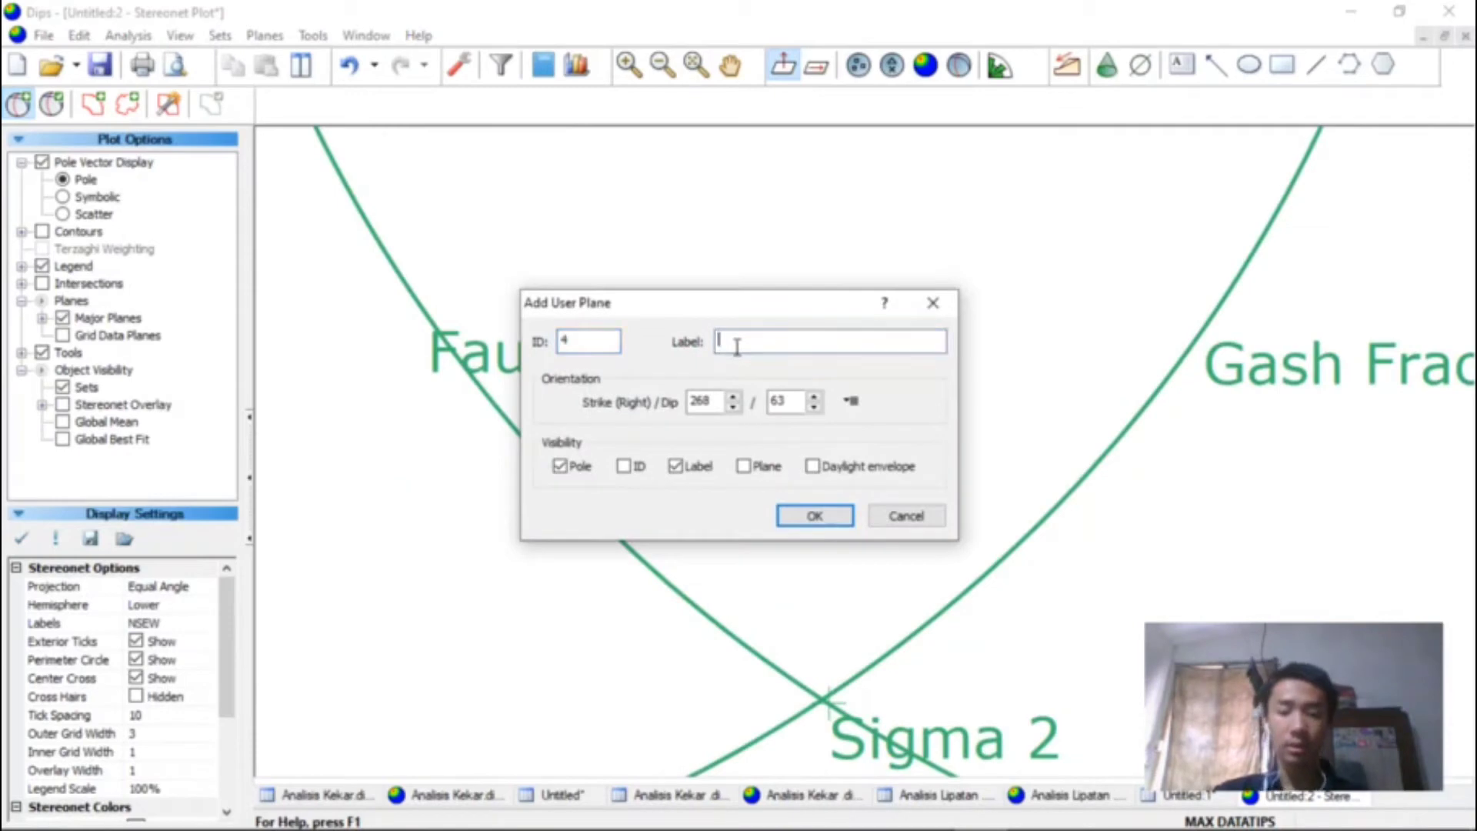
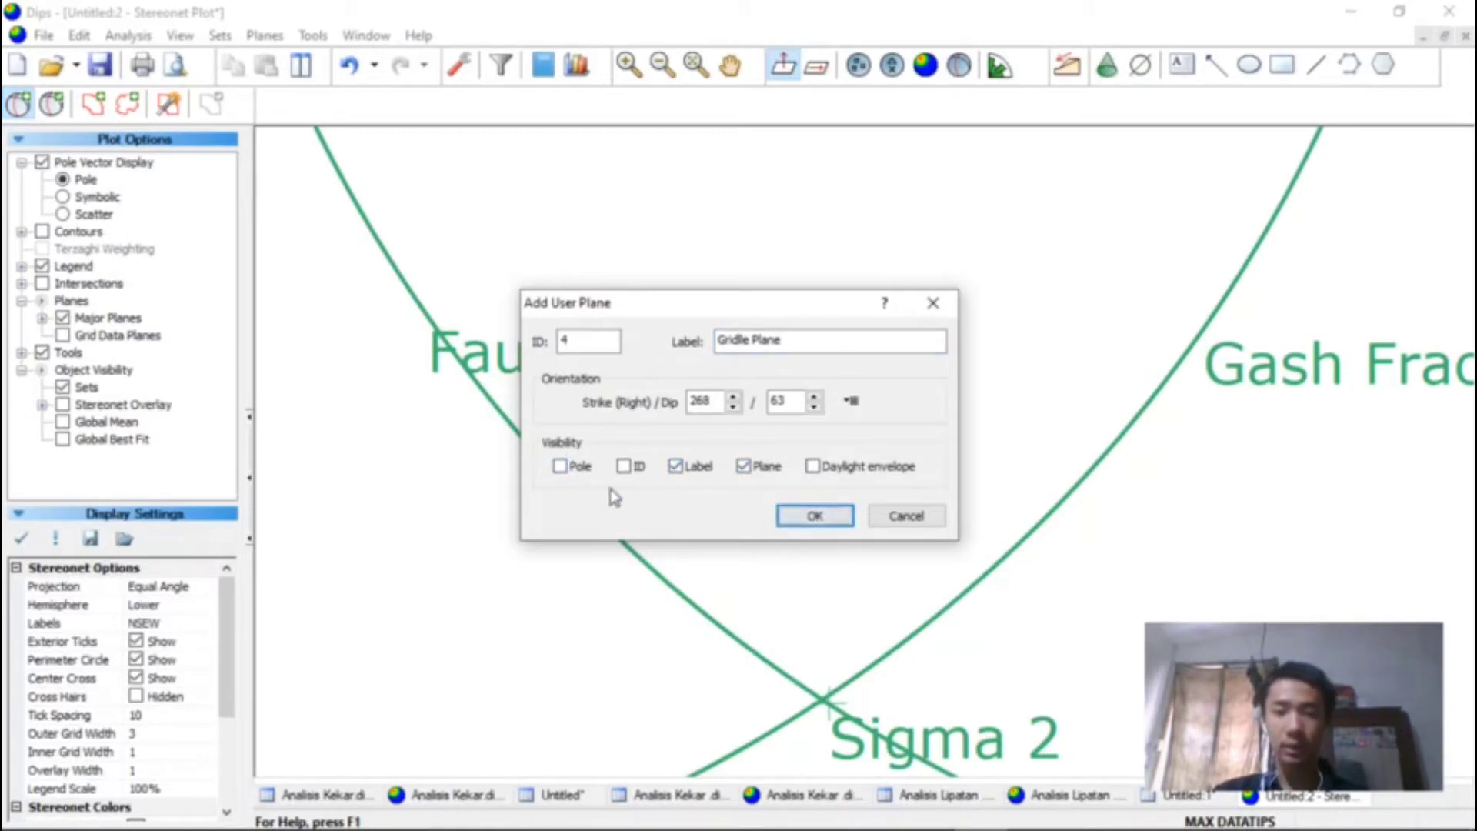
click(820, 515)
Add a pole labelled Sigma 1 at 16/59 where the Gridlle Plane and Fault Plane intersect, with only pole and label shown.
scroll(831, 477, down, 2)
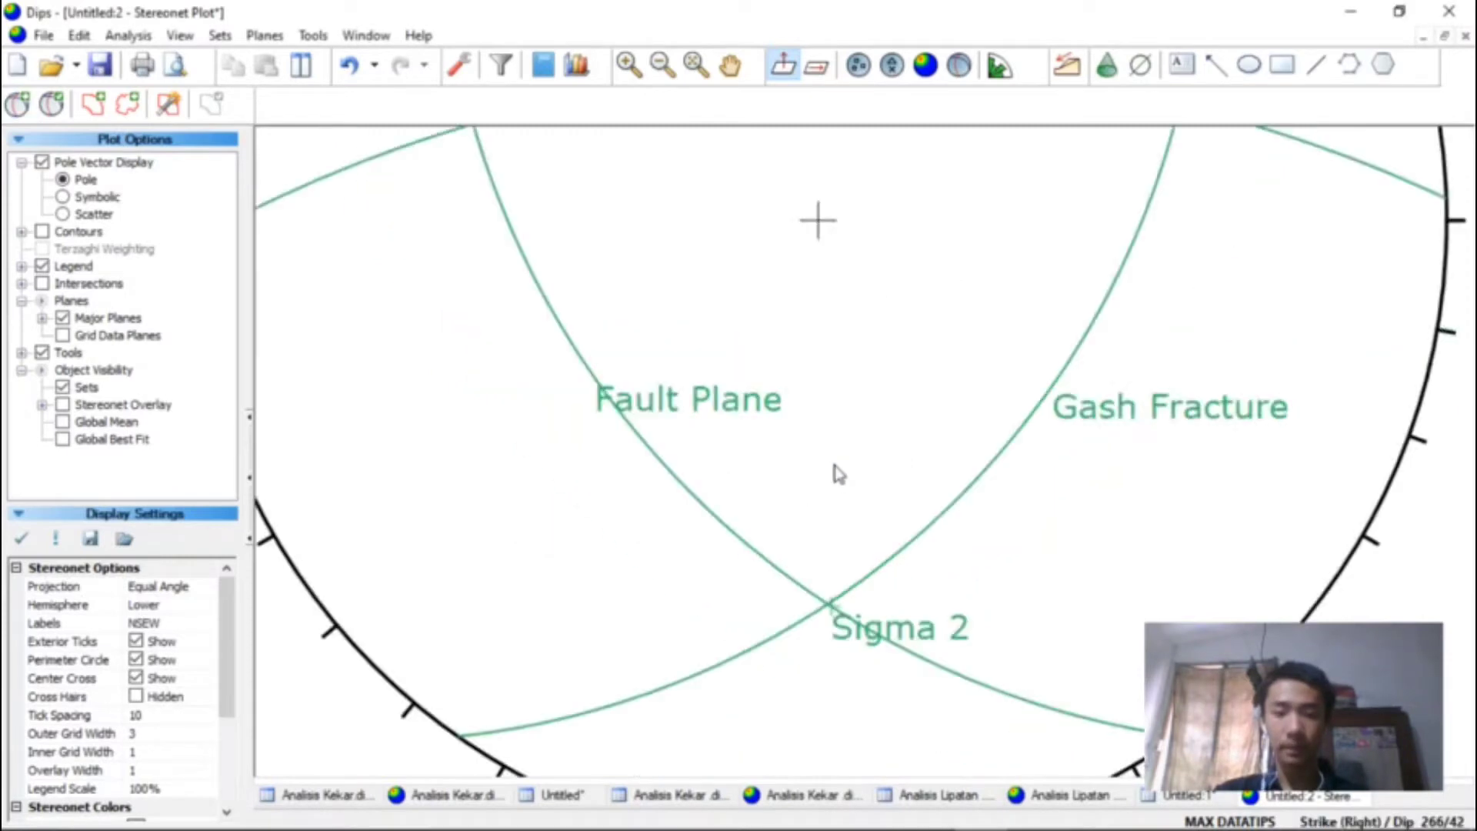
scroll(737, 389, down, 2)
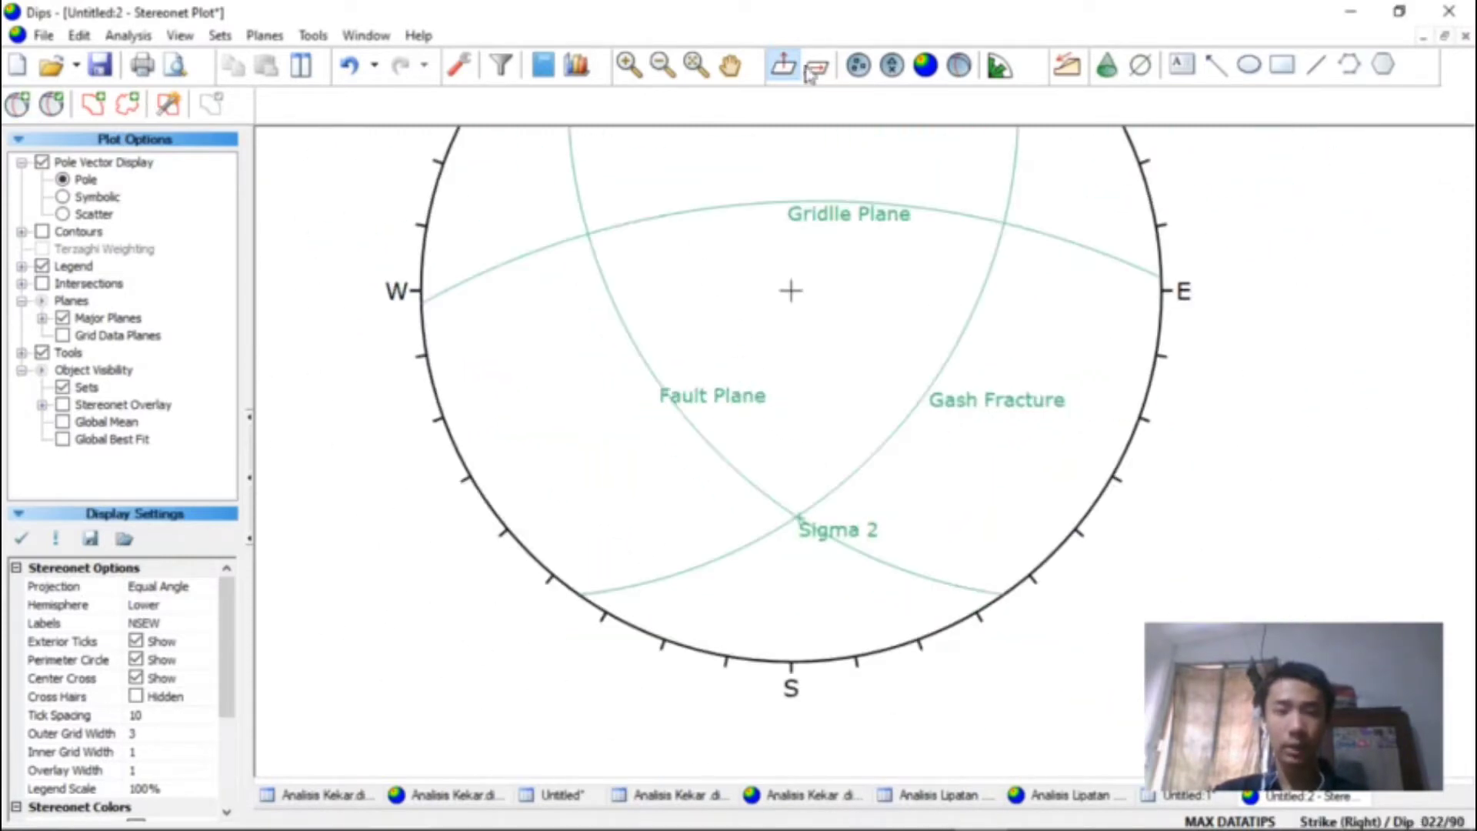
click(729, 65)
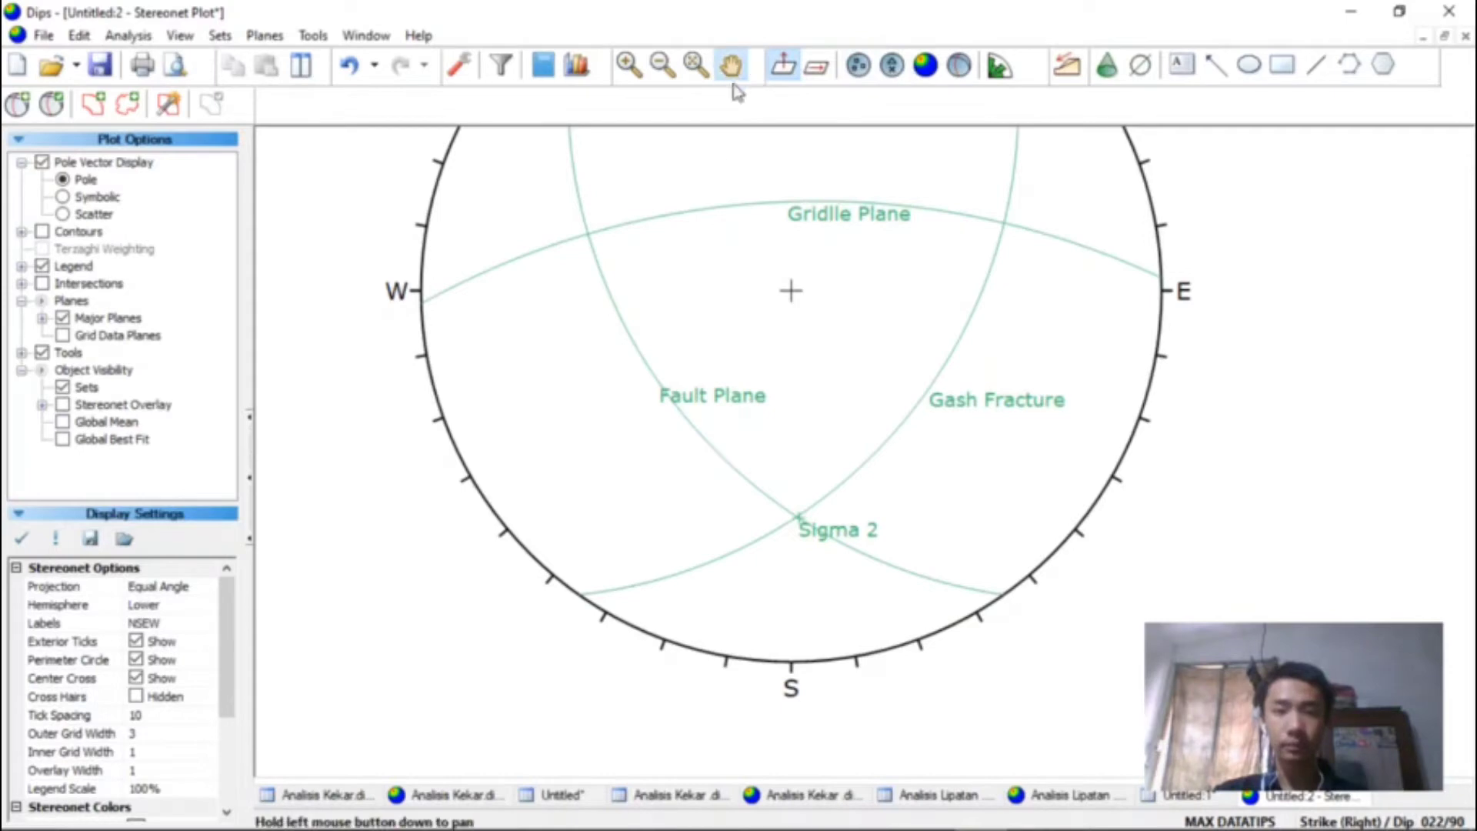
drag(781, 290, 955, 589)
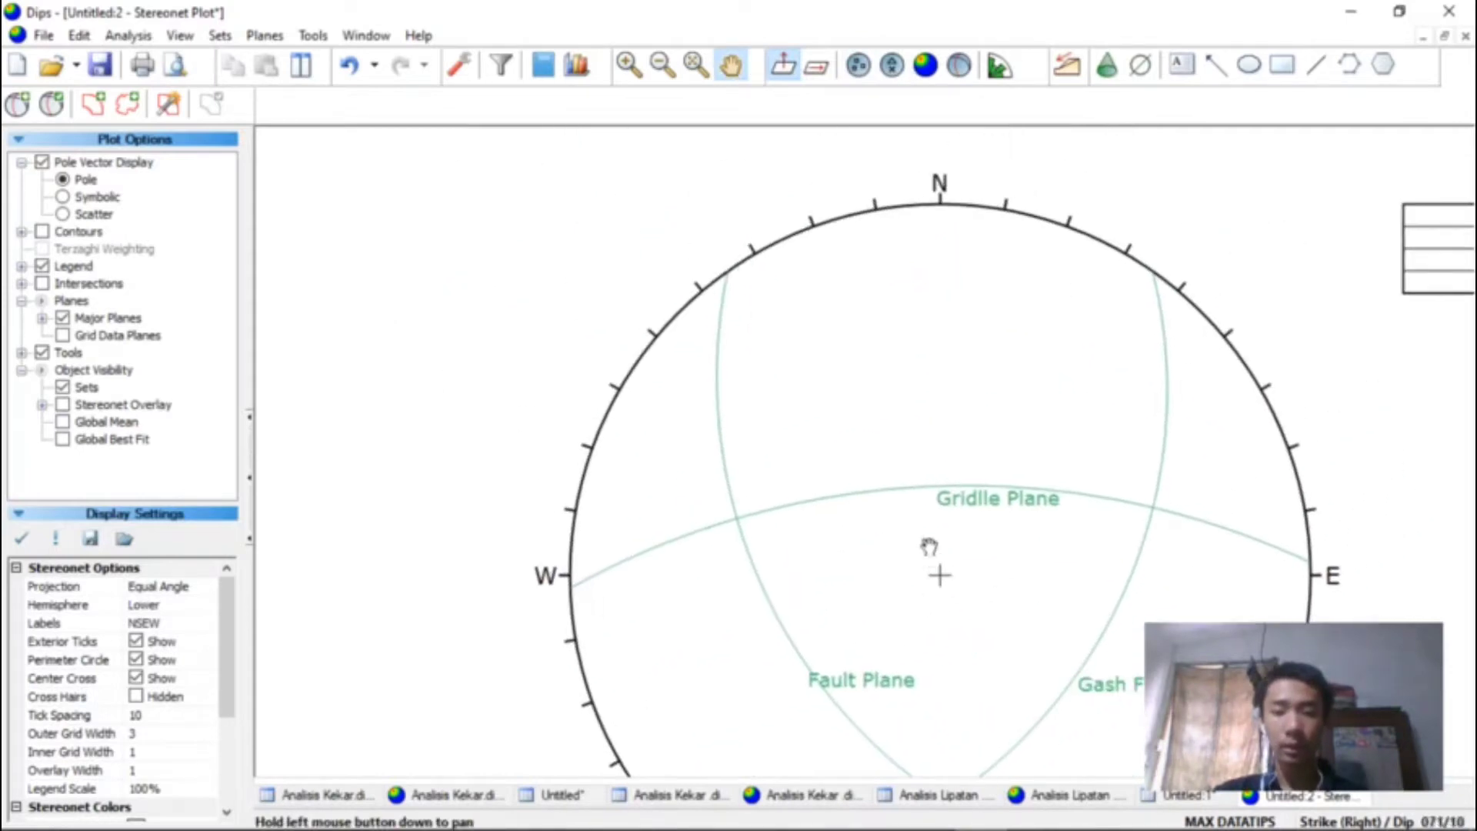
click(17, 104)
scroll(743, 578, up, 2)
scroll(725, 511, up, 3)
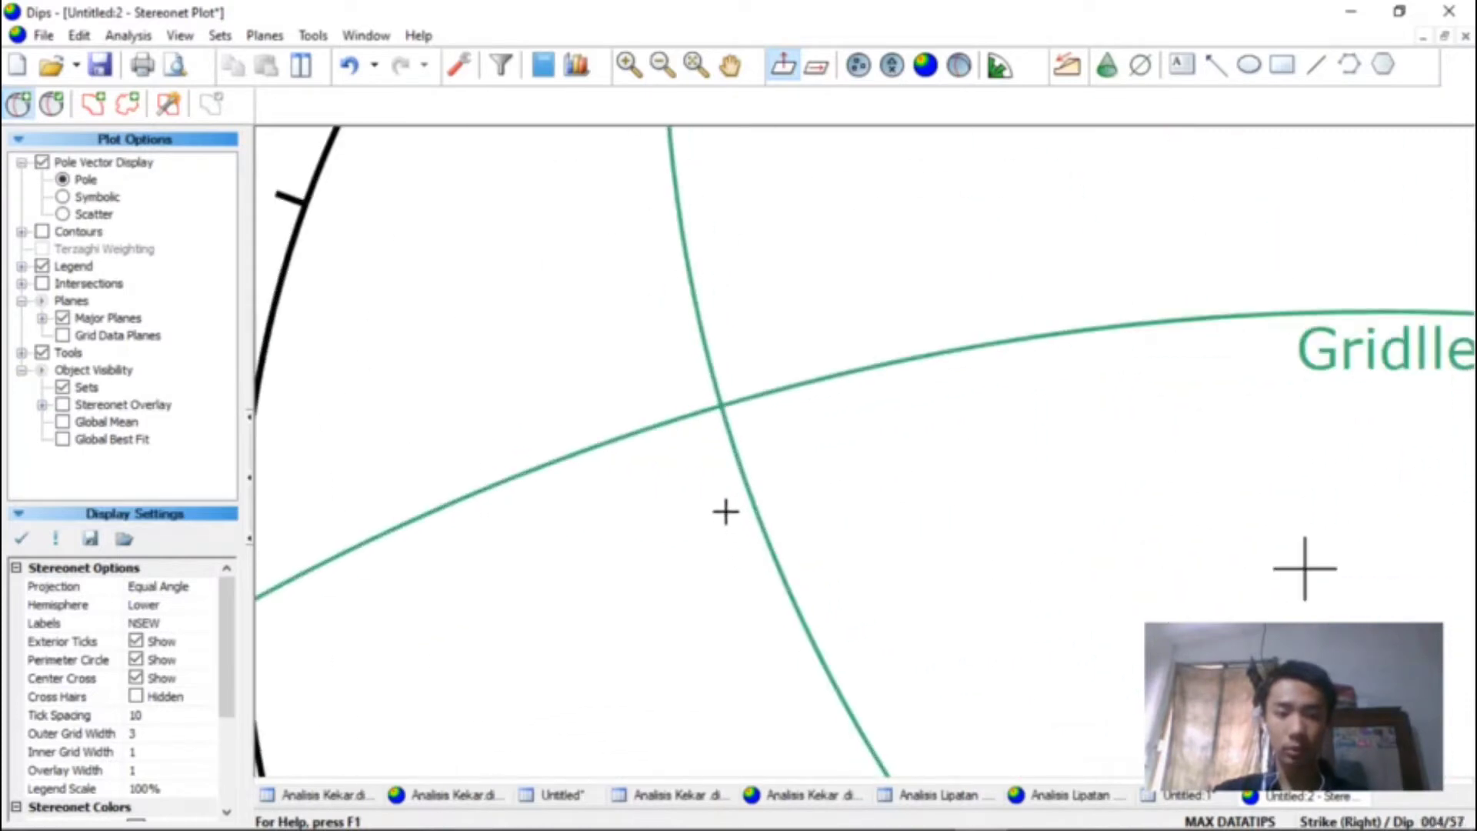
click(716, 346)
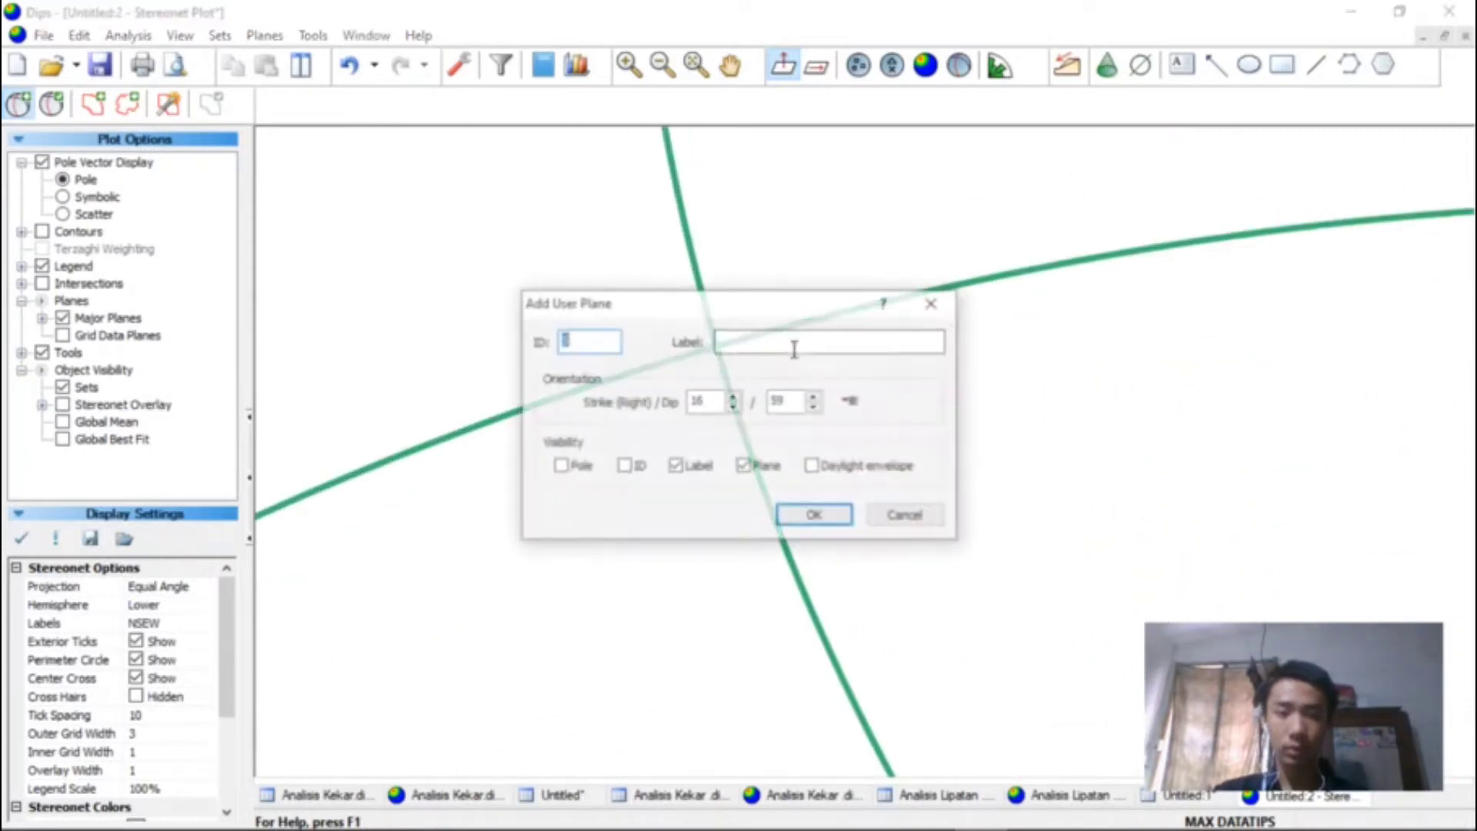
click(780, 344)
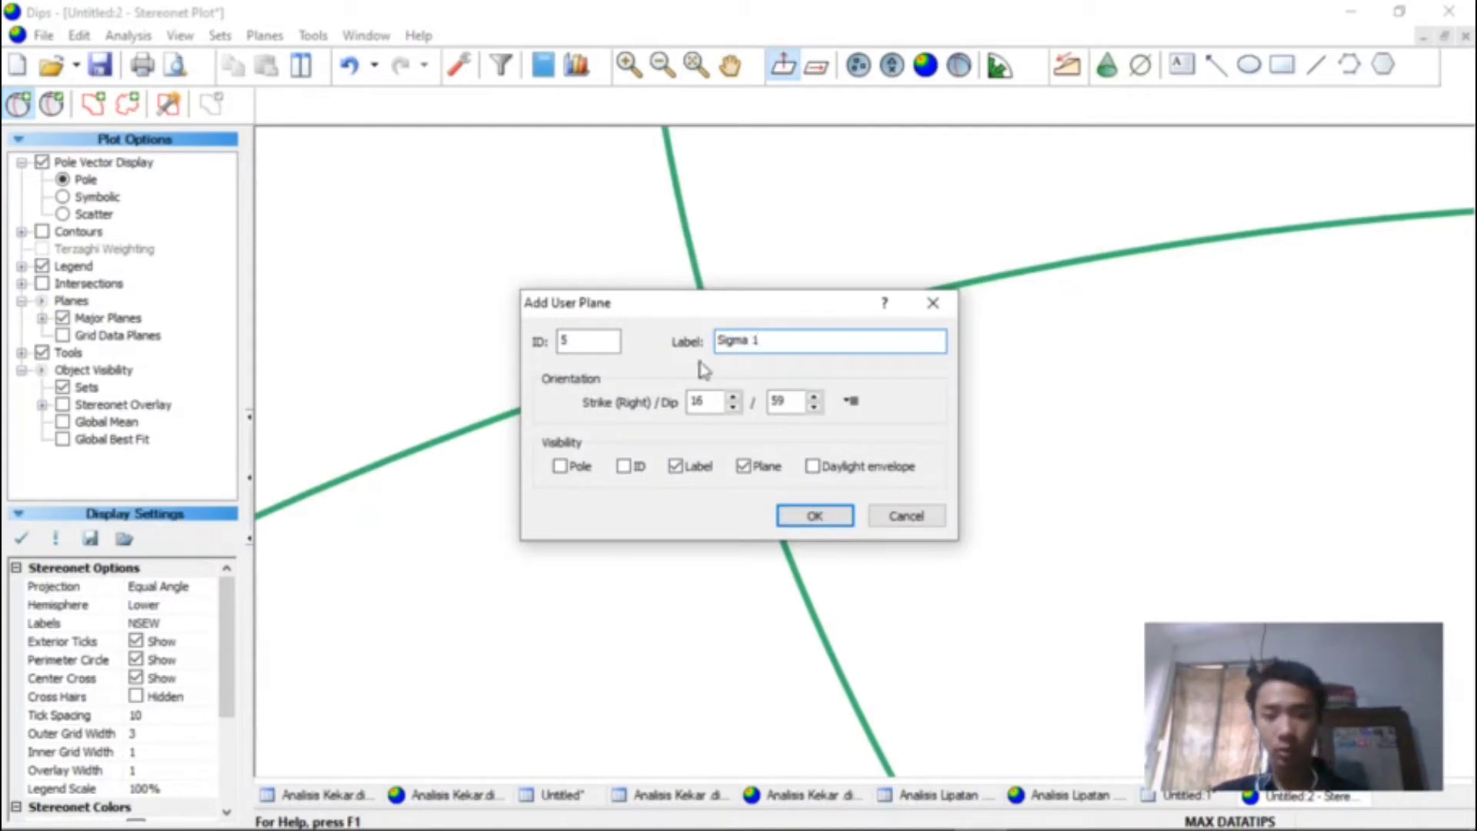
click(561, 468)
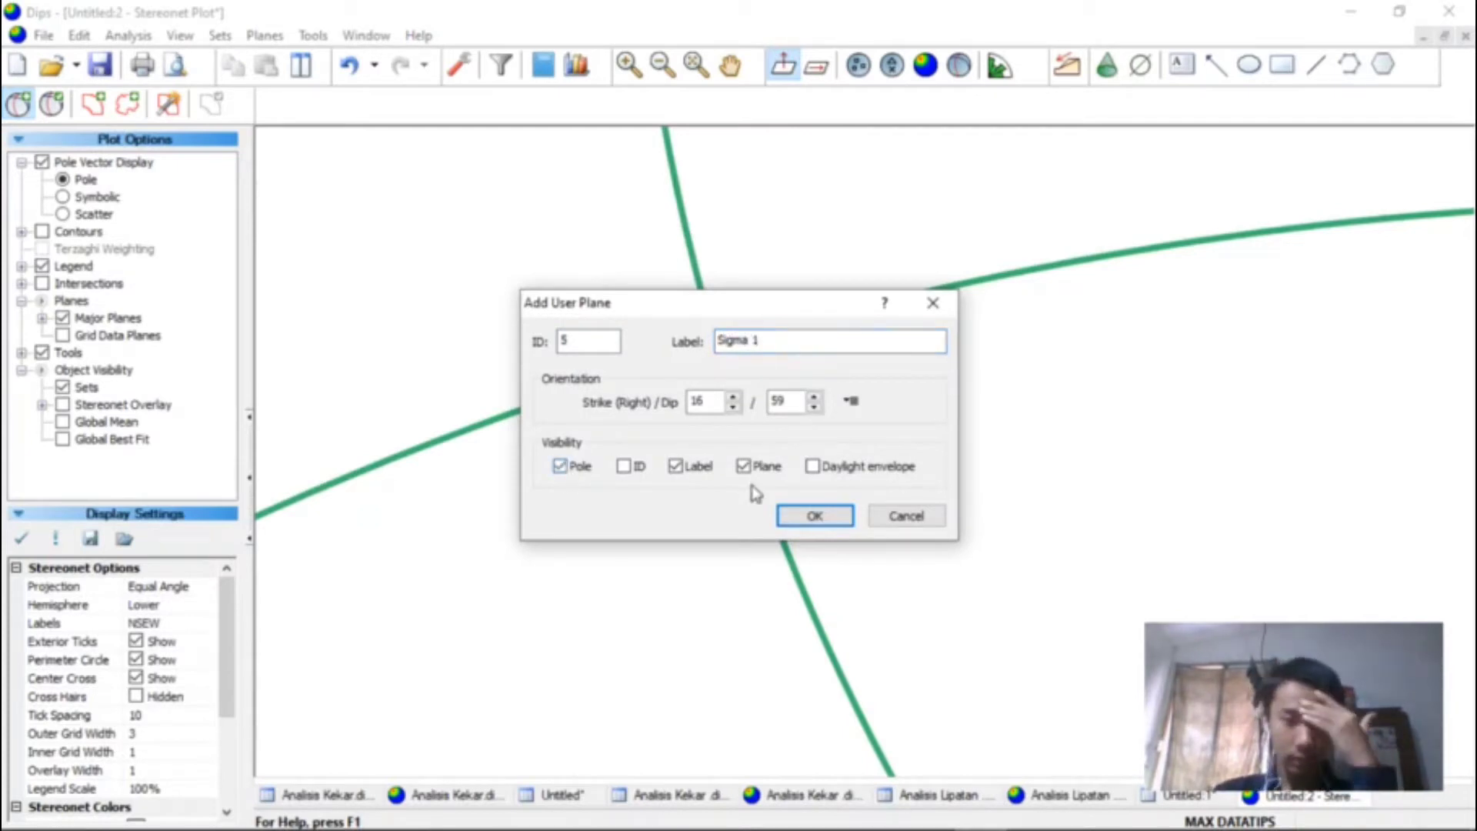
click(800, 517)
scroll(986, 477, down, 2)
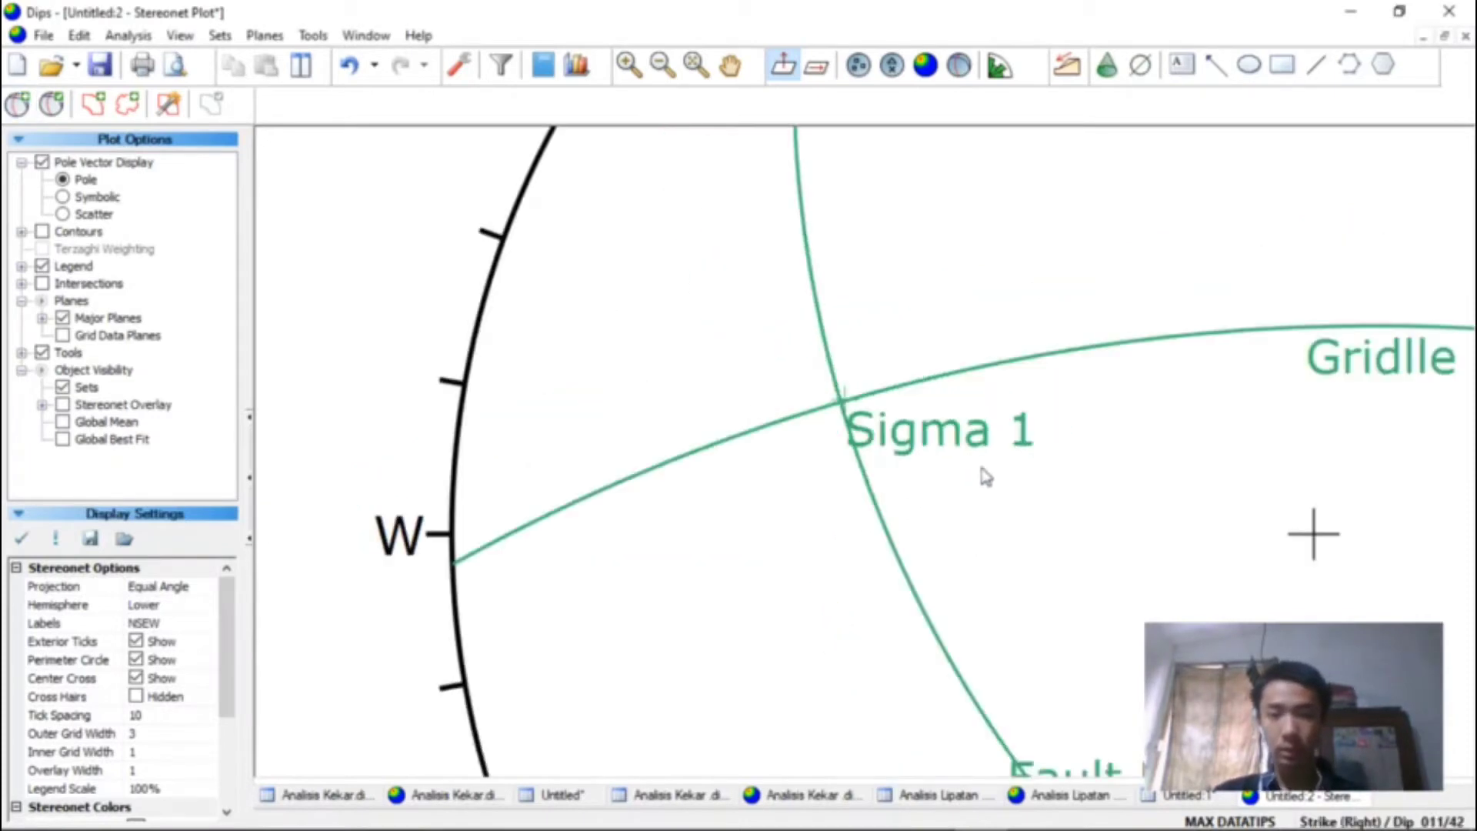
scroll(767, 415, down, 1)
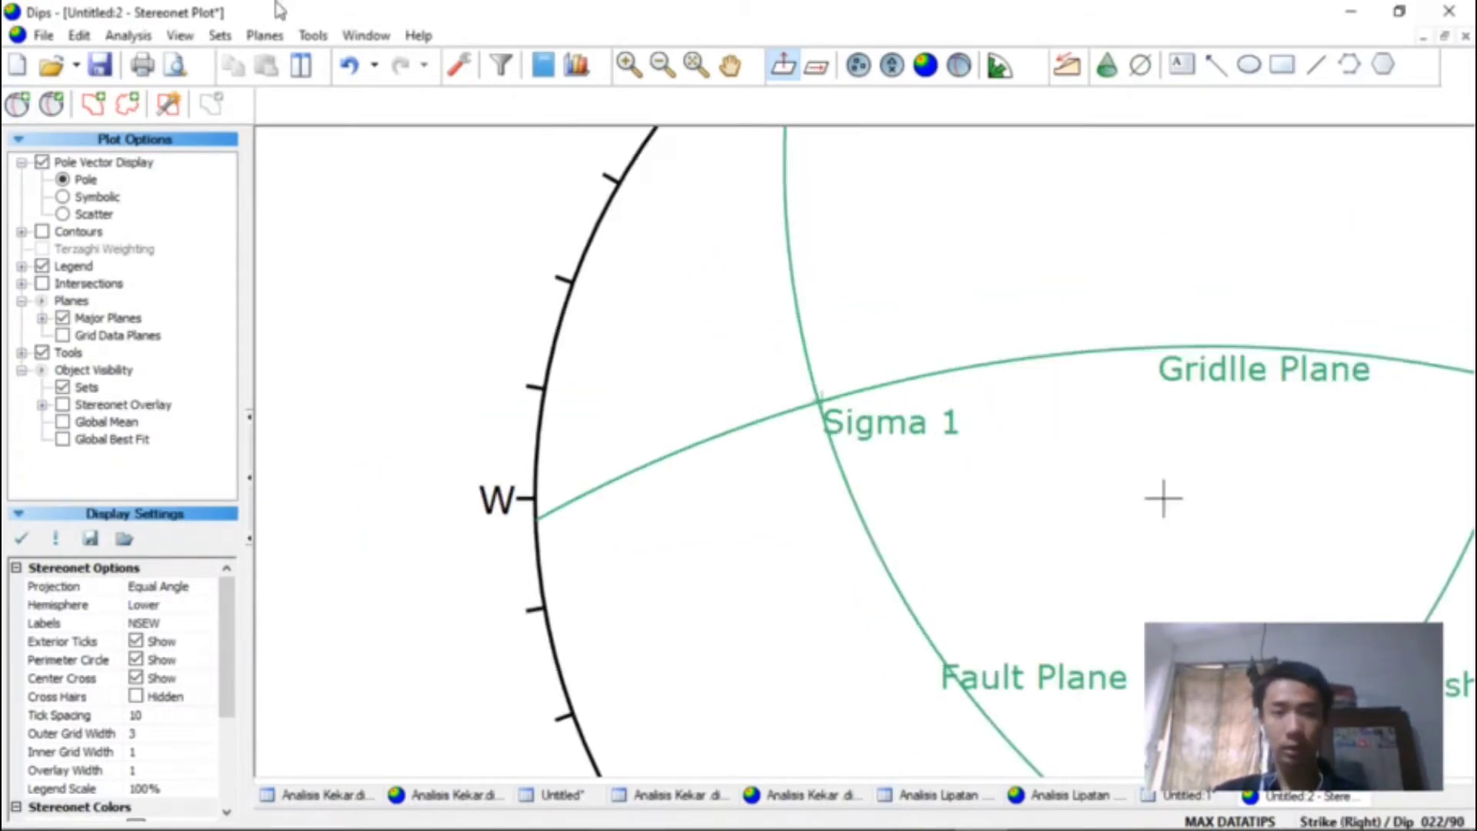
click(730, 65)
drag(1259, 420, 808, 505)
scroll(808, 505, down, 2)
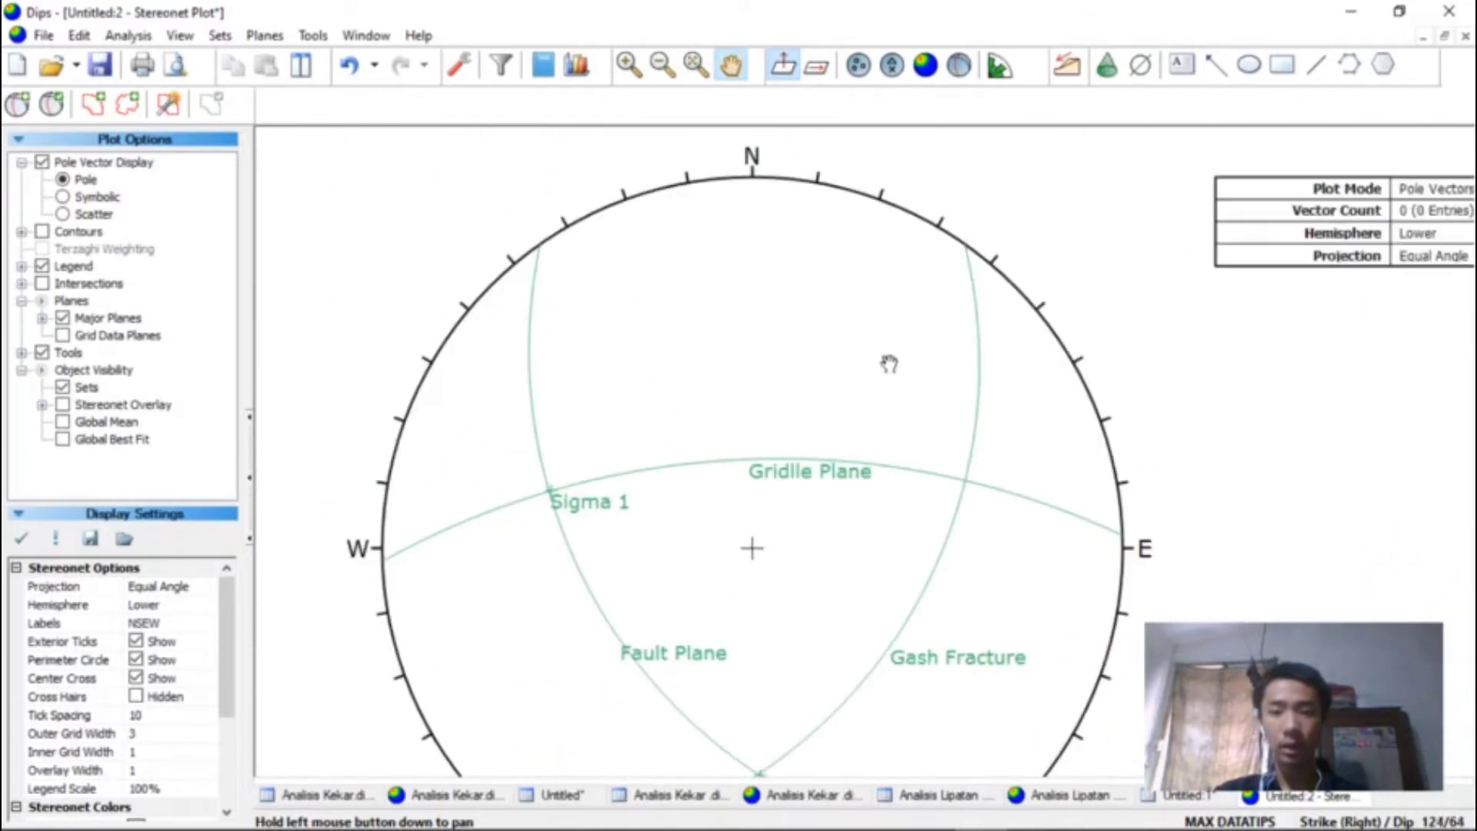
drag(887, 362, 1029, 353)
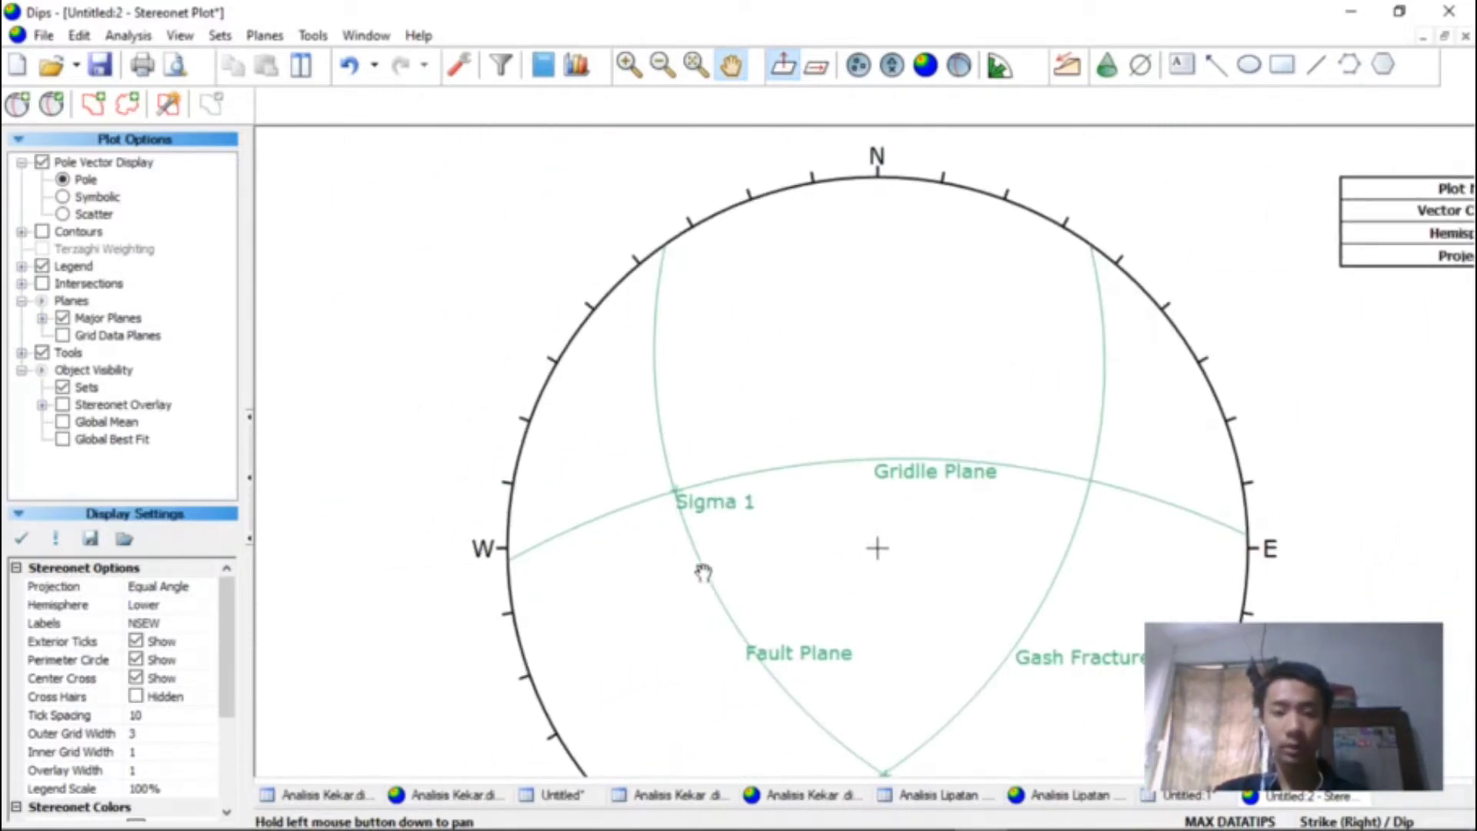
click(312, 35)
click(388, 307)
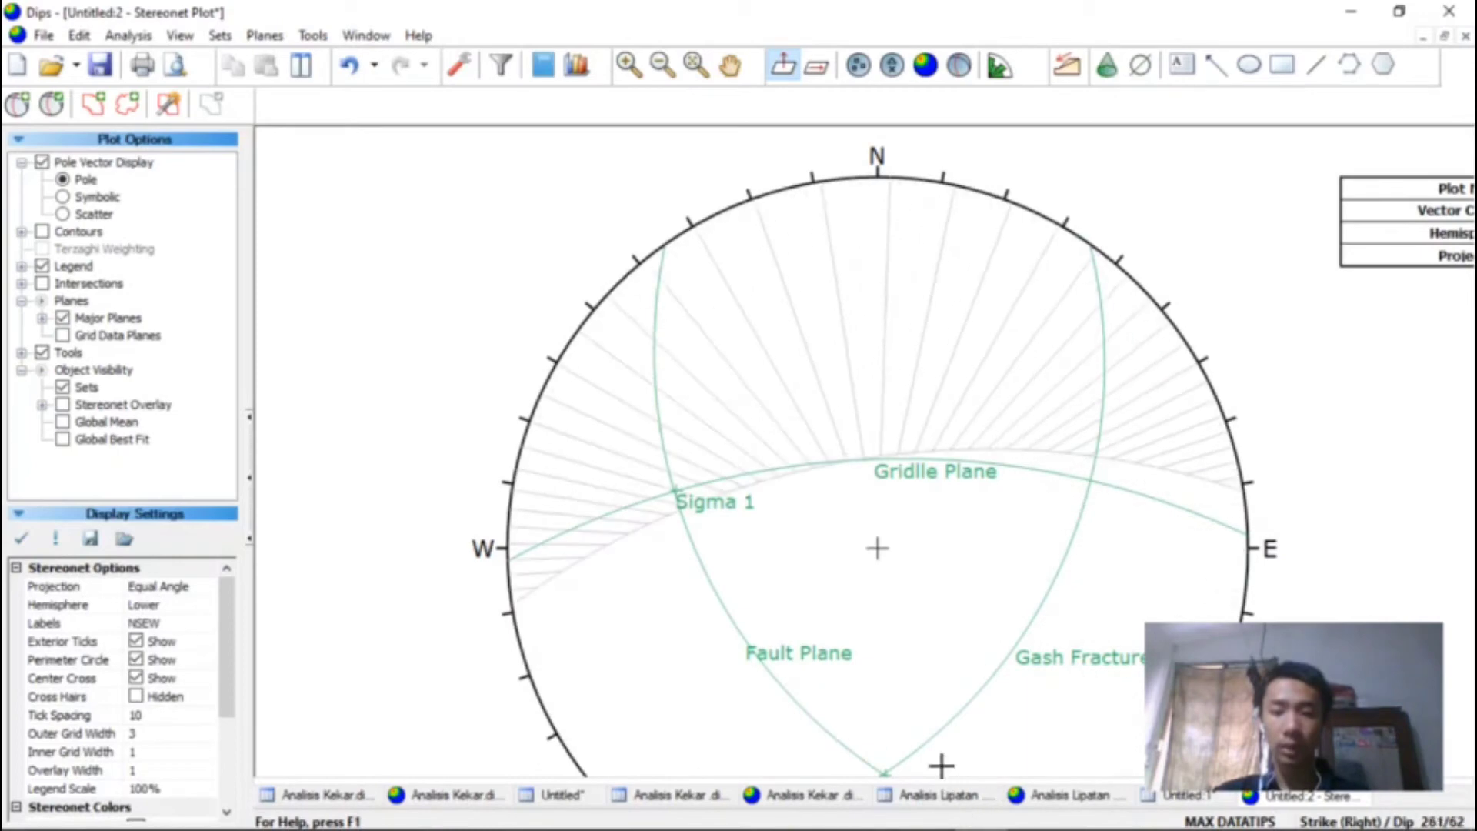
click(727, 65)
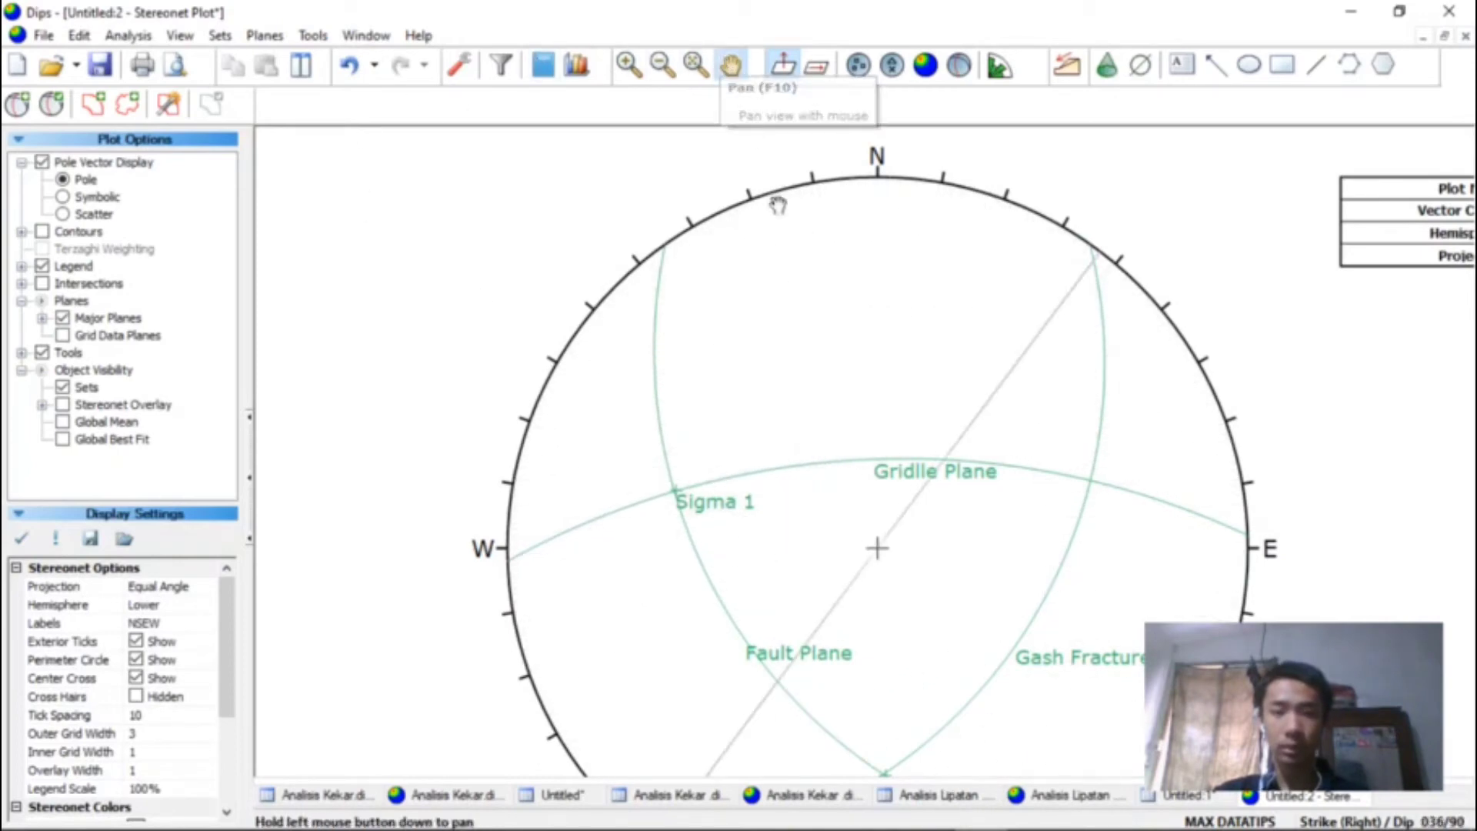
drag(933, 406, 913, 313)
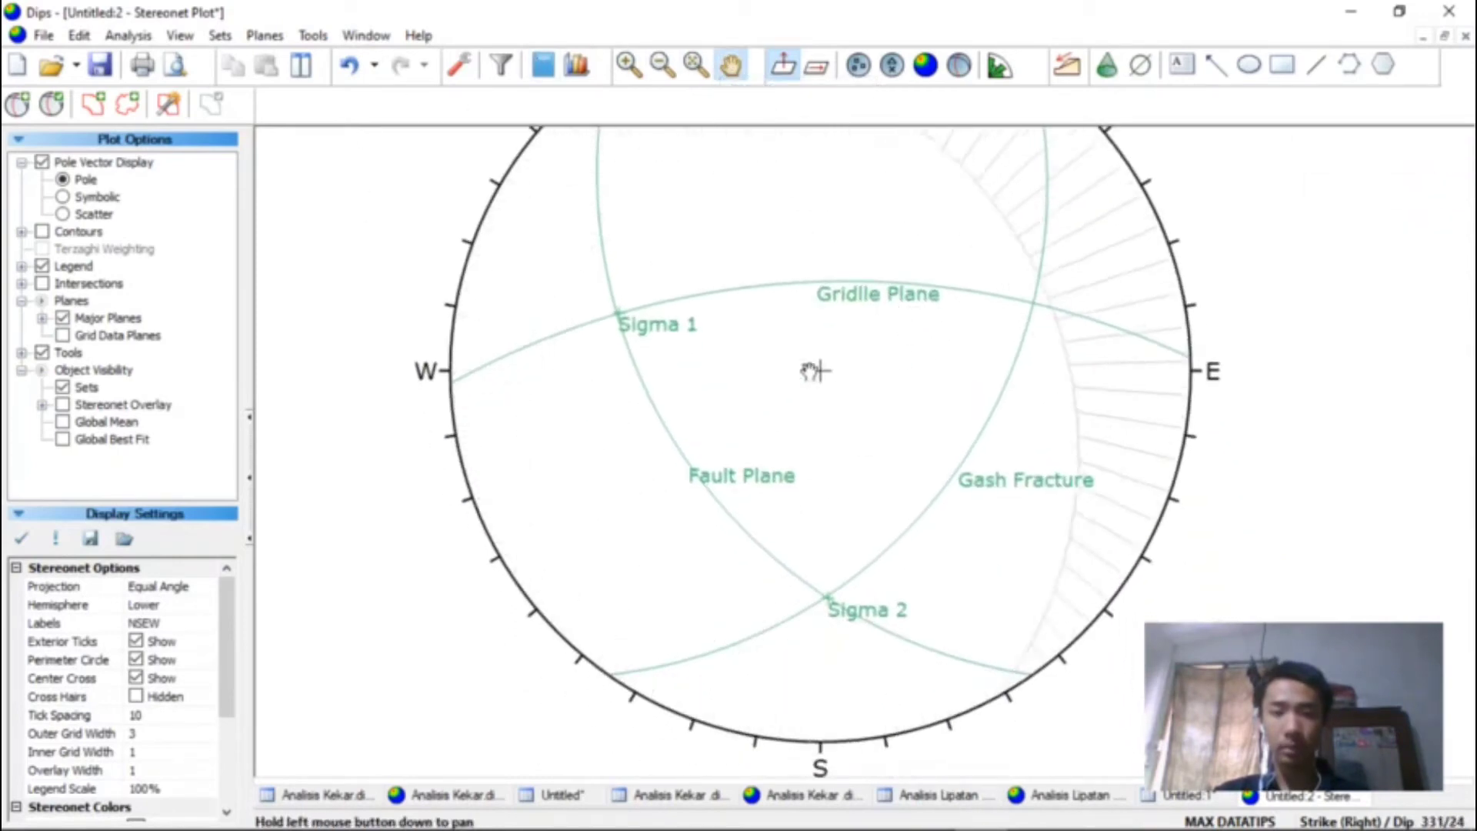
click(17, 103)
click(313, 35)
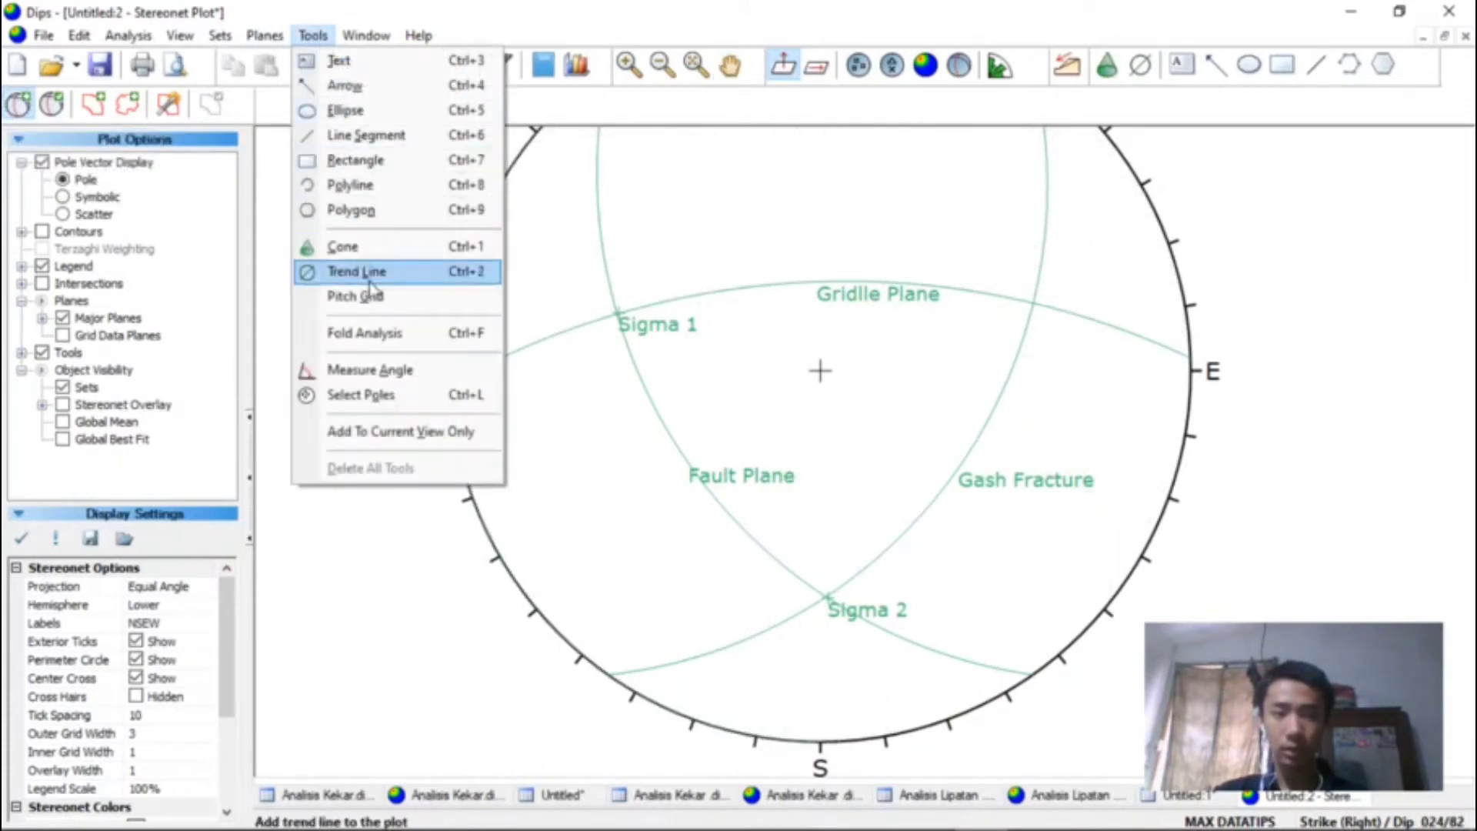
click(370, 367)
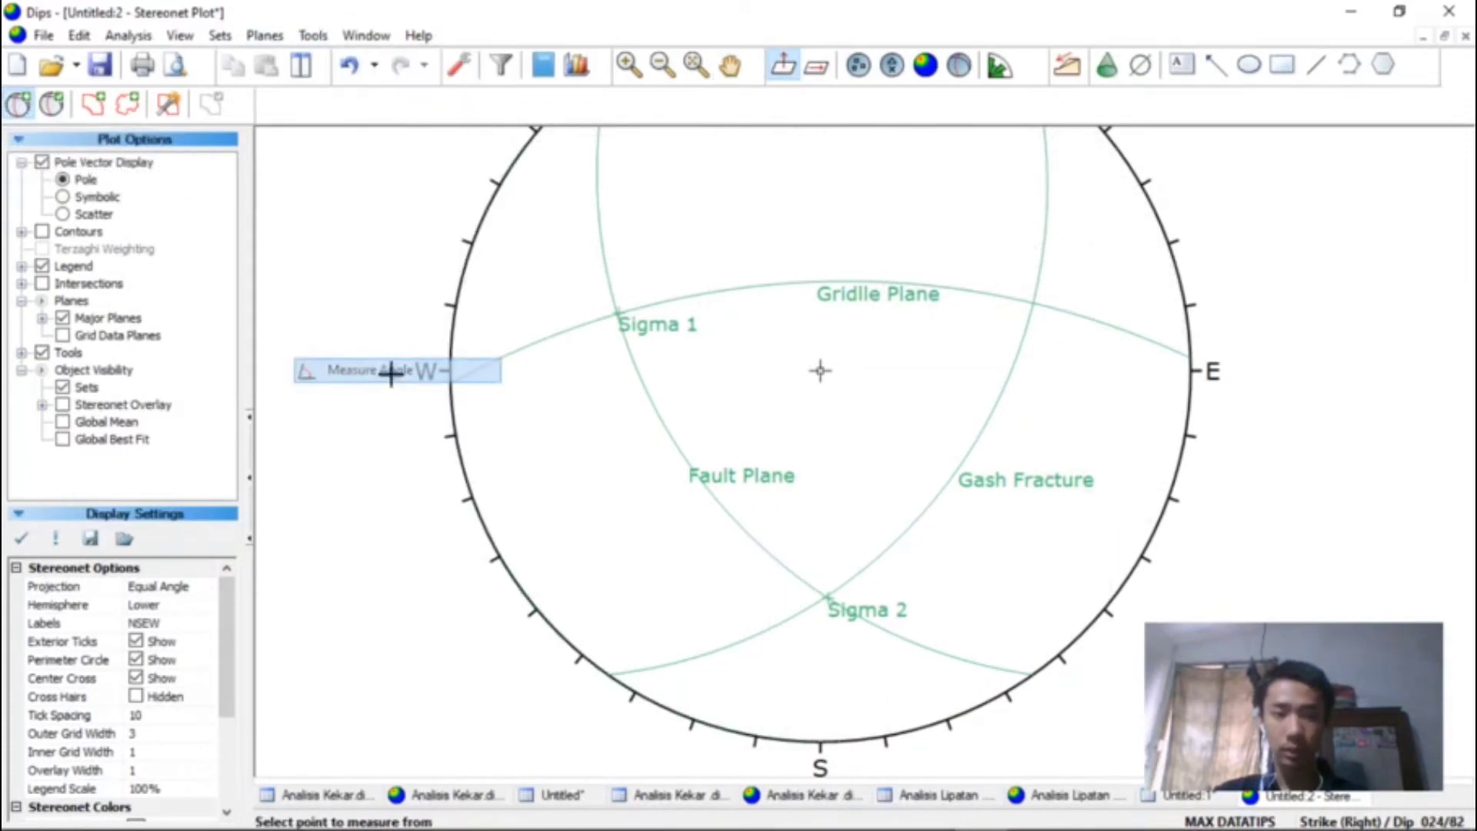
Overlay a pitch grid along the Gridlle Plane great circle.
click(313, 35)
click(371, 296)
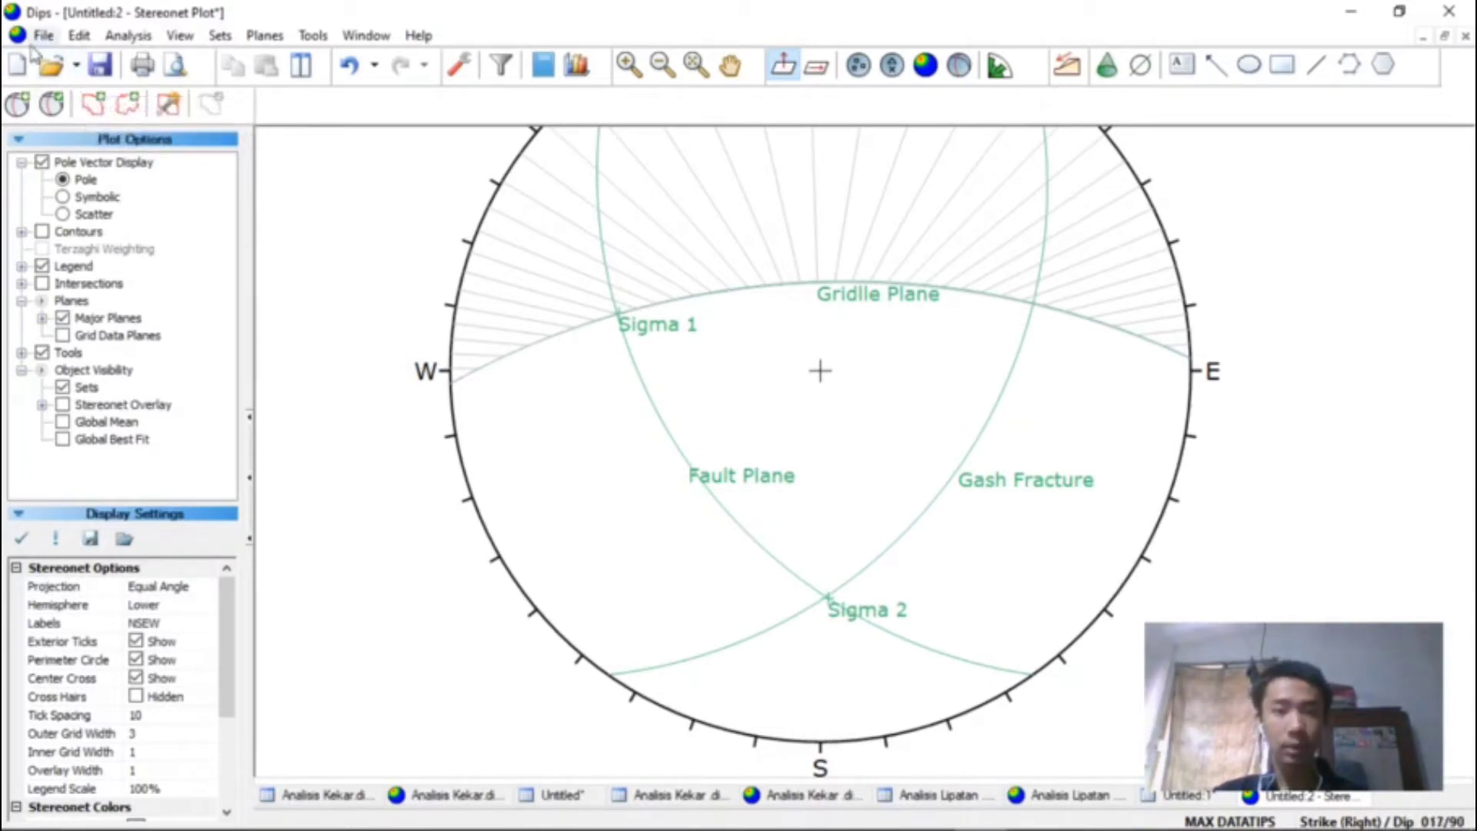
Add a user plane with its pole on the Gridlle Plane at strike/dip 146/44, labelled "Sigma 3".
click(15, 108)
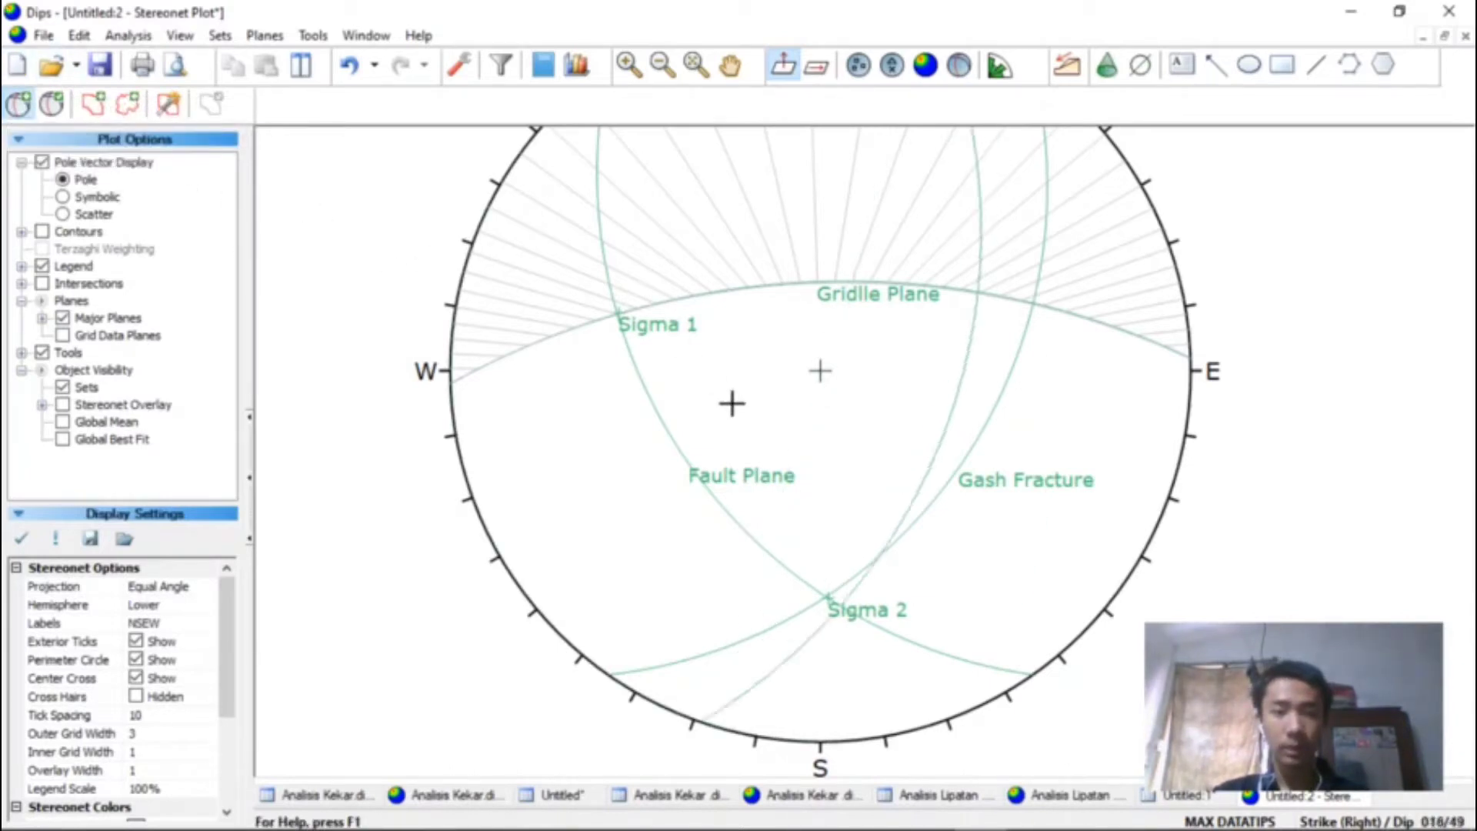
scroll(718, 395, up, 3)
scroll(613, 348, down, 3)
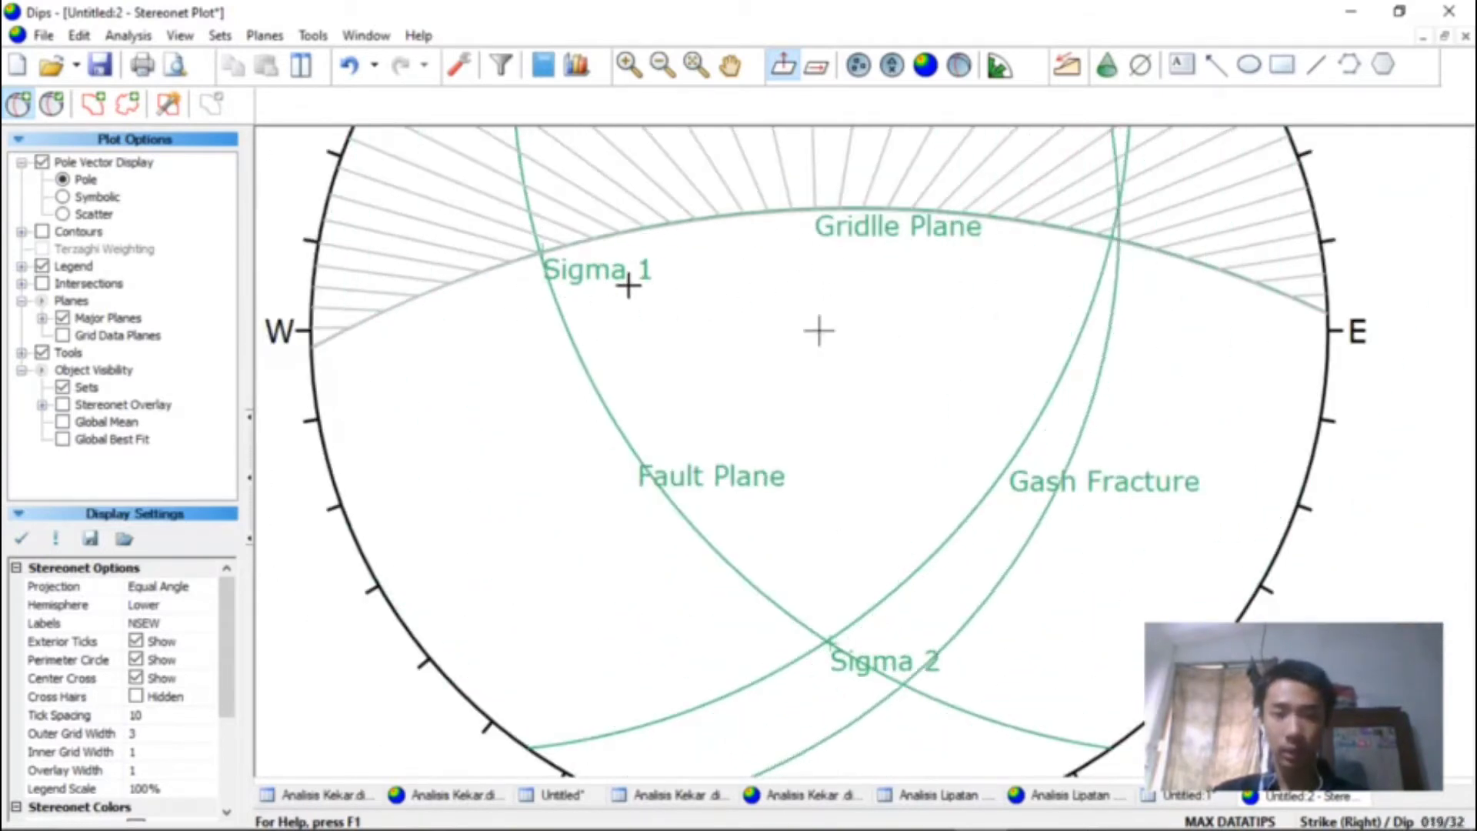
scroll(626, 284, up, 2)
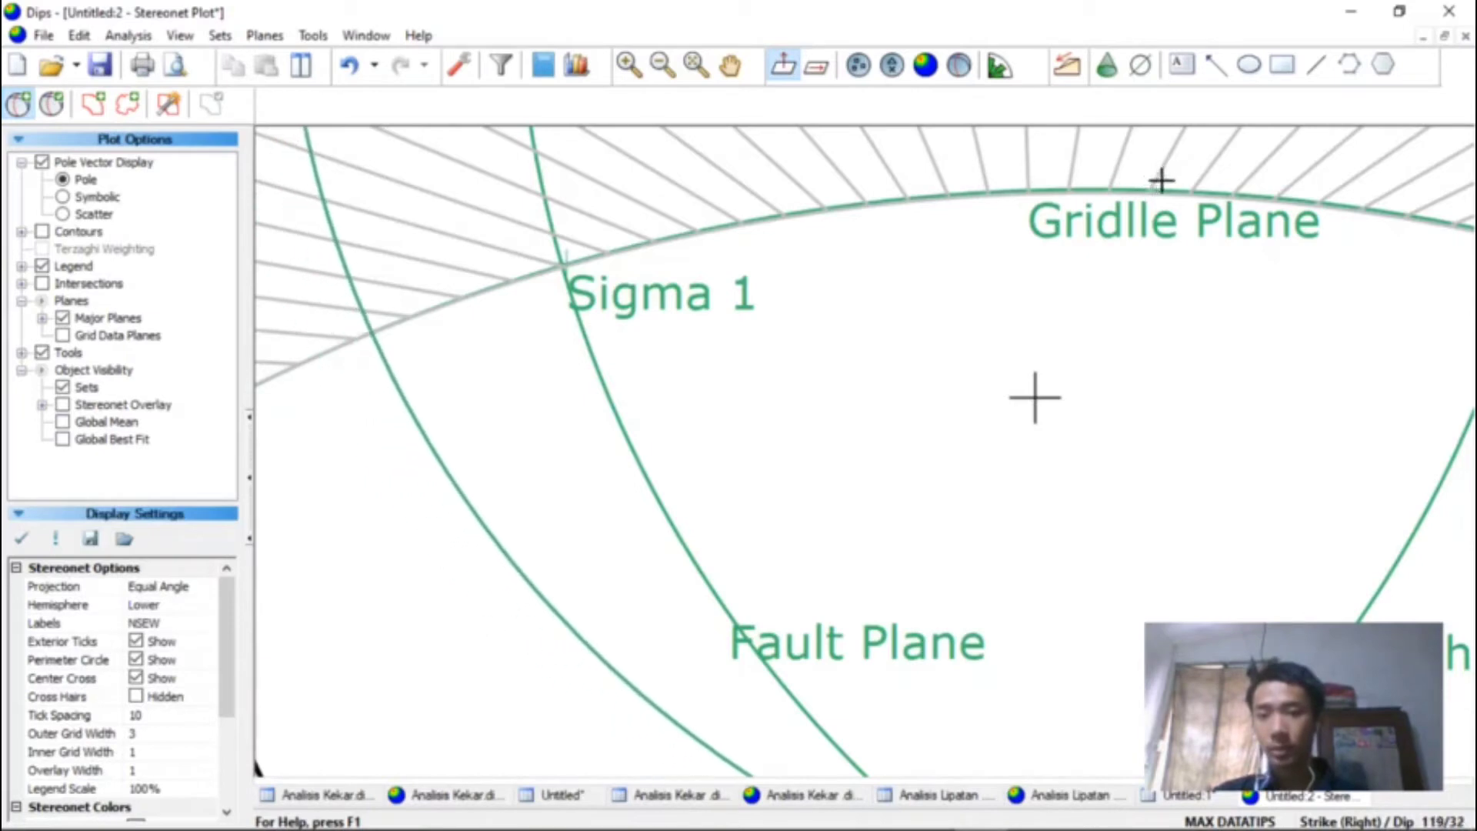
click(1321, 202)
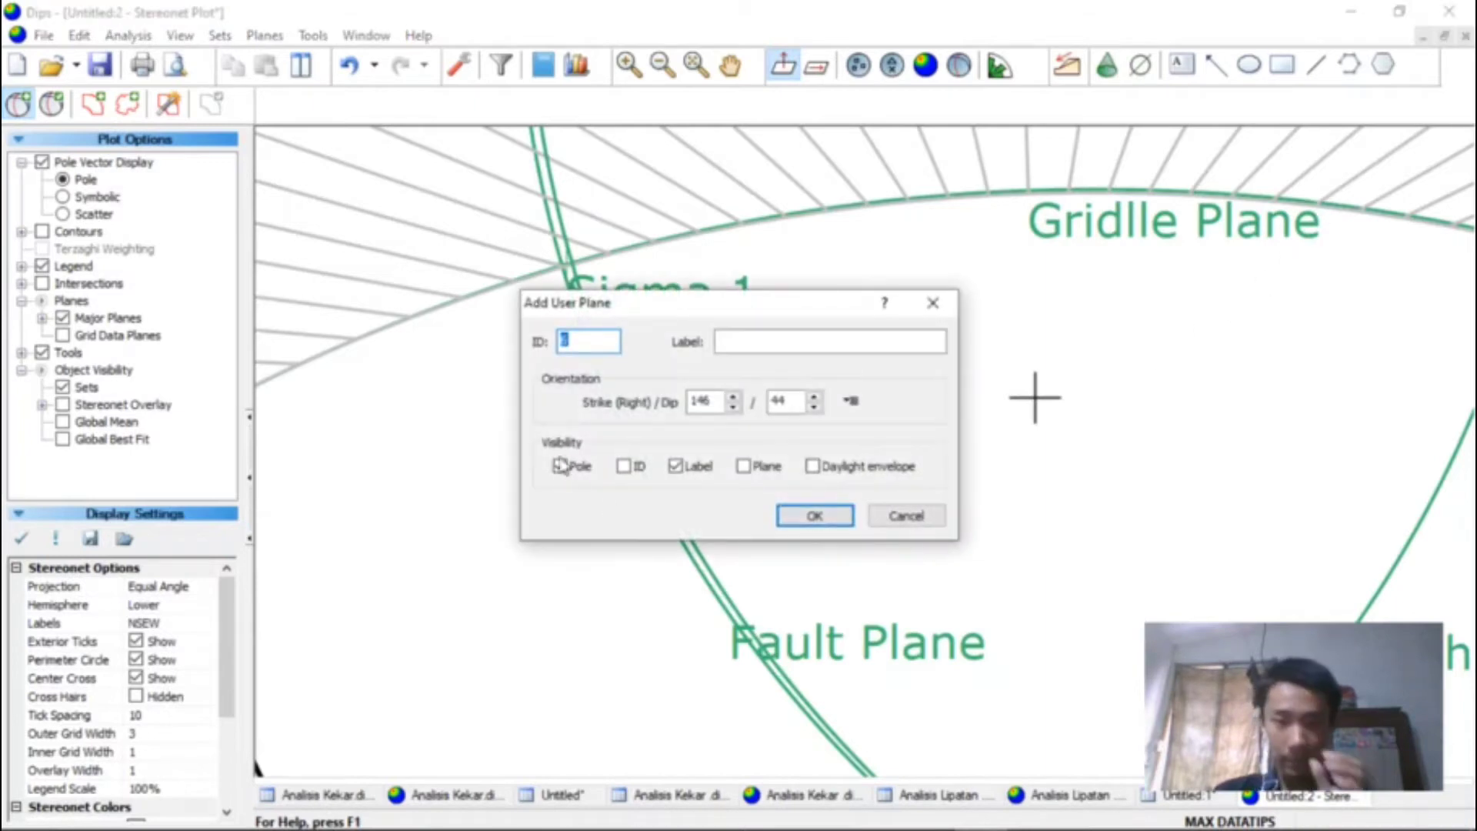
click(750, 339)
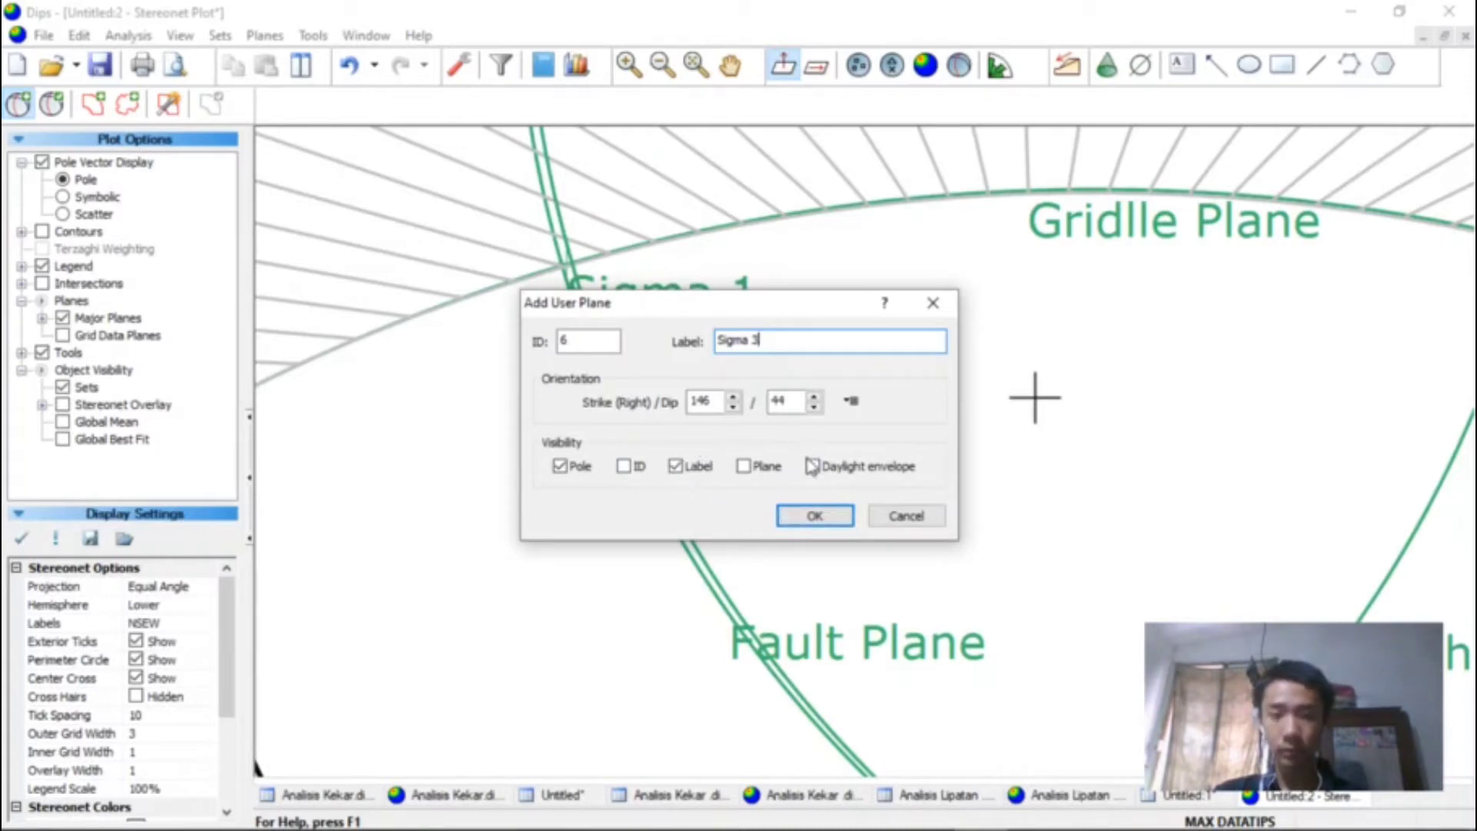
click(816, 518)
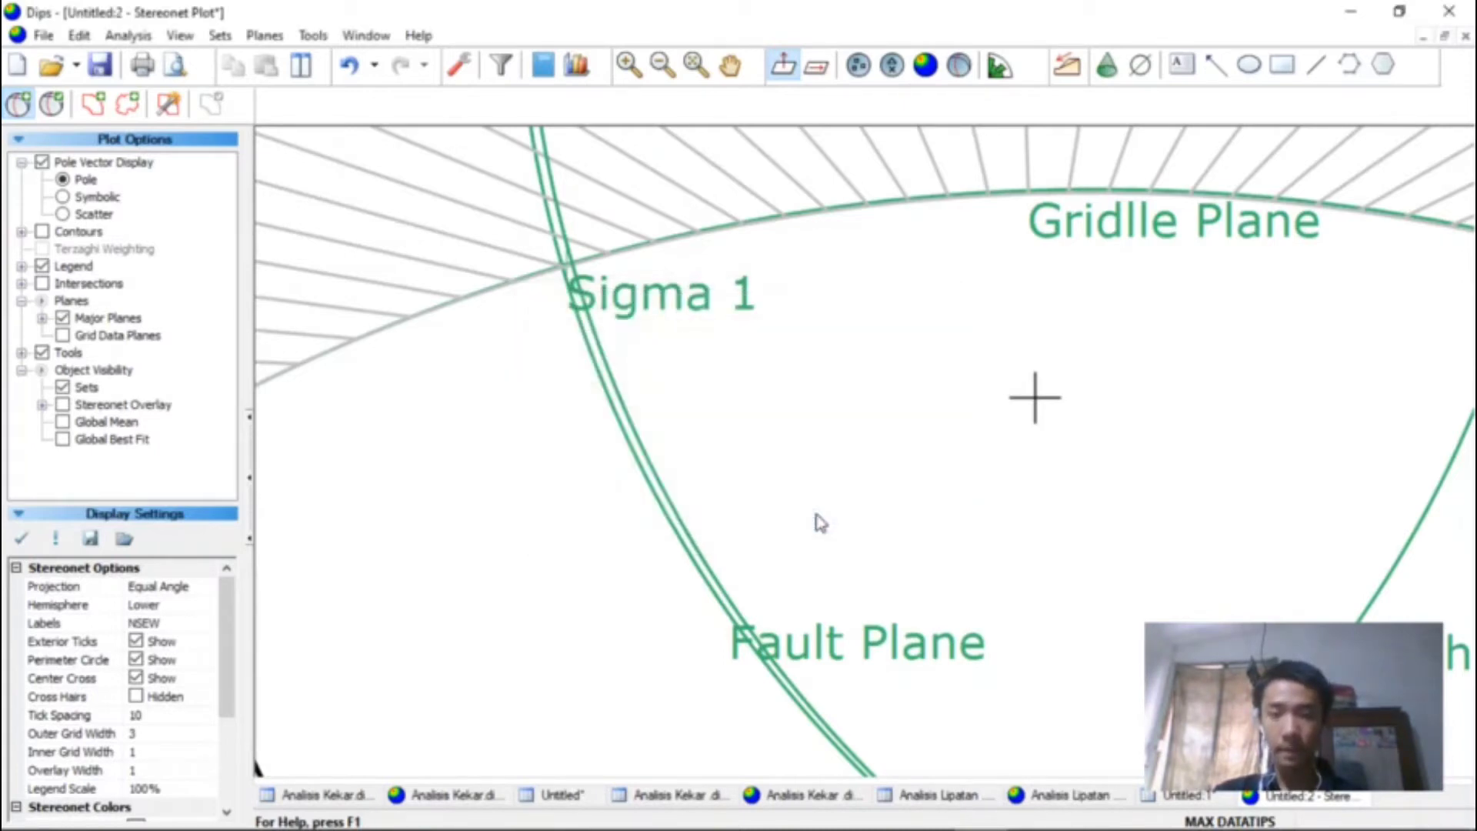
Delete all tools from the stereonet to remove the pitch grid.
scroll(815, 356, down, 4)
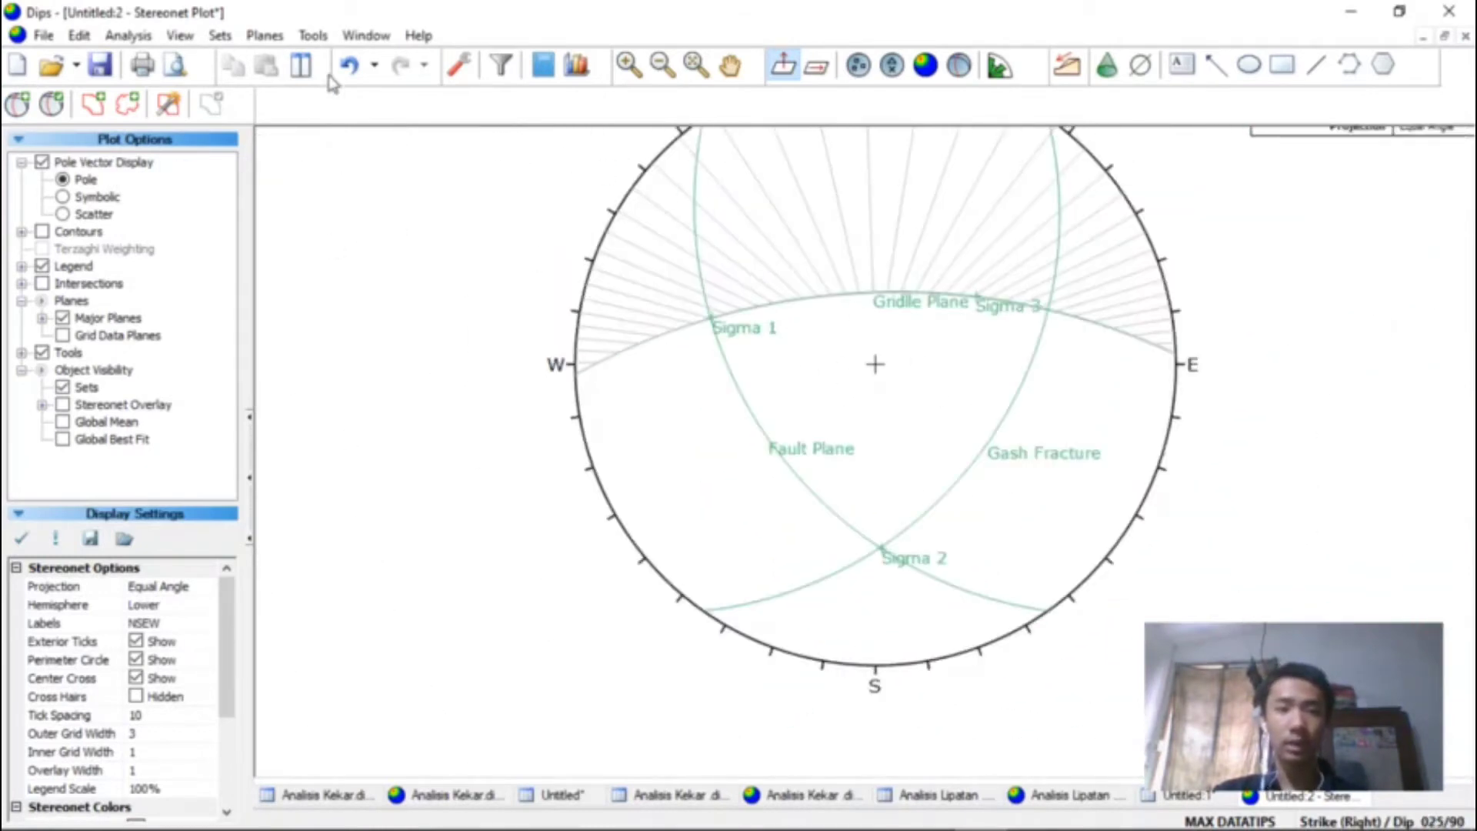
click(312, 36)
click(398, 469)
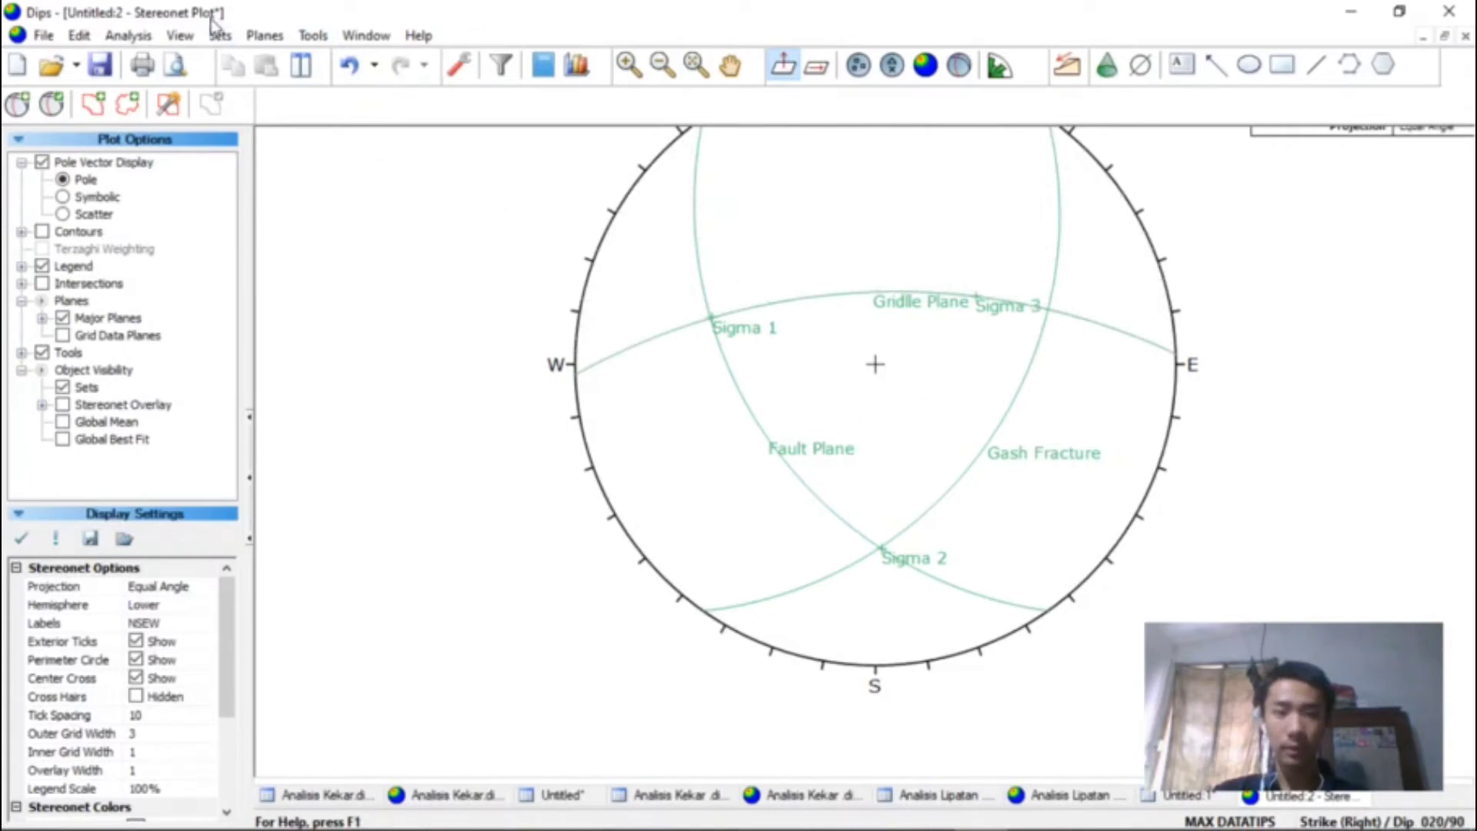
Set the display colour of the Sigma 3 user plane to black.
click(730, 64)
drag(1179, 323, 1077, 421)
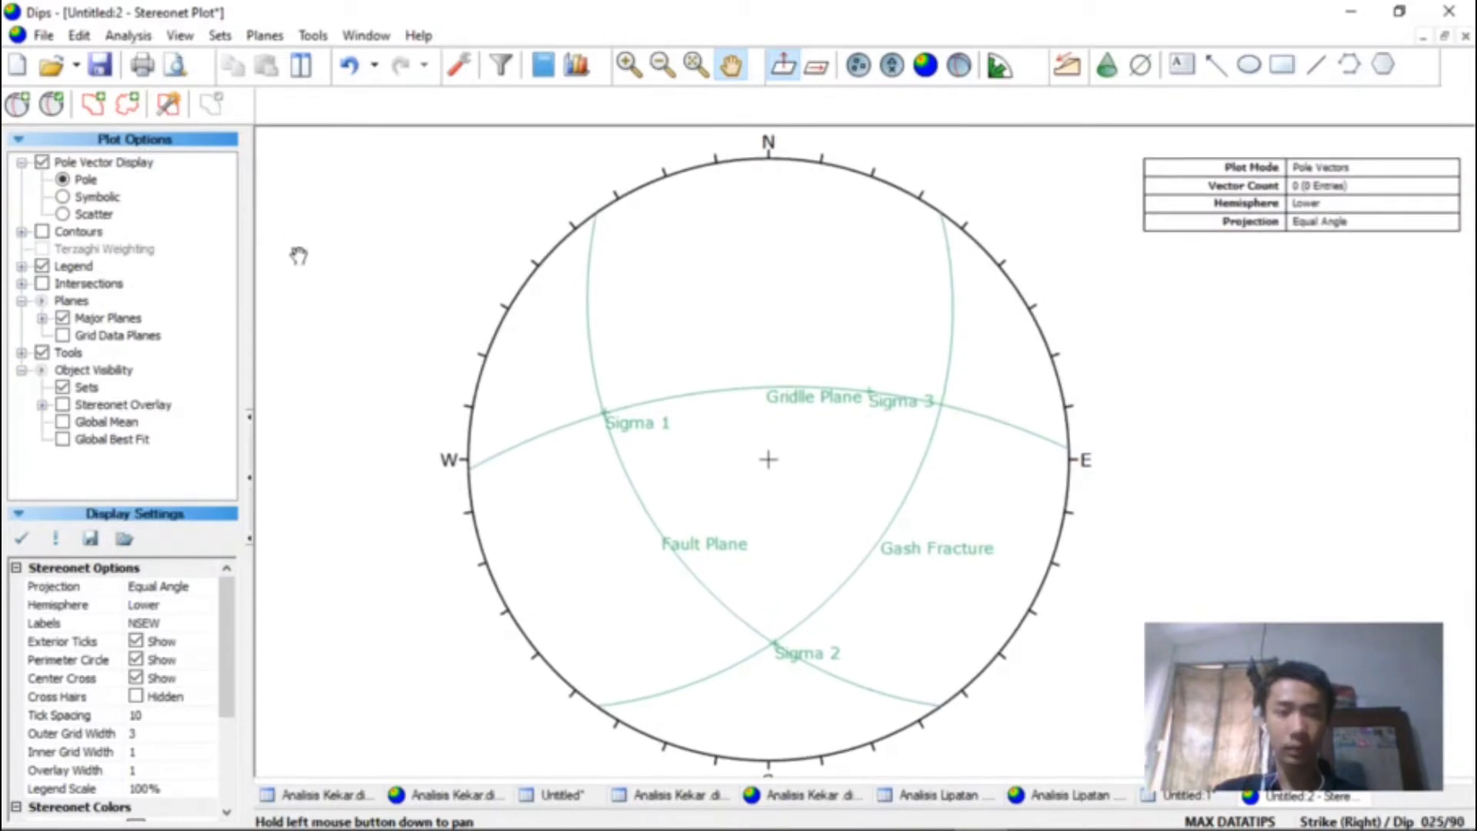
click(51, 104)
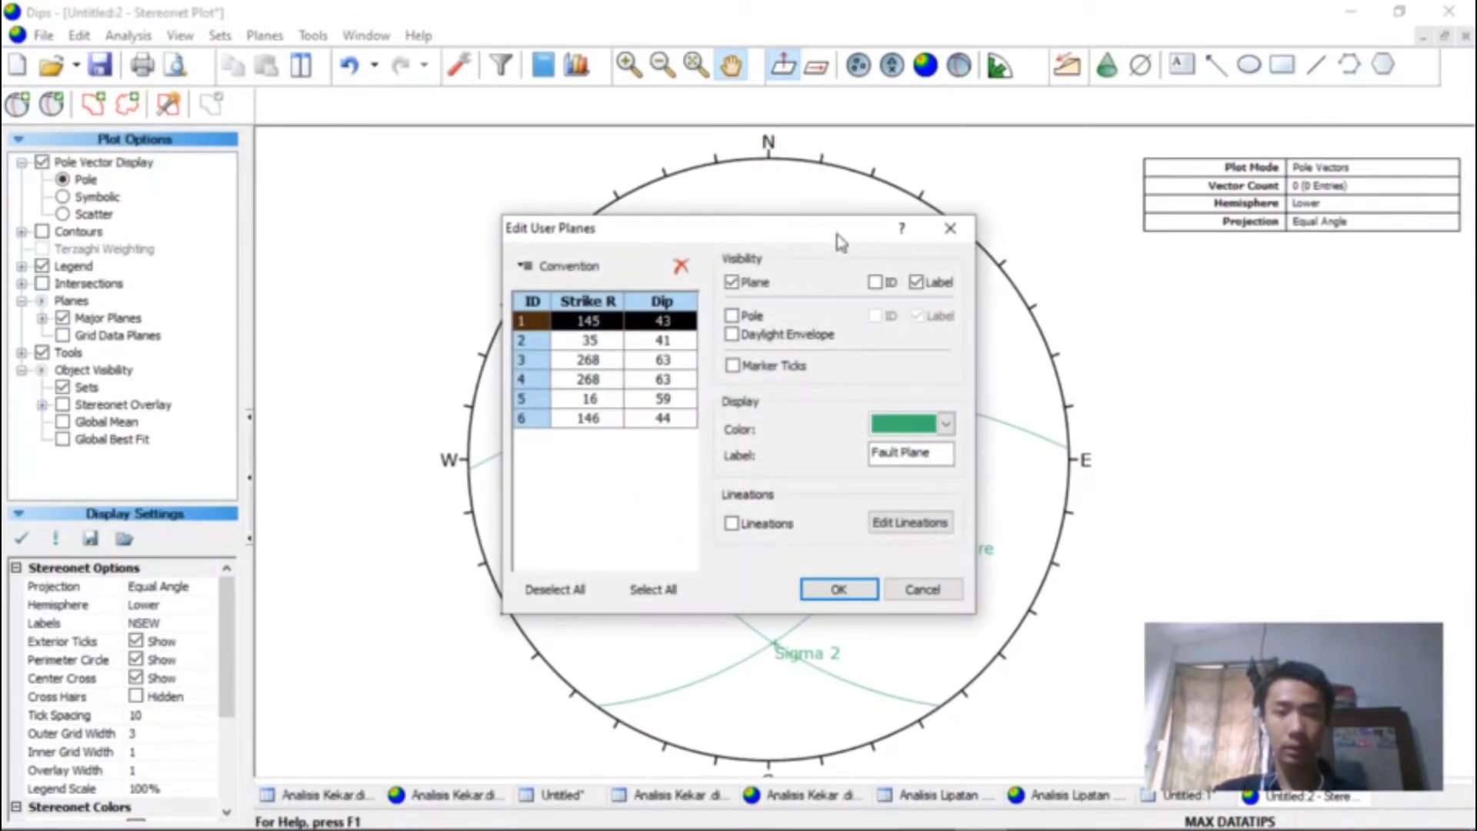
click(616, 421)
click(946, 424)
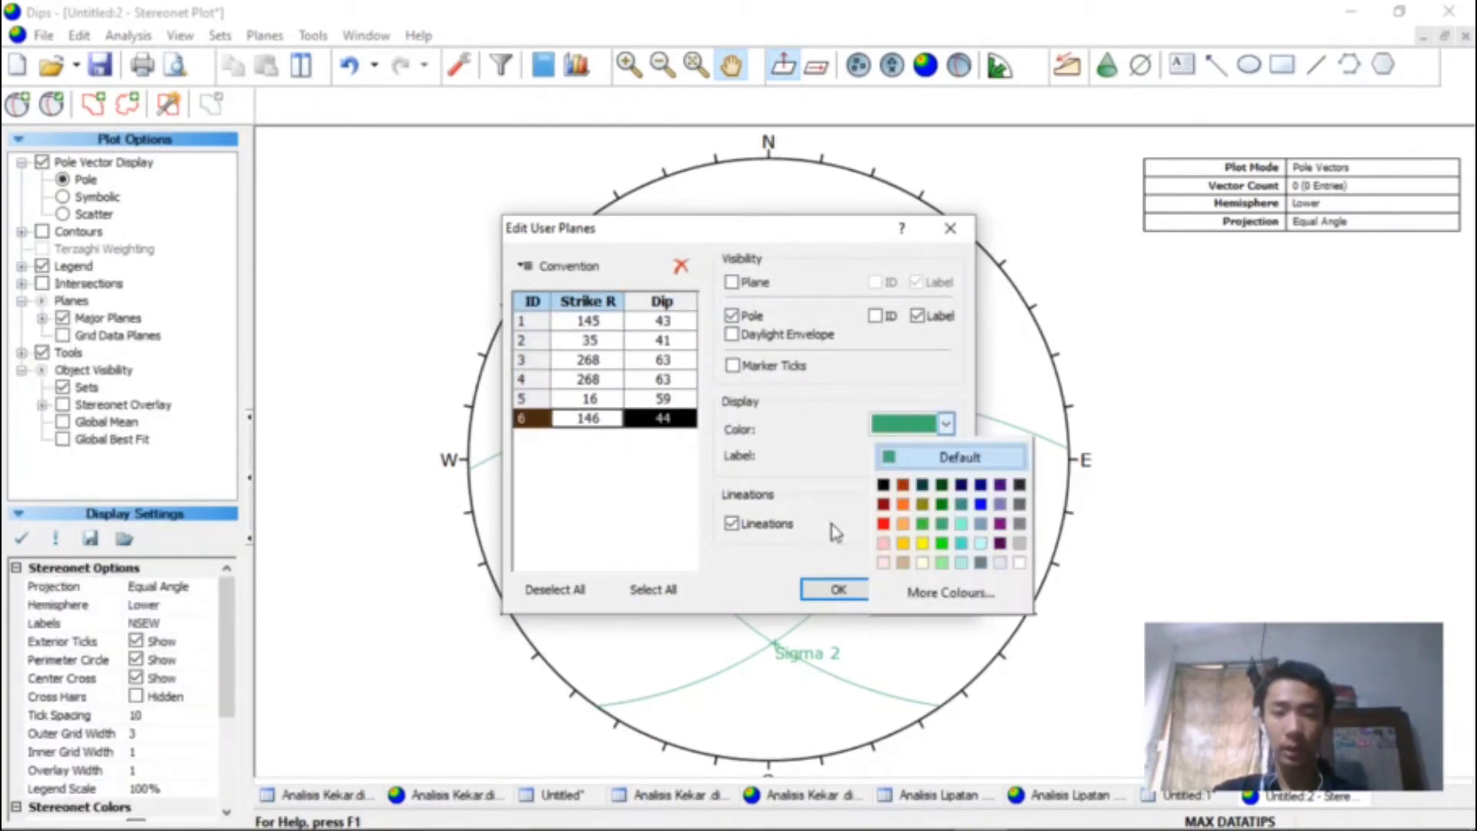
click(883, 484)
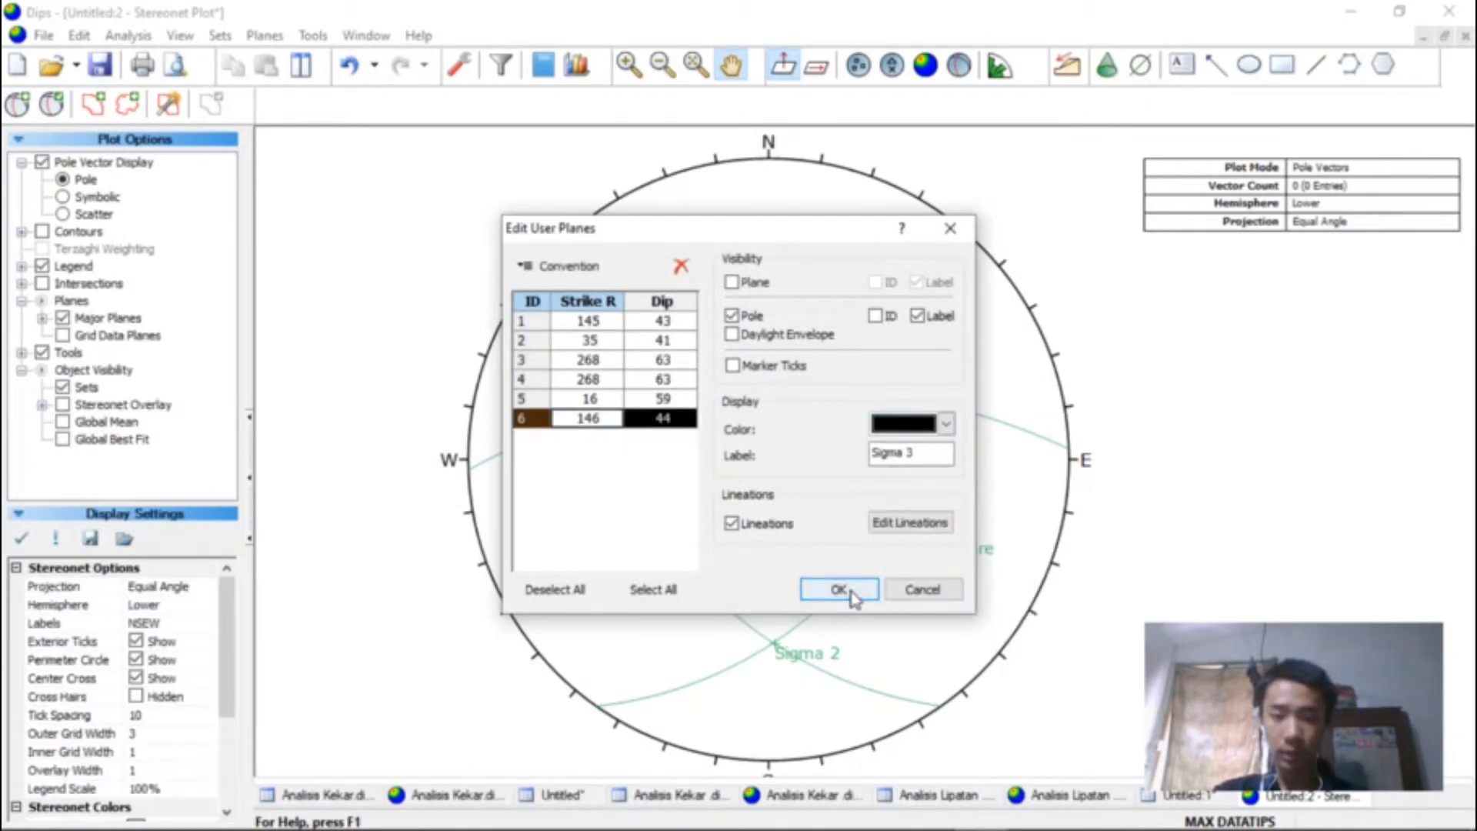
Set the display colour of the Sigma 1 and Sigma 2 user planes to black.
click(613, 401)
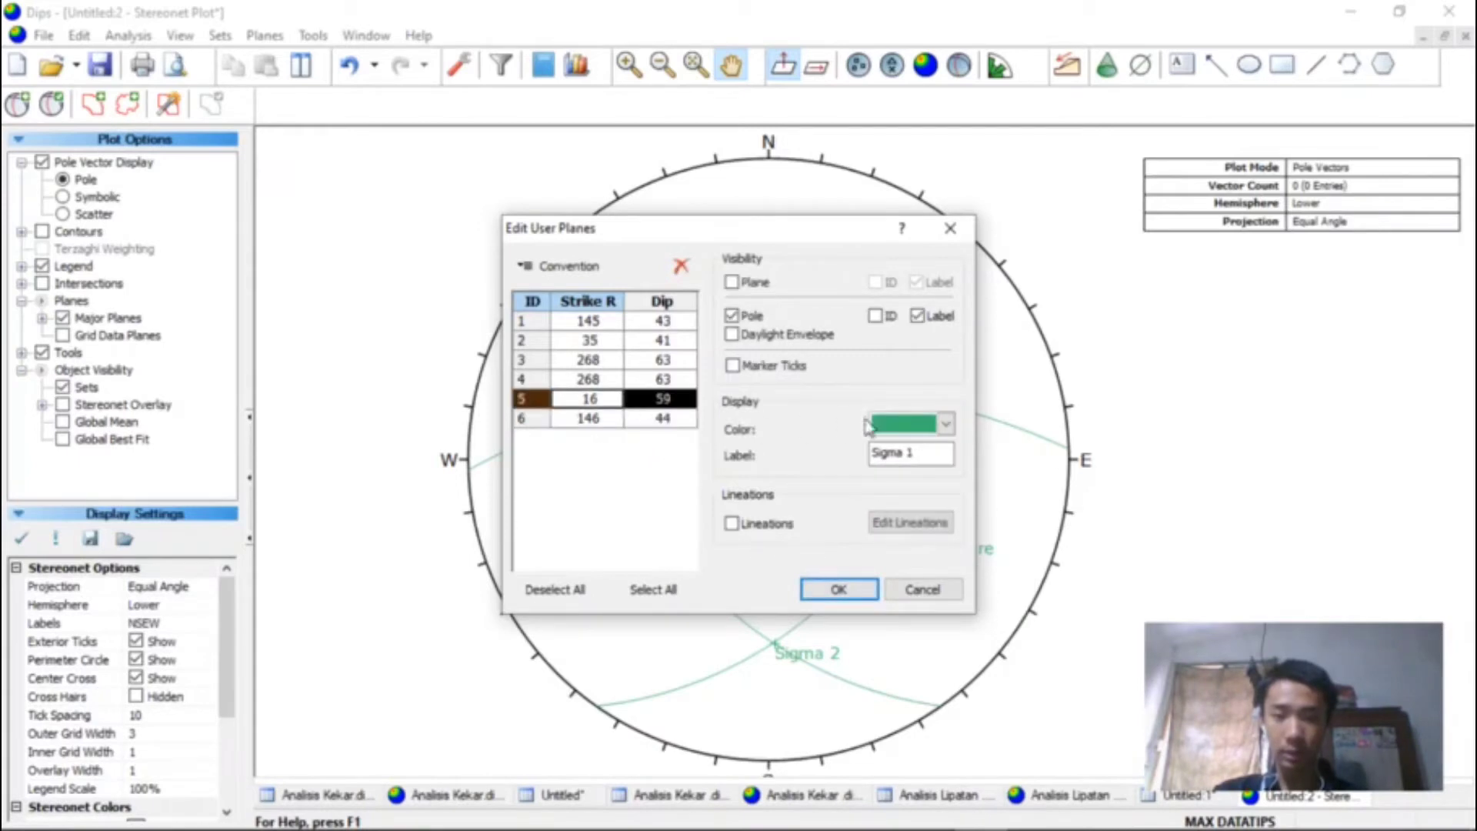
click(945, 424)
click(883, 485)
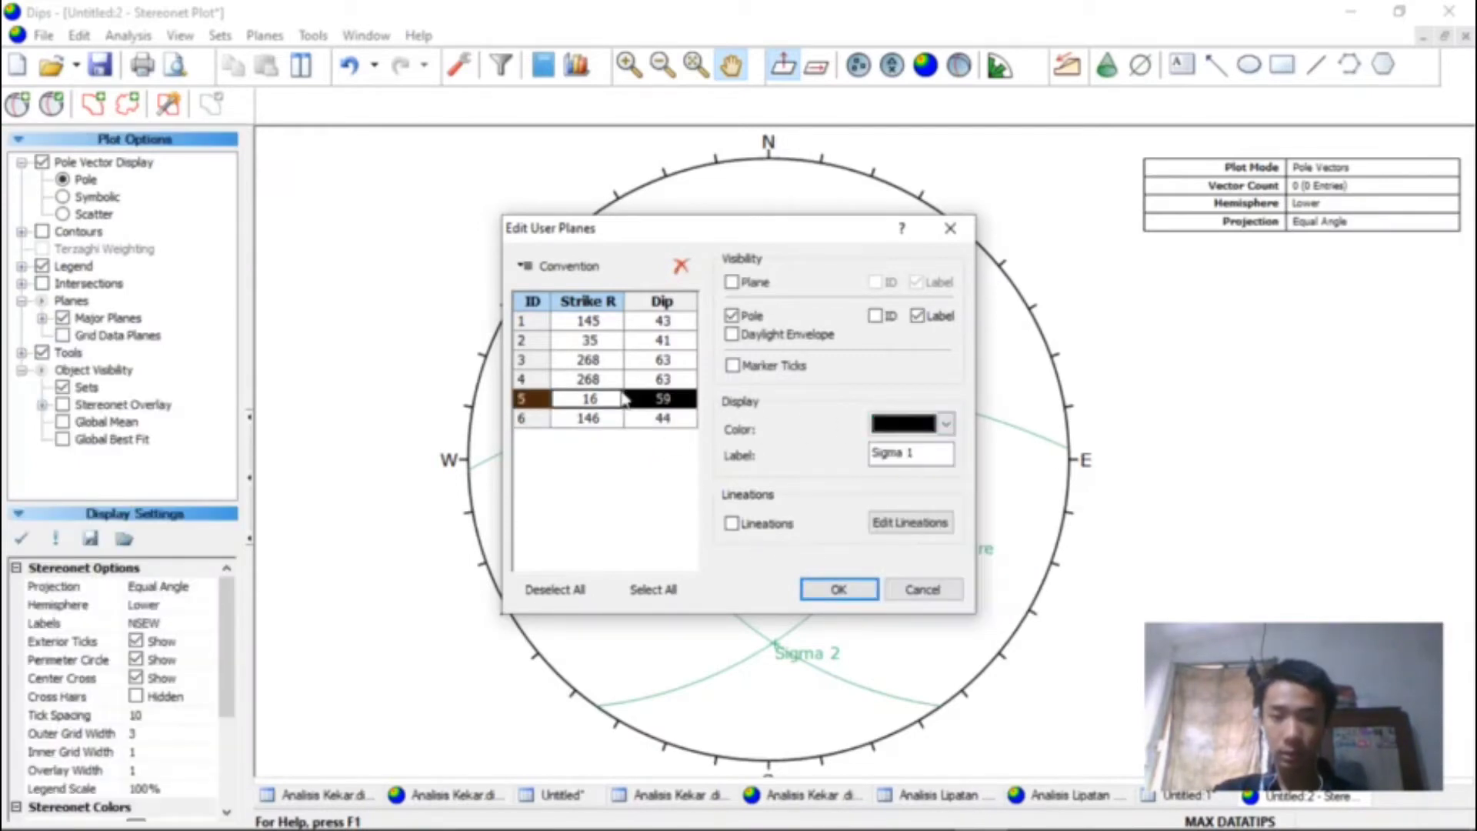
click(596, 379)
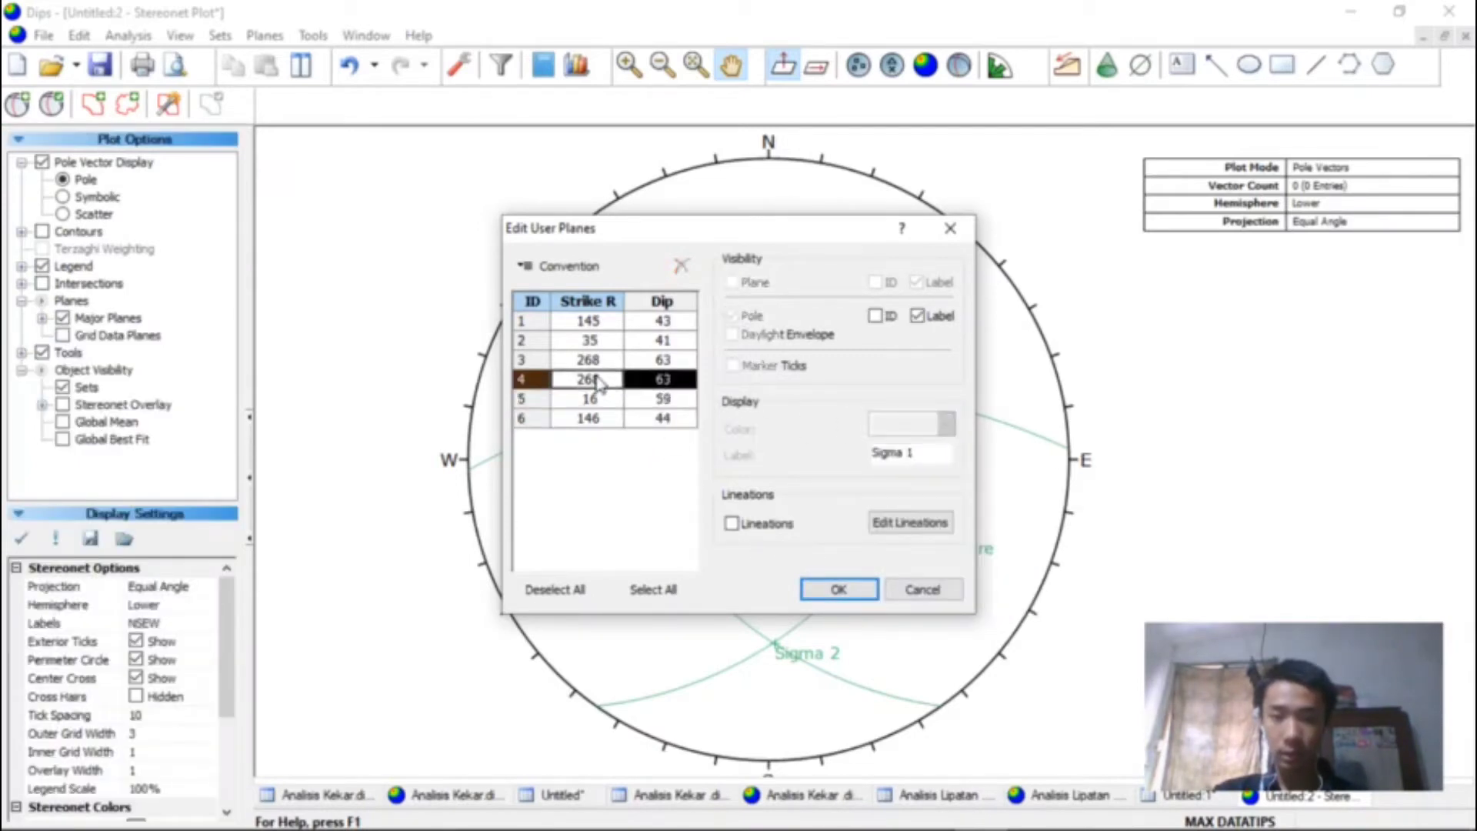
click(650, 359)
click(890, 428)
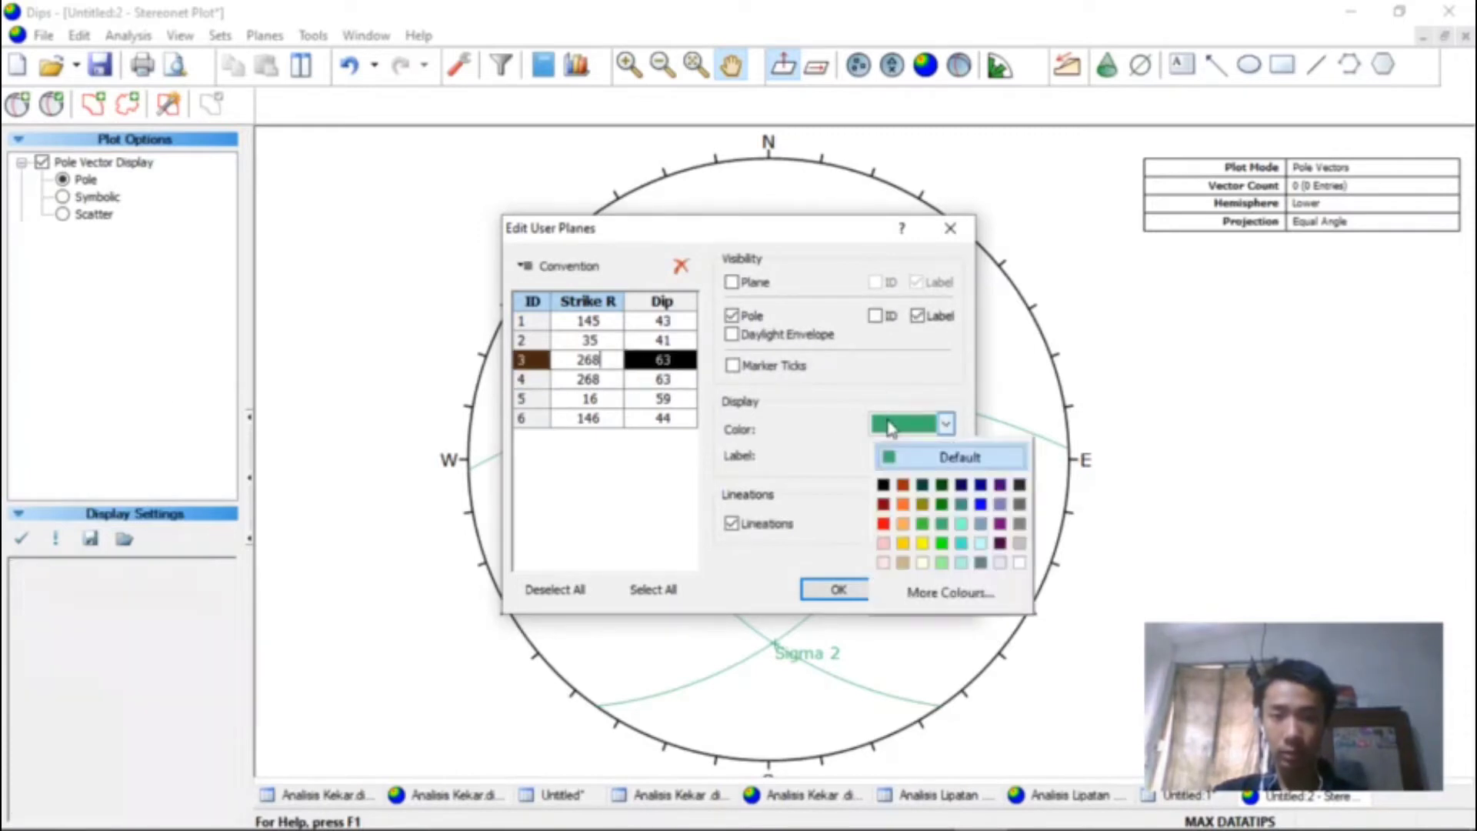
click(883, 484)
Colour the Gash Fracture plane blue and the Fault Plane red, and apply the user plane edits.
click(669, 346)
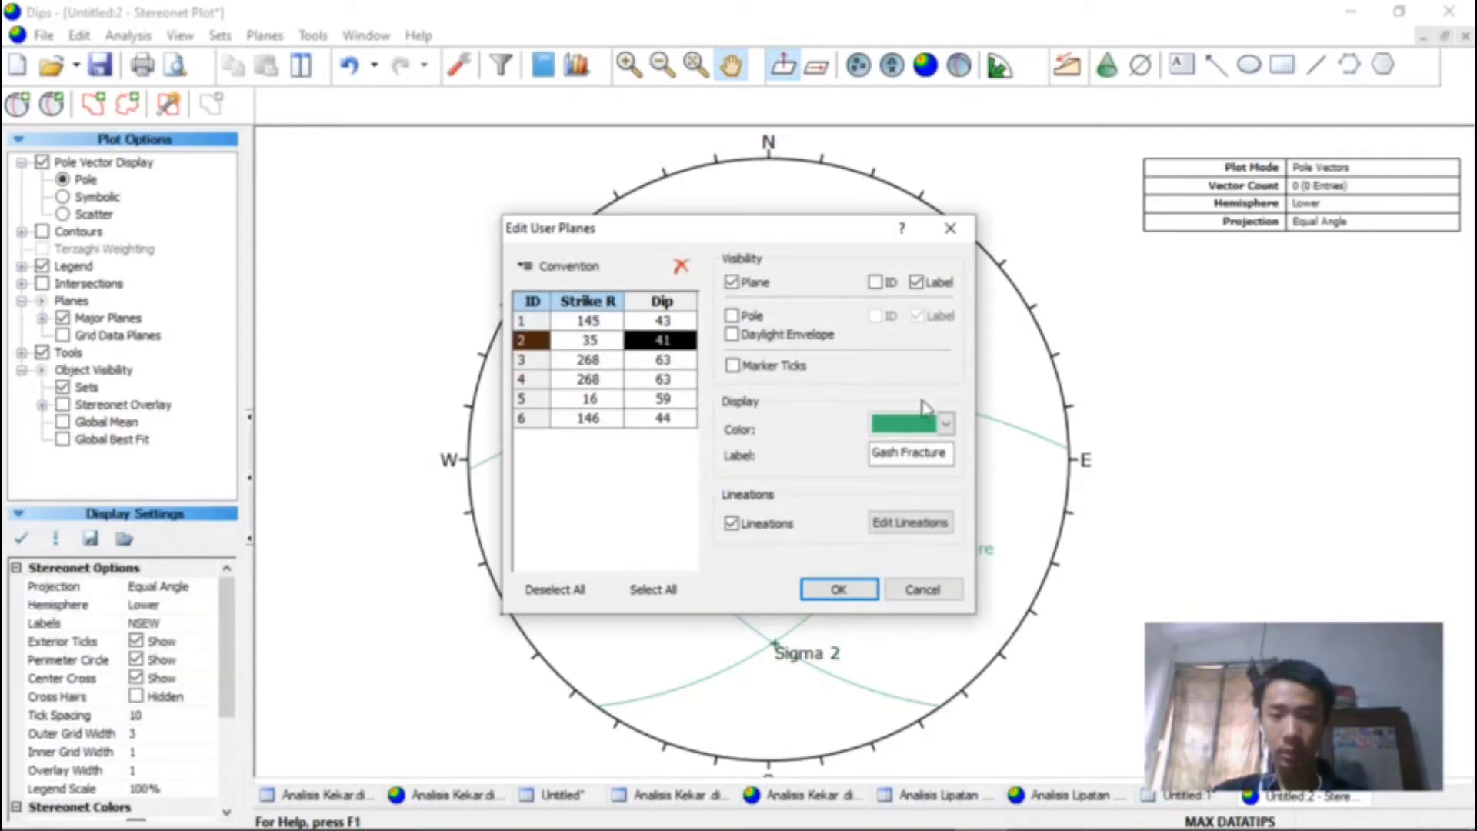
click(945, 423)
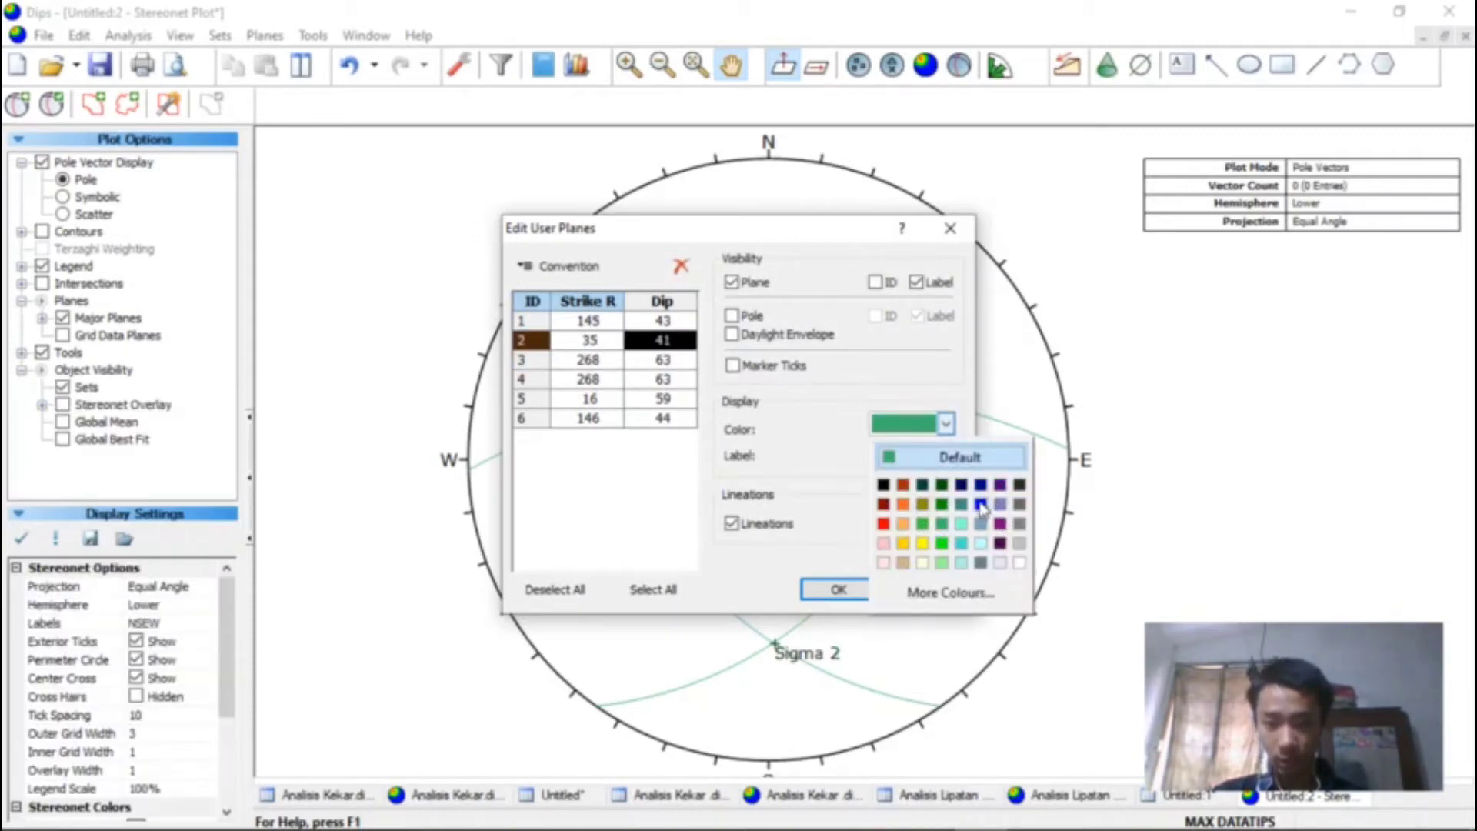
click(981, 504)
click(608, 321)
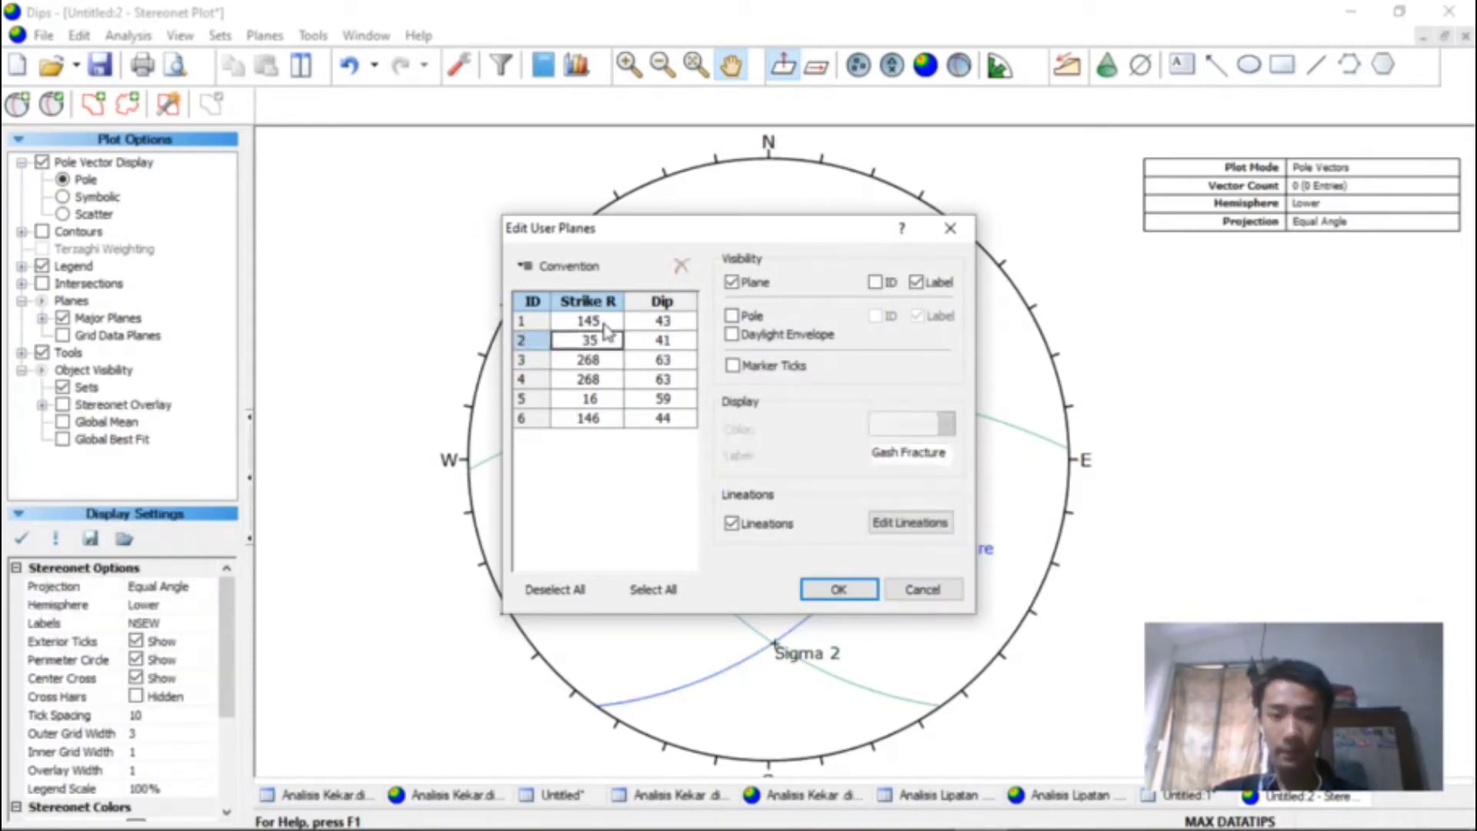
click(892, 435)
click(883, 519)
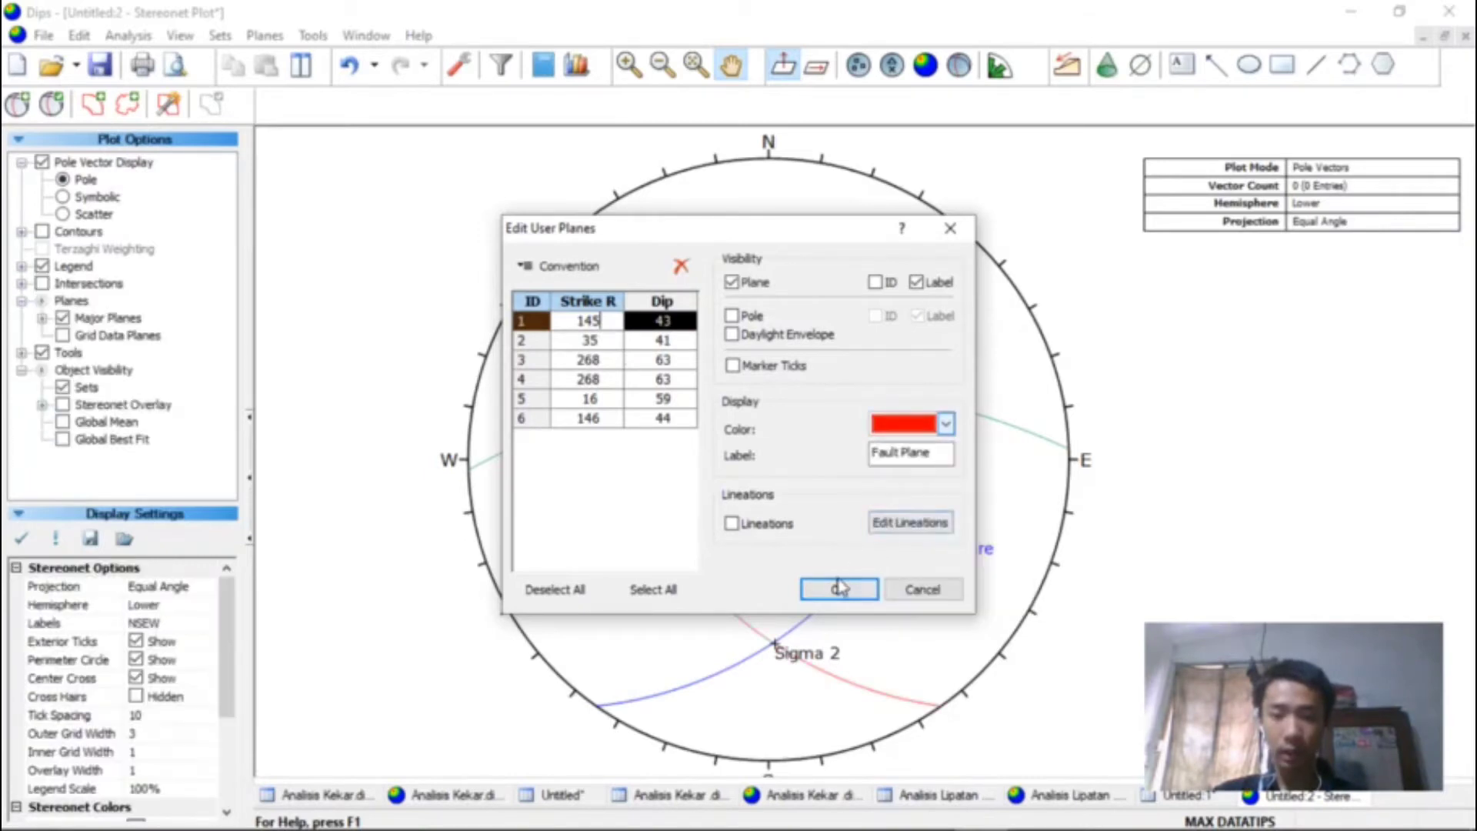
click(839, 587)
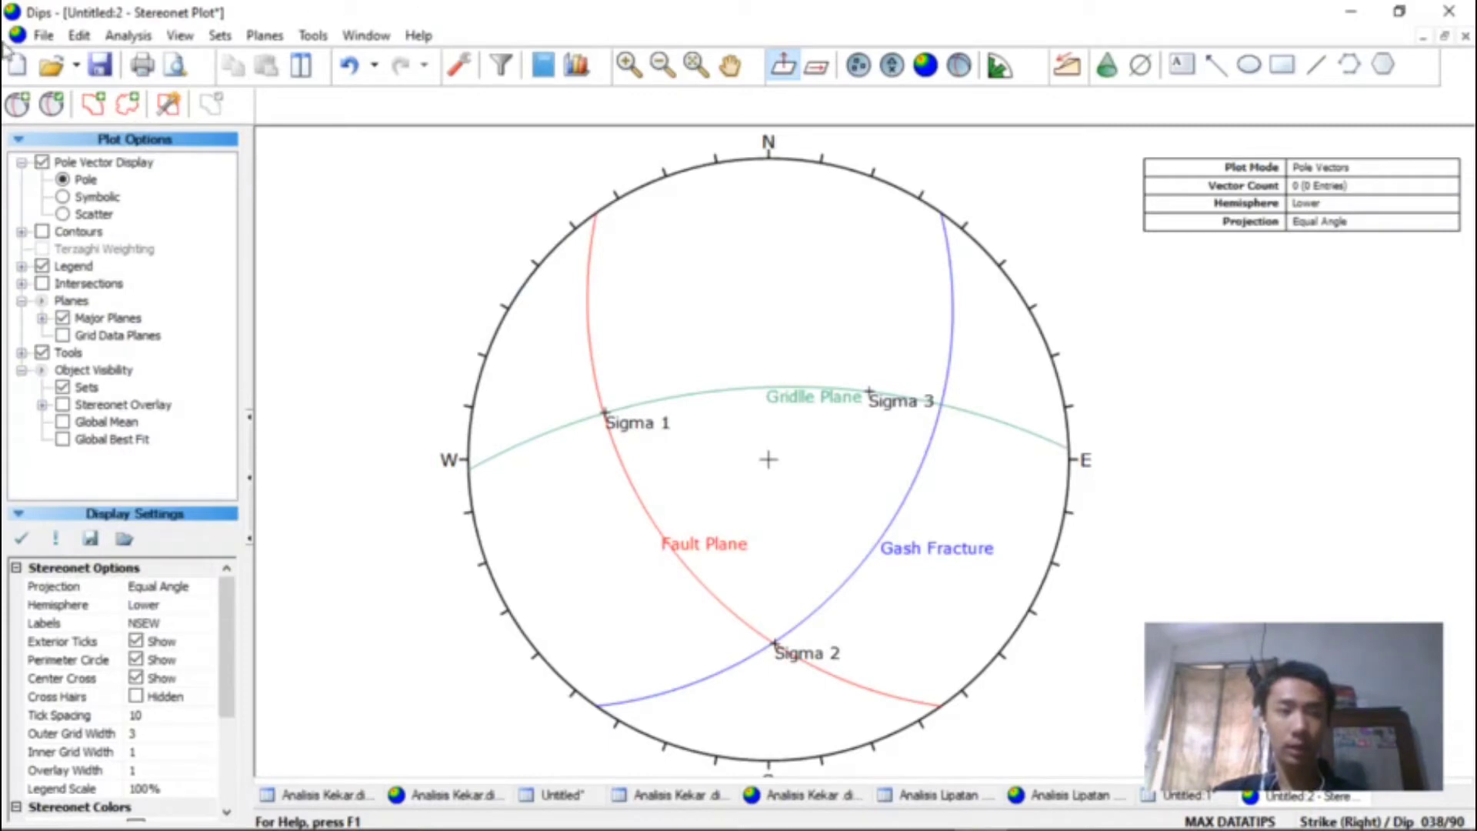
Refresh the legend by hiding and showing it again, and switch the orientation convention to Trend / Plunge.
click(42, 266)
click(42, 266)
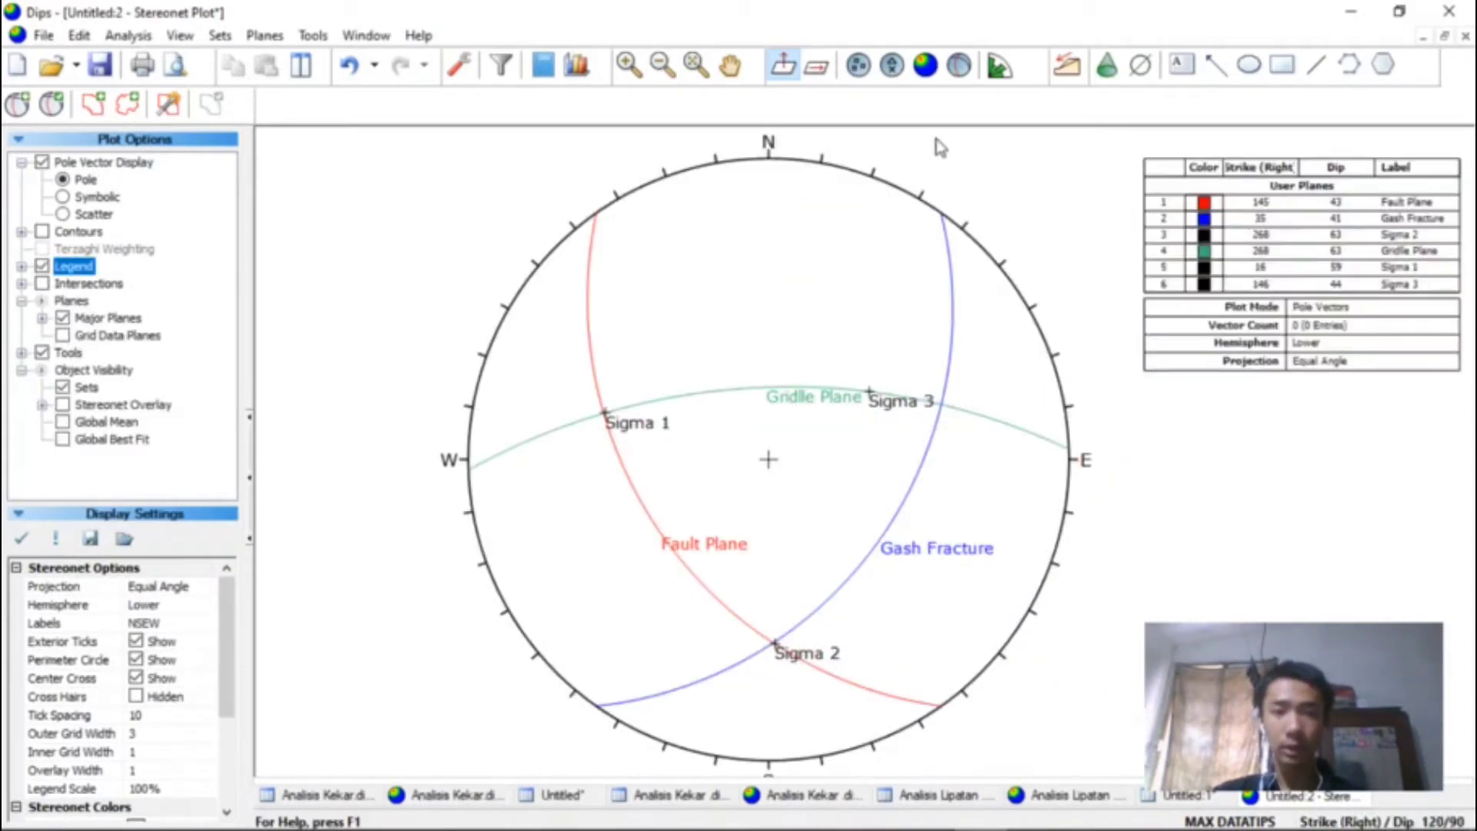
click(729, 68)
drag(1138, 297, 763, 480)
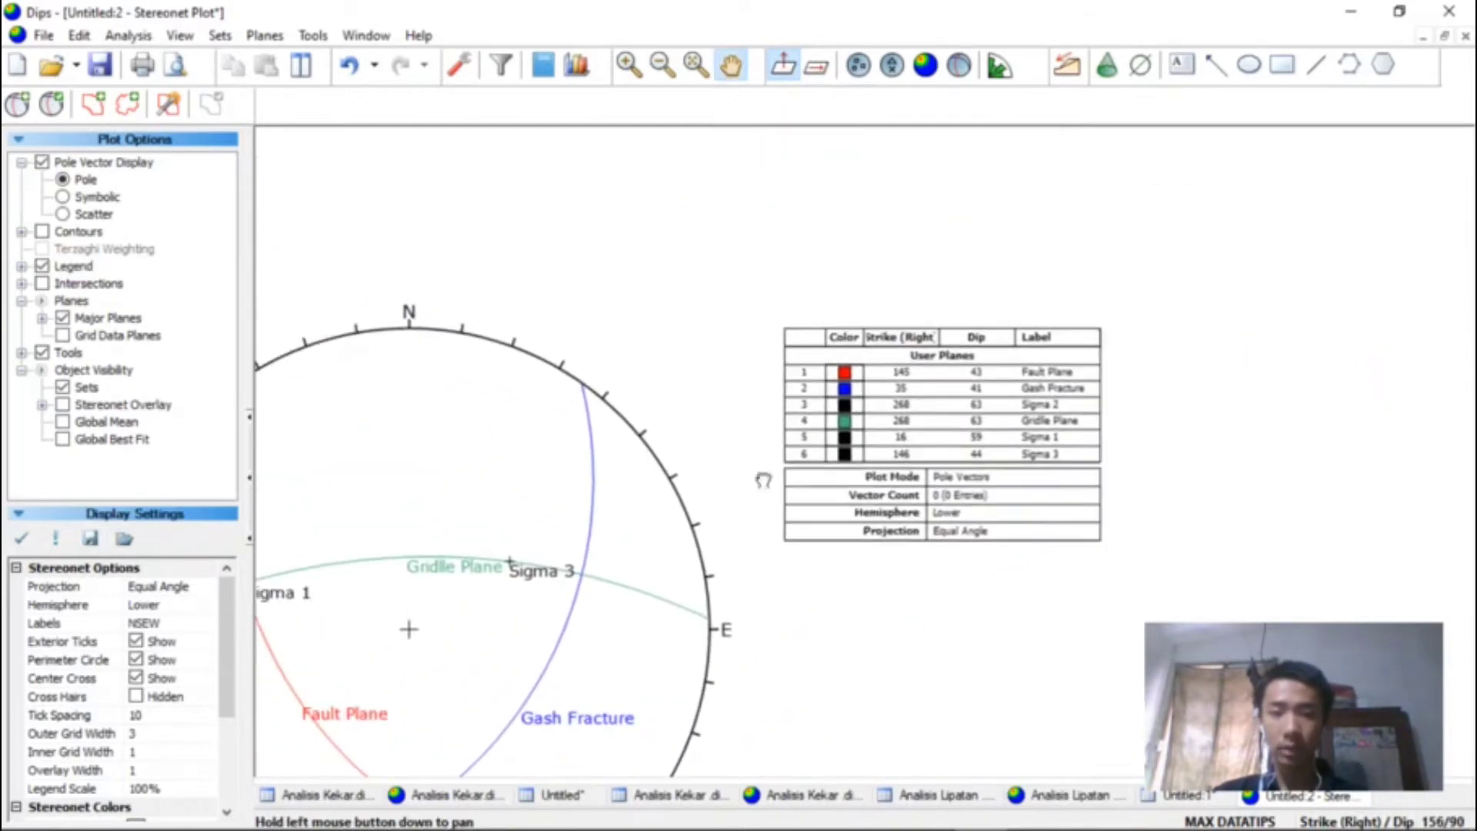
scroll(1069, 426, up, 5)
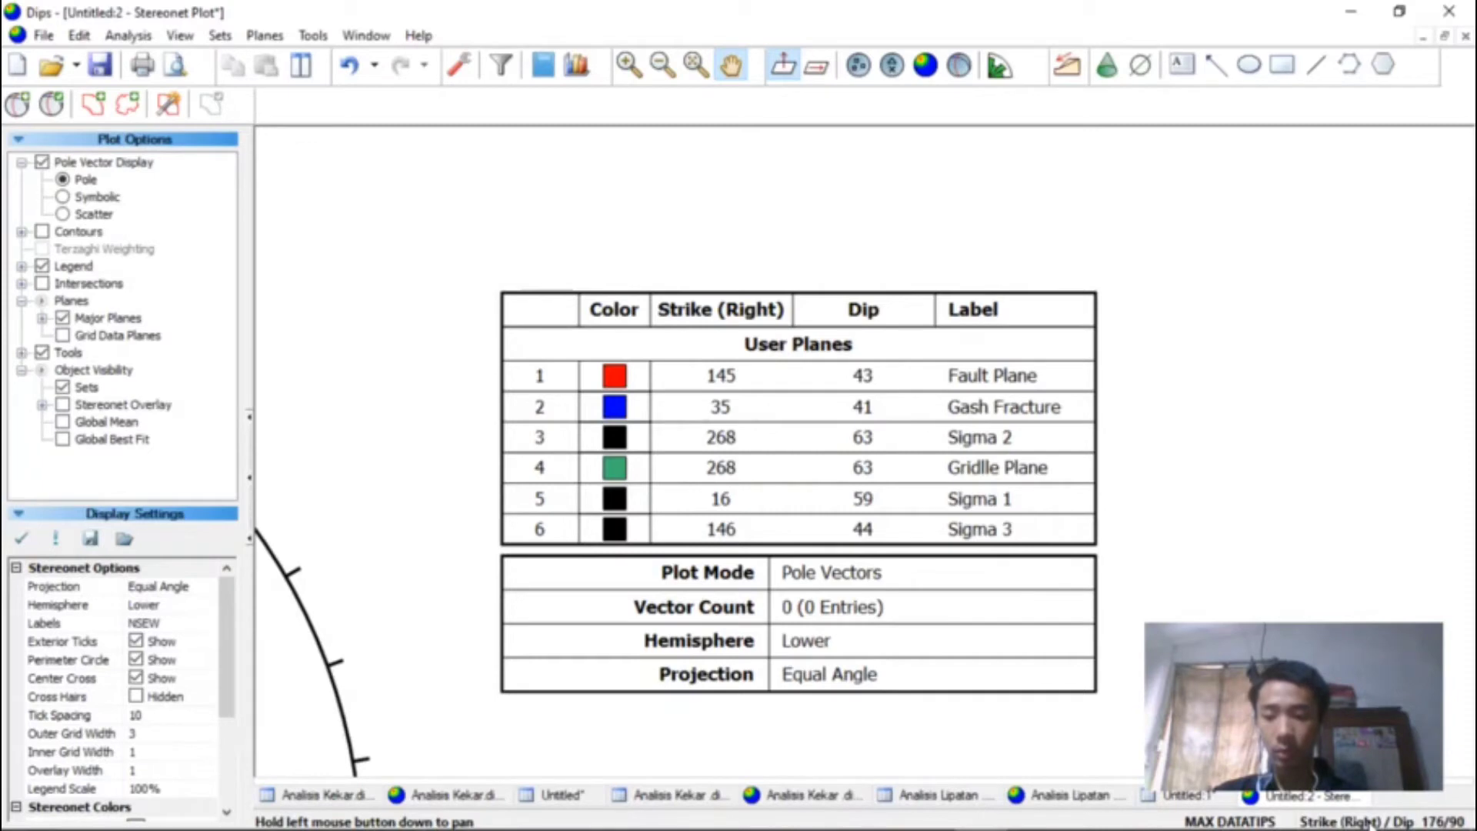
click(1367, 821)
click(1367, 821)
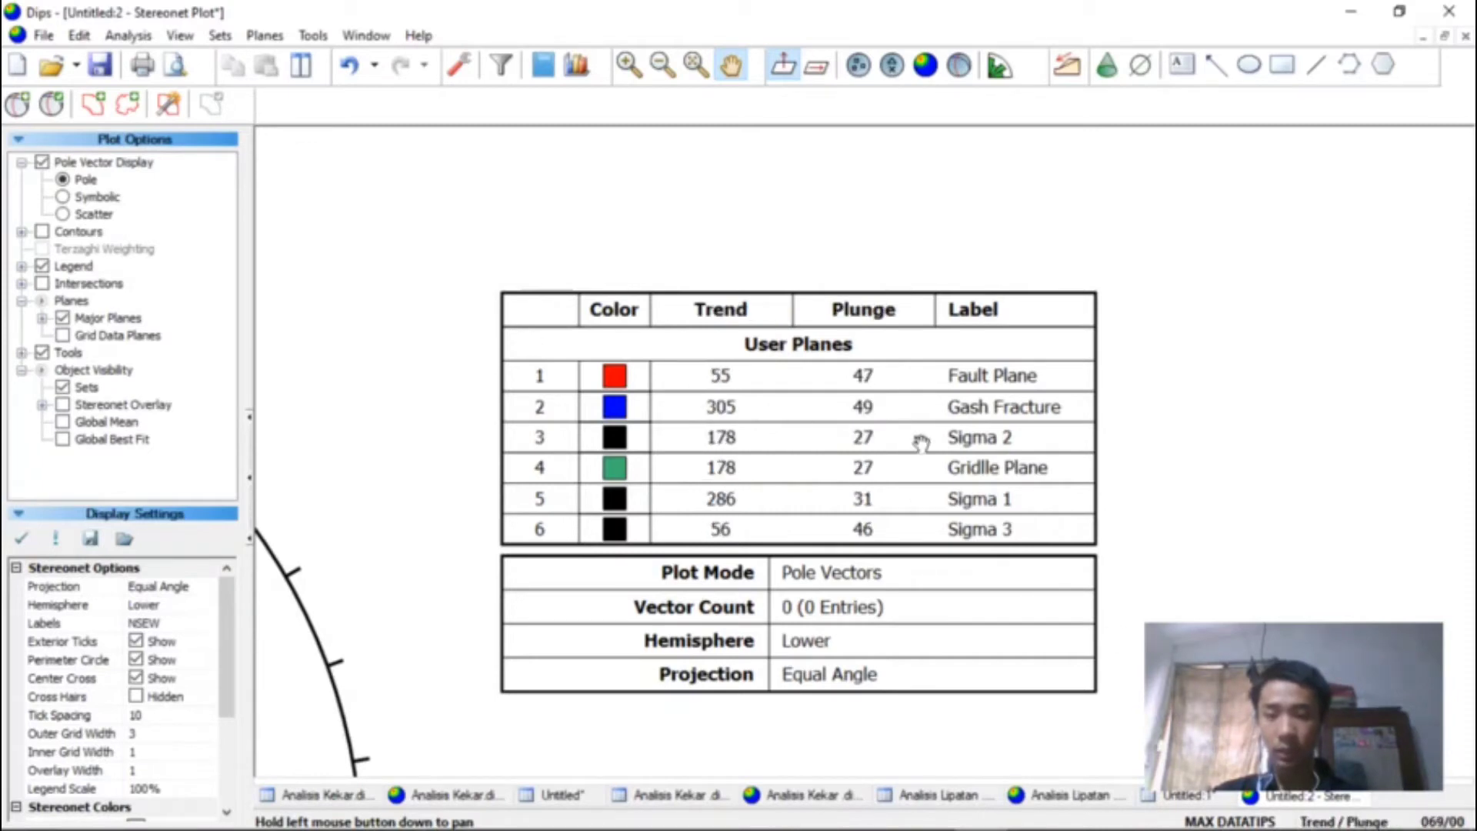
Examine the trend and plunge of the fault plane, gash fracture and sigma axes in the legend.
drag(971, 442, 1184, 422)
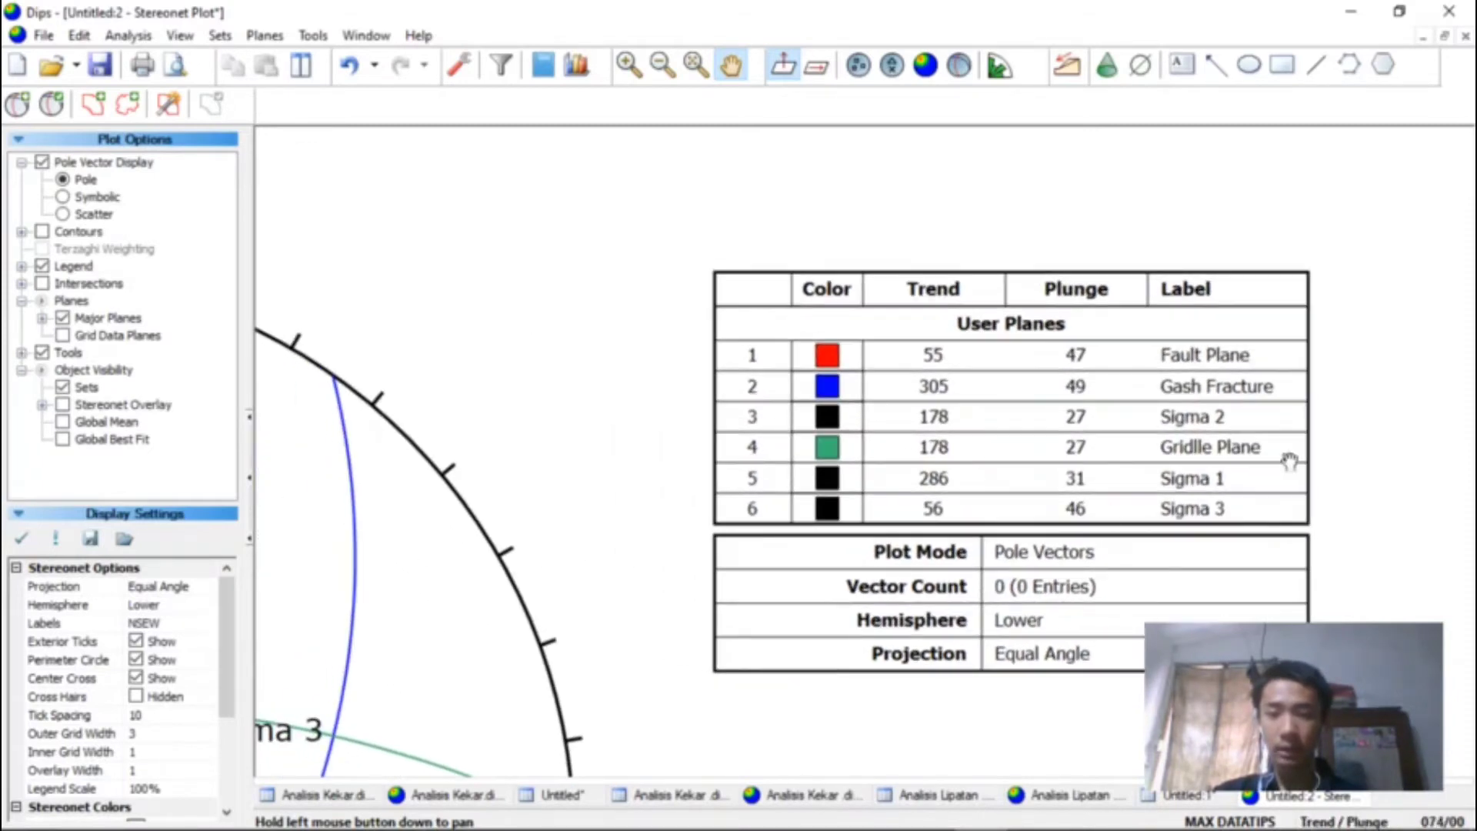
scroll(1221, 477, up, 2)
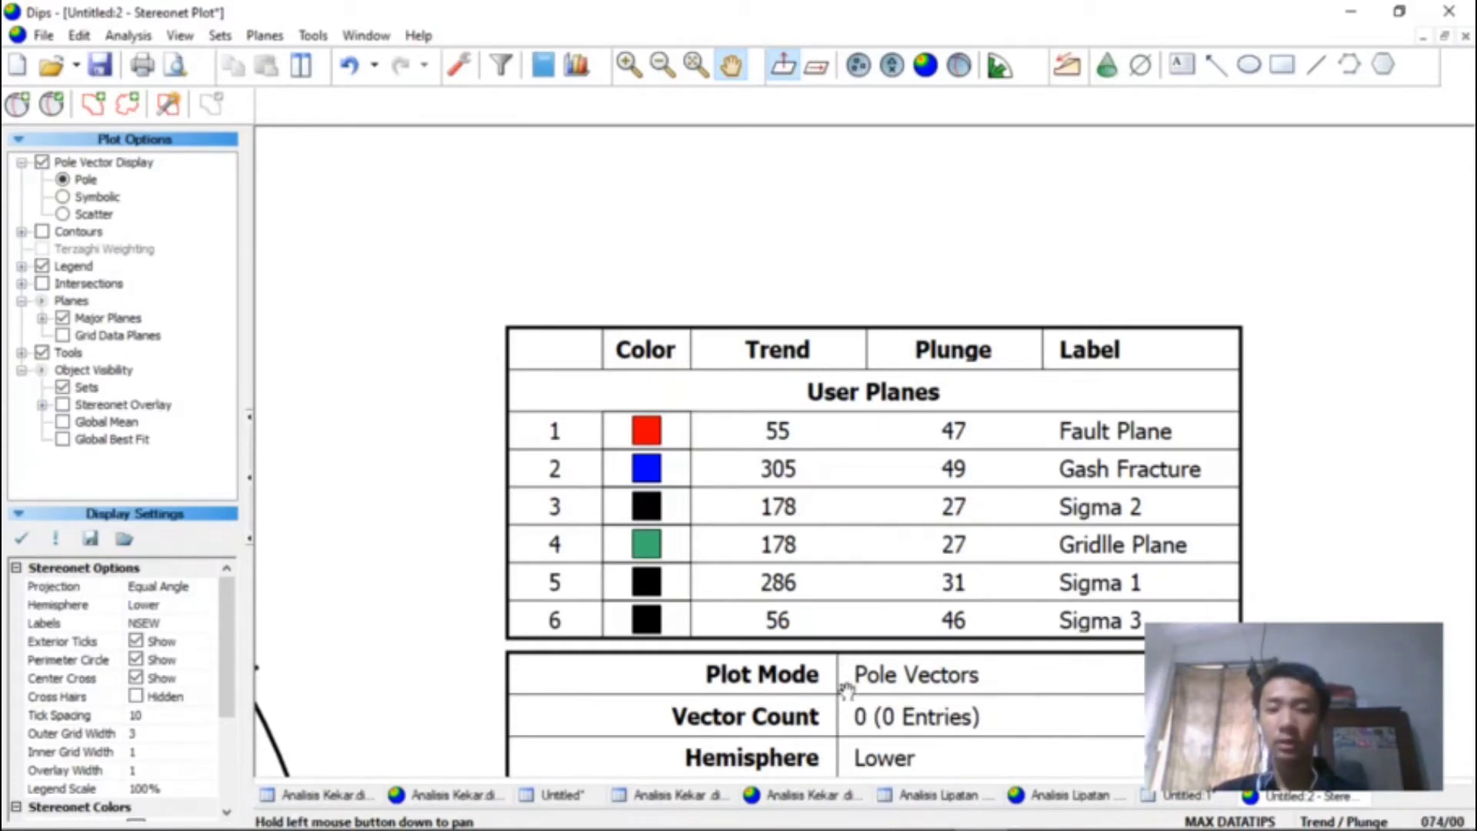
drag(834, 692, 900, 658)
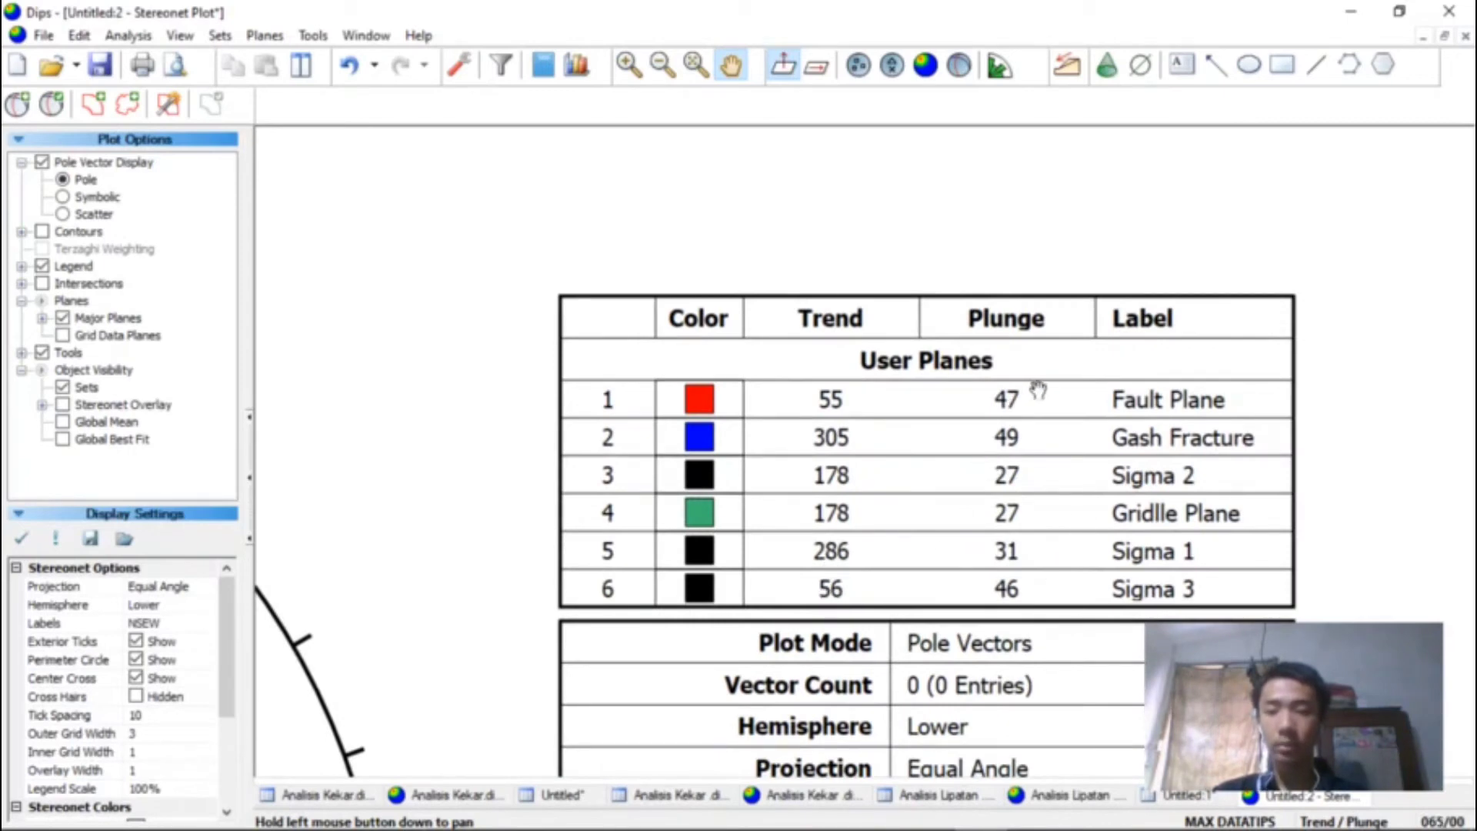
scroll(1013, 603, down, 3)
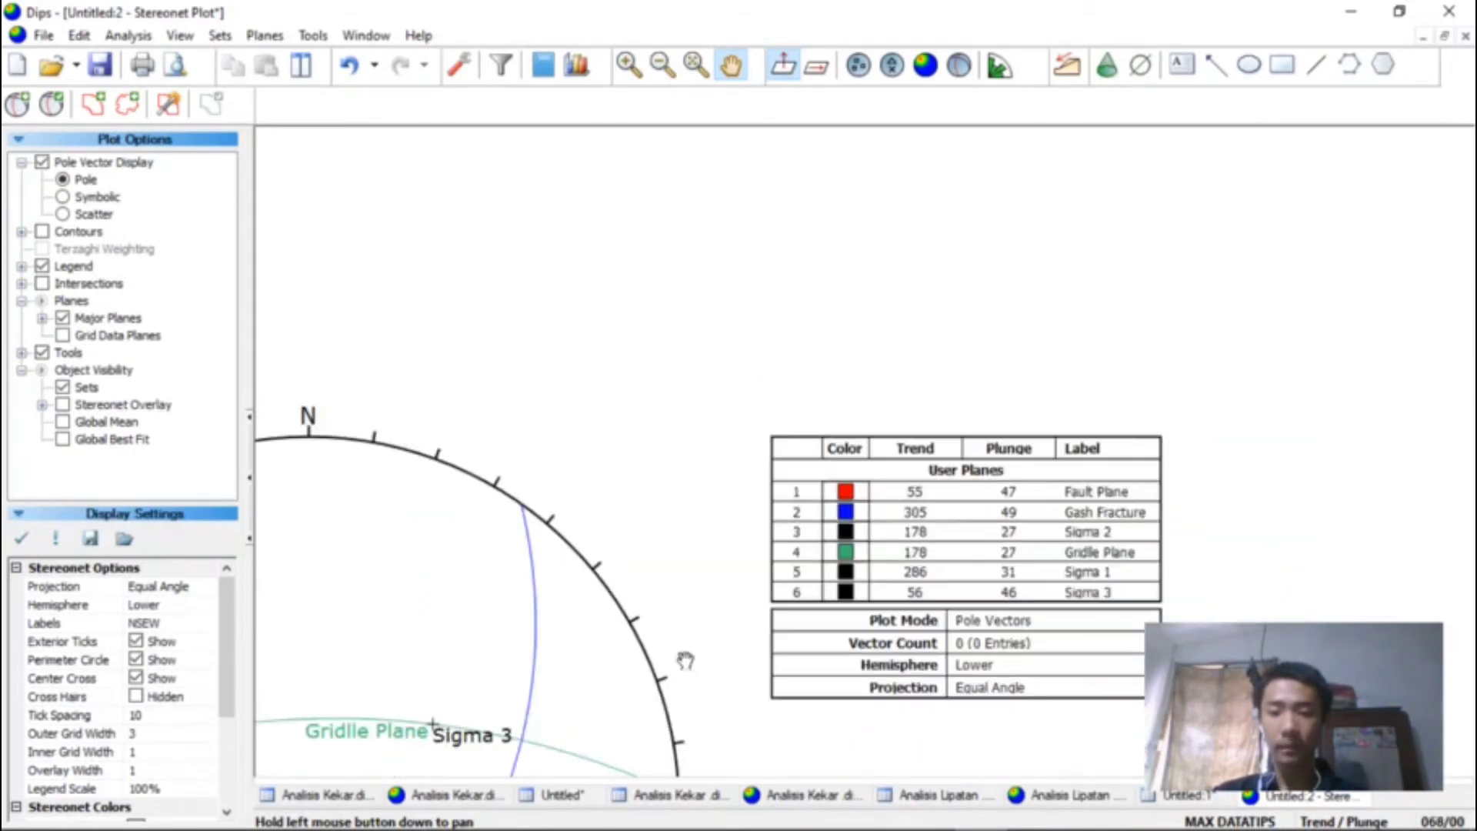
Examine where Sigma 1, Sigma 2 and Sigma 3 lie relative to the stereonet centre, fault plane and gash fracture.
drag(587, 685, 1163, 356)
scroll(1068, 390, down, 2)
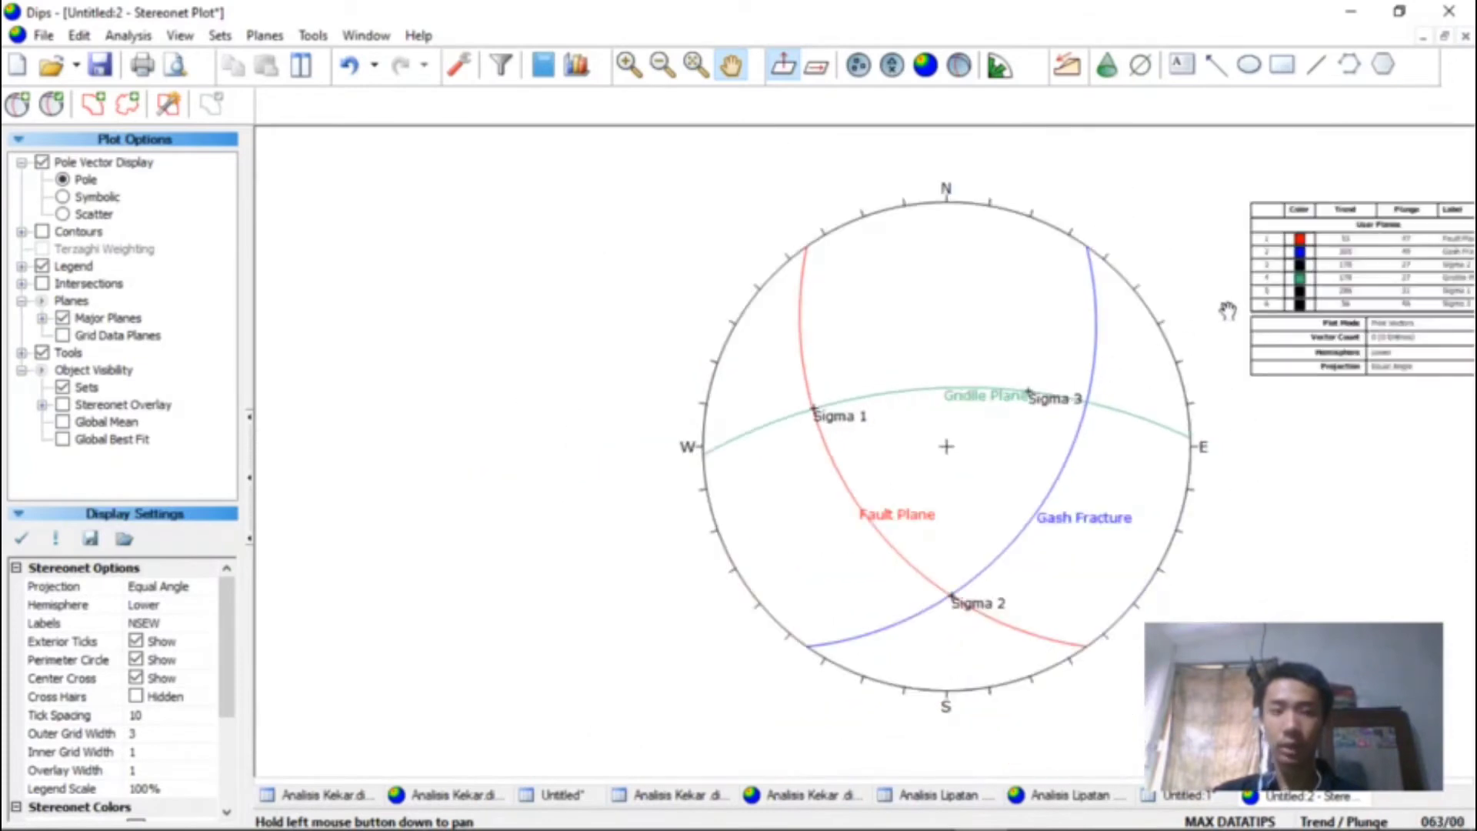
drag(1228, 310, 998, 349)
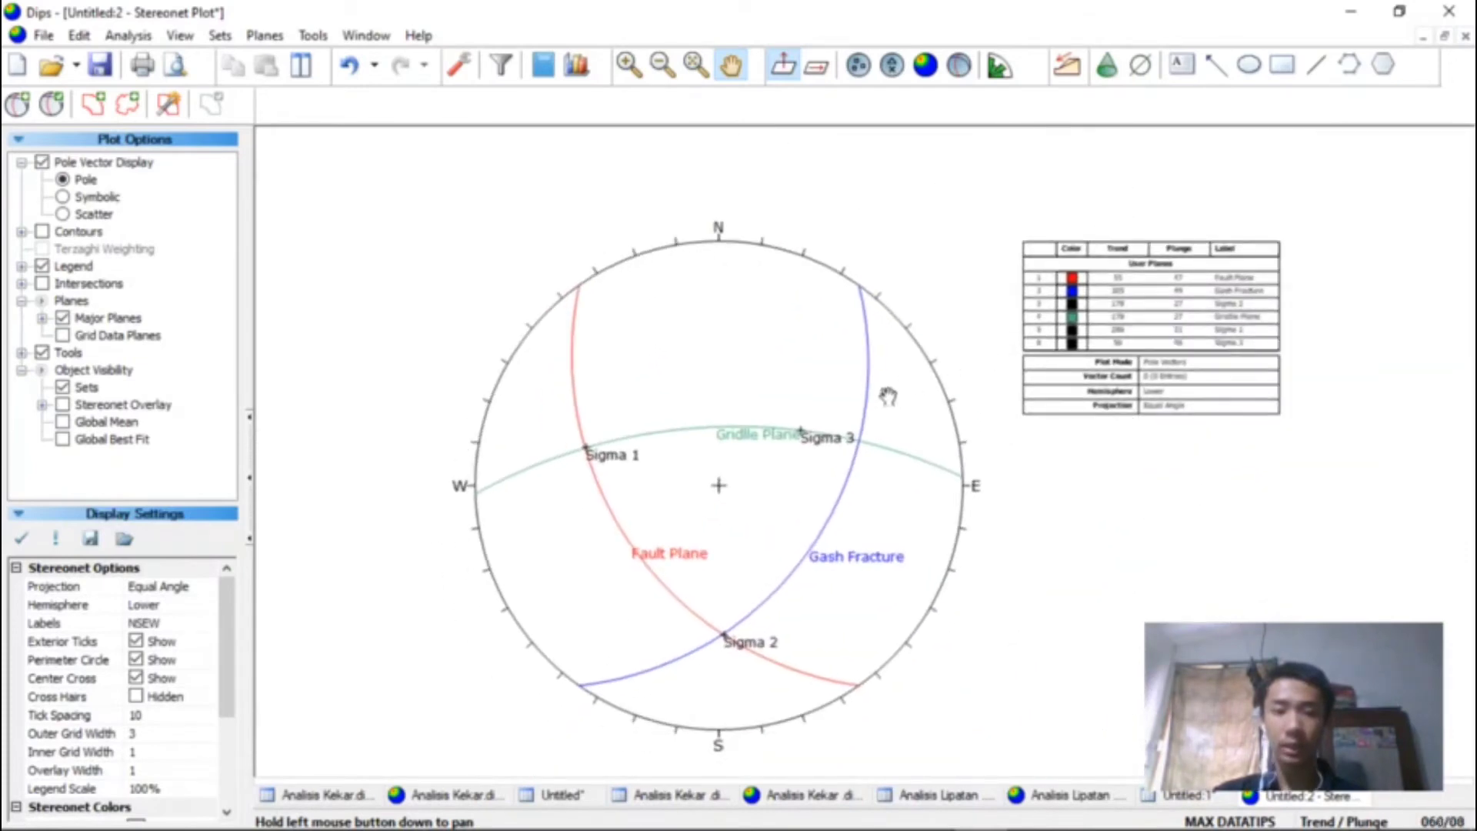
drag(798, 454, 897, 433)
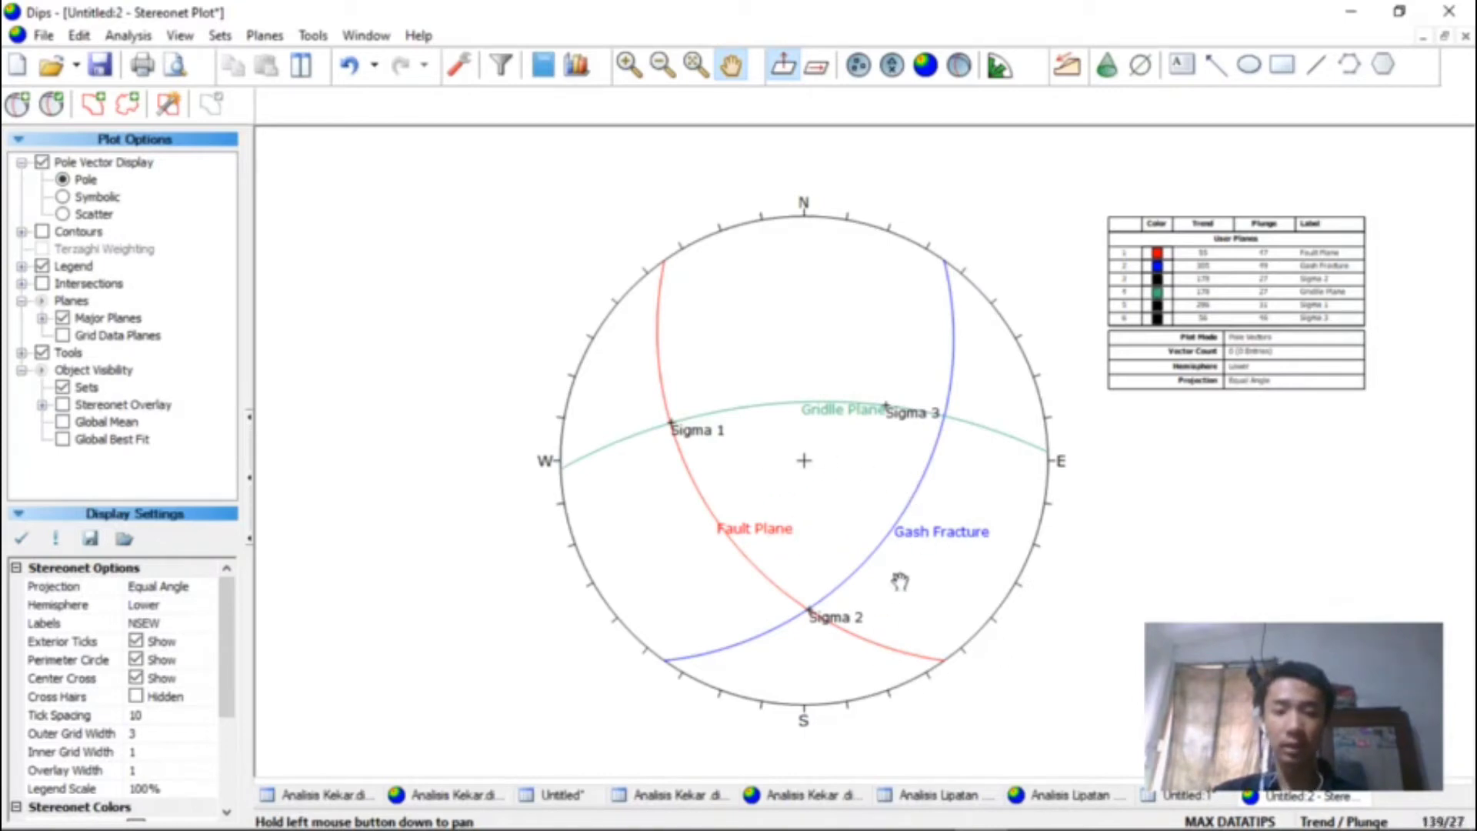
scroll(813, 500, up, 2)
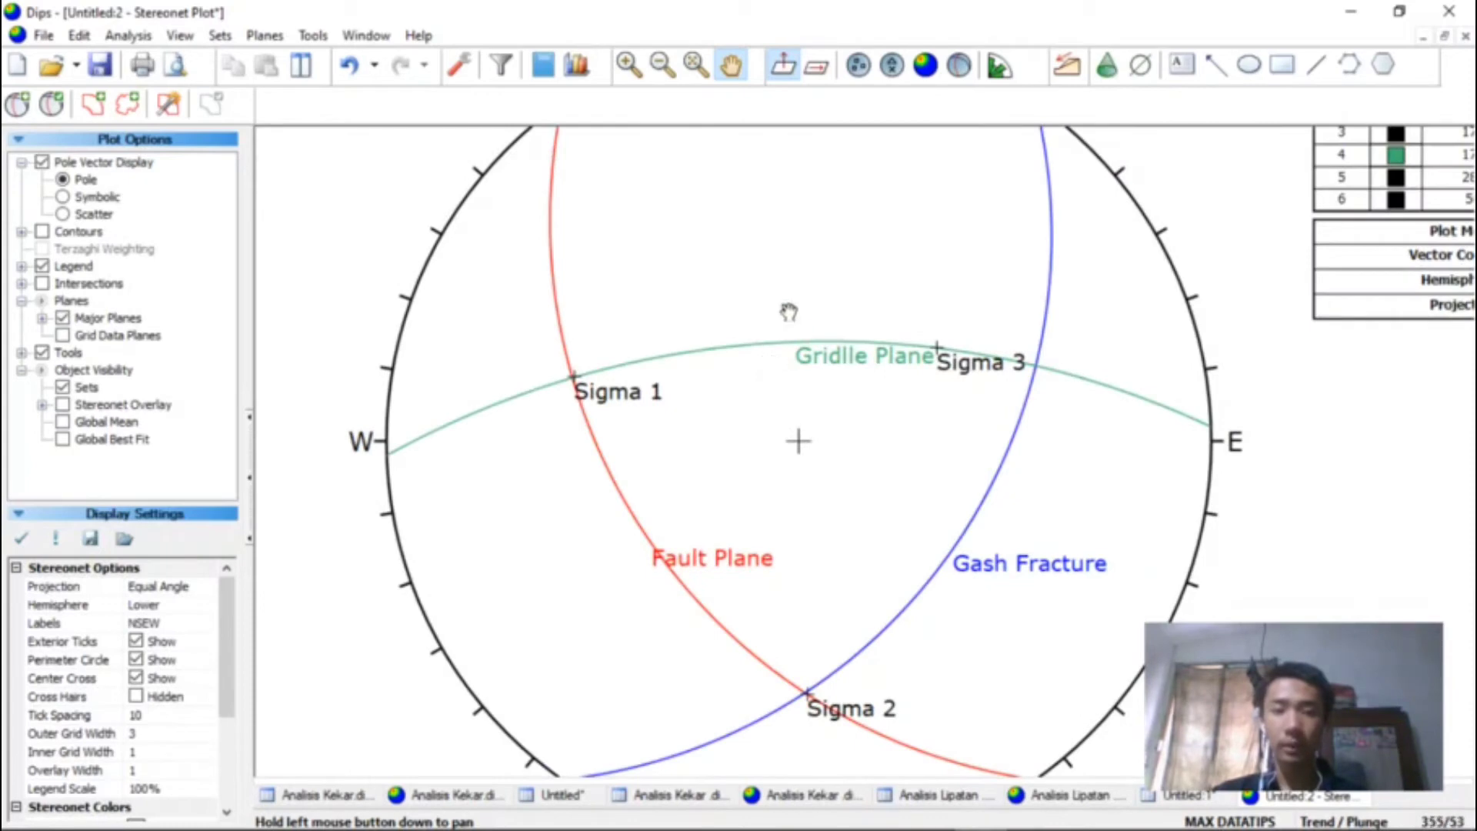
drag(788, 311, 840, 343)
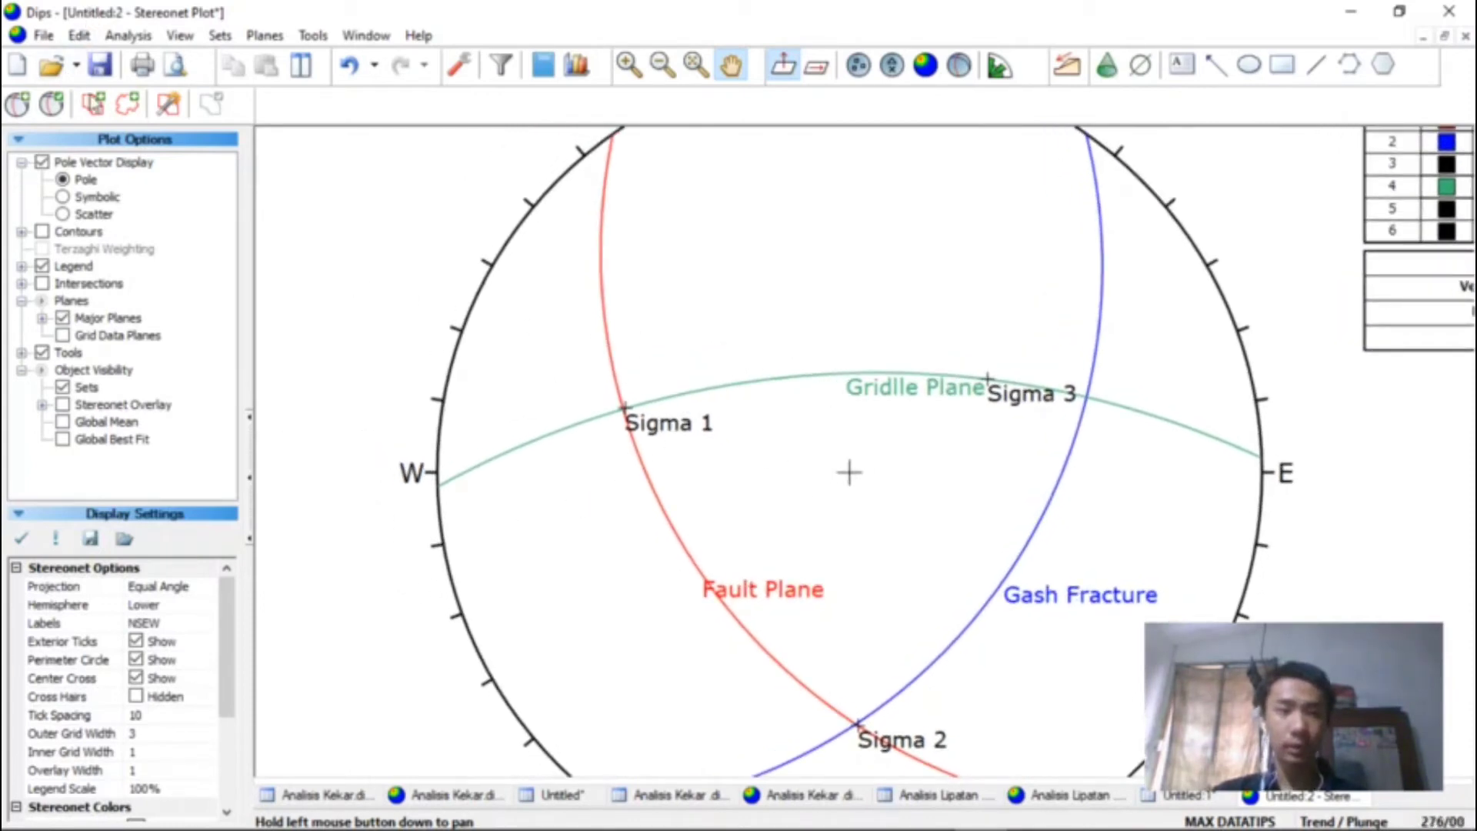
drag(893, 455, 939, 445)
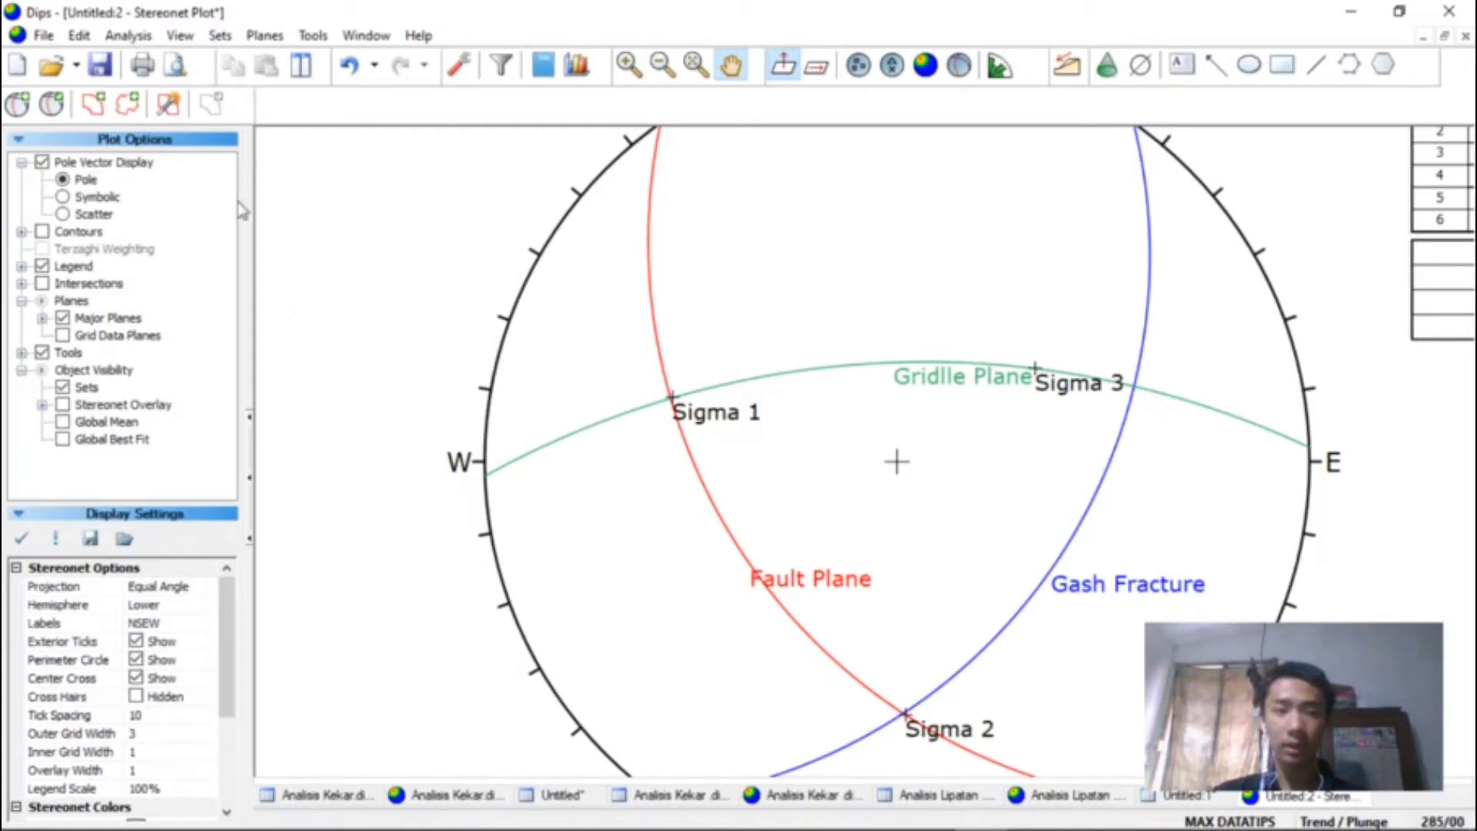
Measure the angle from the stereonet centre to the Sigma 3 point.
click(306, 37)
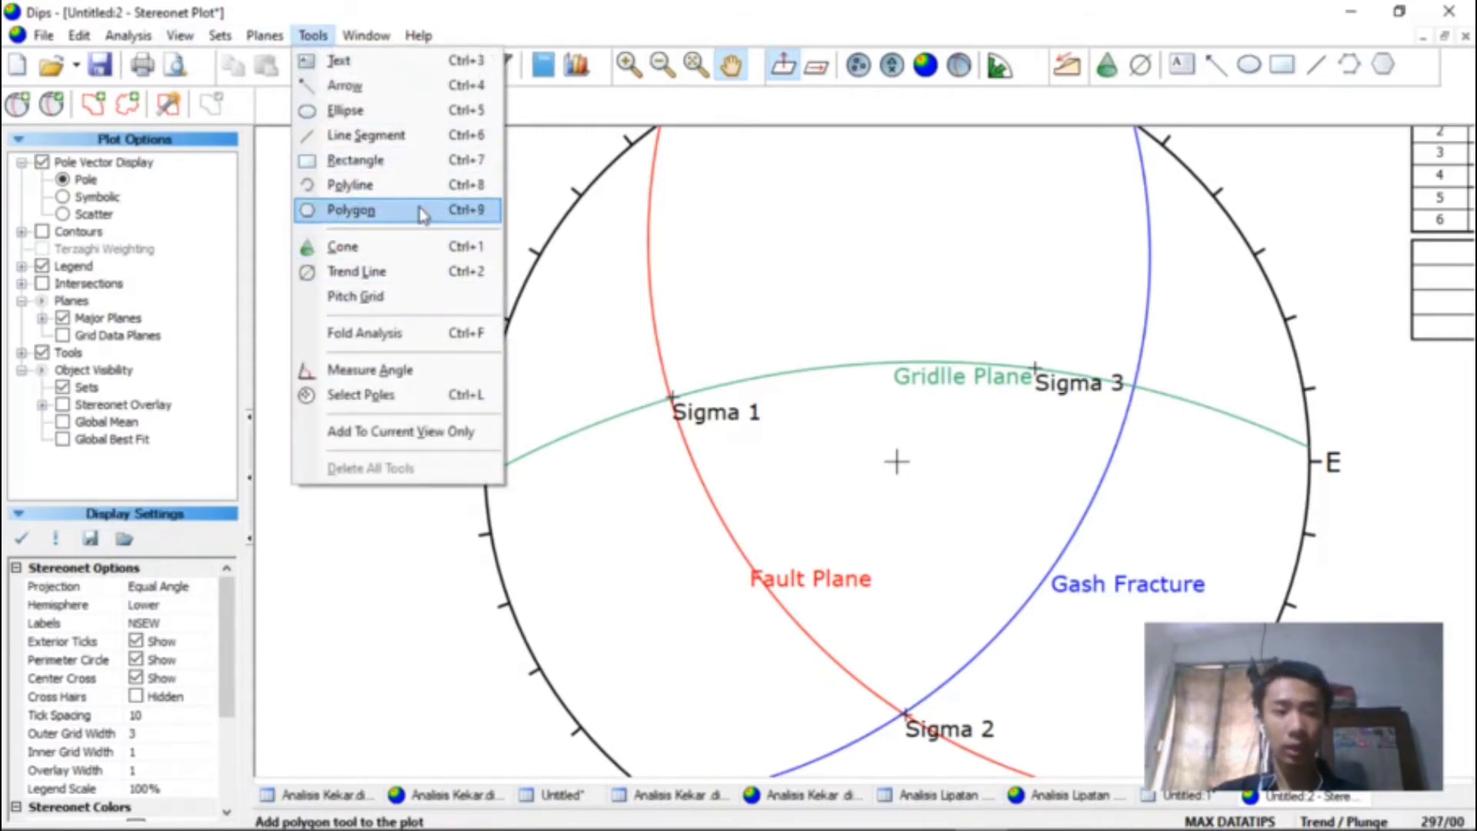
click(392, 370)
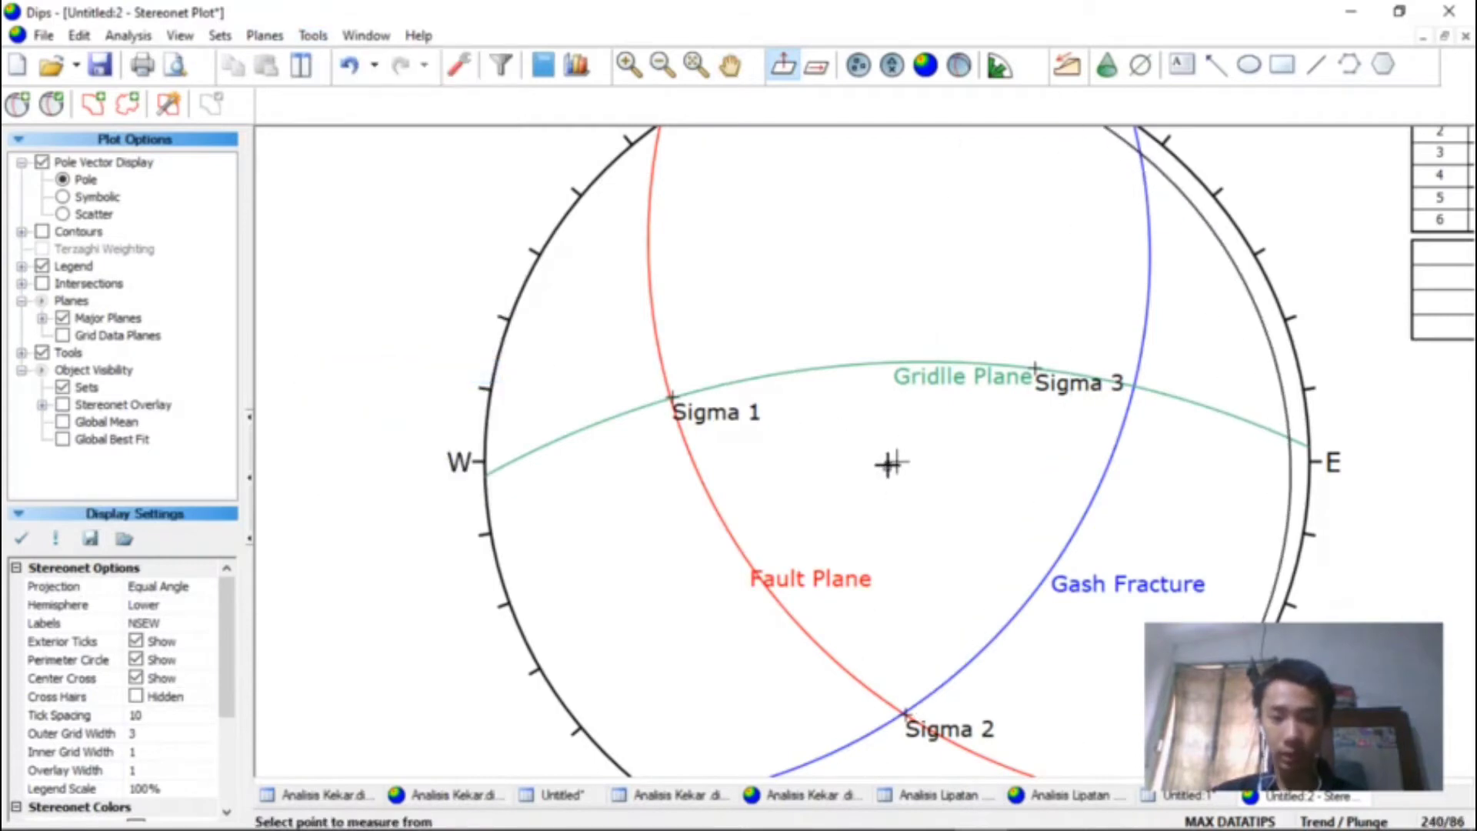
click(897, 463)
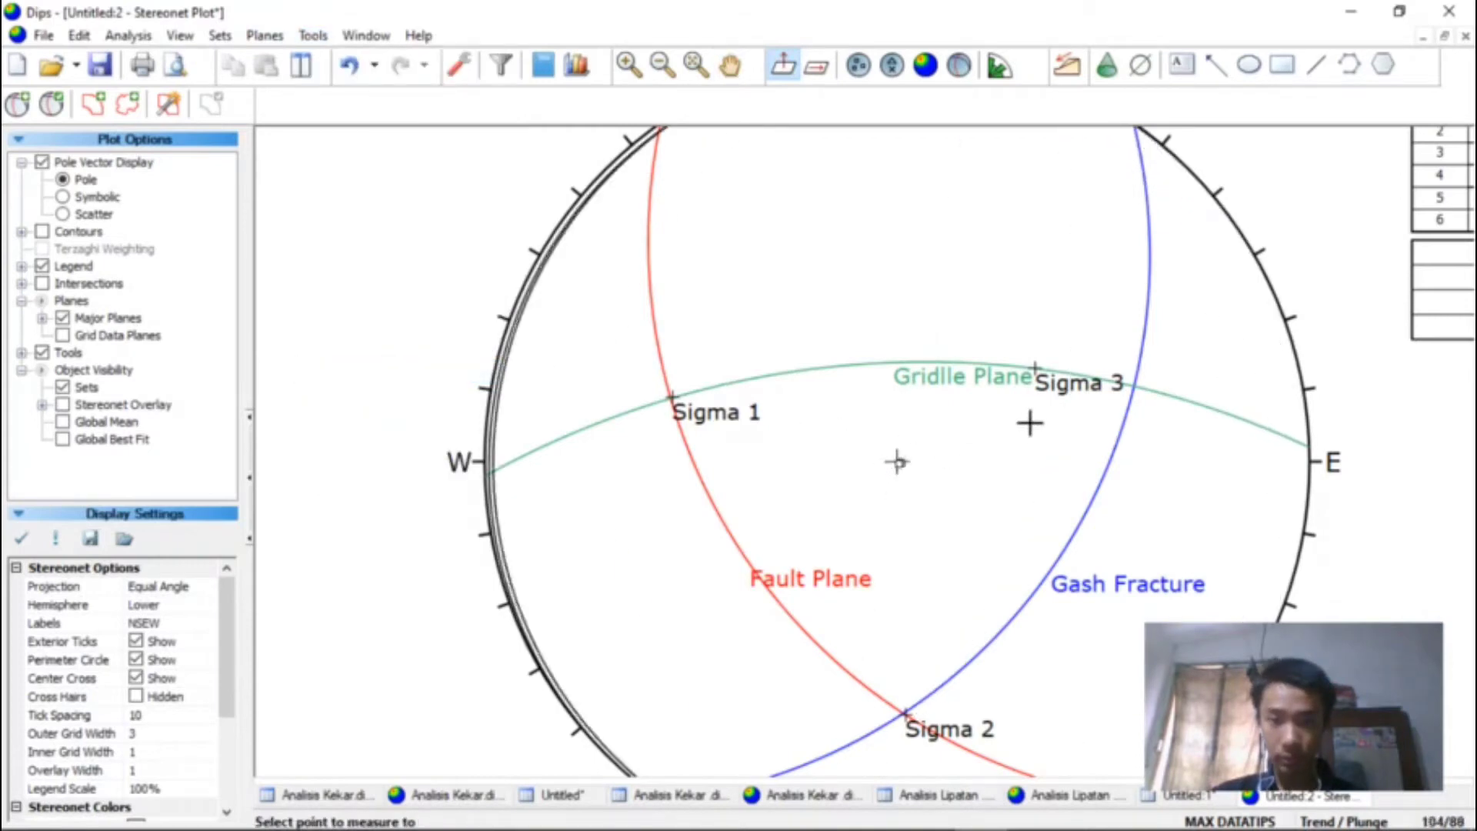
click(1032, 367)
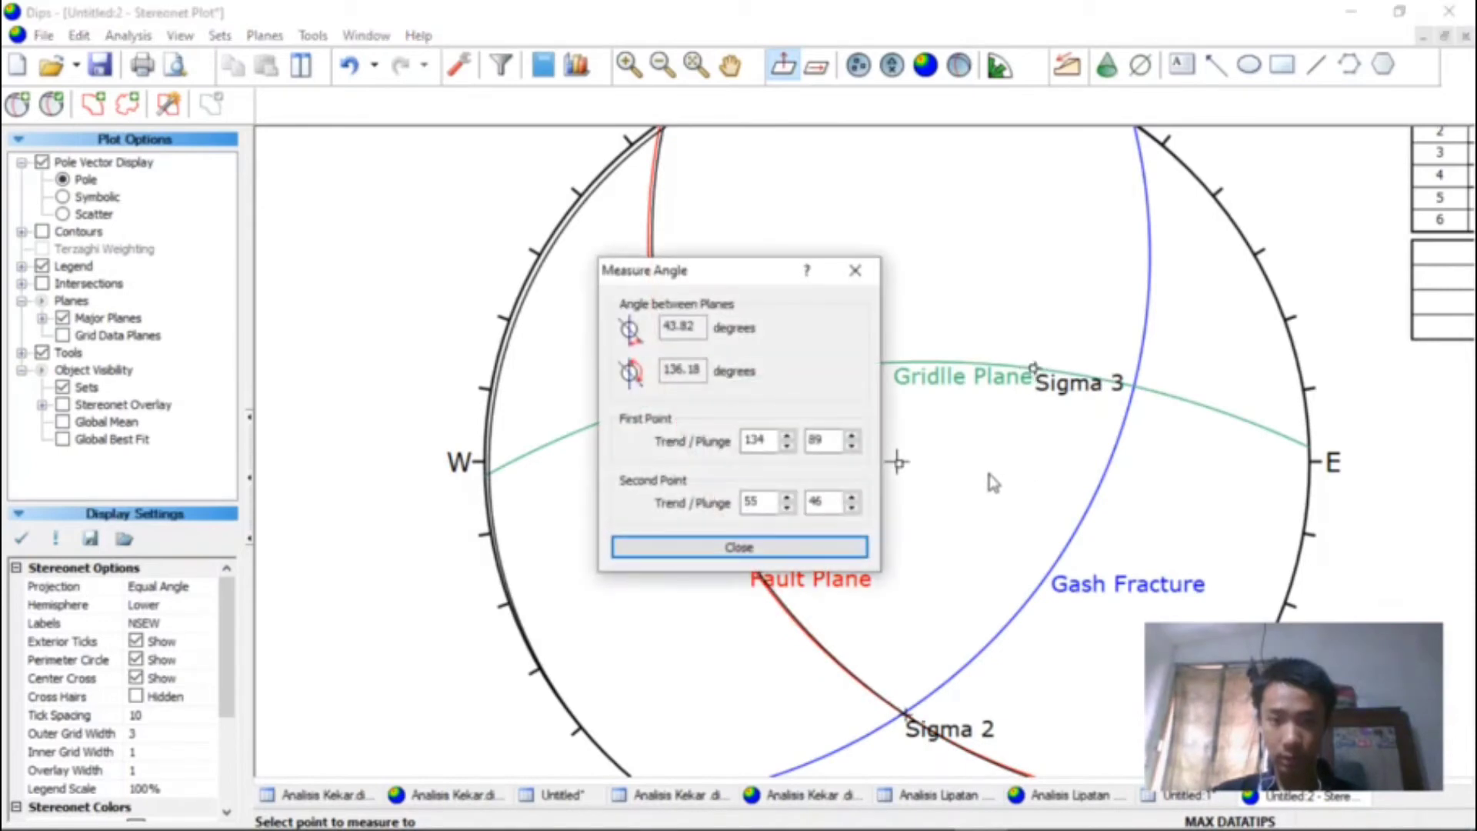
click(869, 270)
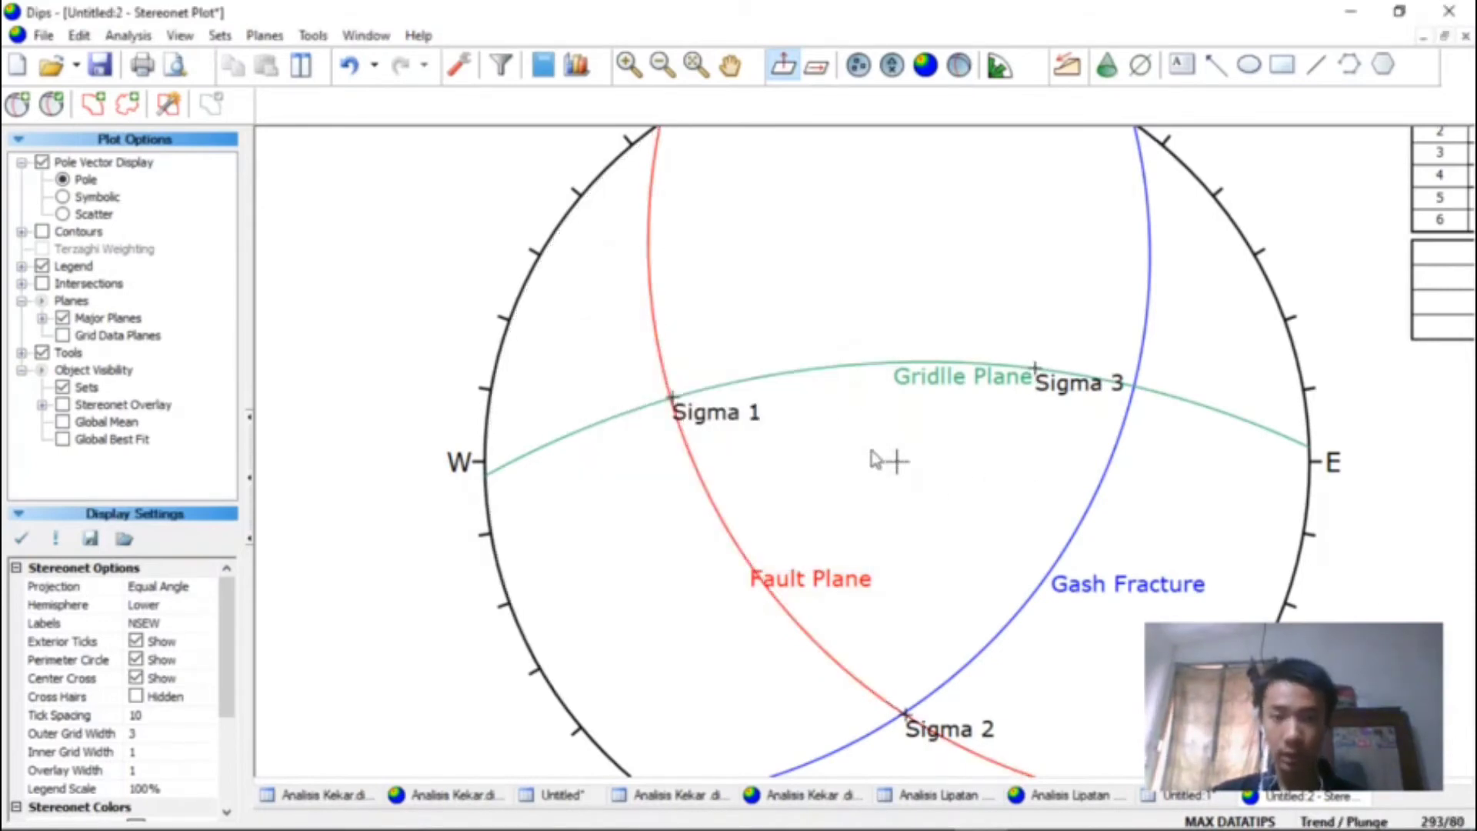
Measure the angle from the stereonet centre to the Sigma 1 point.
click(311, 35)
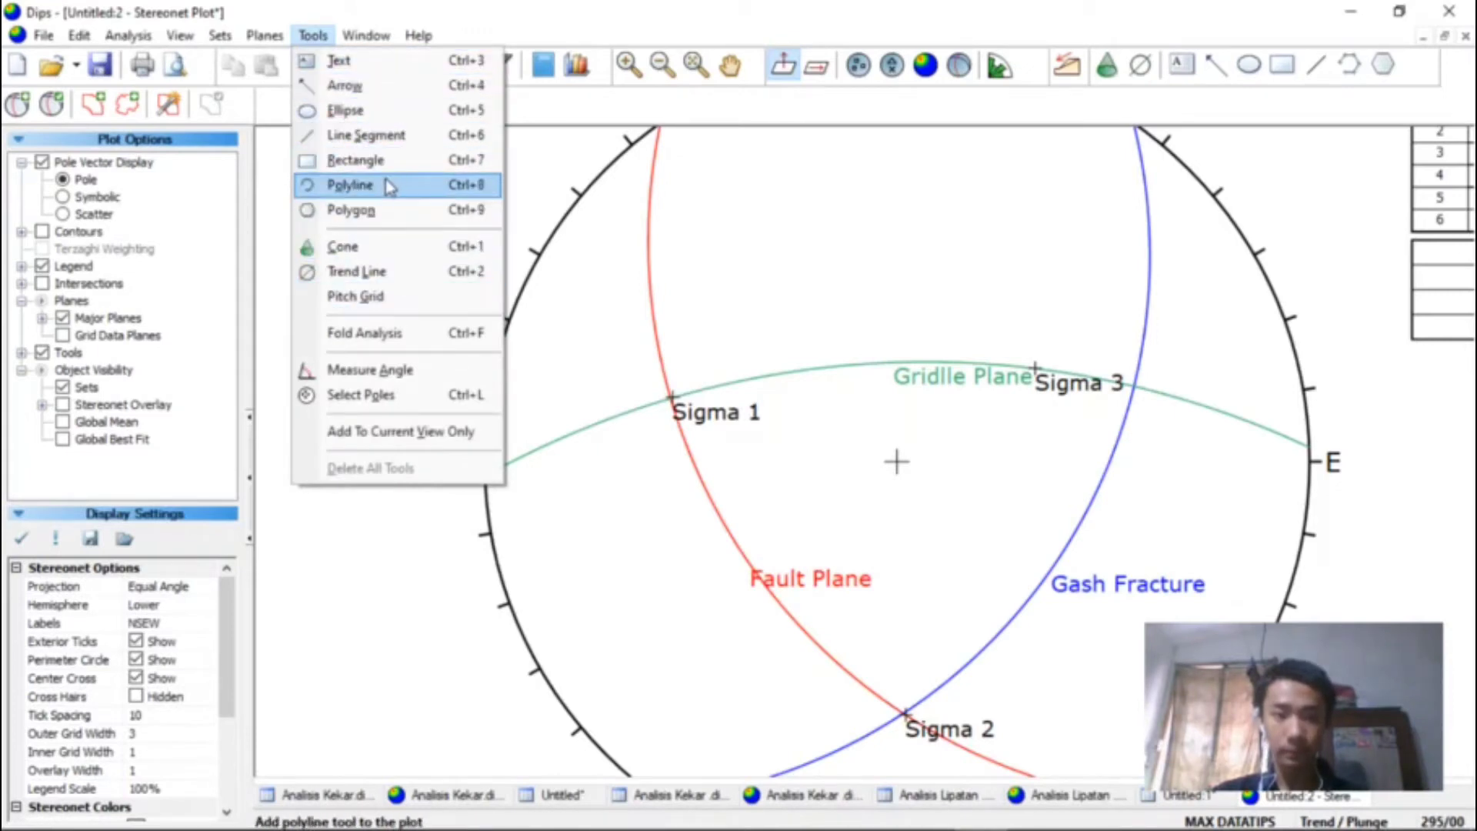
click(394, 377)
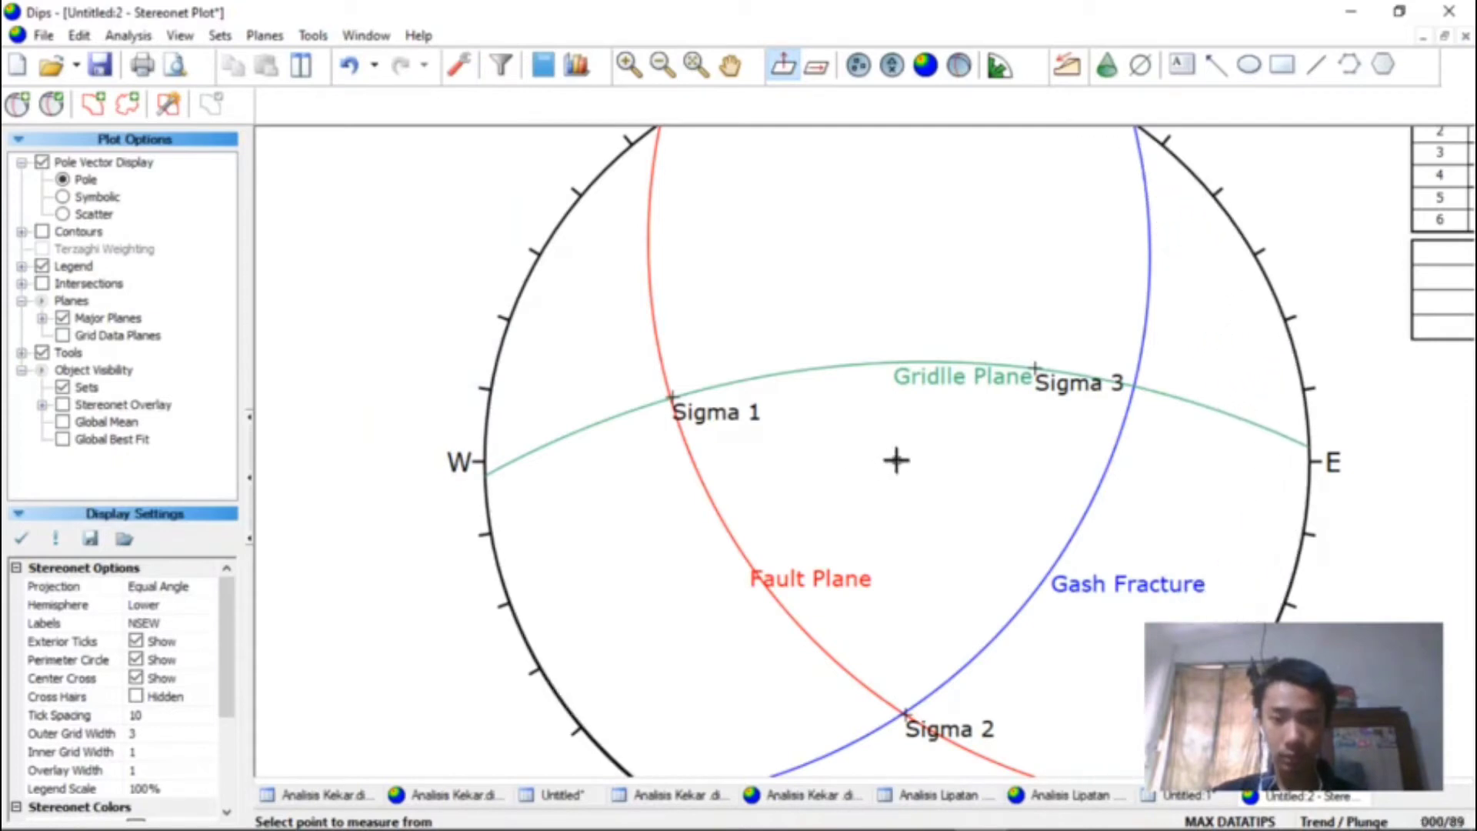
click(896, 460)
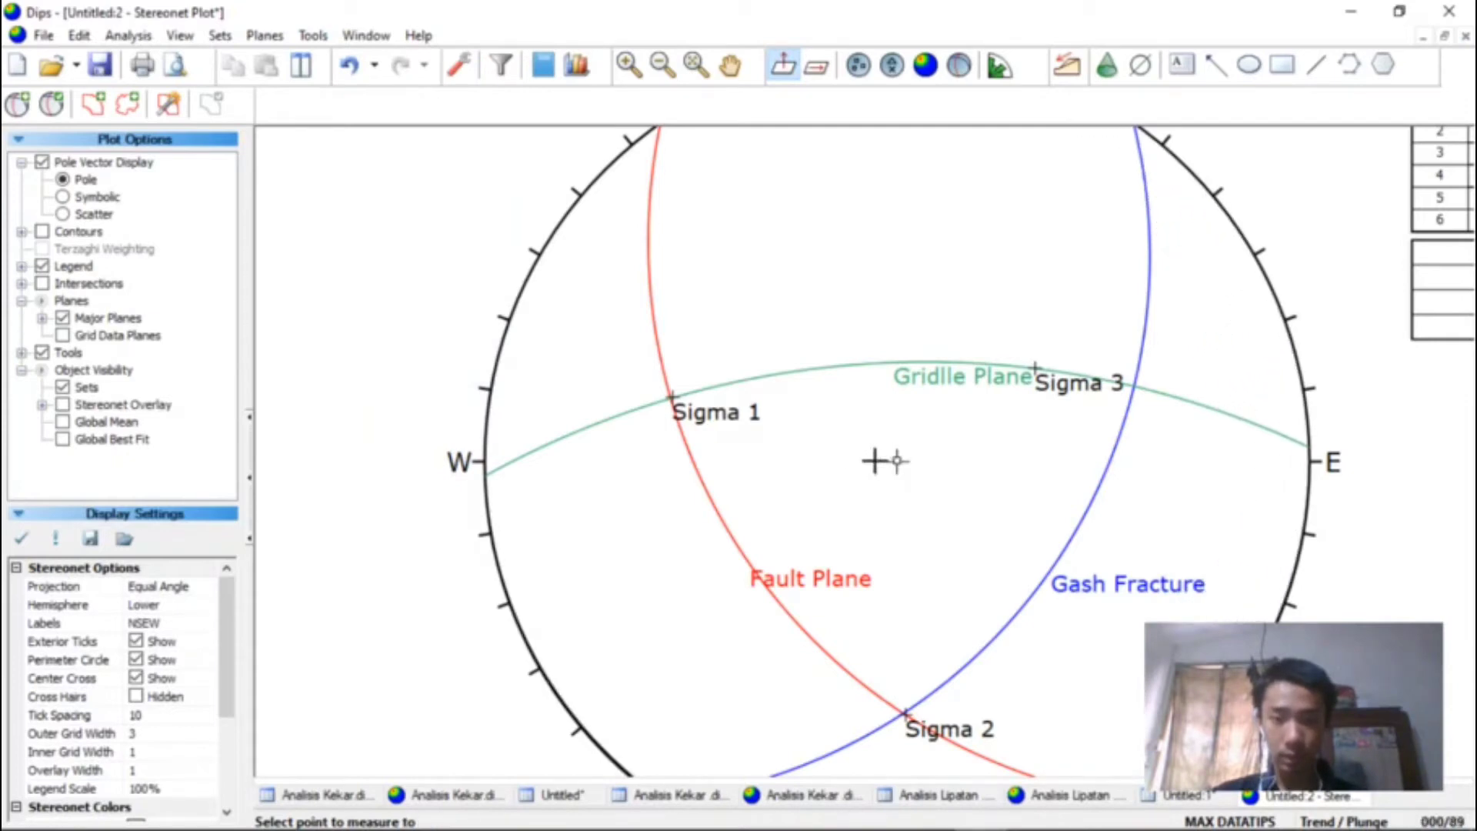
click(667, 397)
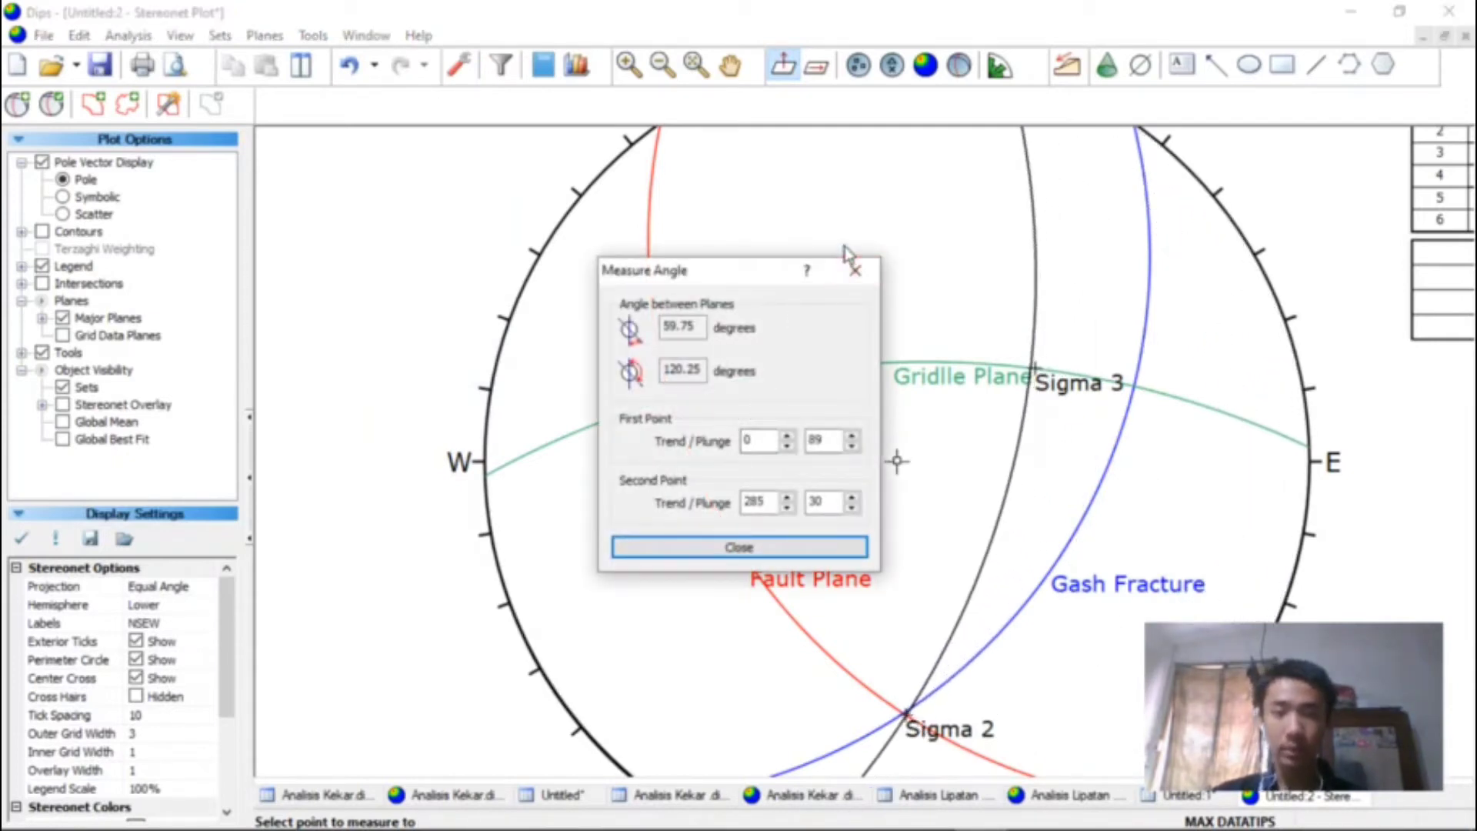
click(854, 269)
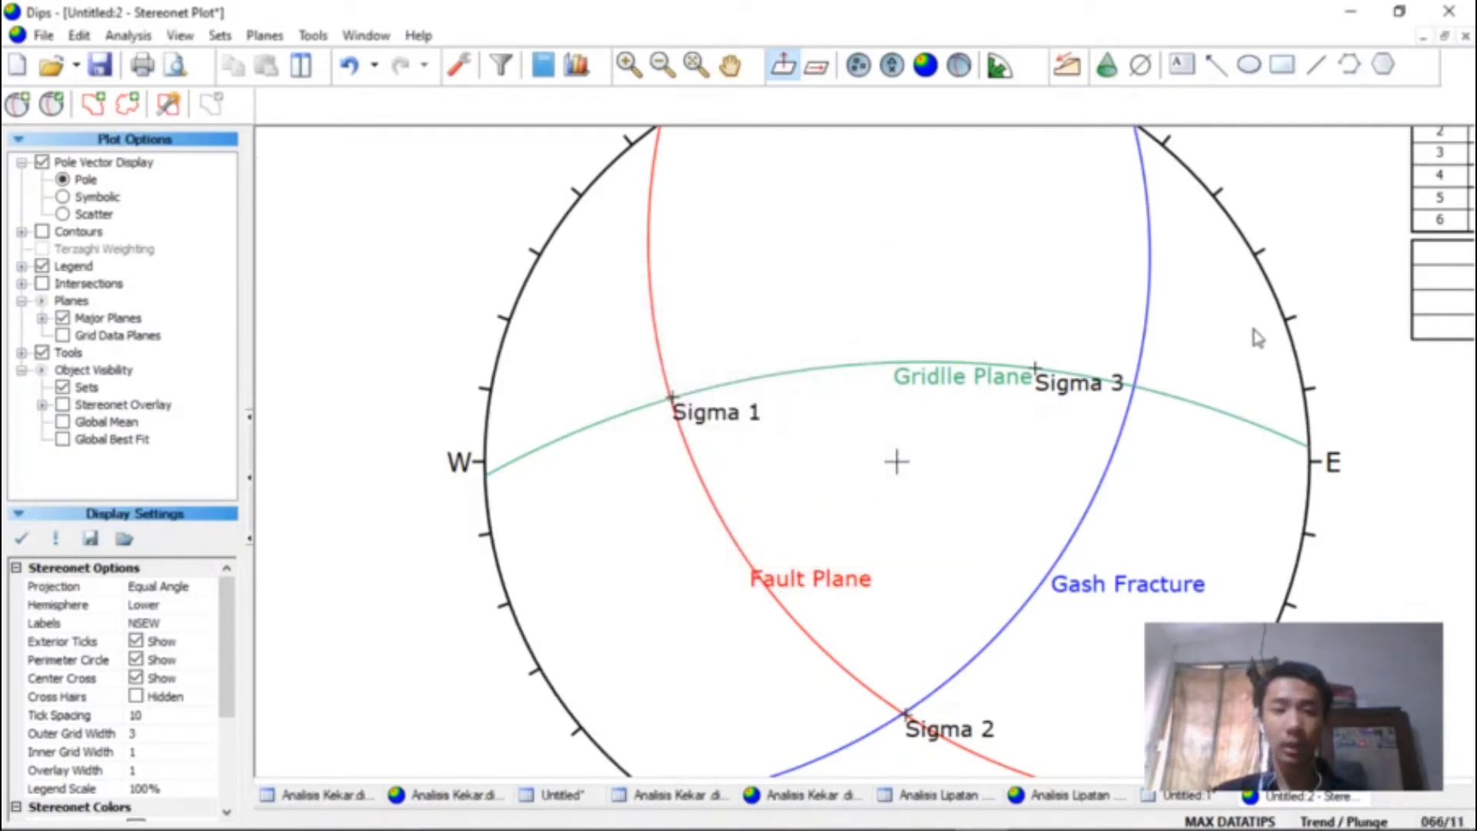
Switch to the data dips (1) workbook in Excel and select the Bidang sesar and Gores garis data in A4:B5 on the Sesar sheet.
scroll(802, 454, down, 3)
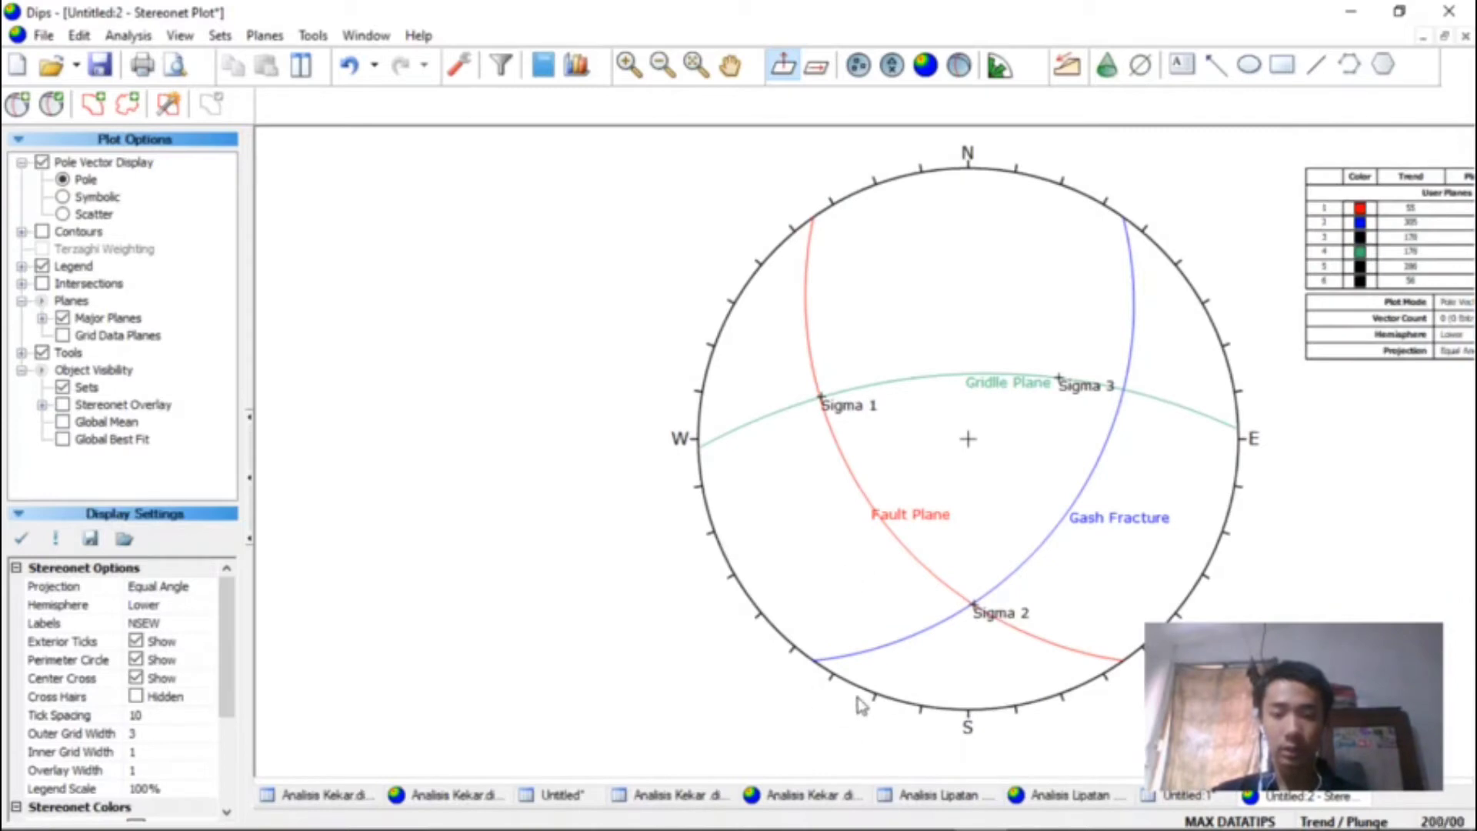
mouse_move(927, 825)
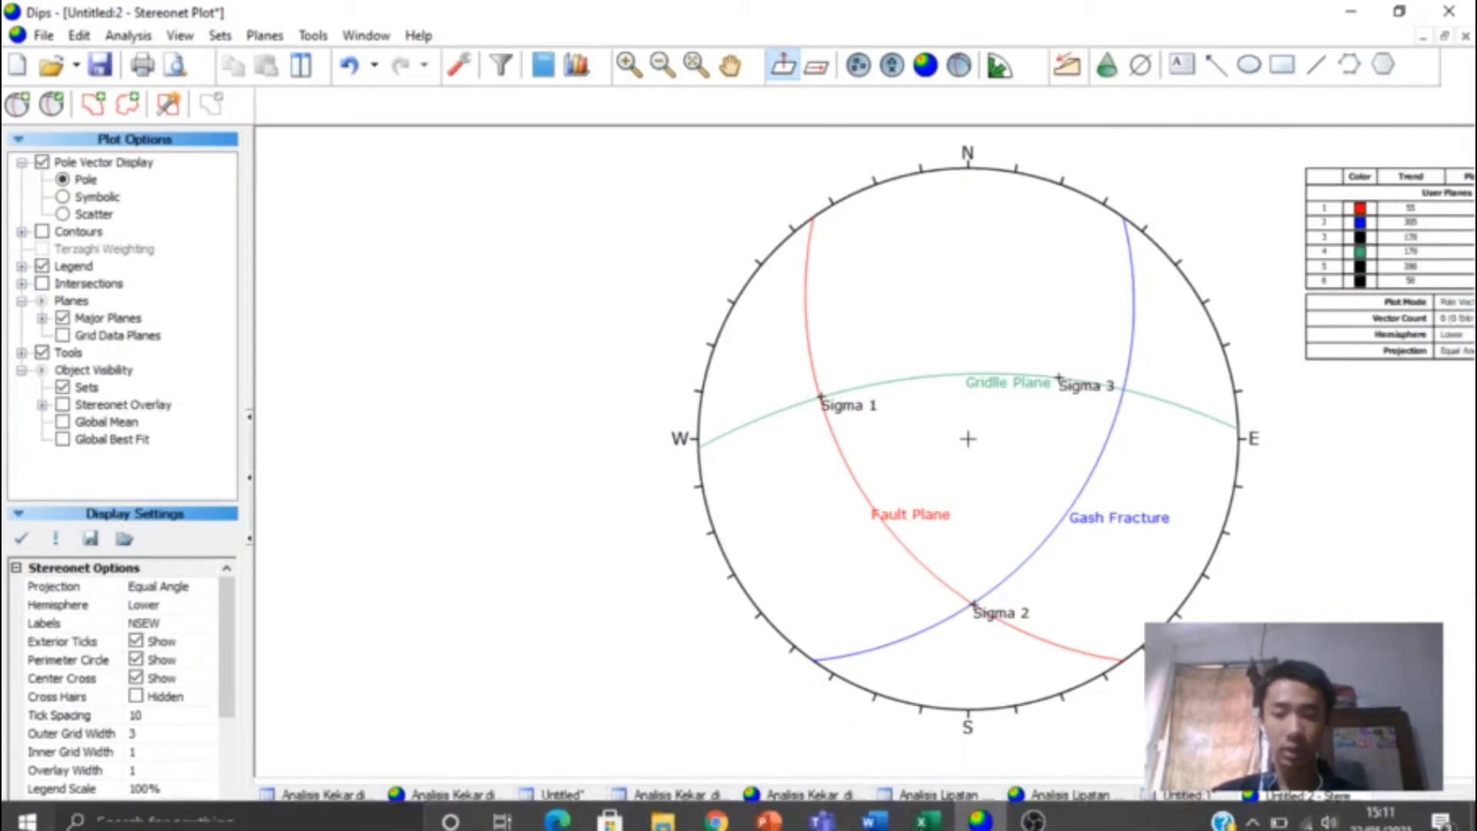
click(885, 819)
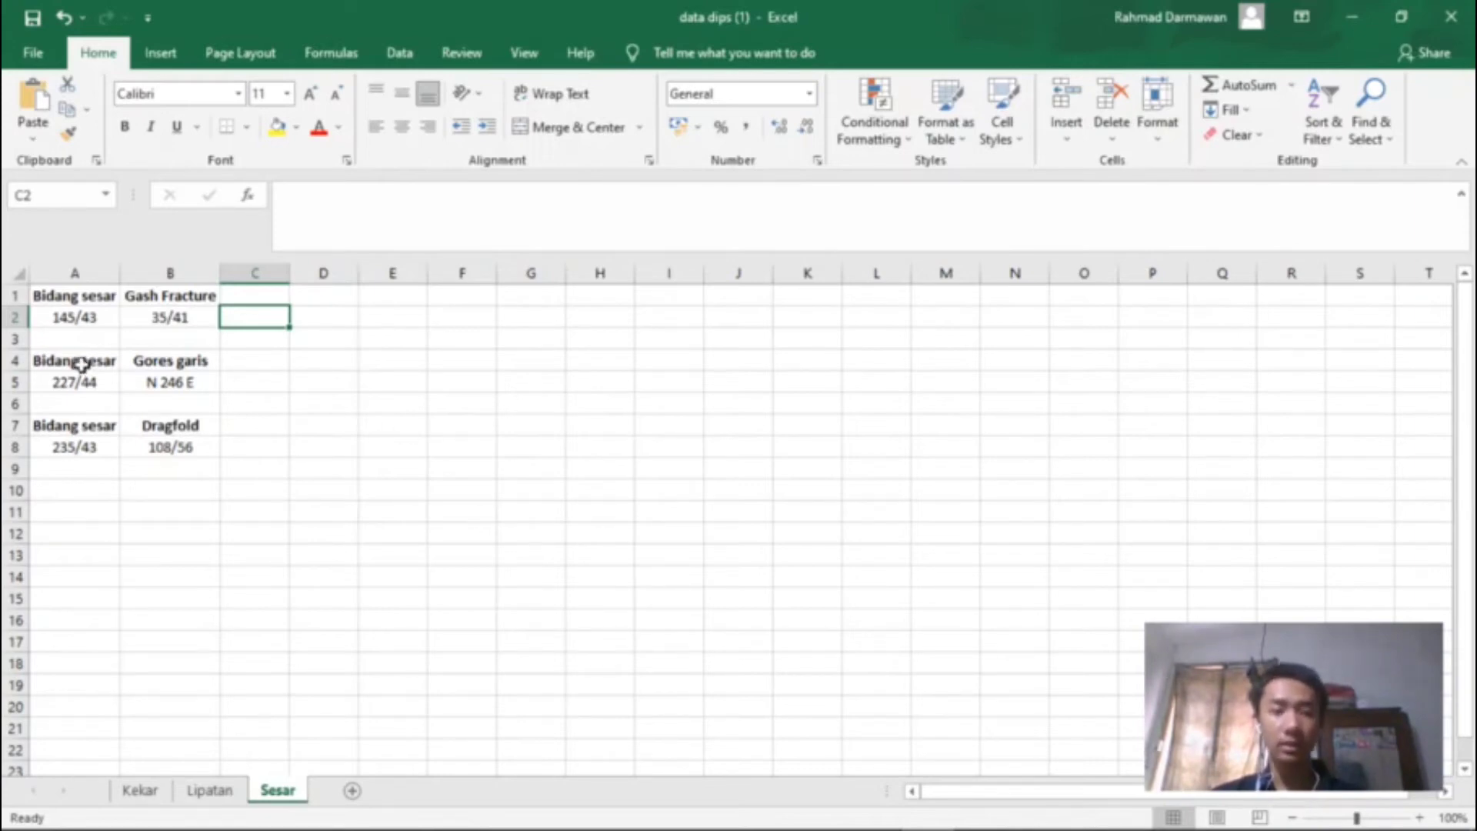
drag(83, 367, 170, 382)
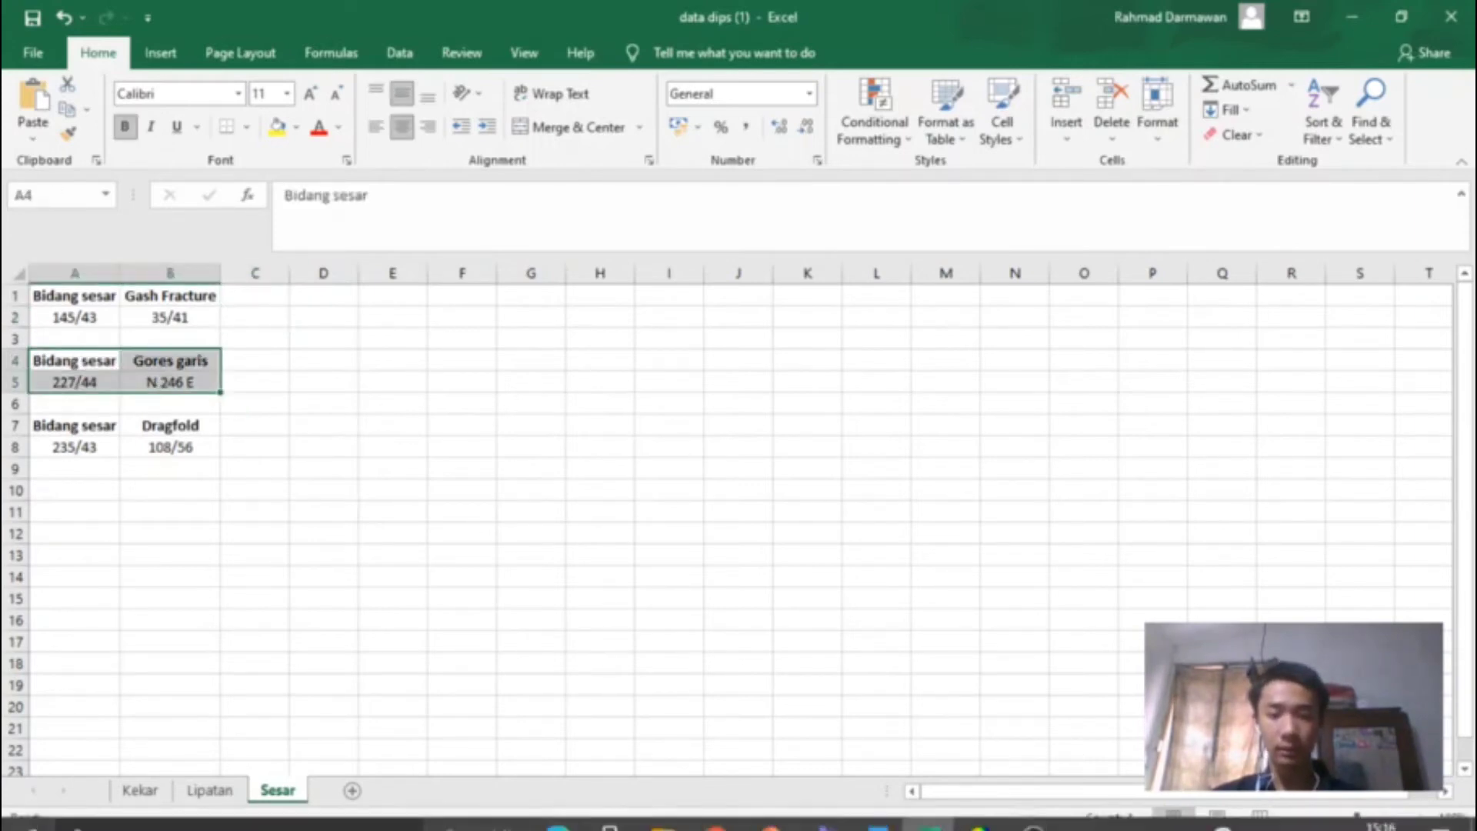
Switch to the blank Dips project and set its global orientation format to Strike (Right) / Dip.
click(974, 820)
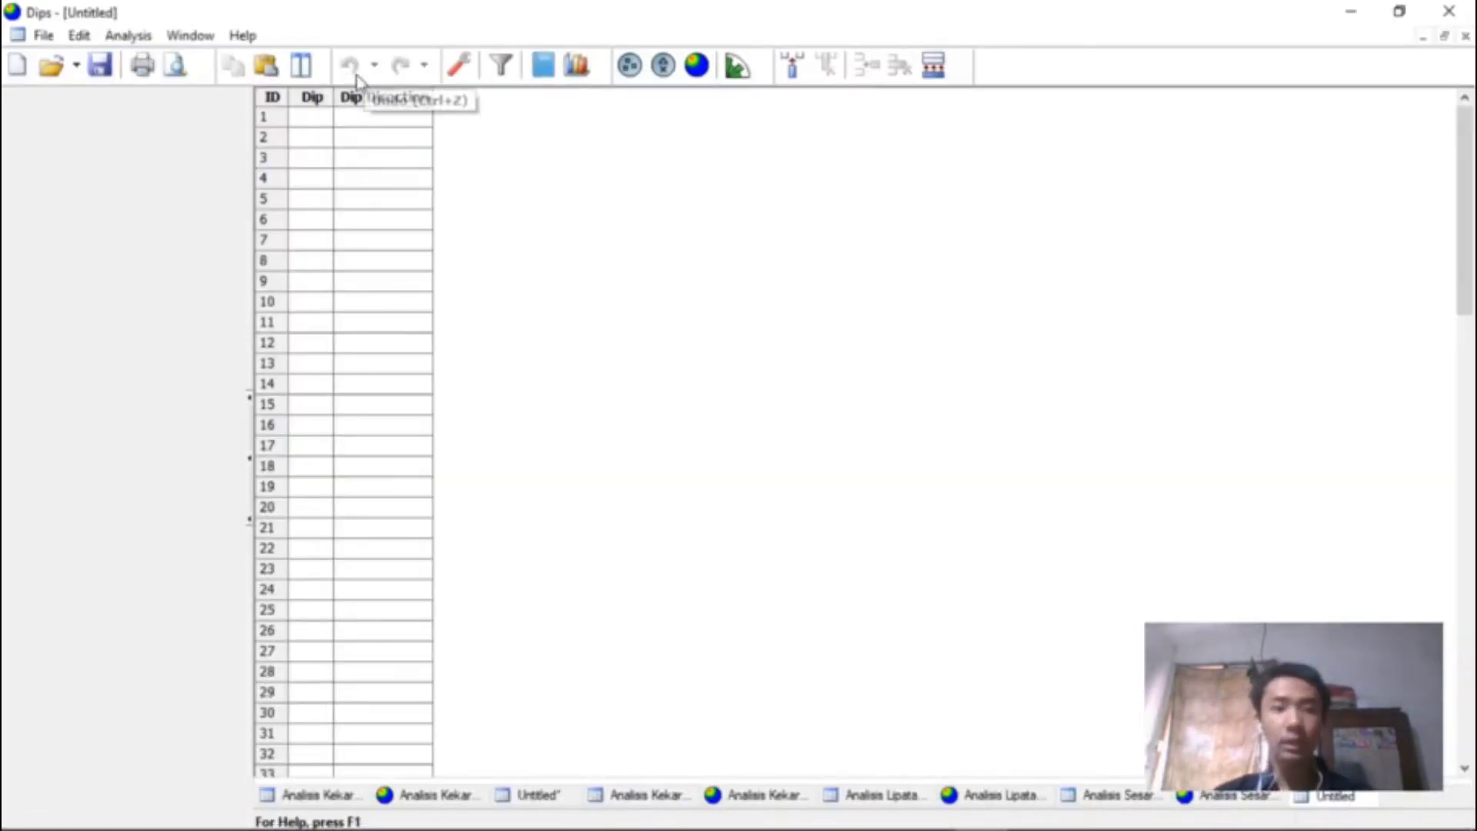
click(459, 69)
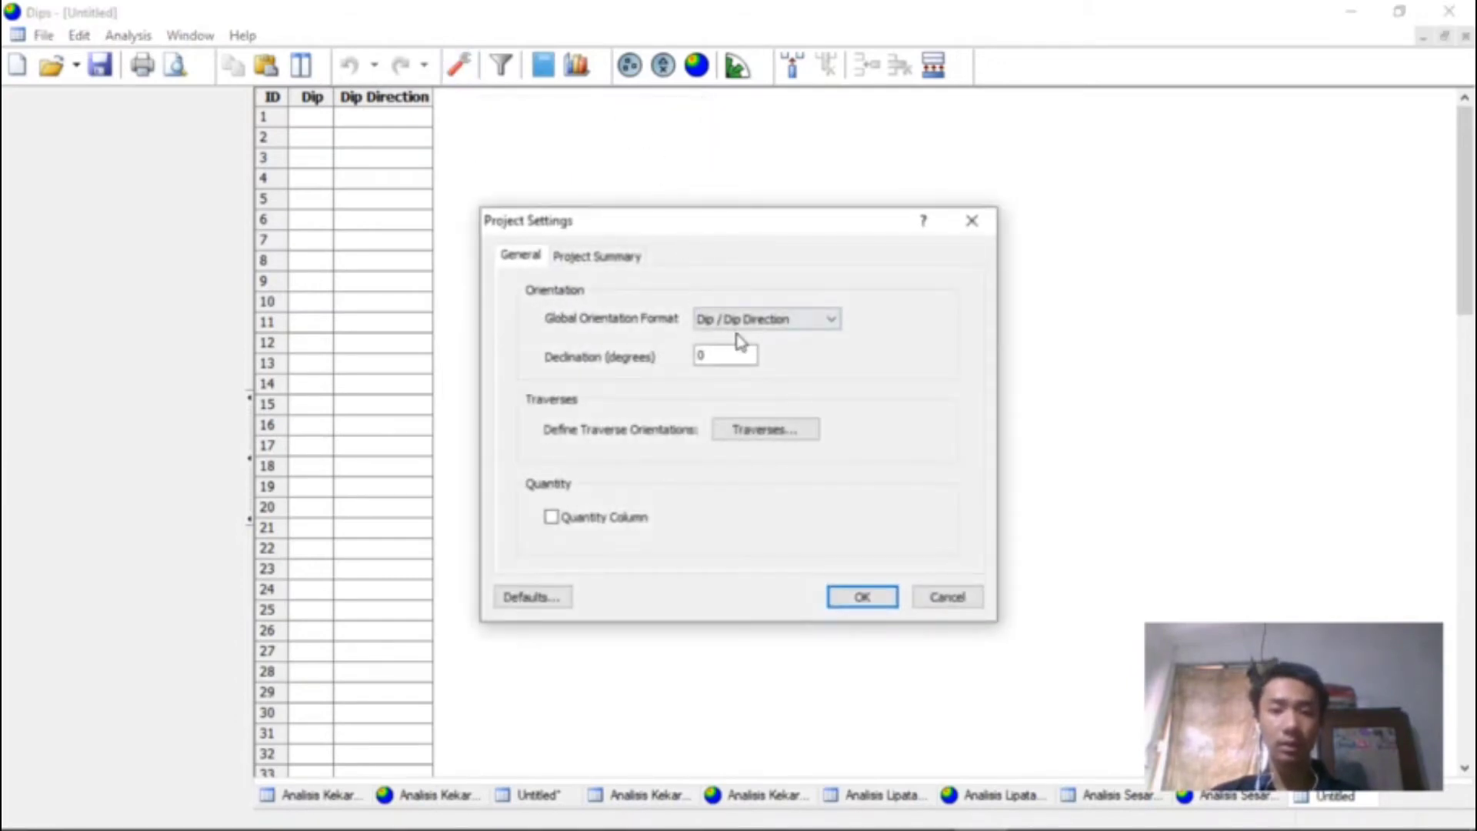
click(774, 323)
click(773, 349)
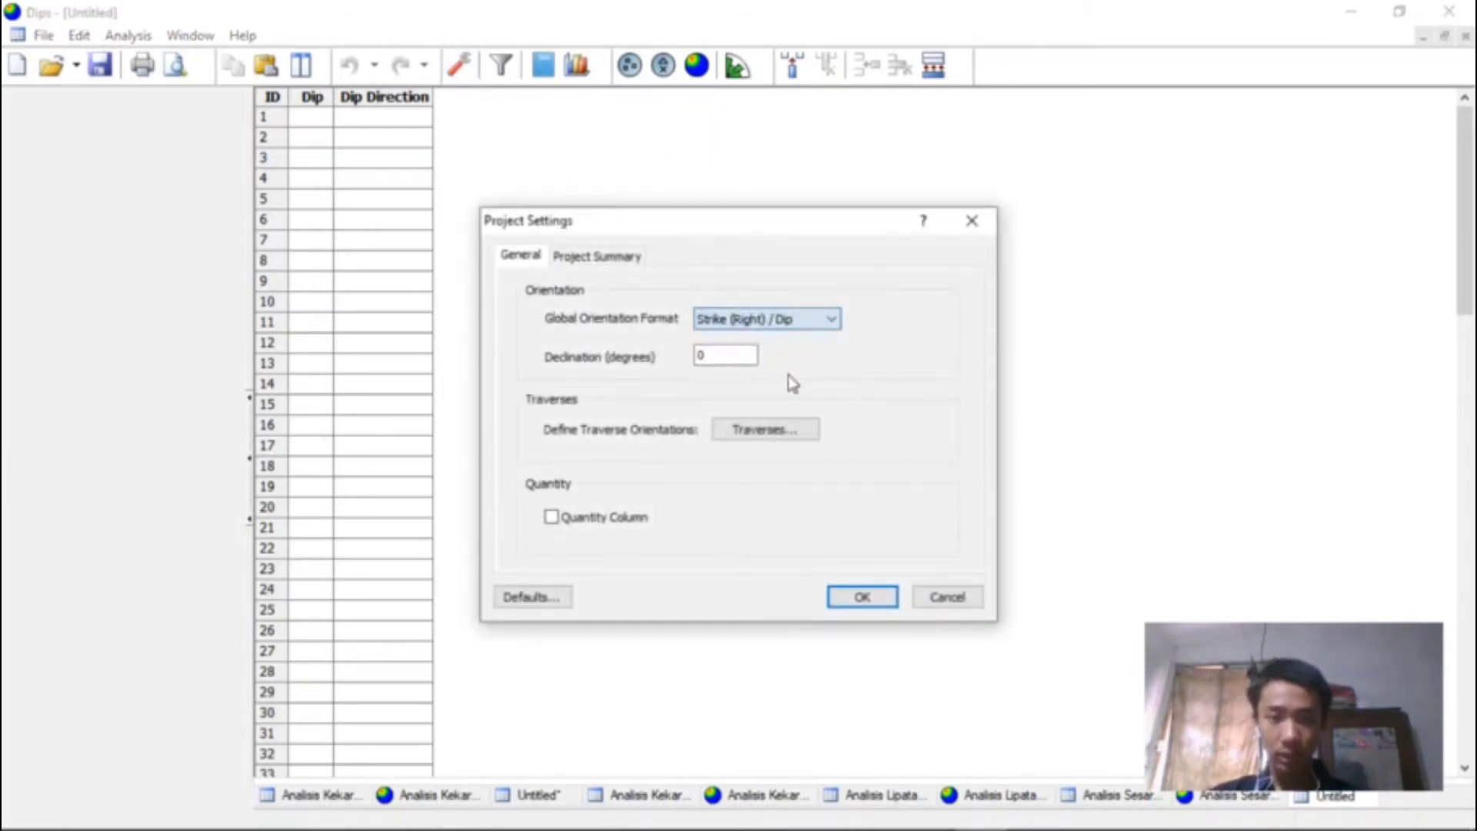
click(862, 596)
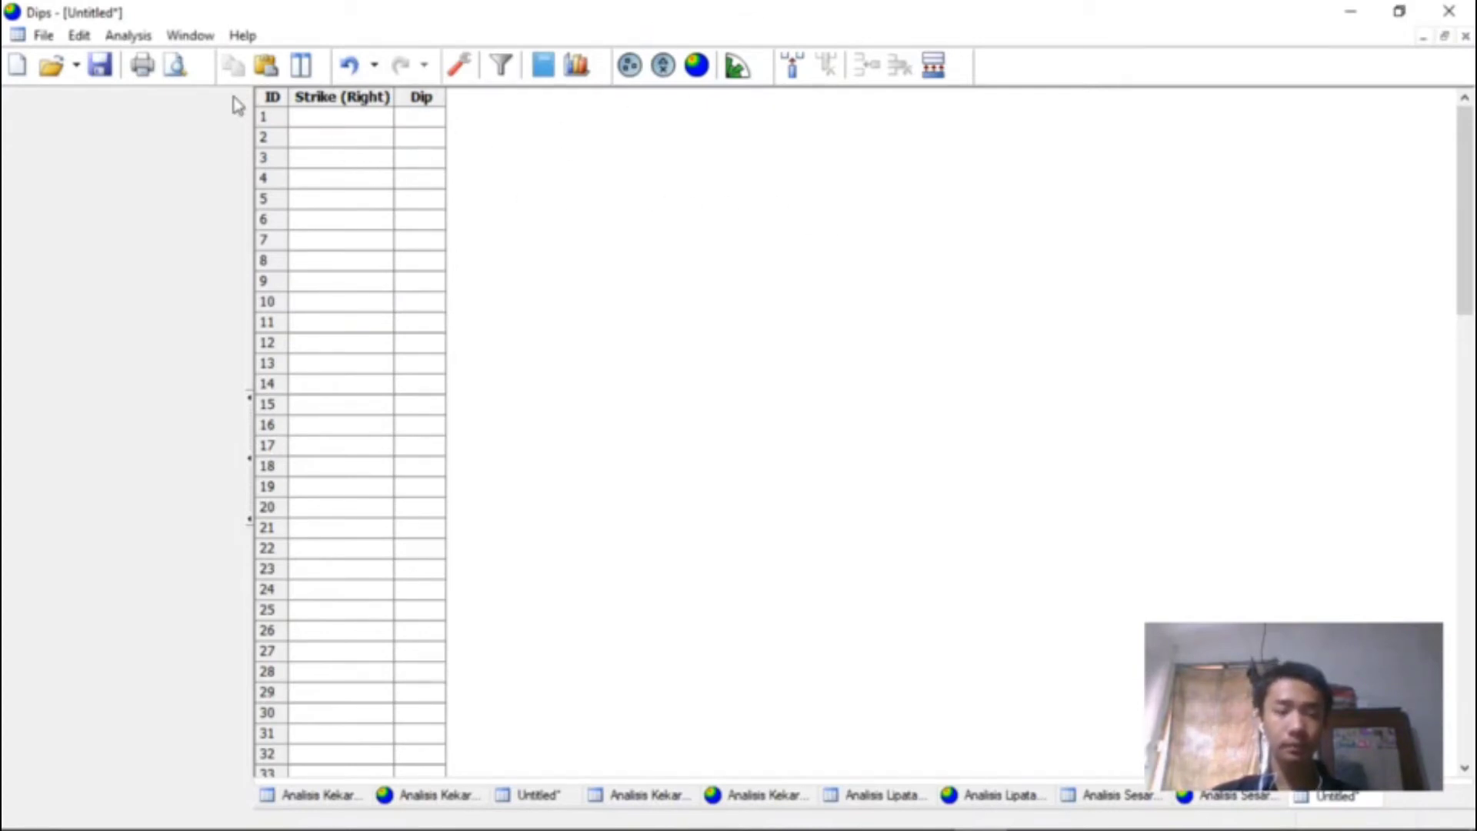
Open a stereonet plot and start adding a user plane labelled "Bidang Sesar" with its pole and ID hidden.
click(629, 68)
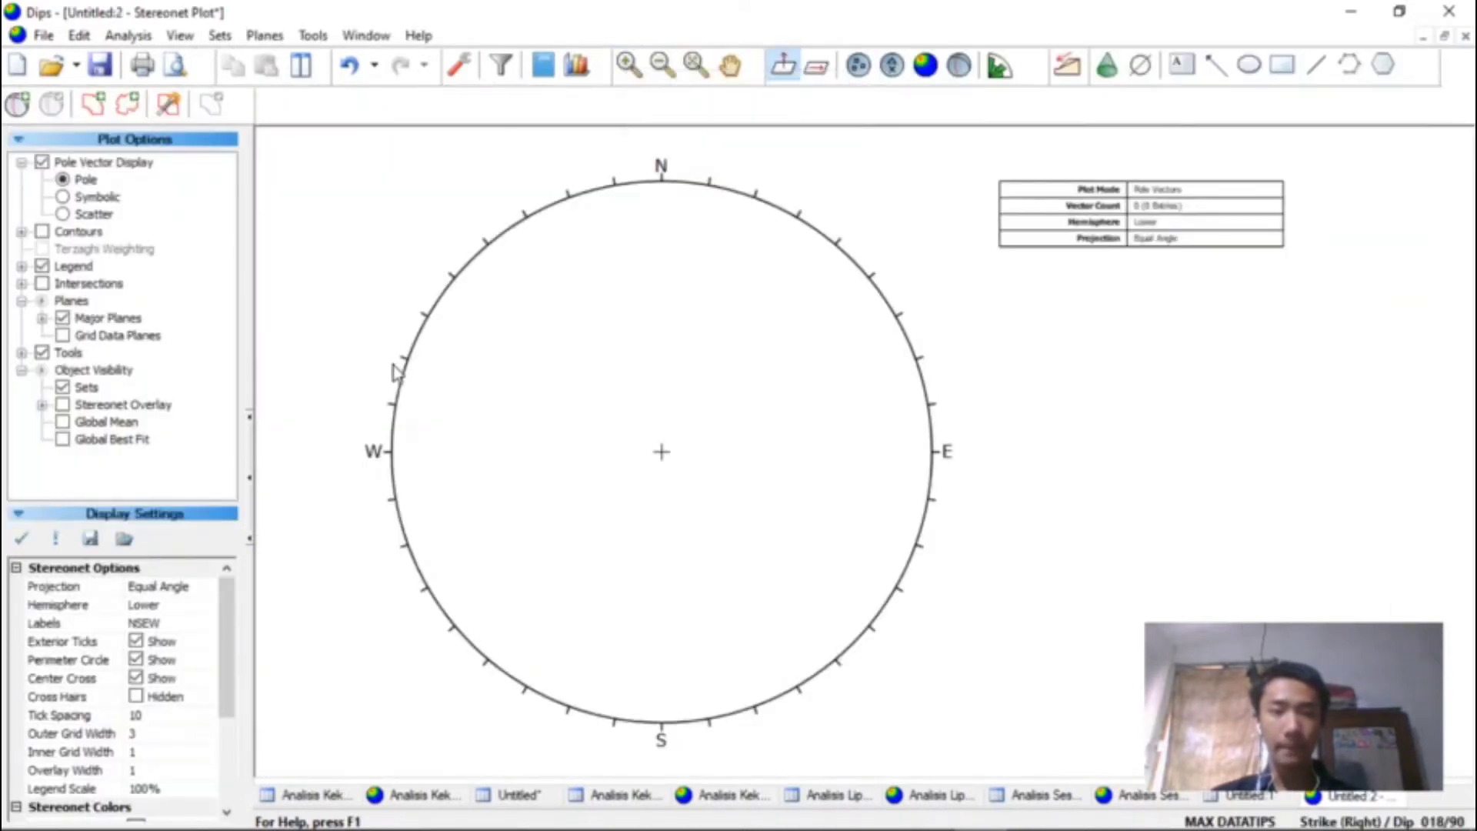
click(13, 106)
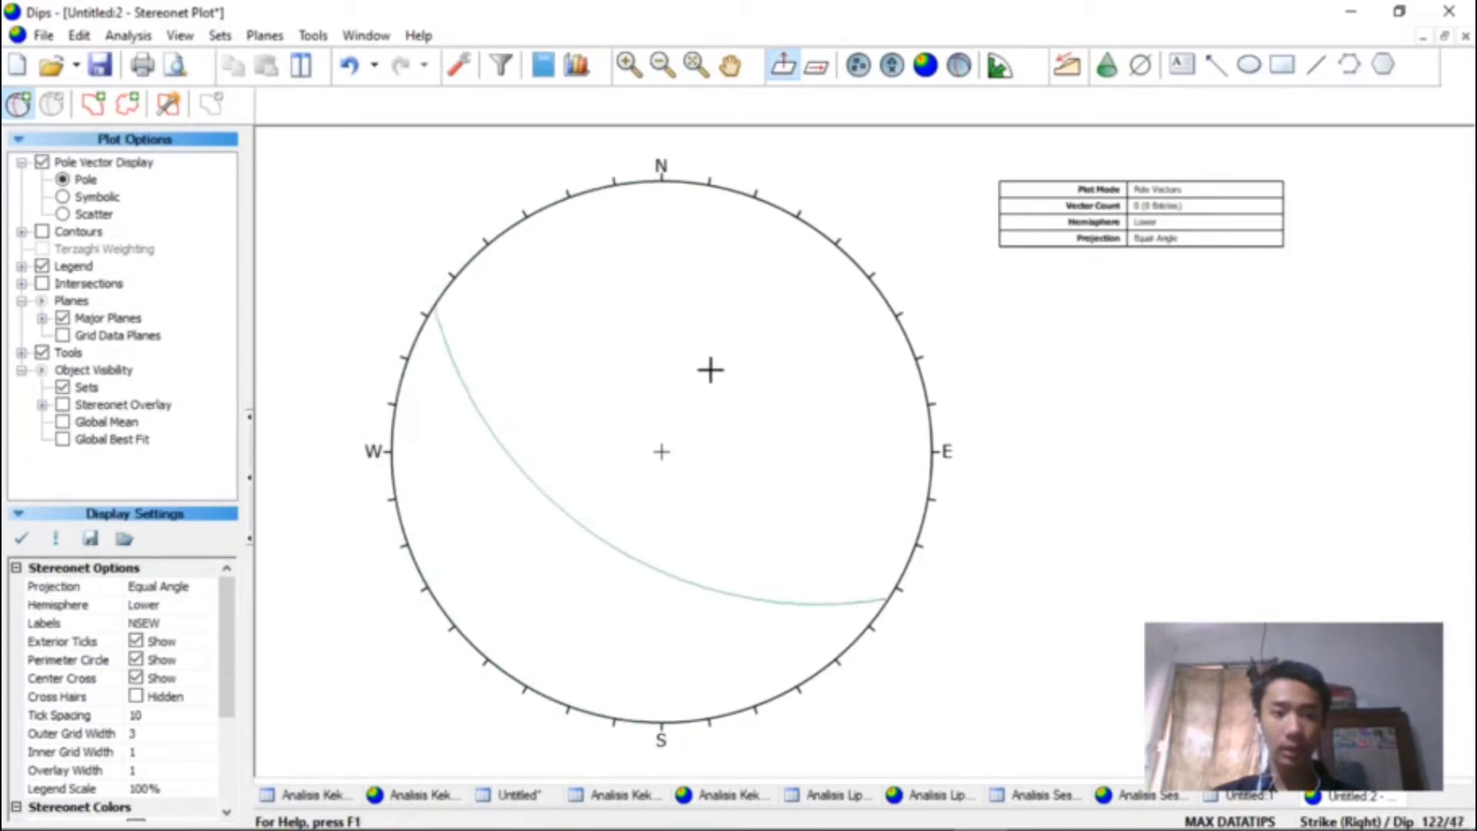
click(610, 354)
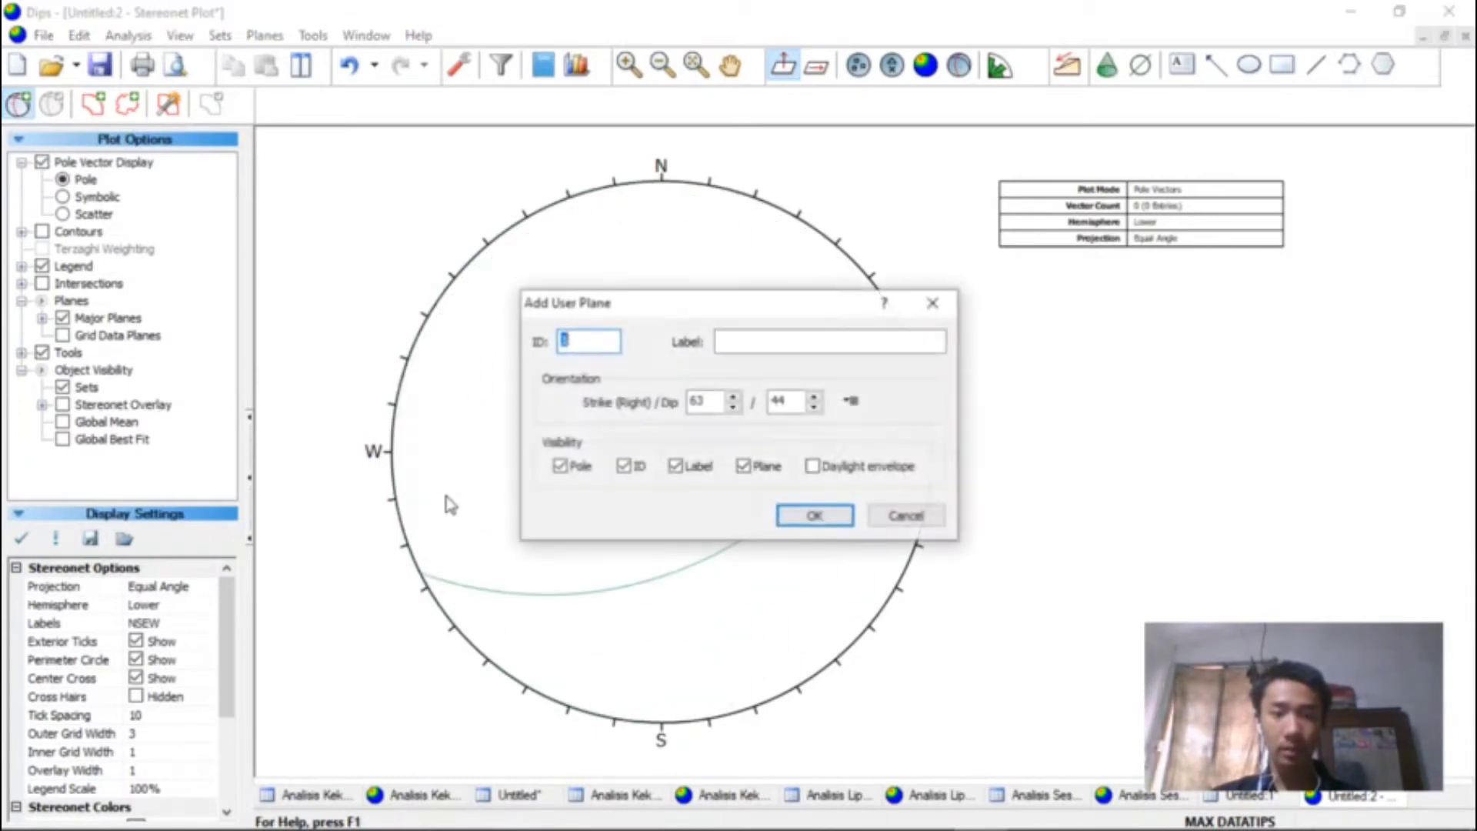
click(747, 342)
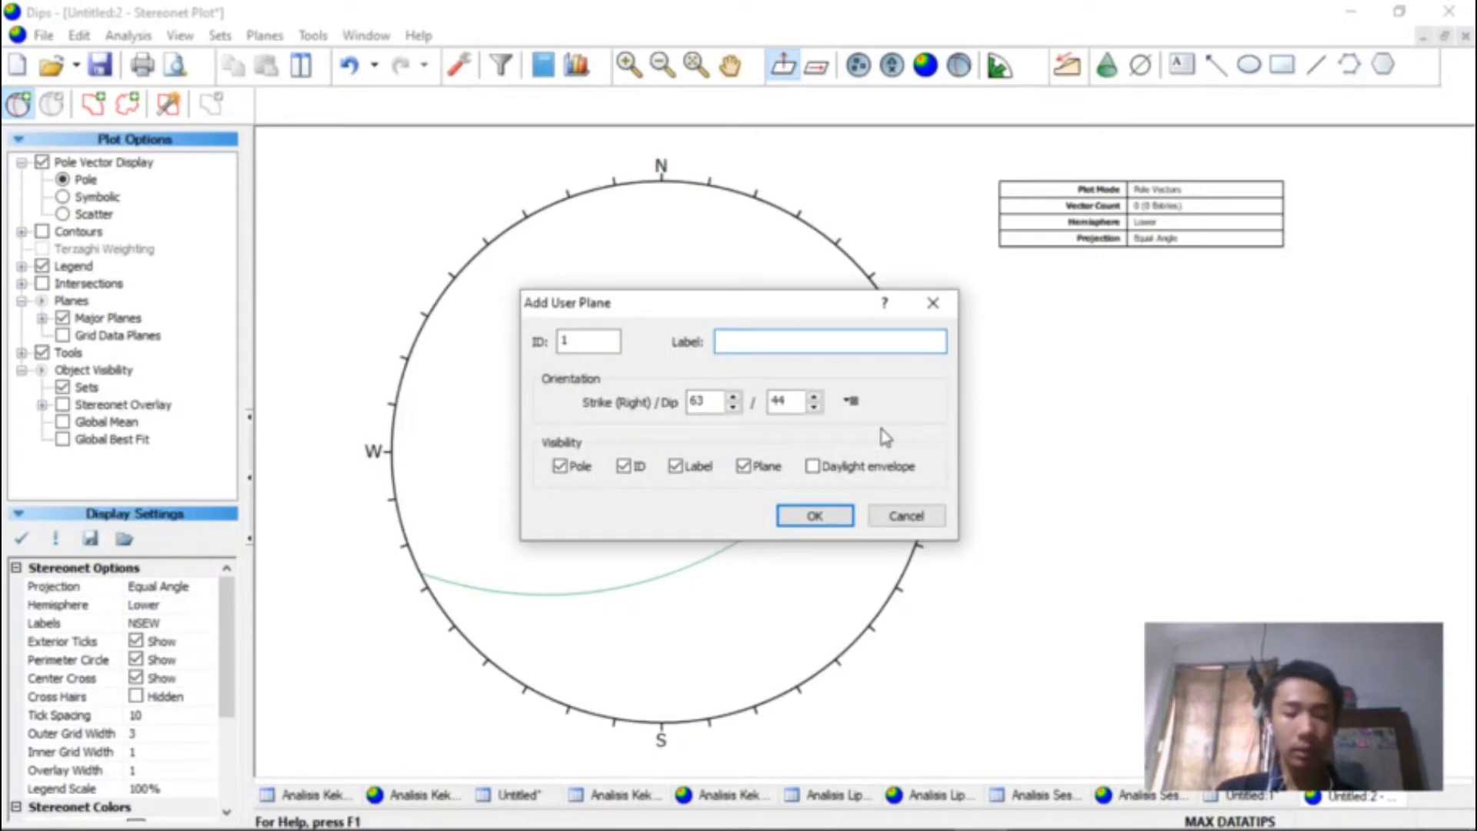
text(Bidang S)
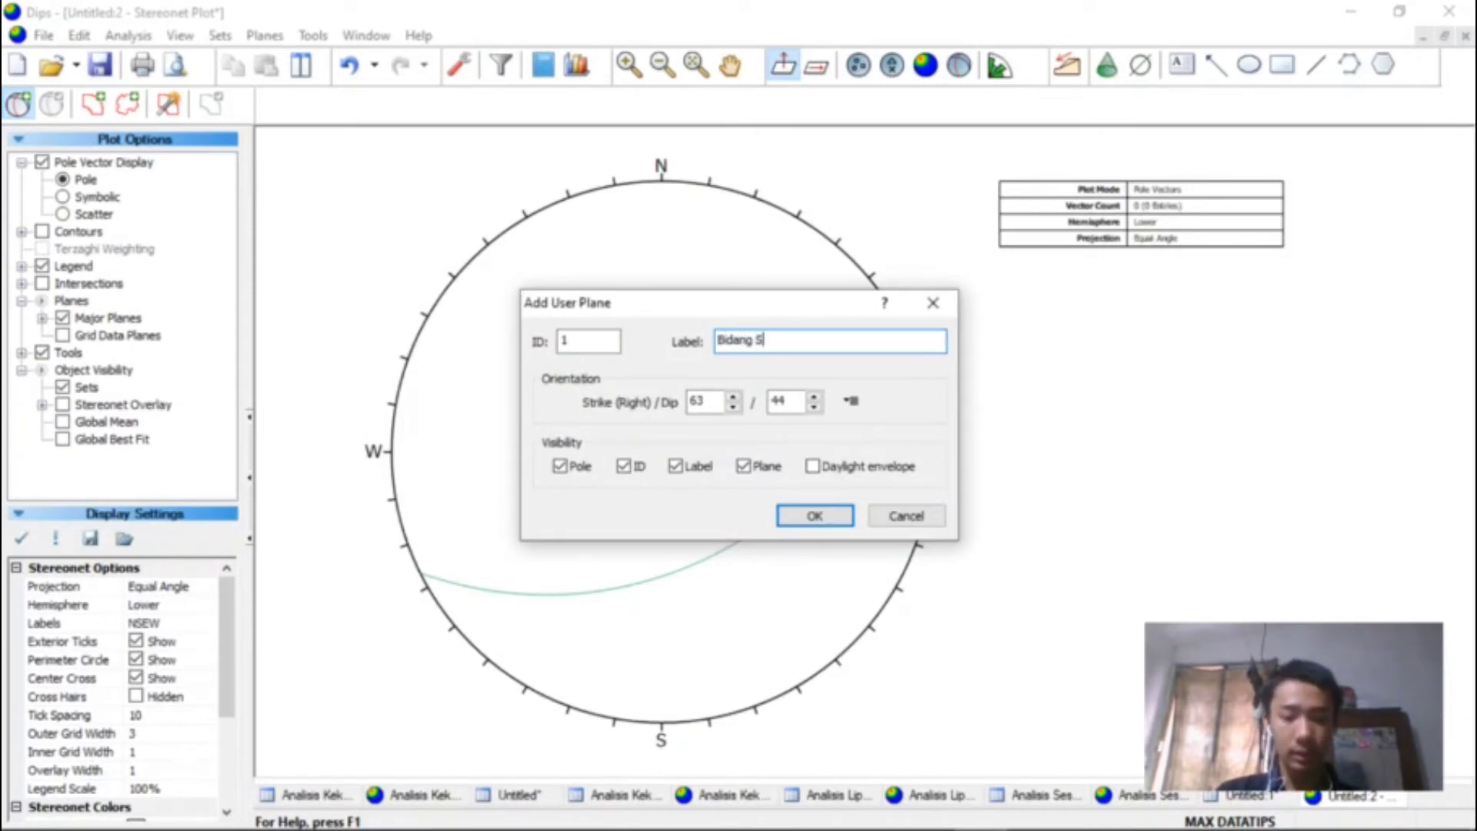
text(esar)
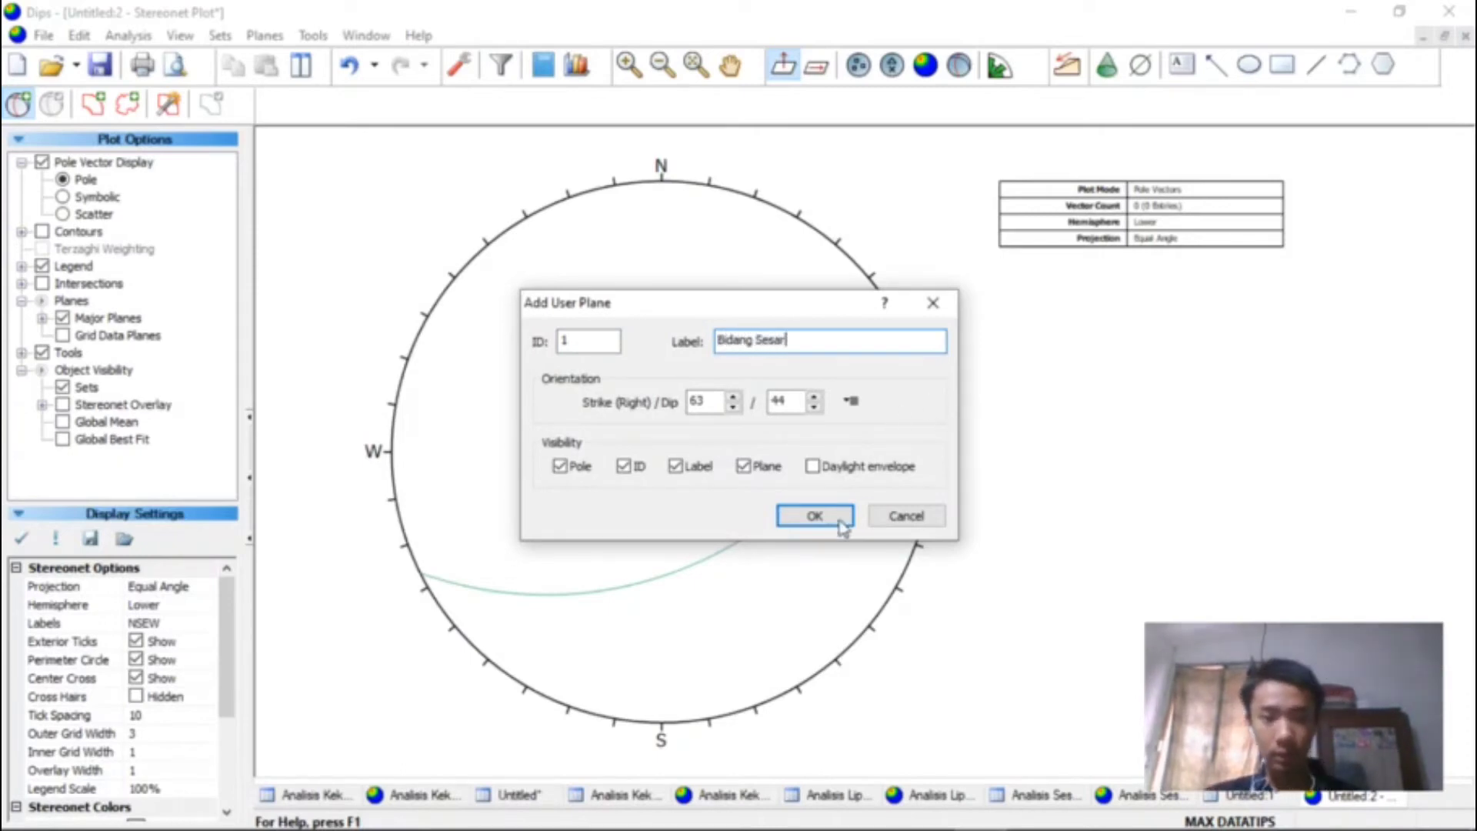
click(560, 467)
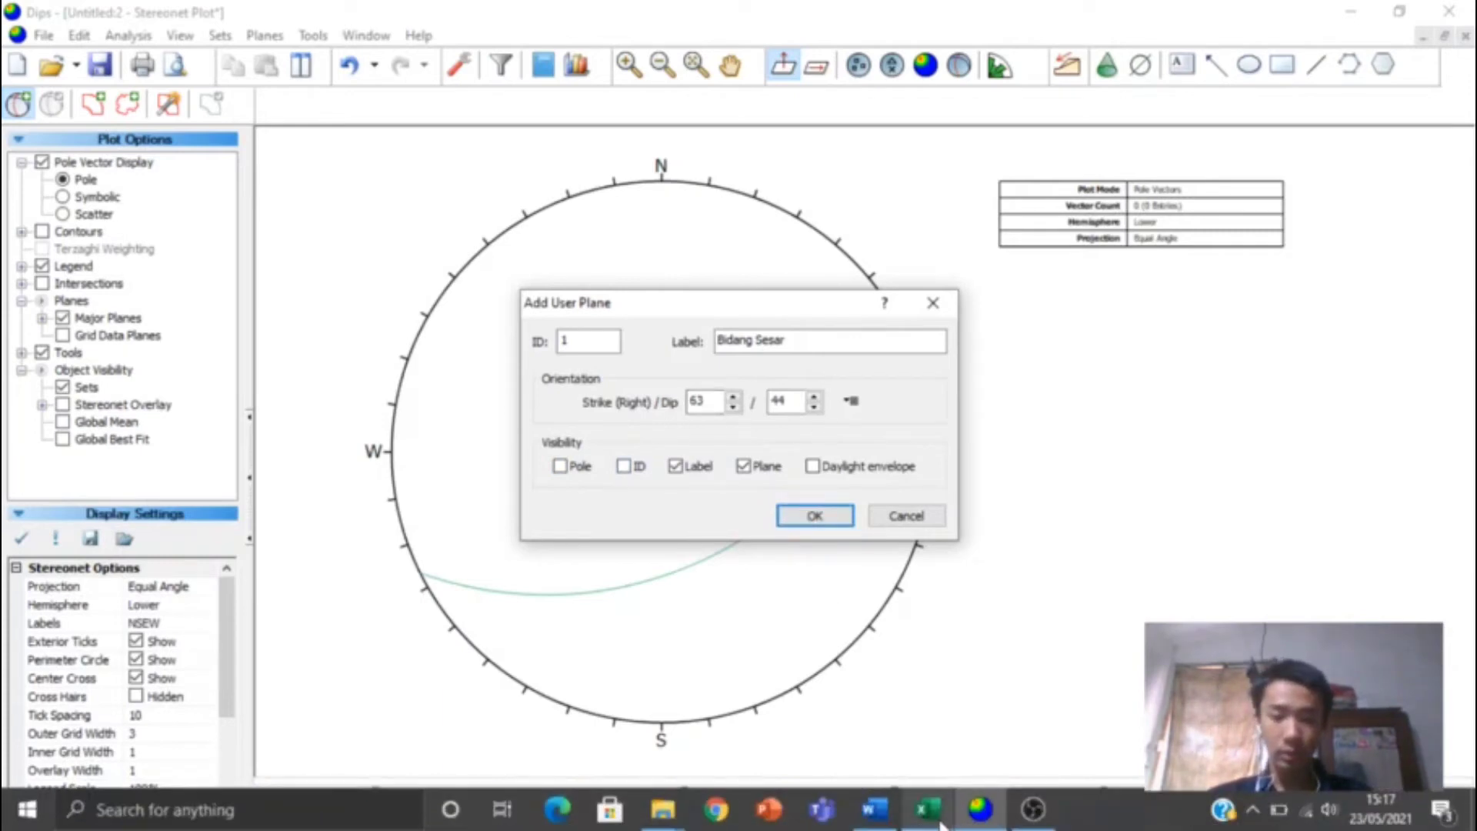
Check the Bidang sesar value in the Excel data and add the Bidang Sesar plane at strike 227, dip 44.
click(941, 813)
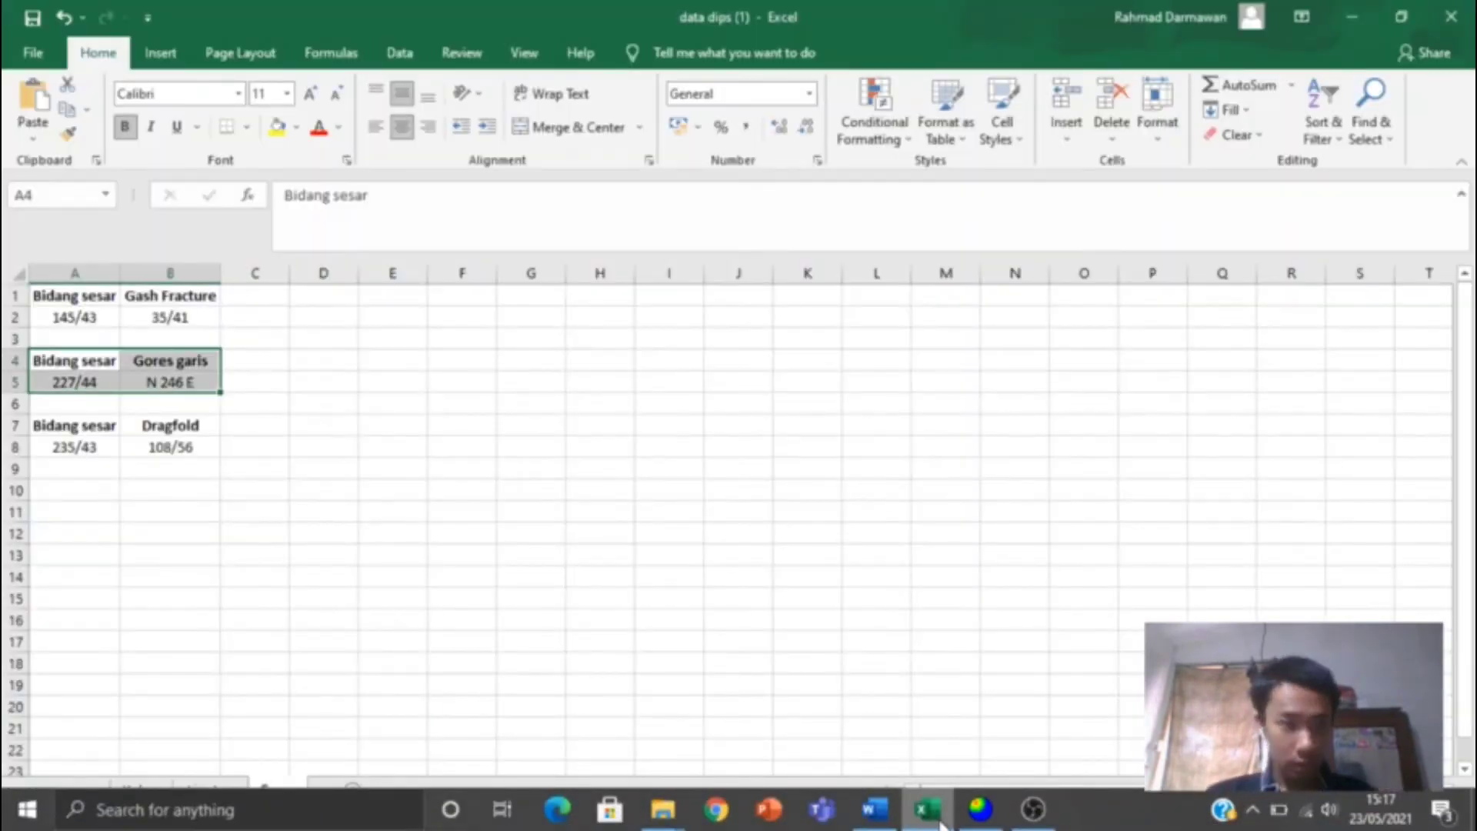
click(927, 809)
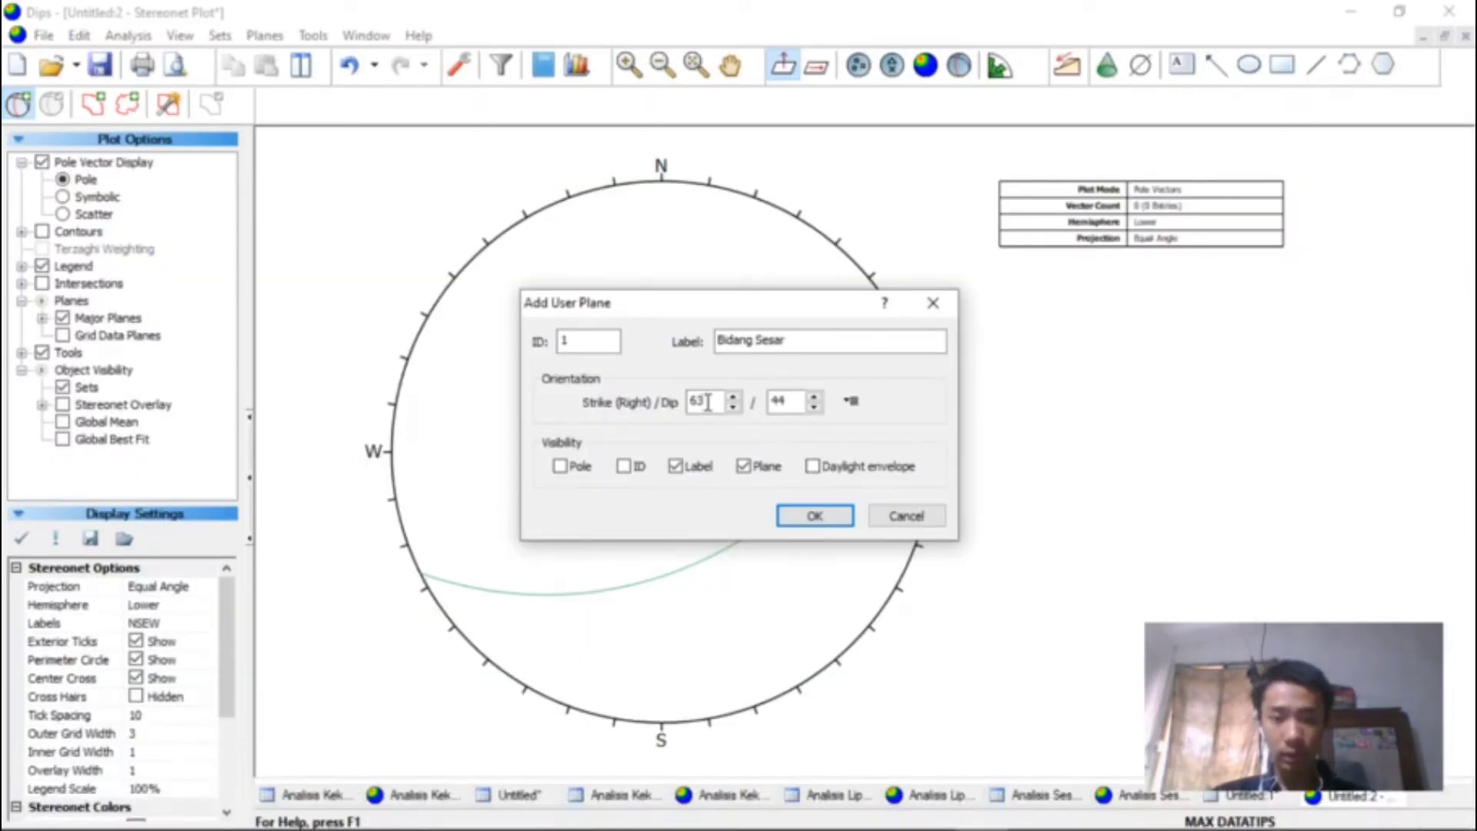
drag(707, 402, 669, 410)
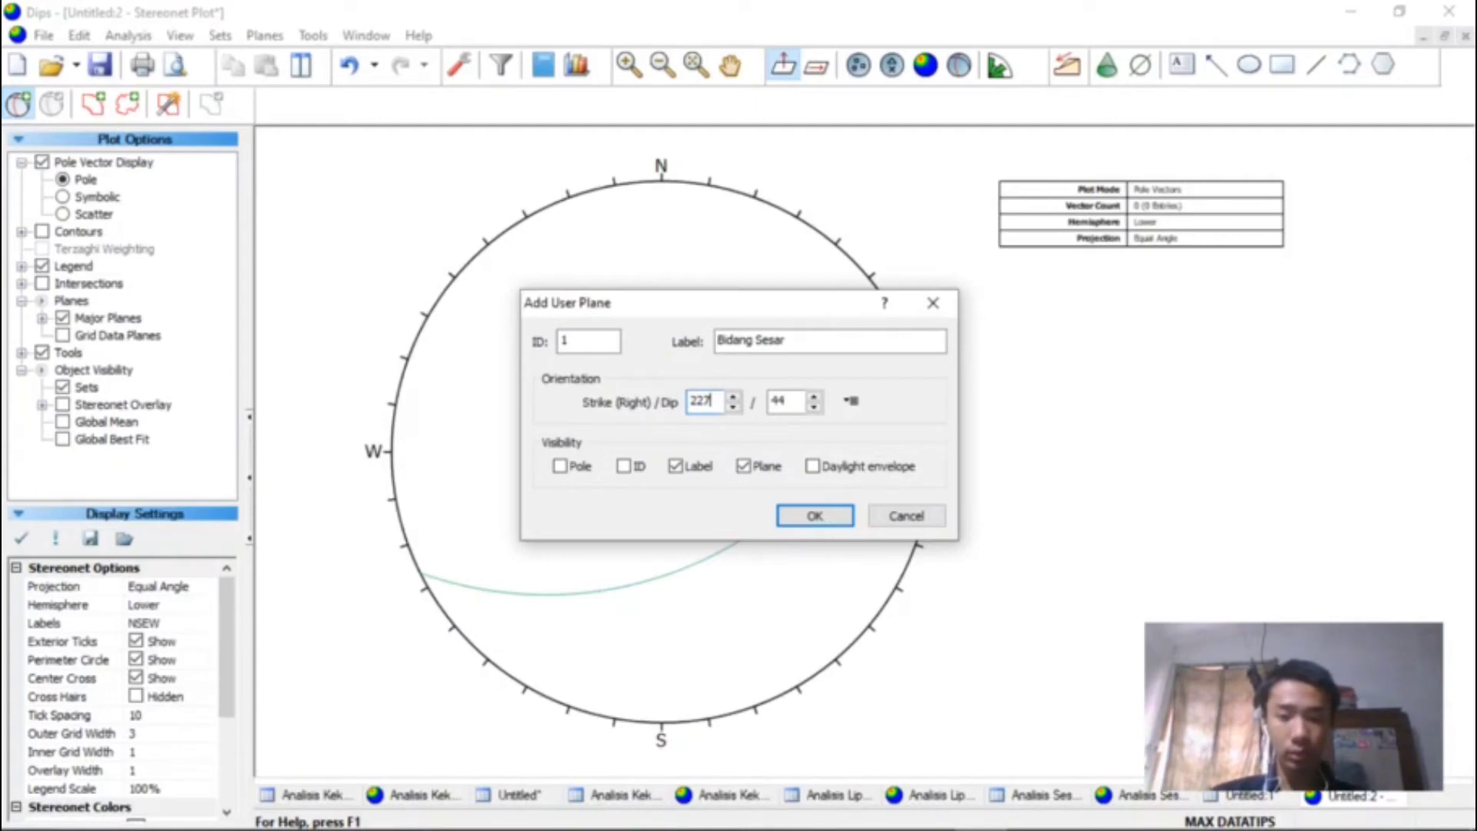
mouse_move(877, 823)
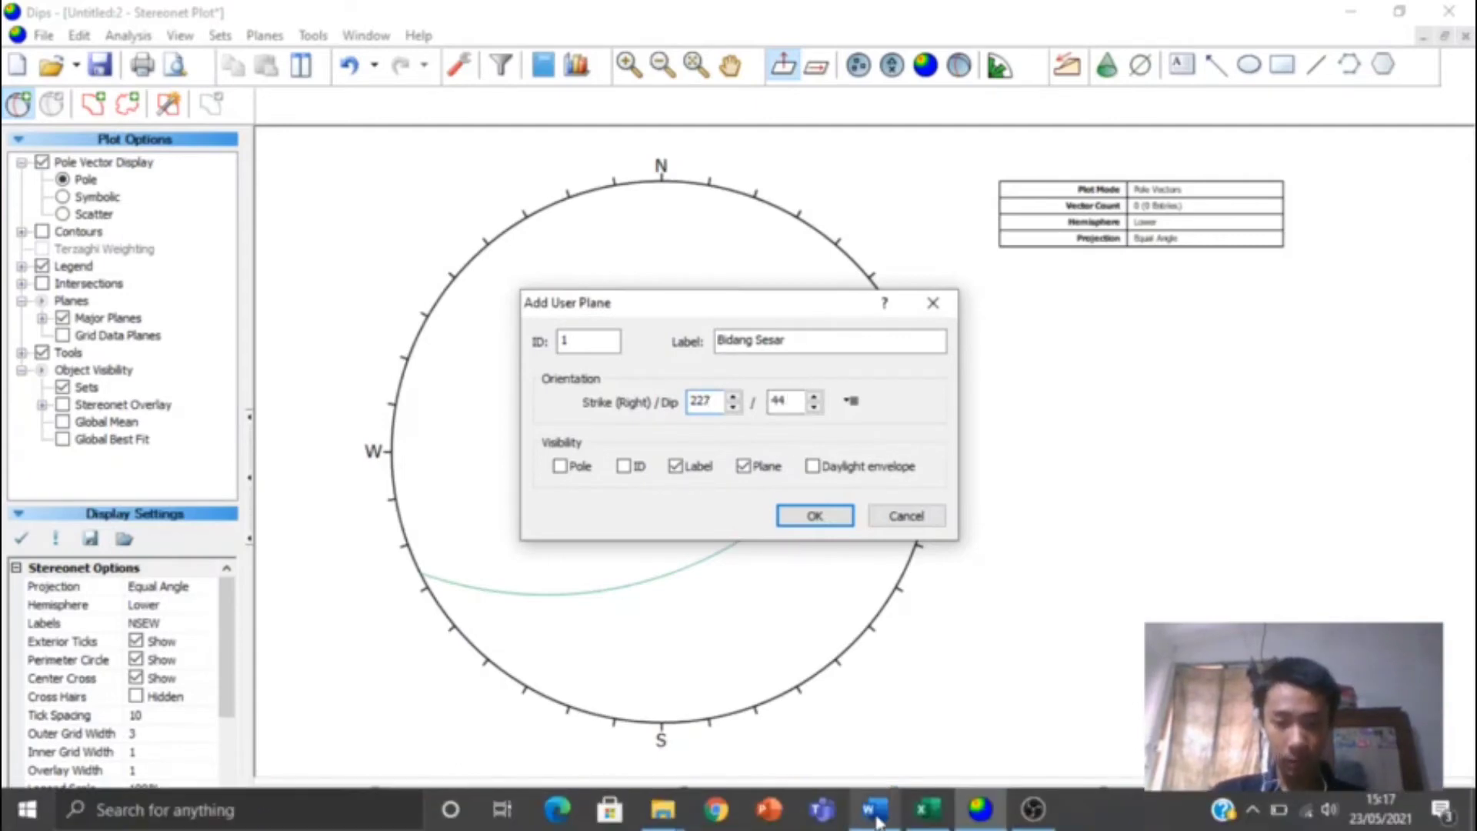
click(926, 809)
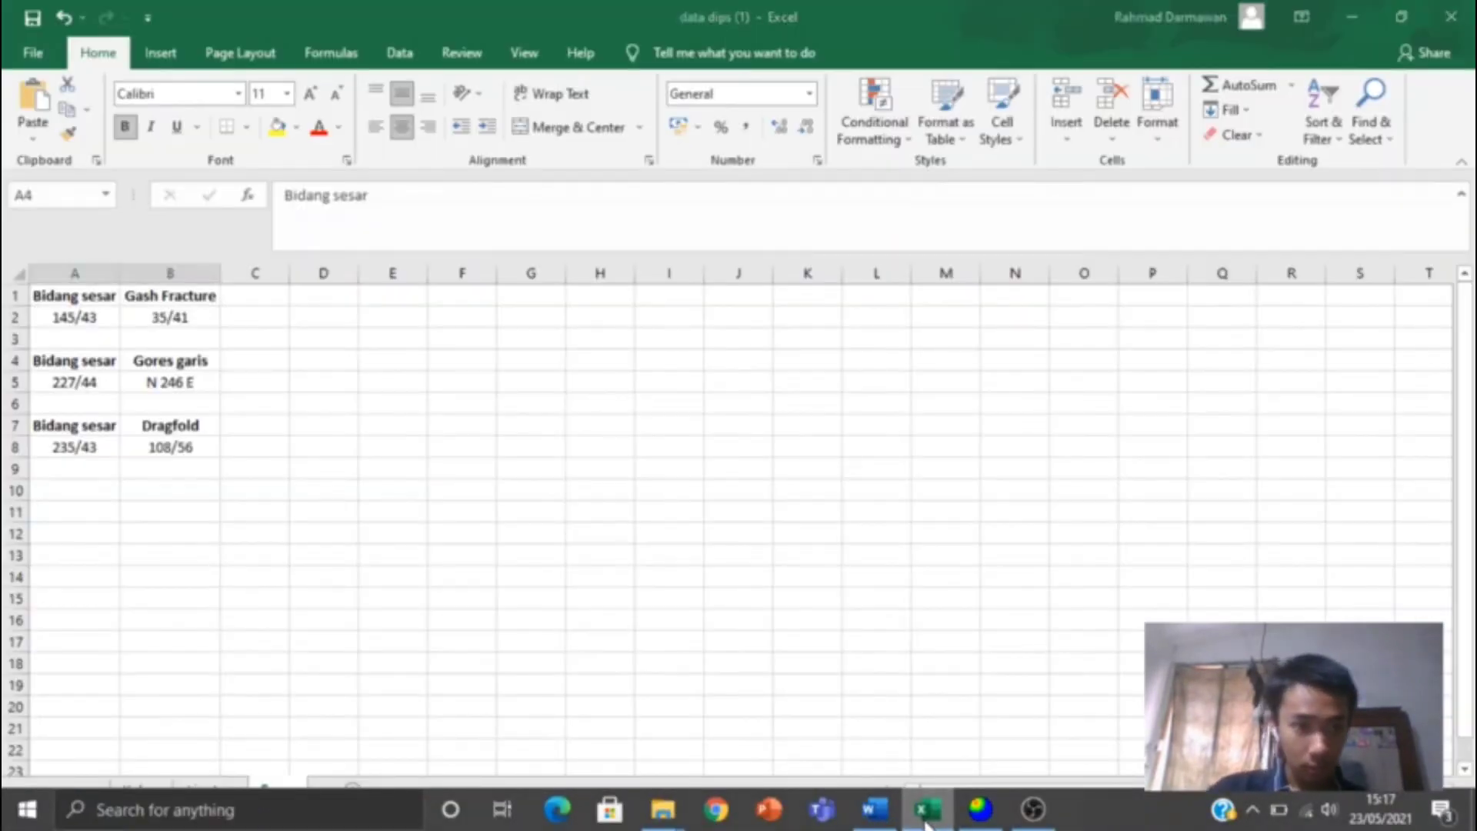
click(927, 809)
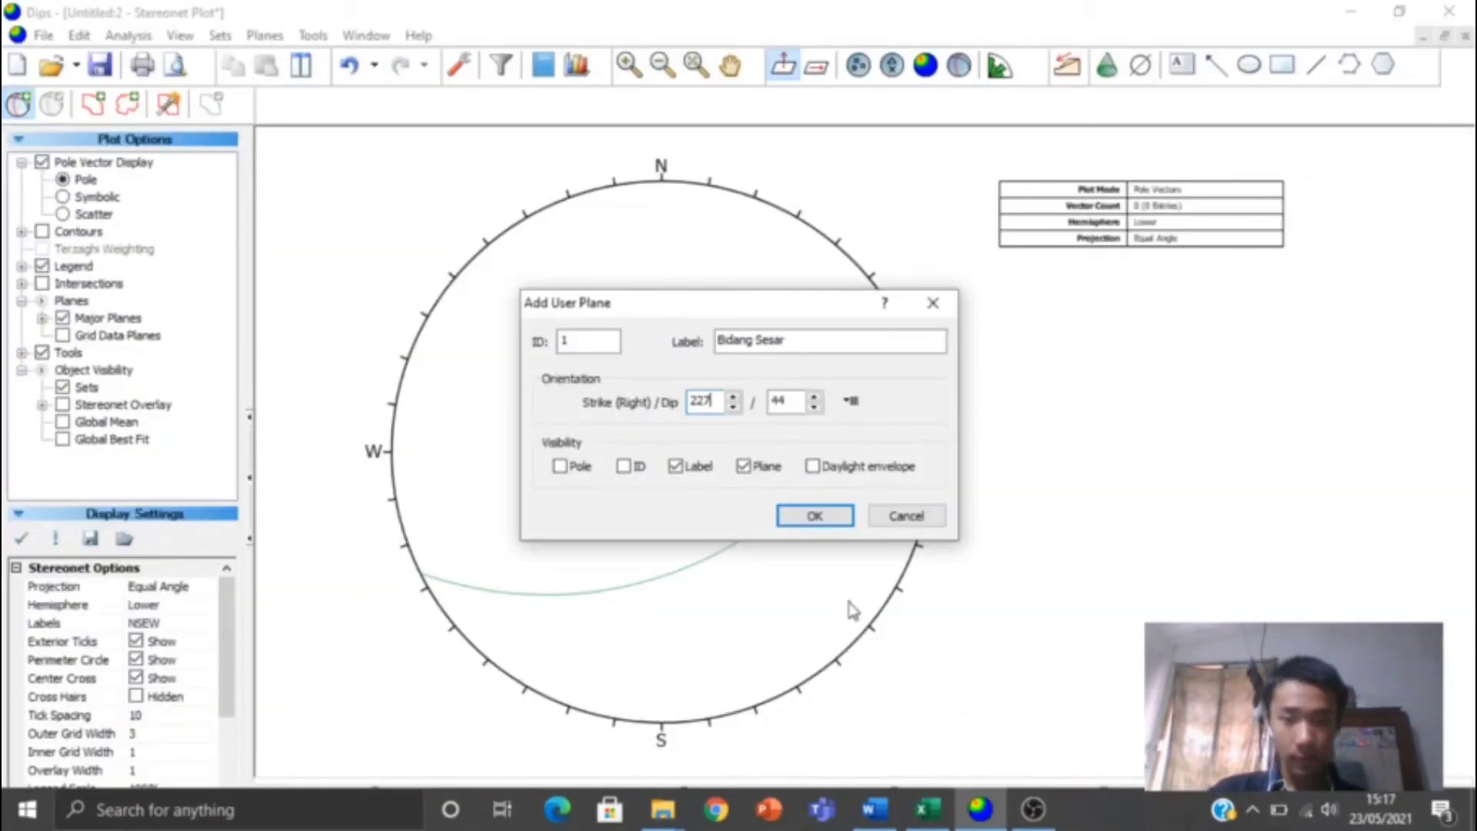
click(811, 517)
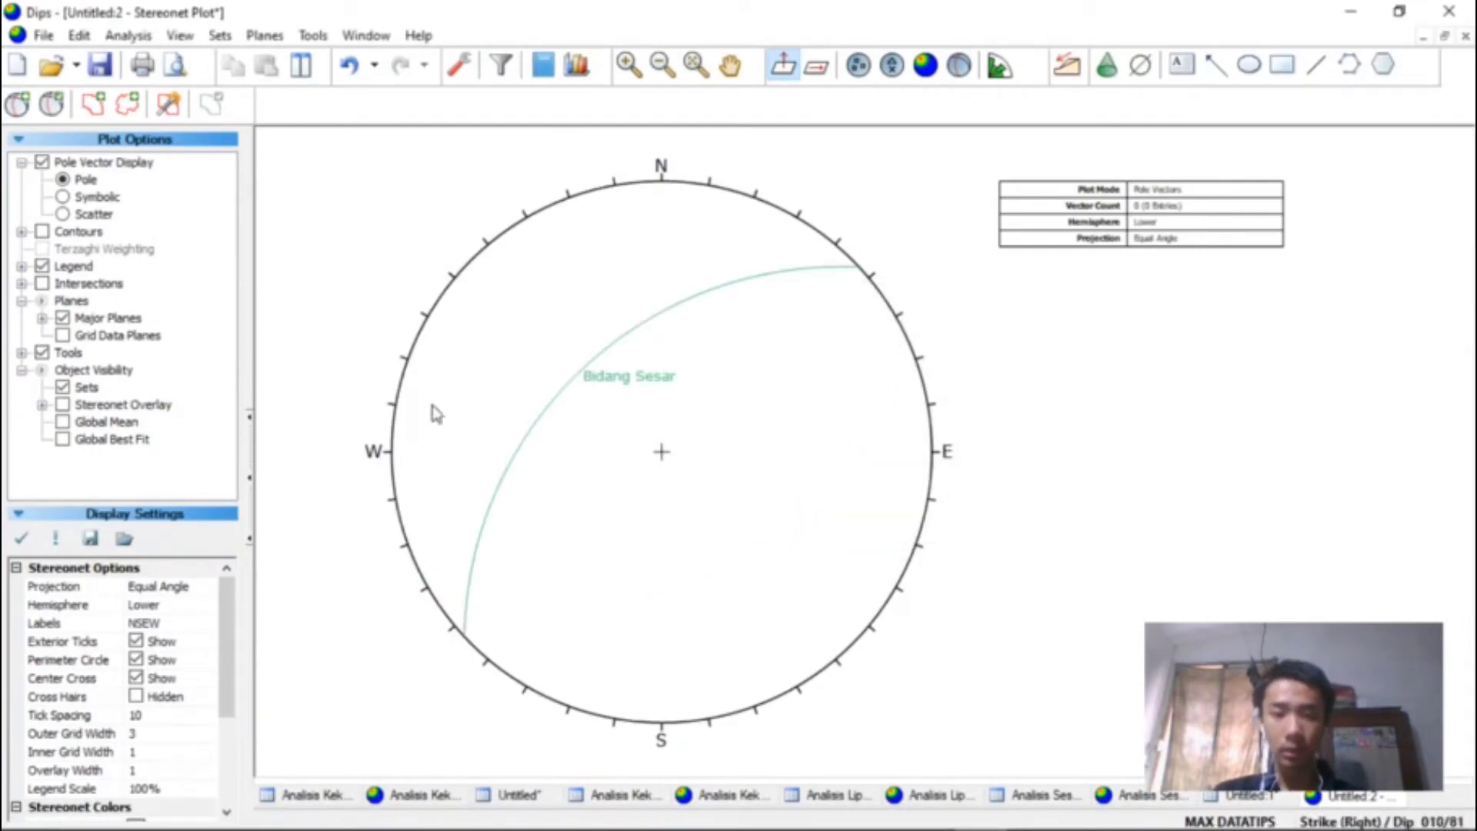
click(17, 103)
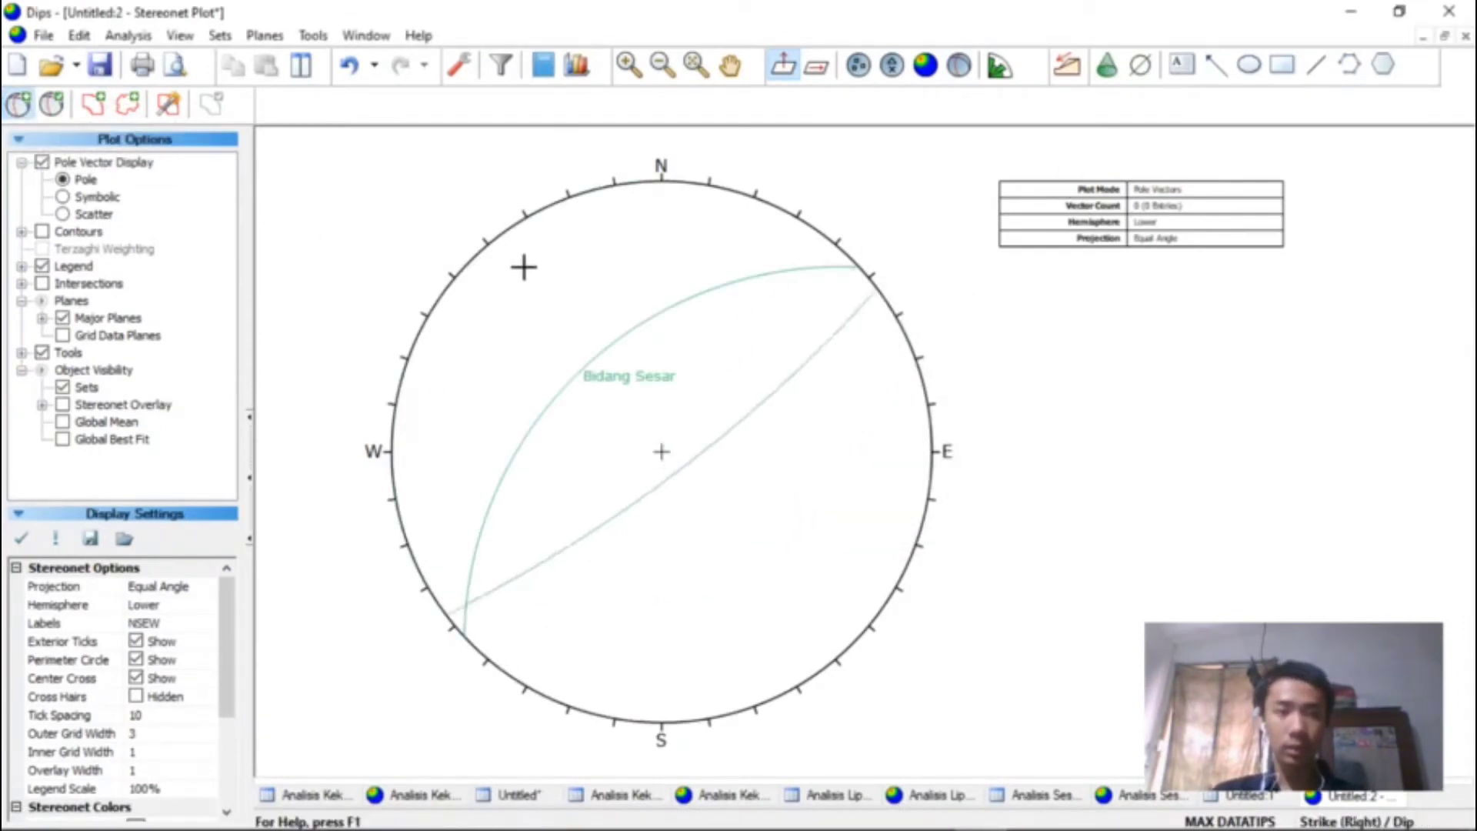
click(785, 508)
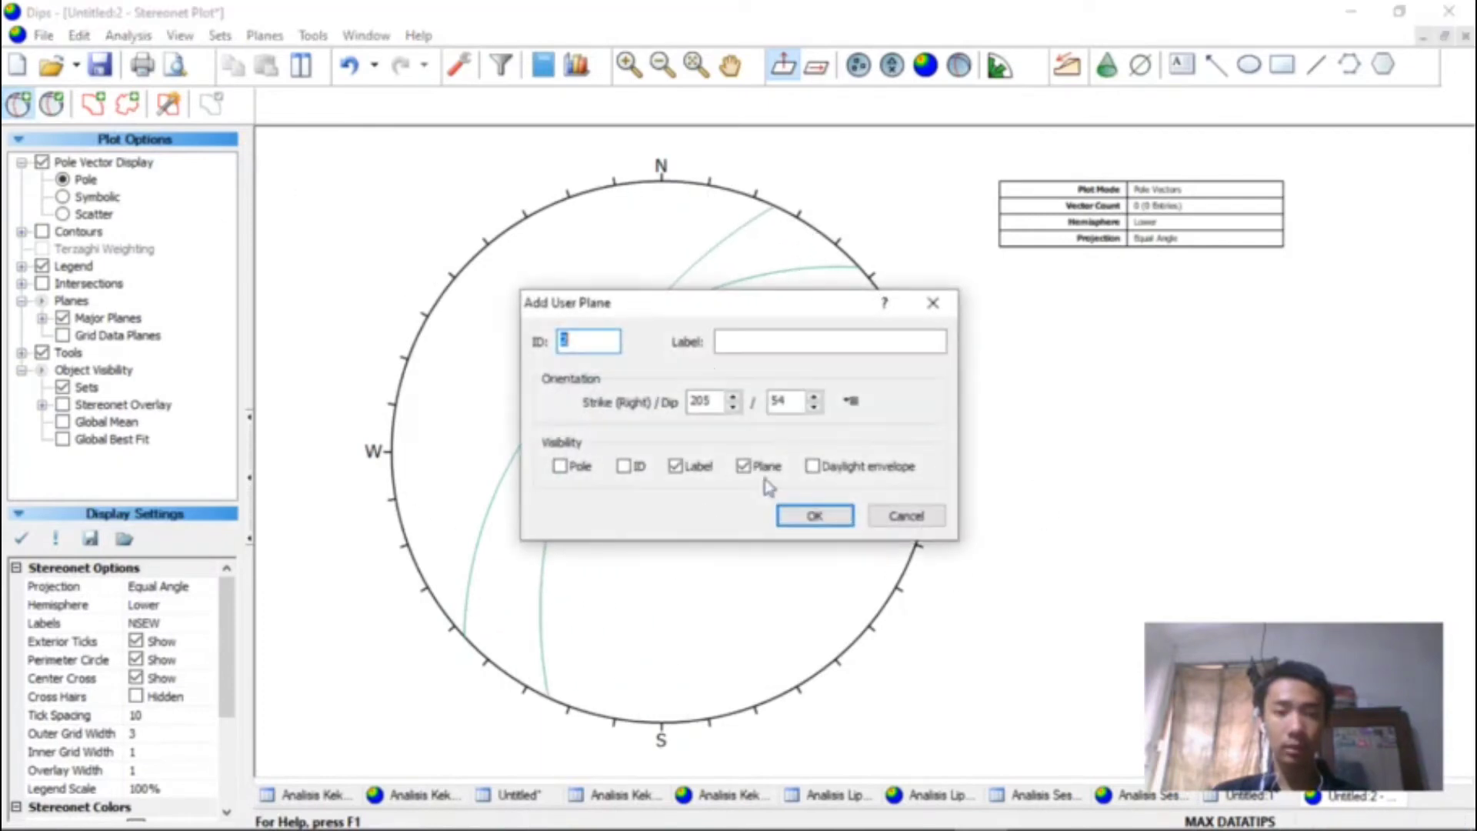
click(745, 346)
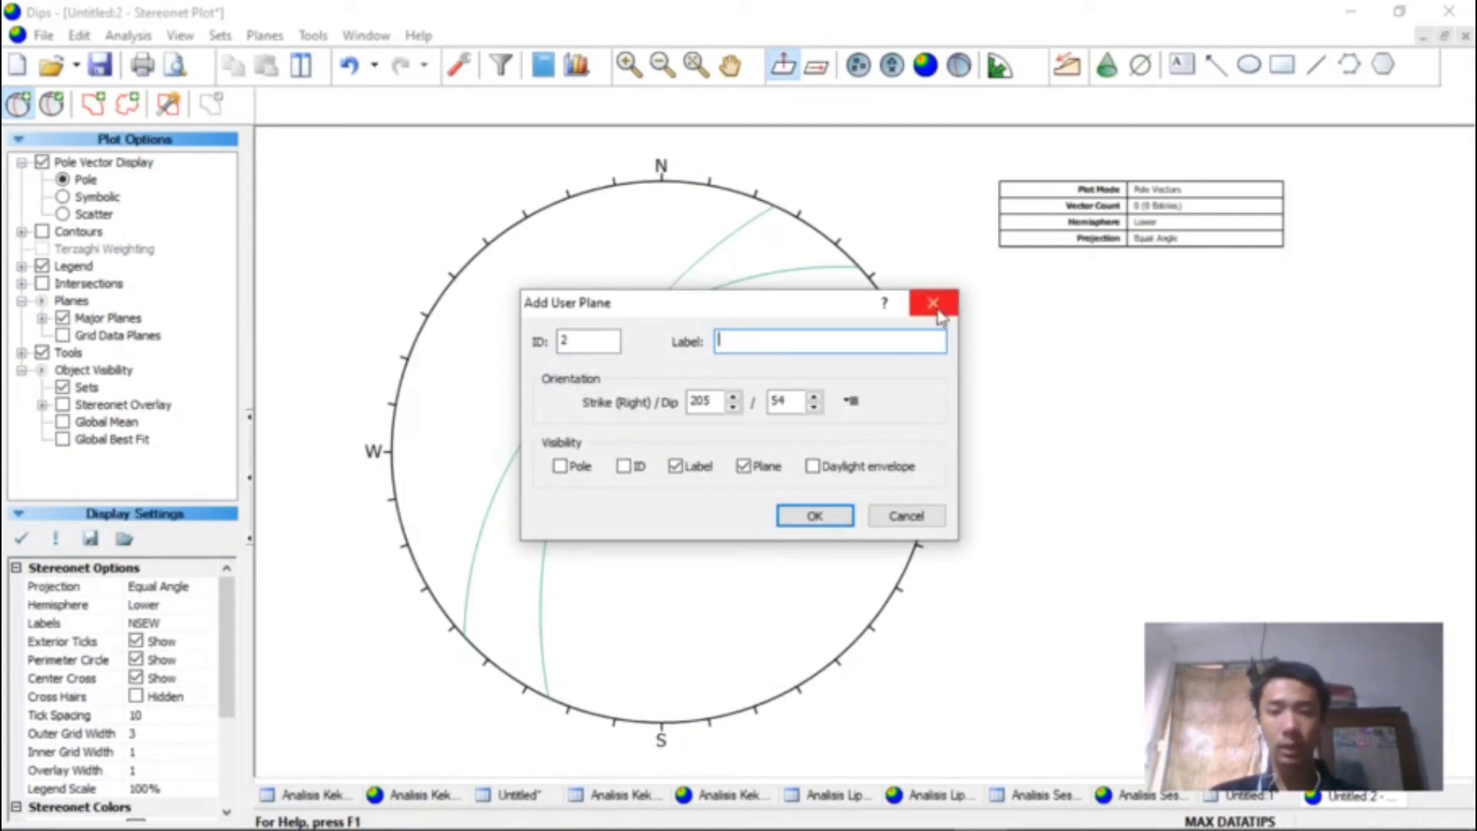
click(932, 302)
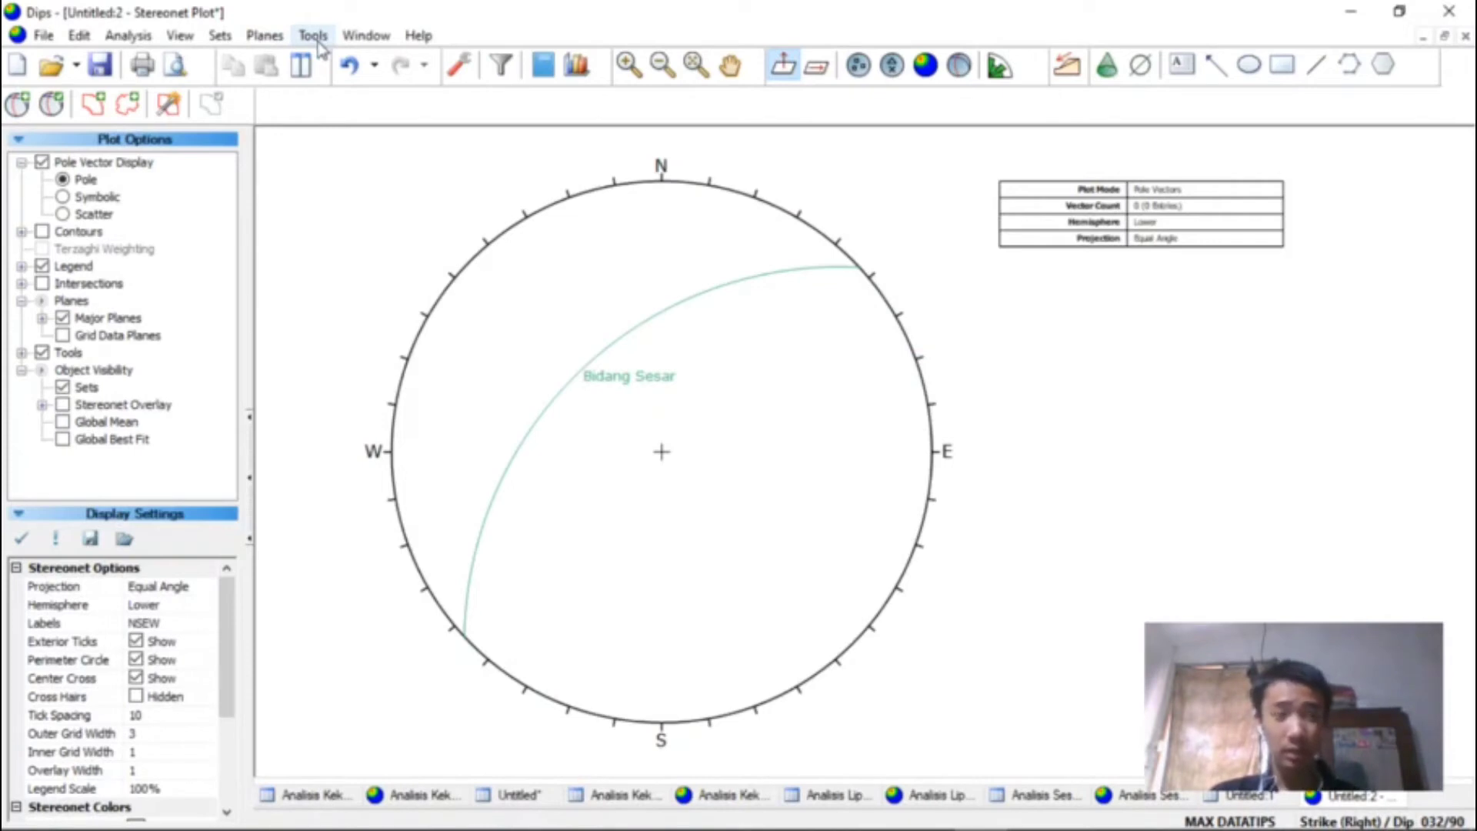
Add a trend line at 246 to the stereonet for the Gores garis, checking its value in the Excel data.
click(313, 35)
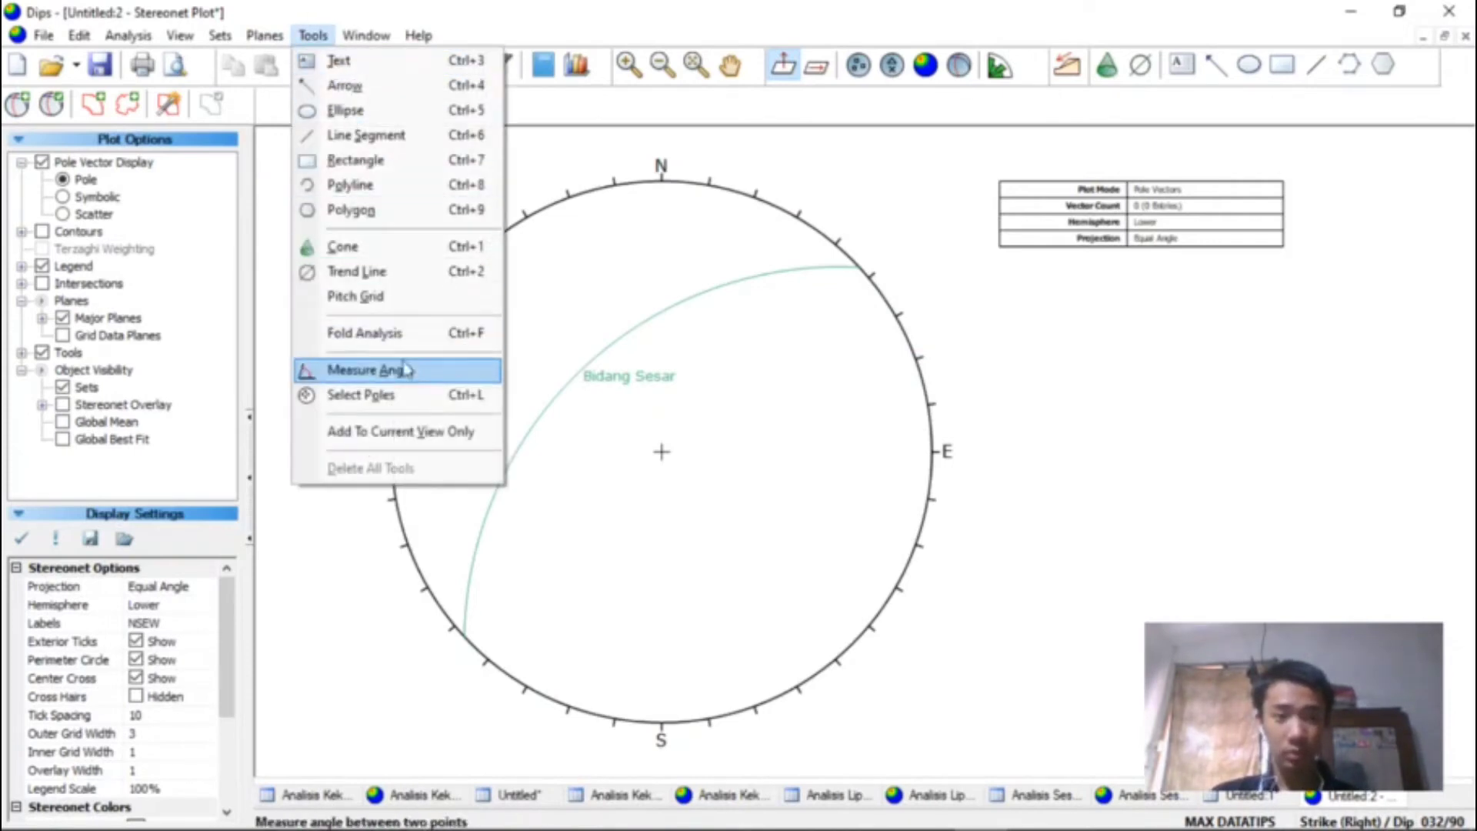
click(385, 274)
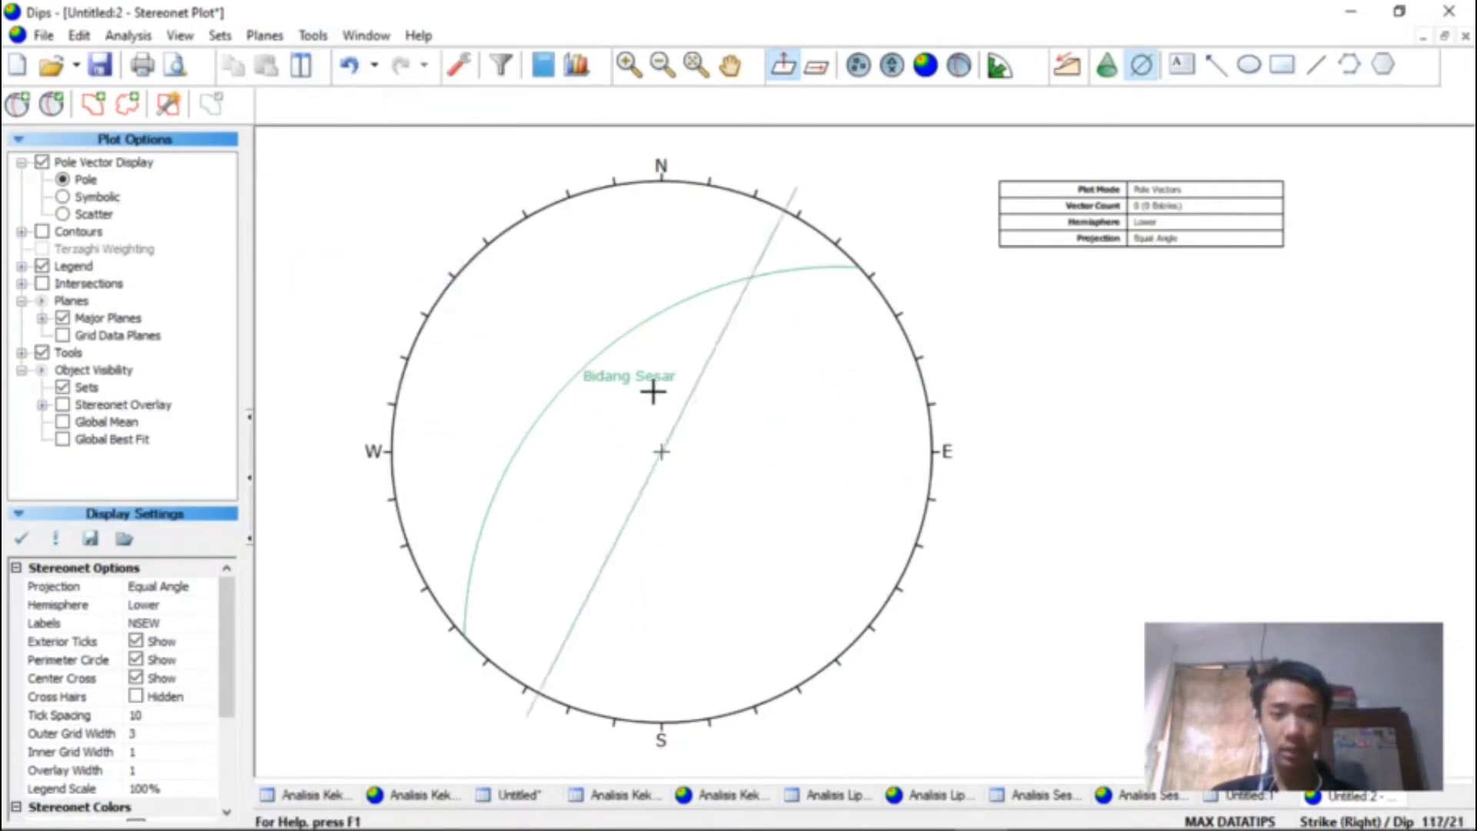
click(718, 454)
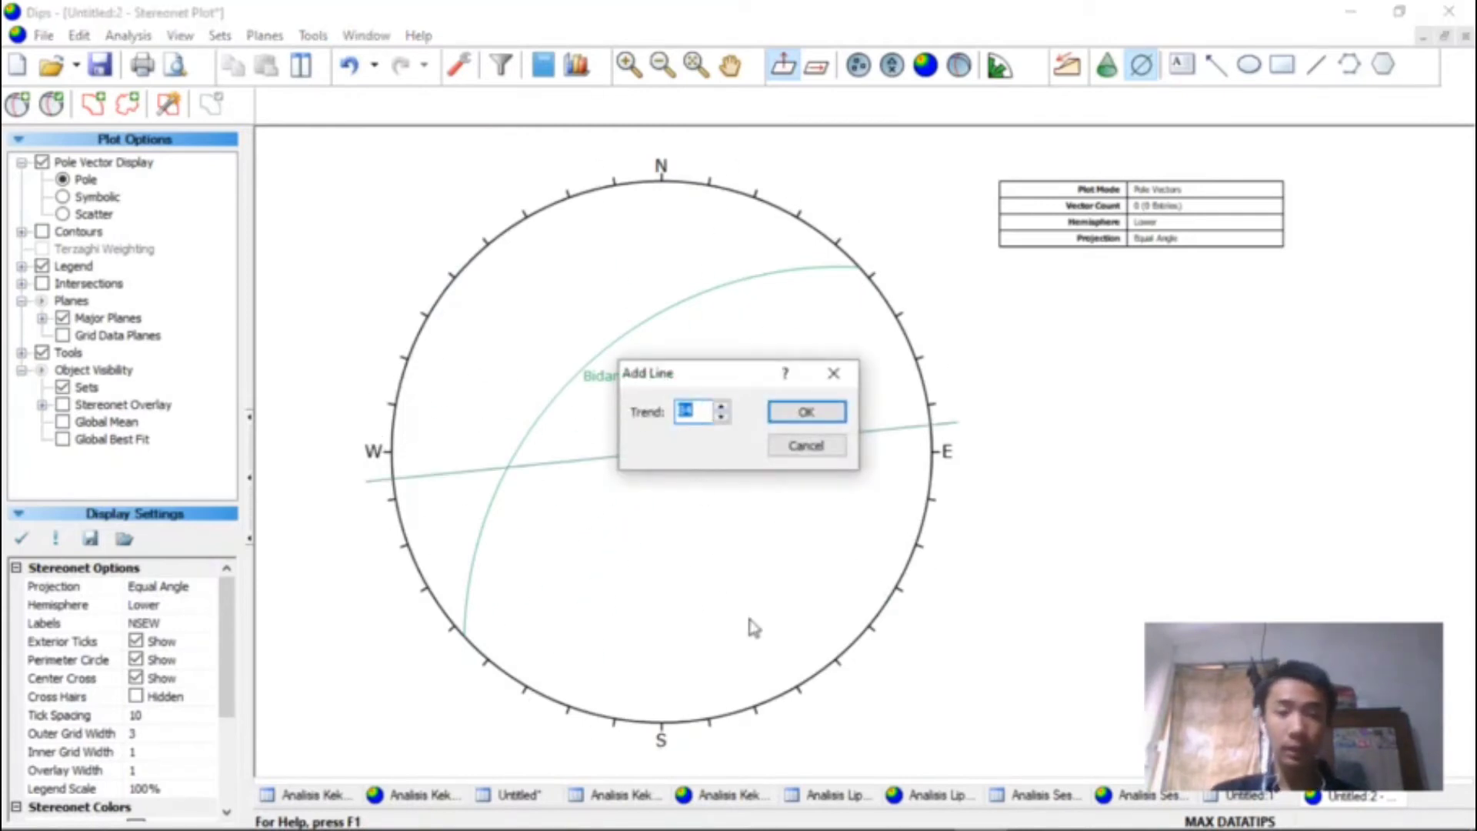
click(928, 812)
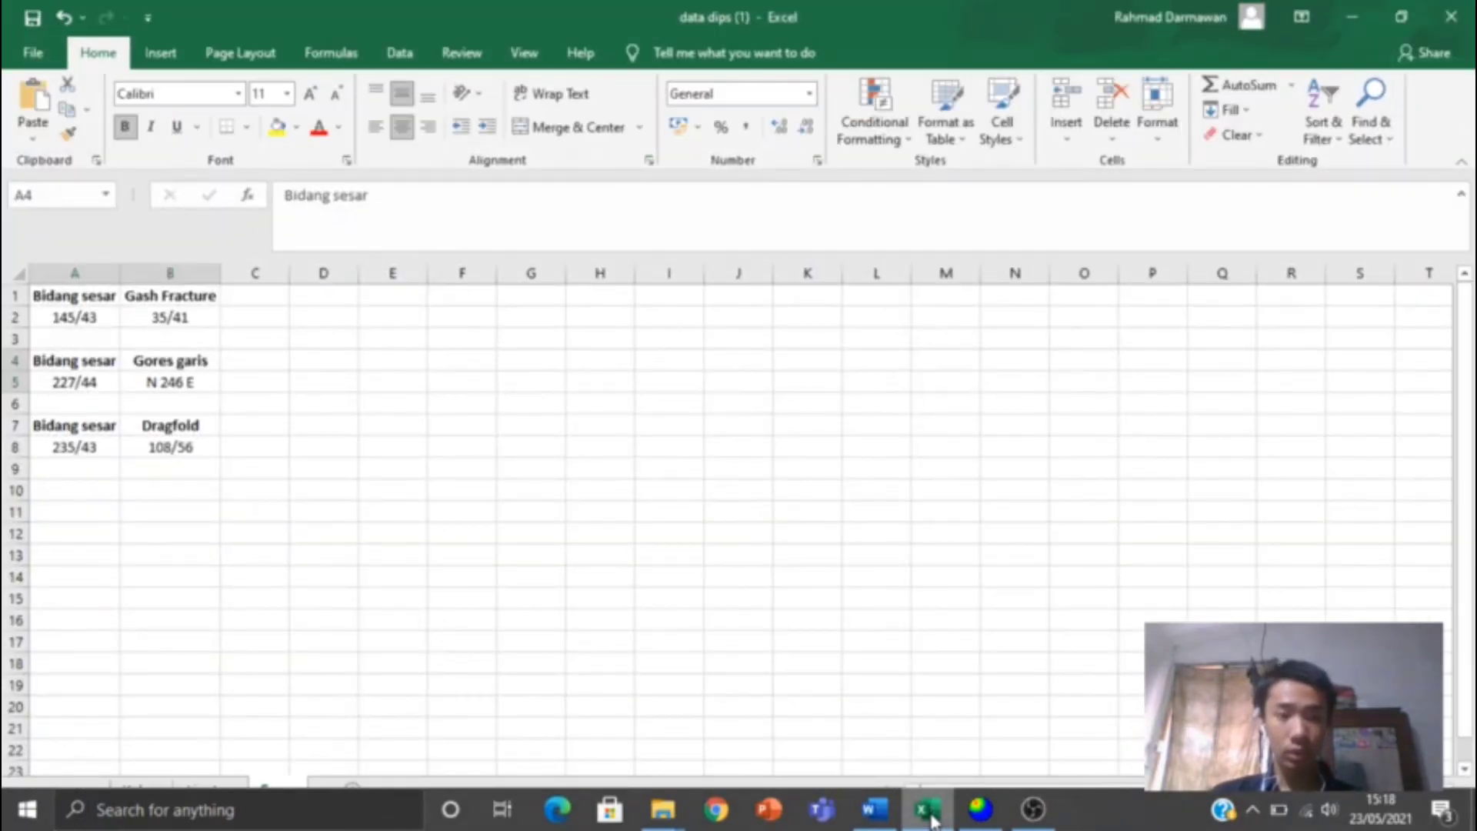
click(931, 818)
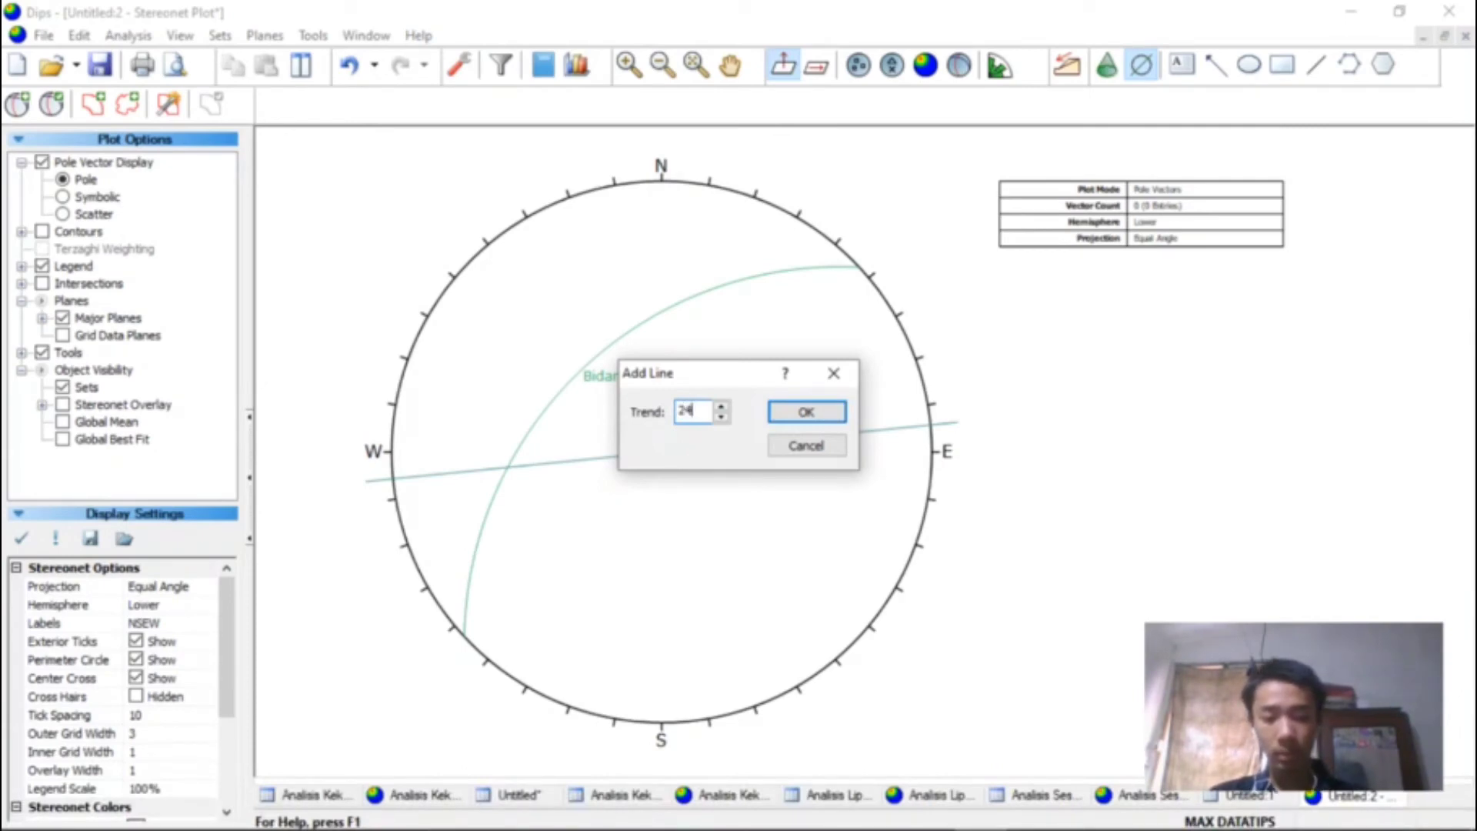
click(808, 416)
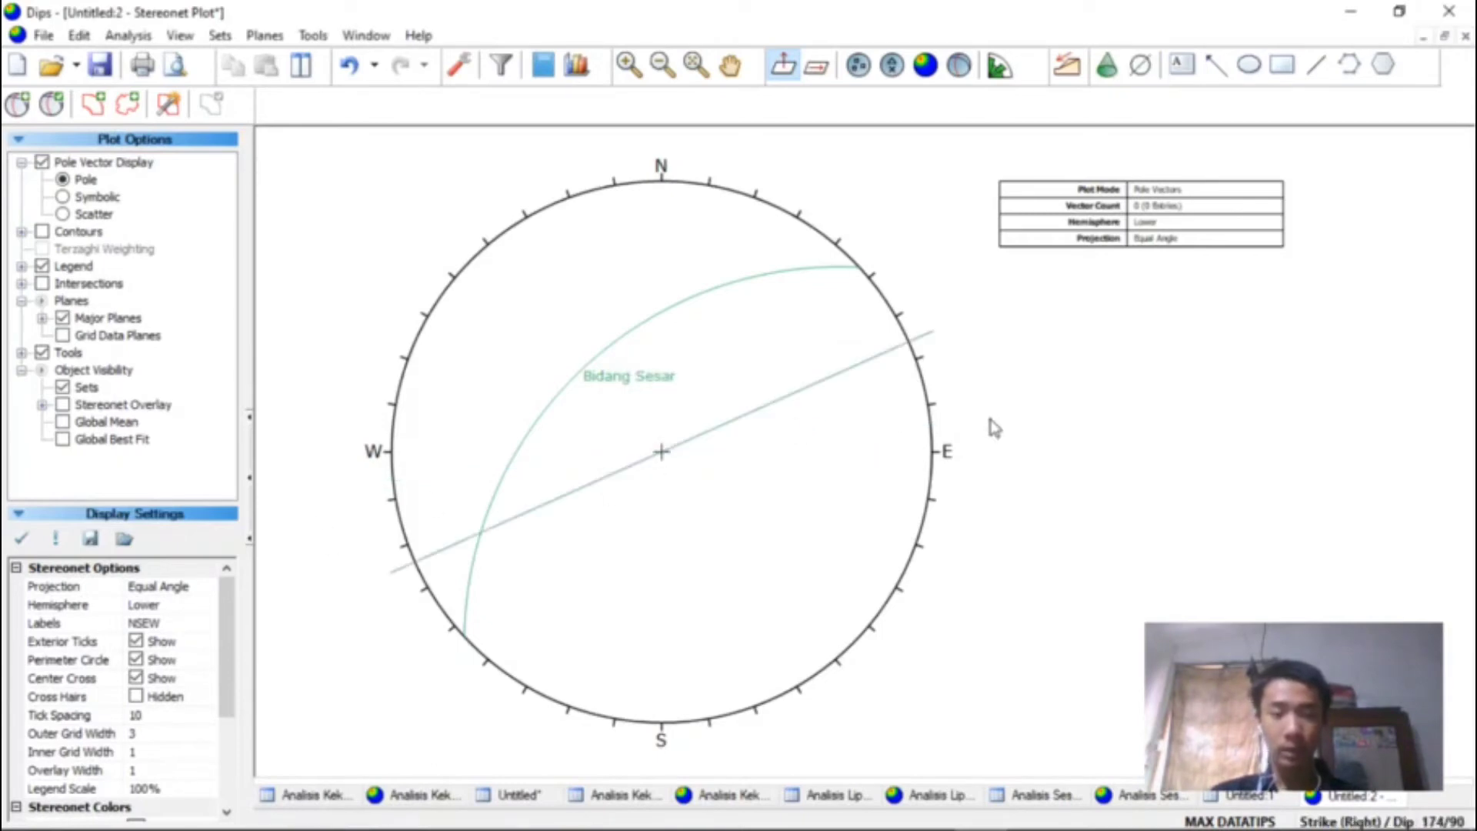
mouse_move(776, 408)
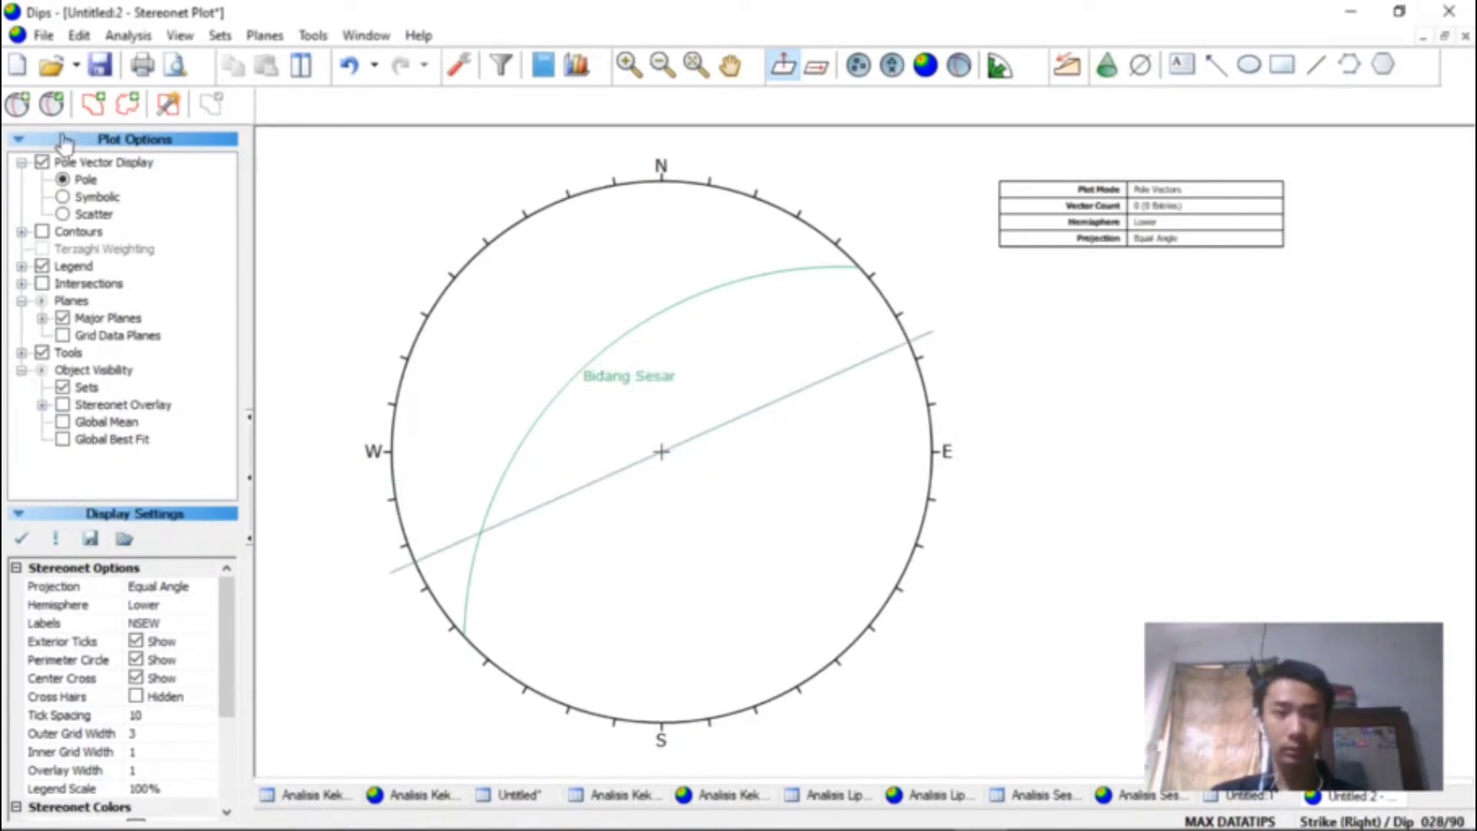
click(52, 104)
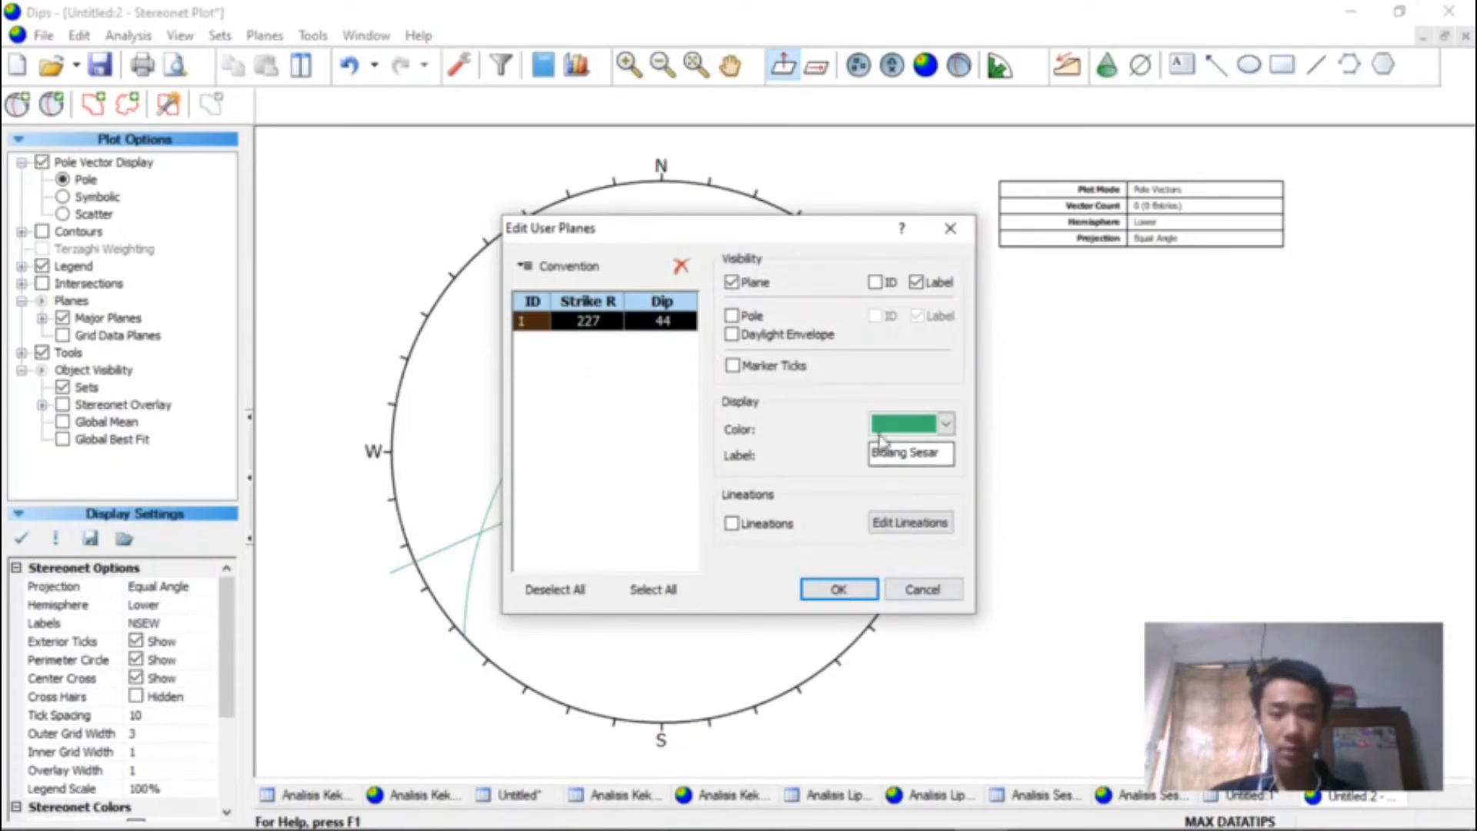
click(952, 229)
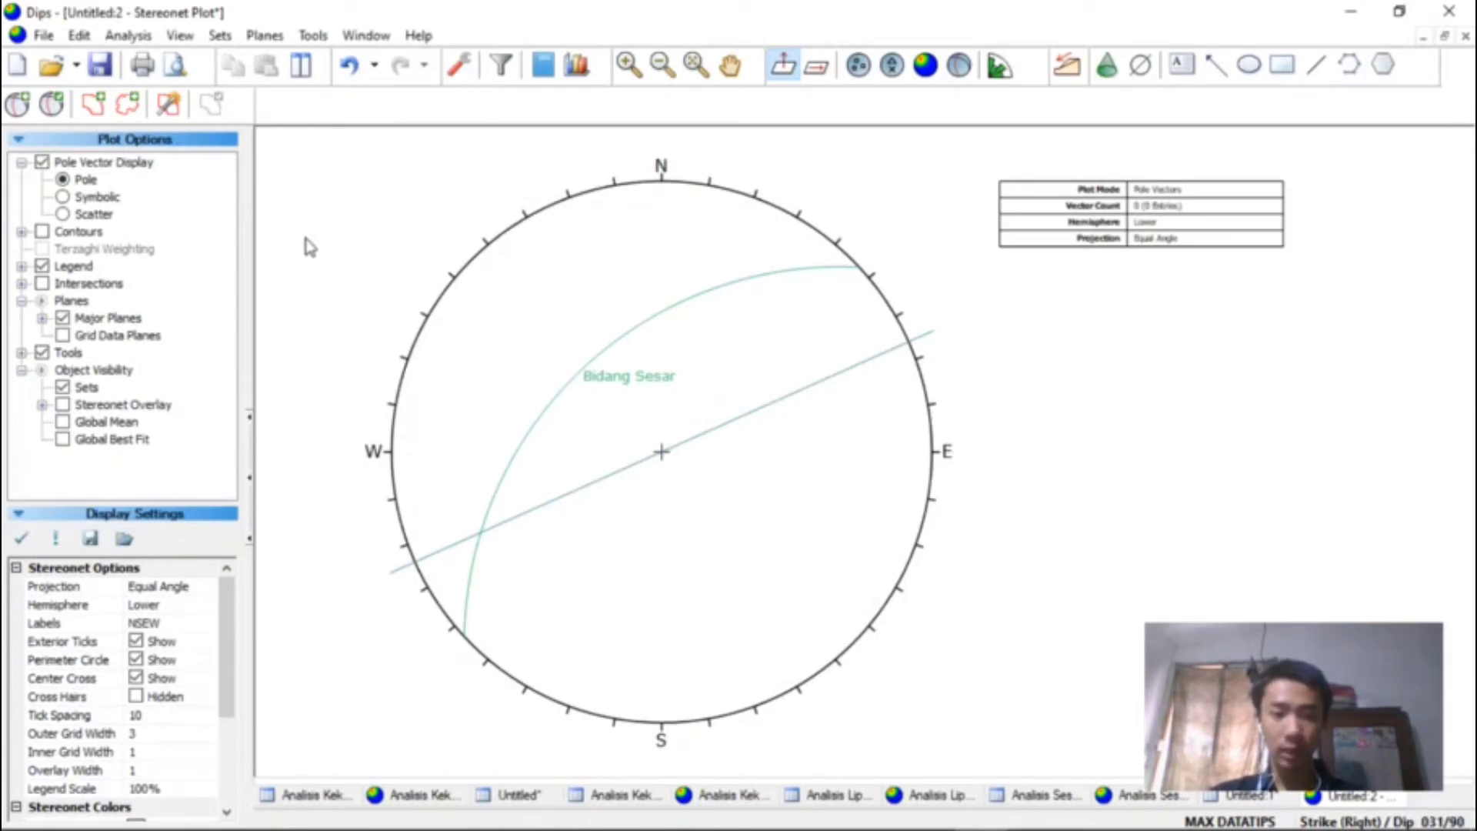
click(53, 105)
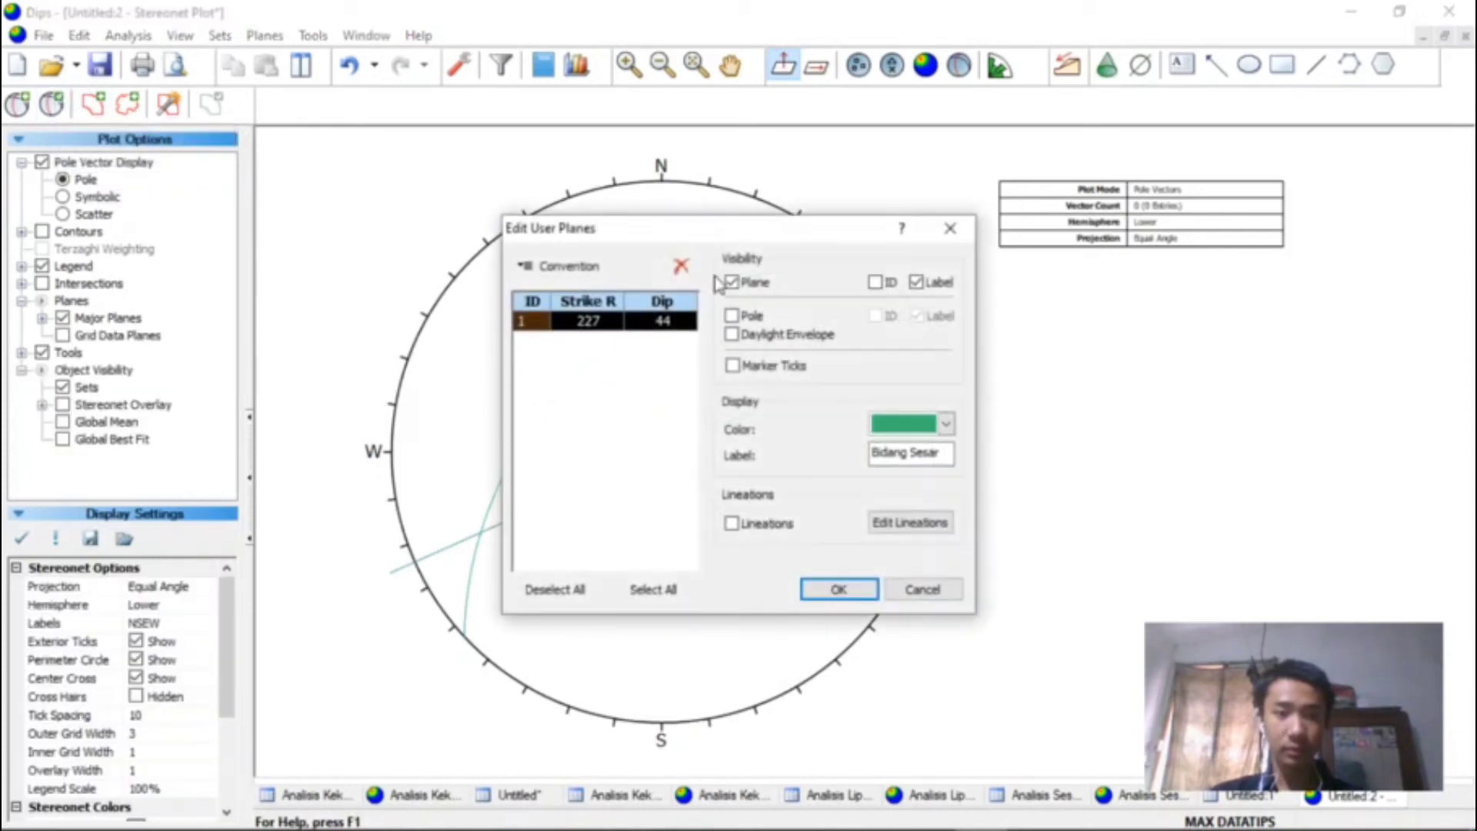
click(948, 229)
Add a user plane labelled "Gridlle Plane" at 336/73, with its pole picked where the trend line crosses the Bidang Sesar plane.
click(17, 104)
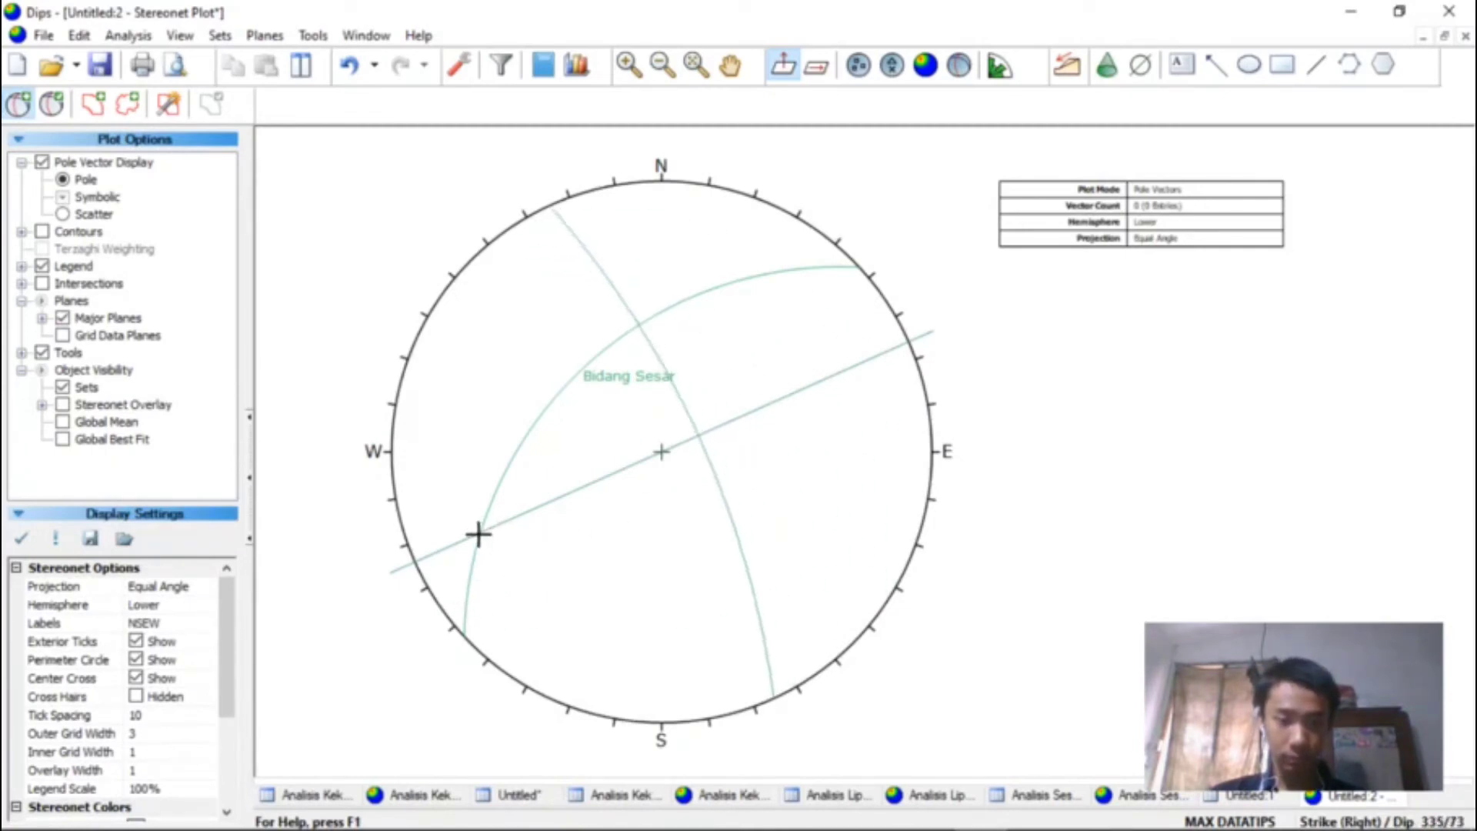
click(478, 533)
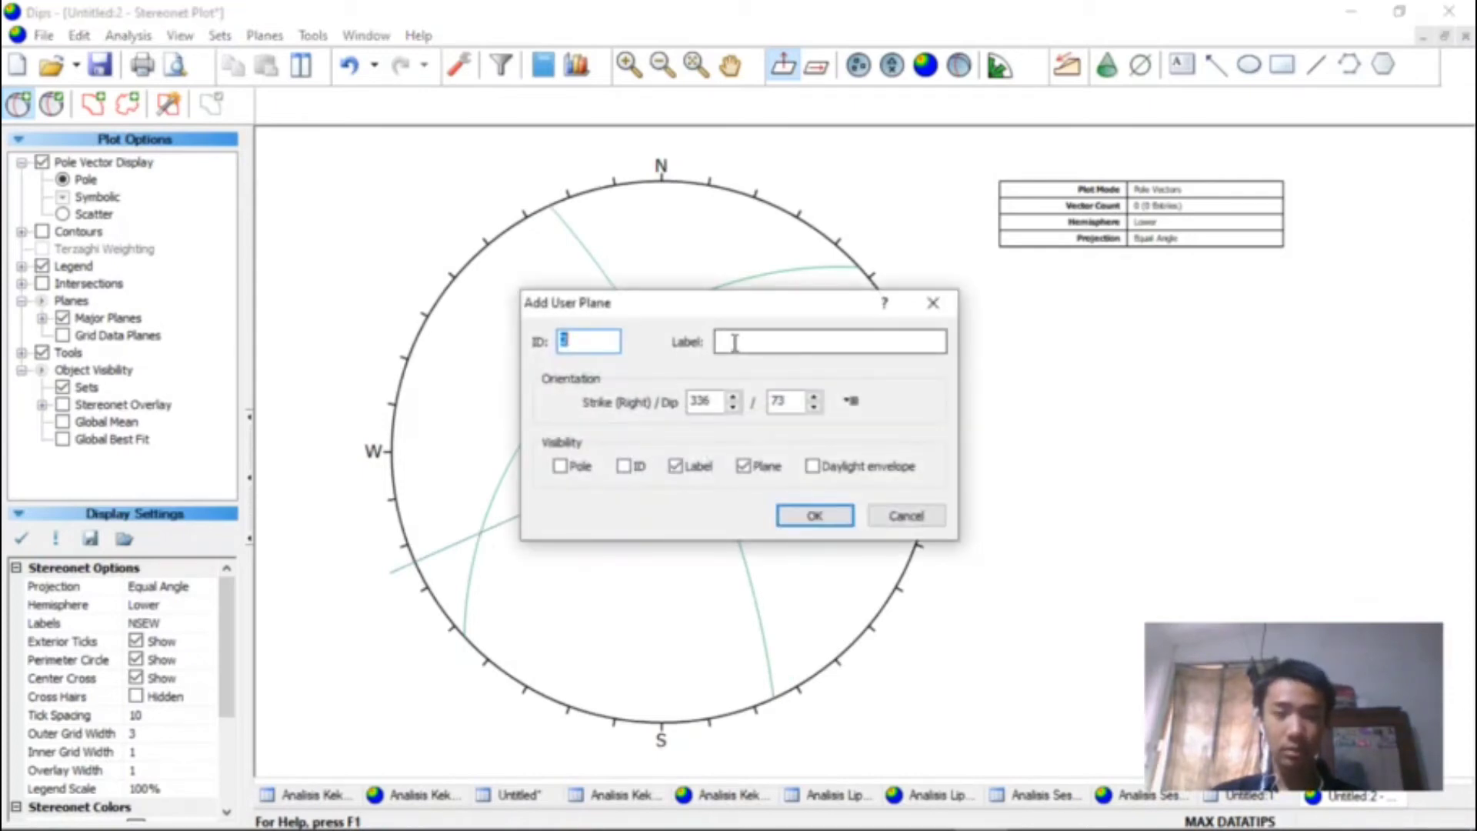
drag(705, 311, 939, 265)
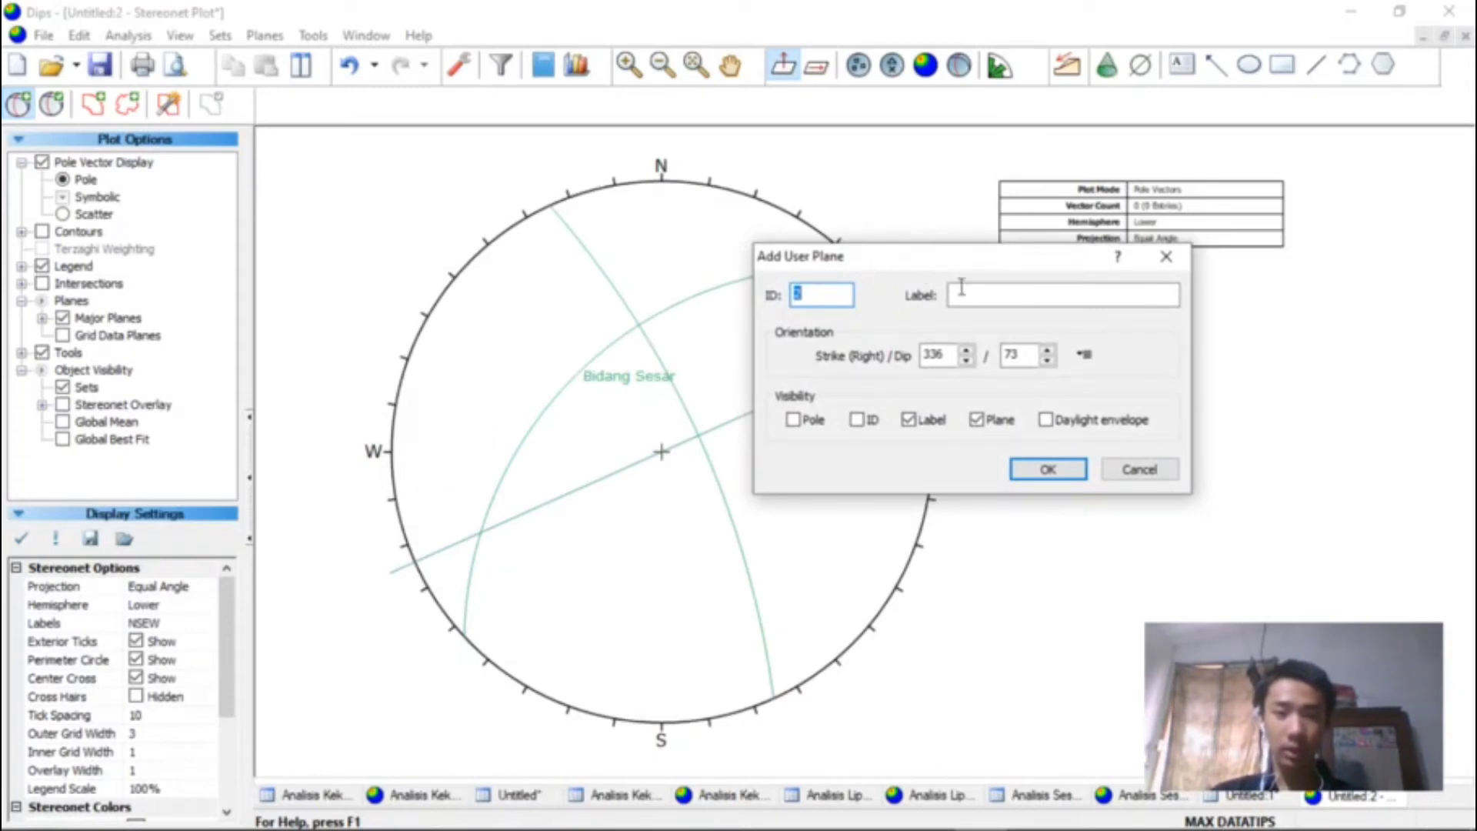
click(975, 293)
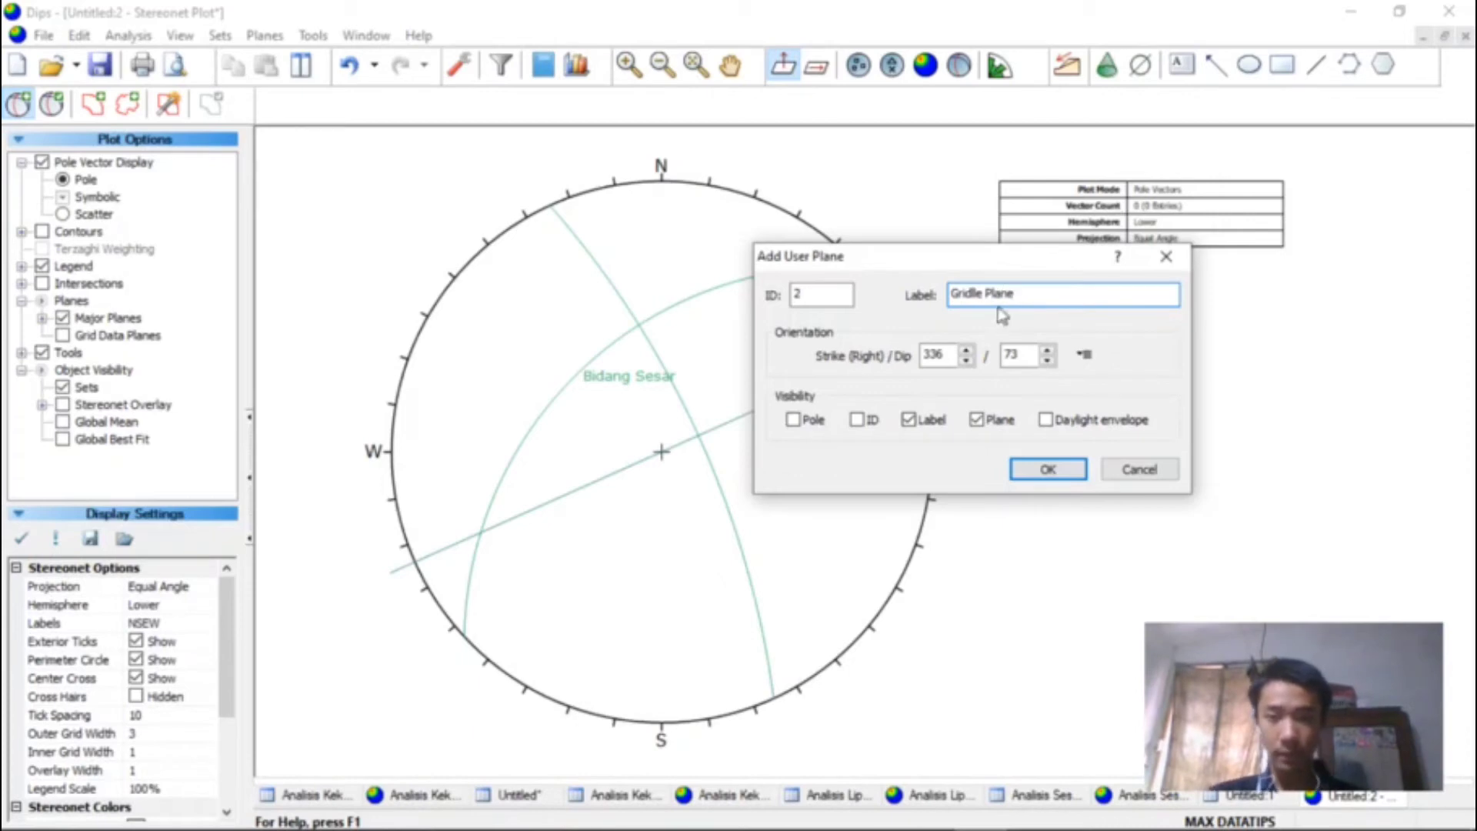
click(1046, 469)
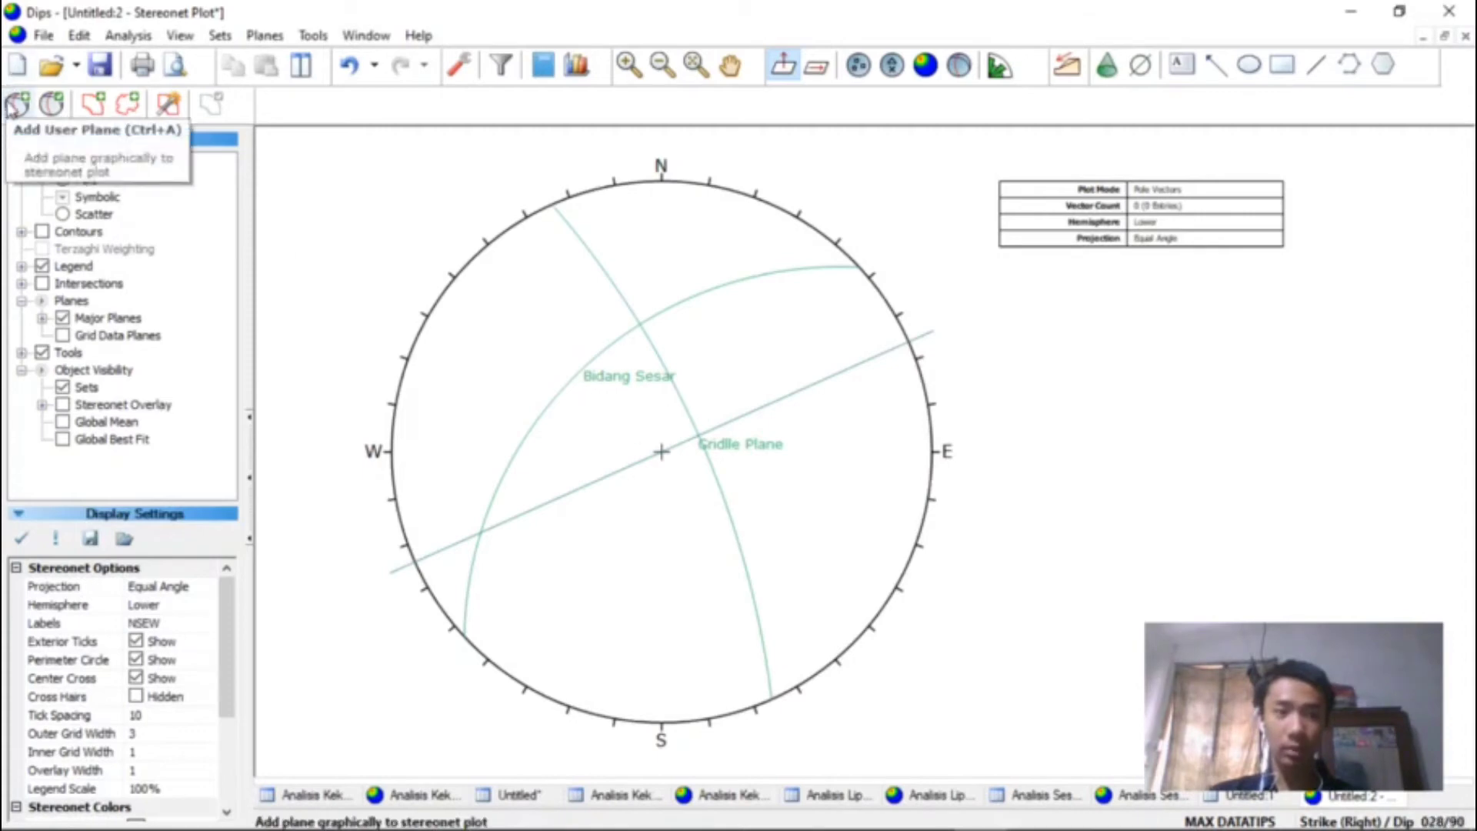
Add a "Sigma 2" pole at 80/51 where the Gridlle Plane crosses the Bidang Sesar plane, with its pole shown and plane hidden.
scroll(637, 350, up, 5)
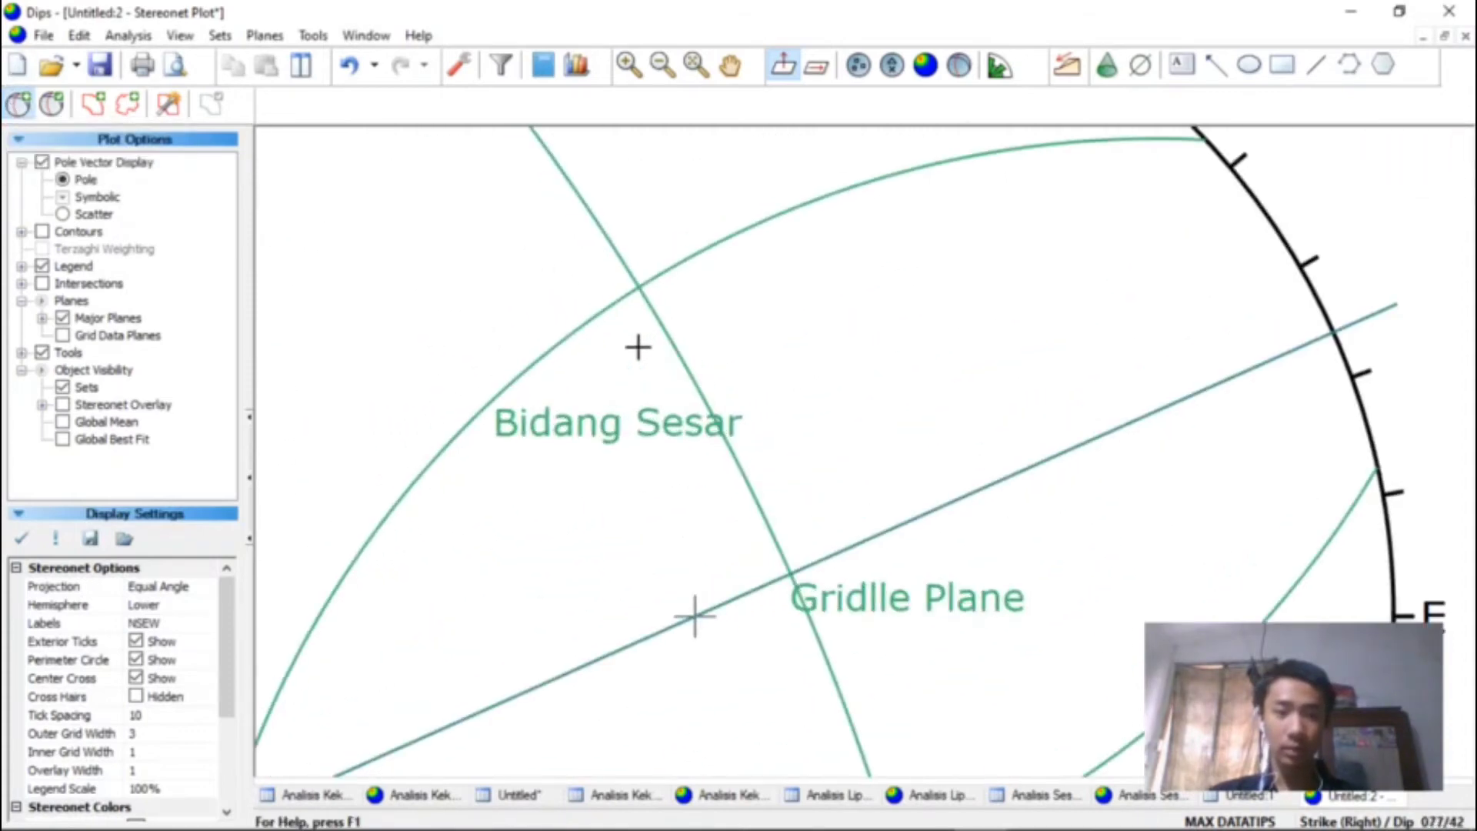
scroll(637, 348, up, 2)
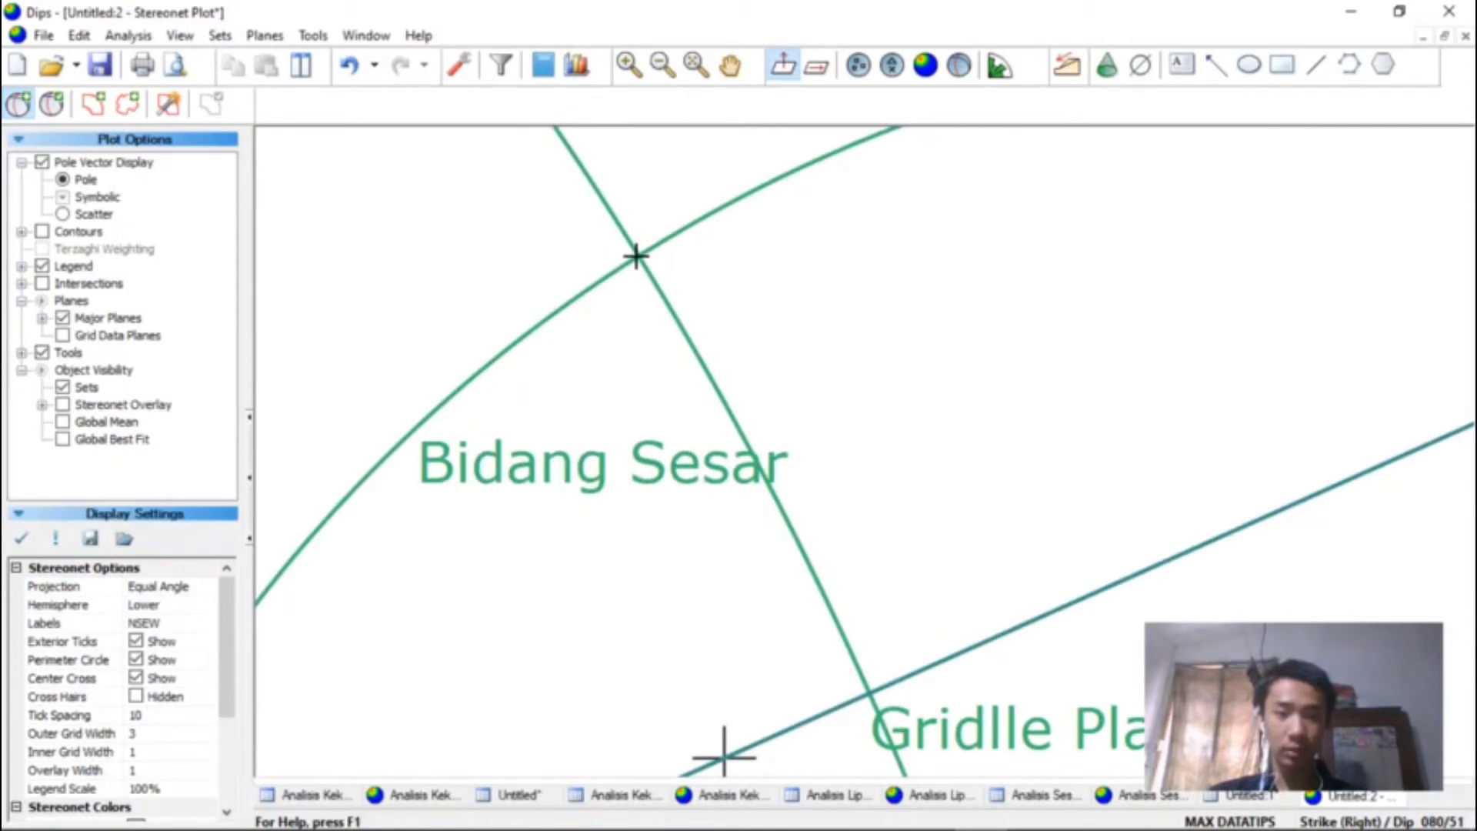
click(636, 257)
click(737, 339)
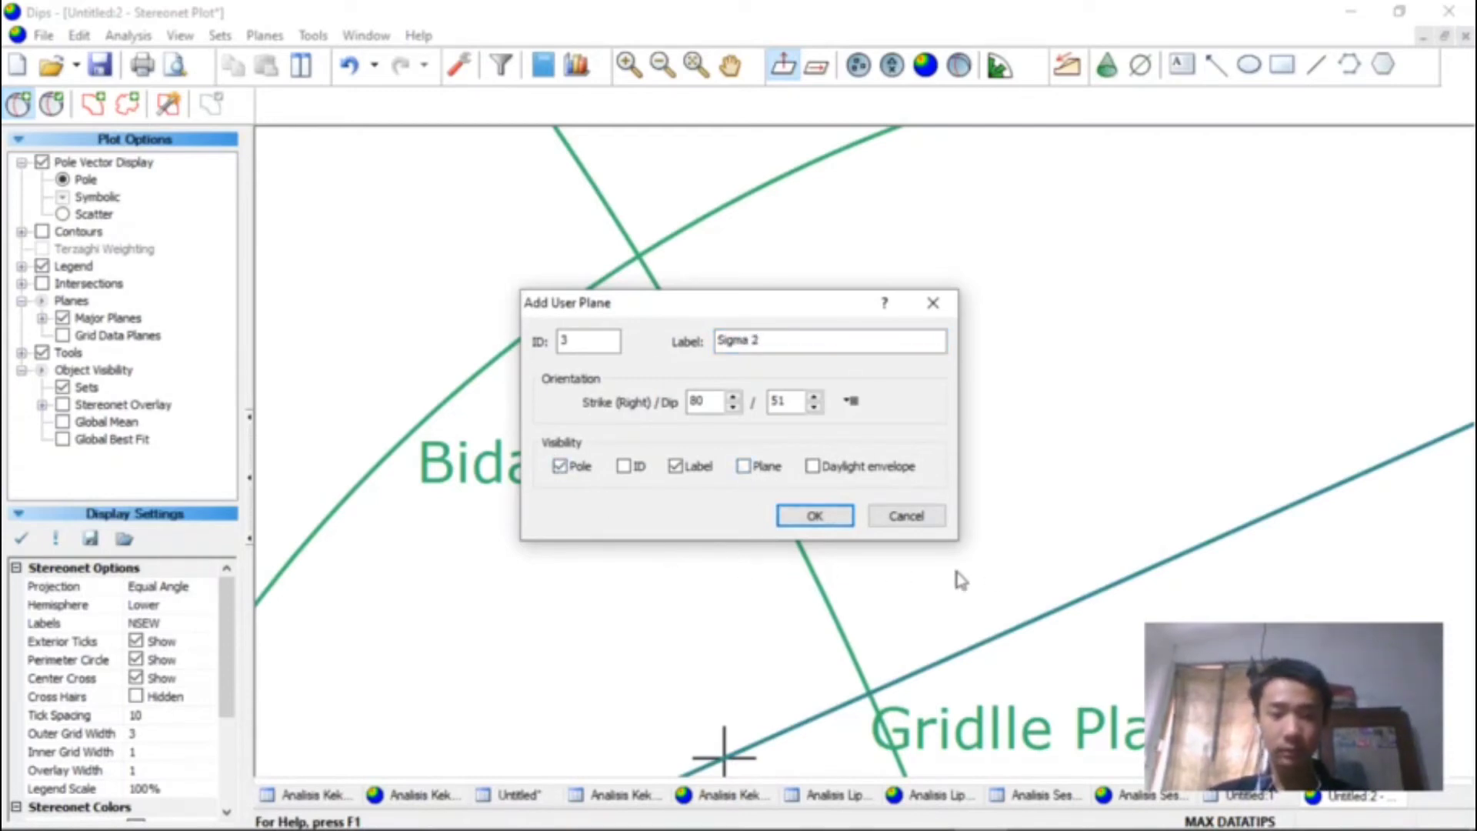
click(813, 516)
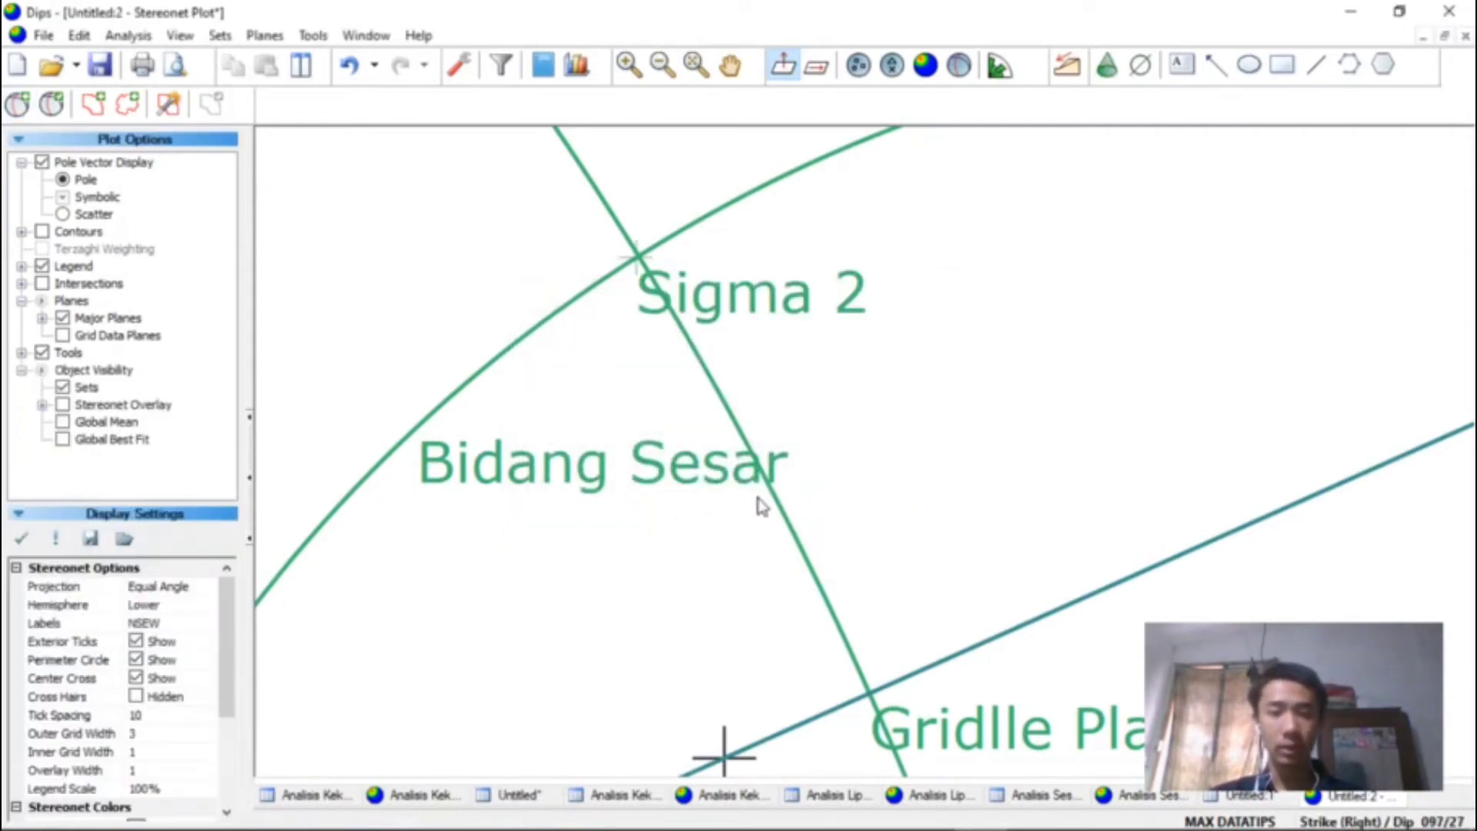
Add a user plane labelled "Gridlle Plane 2" at 80/51, picked at the Sigma 2 pole, with its plane shown and pole hidden.
scroll(755, 501, down, 2)
scroll(758, 504, down, 2)
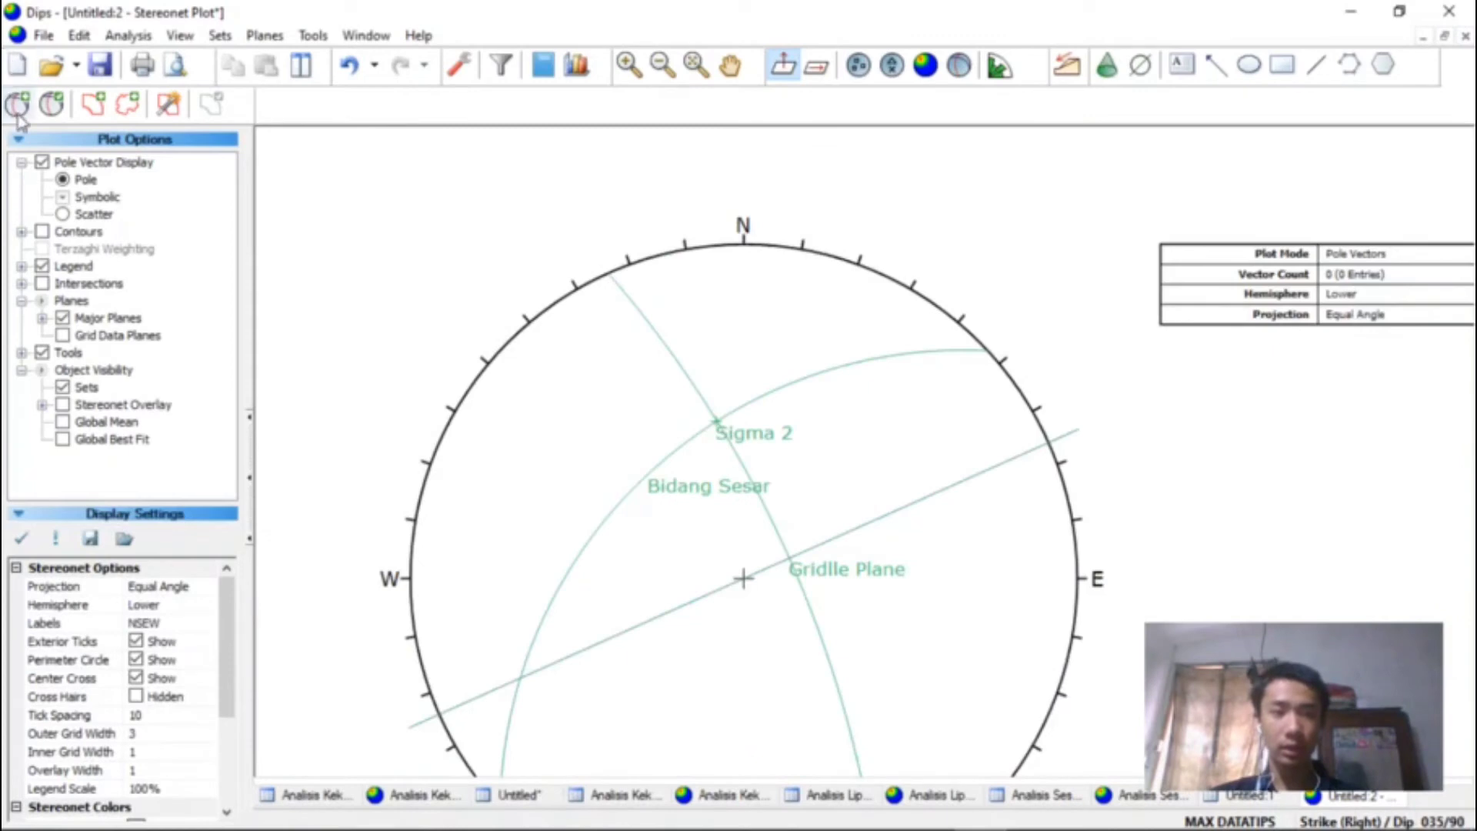
click(730, 64)
drag(805, 483, 916, 383)
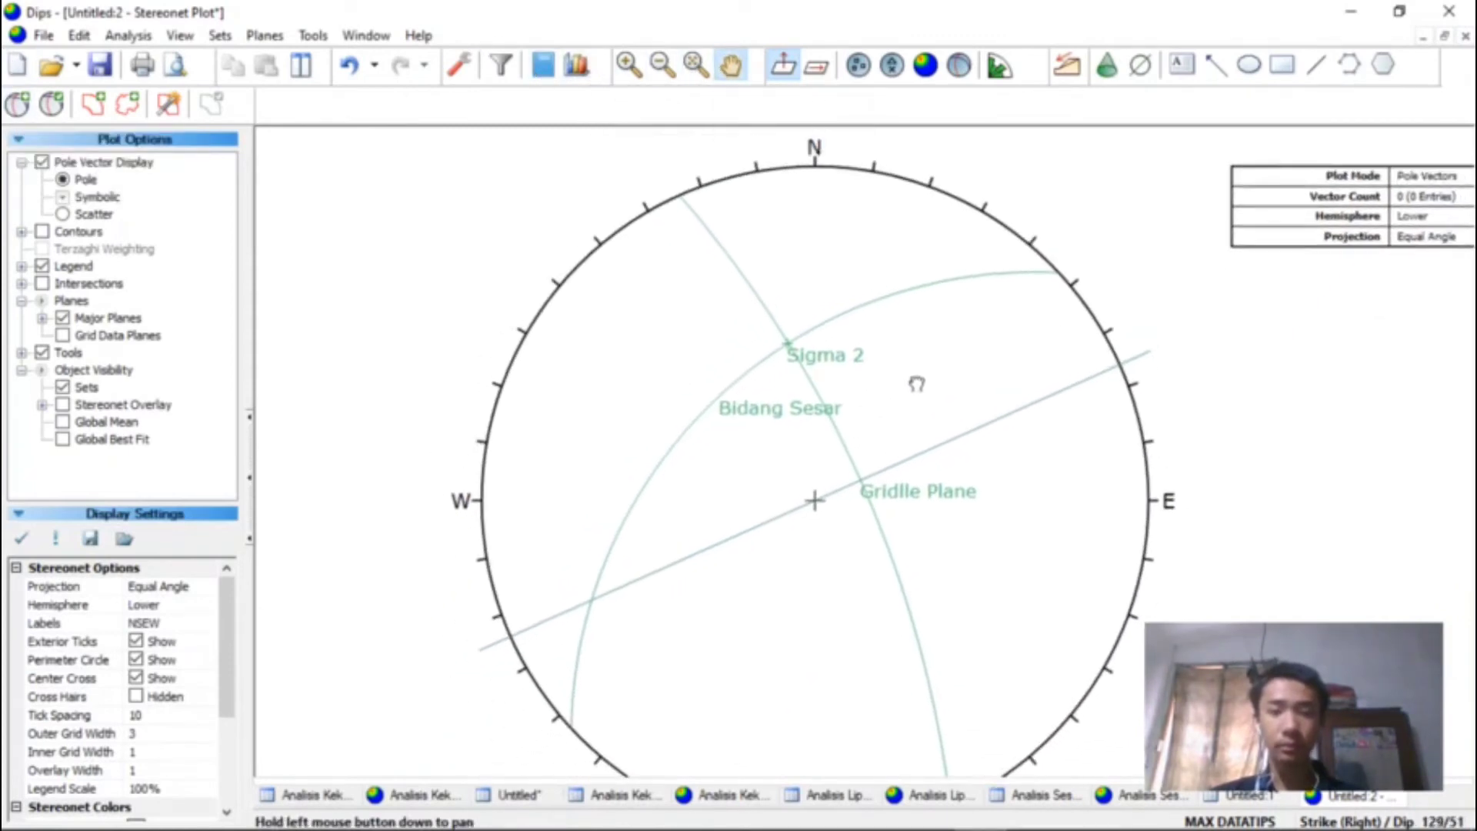
click(17, 103)
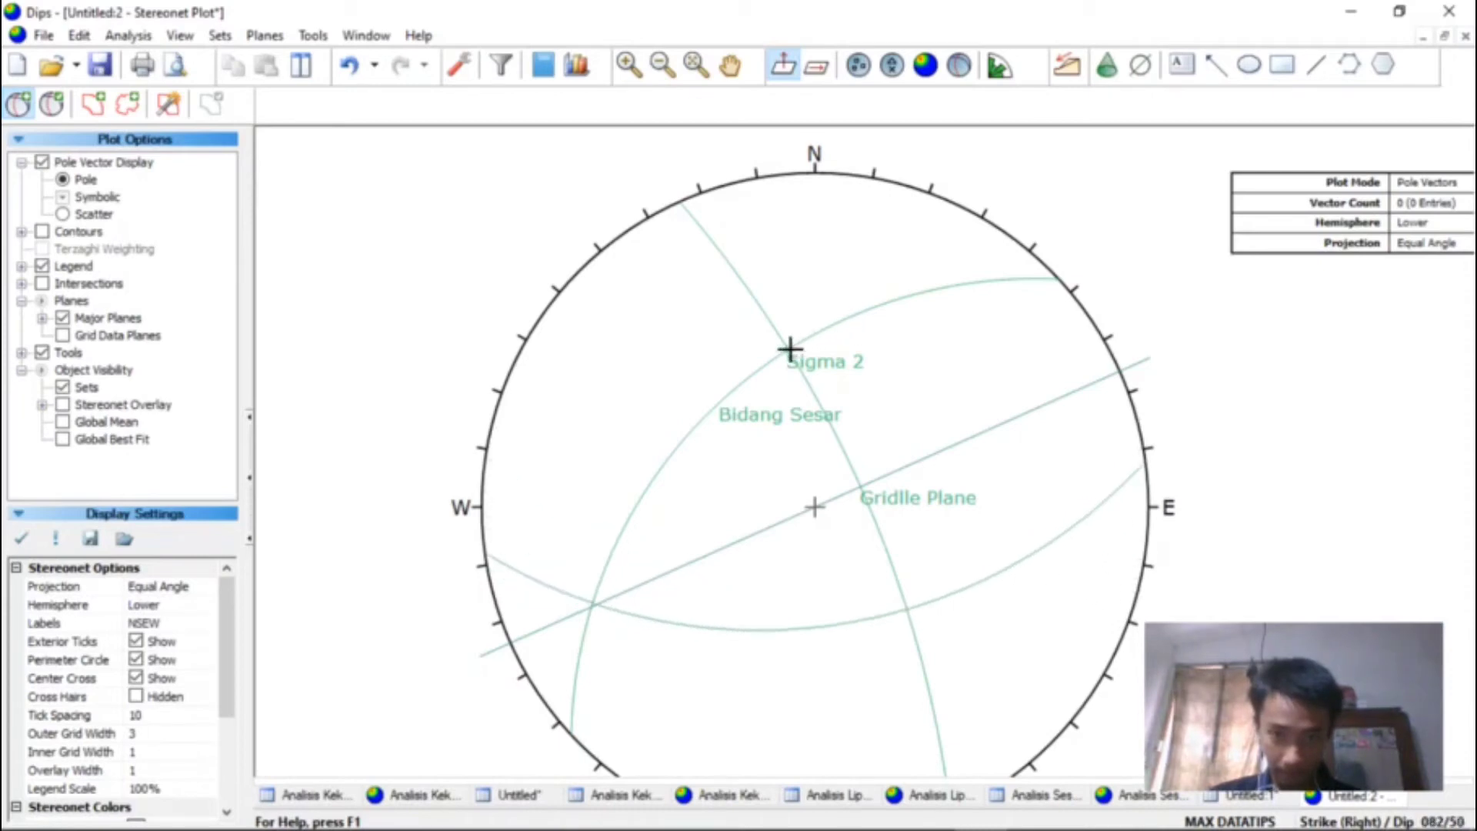
scroll(785, 352, up, 4)
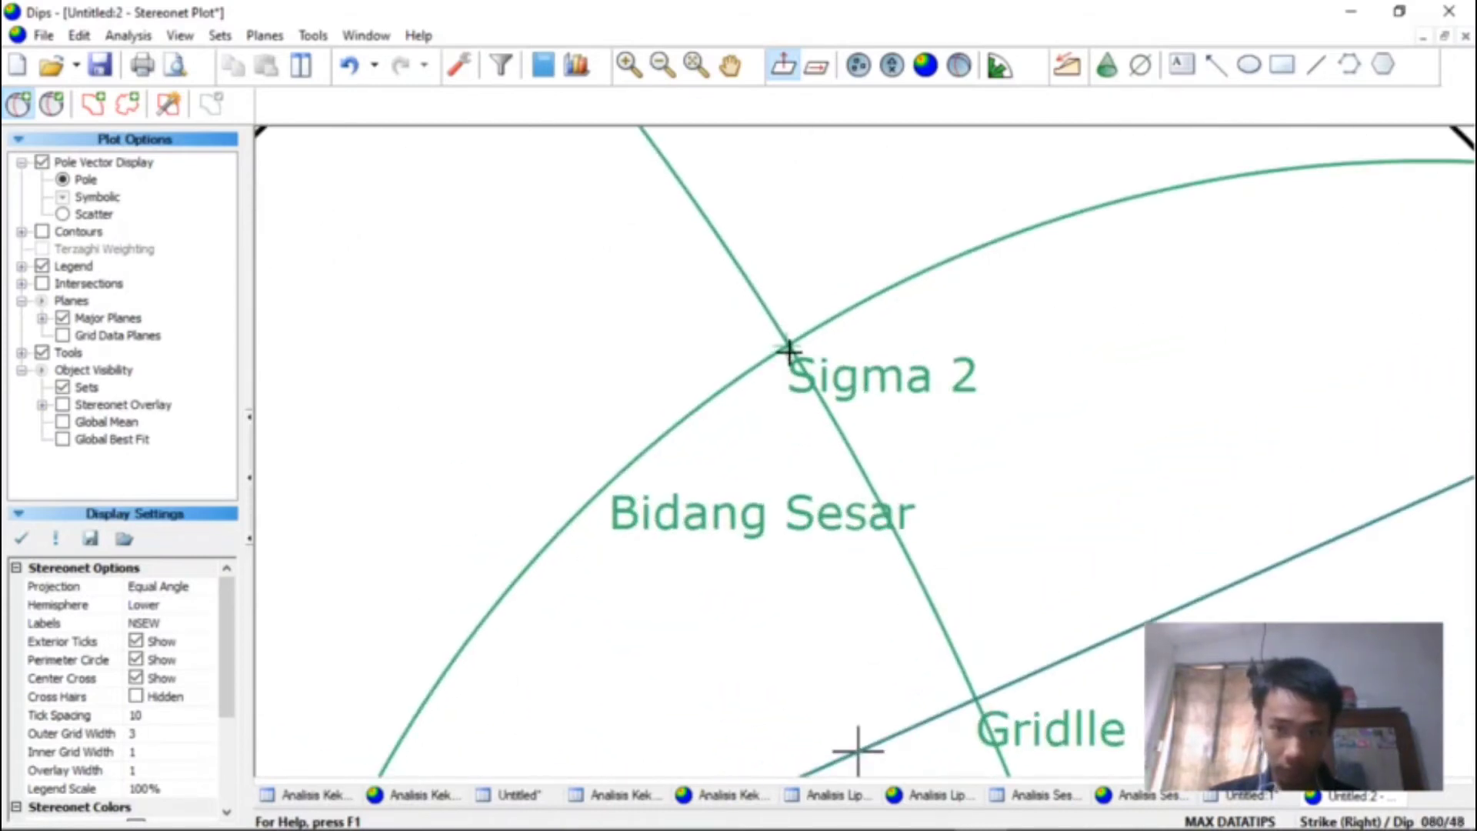
click(786, 346)
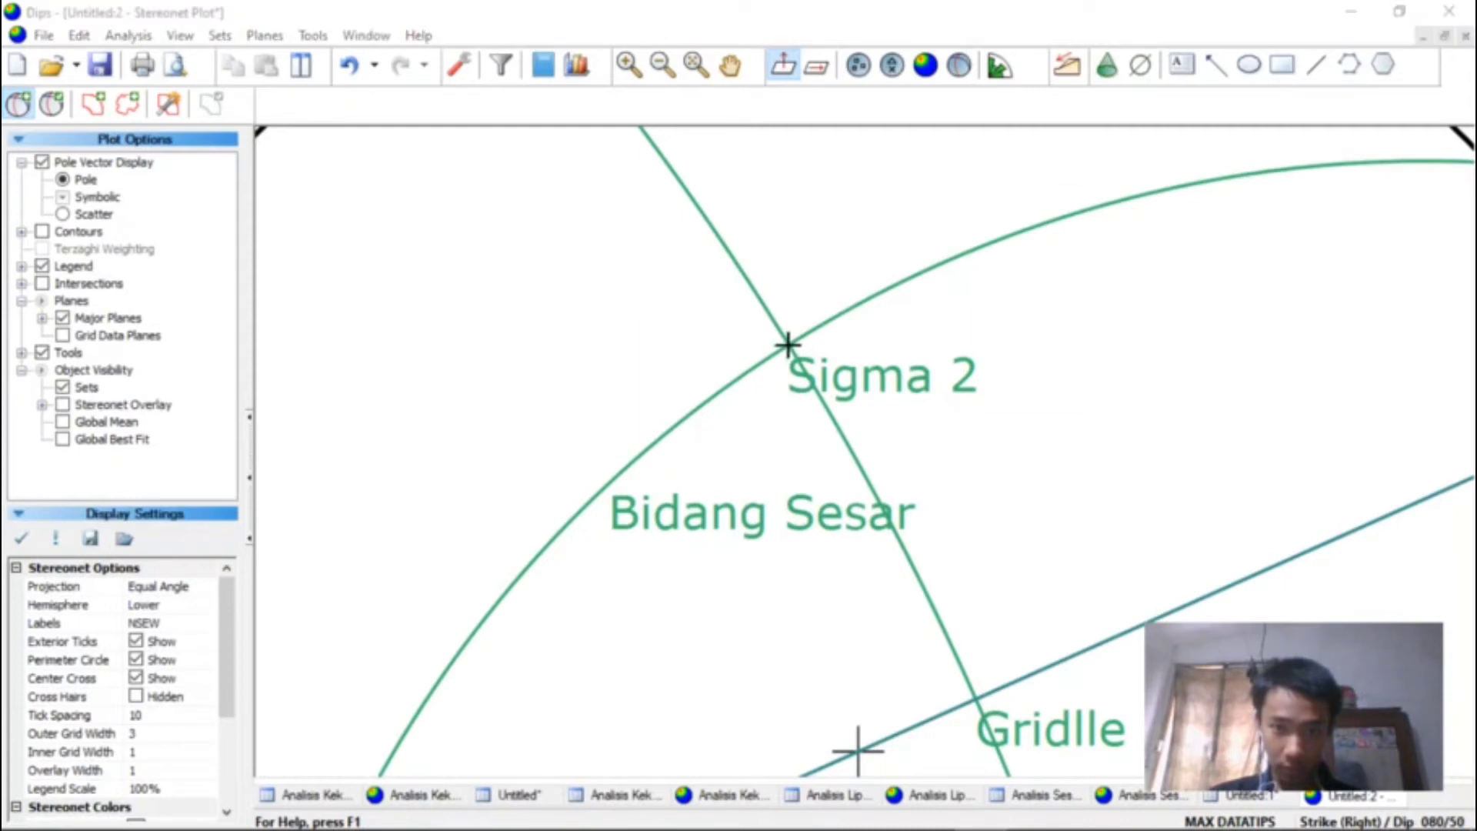
click(740, 343)
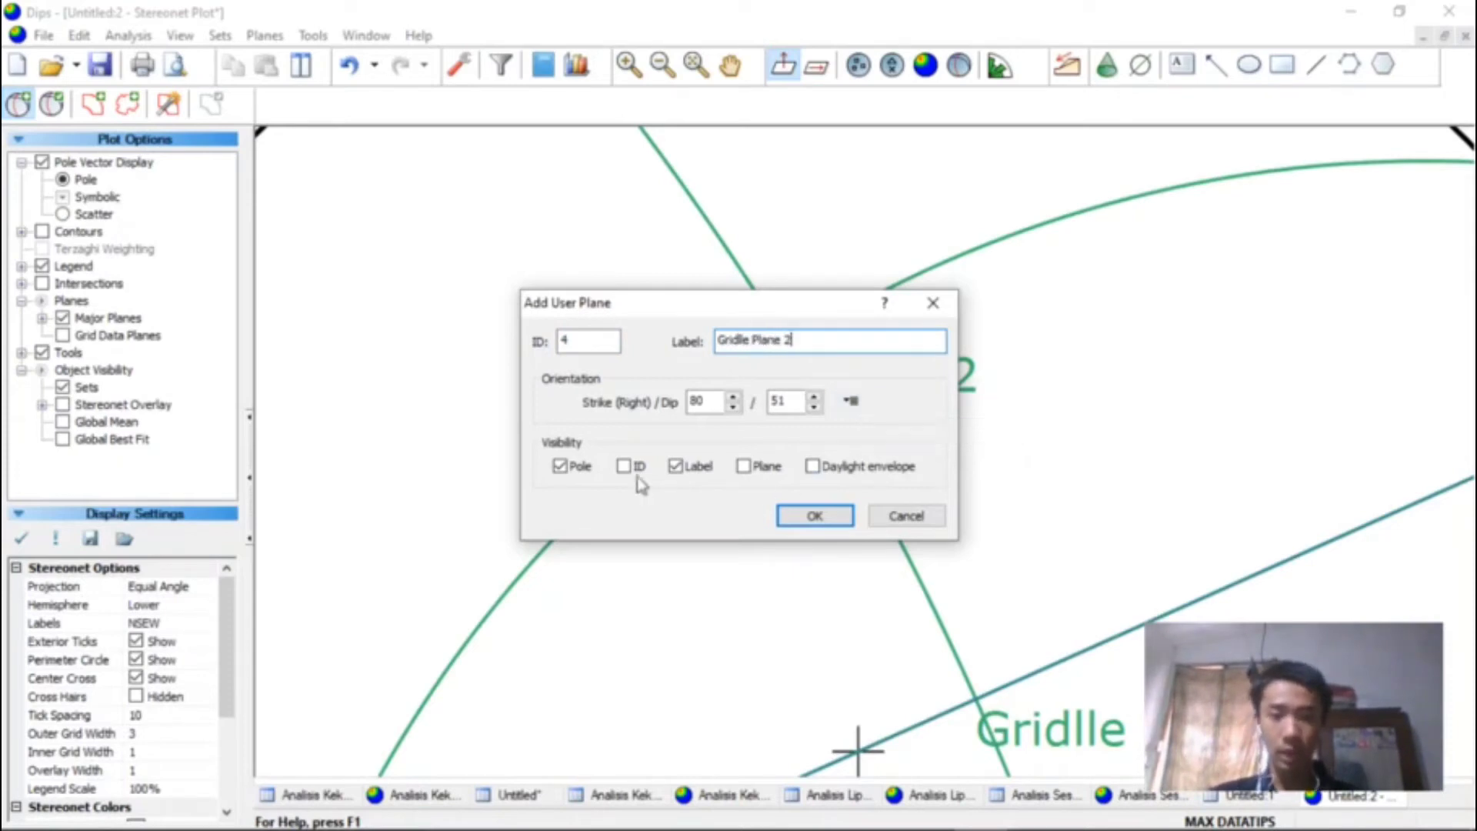
click(568, 469)
click(744, 467)
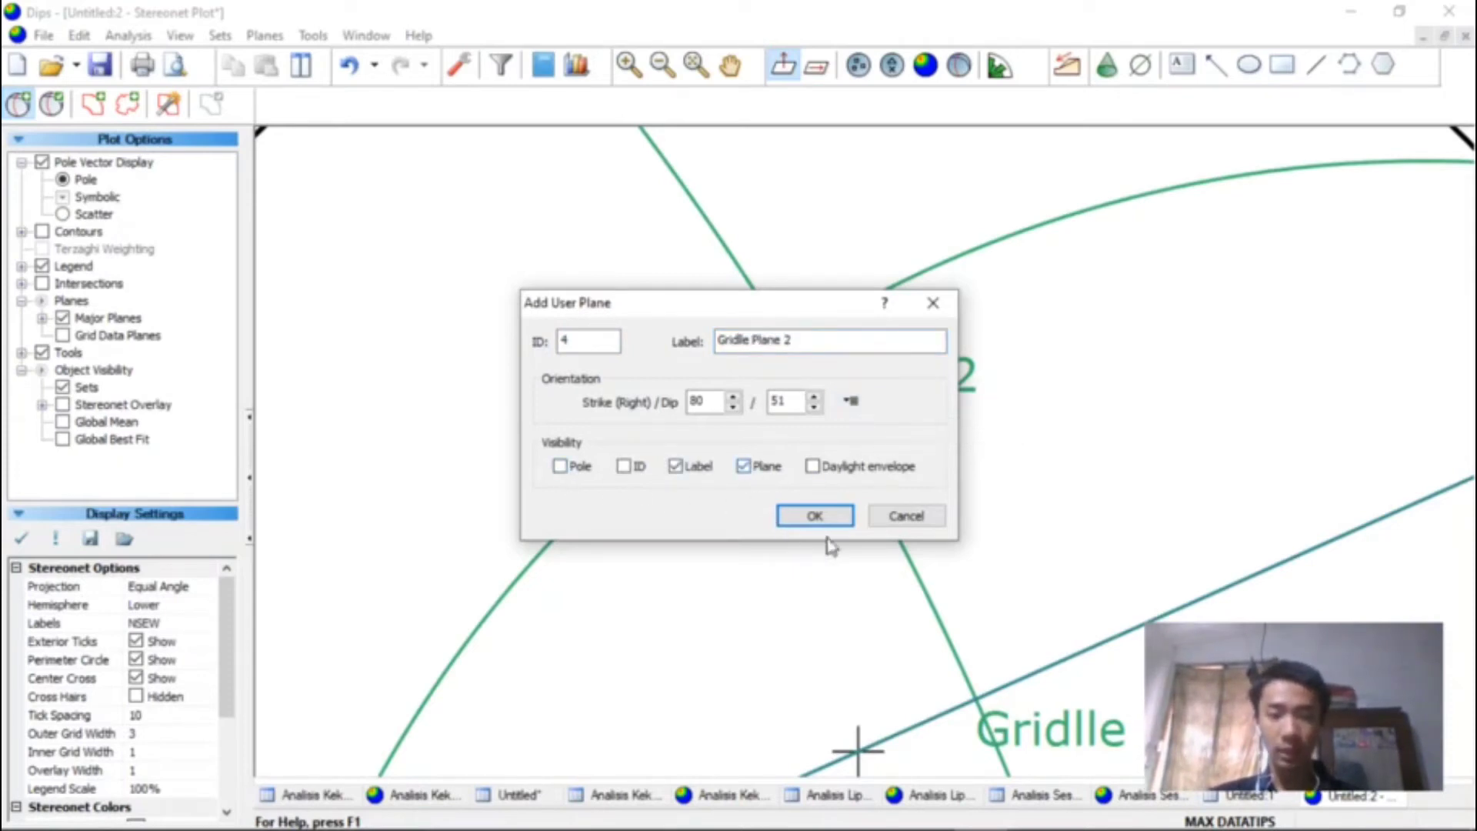
click(826, 516)
Add a pitch grid along the Gridlle Plane 2 great circle.
scroll(997, 597, down, 3)
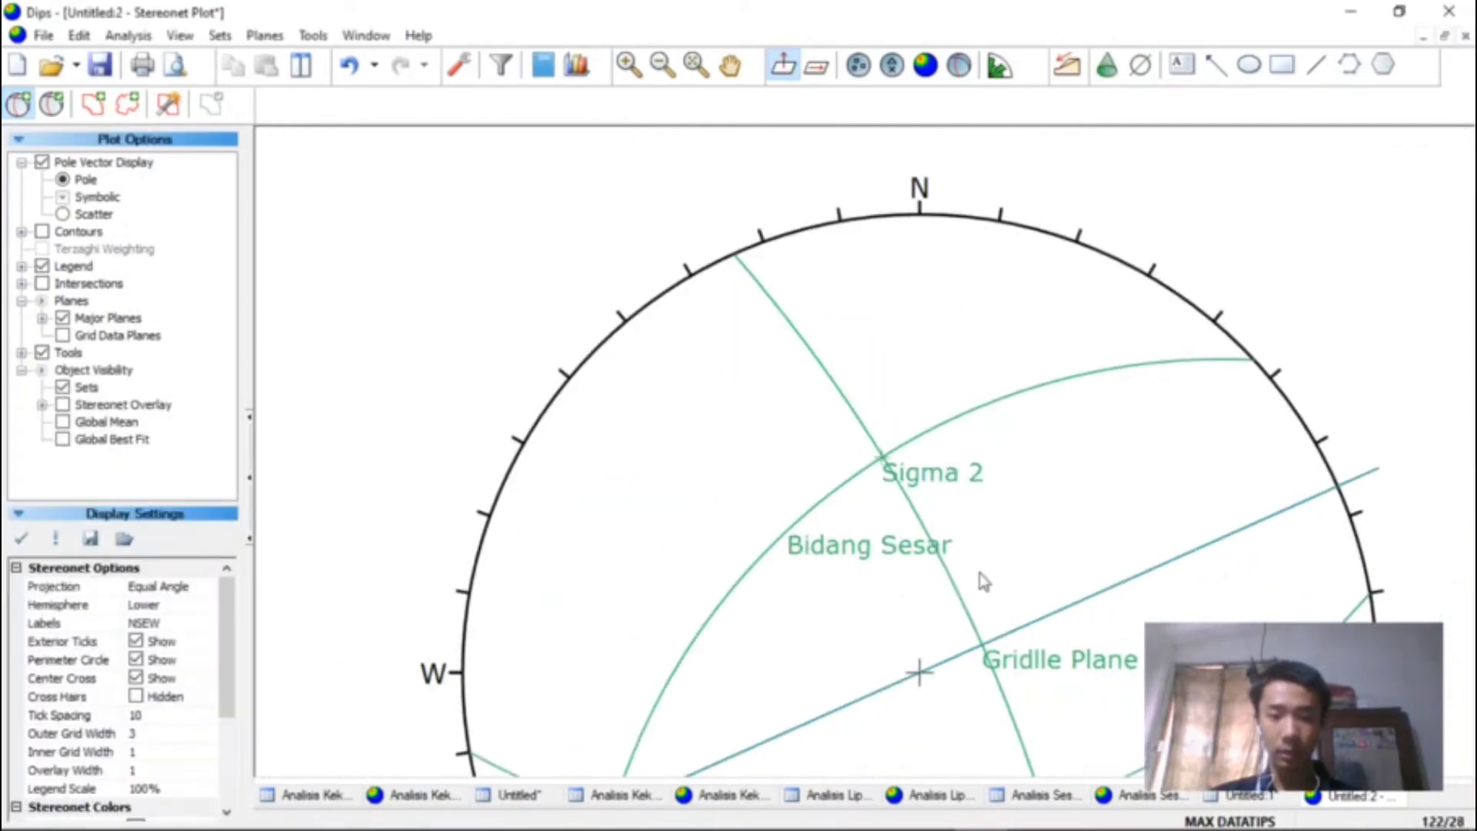
click(730, 65)
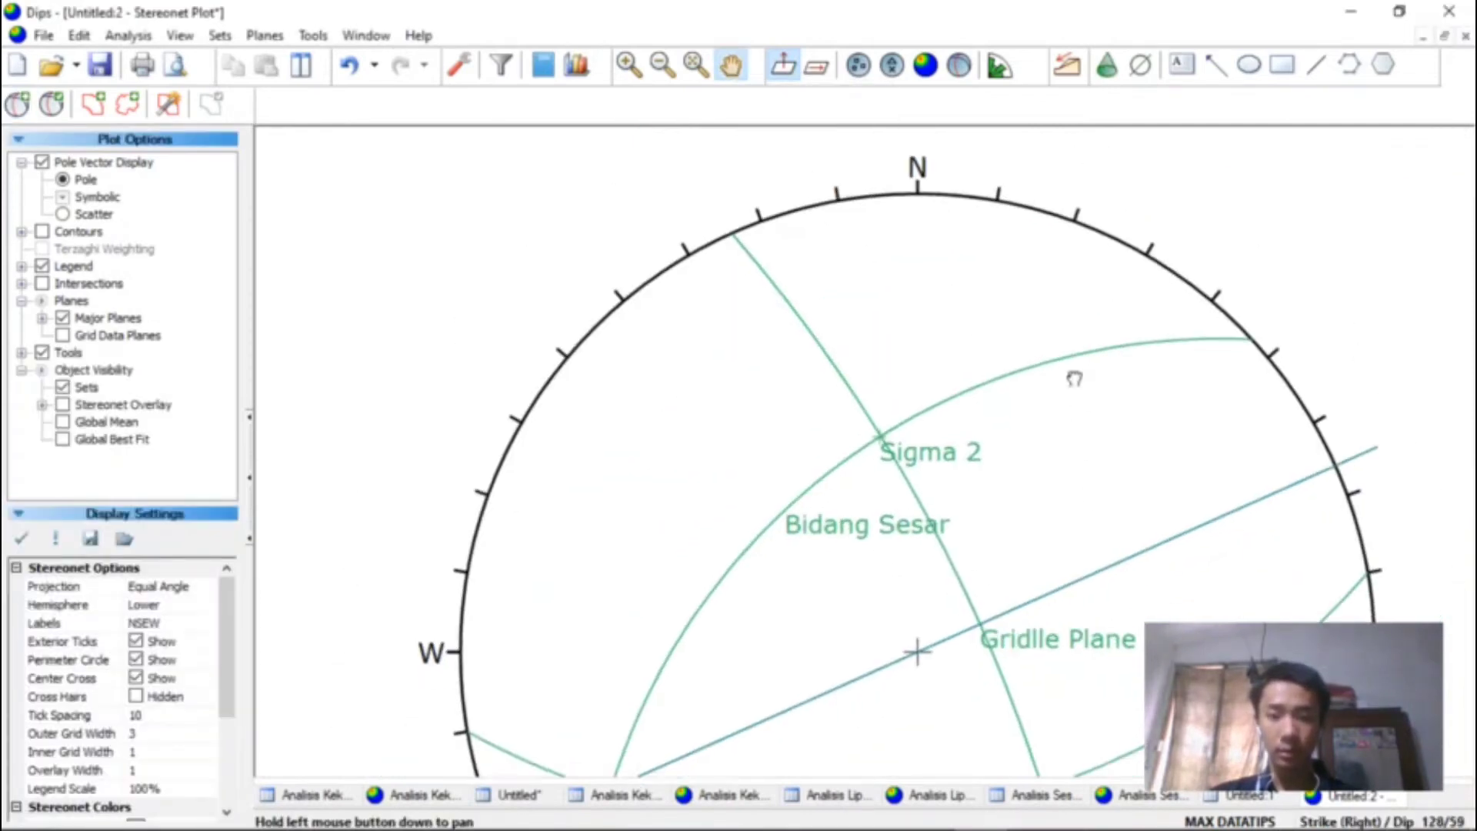
drag(1071, 379, 1017, 278)
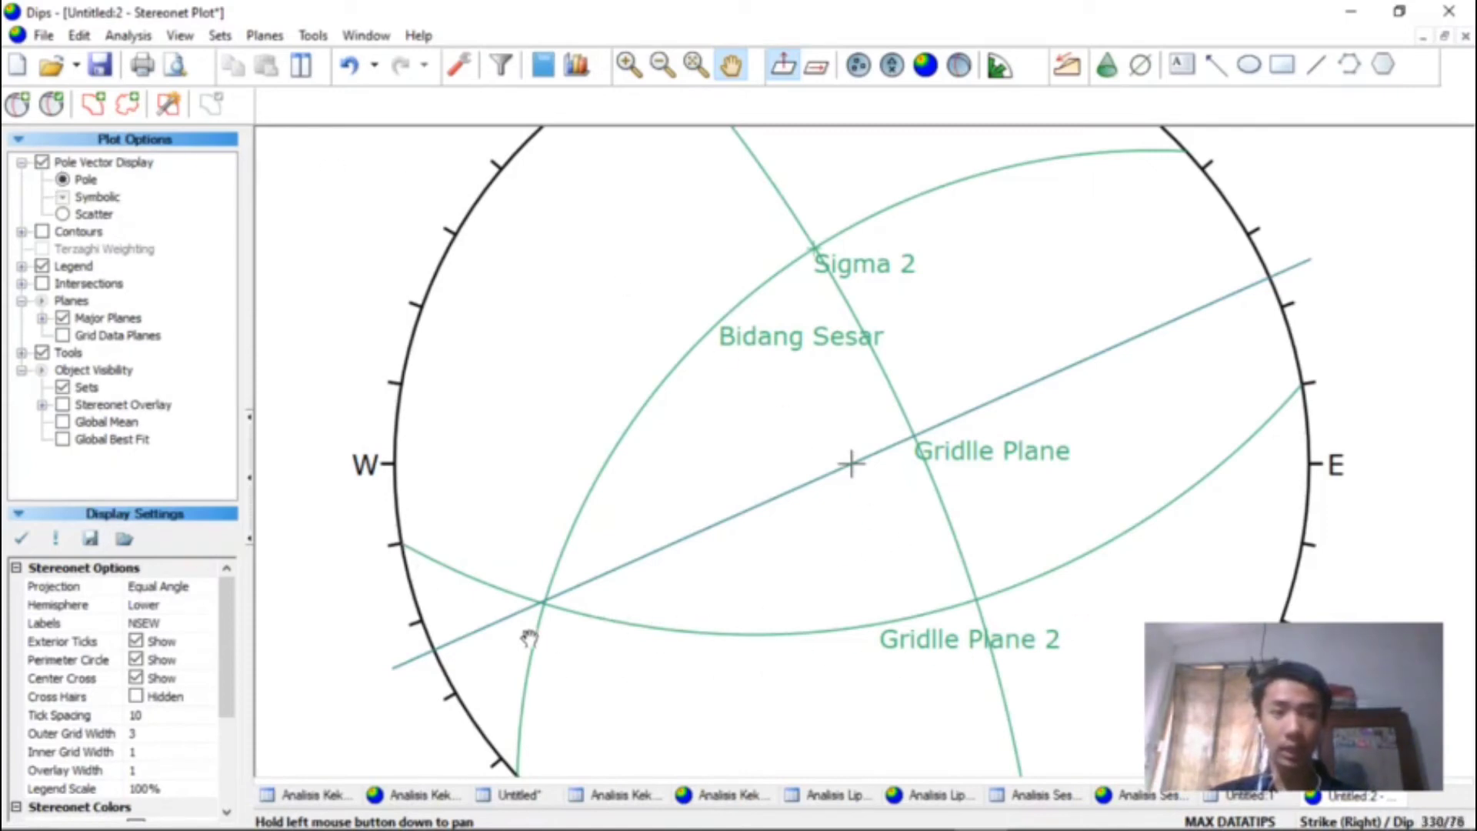
click(314, 35)
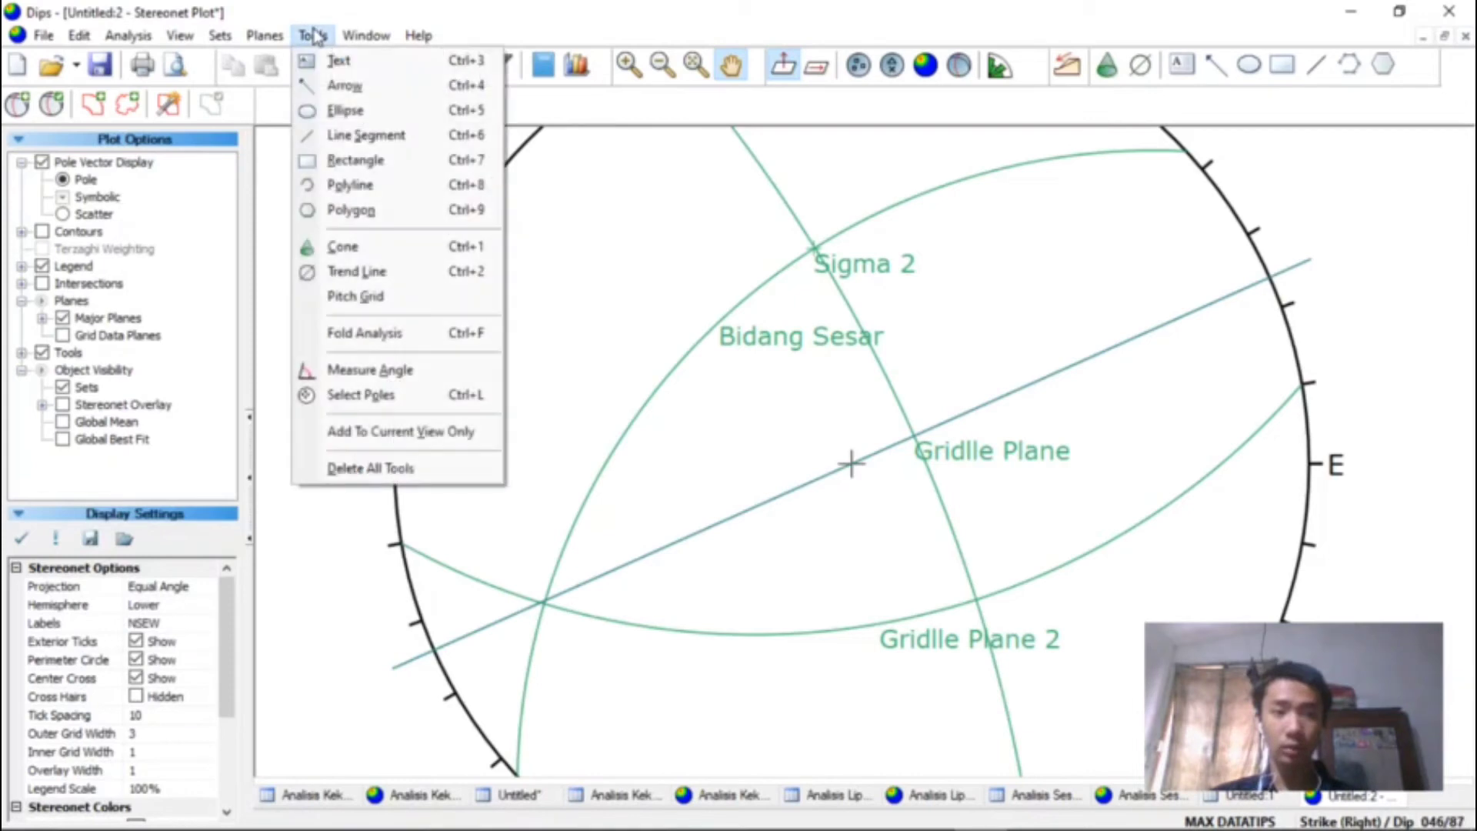
click(355, 296)
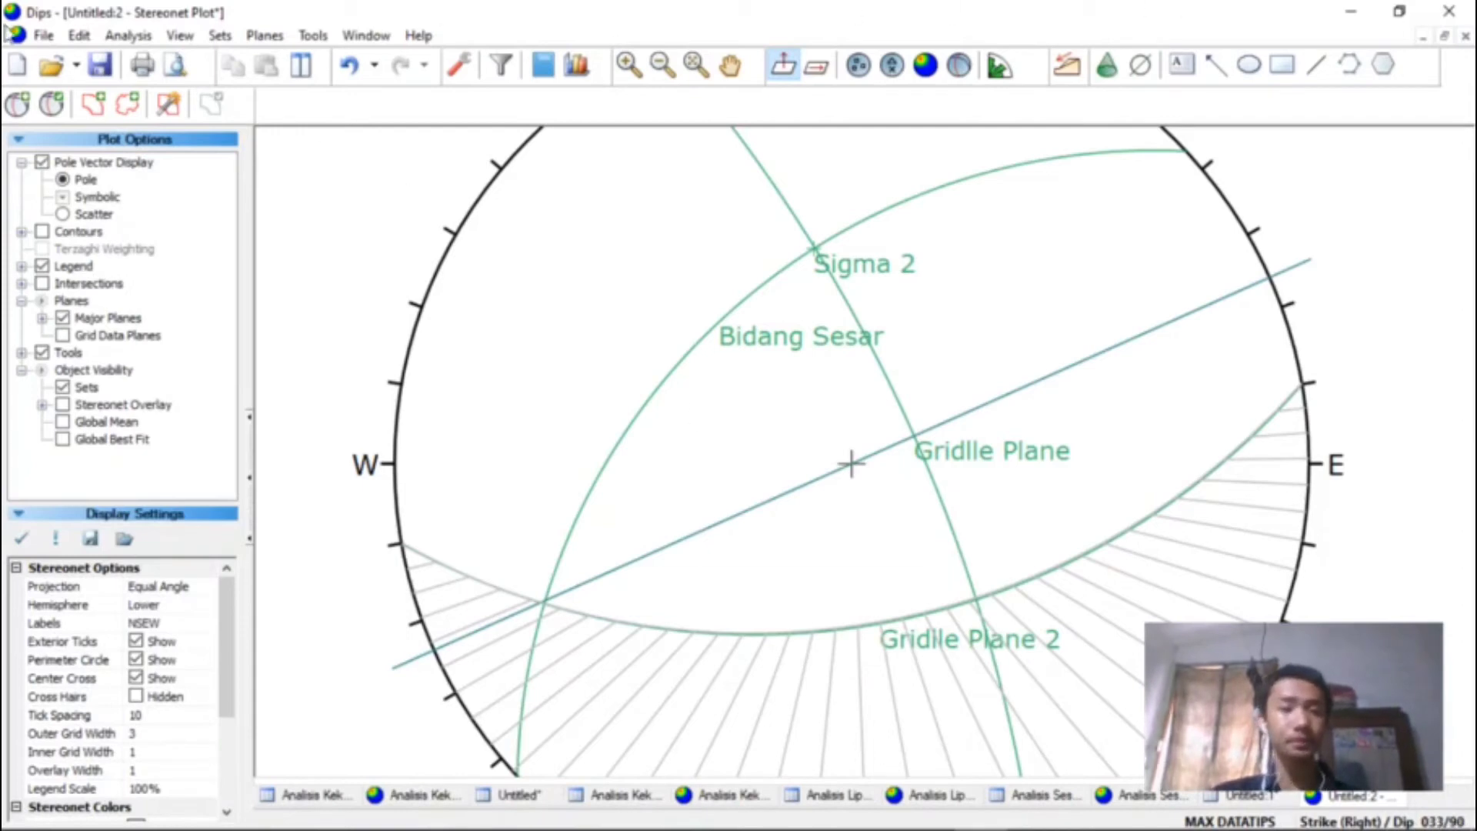
Add a "Sigma 1" pole at 313/54 on the Gridlle Plane 2 great circle, using the pitch grid.
click(17, 104)
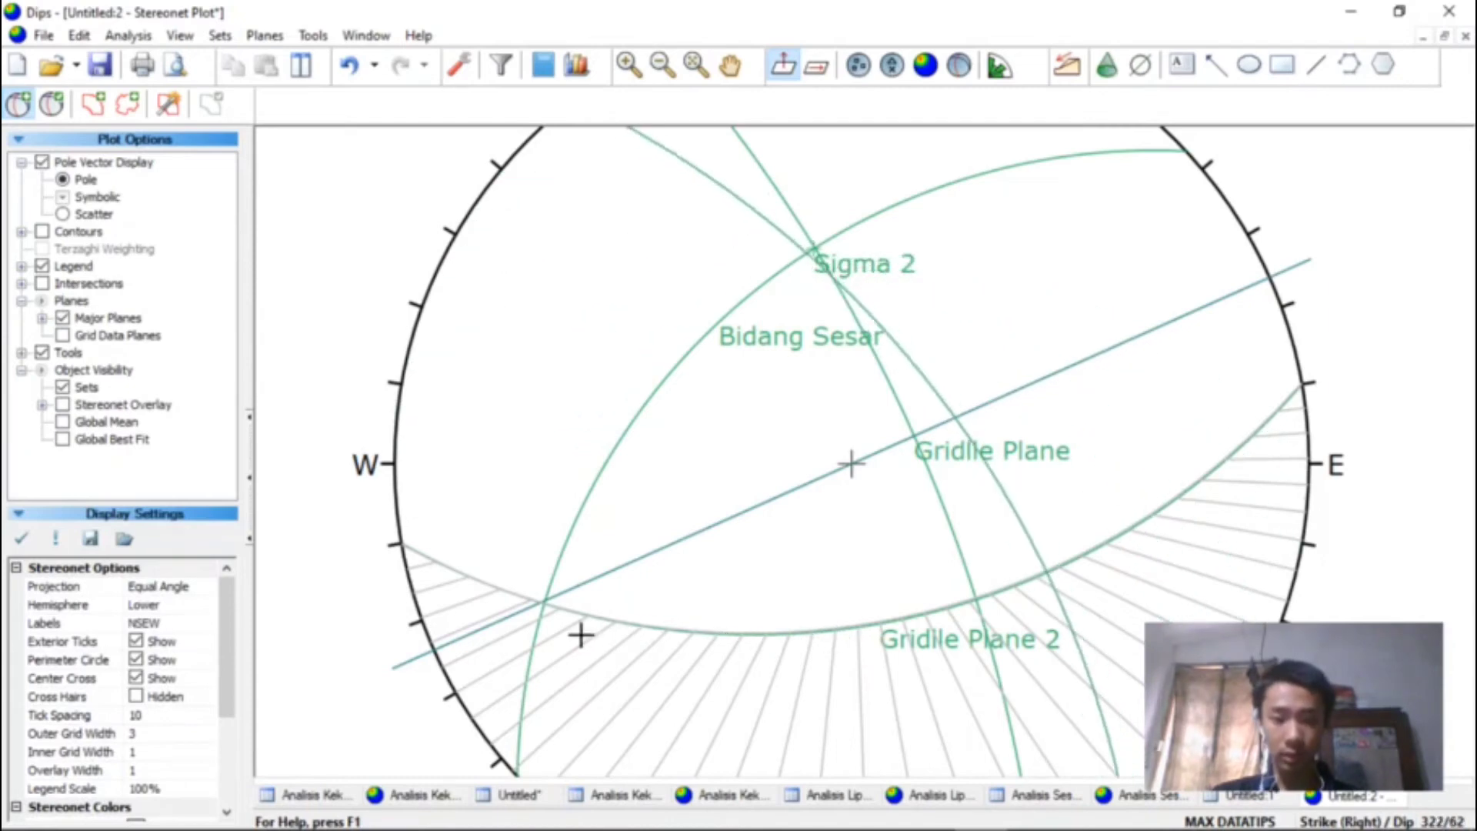
scroll(550, 628, up, 2)
scroll(569, 634, up, 2)
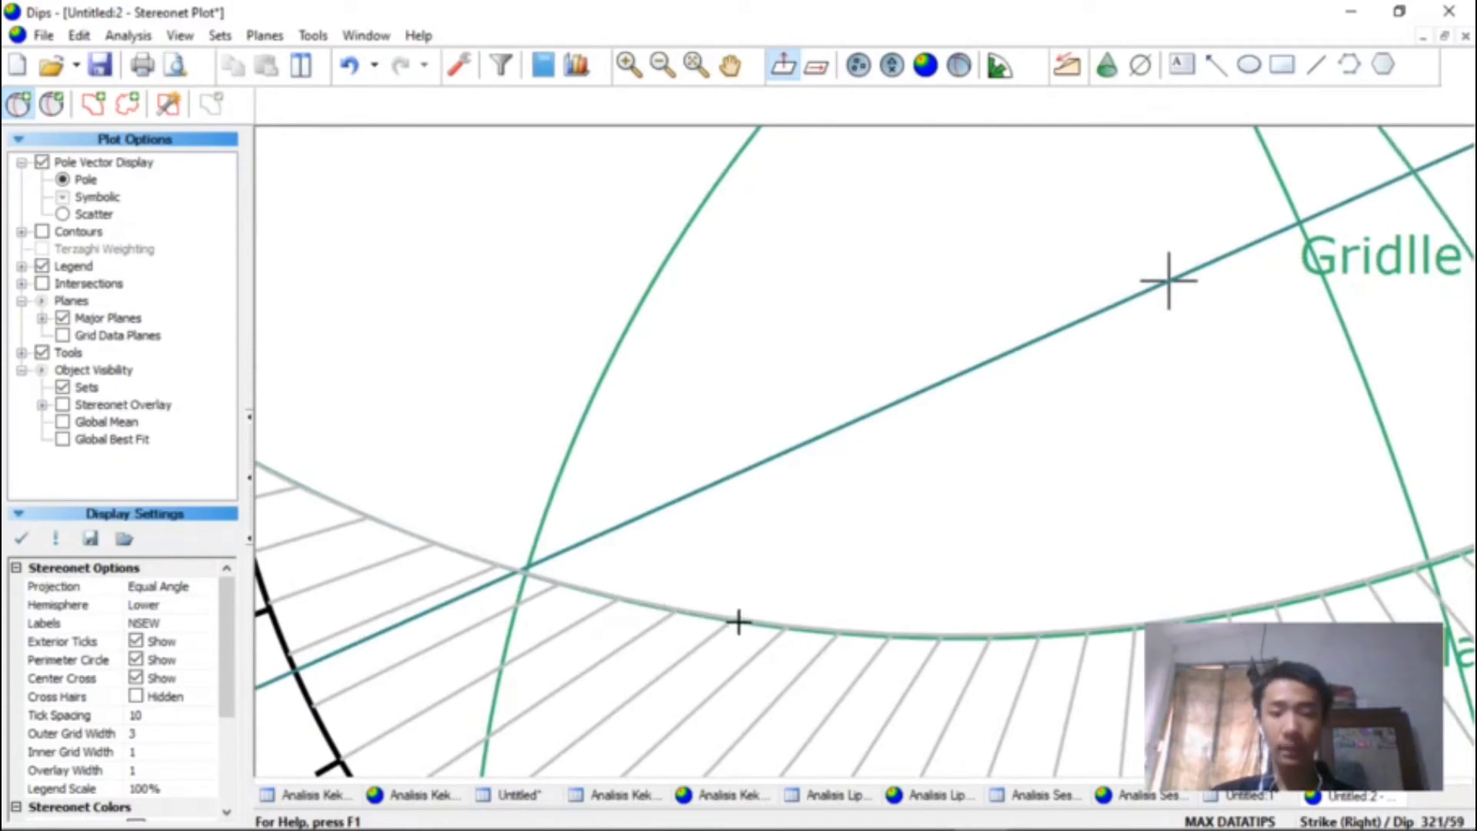
click(835, 634)
click(780, 339)
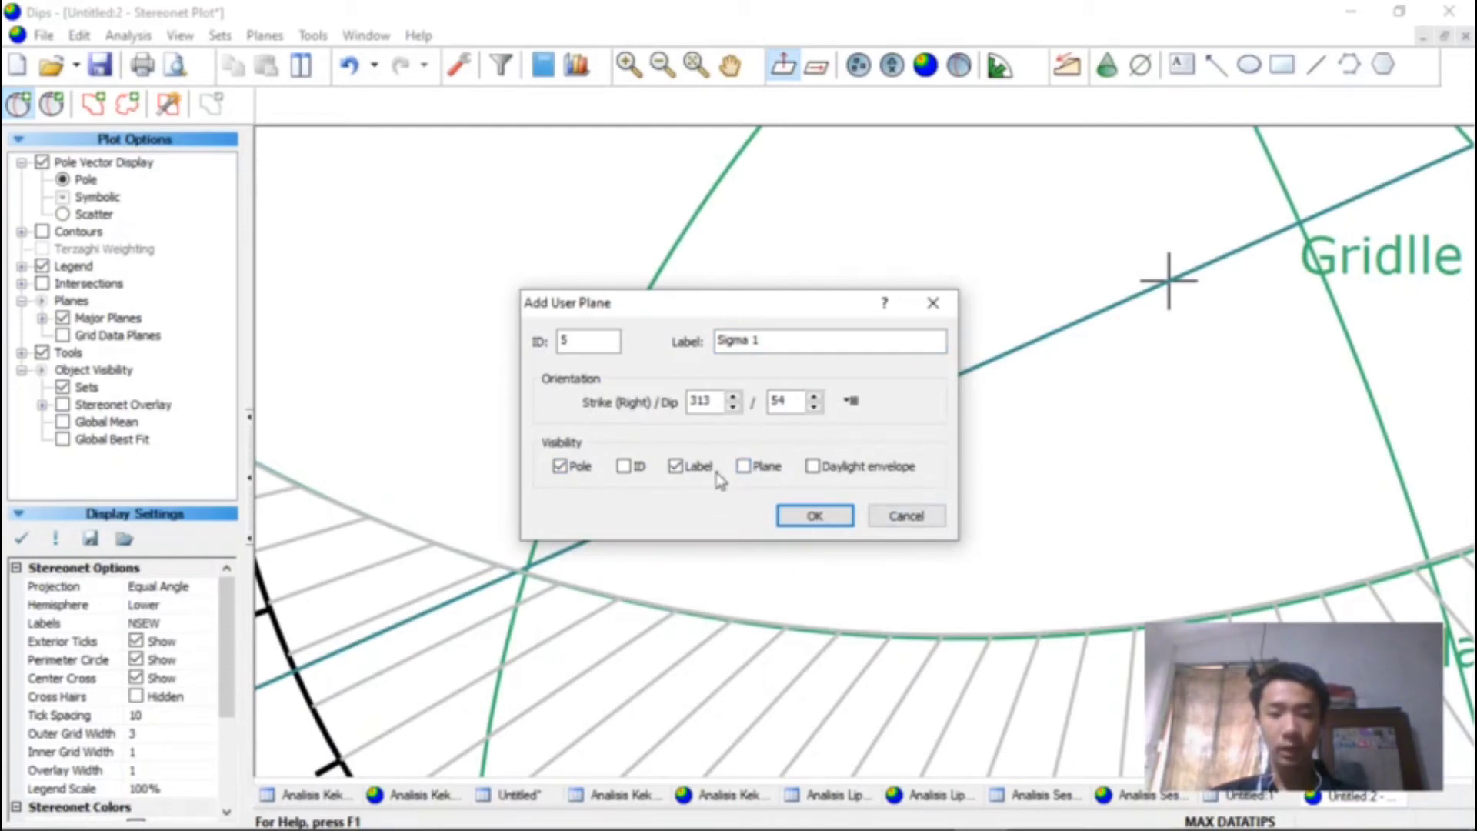
click(812, 517)
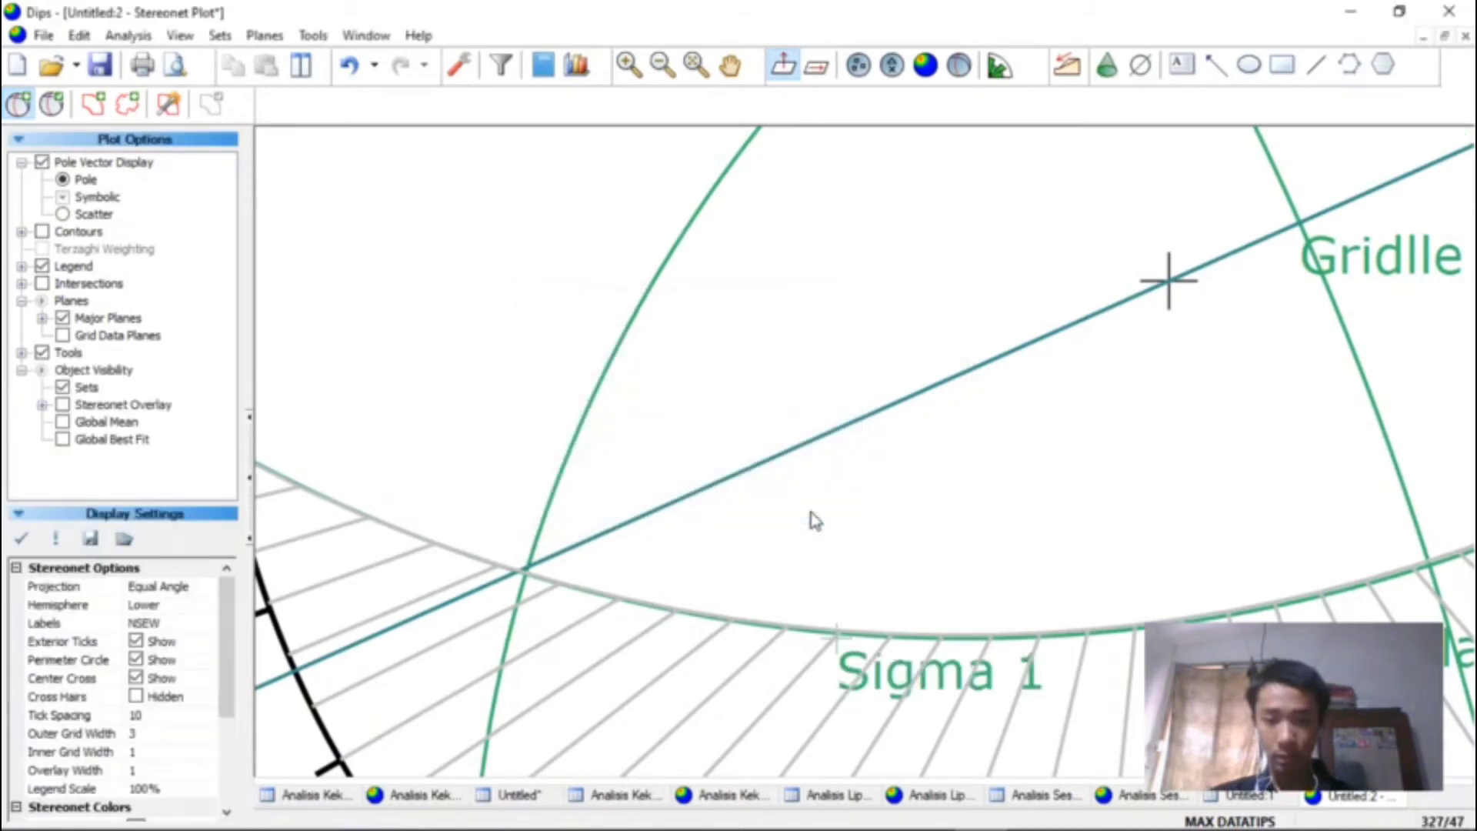
Add a "SIgma 3" pole at 202/57 on the Gridlle Plane 2 great circle, using the pitch grid.
scroll(1120, 509, down, 3)
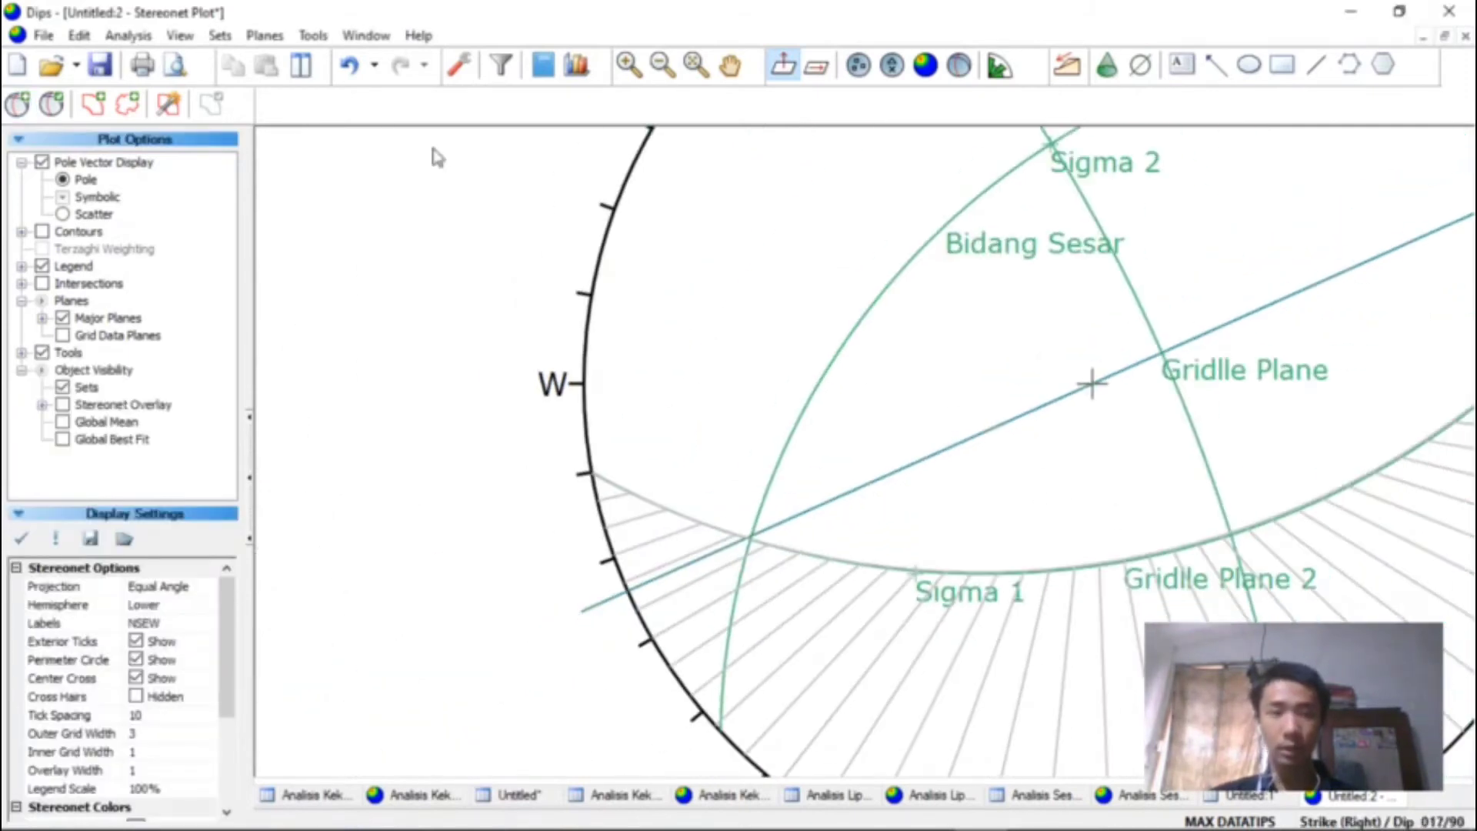
click(17, 103)
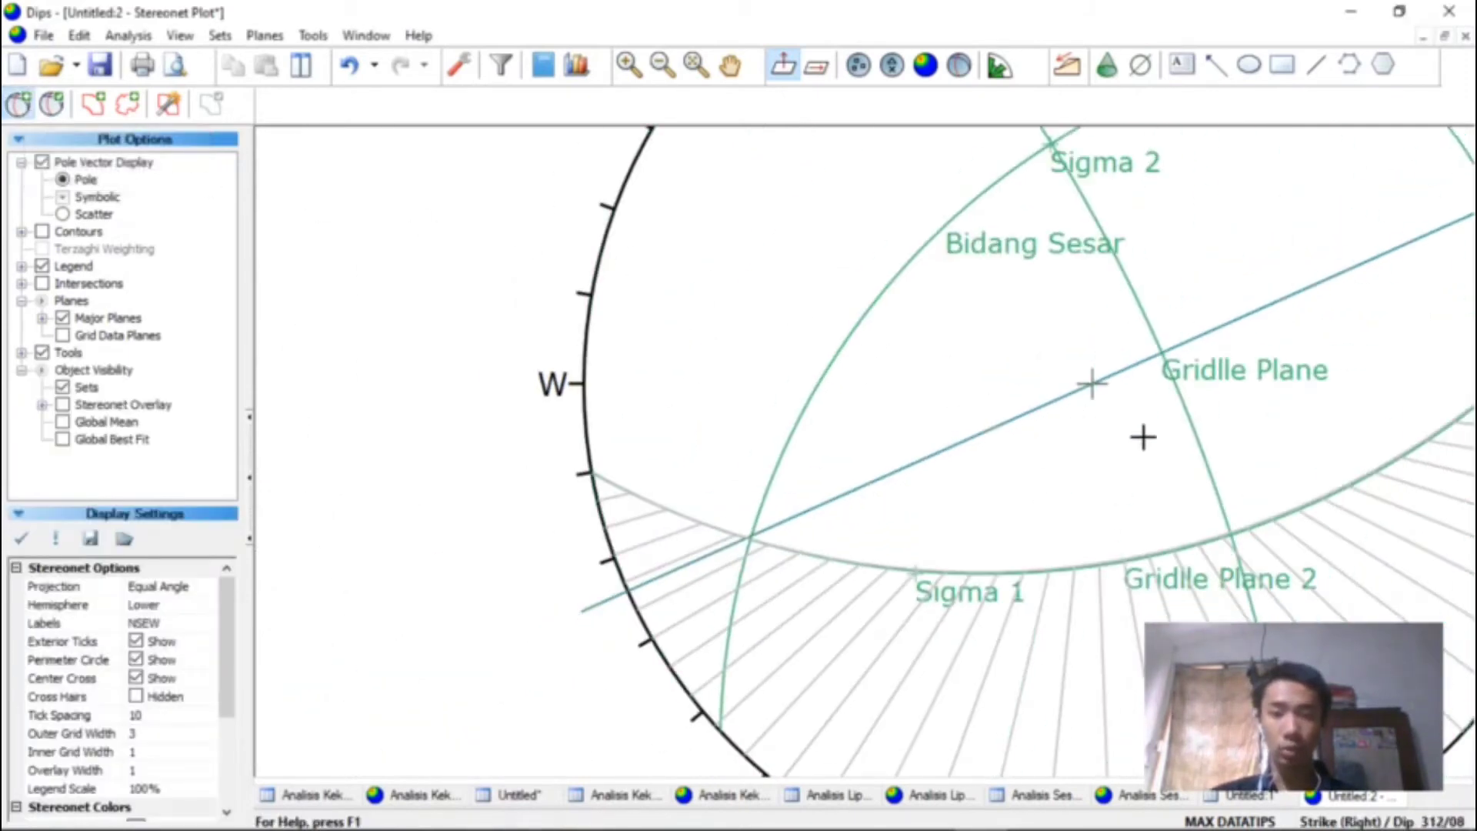
click(824, 155)
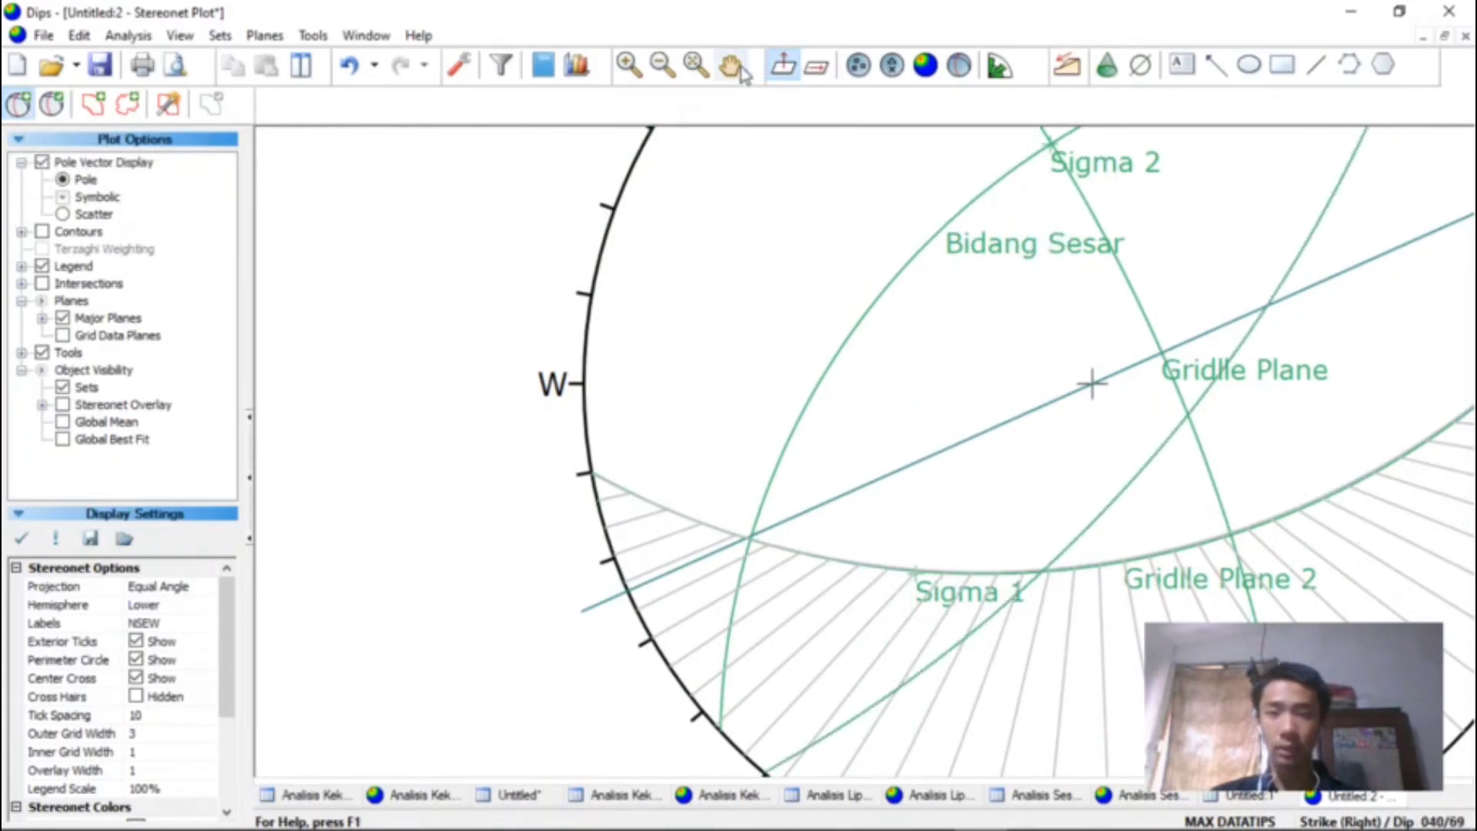
click(734, 68)
drag(1322, 382, 1151, 402)
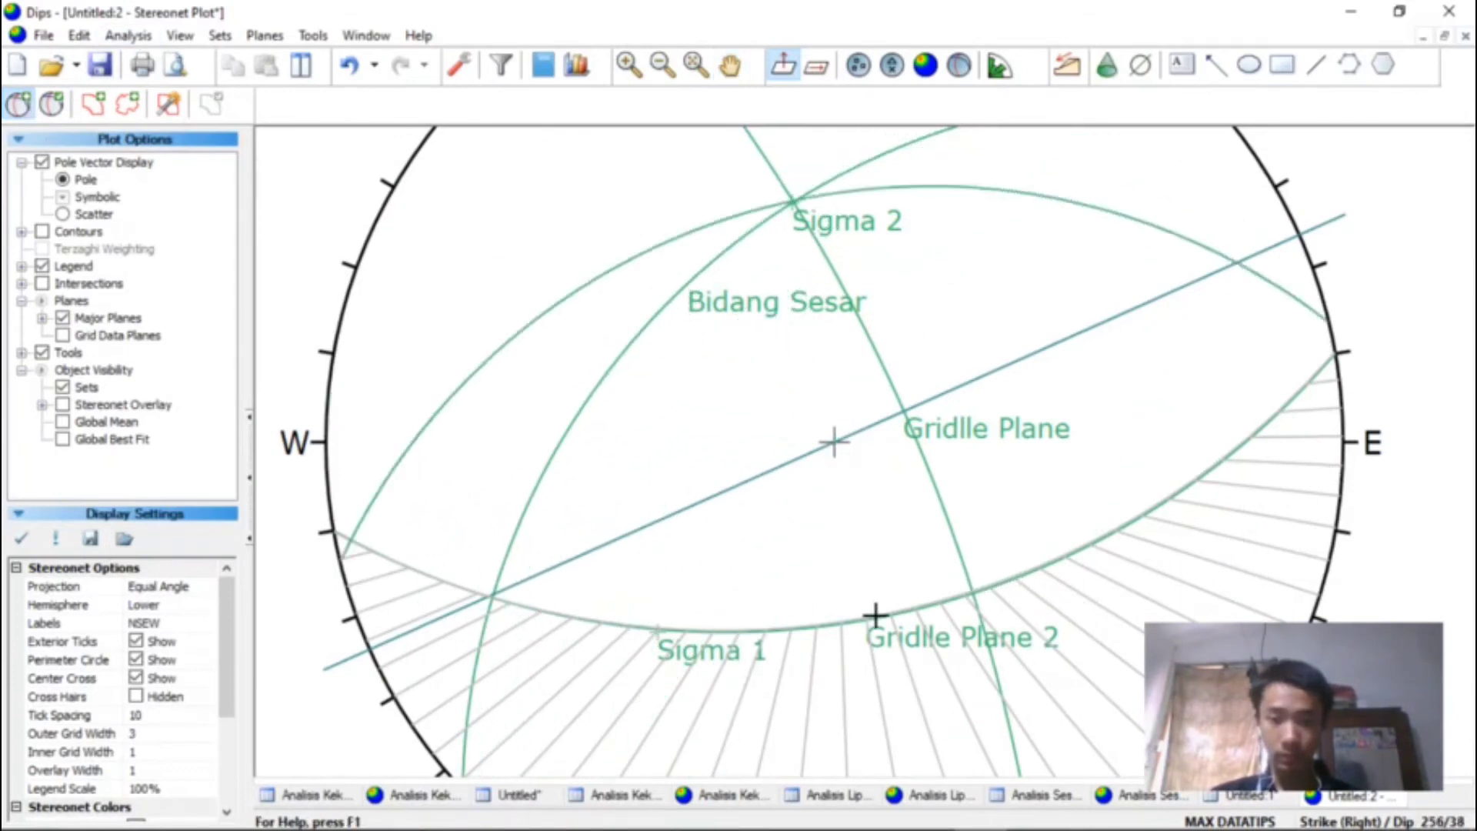
scroll(875, 615, up, 1)
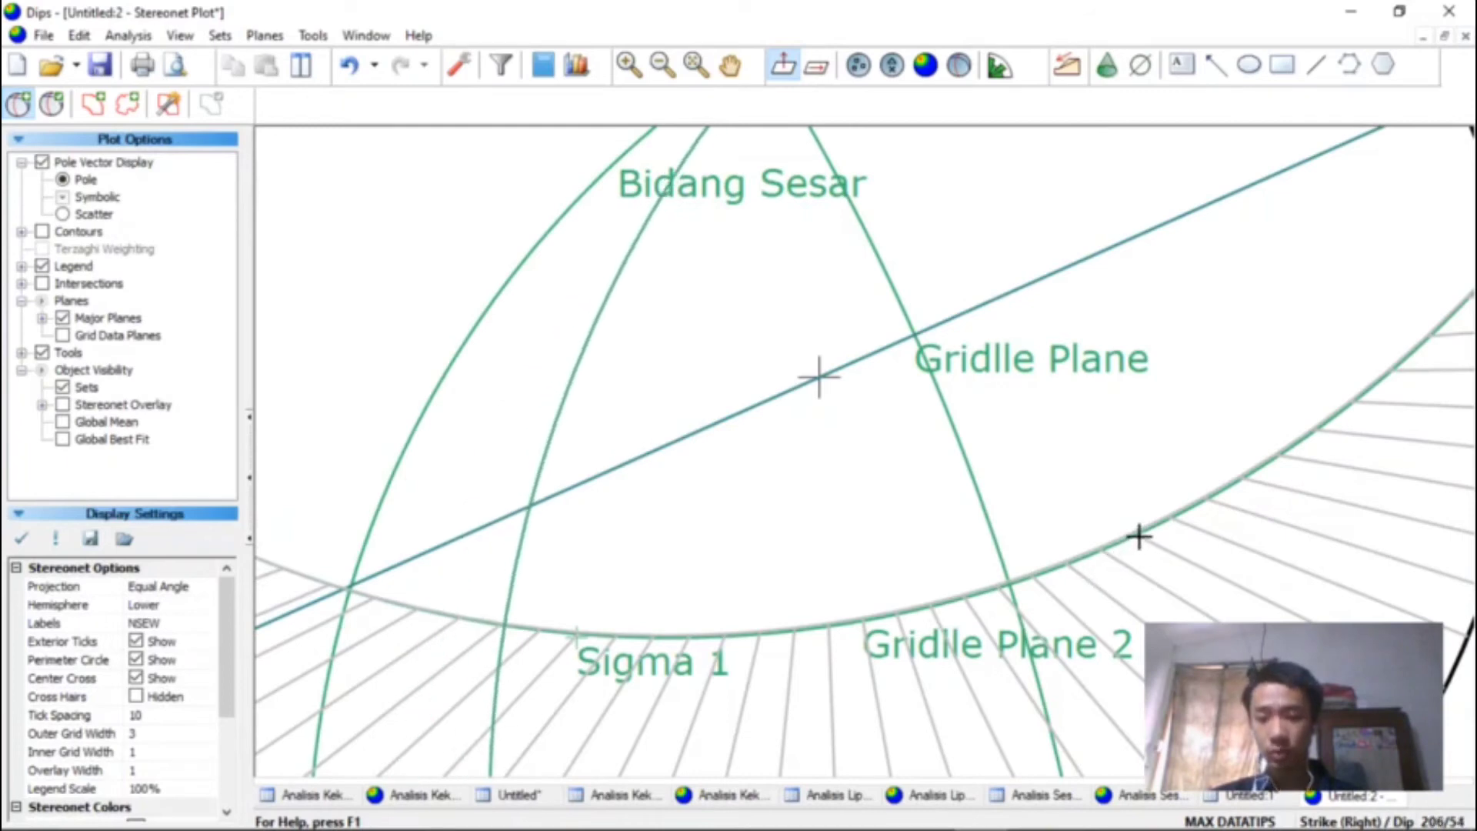
click(1174, 516)
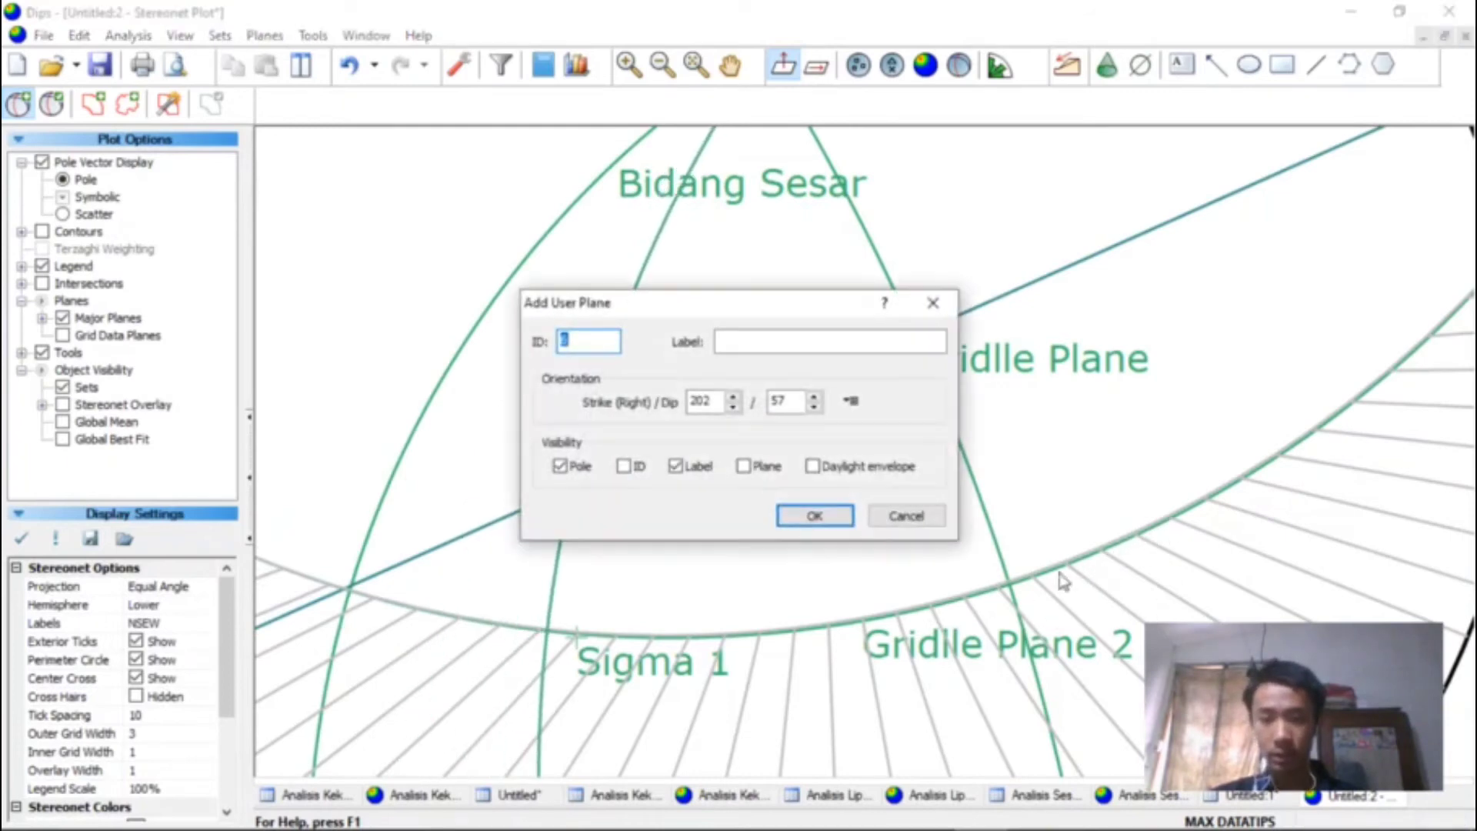
click(741, 340)
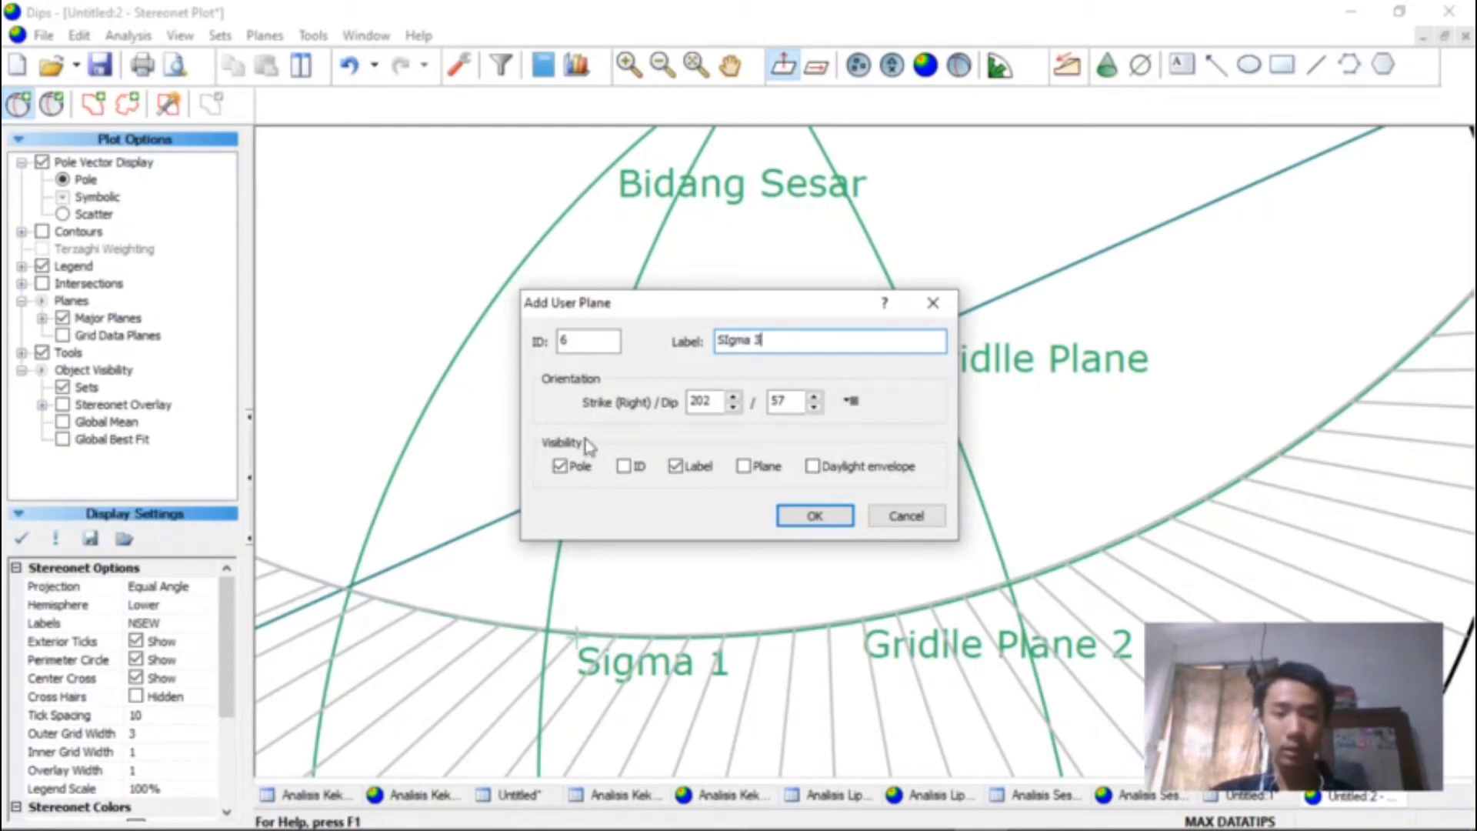
click(815, 515)
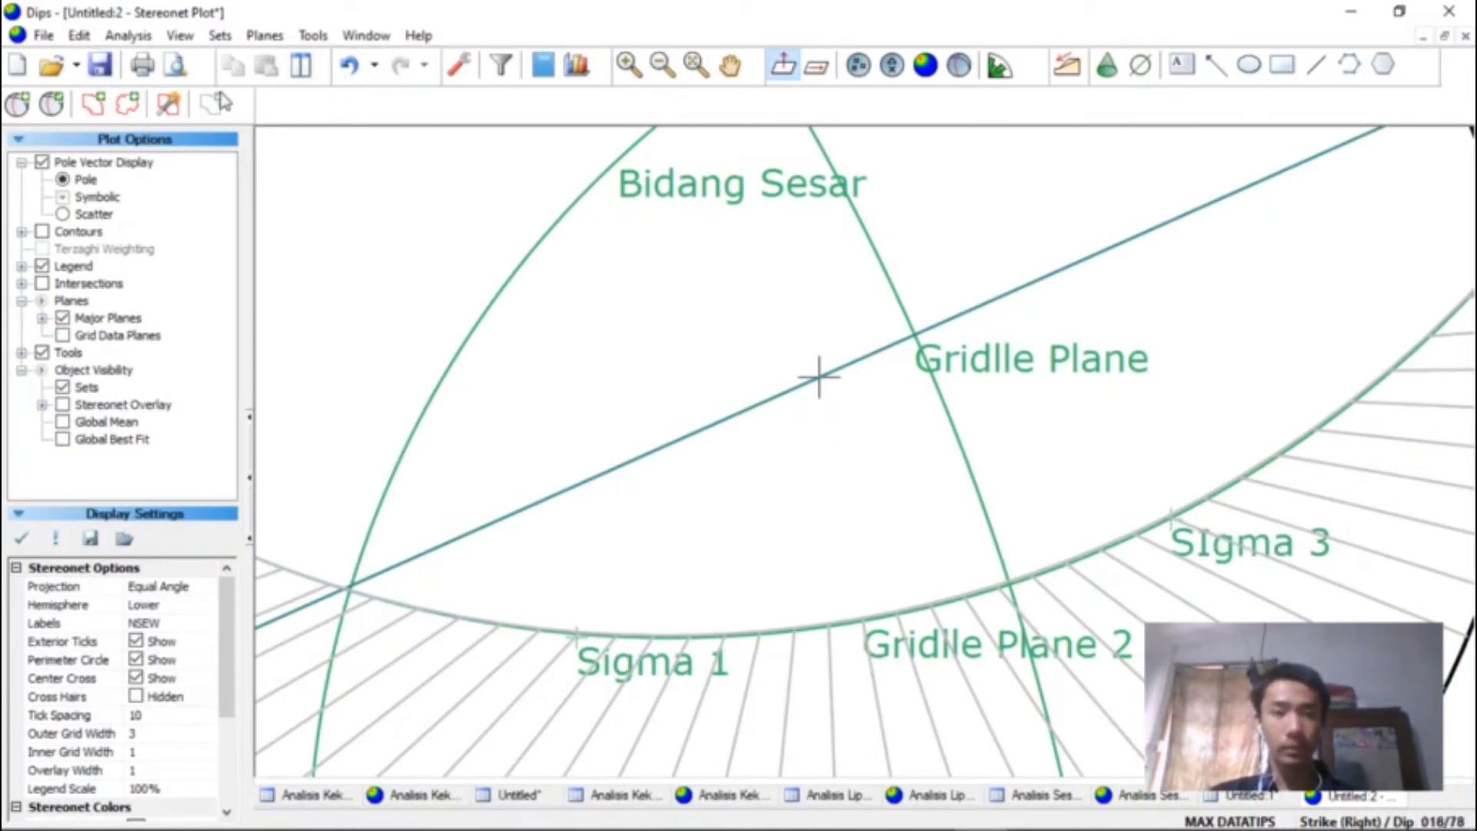
Delete the 202/57 "SIgma 3" entry from the user planes.
click(52, 103)
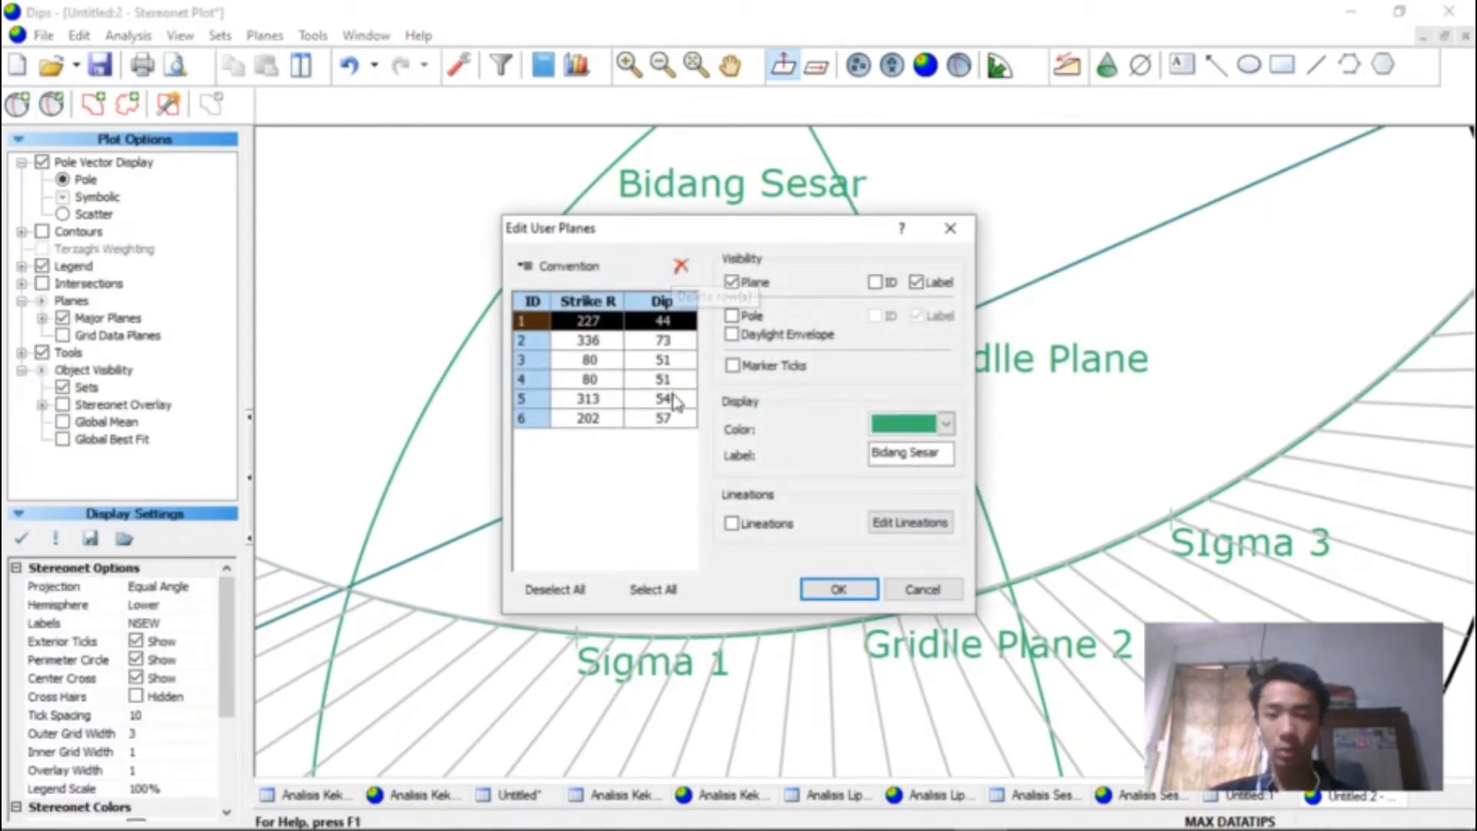
click(624, 419)
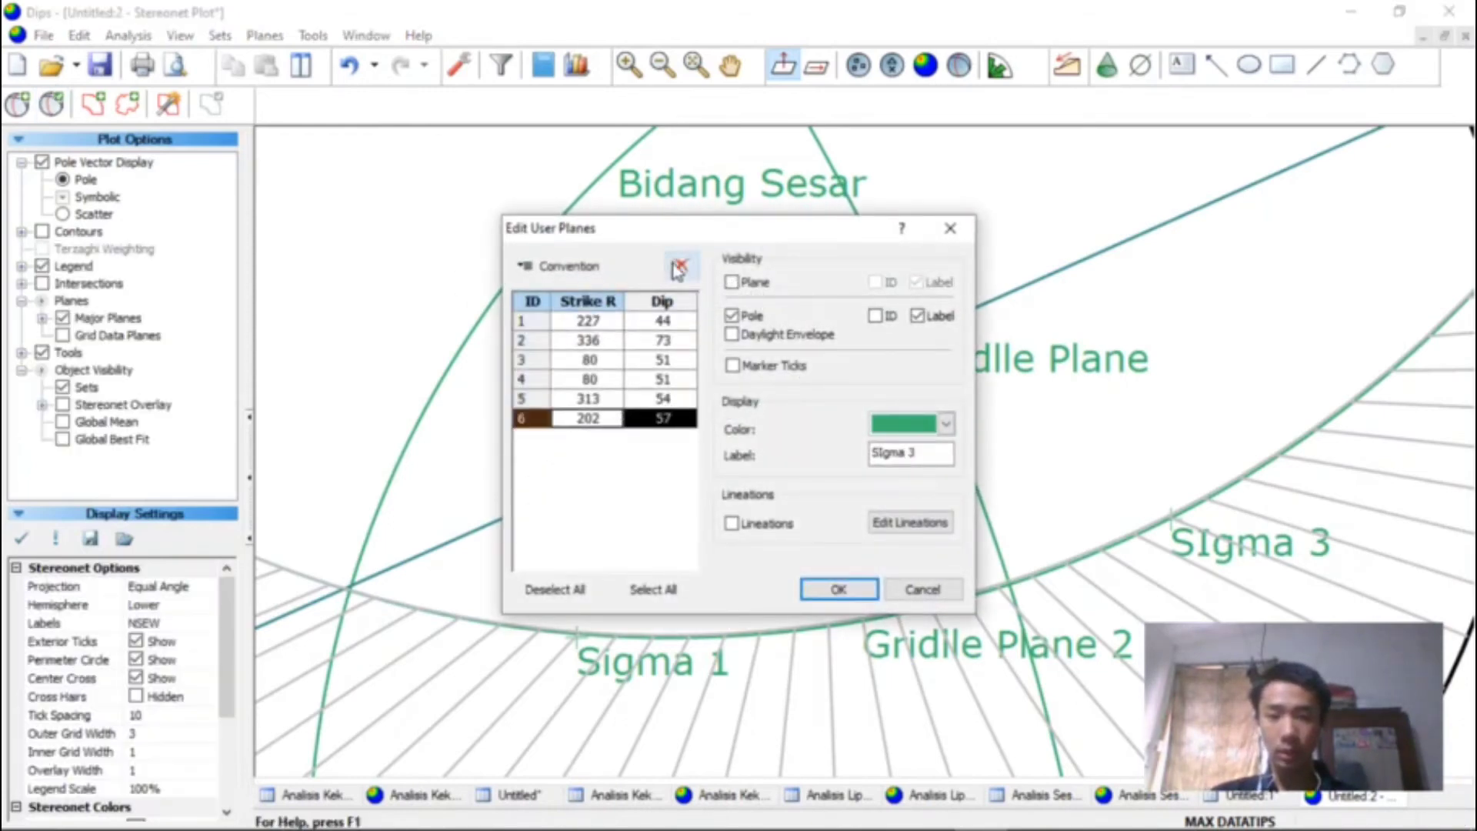
click(677, 268)
click(838, 589)
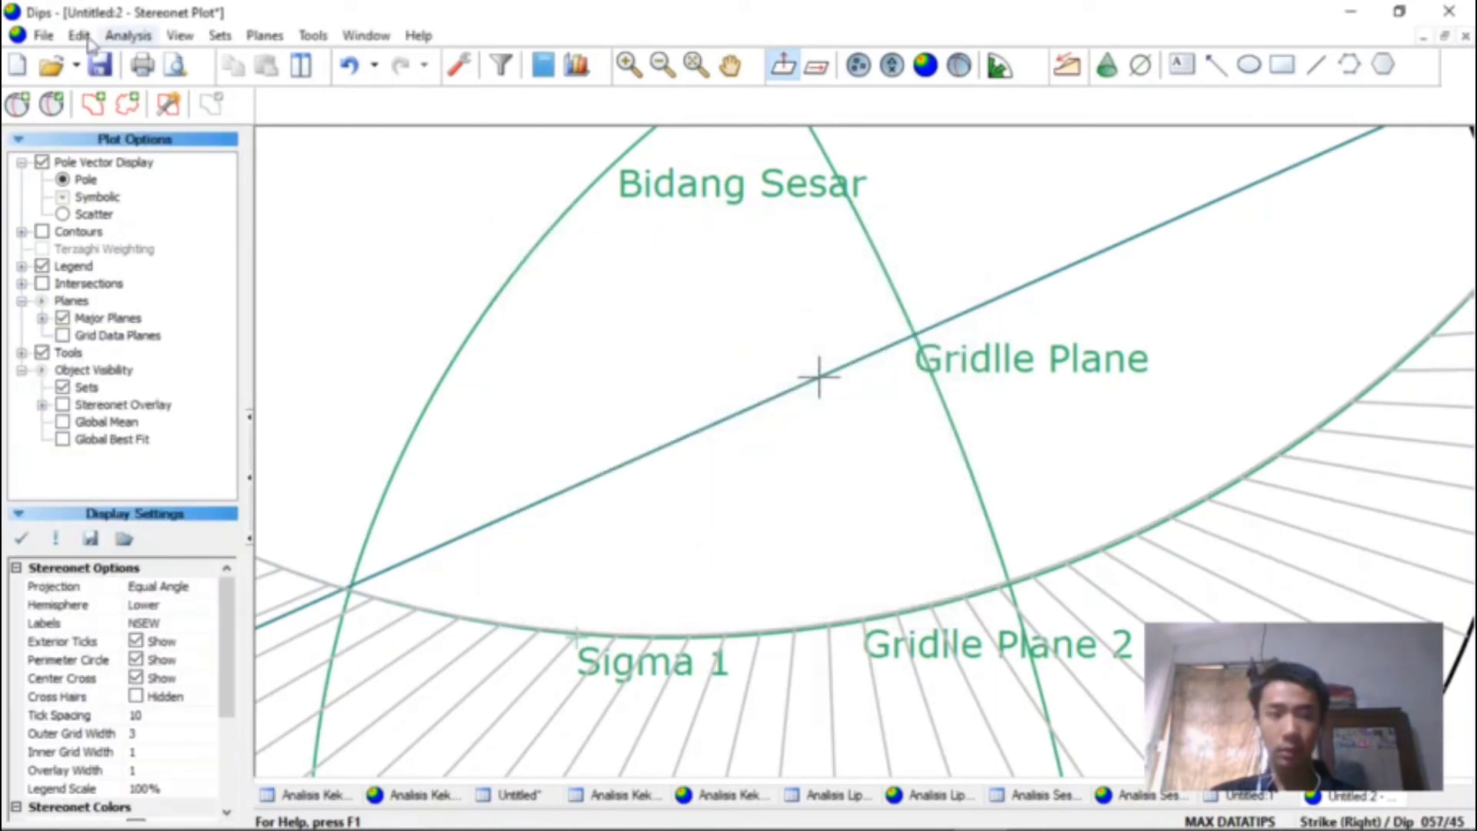
Add a "Sigma 3" pole at 198/60 on the Gridlle Plane 2 great circle, using the pitch grid.
click(17, 103)
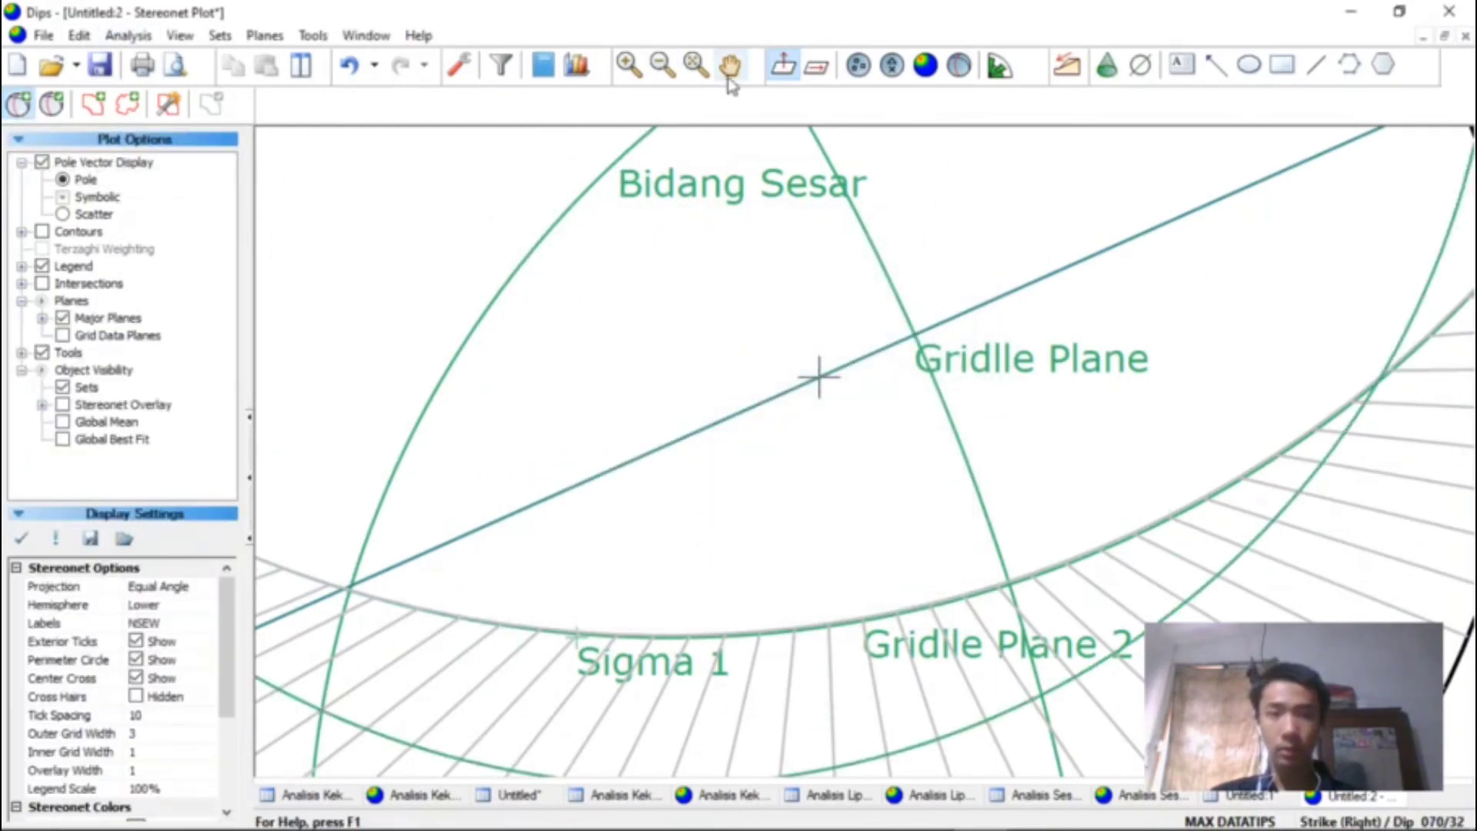
scroll(1055, 362, down, 2)
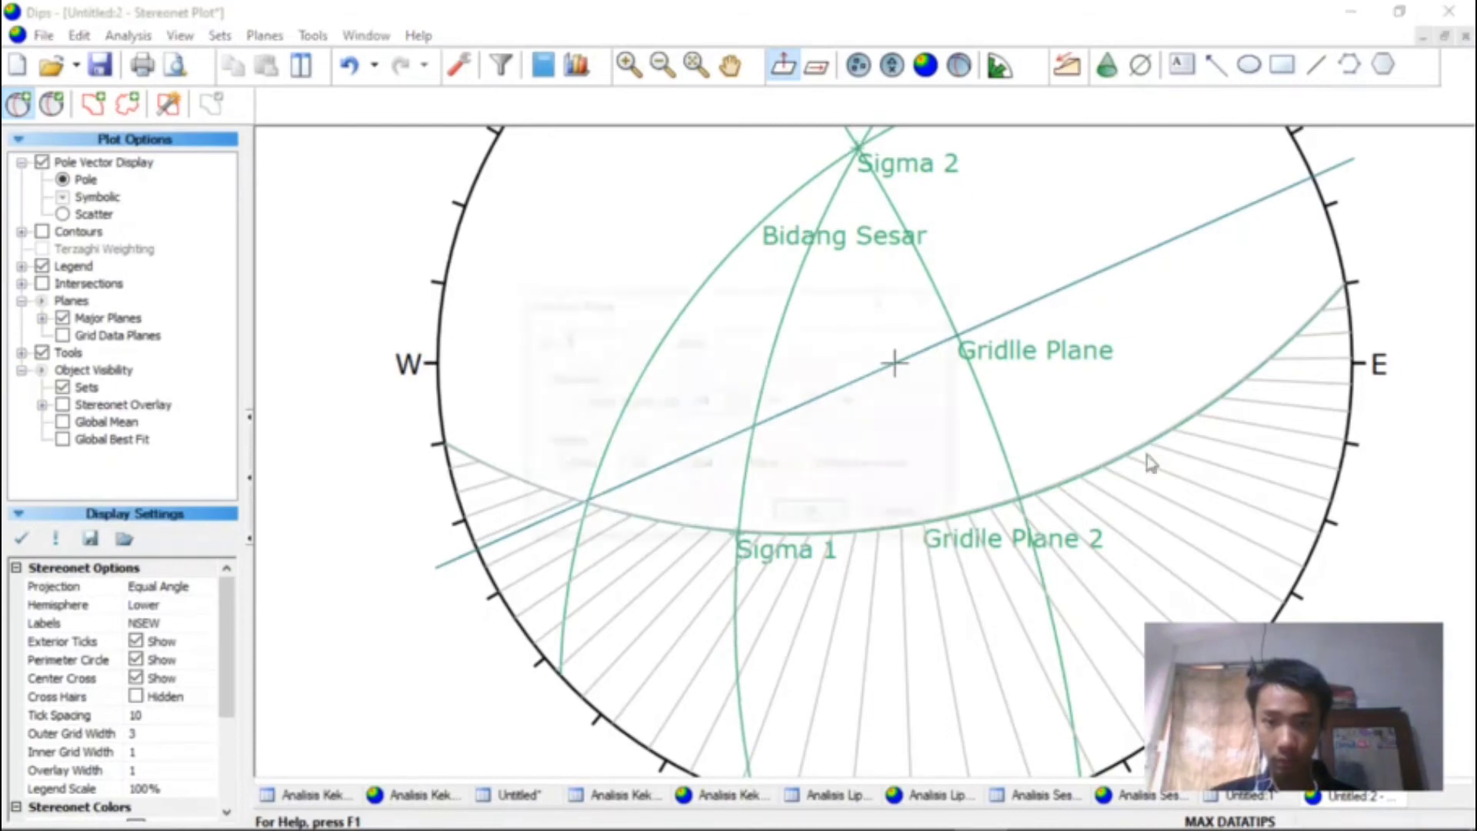
click(1147, 453)
click(745, 339)
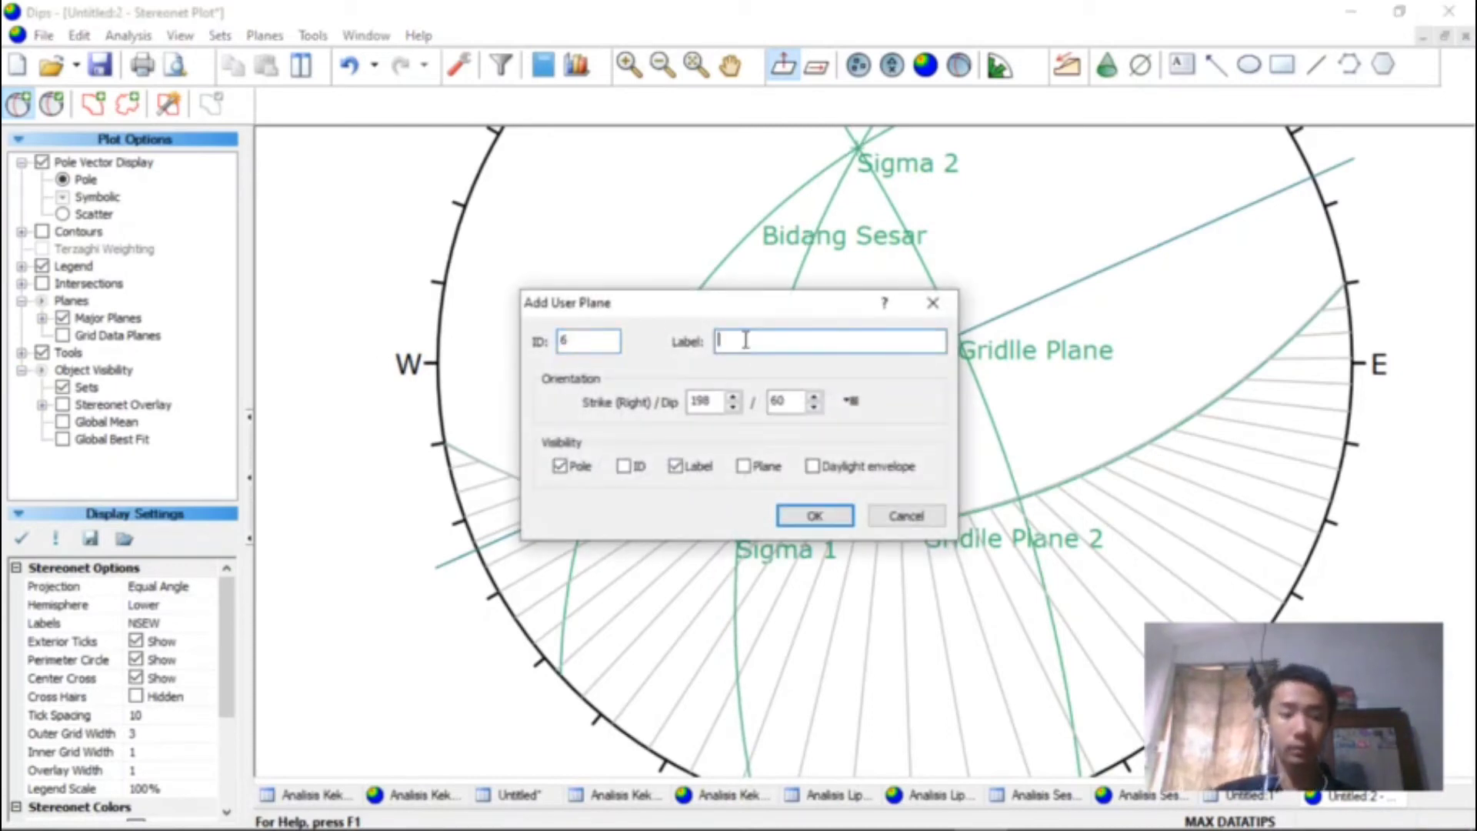
text(Sigma 3)
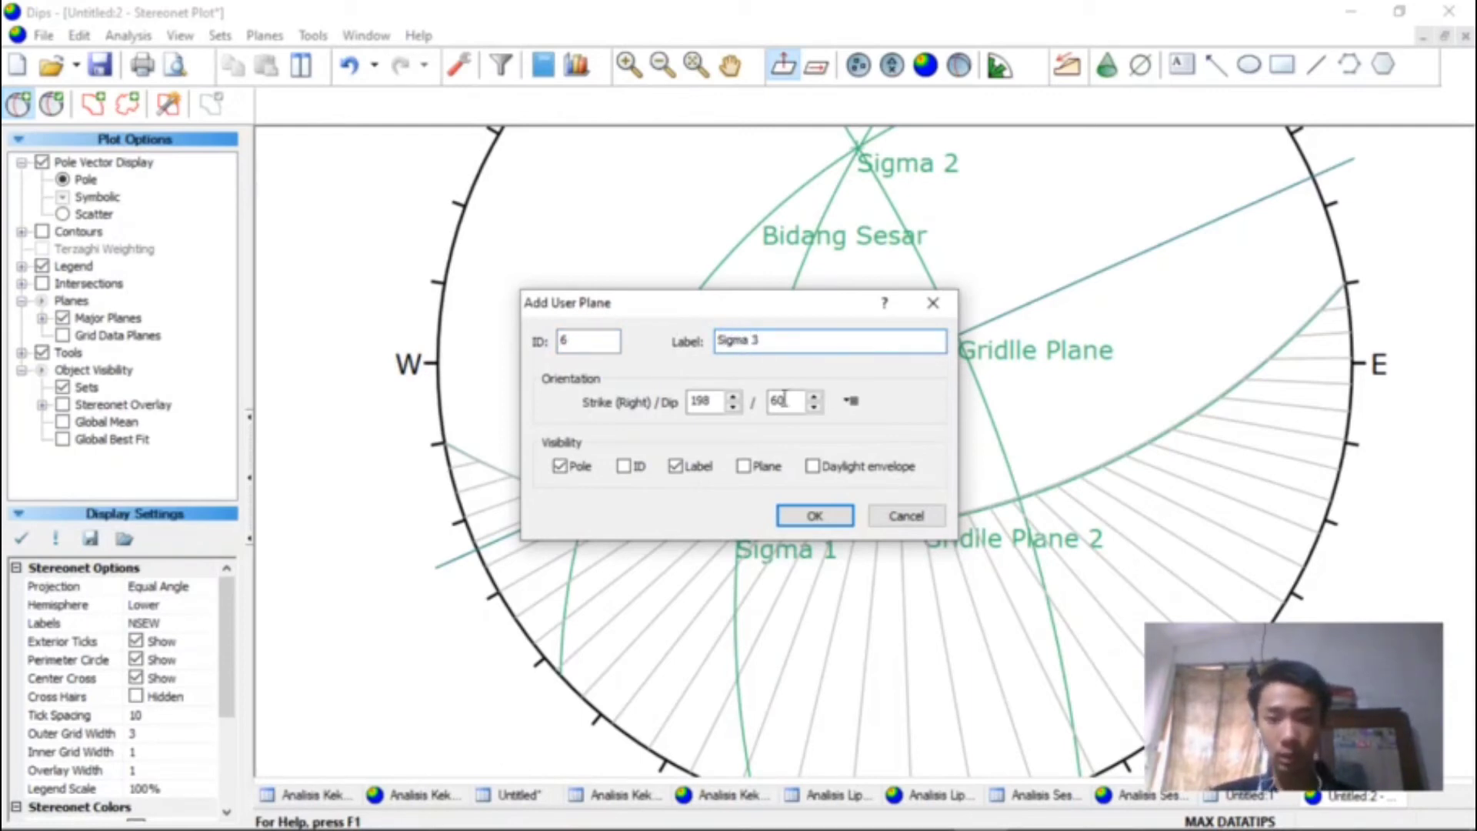
click(817, 517)
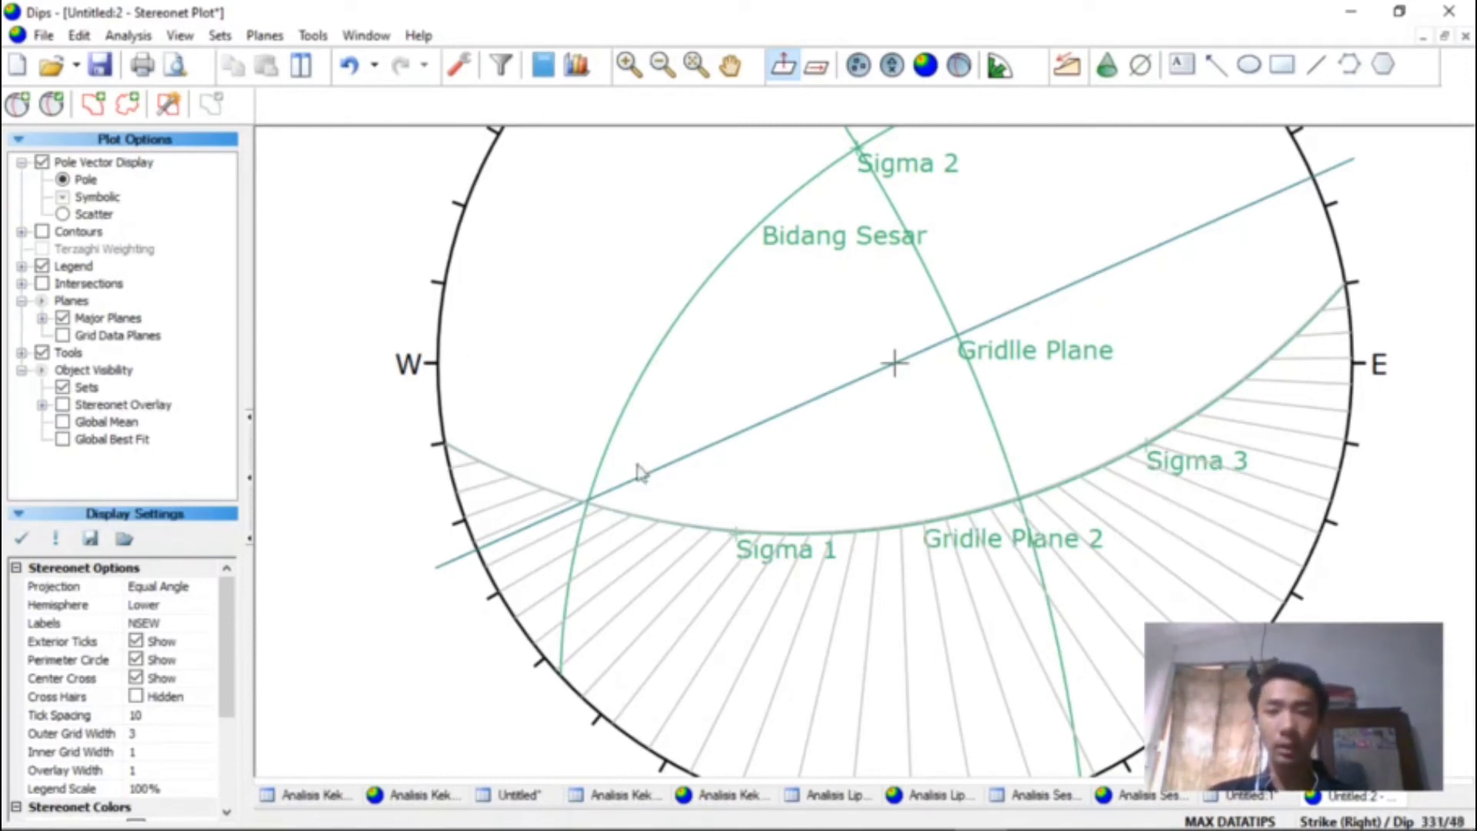
Delete all drawing tools, including the pitch grid and trend line, from the stereonet.
click(729, 65)
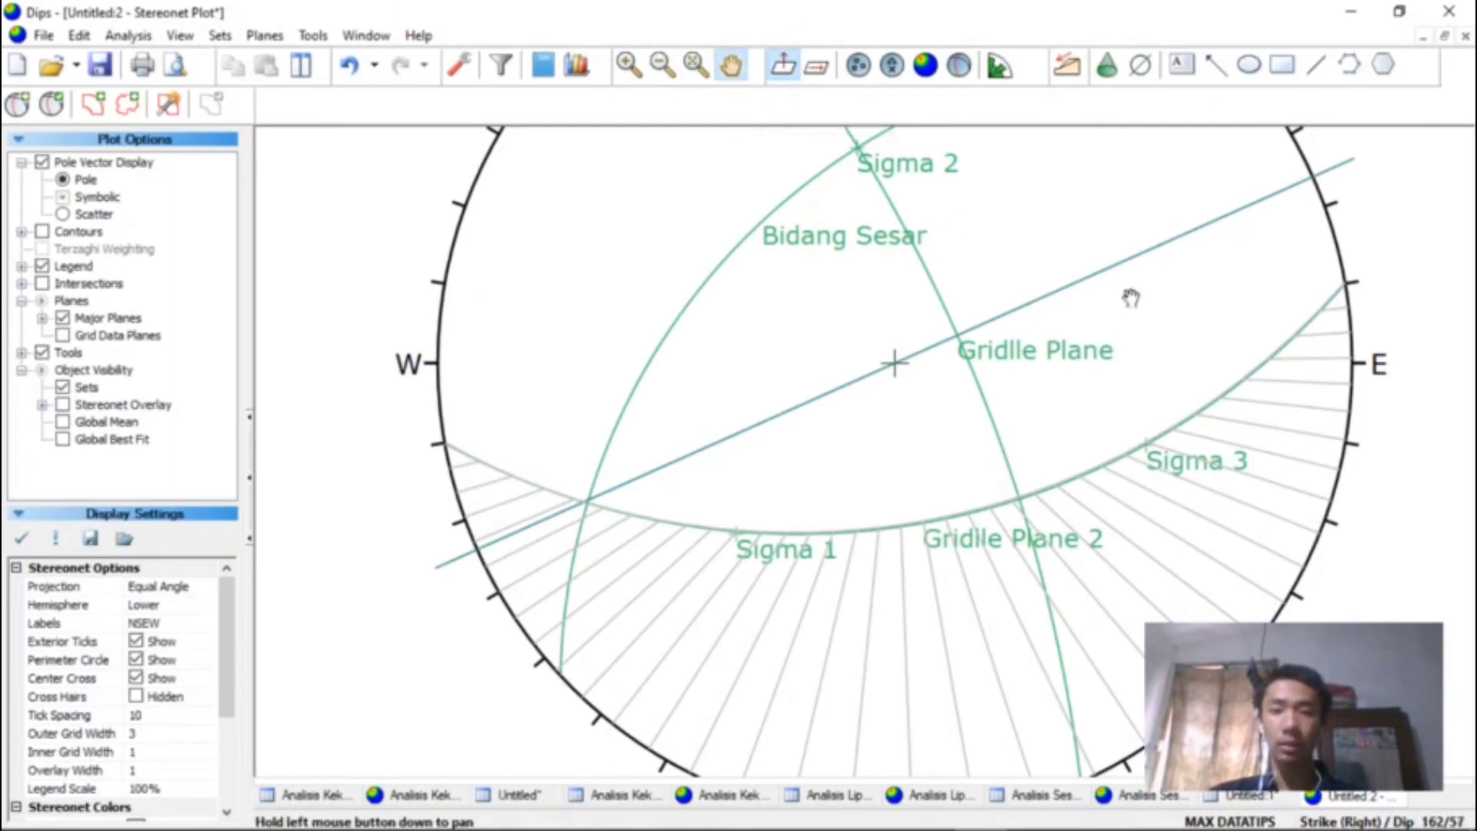
drag(1131, 300, 1074, 410)
scroll(1072, 400, down, 2)
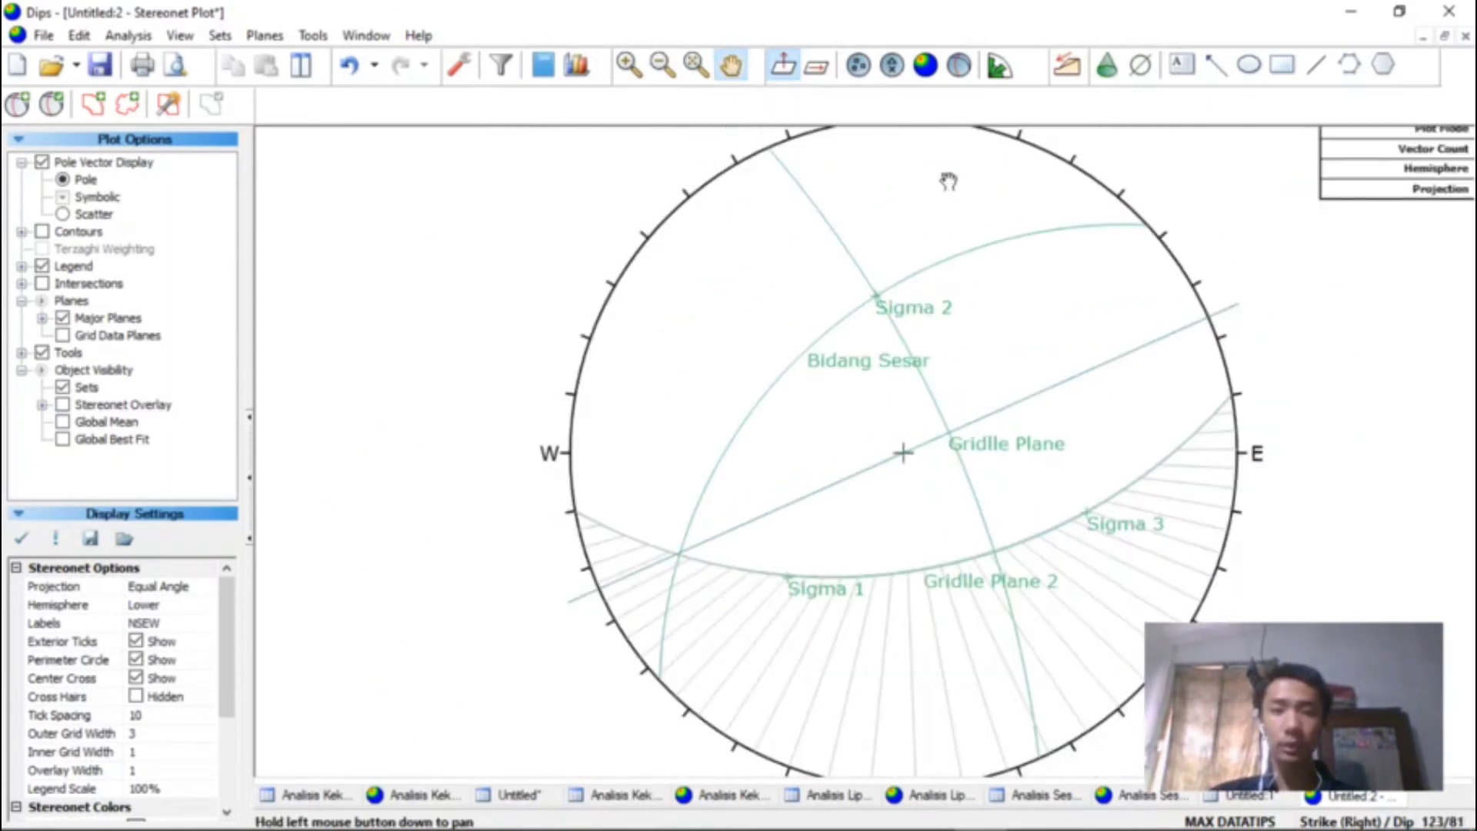
click(311, 35)
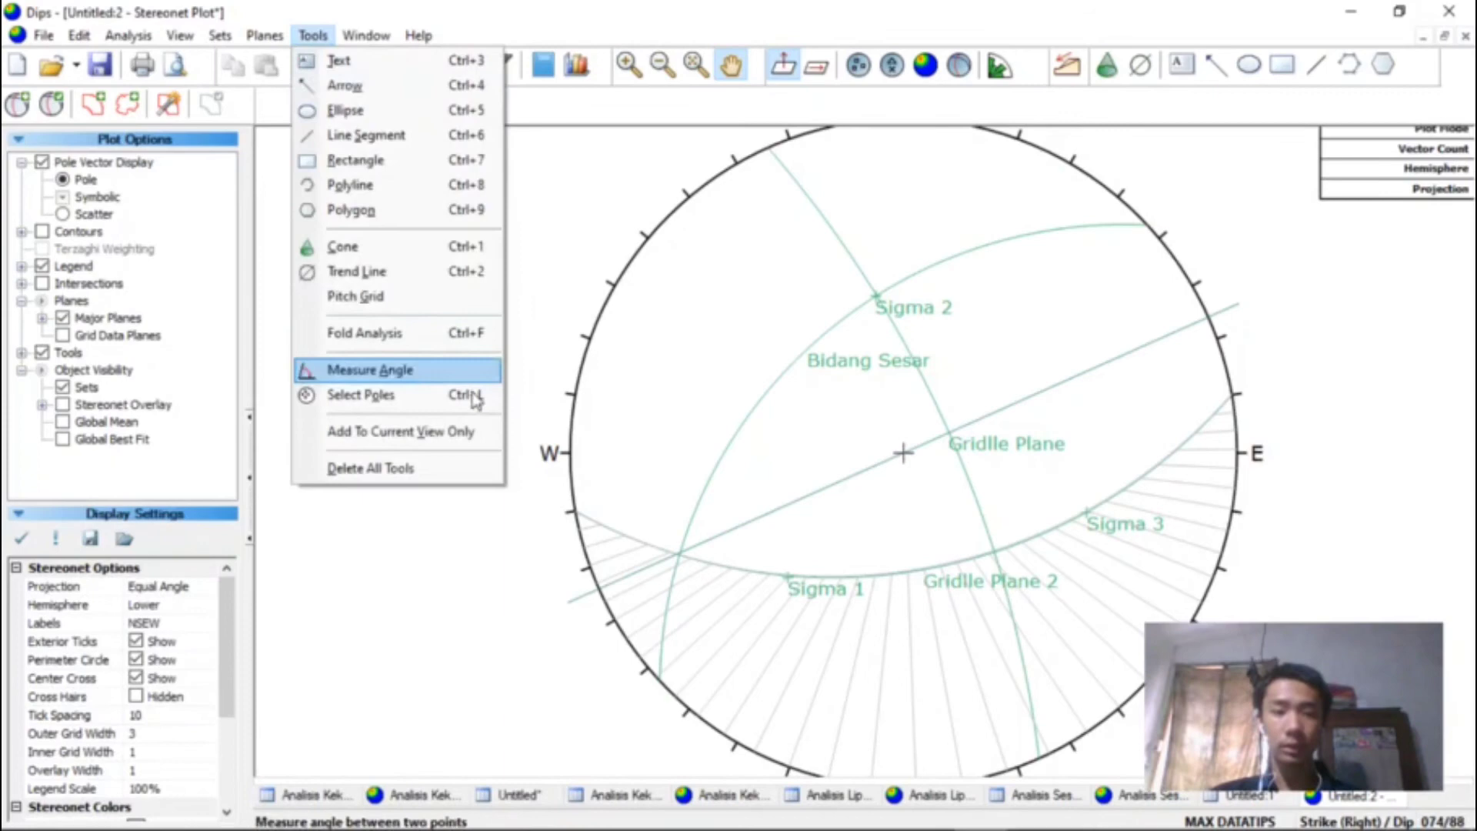
click(386, 469)
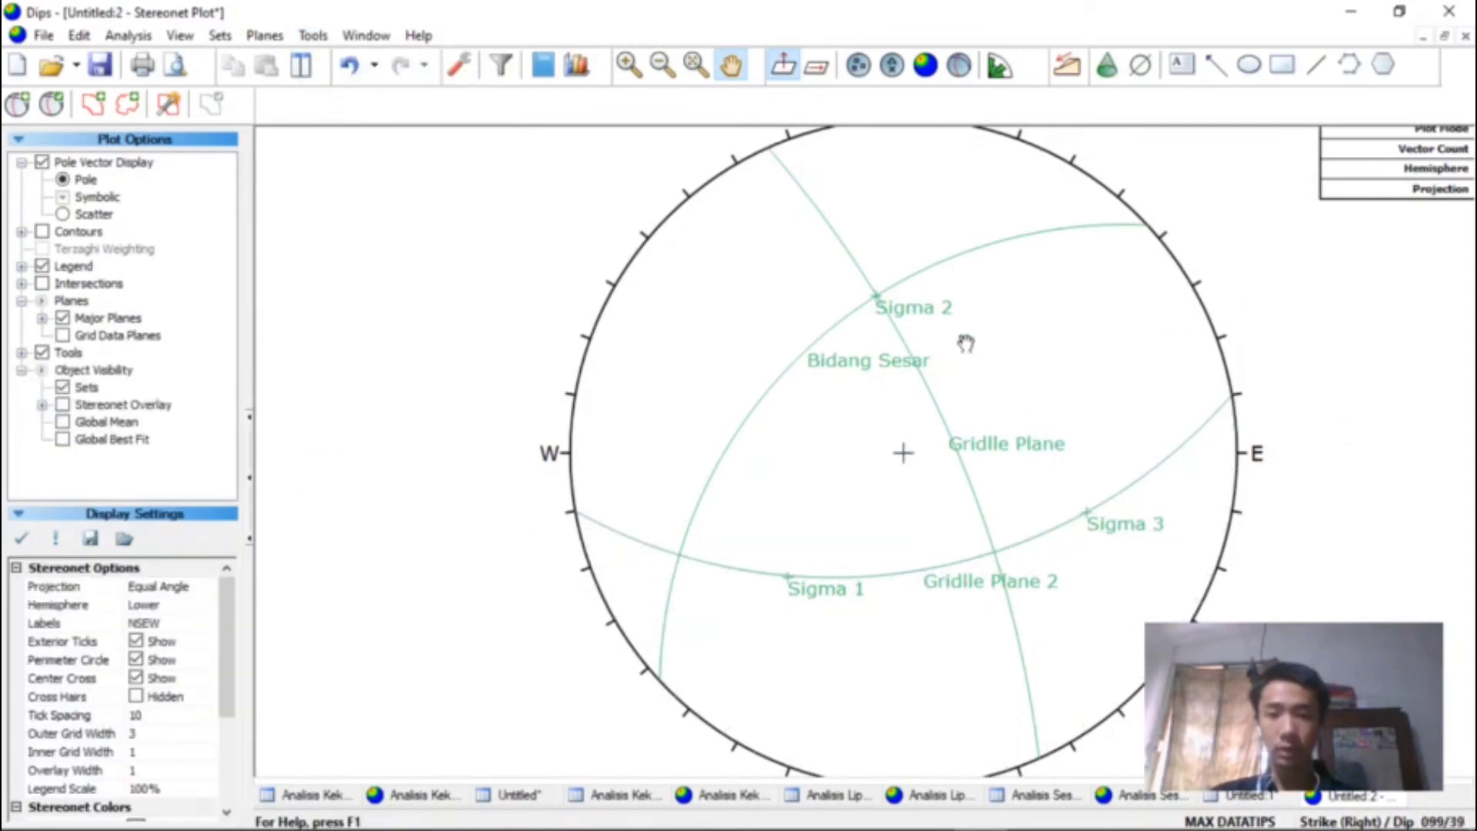
drag(1115, 344, 1042, 401)
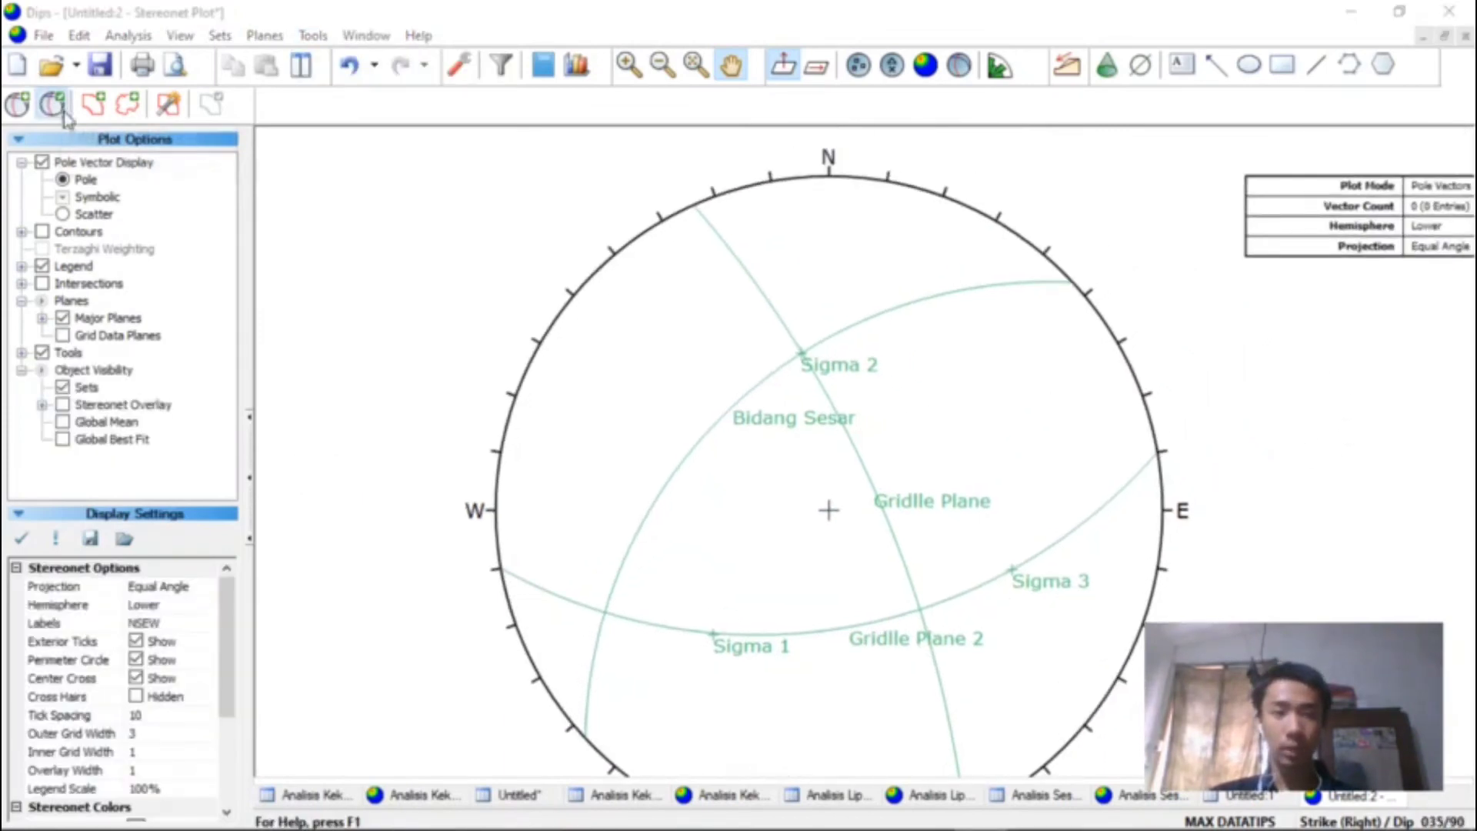
Set the display colour of the Sigma 3, Sigma 1 and Sigma 2 user planes to black.
click(52, 103)
click(589, 419)
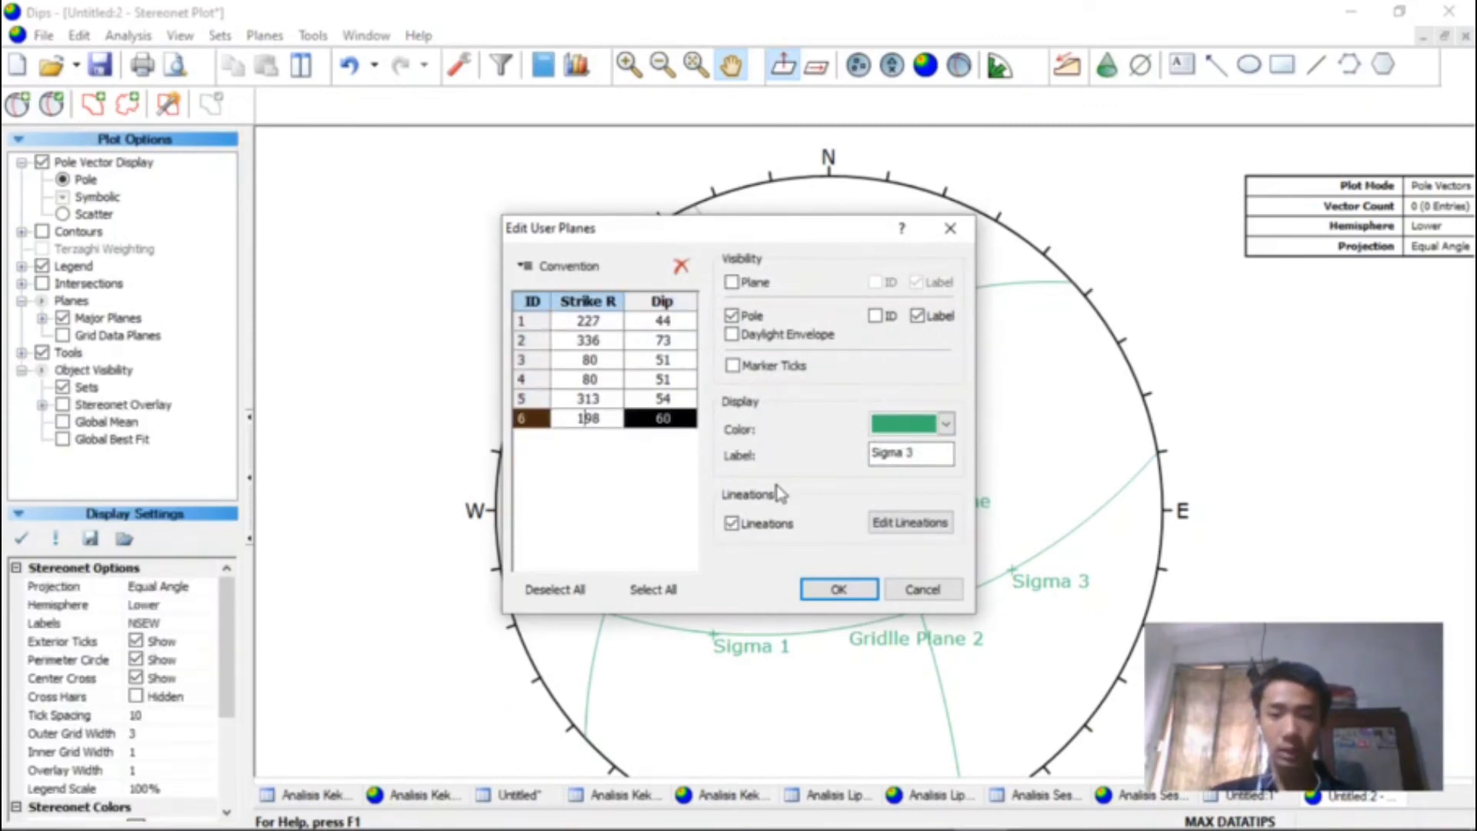
click(930, 431)
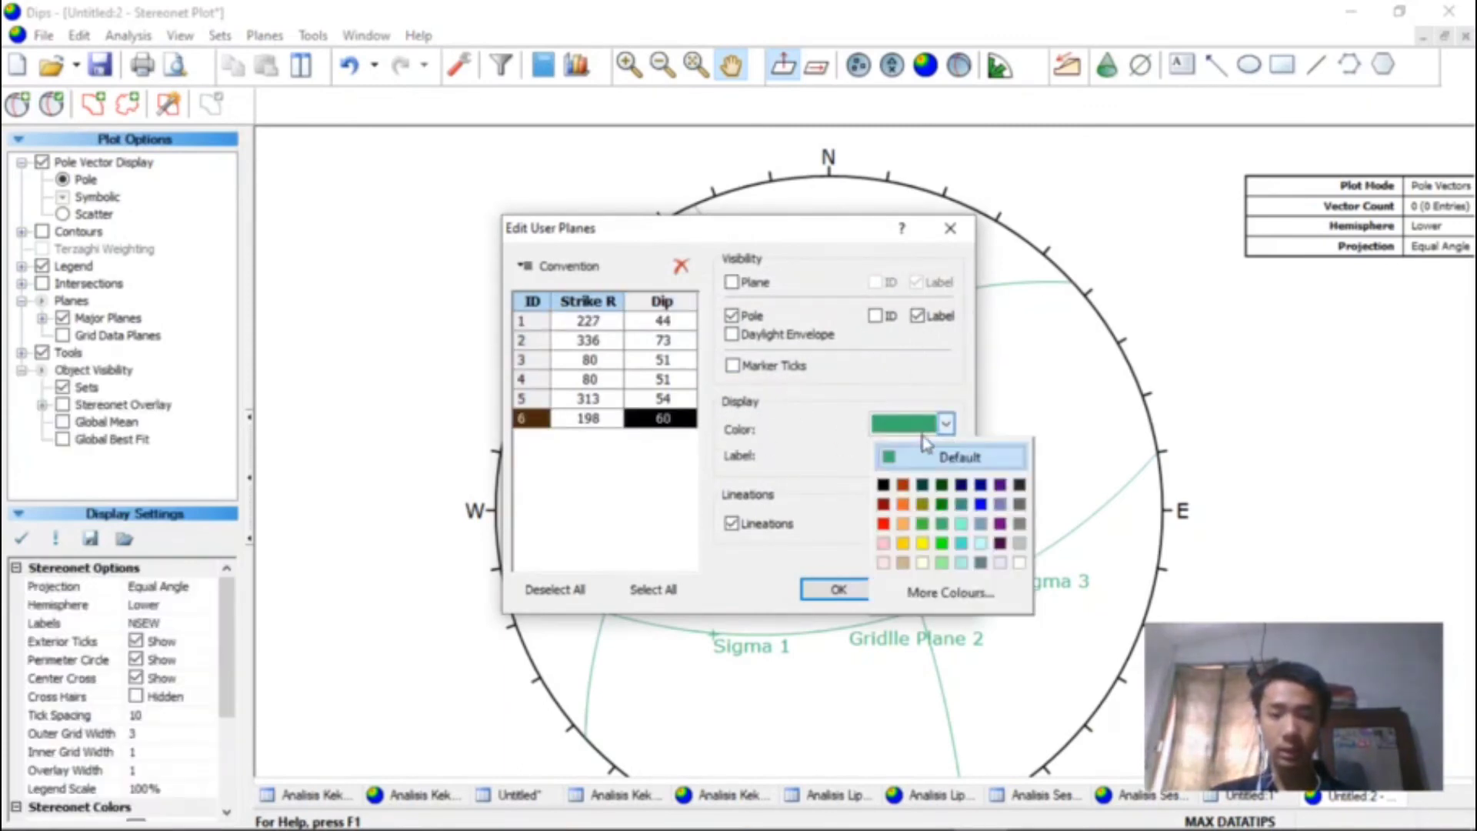
click(884, 484)
click(588, 399)
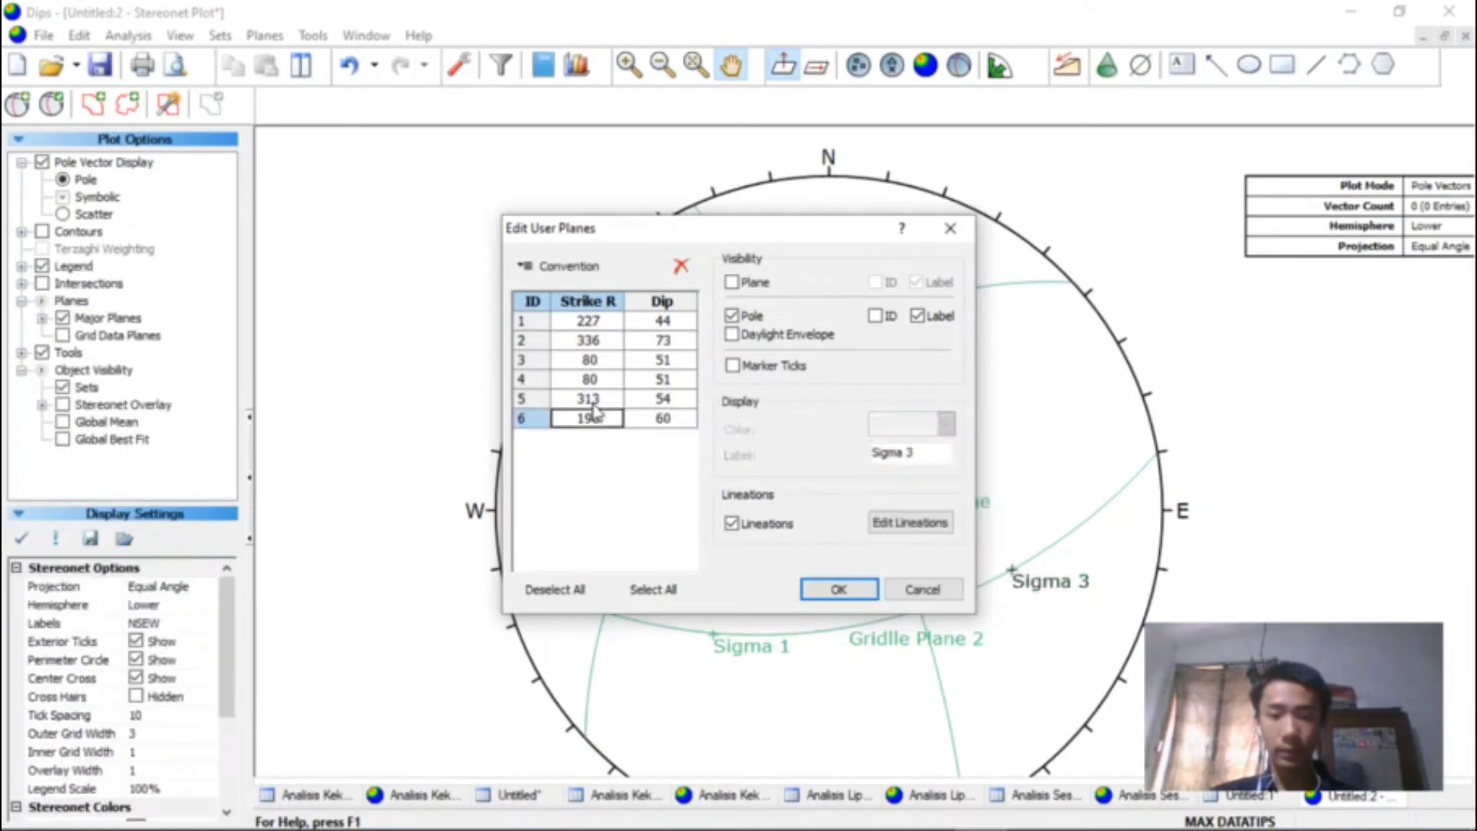
click(908, 431)
click(885, 483)
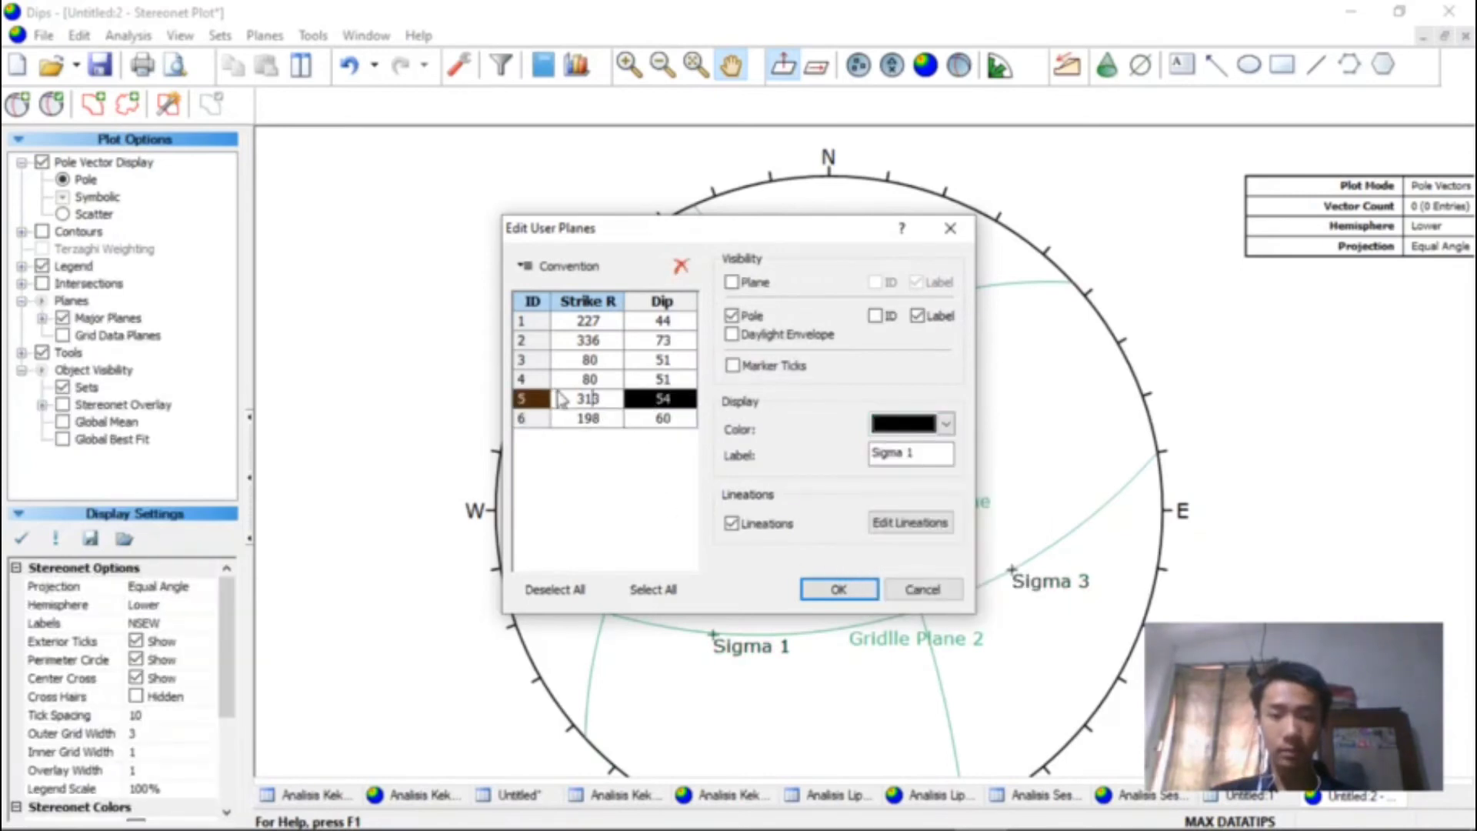
click(589, 394)
click(593, 379)
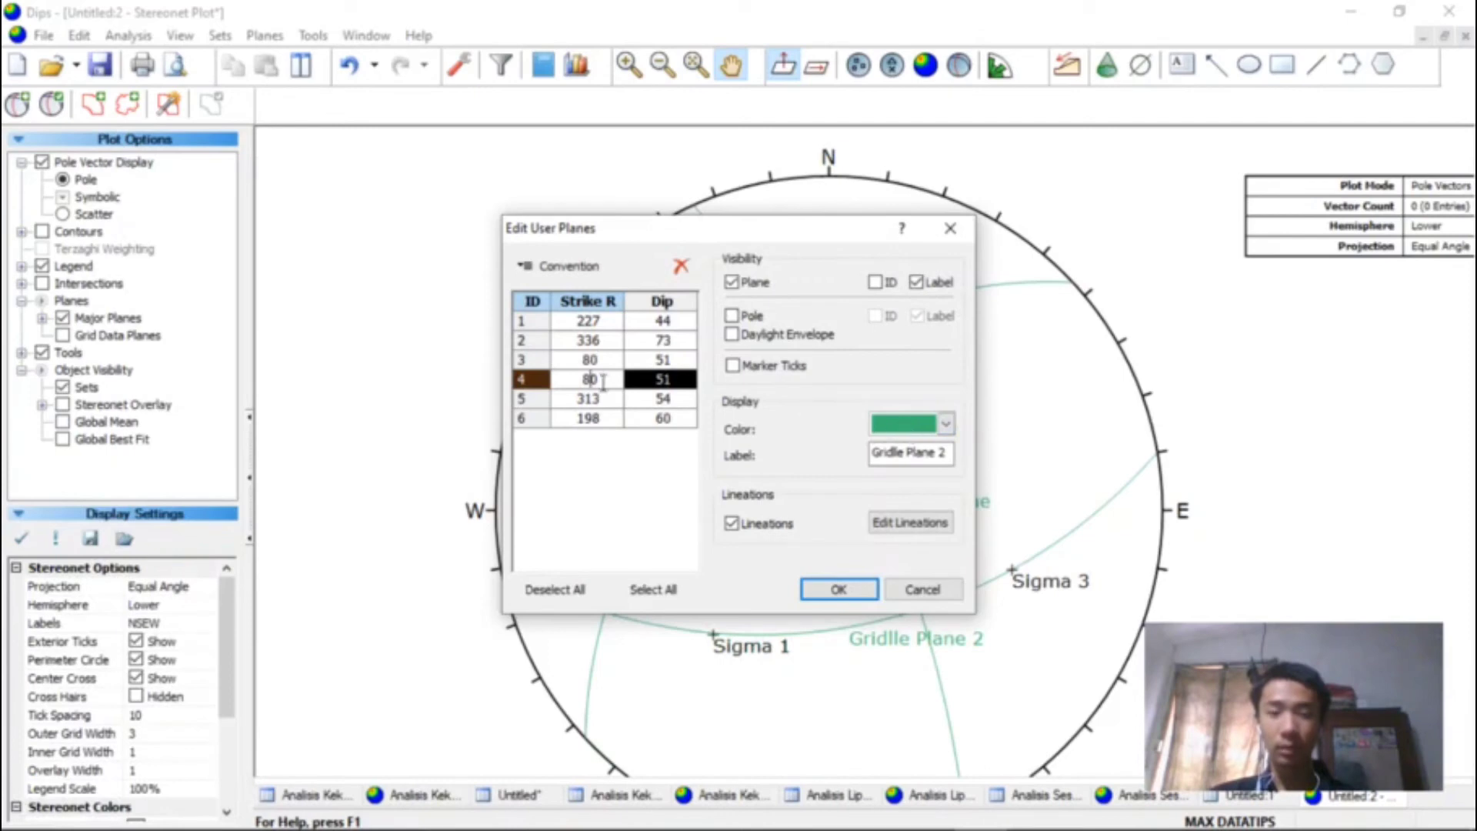
click(590, 361)
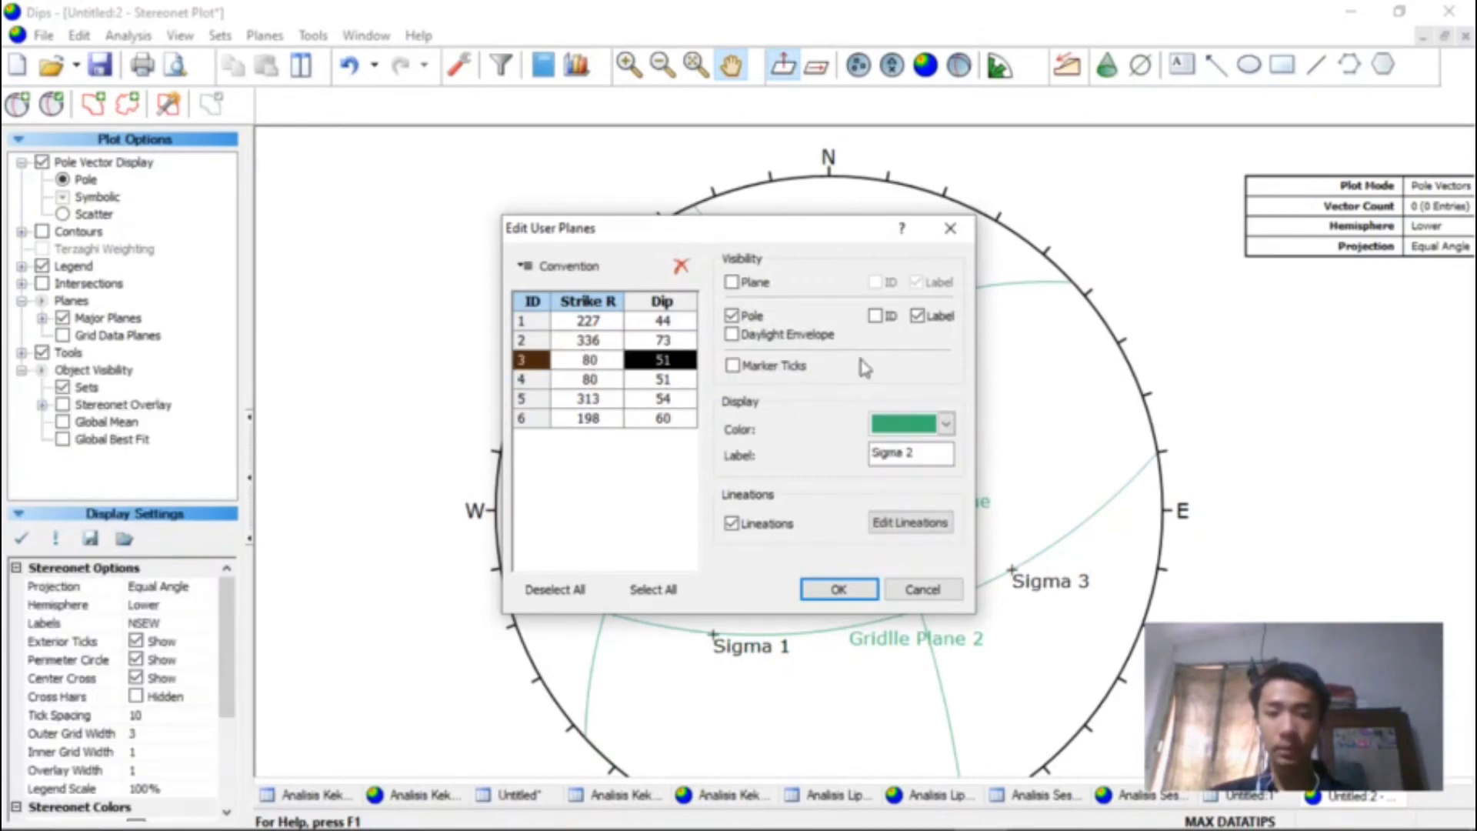
click(945, 424)
click(886, 484)
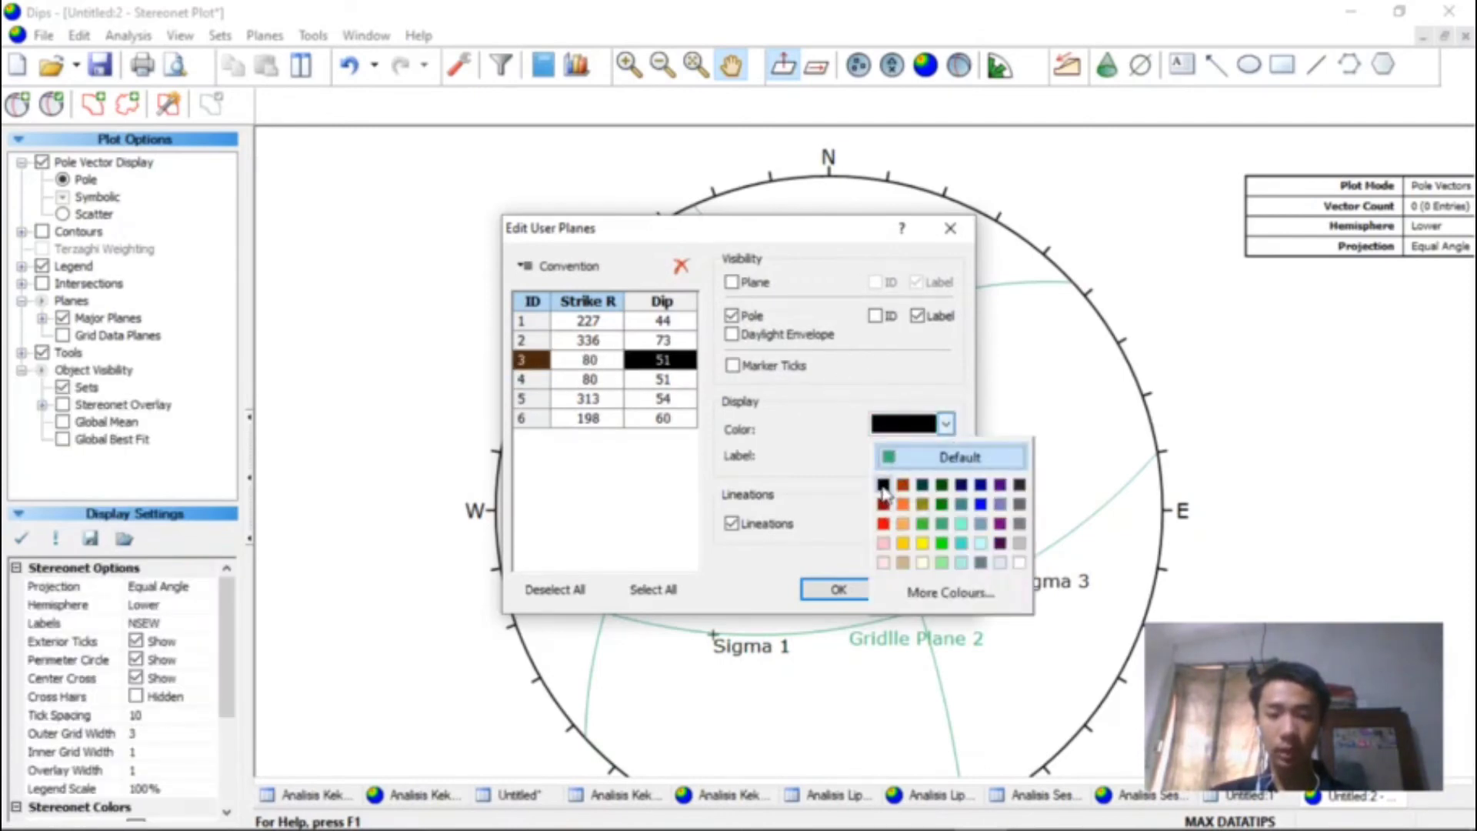
Set the display colour of the Bidang Sesar user plane to red and apply the user plane edits.
click(602, 344)
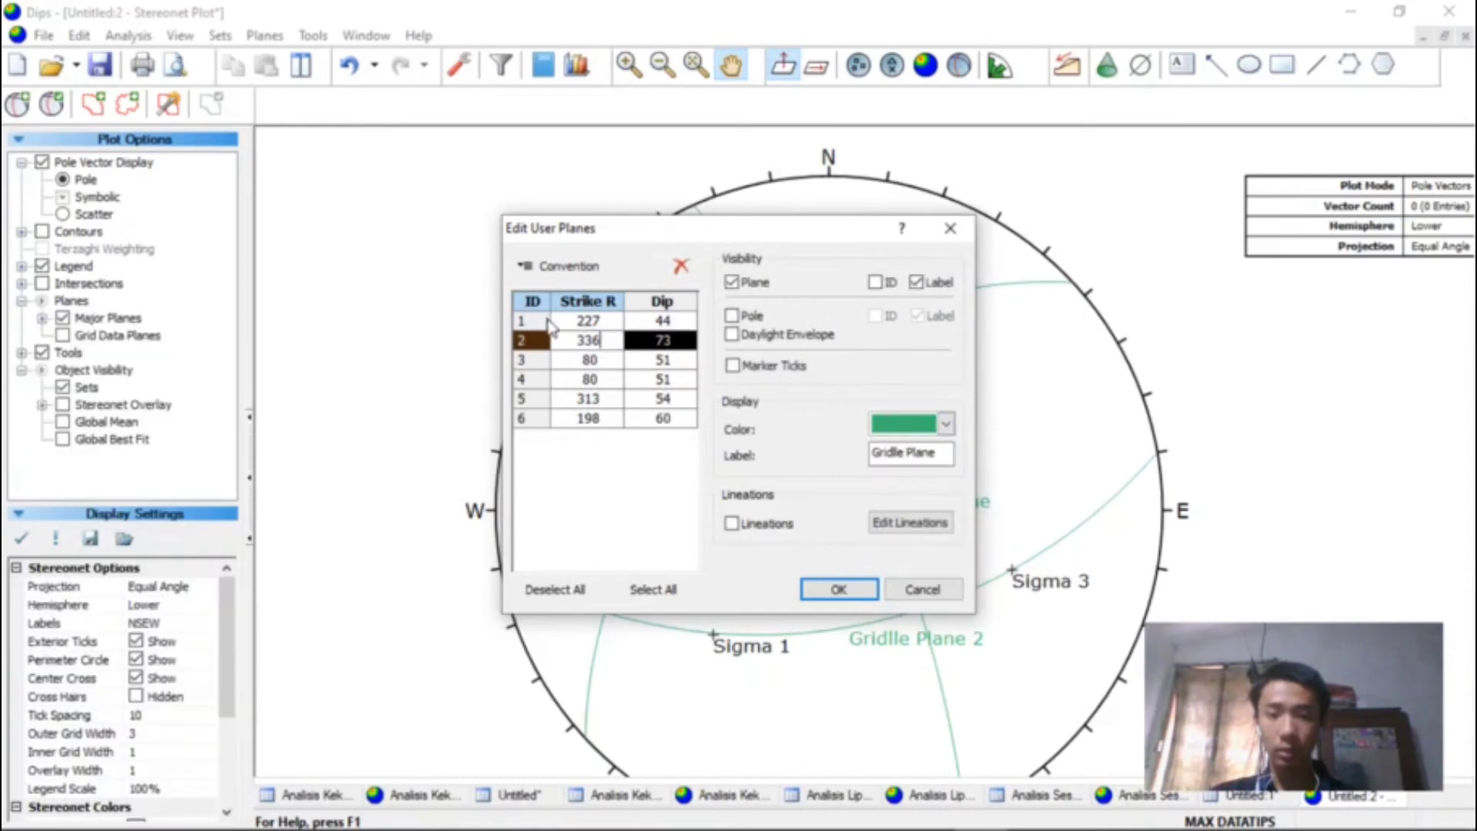
click(610, 321)
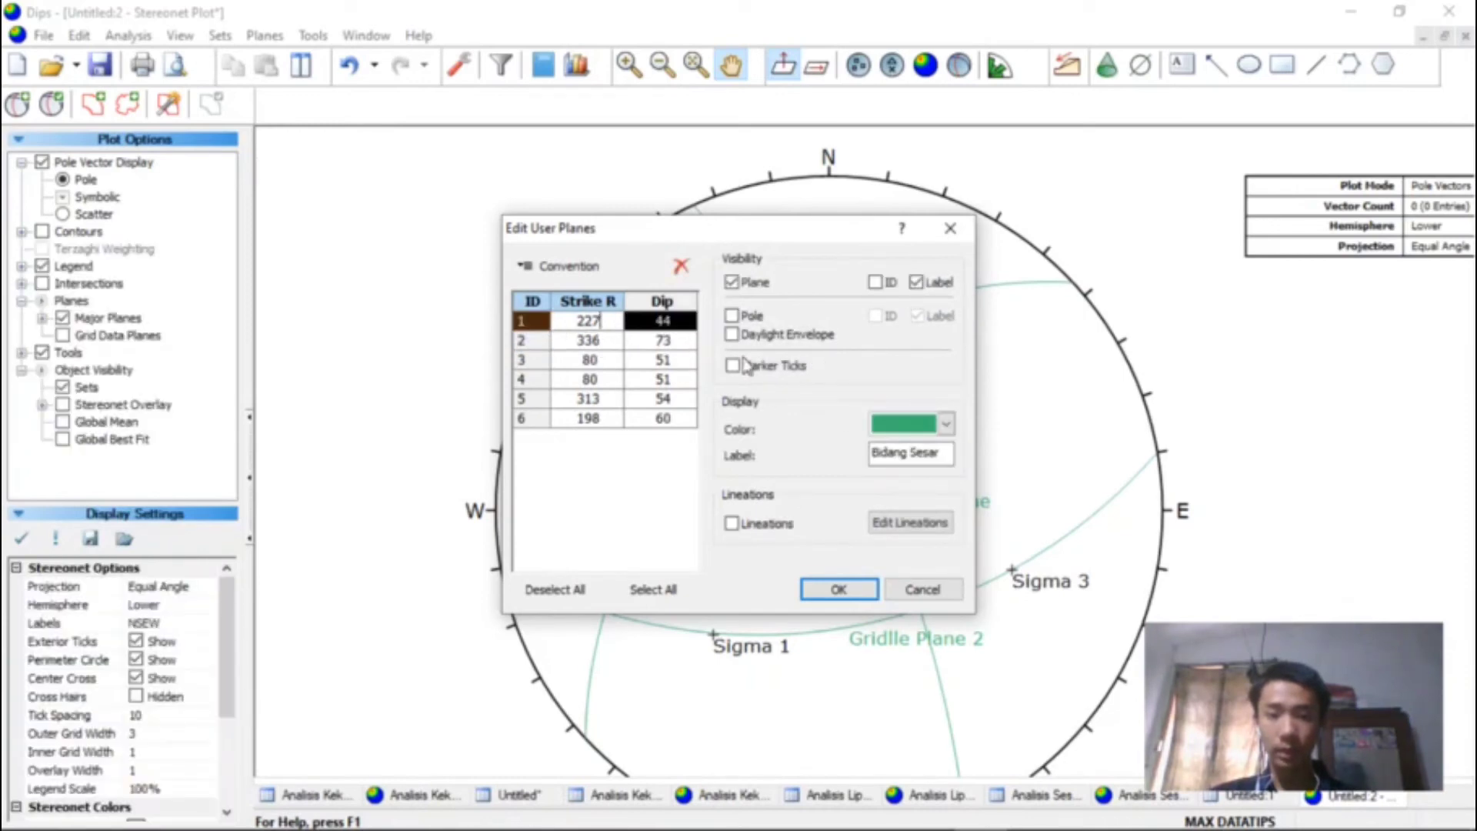
click(945, 424)
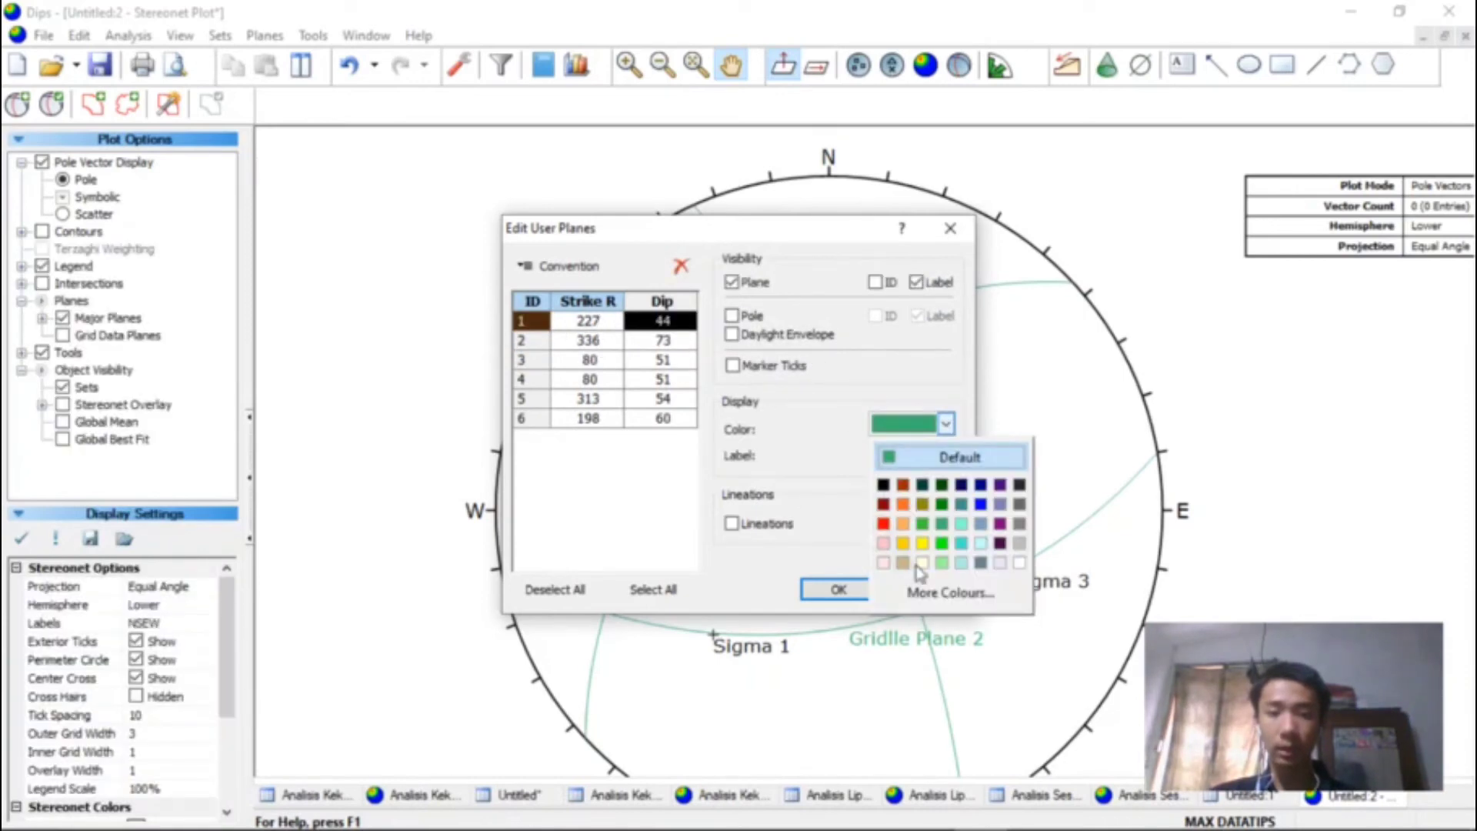
click(885, 524)
click(838, 589)
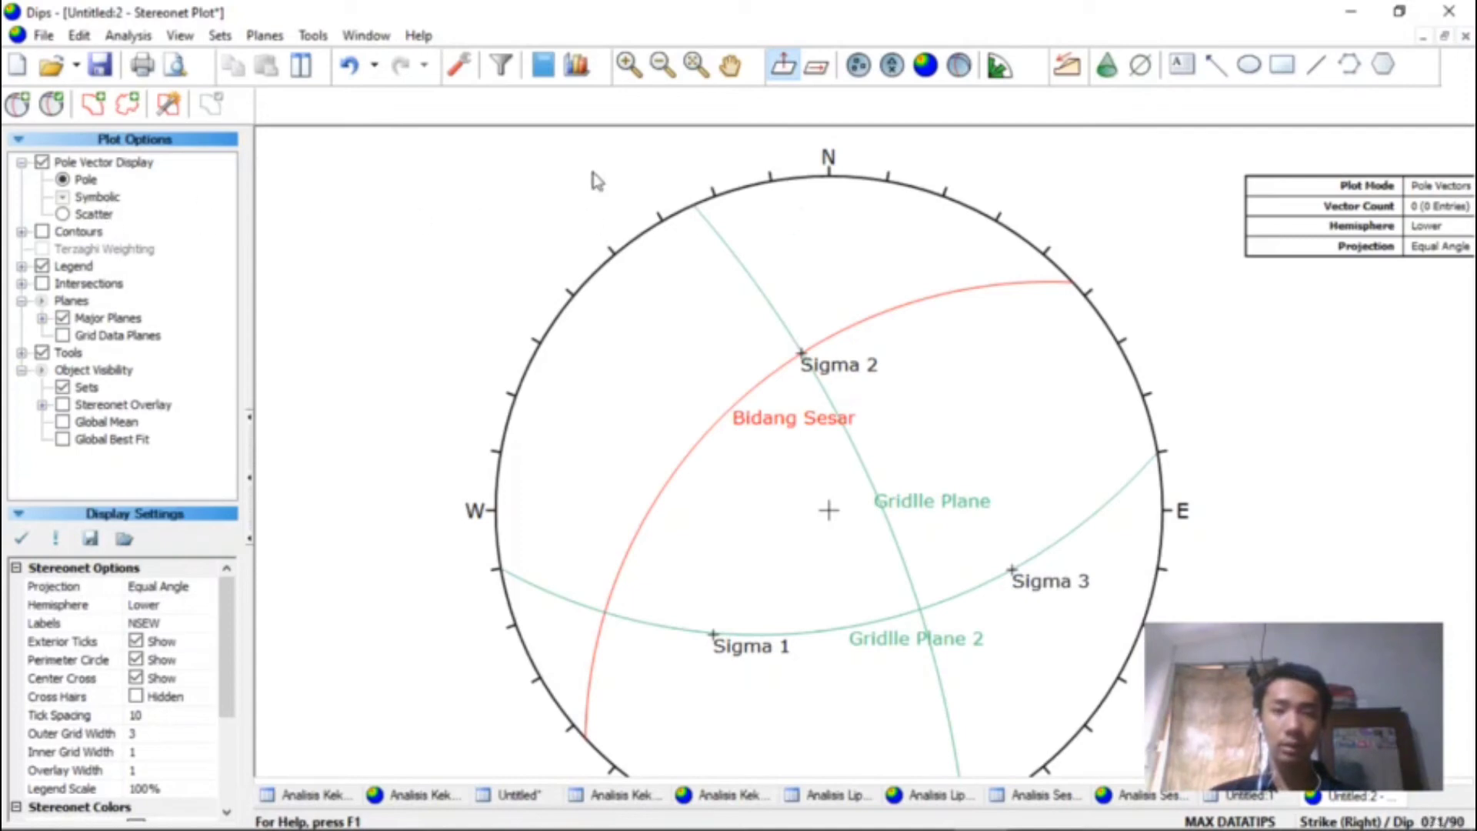
Refresh the legend so it lists the user planes, and switch the orientation convention to Trend / Plunge.
click(42, 266)
click(43, 266)
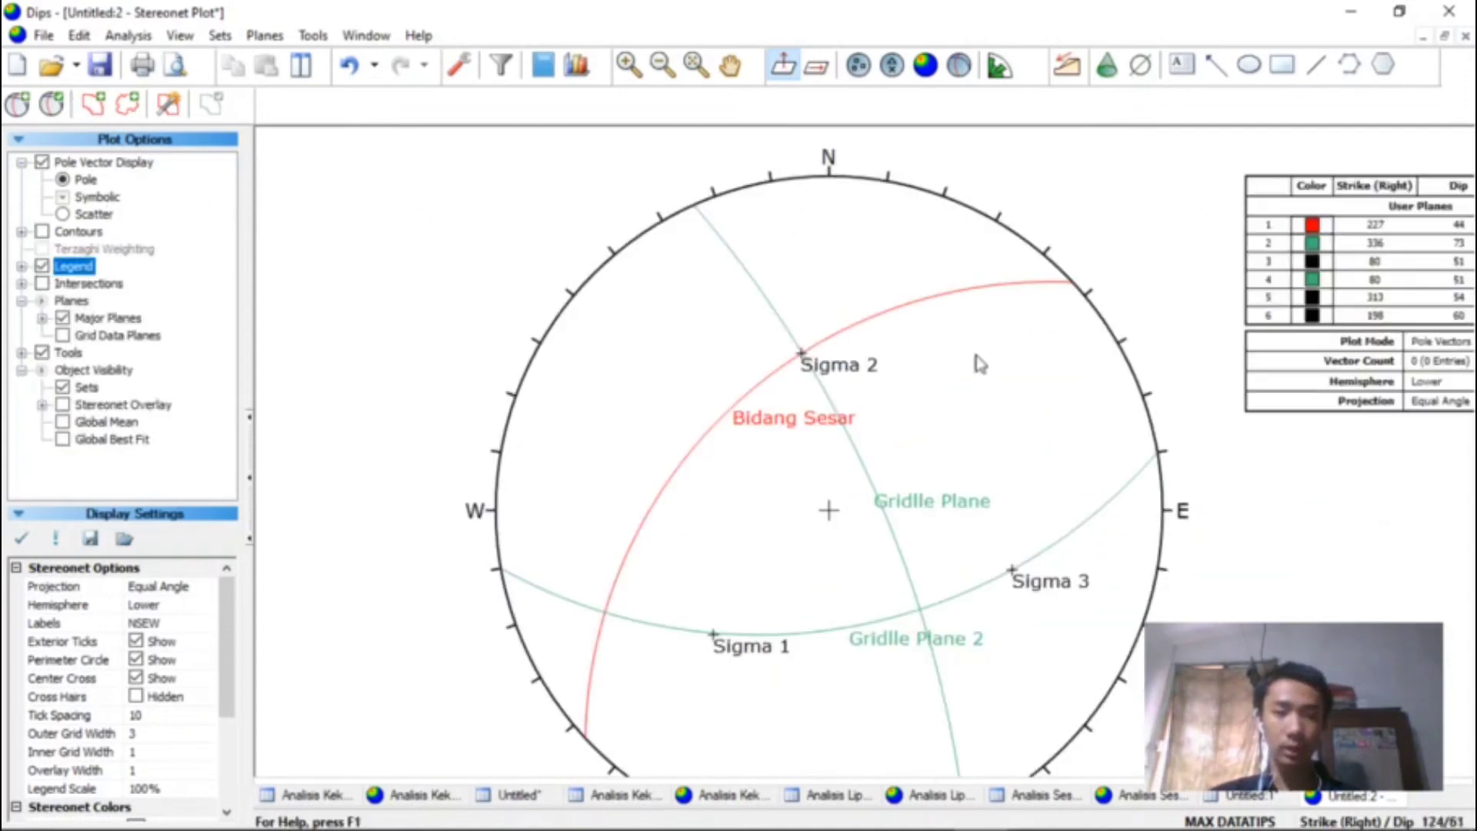
click(729, 65)
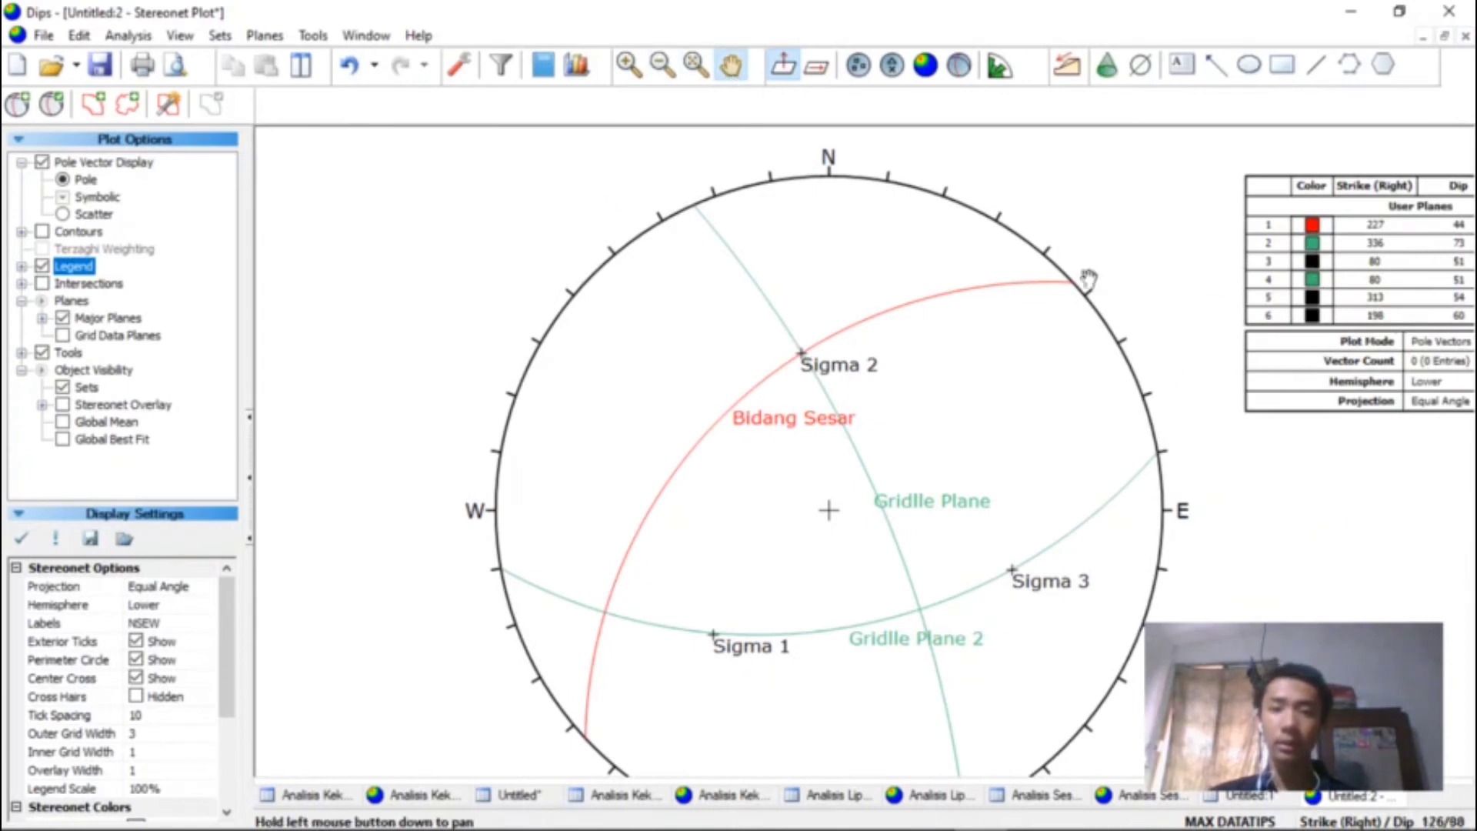
drag(1087, 281, 767, 376)
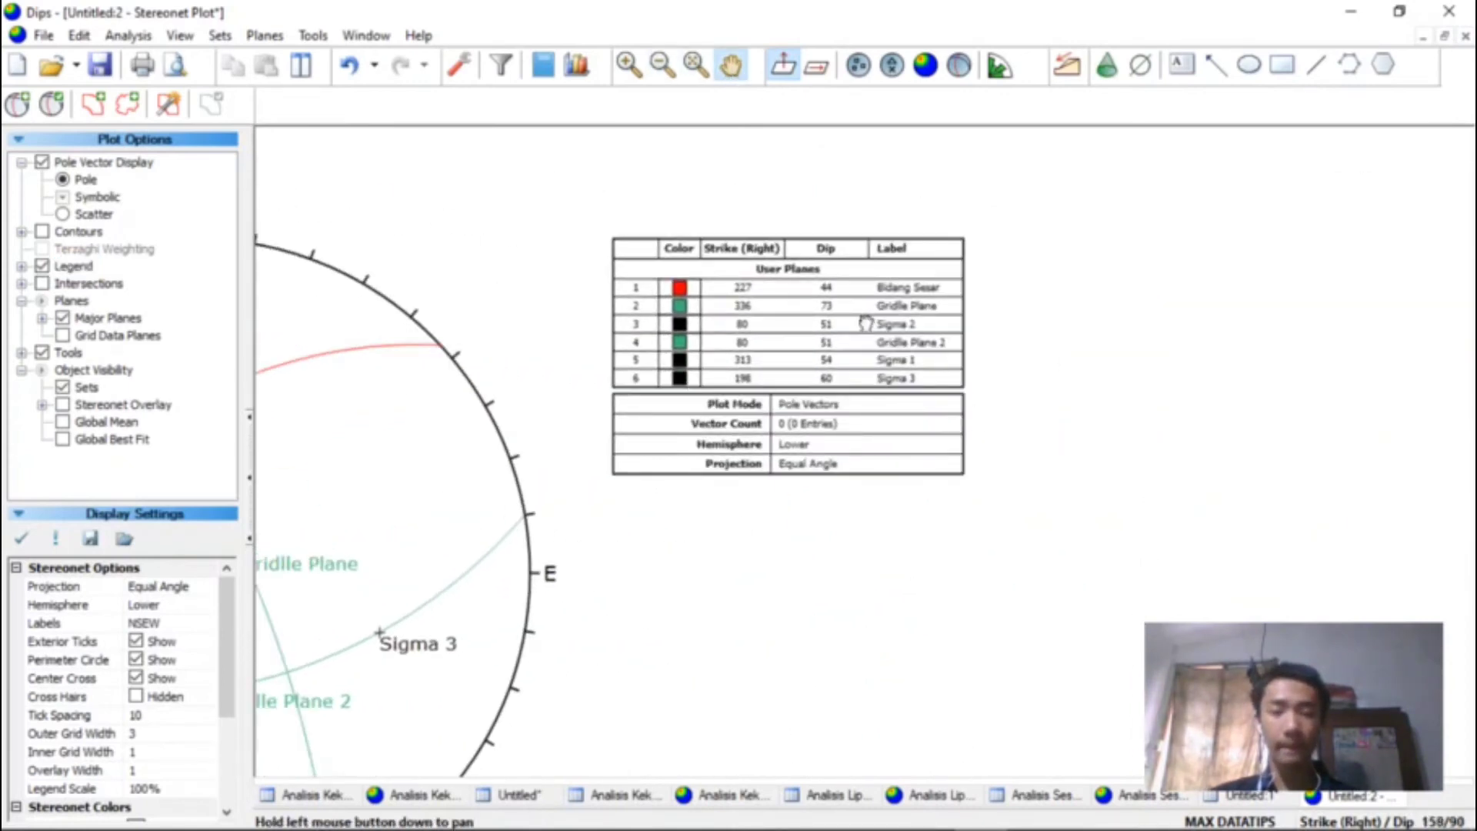
scroll(869, 339, down, 3)
scroll(1026, 408, up, 5)
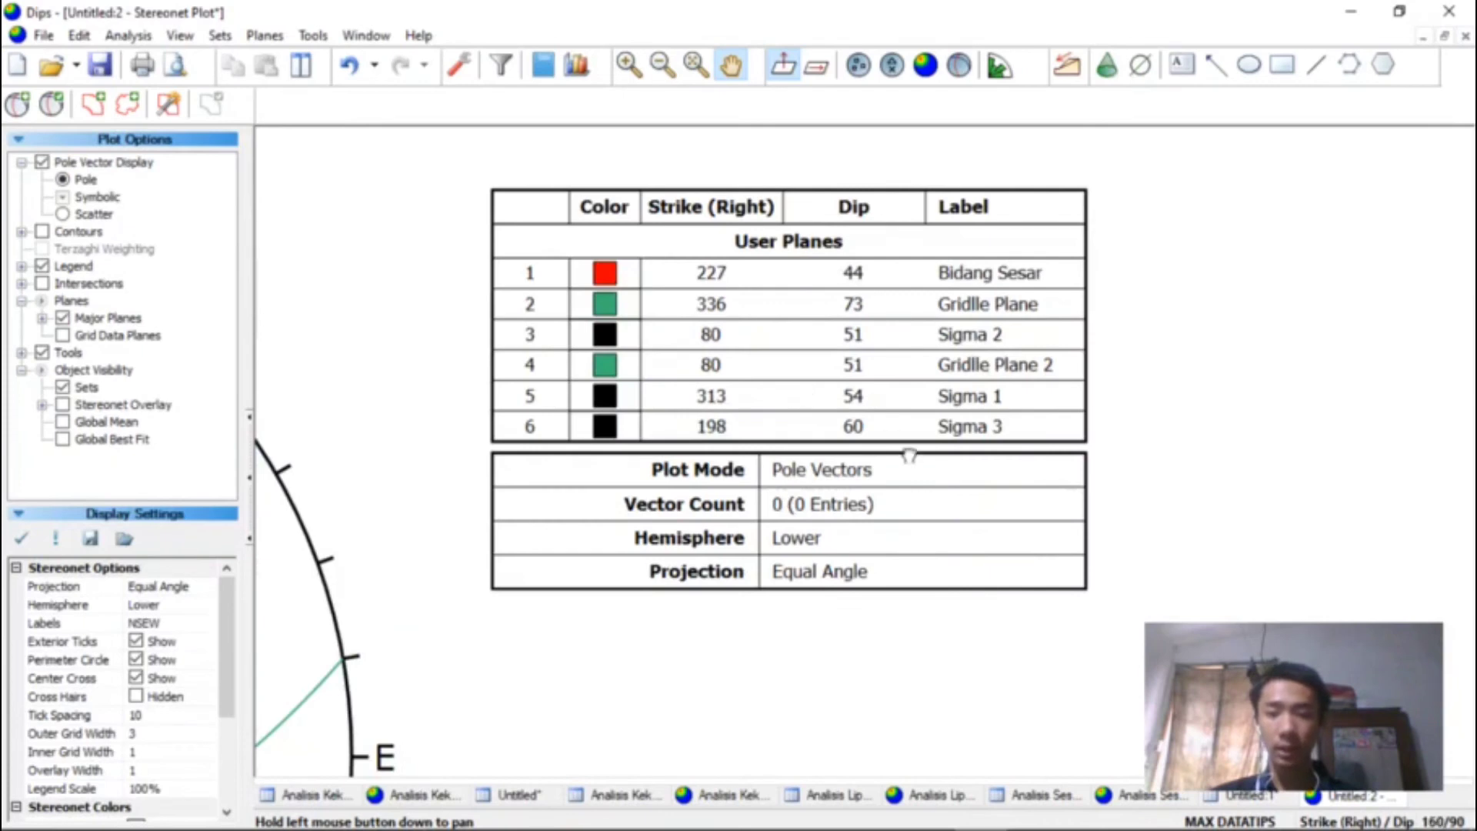
drag(909, 455, 908, 470)
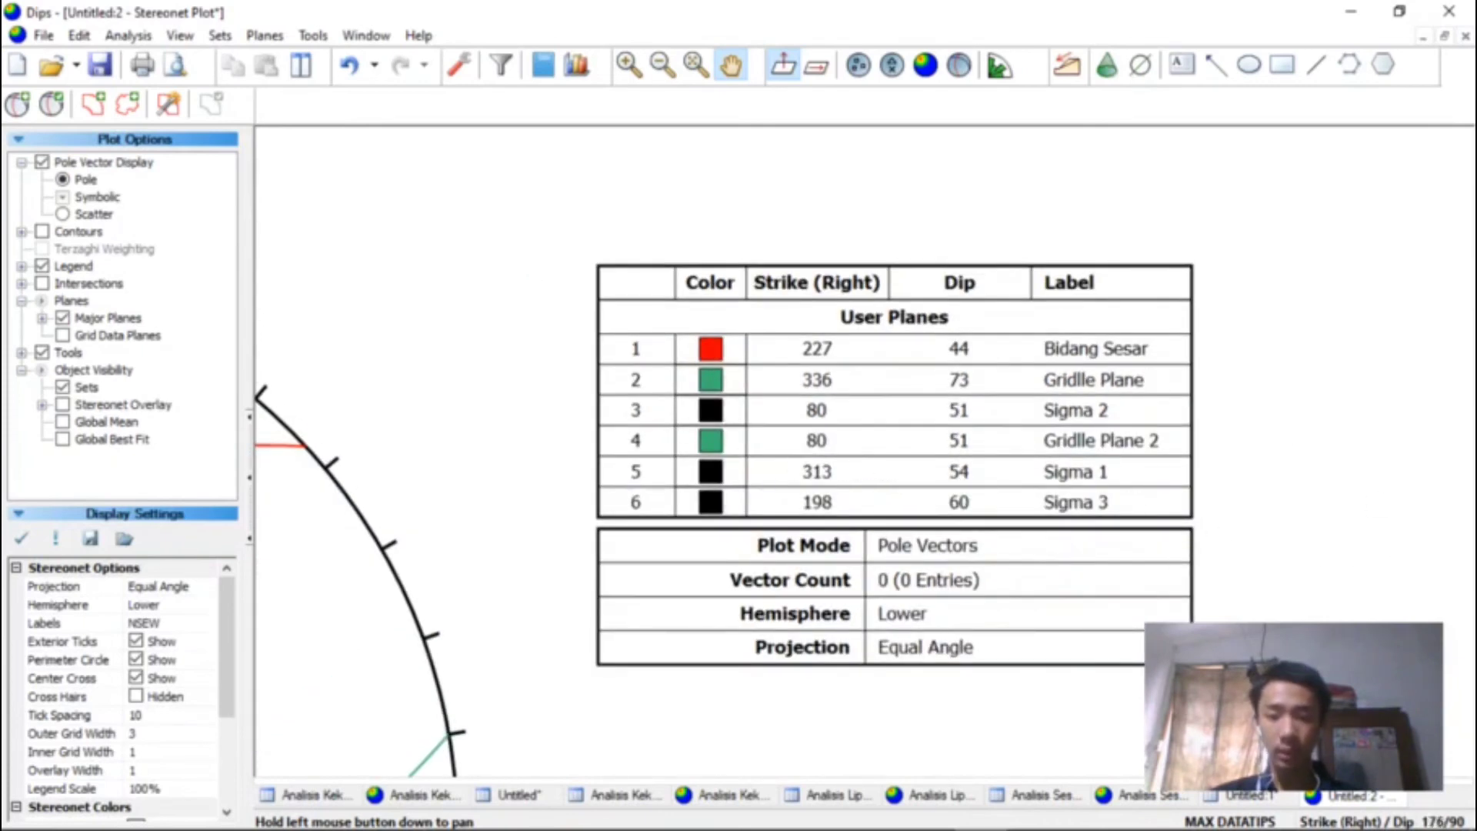
click(1355, 823)
click(1356, 824)
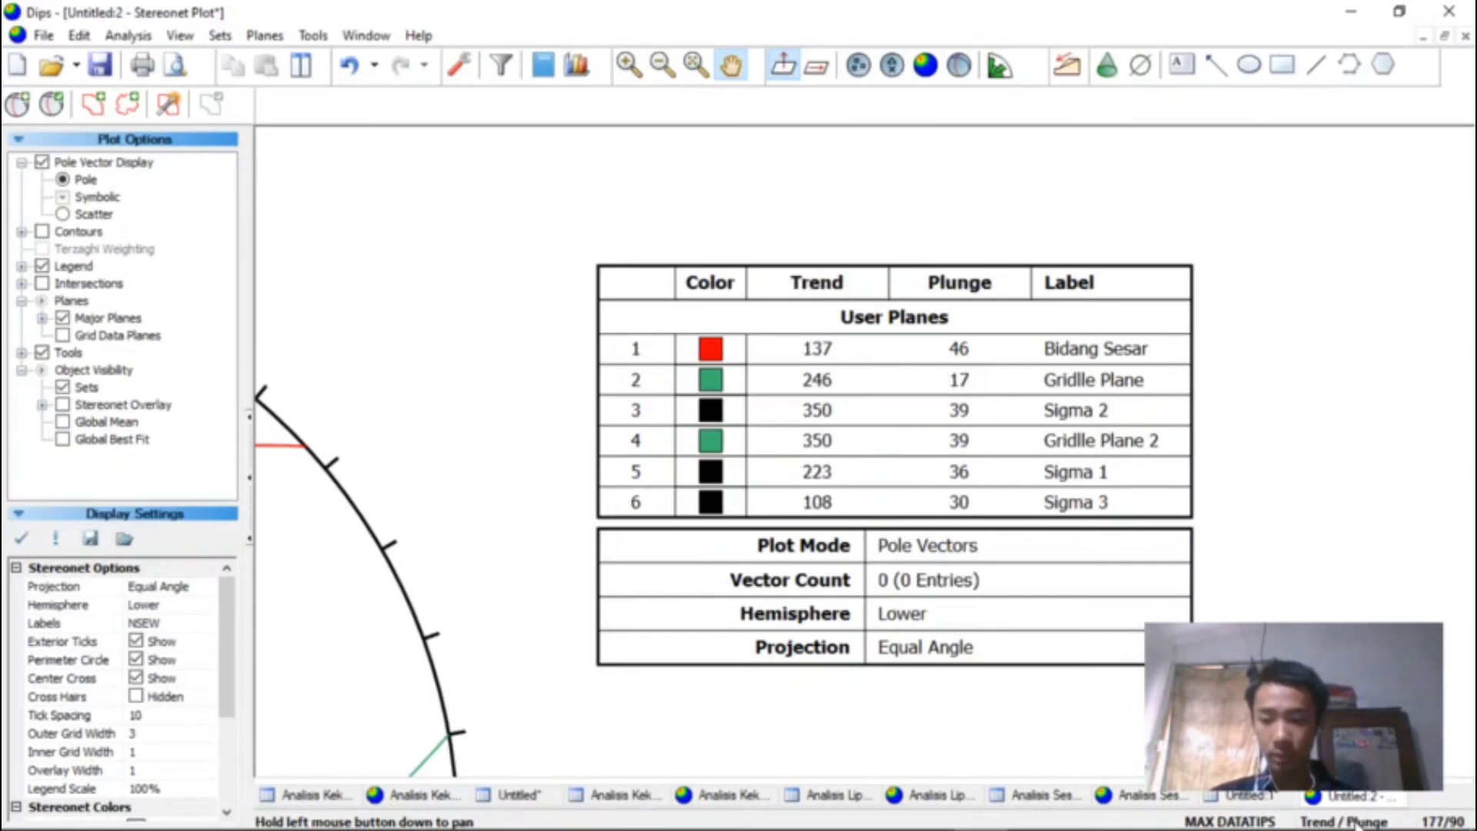
Examine the trend and plunge of Sigma 1, 2 and 3 in the legend and their positions on the stereonet.
scroll(936, 431, up, 1)
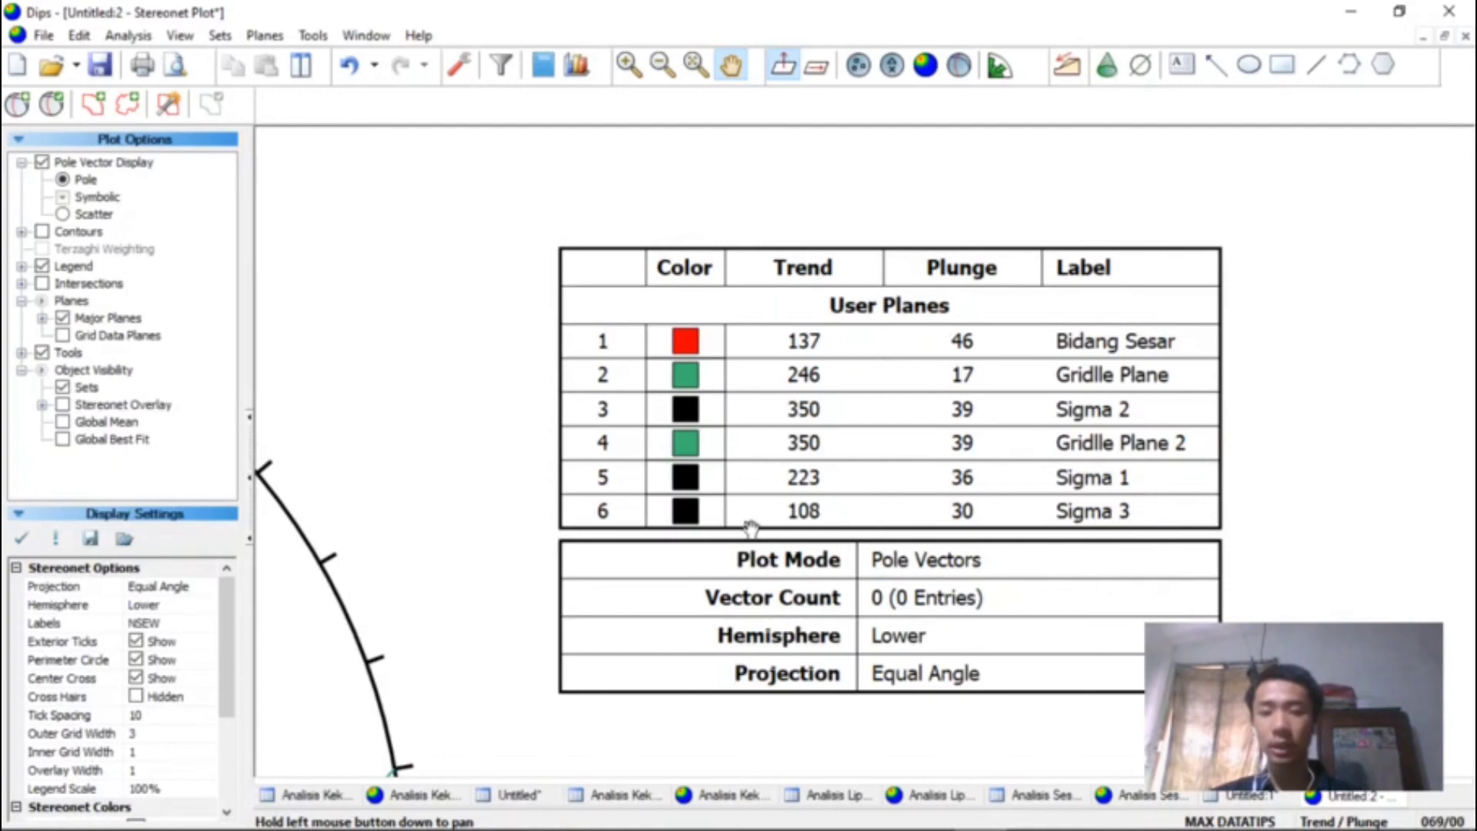
scroll(703, 552, down, 5)
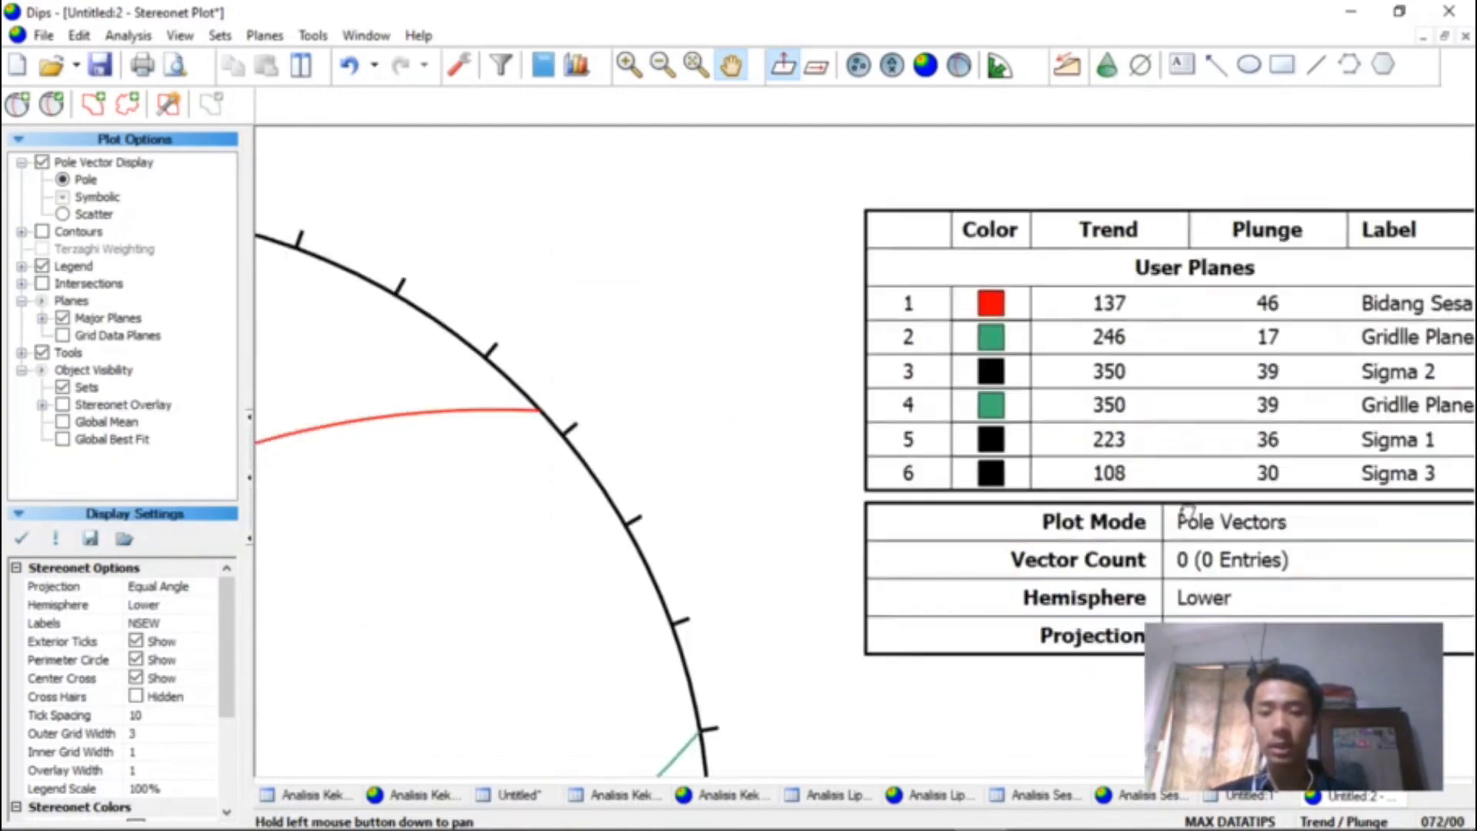
drag(901, 482, 1051, 409)
drag(1019, 517, 1041, 501)
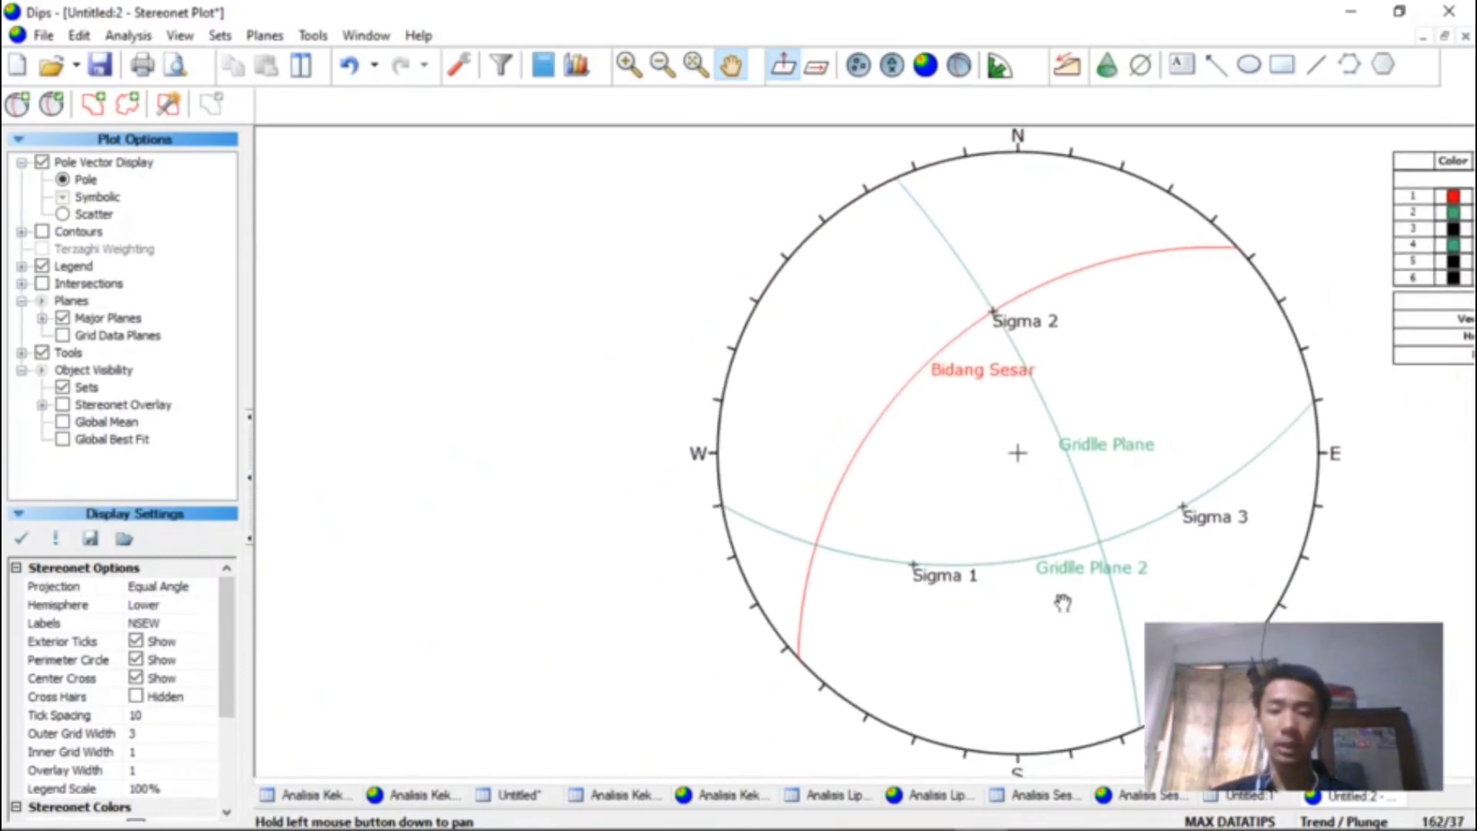
drag(873, 491, 913, 475)
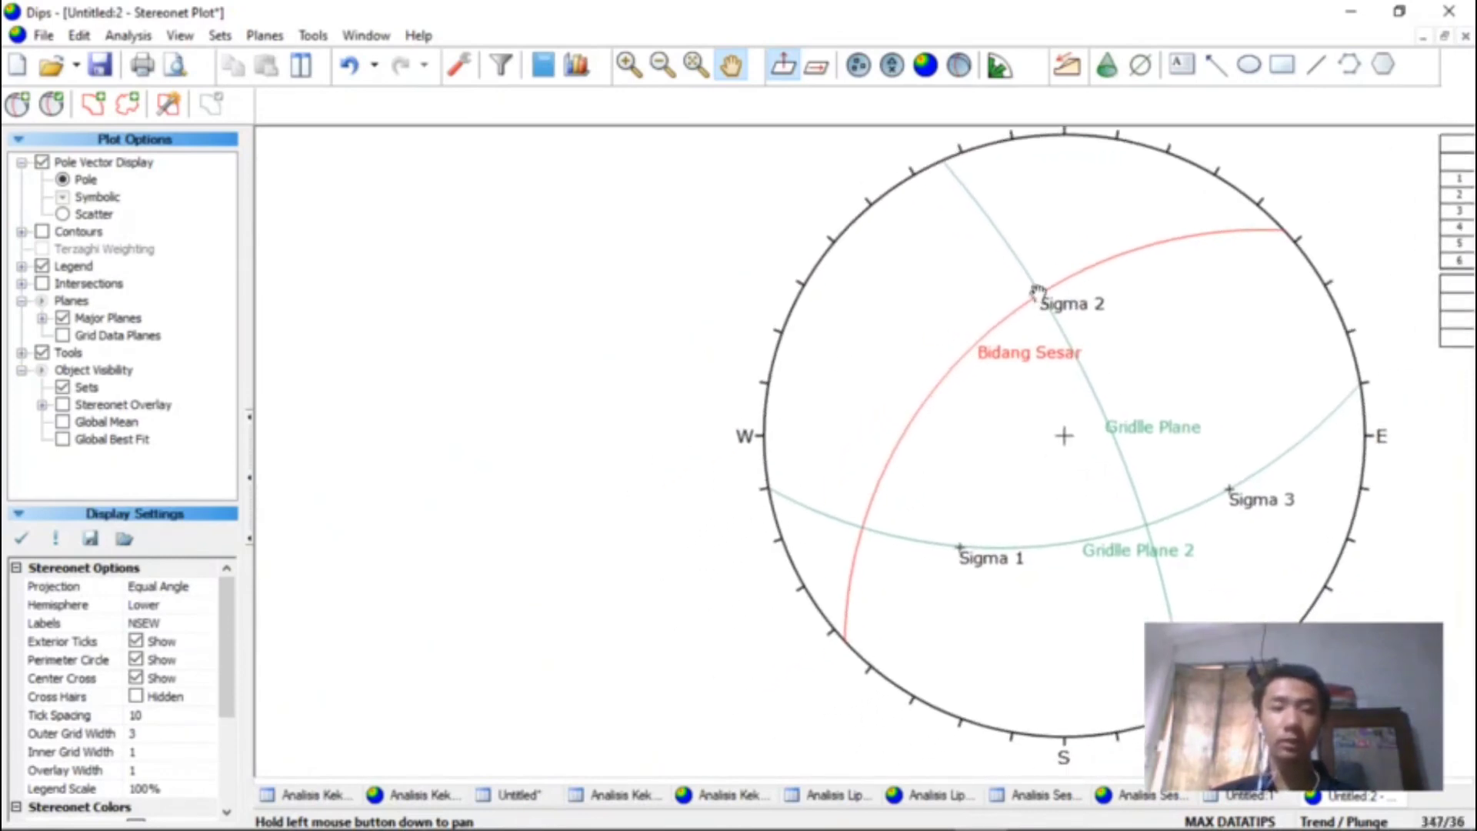
drag(1037, 296, 923, 385)
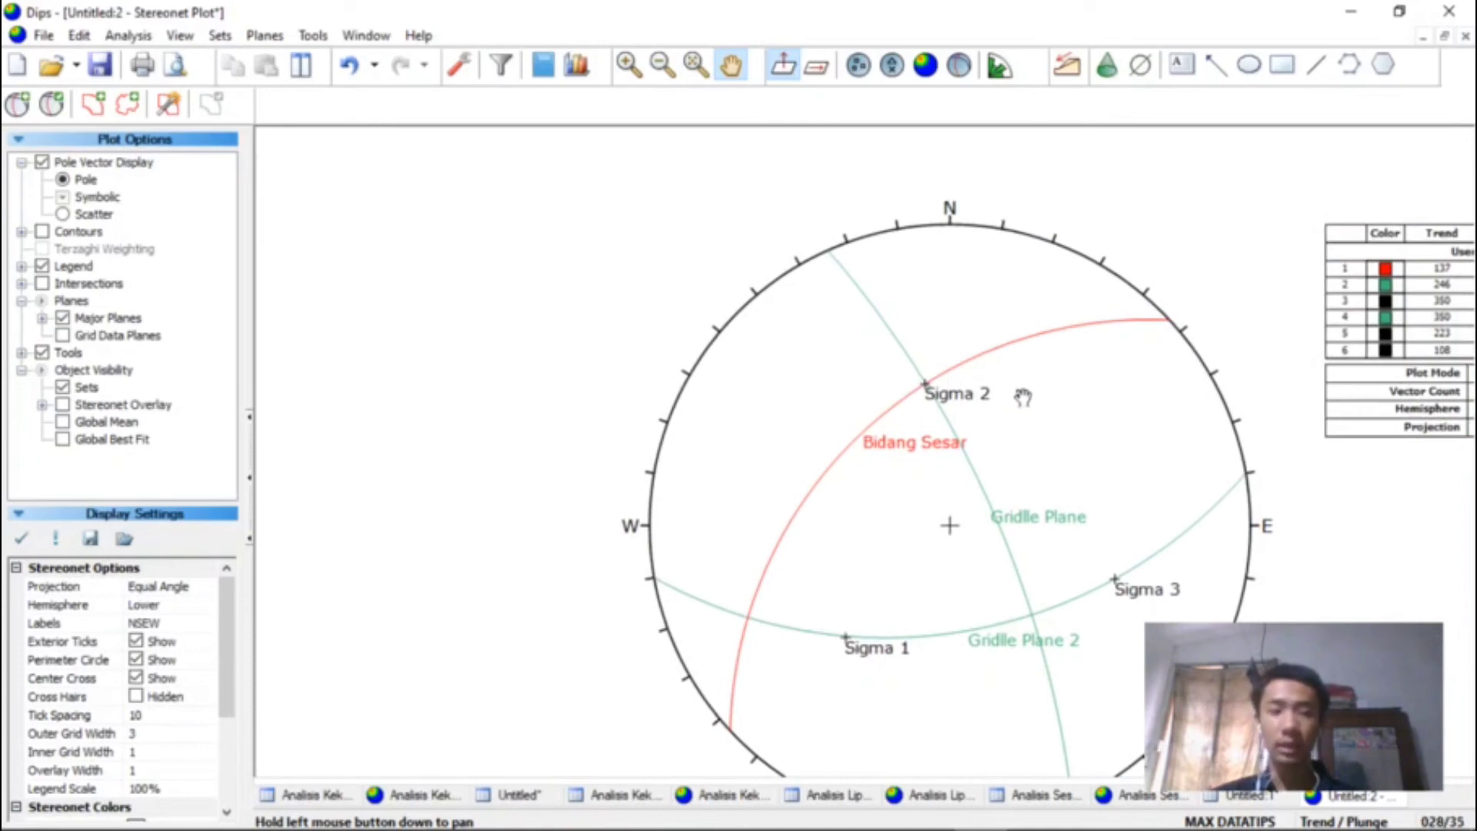
drag(1141, 466, 1078, 466)
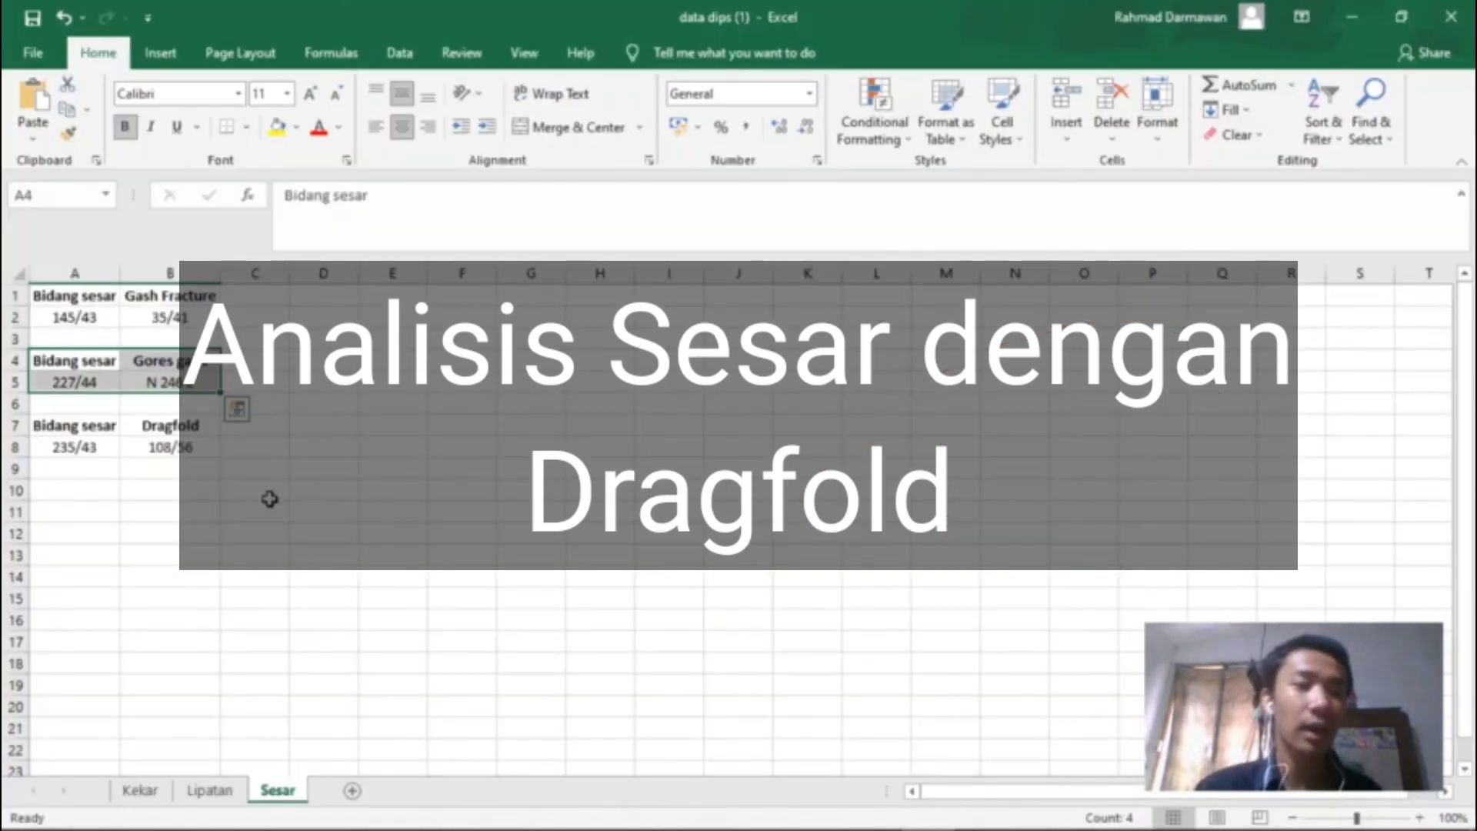
Check the third fault's Bidang sesar and Dragfold orientations in the Sesar worksheet in Excel.
click(255, 490)
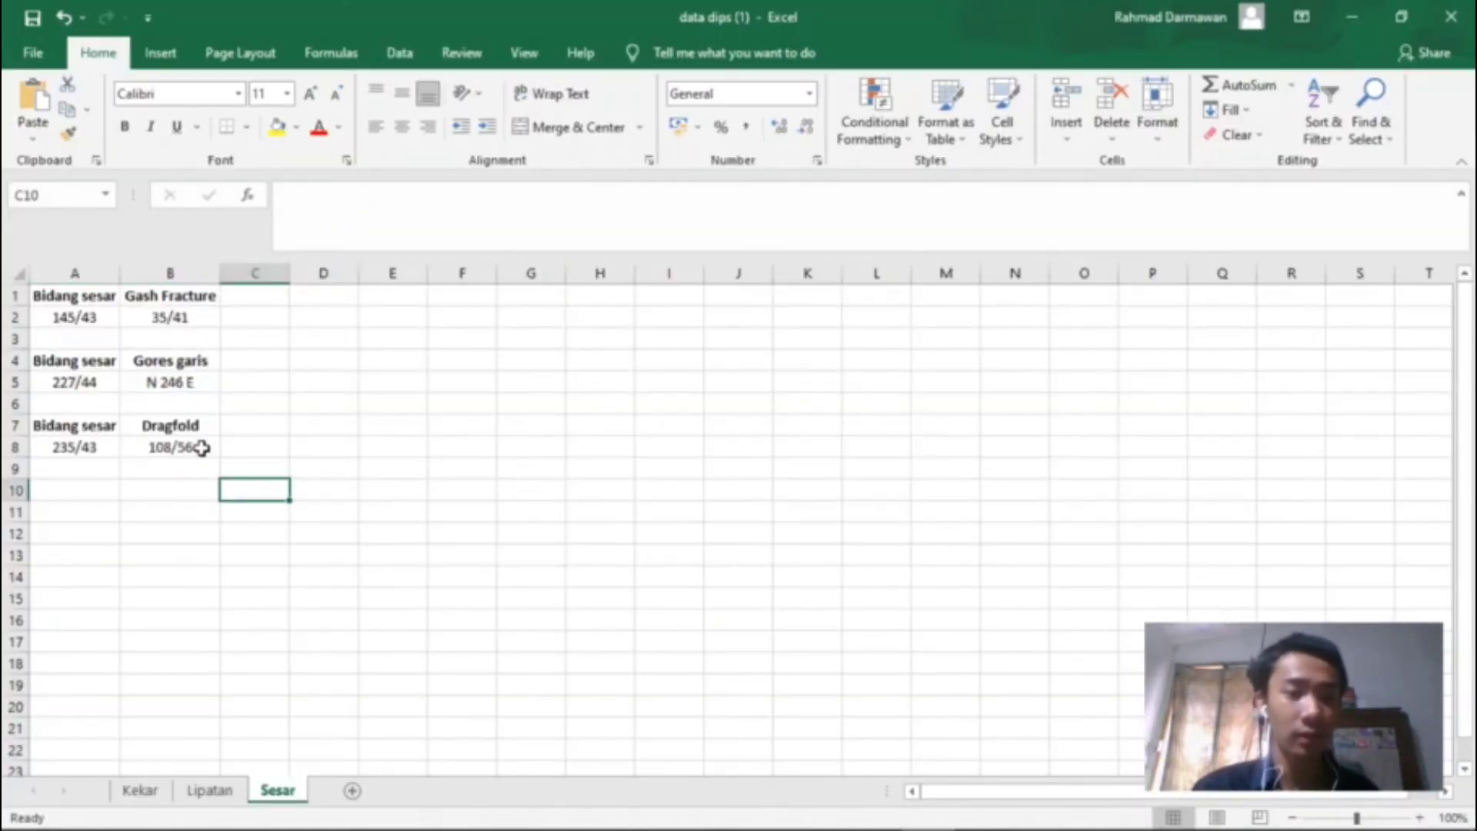
click(63, 429)
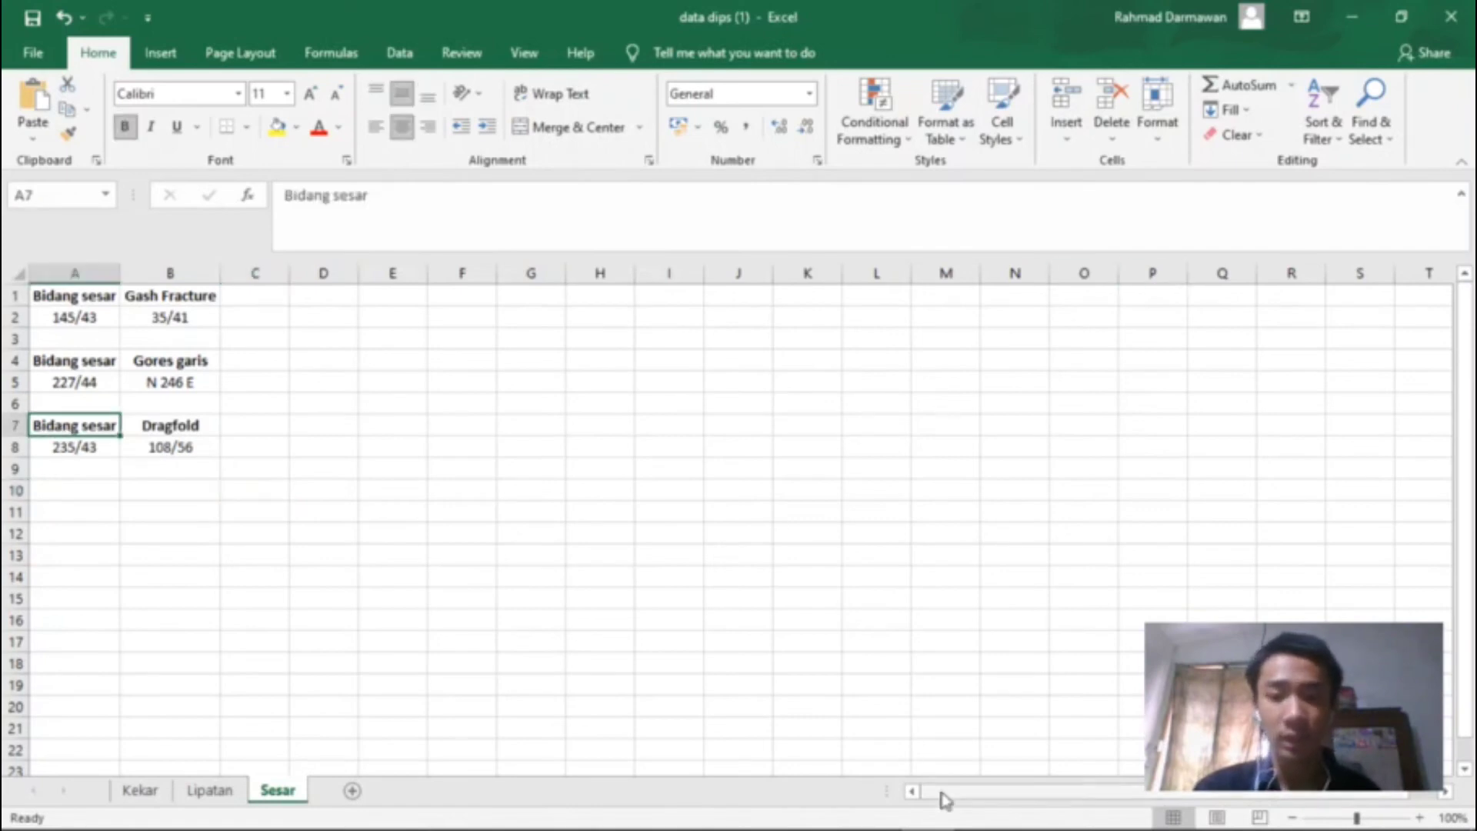
Switch back to Dips and set the new project's global orientation format to Strike (Right) / Dip.
click(970, 812)
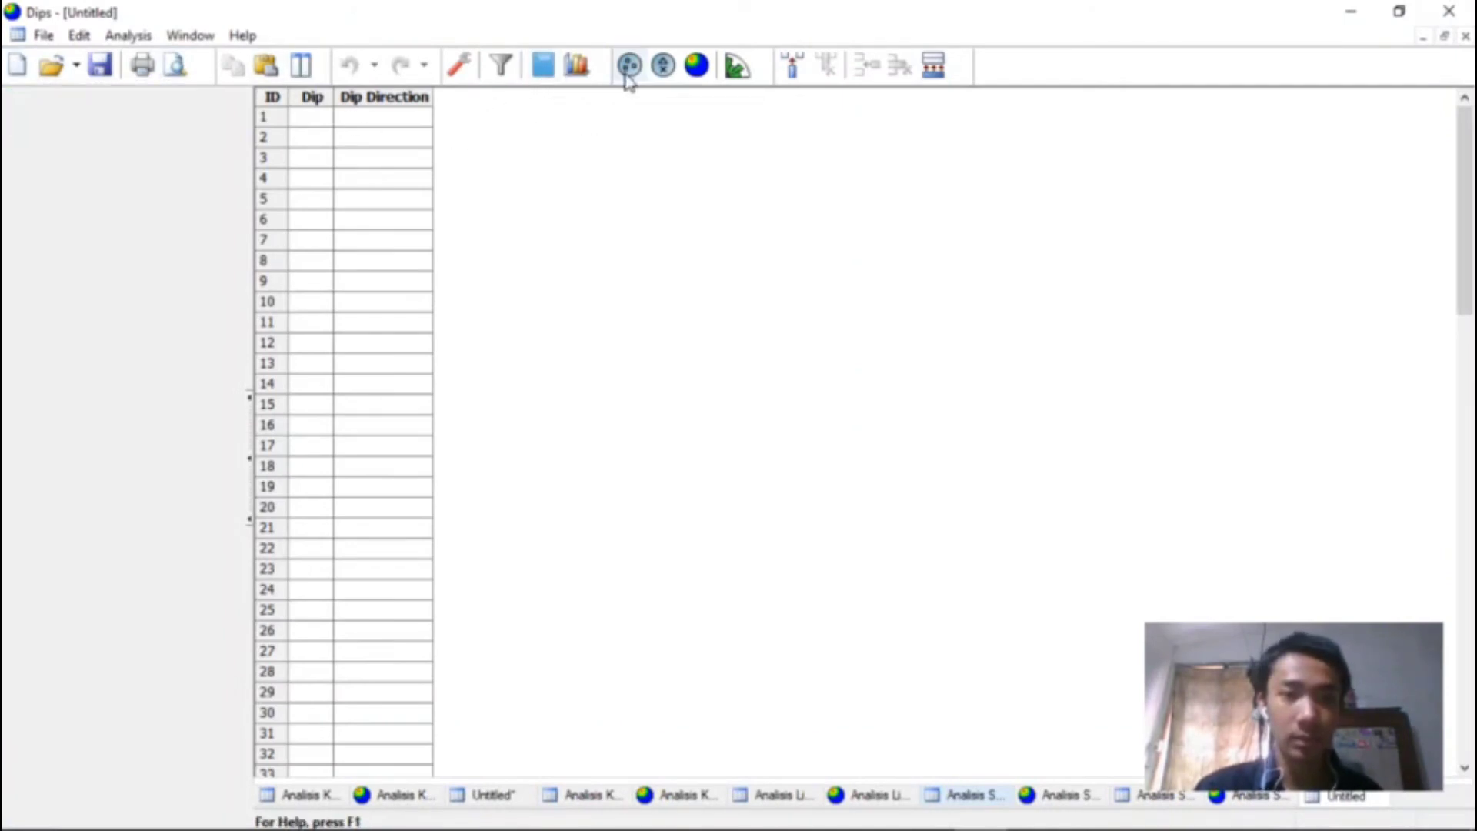
click(459, 66)
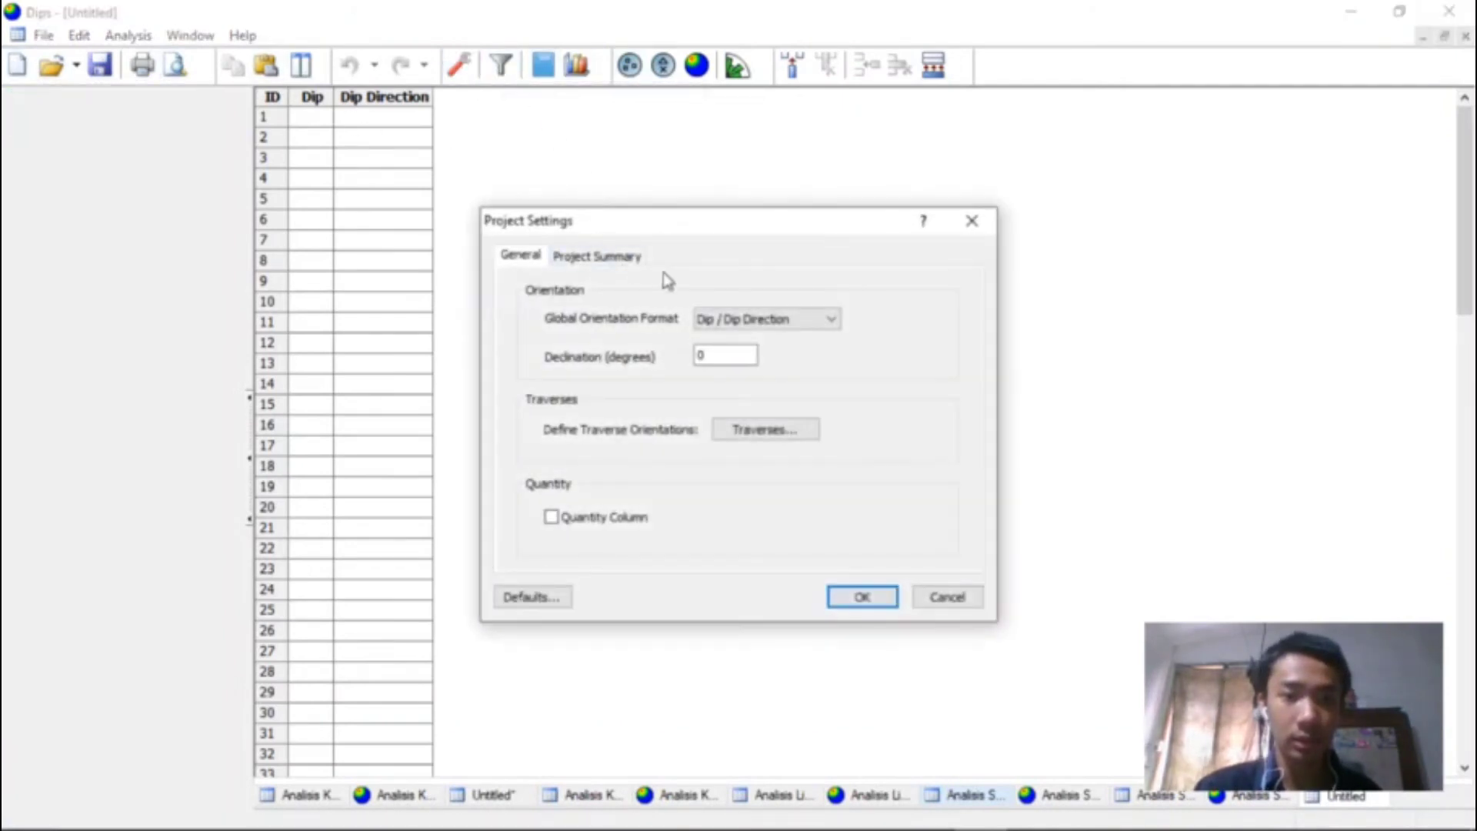
click(730, 323)
click(760, 368)
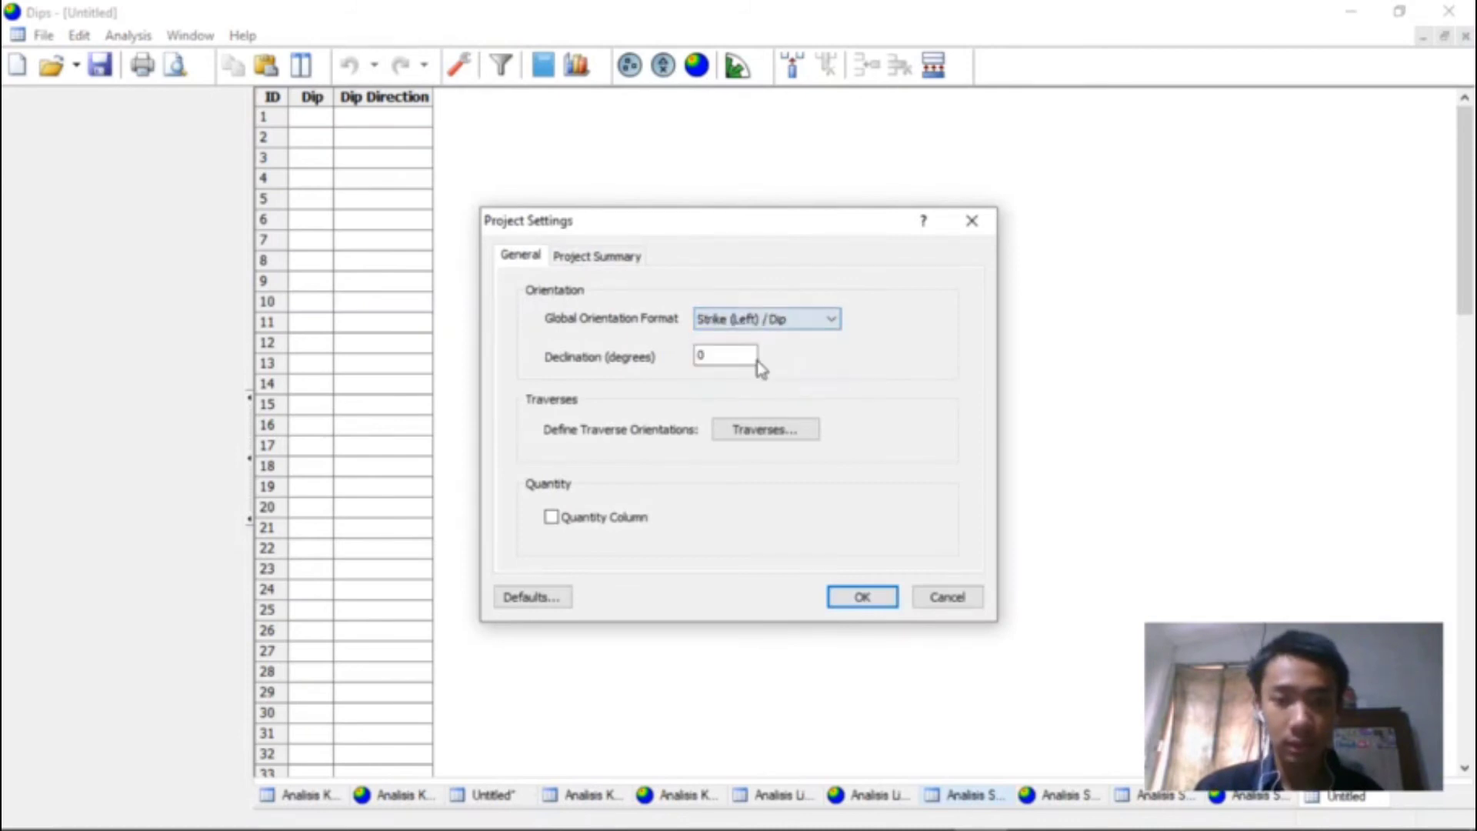
click(736, 319)
click(744, 352)
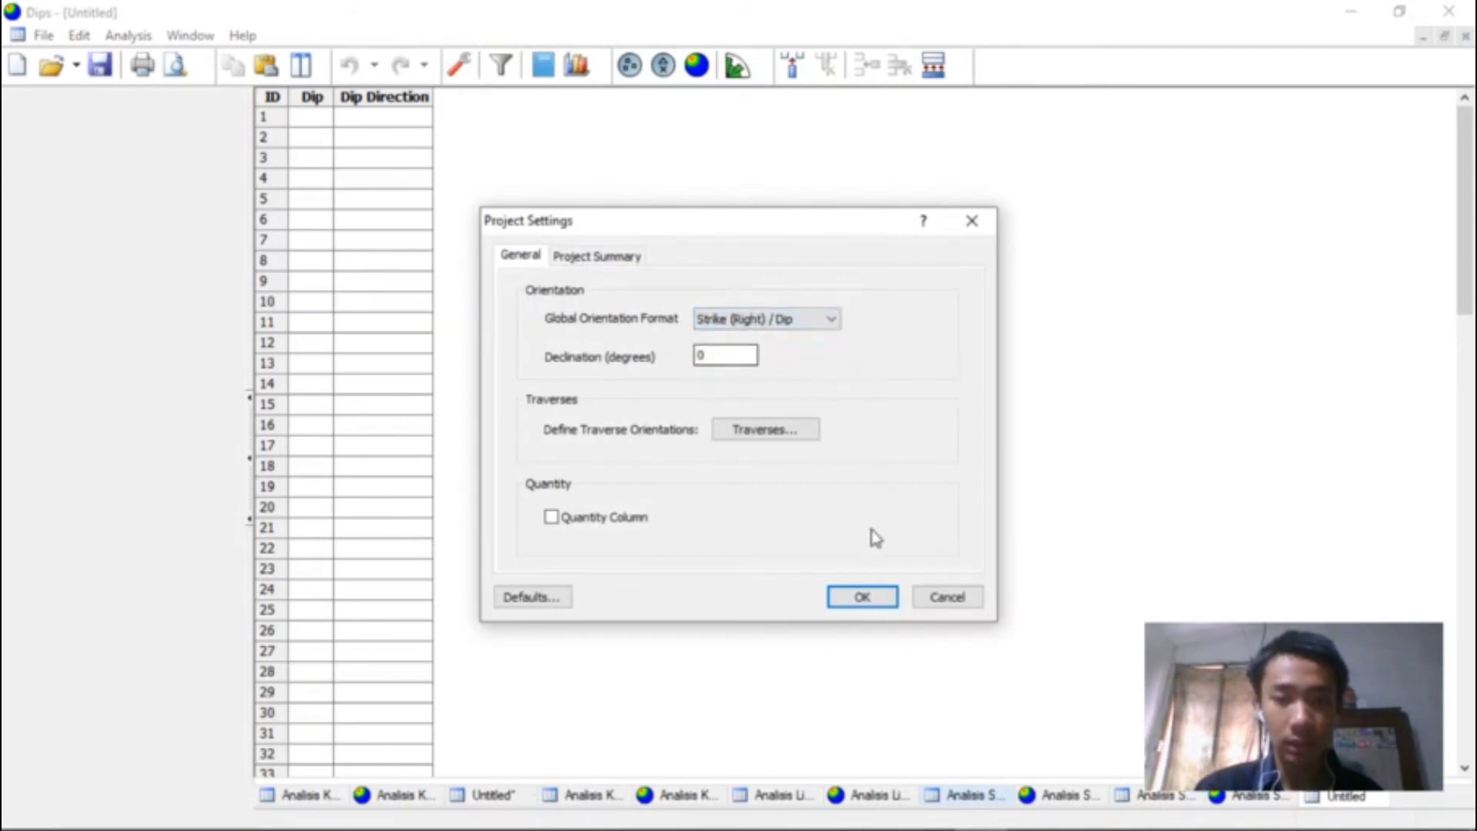
click(861, 597)
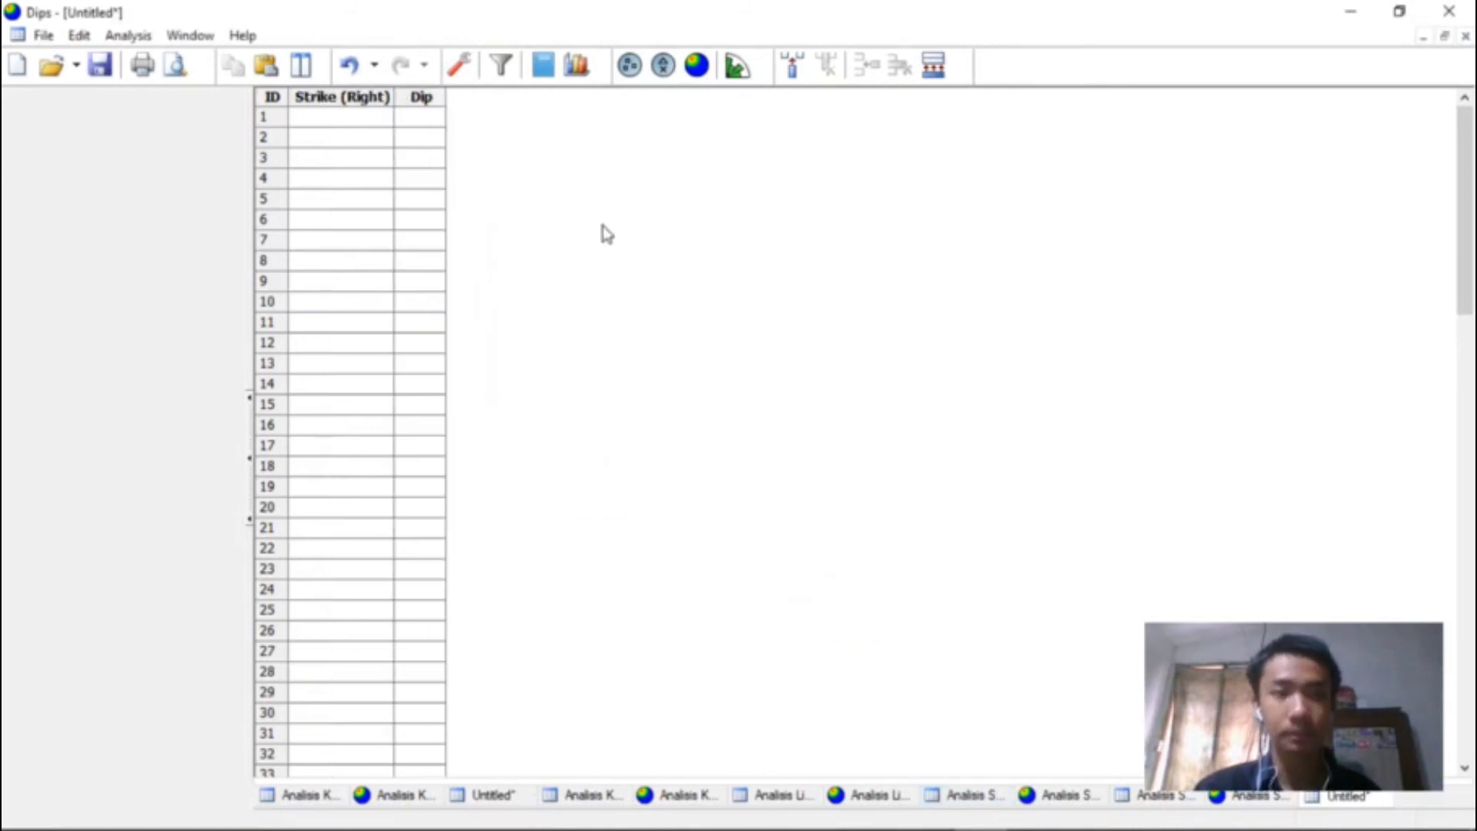
Open a stereonet plot and define a user plane labelled Bidang Sesar with its pole and ID hidden.
click(631, 65)
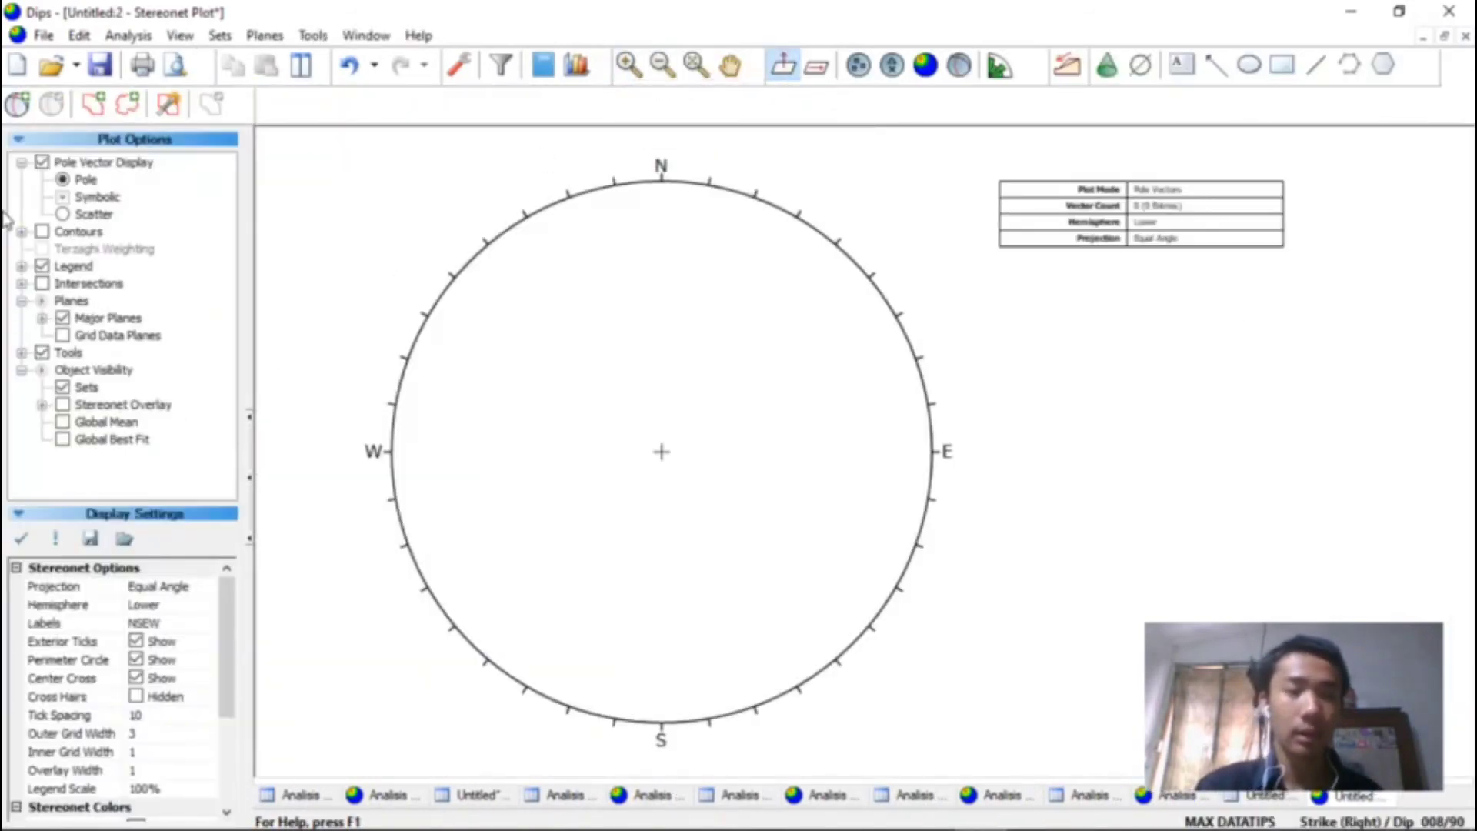
click(19, 104)
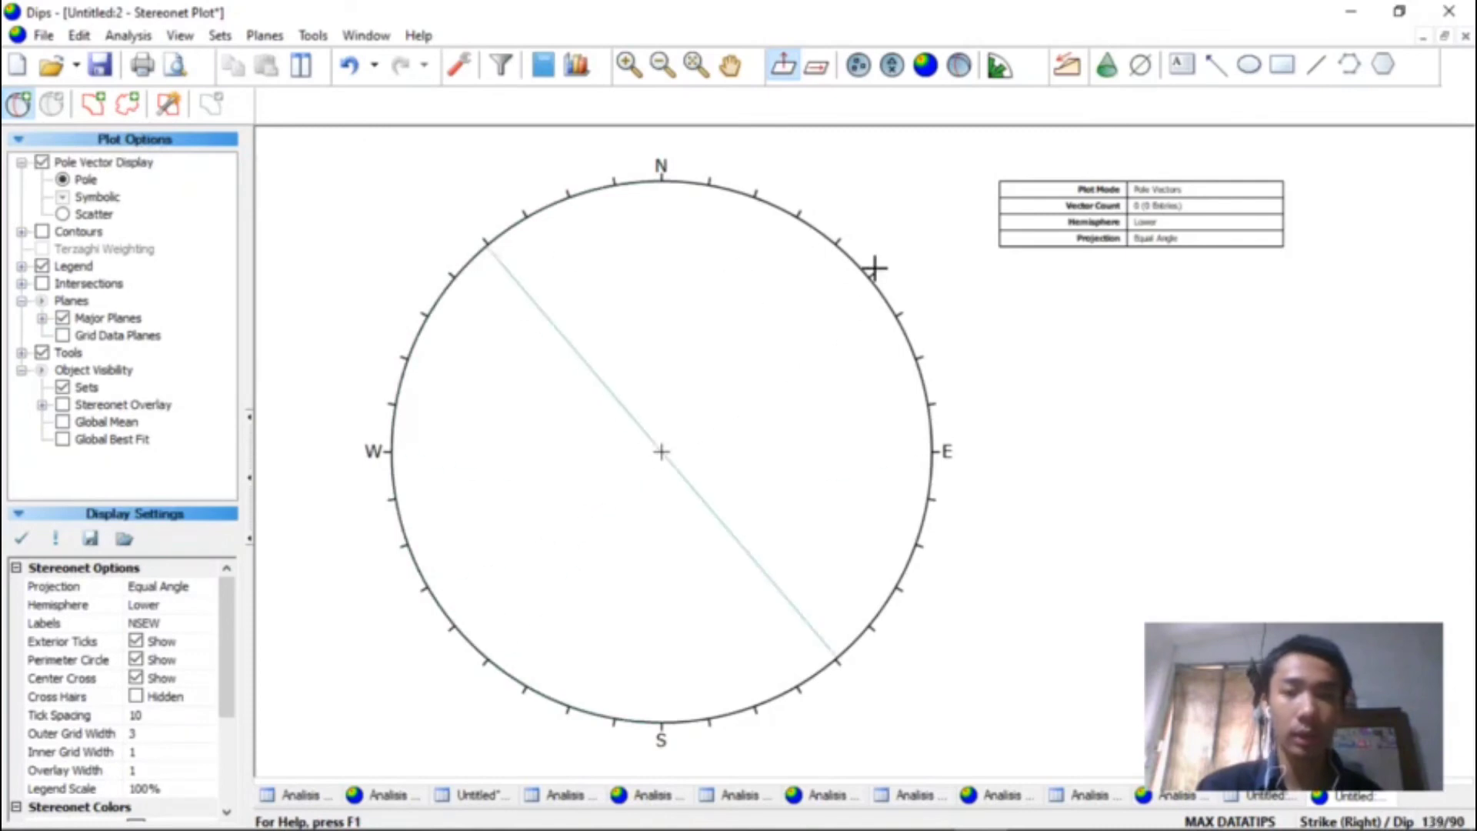
click(617, 377)
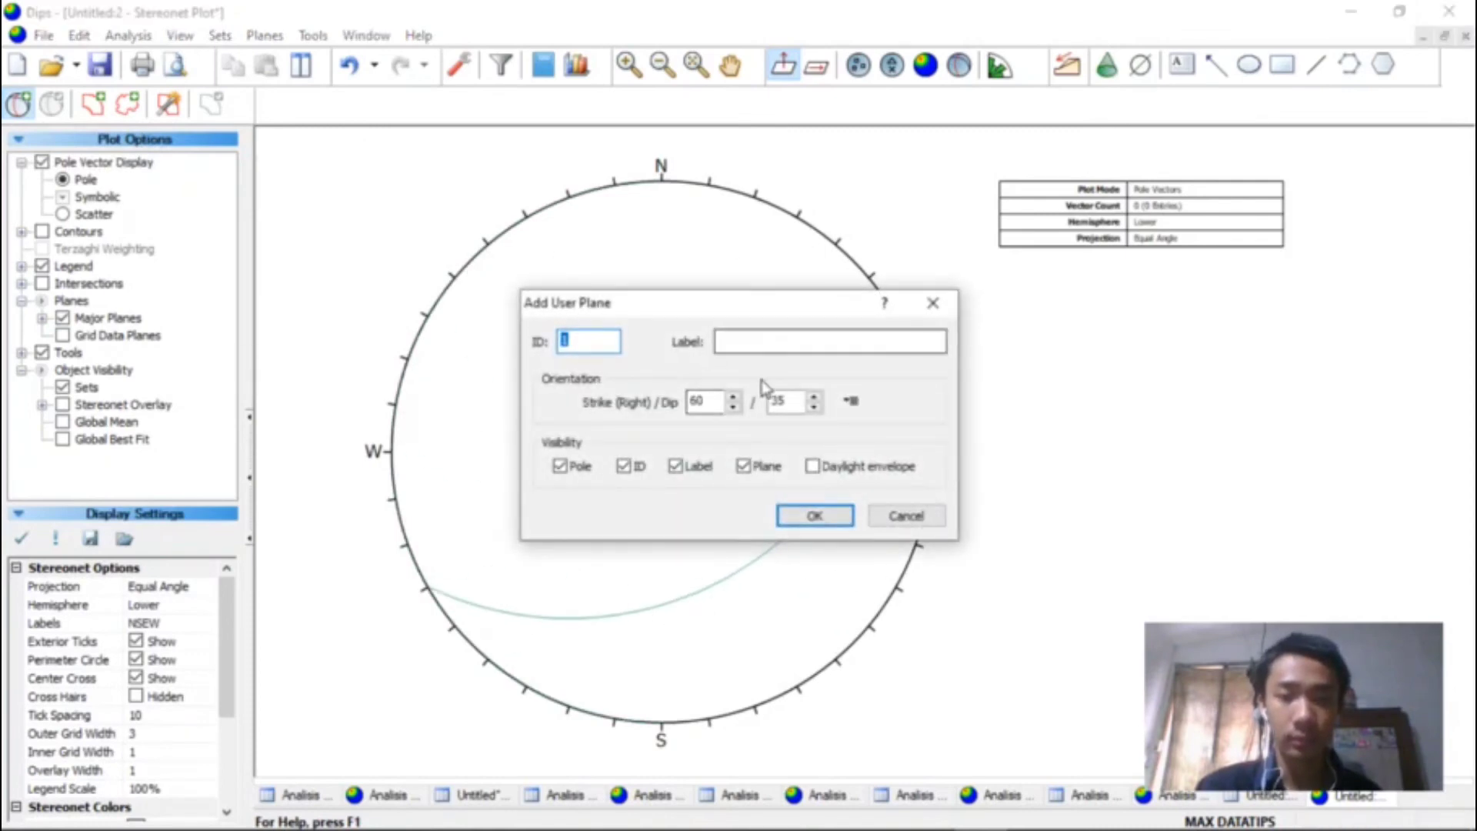
click(746, 347)
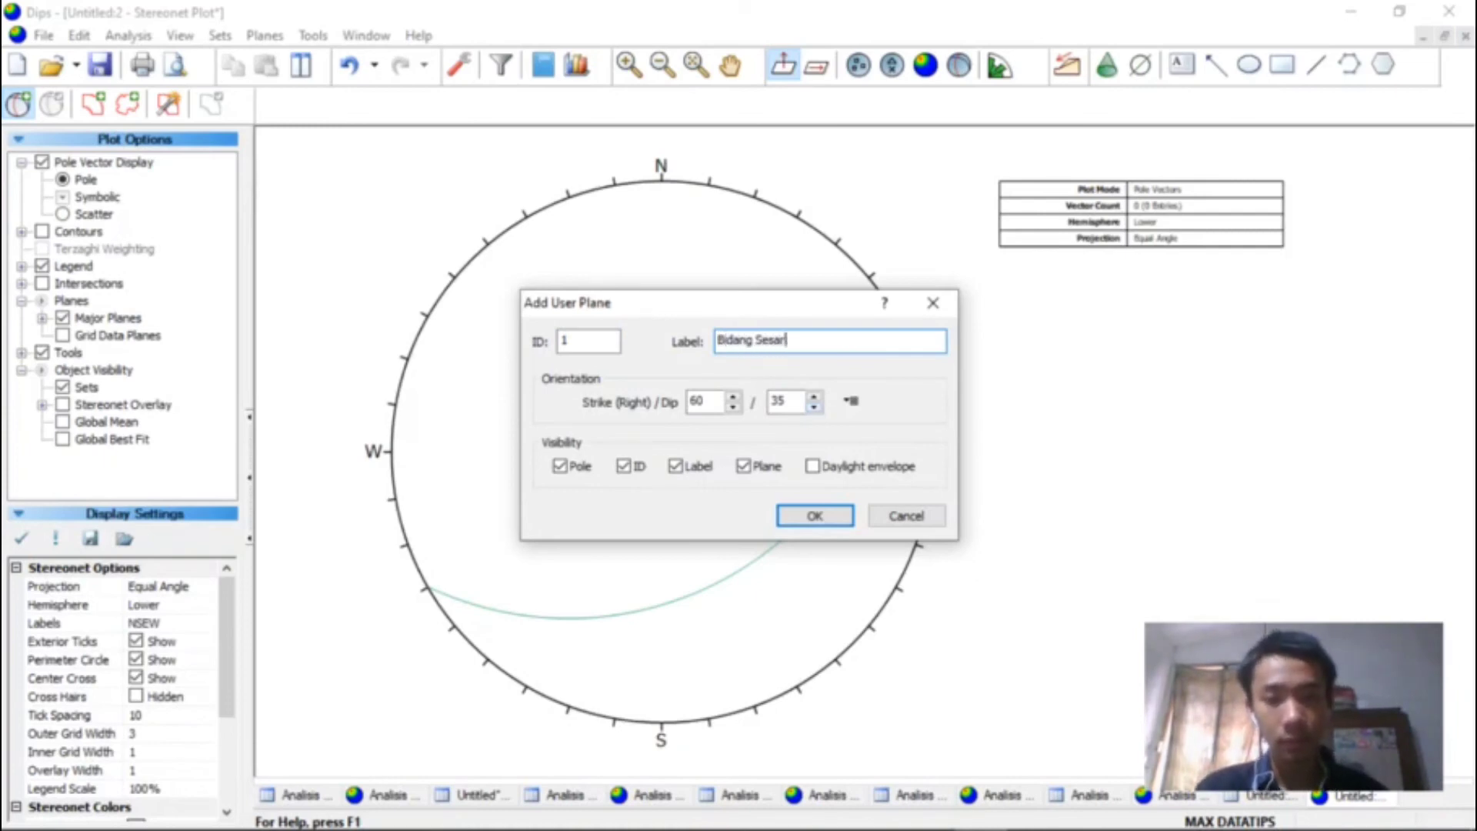
click(560, 466)
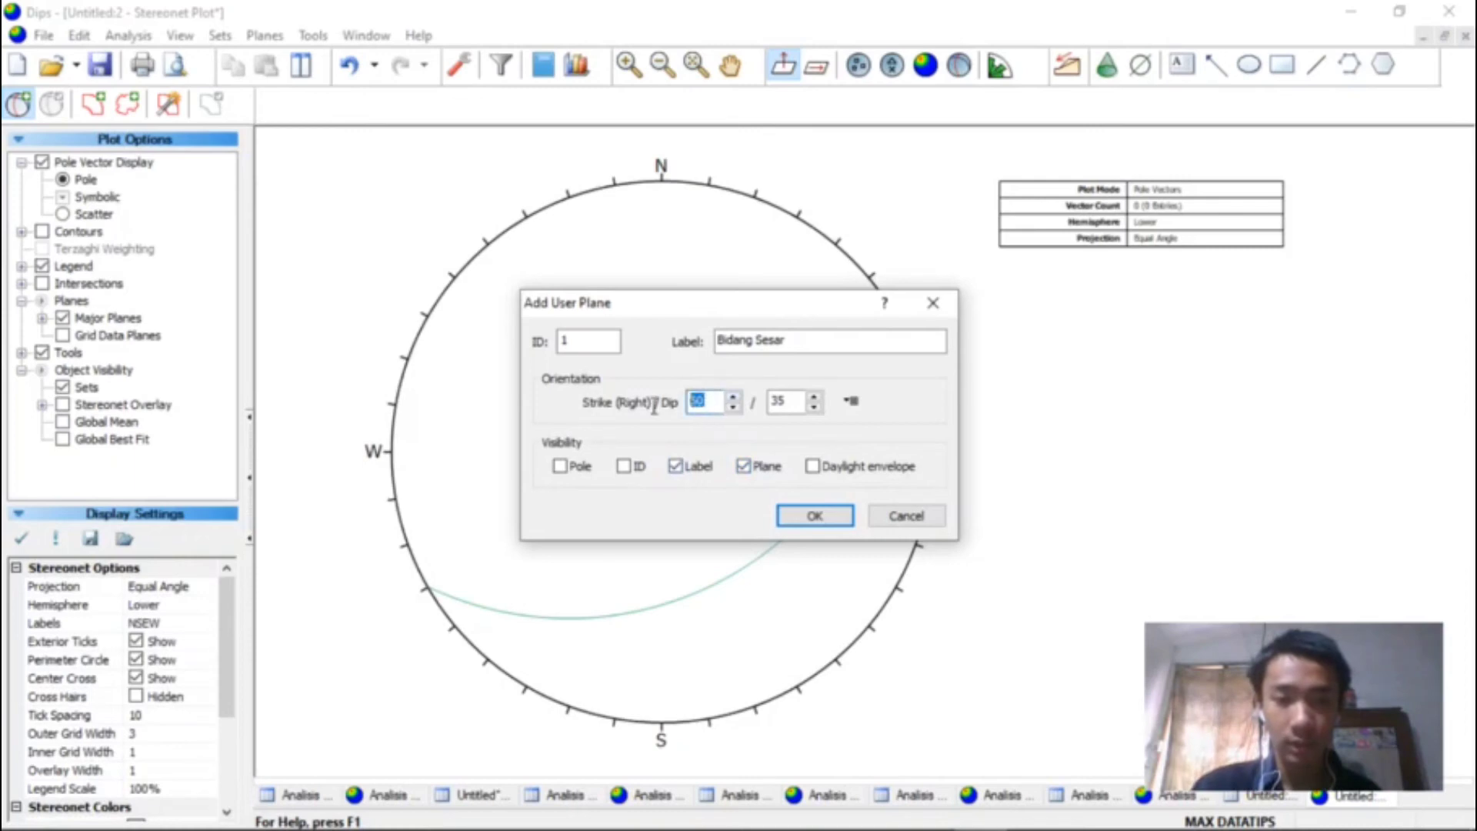
Look up the third fault's orientation in Excel and add the Bidang Sesar plane in Dips with strike/dip 235/43.
click(920, 809)
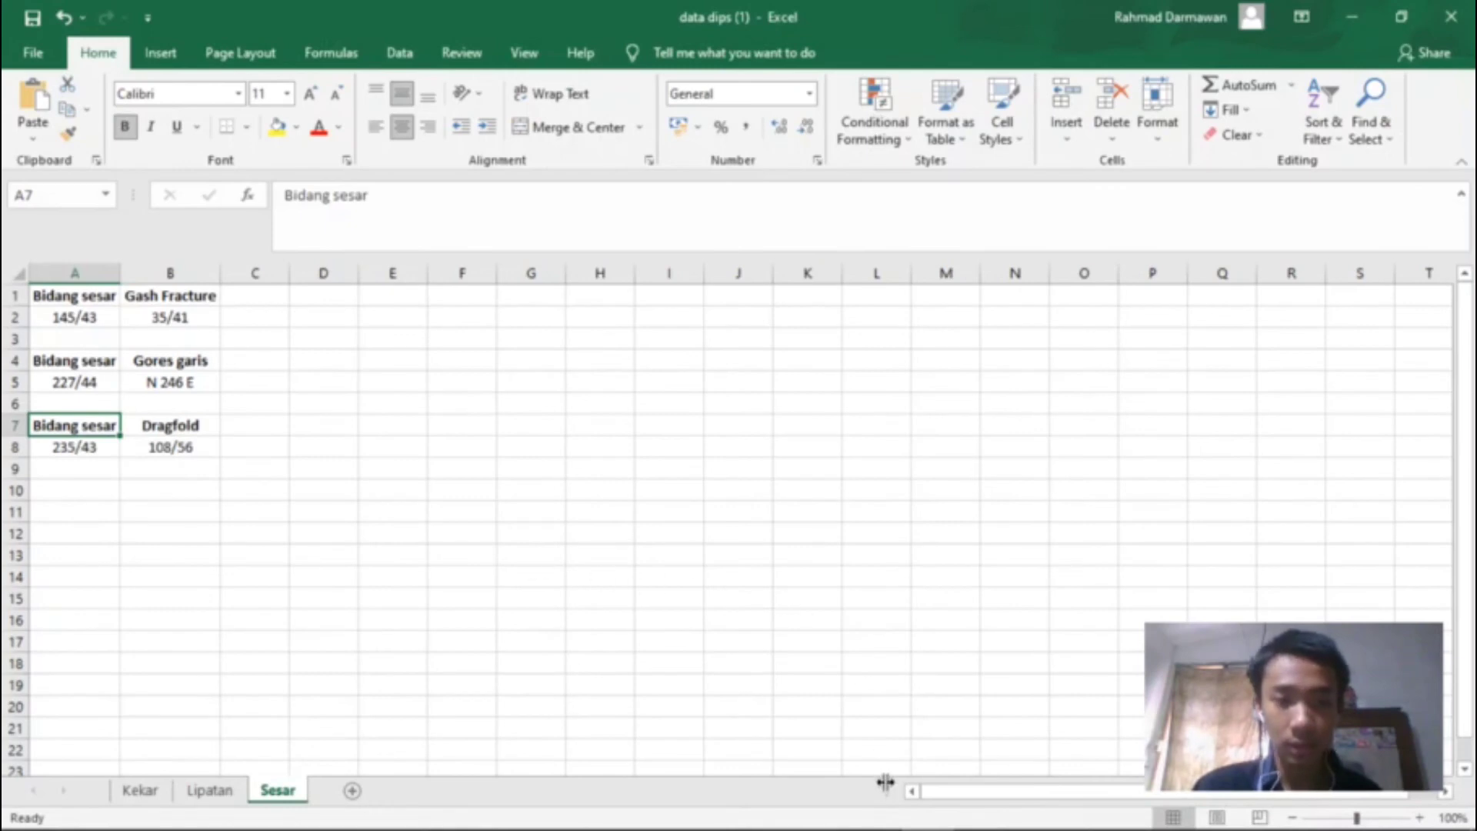
mouse_move(921, 822)
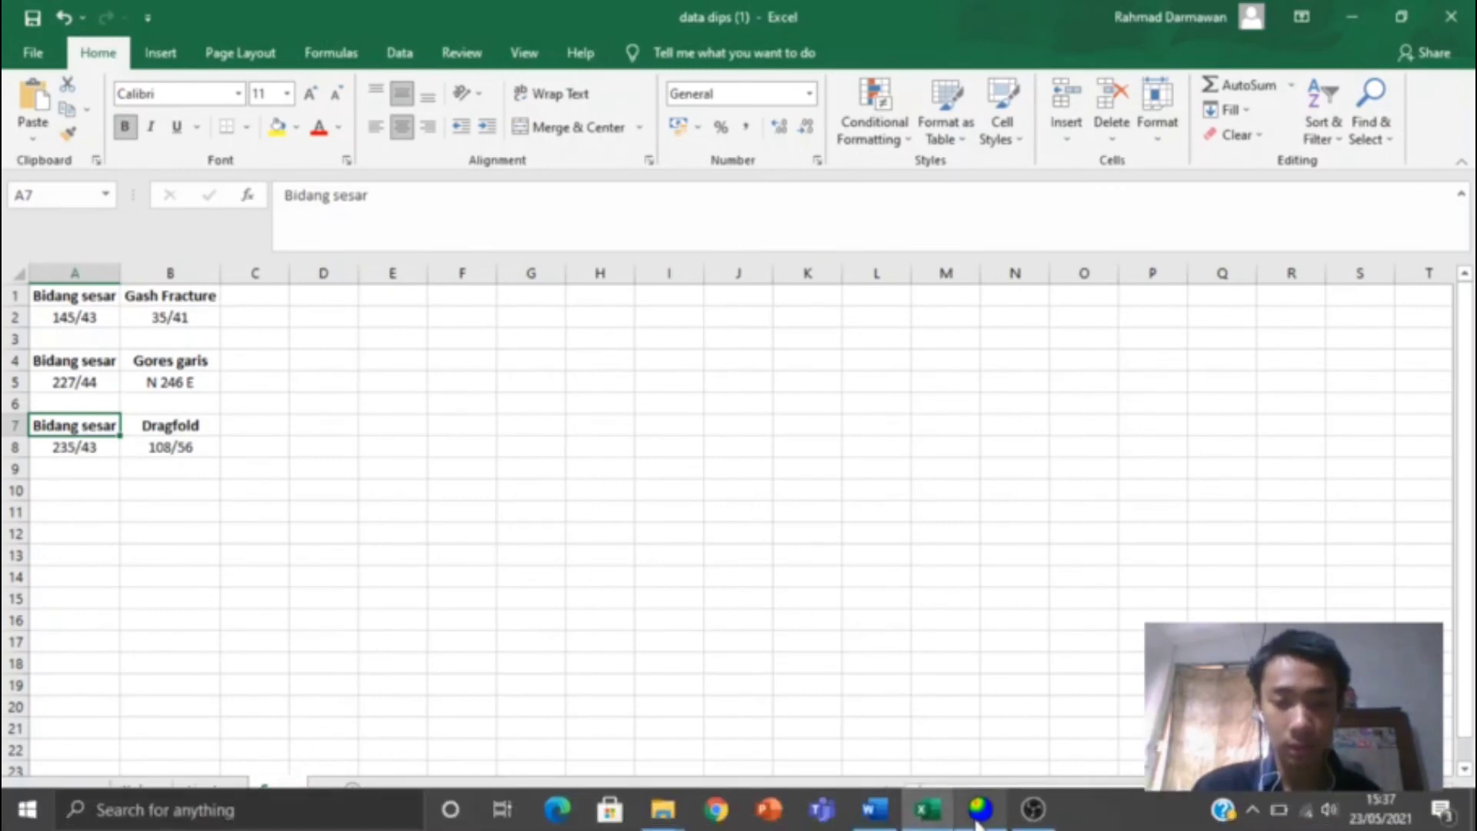
click(980, 809)
text(2)
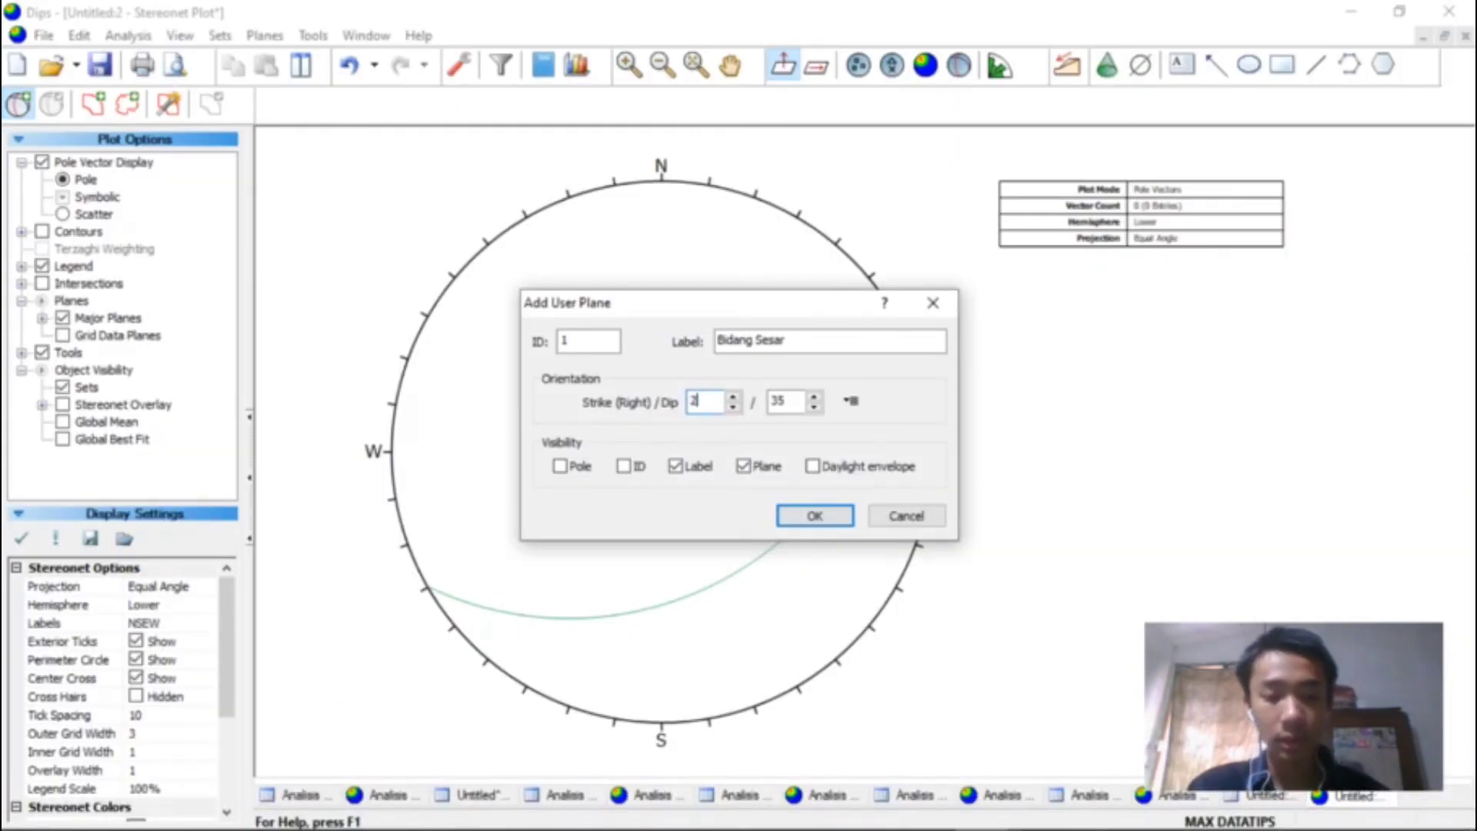
text(35)
click(792, 403)
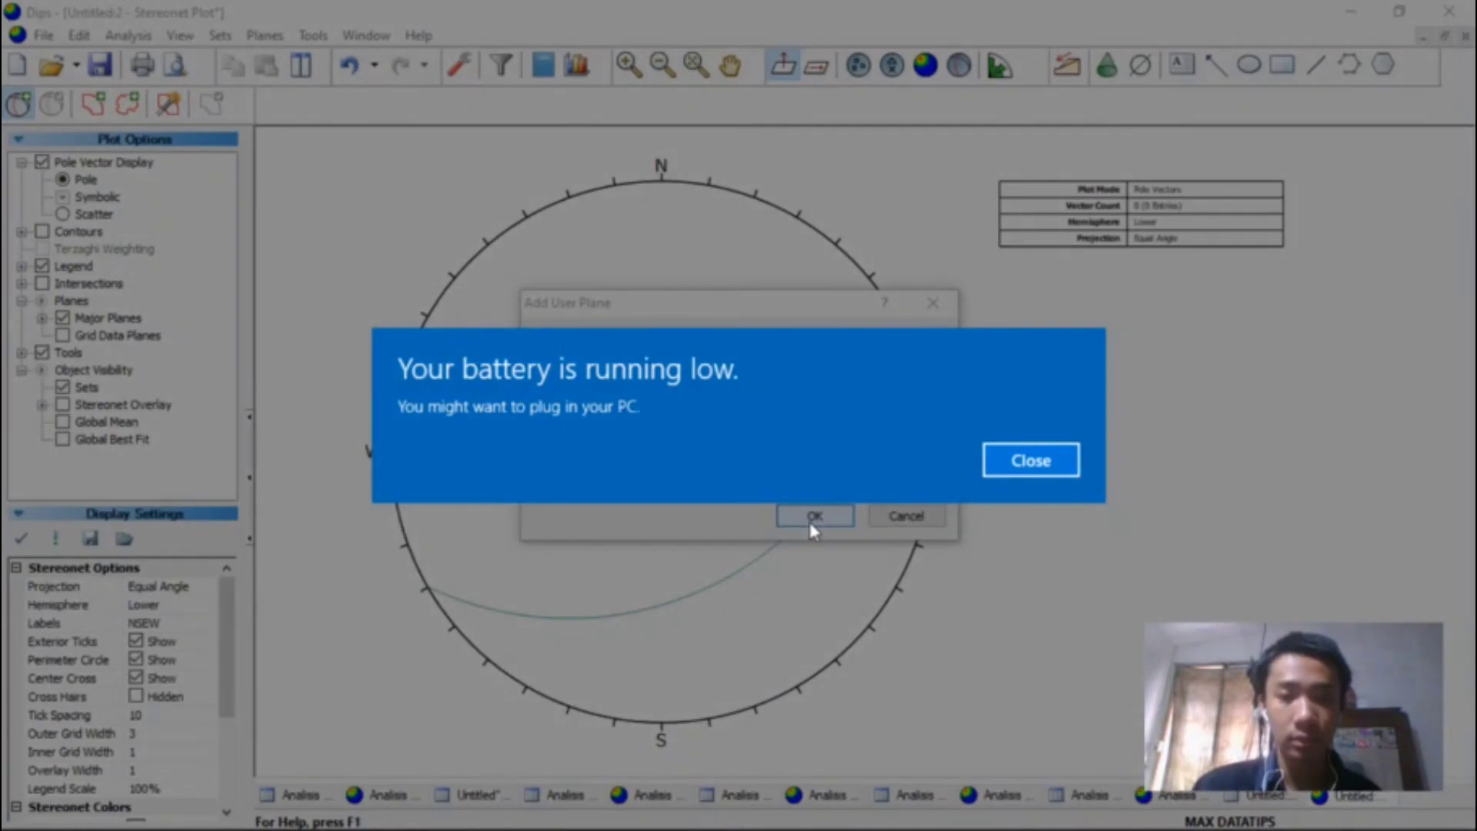
click(1000, 466)
click(807, 516)
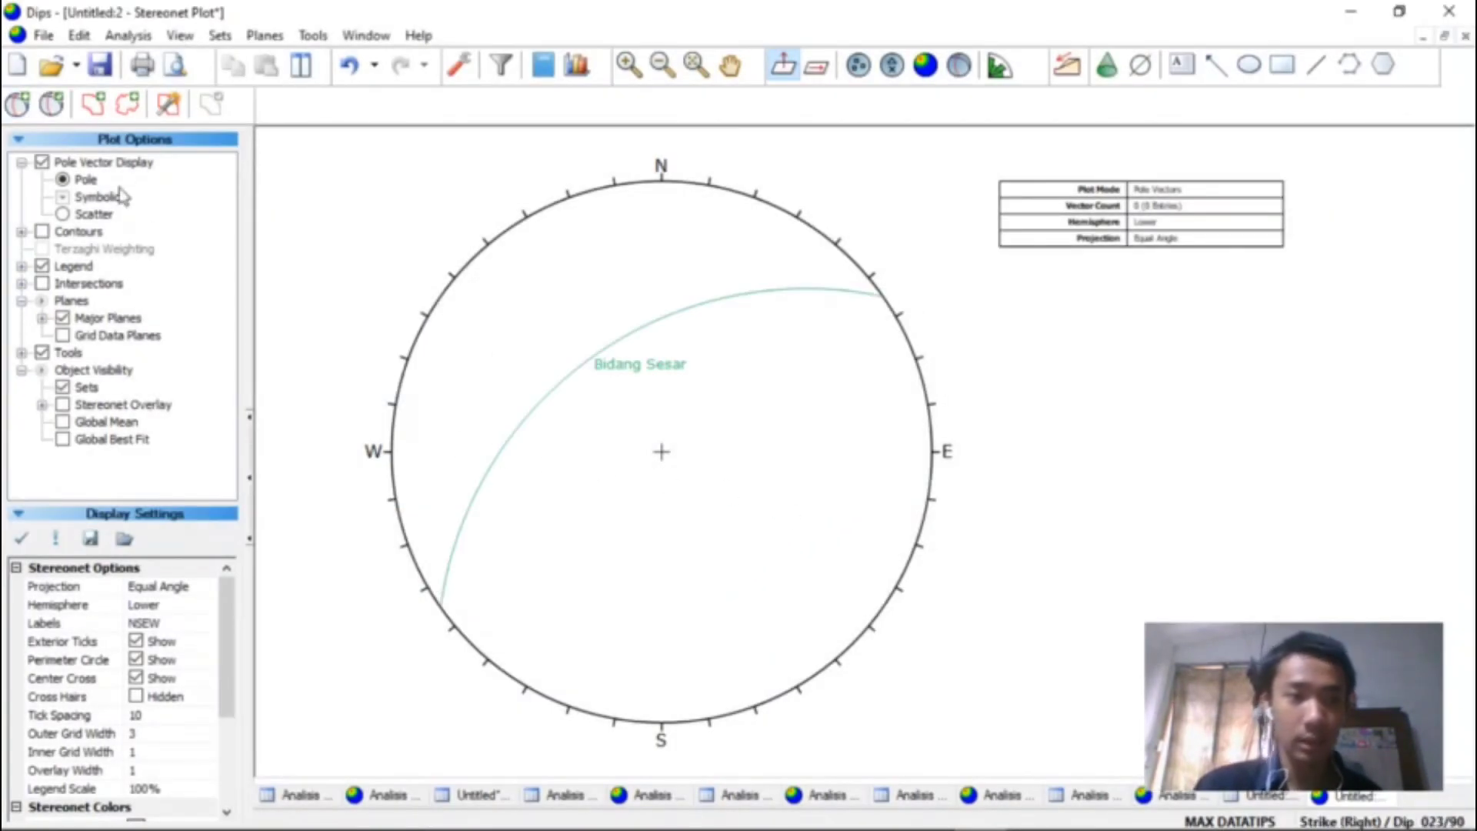
Add a user plane labelled Dragfold with strike/dip 108/56 from the Excel data, showing only its label and plane.
click(17, 107)
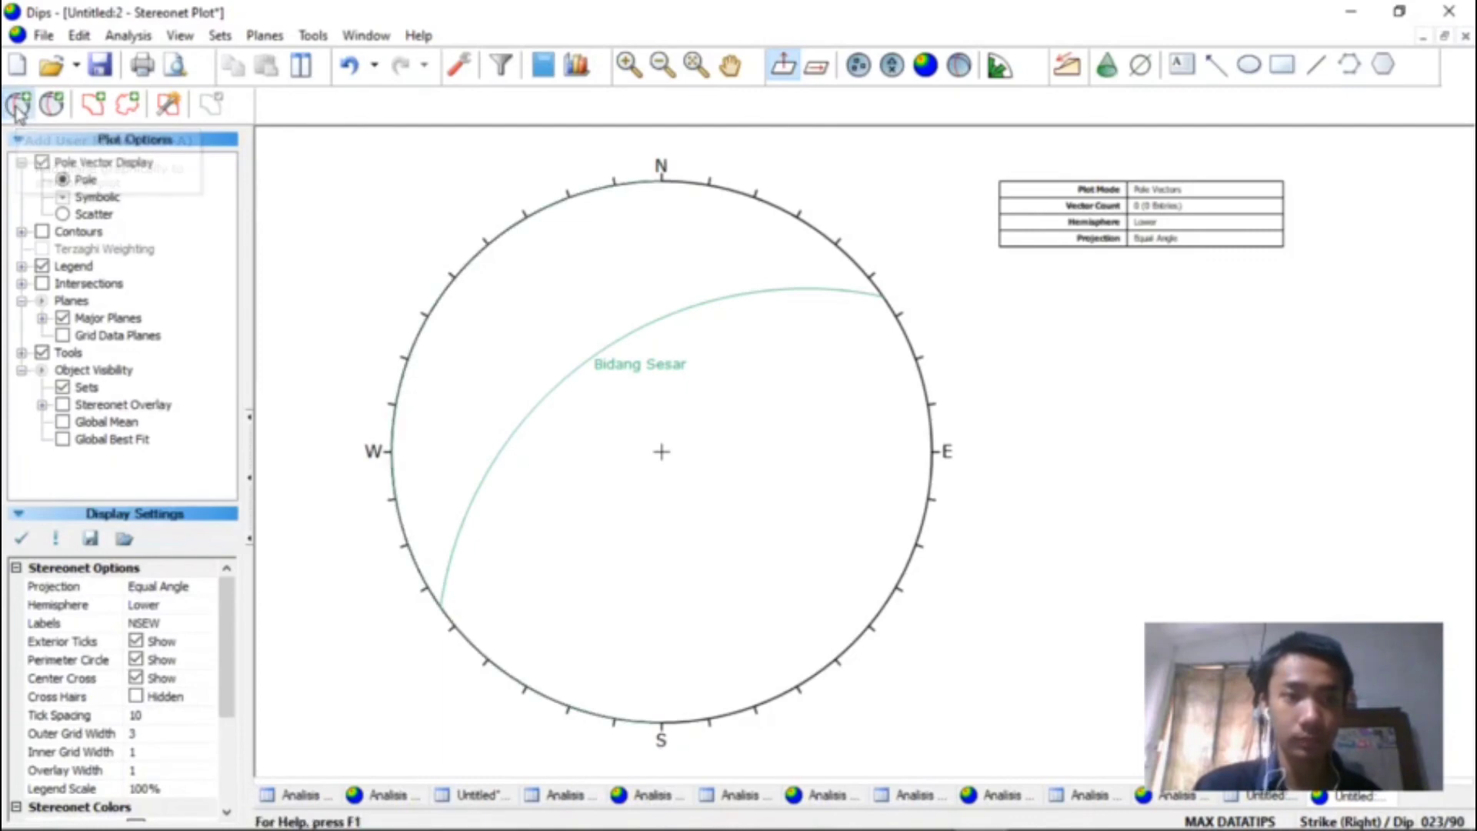
click(717, 522)
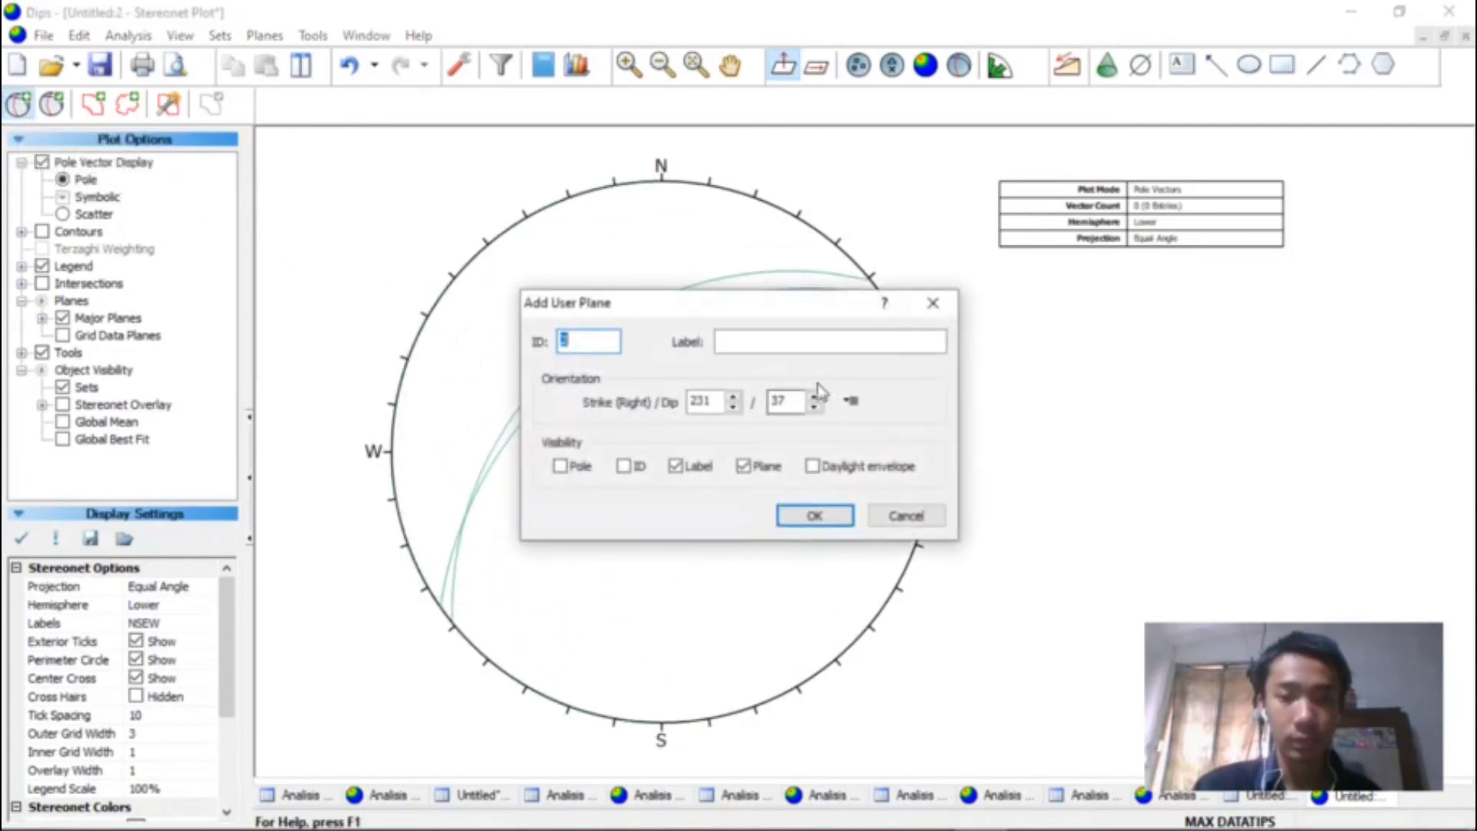
click(751, 339)
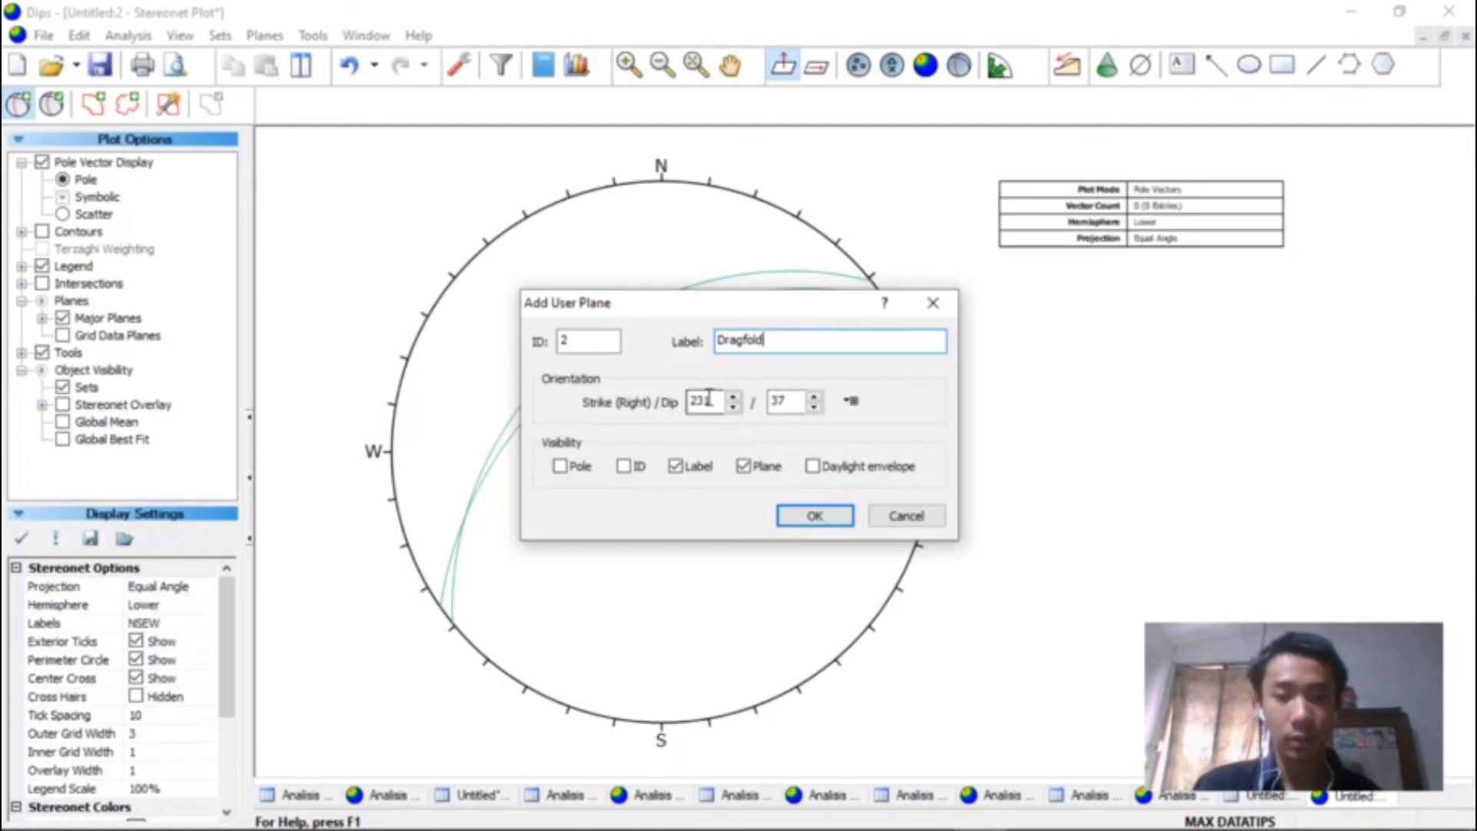
mouse_move(858, 825)
click(915, 814)
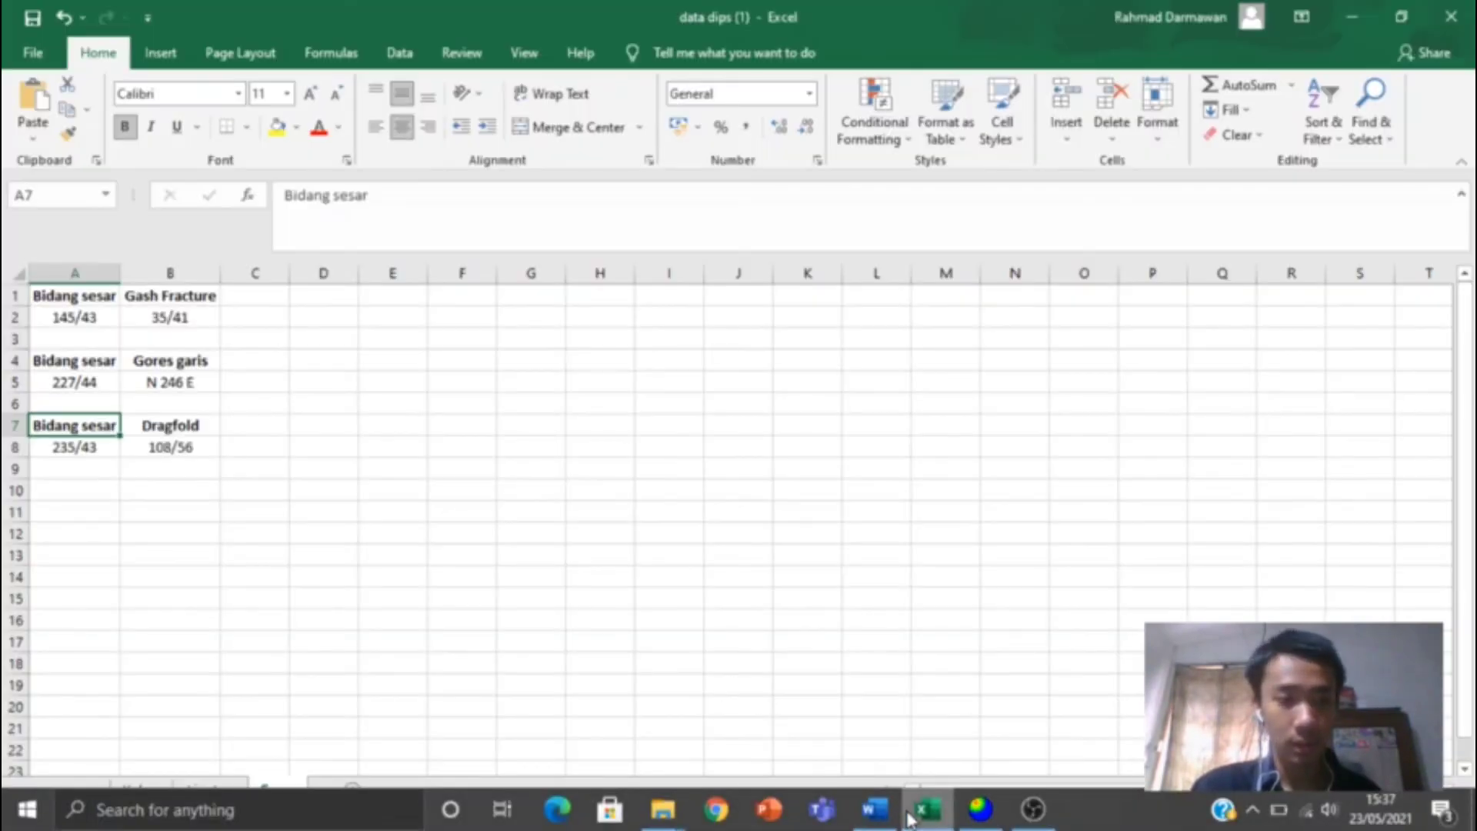
click(912, 814)
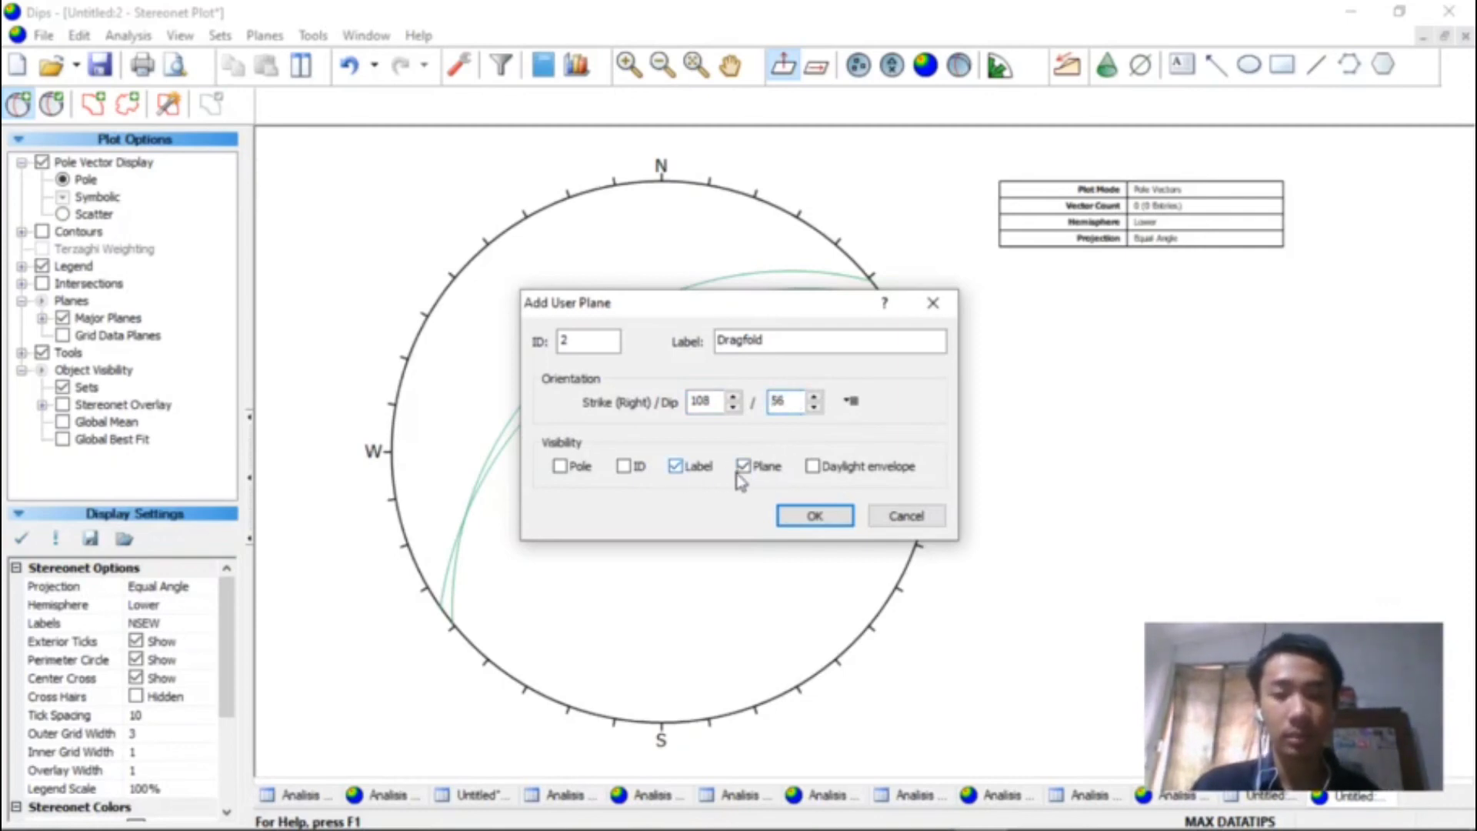
click(815, 516)
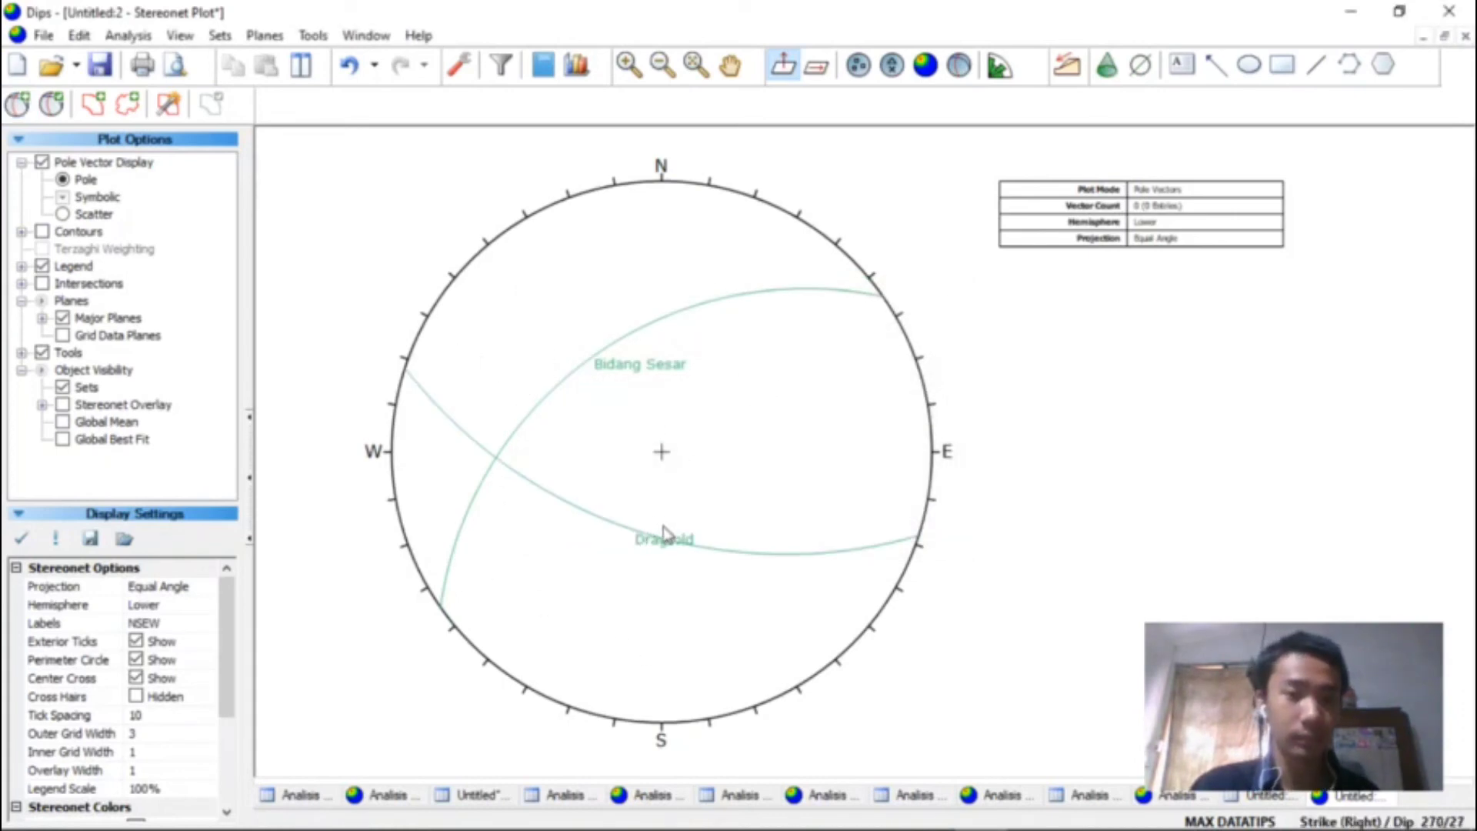
Add a pole labelled Sigma 2 at the intersection of Bidang Sesar and Dragfold (358/63), with its plane hidden.
click(17, 104)
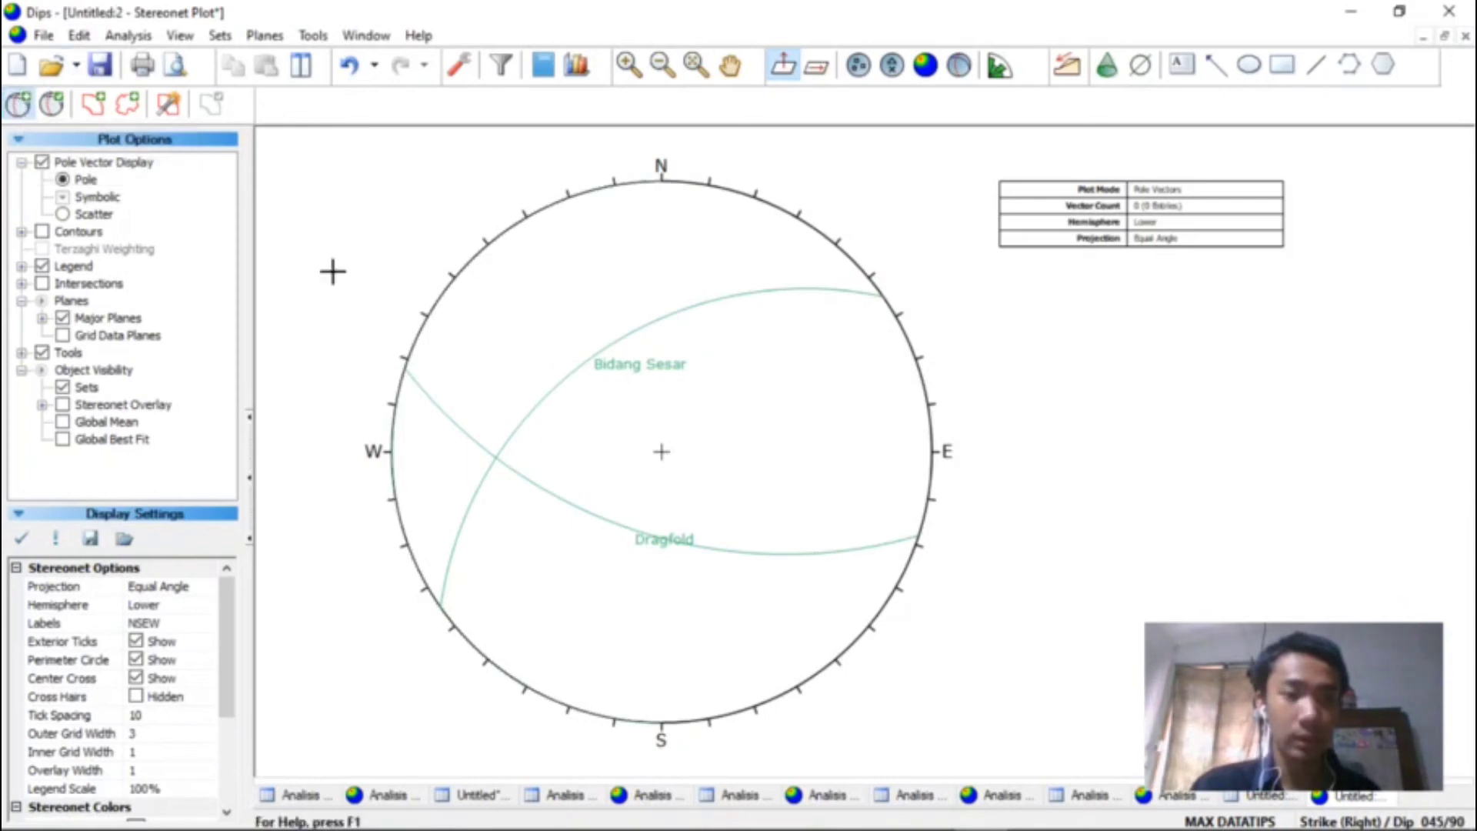
scroll(649, 511, up, 2)
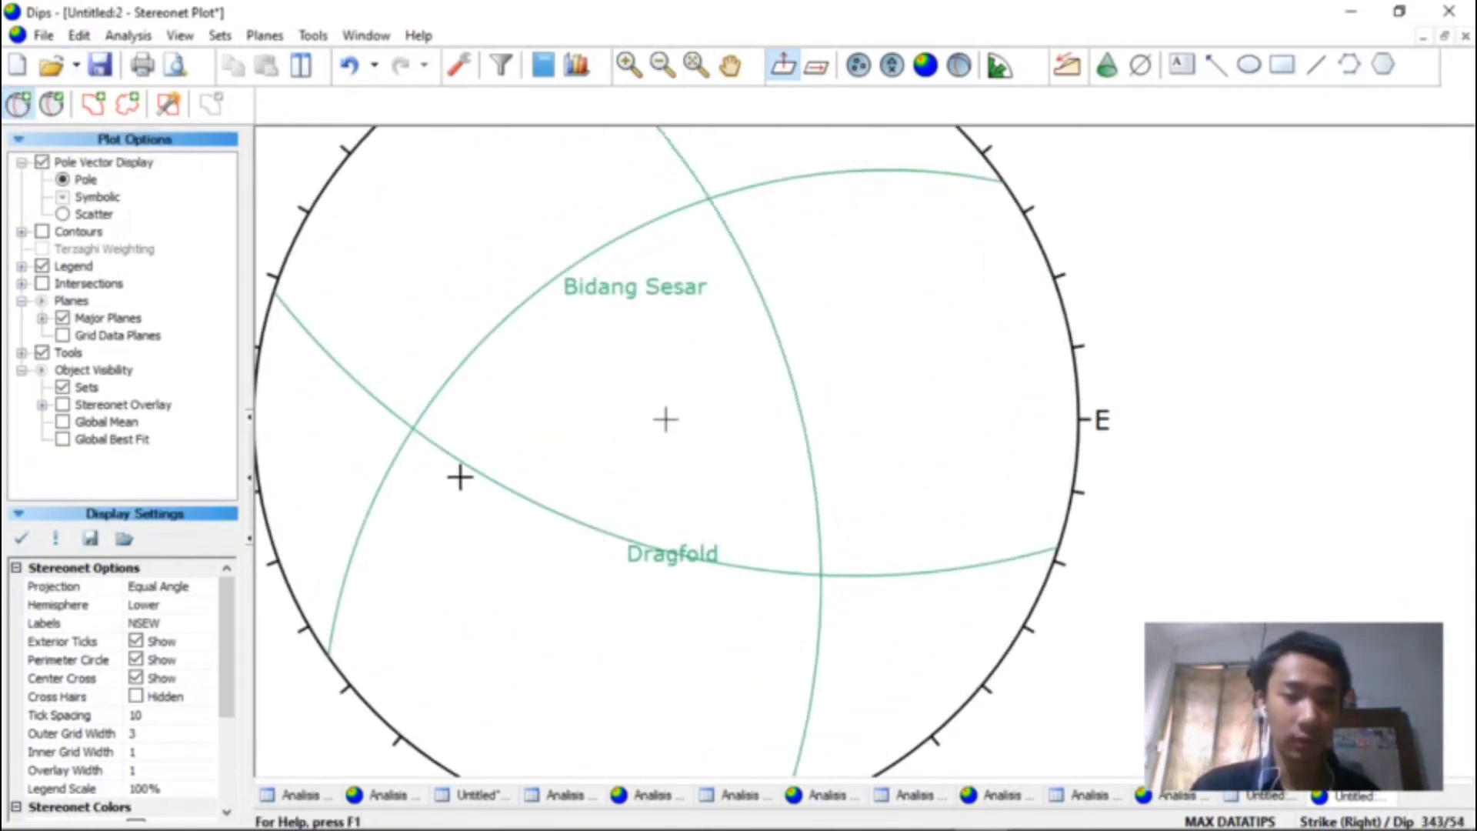
scroll(369, 450, up, 2)
scroll(454, 354, up, 2)
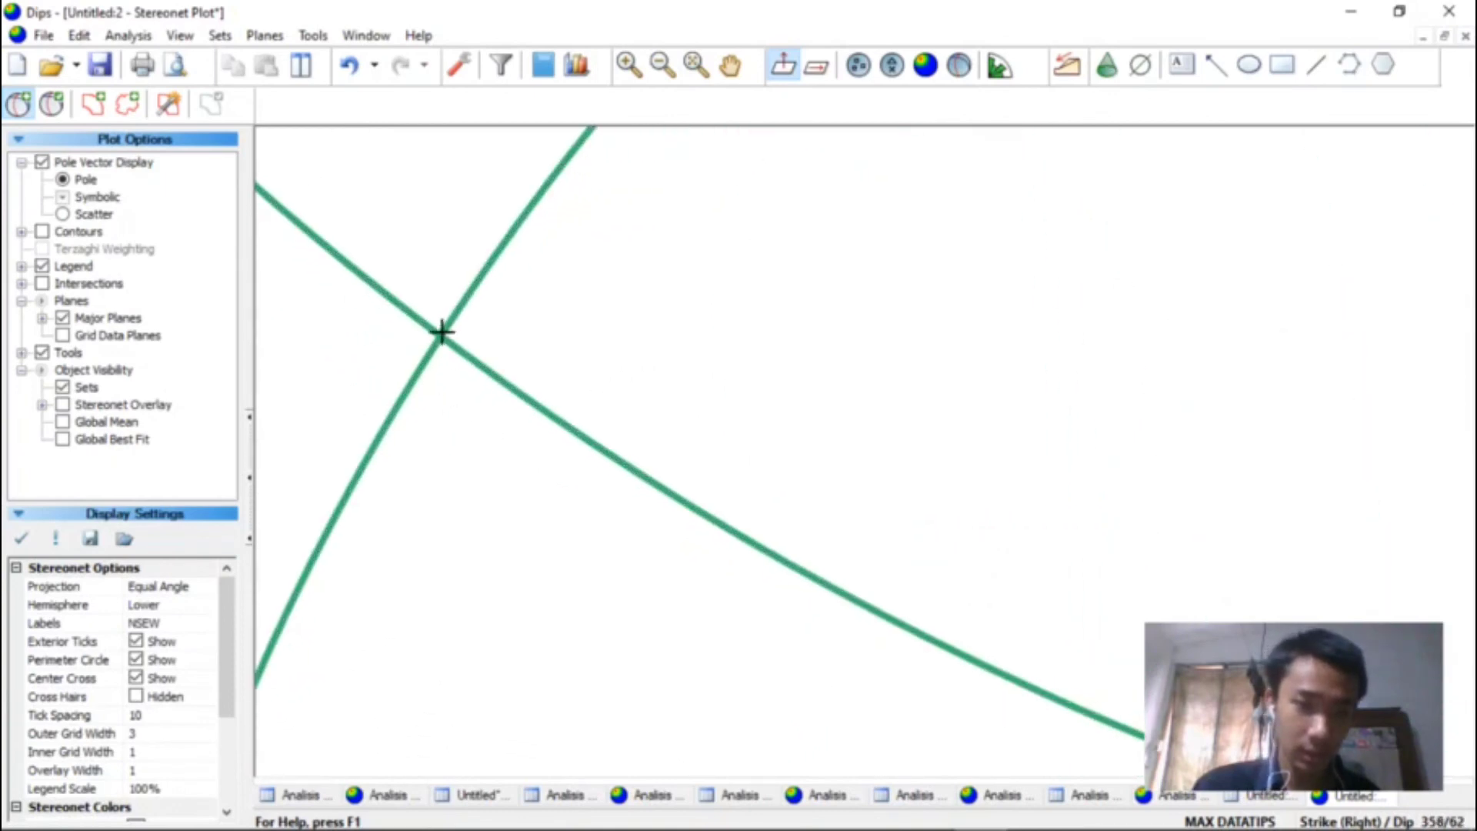
click(438, 337)
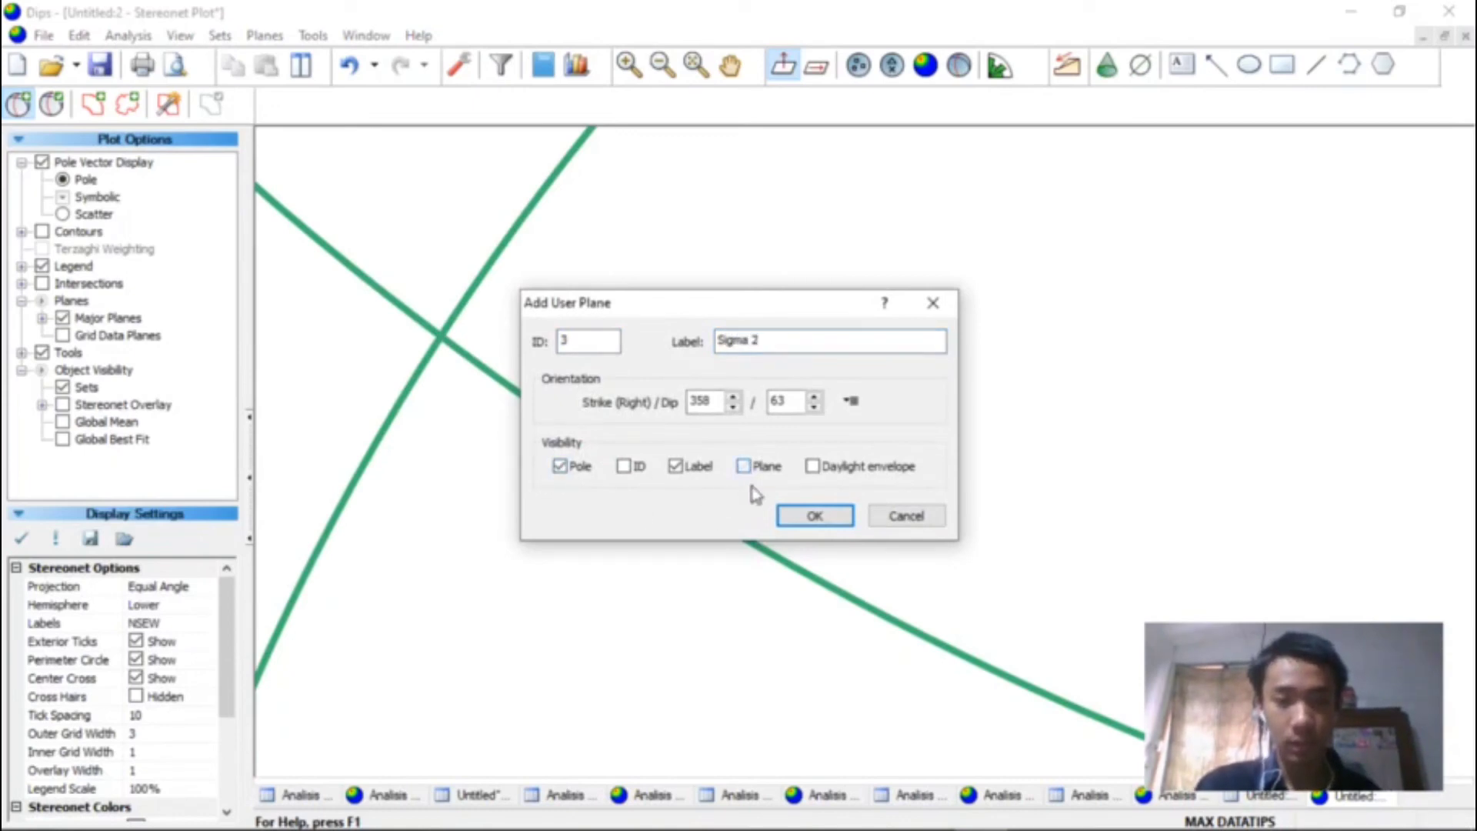
click(785, 523)
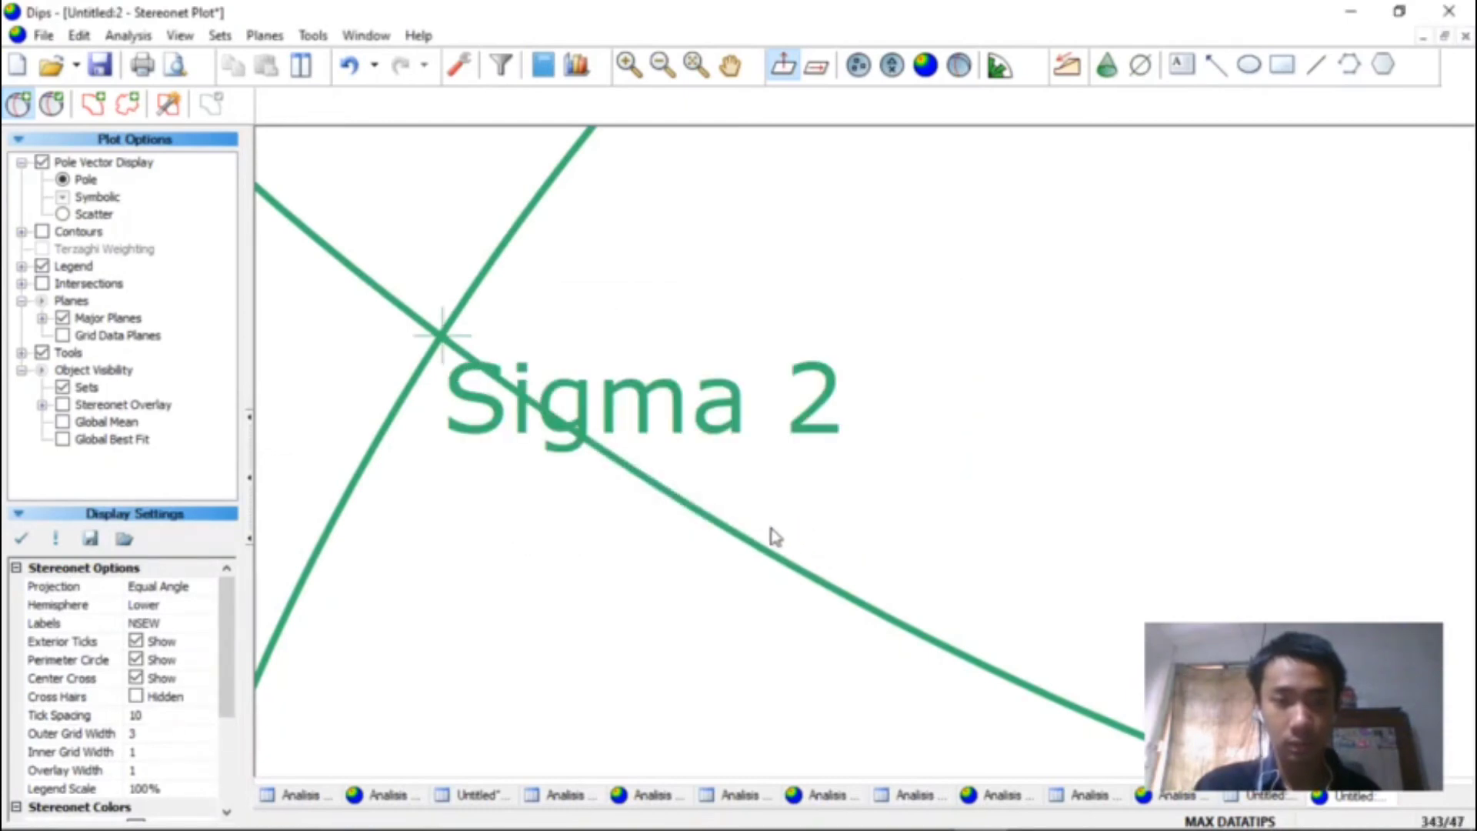
Add a user plane labelled Gridlle Plane from the Sigma 2 pole (358/63), showing the plane and hiding its pole.
scroll(757, 531, down, 1)
scroll(749, 531, down, 2)
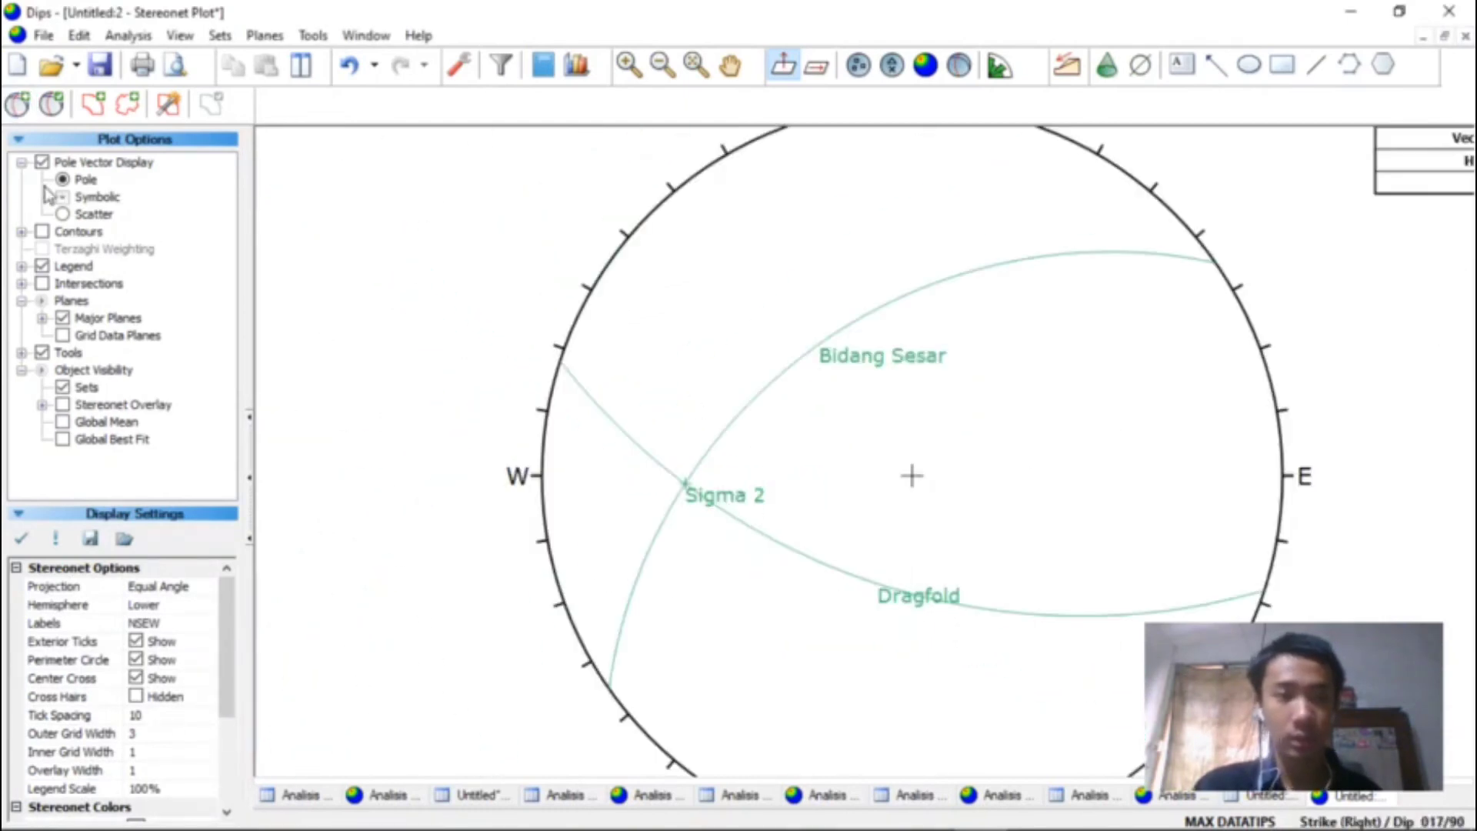
scroll(482, 362, up, 3)
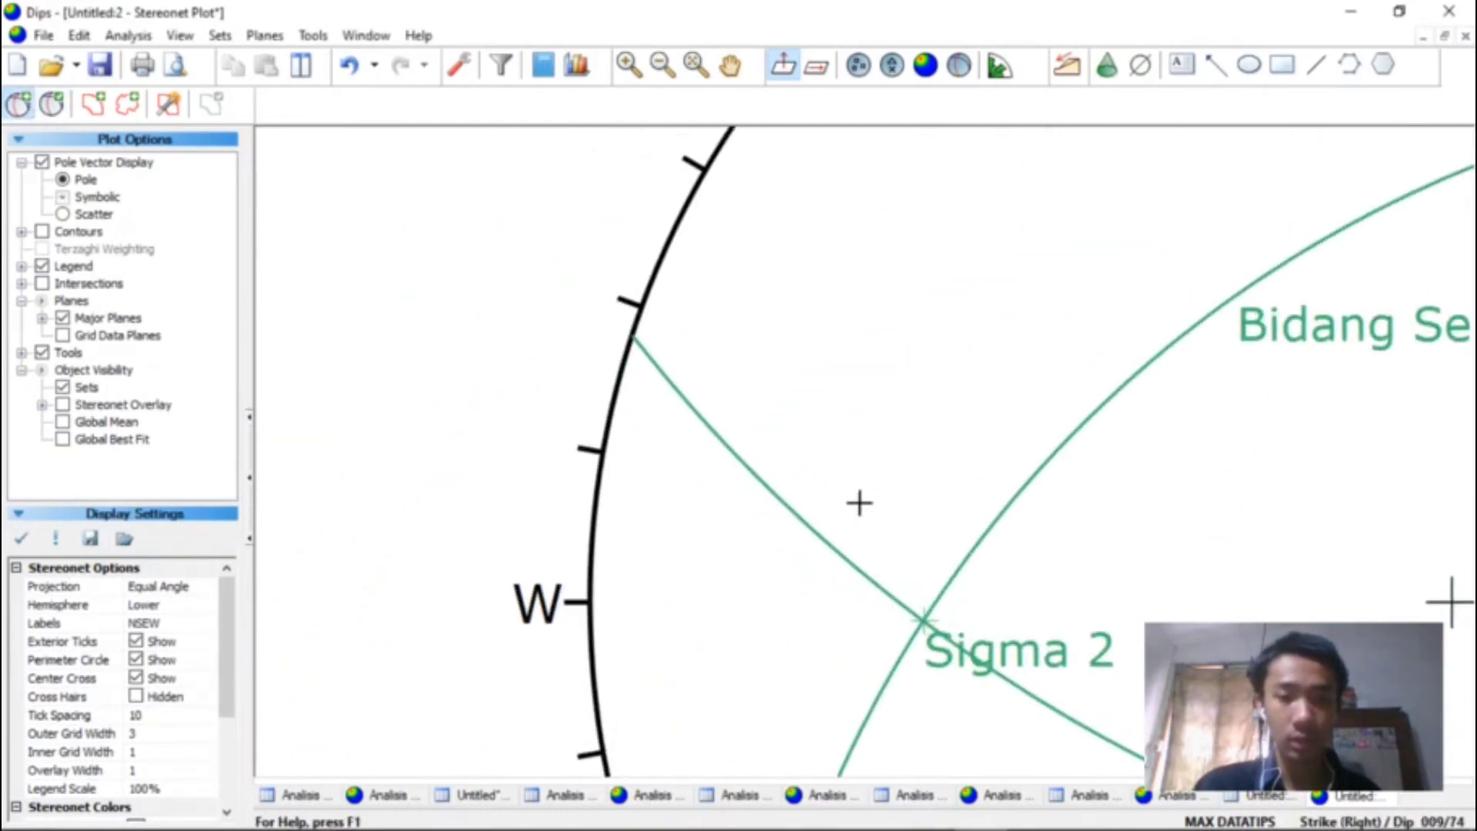
scroll(927, 601, up, 1)
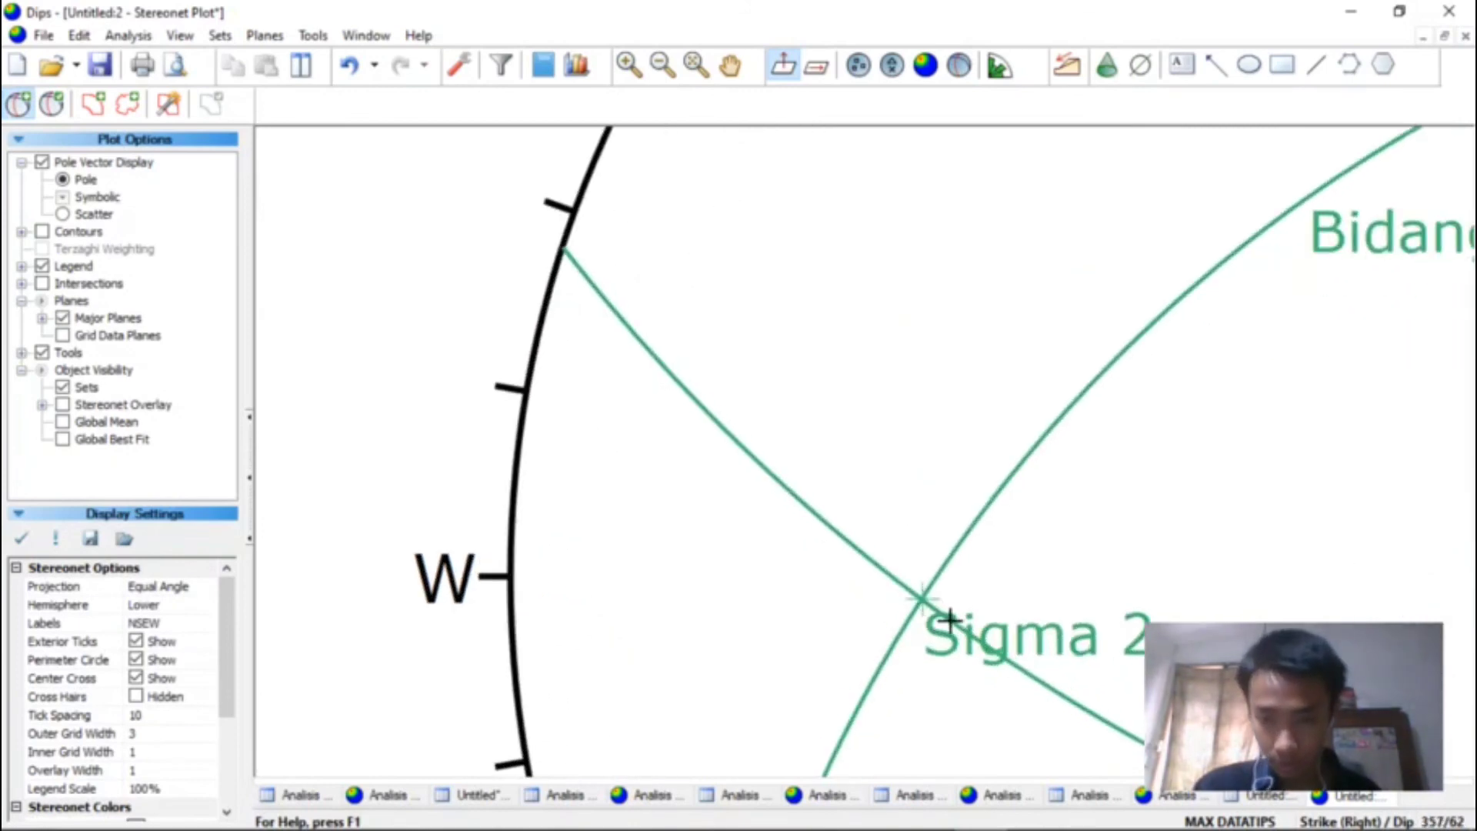
click(922, 597)
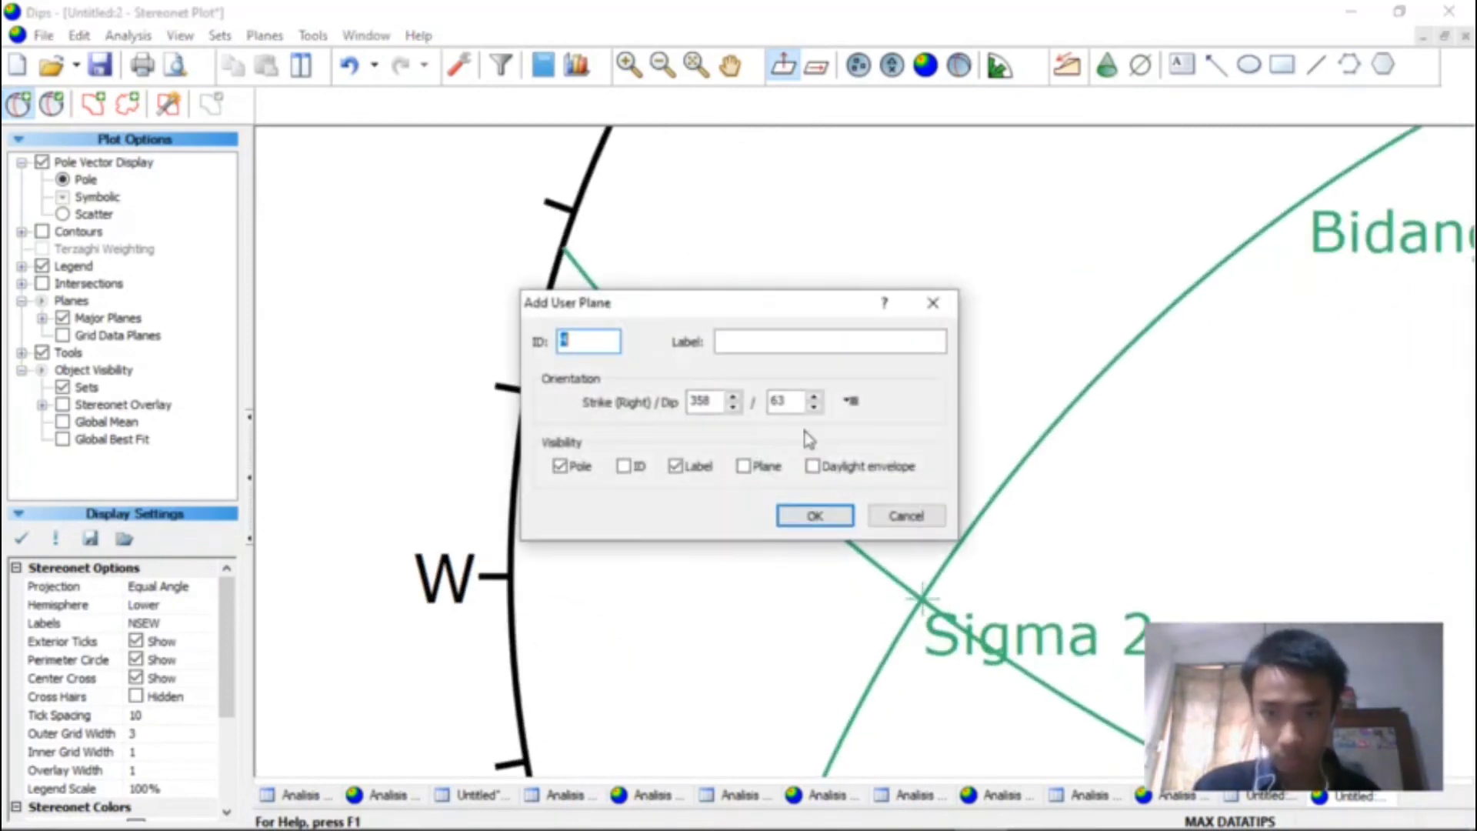
click(750, 343)
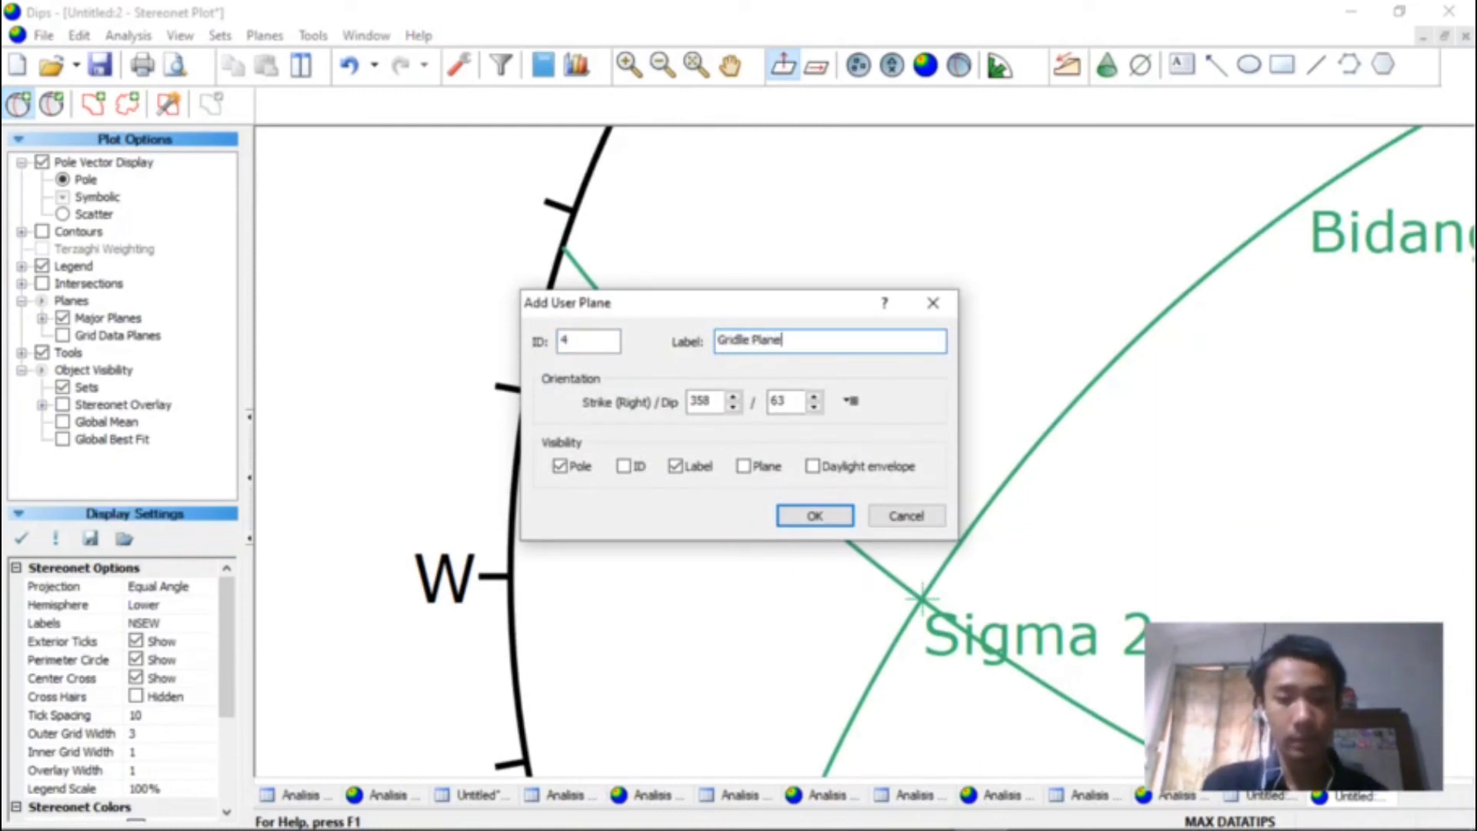
click(561, 468)
click(743, 467)
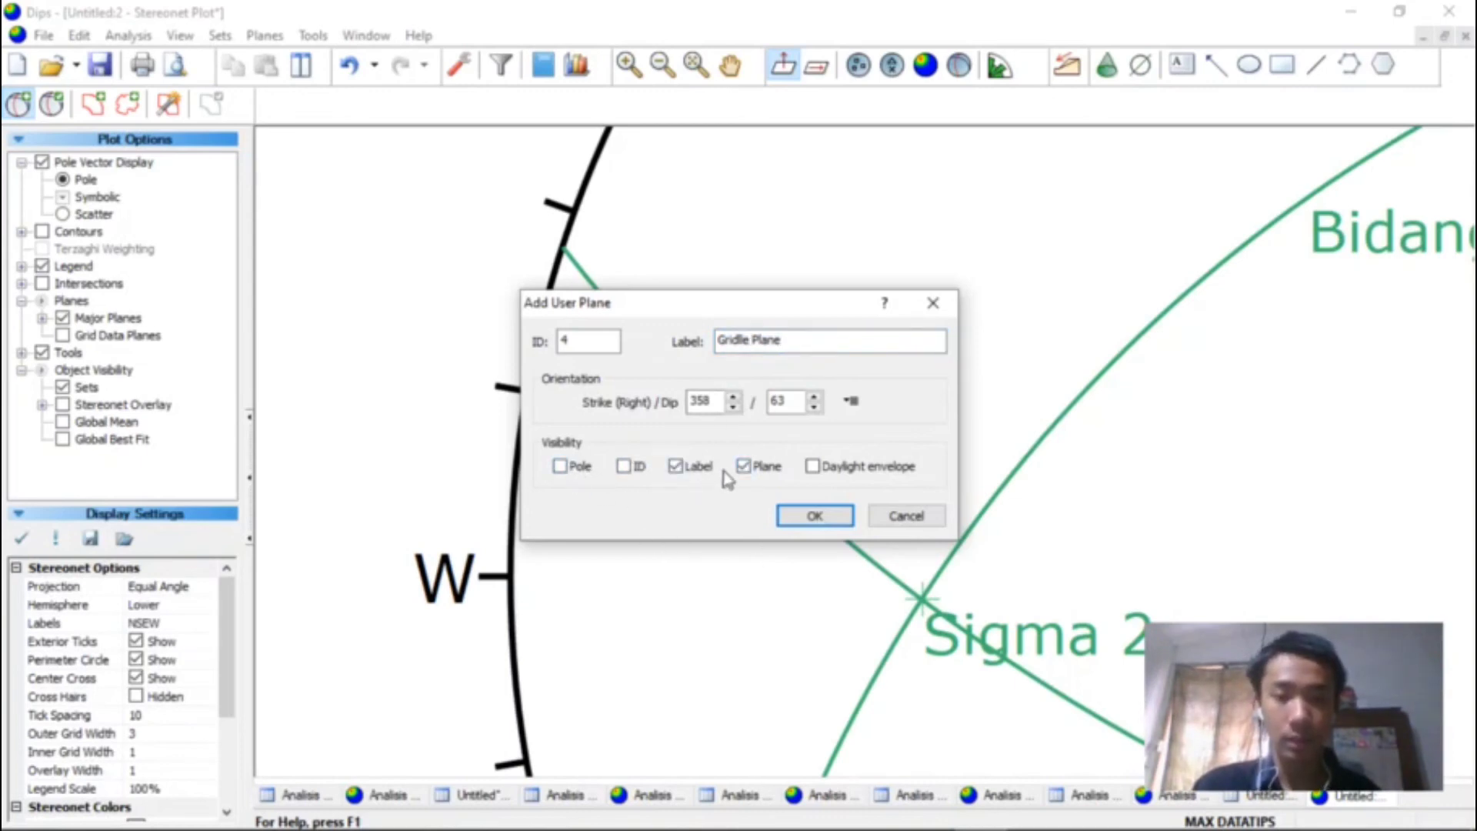
click(815, 516)
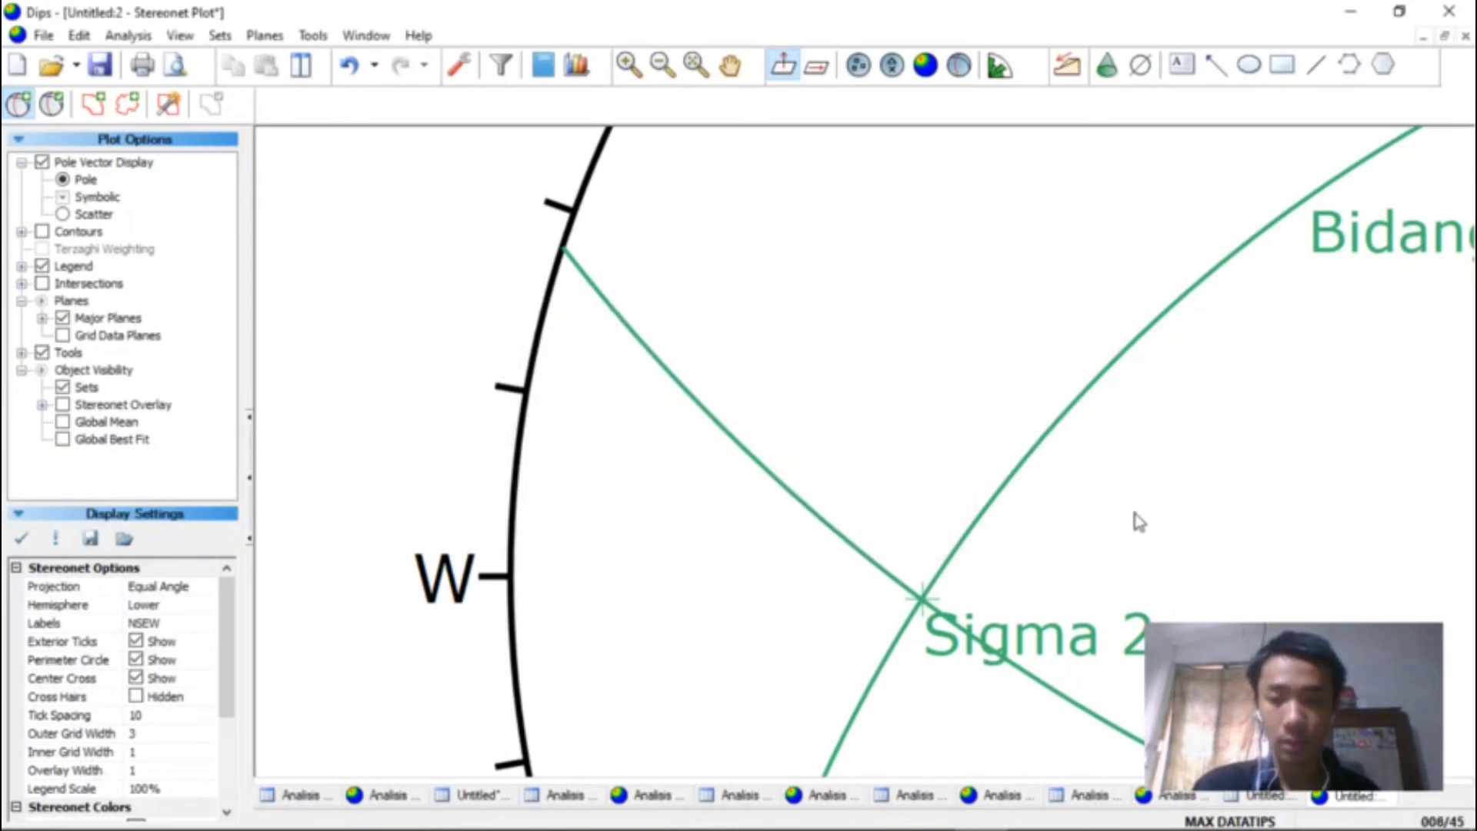
Add a pole labelled Sigma 3' where Dragfold crosses the Gridlle Plane (239/46), with its plane hidden.
scroll(1138, 521, down, 2)
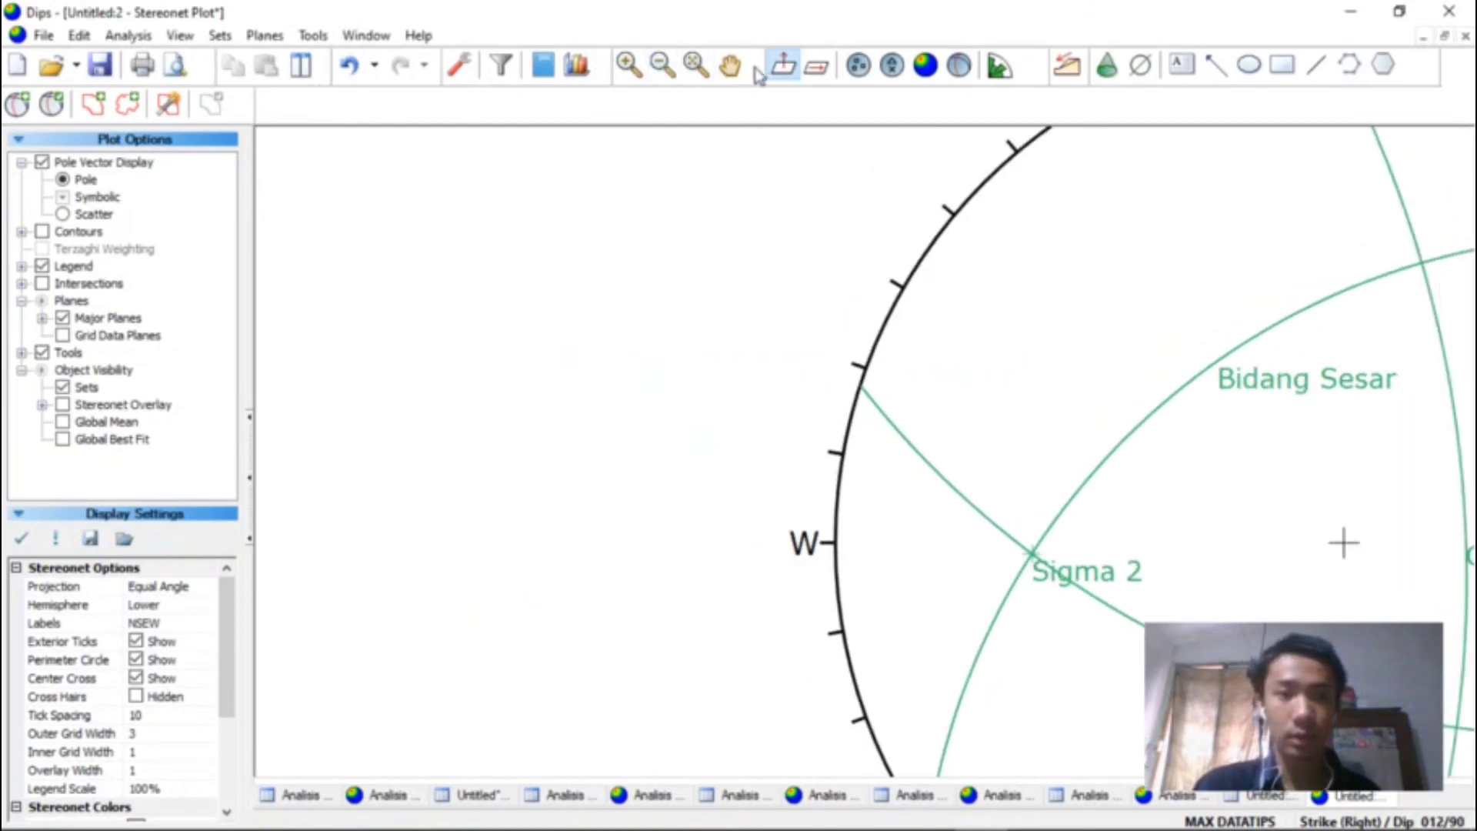
click(731, 66)
drag(1198, 375, 677, 329)
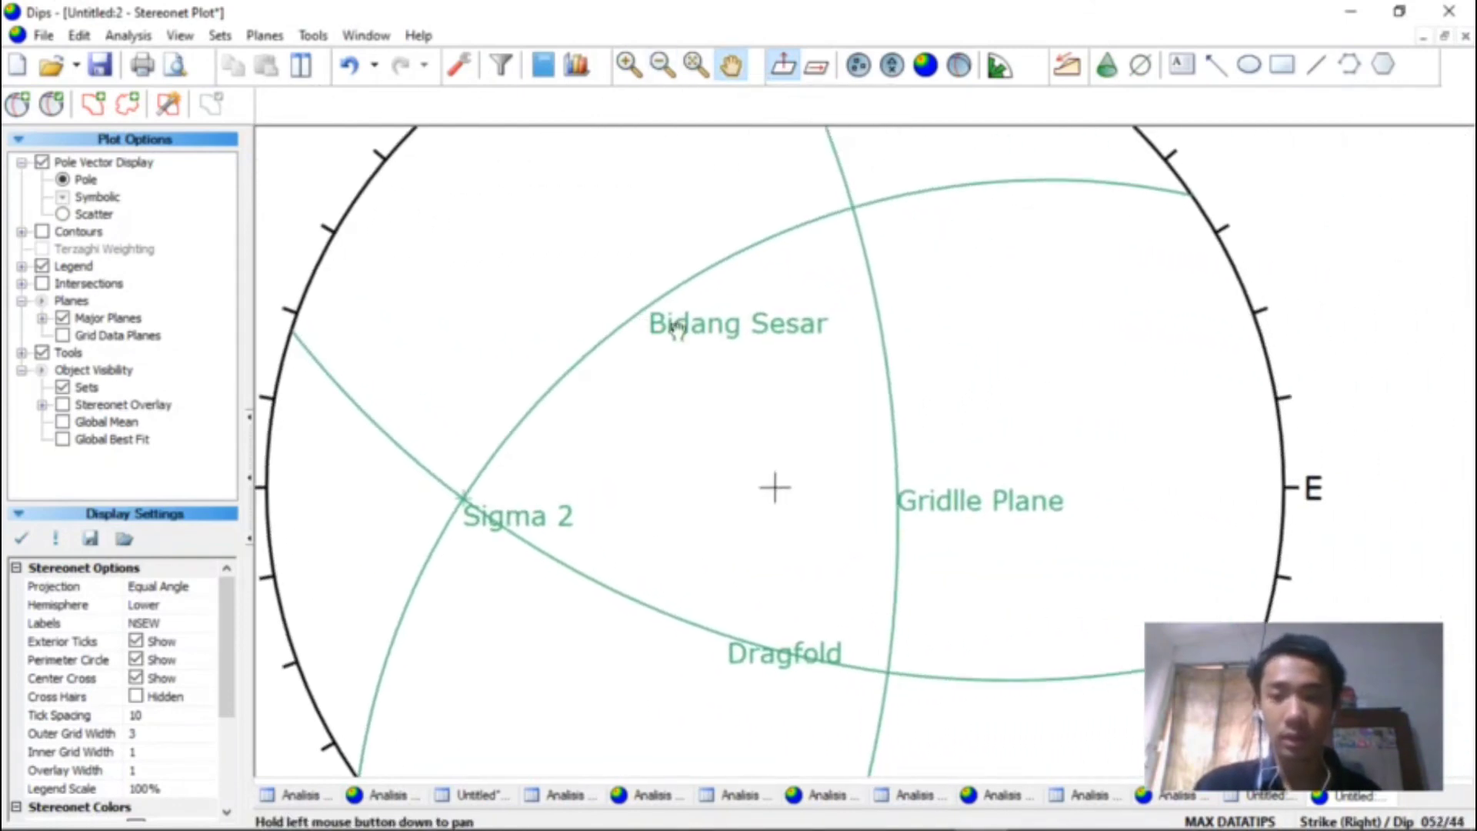
drag(1270, 453, 1121, 438)
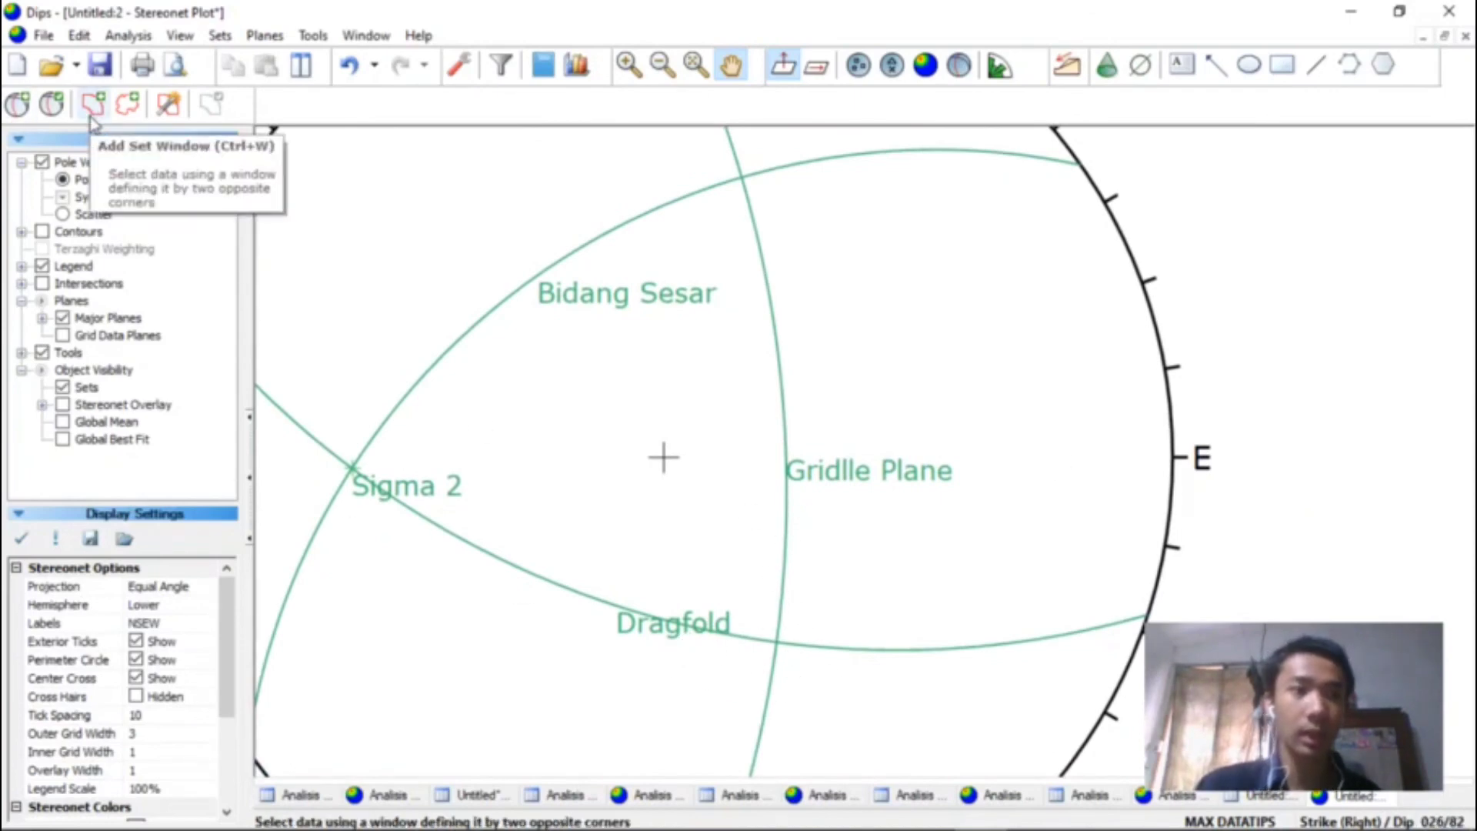
click(18, 104)
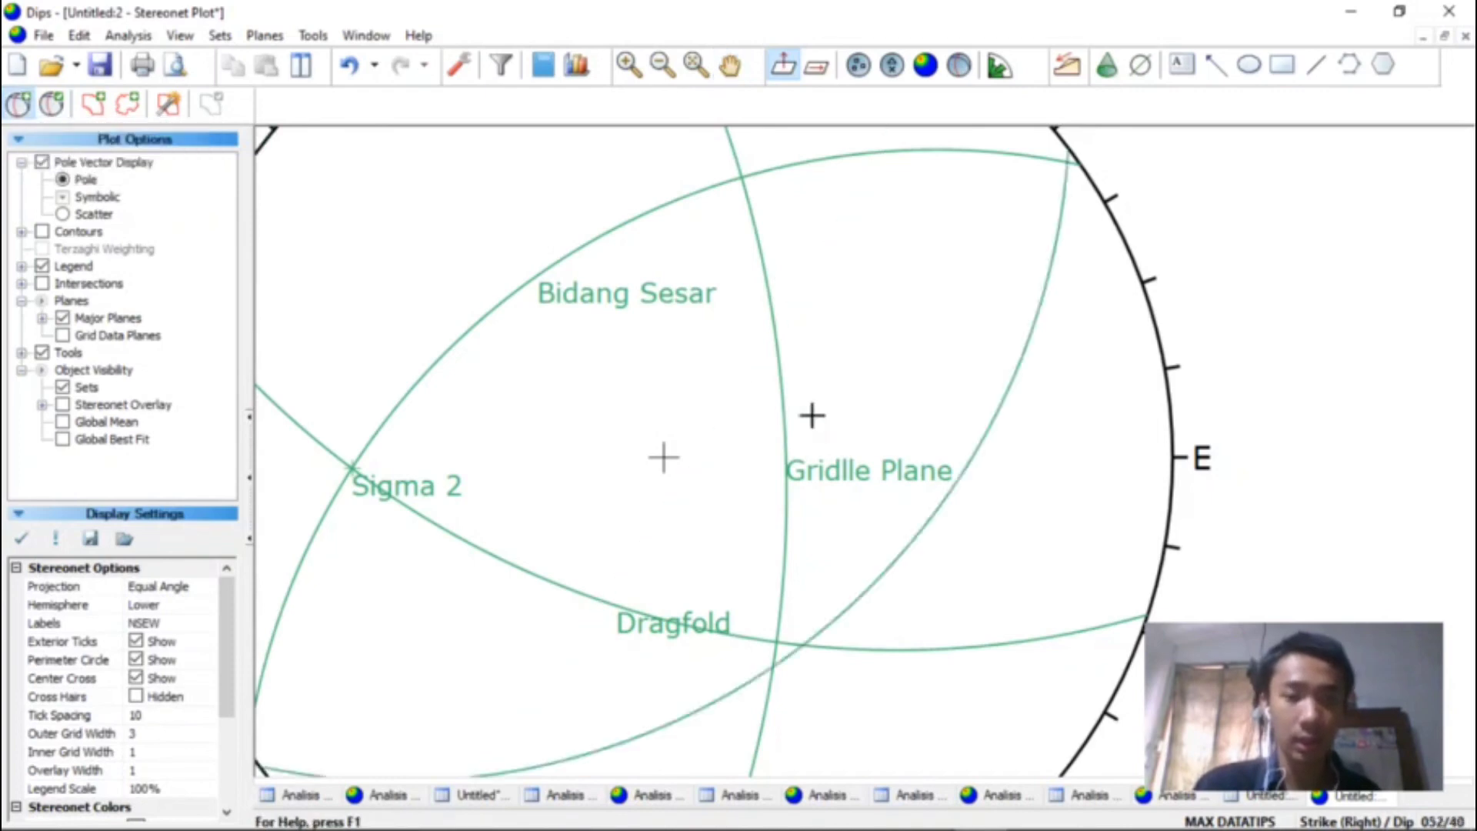
click(774, 641)
click(744, 336)
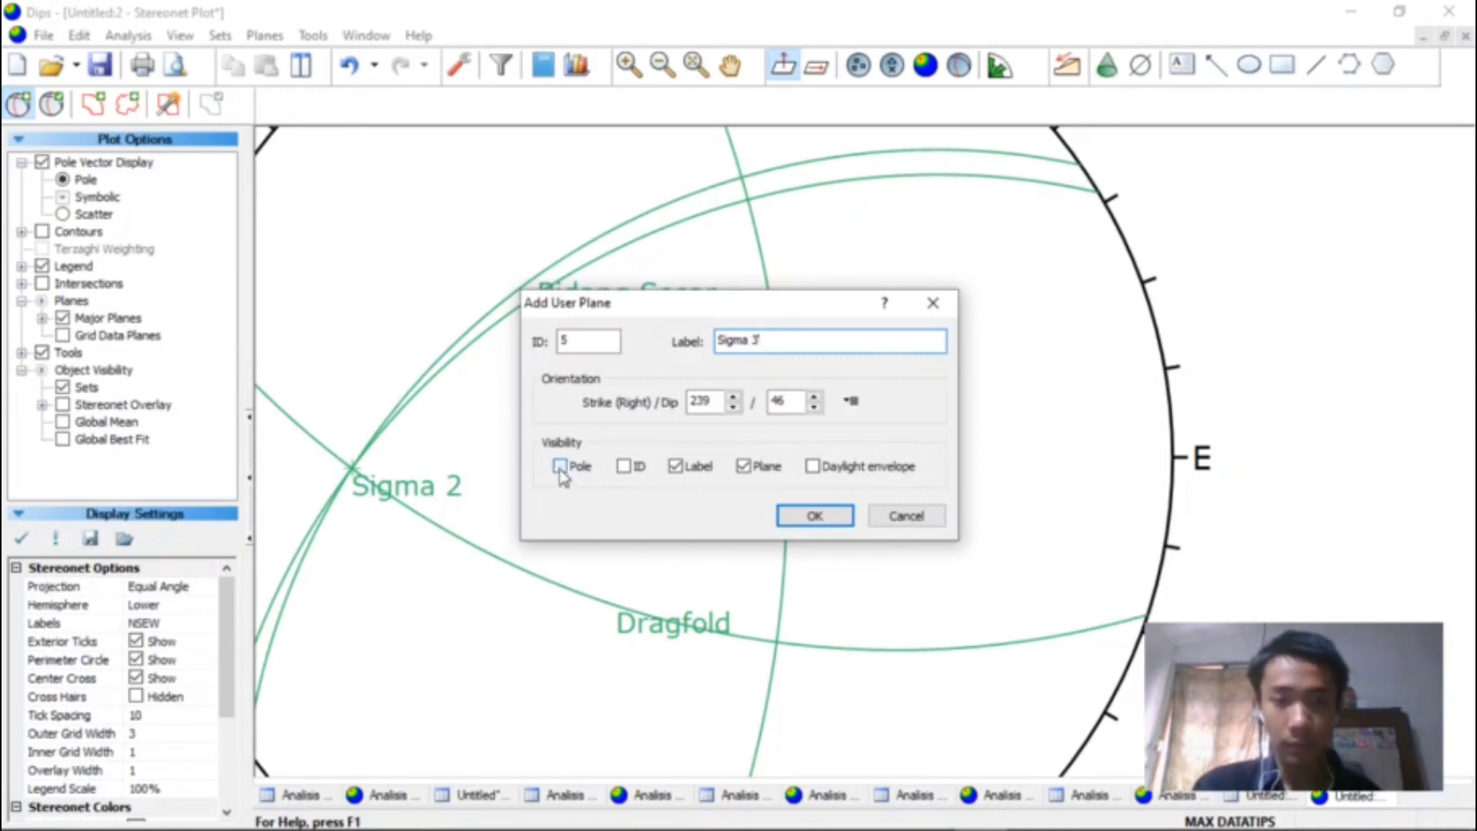
click(813, 517)
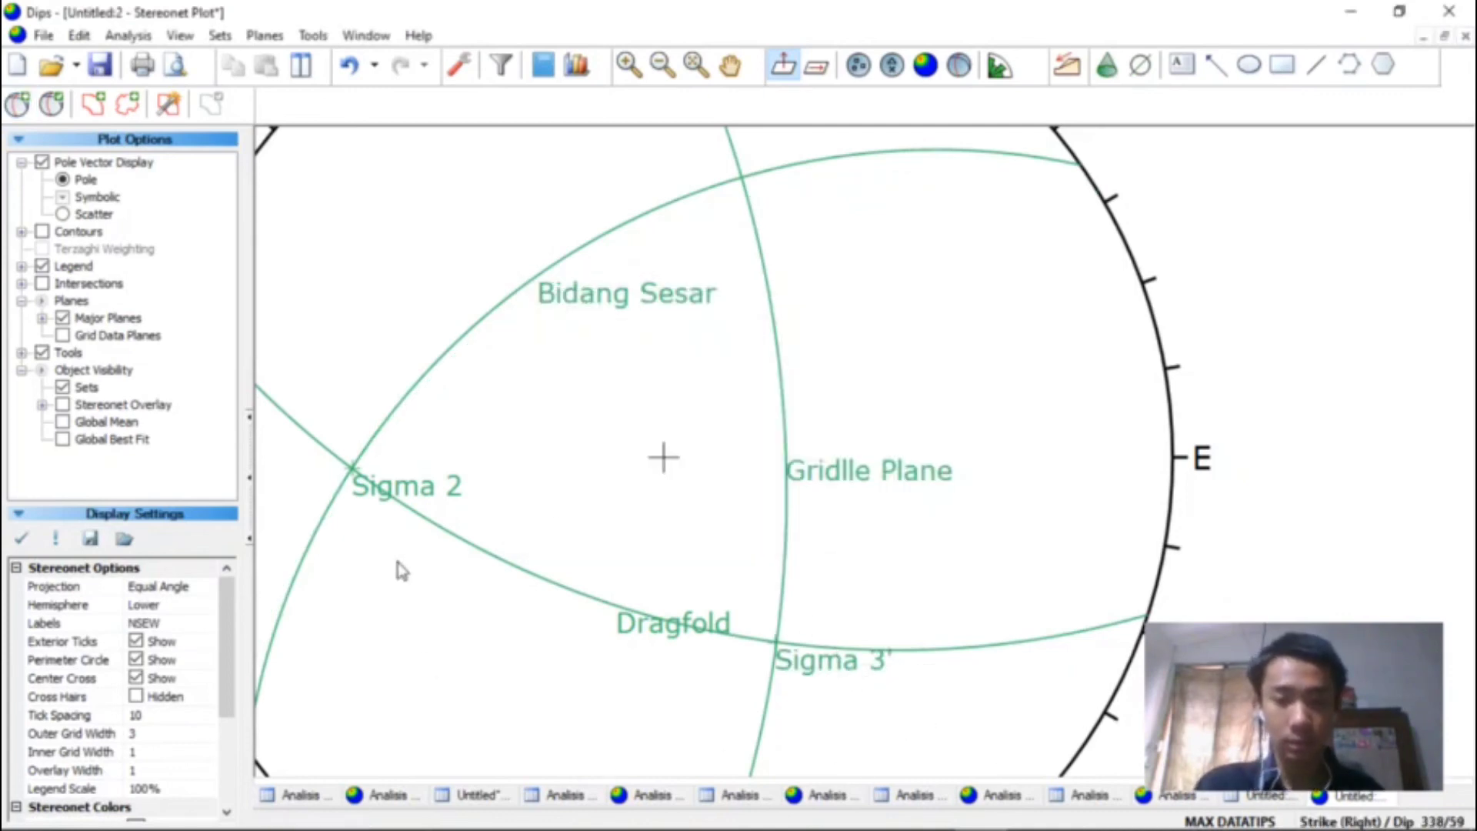
scroll(692, 454, down, 1)
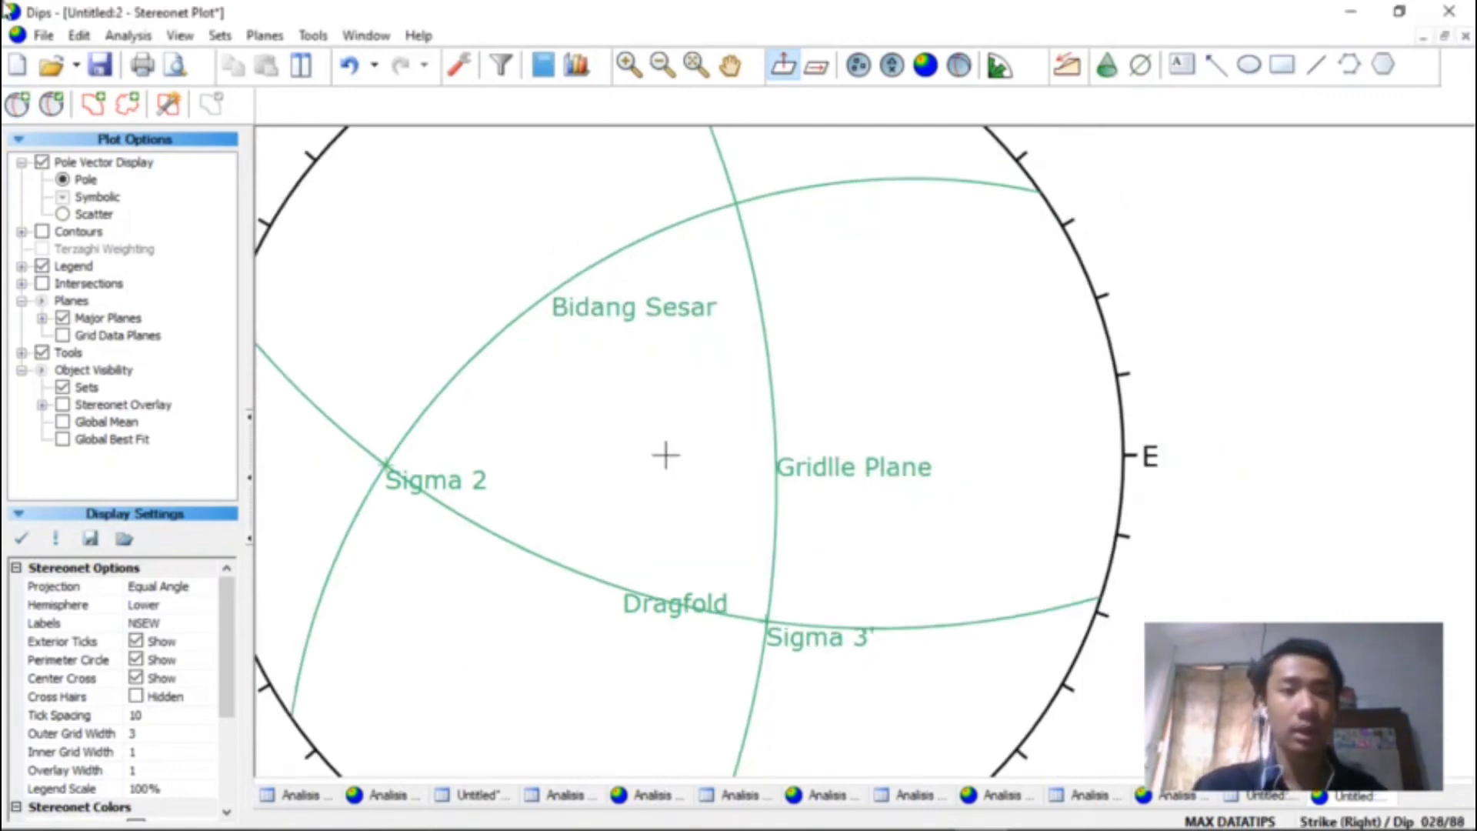
Add a pitch grid for the Gridlle Plane by placing it at the Sigma 2 pole.
scroll(722, 387, down, 1)
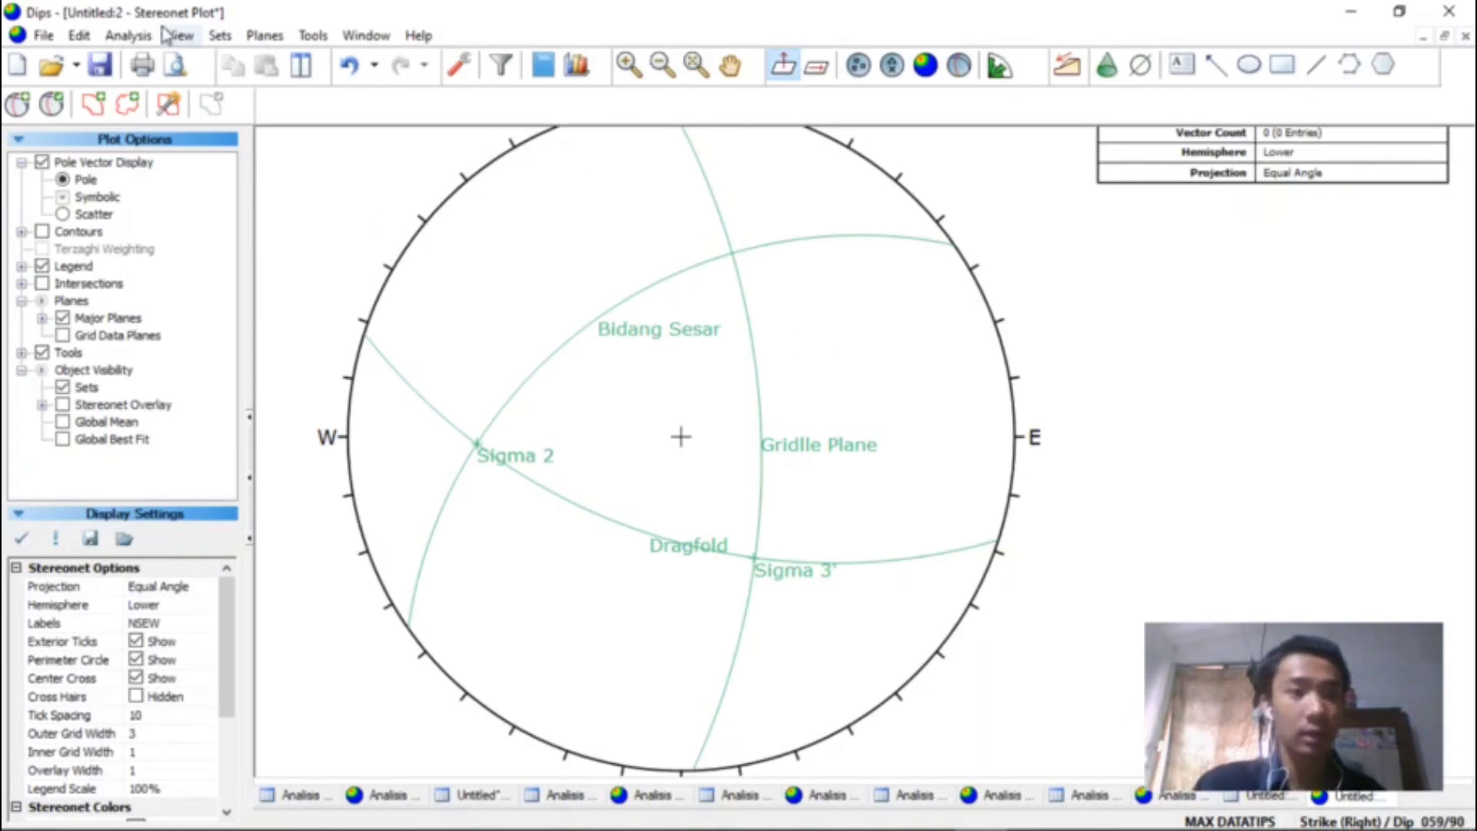
click(313, 35)
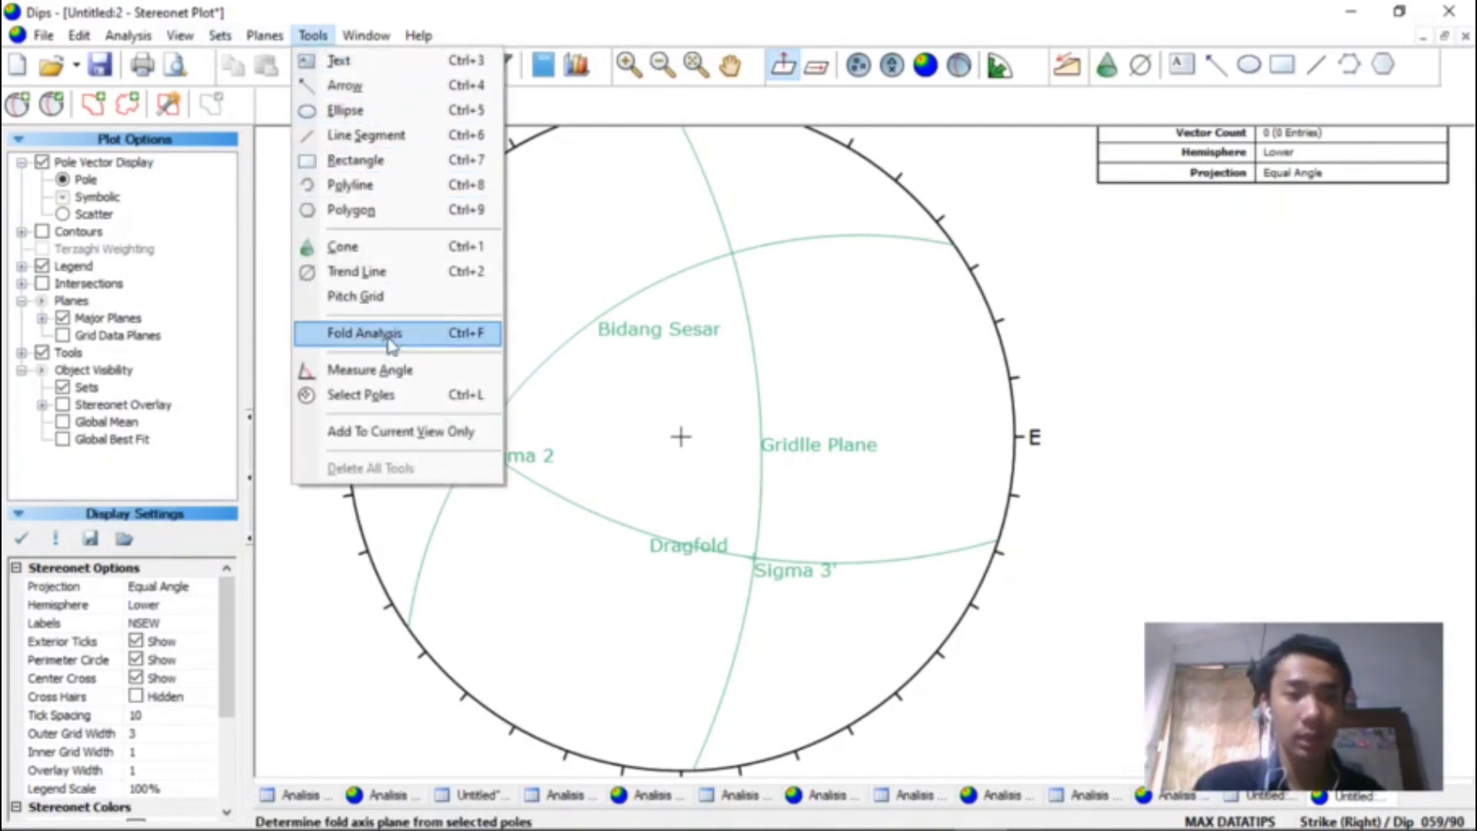
click(363, 296)
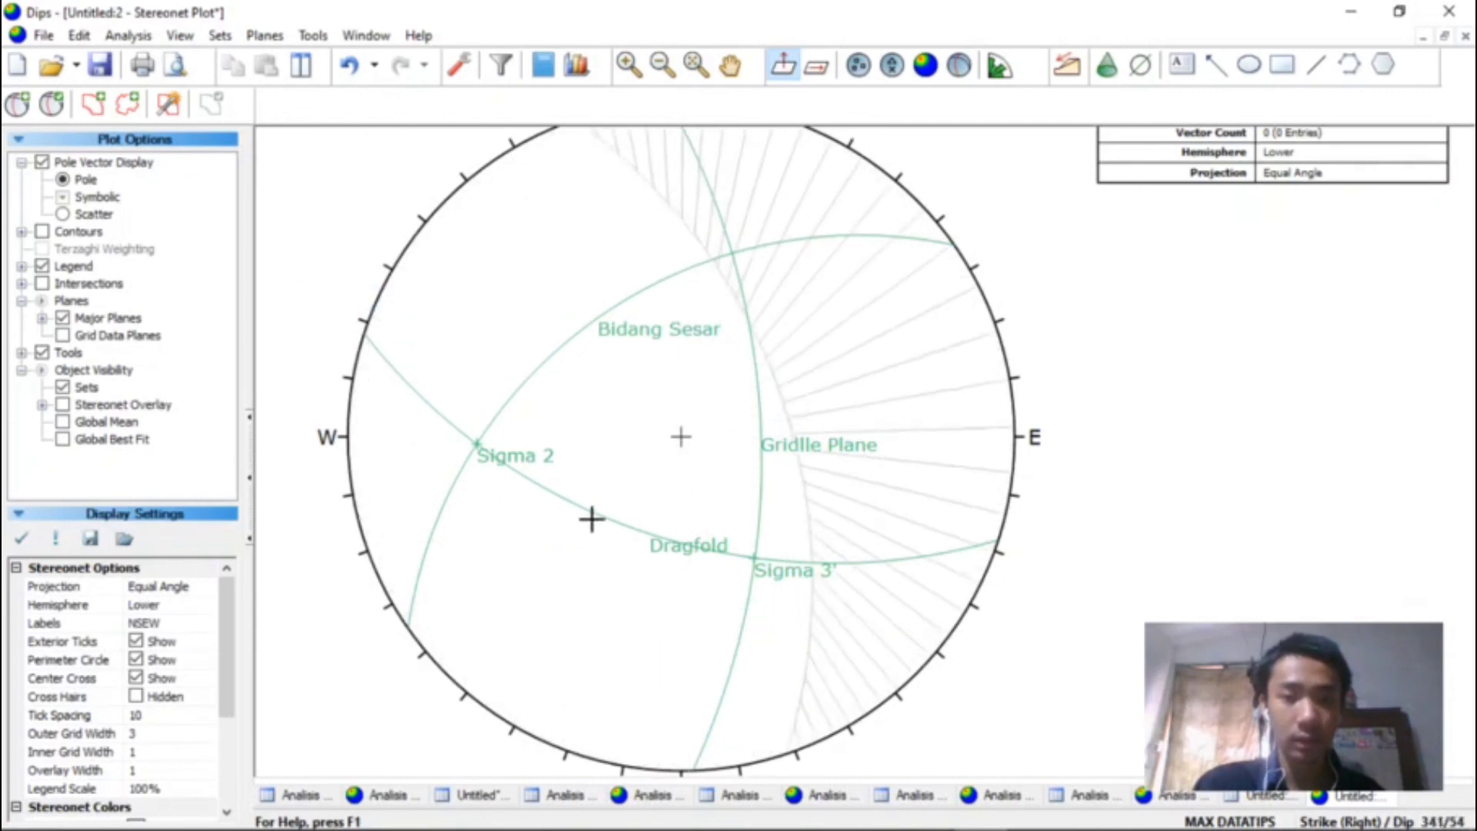
scroll(477, 445, up, 2)
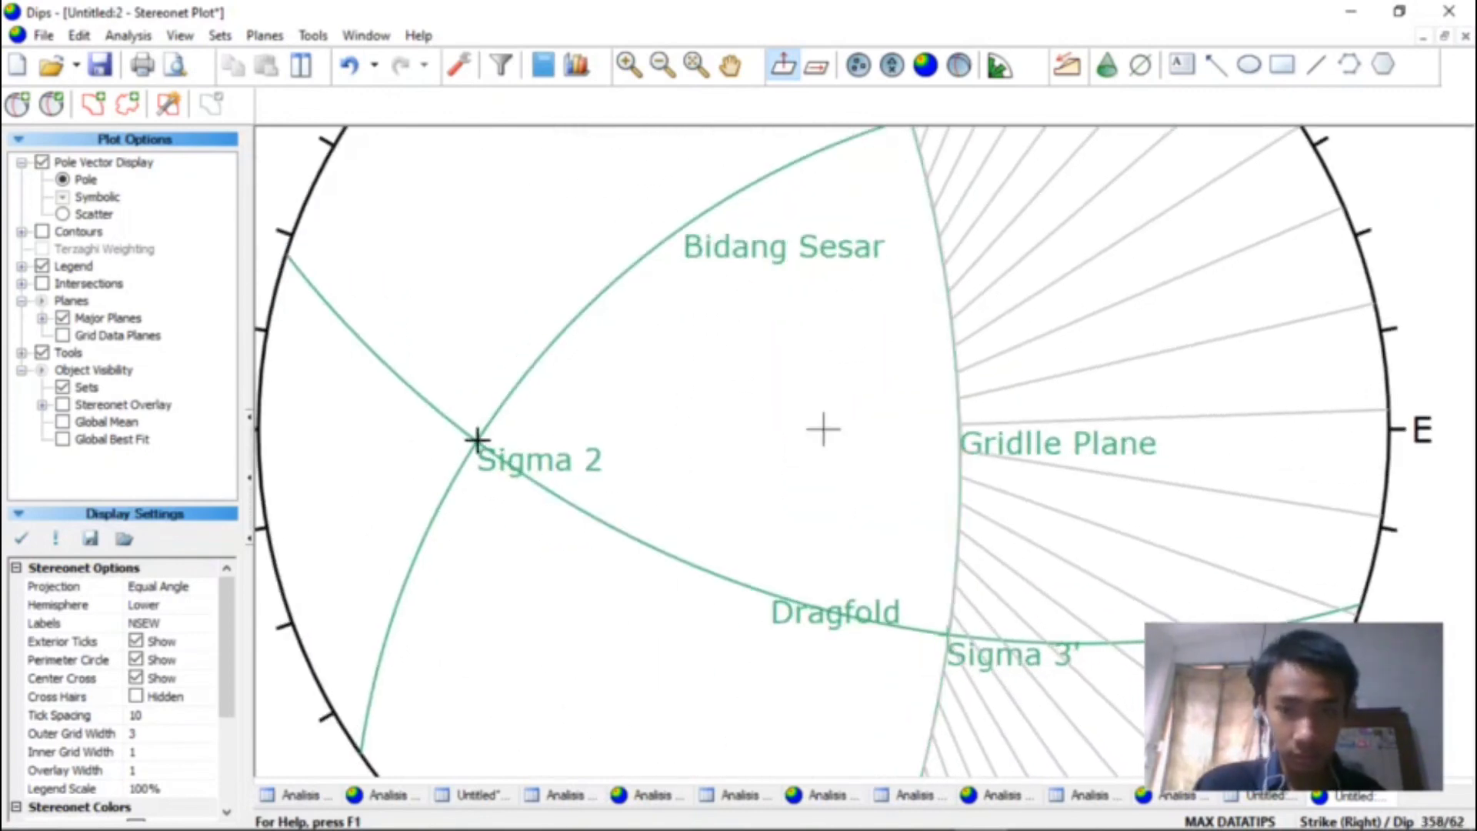
click(477, 440)
scroll(932, 408, down, 2)
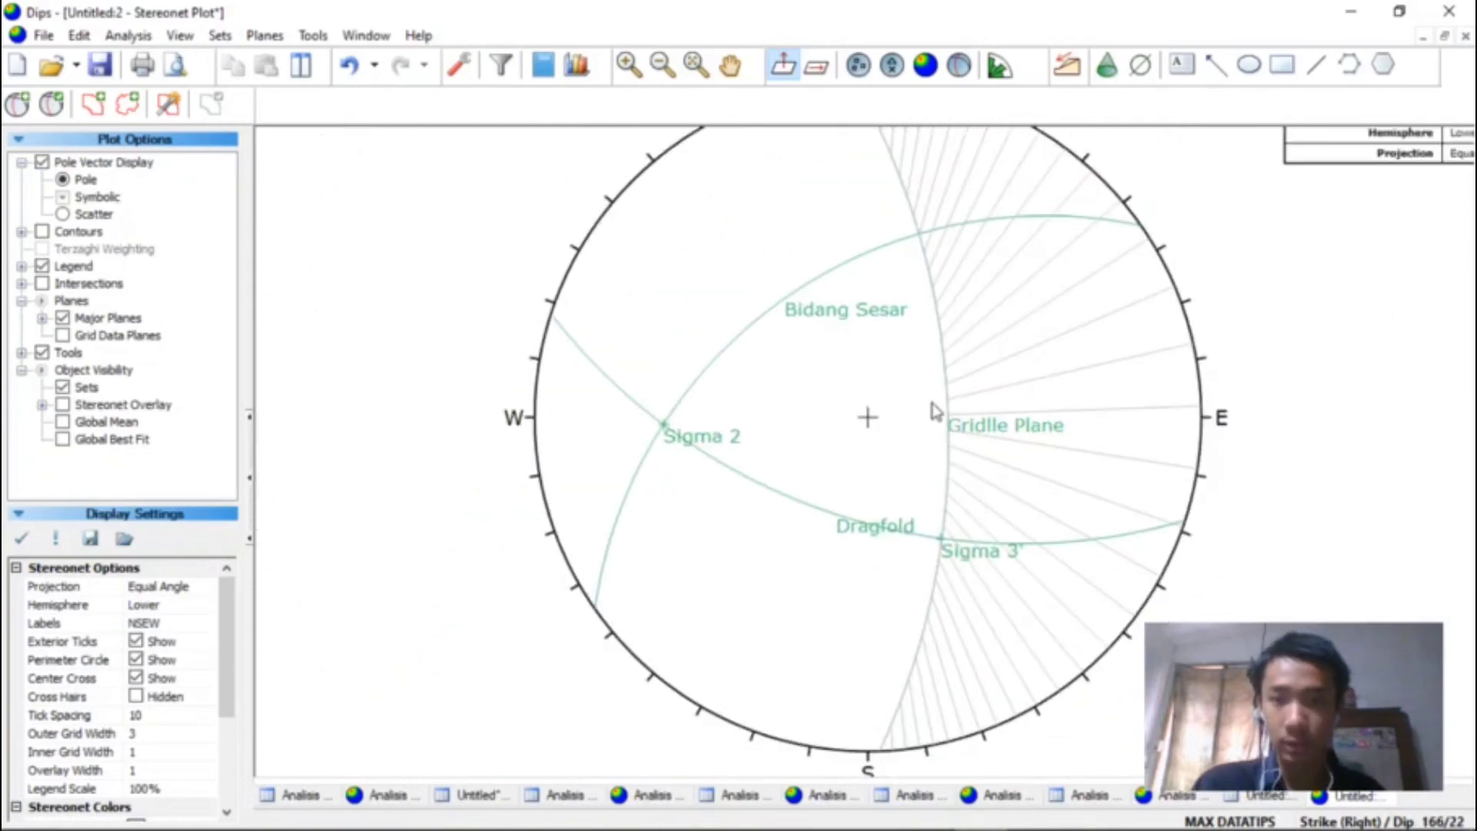
Add a pole labelled Sigma 1' on the Gridlle Plane at 109/55 using the pitch grid, with its plane hidden.
click(17, 103)
scroll(999, 566, up, 3)
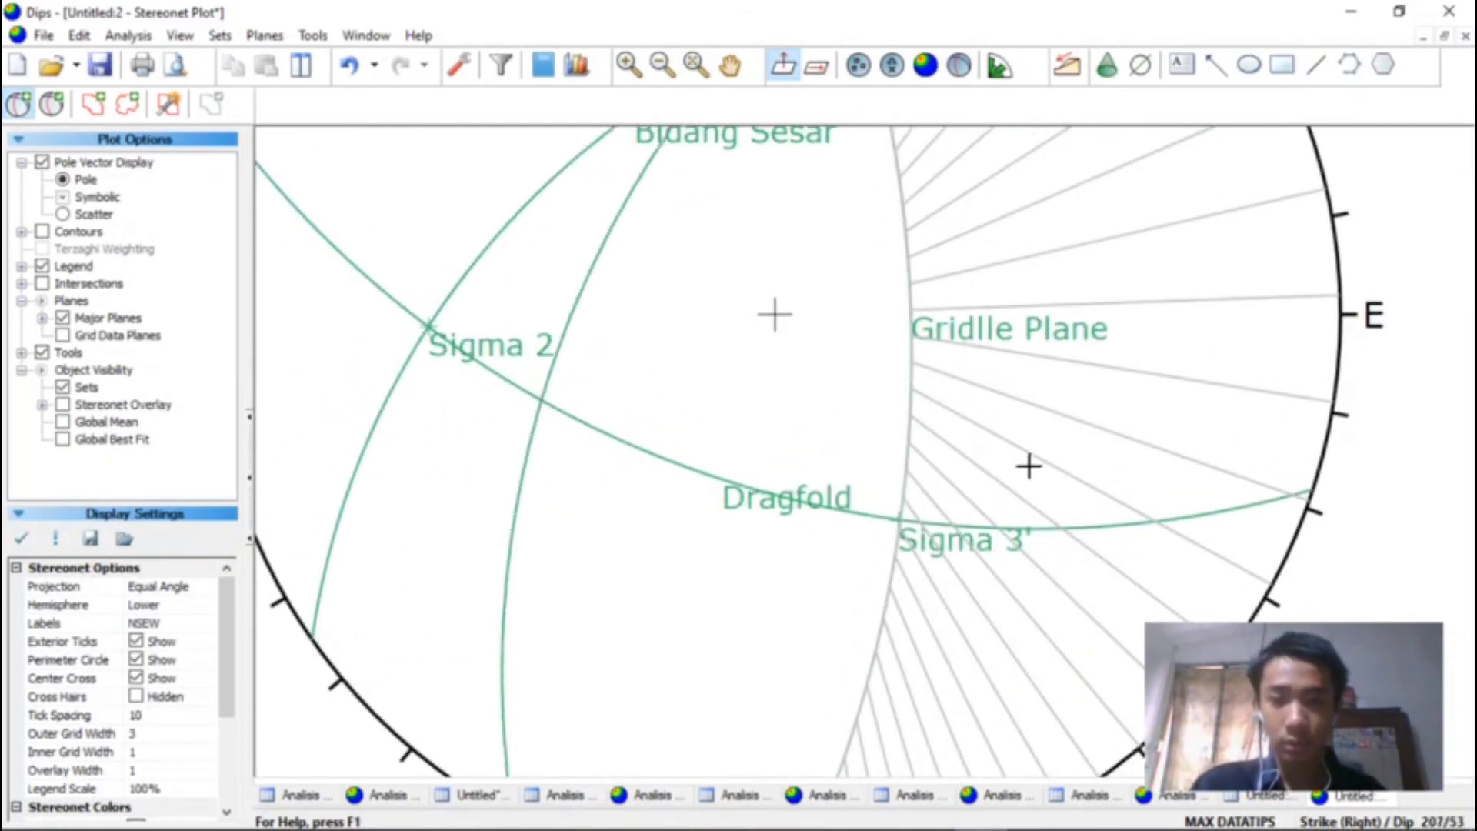
scroll(482, 198, down, 3)
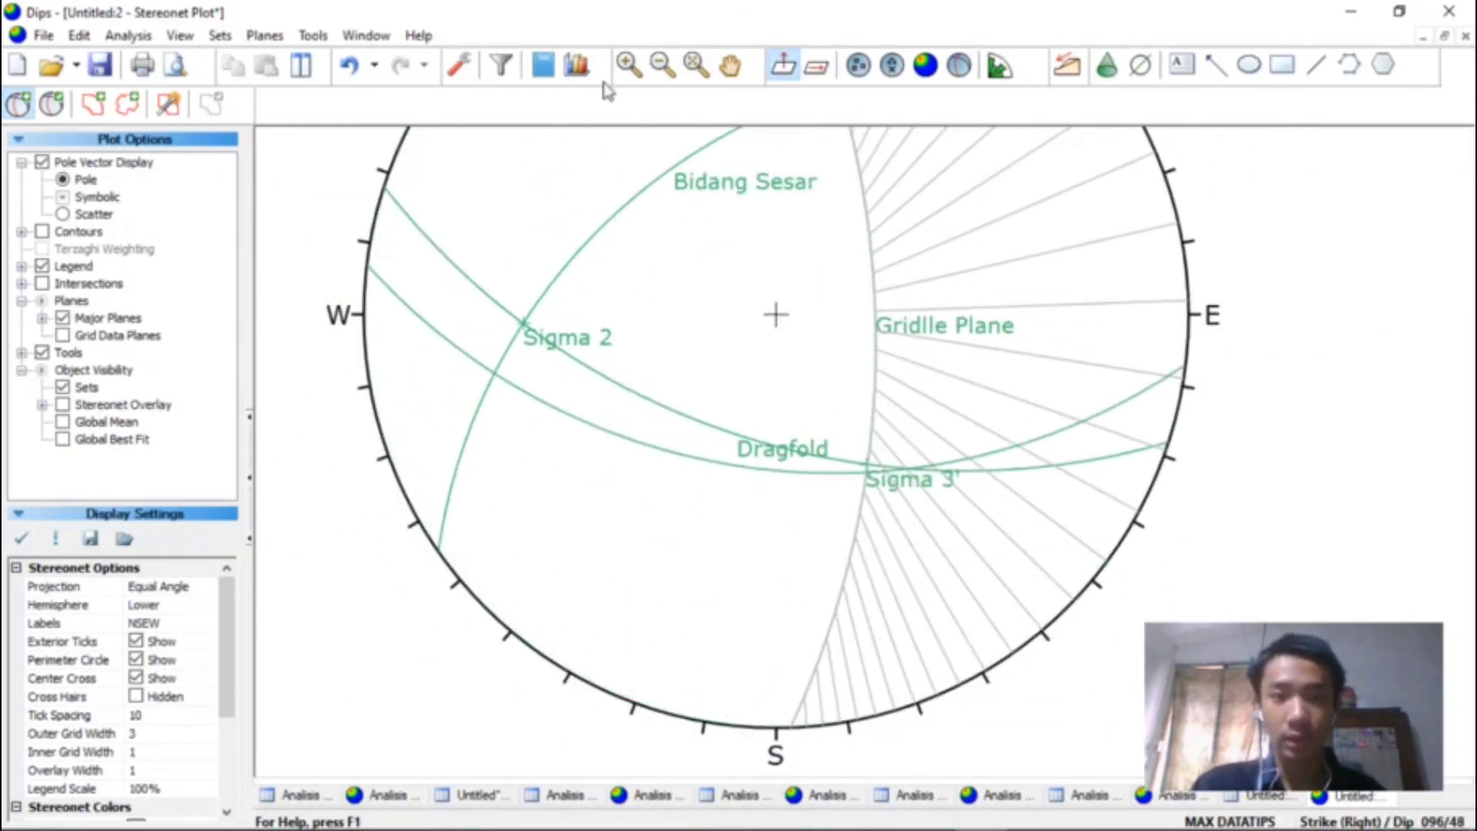
click(729, 64)
drag(1015, 243, 988, 401)
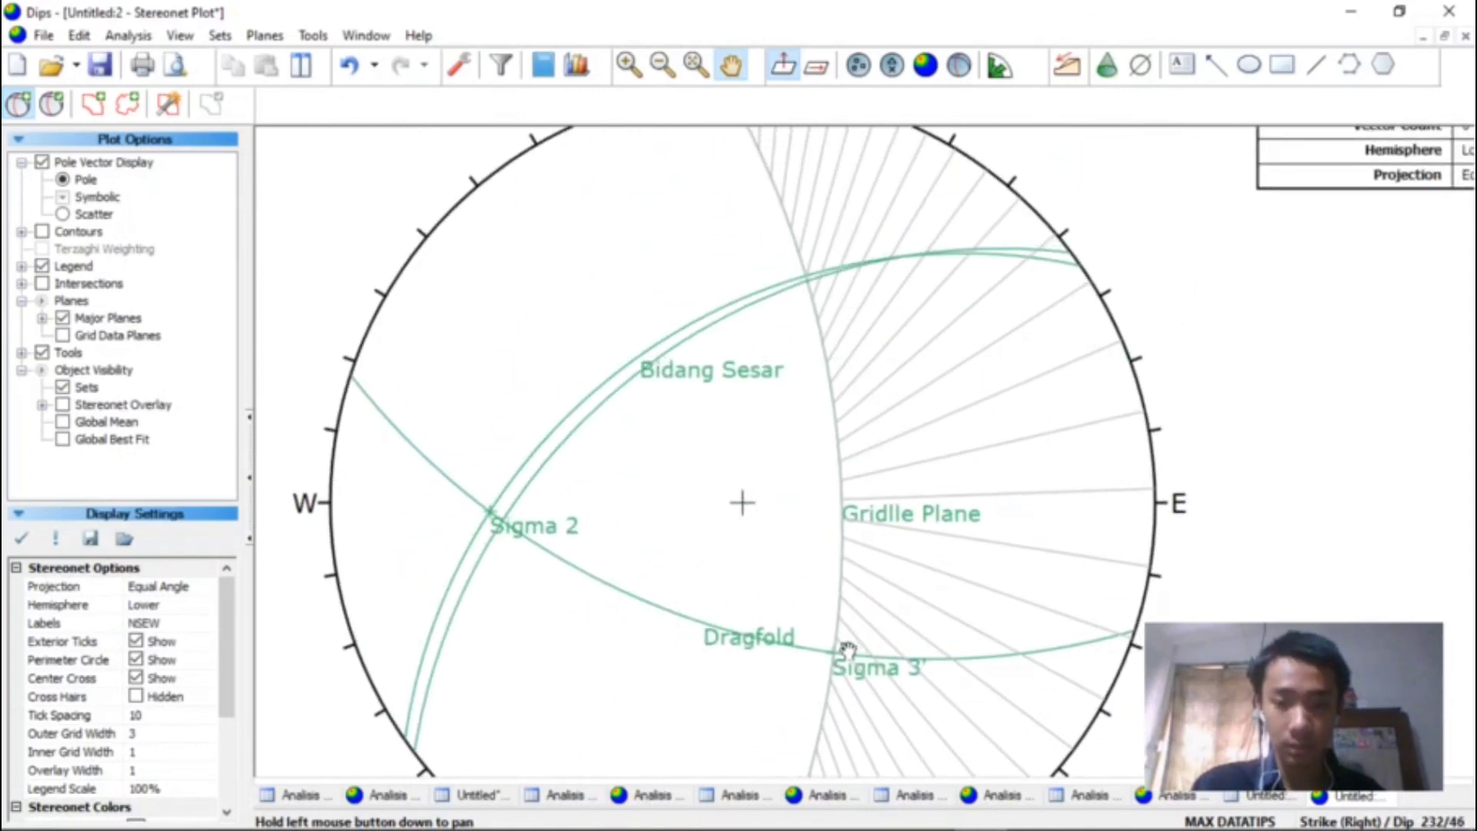
scroll(865, 654, up, 2)
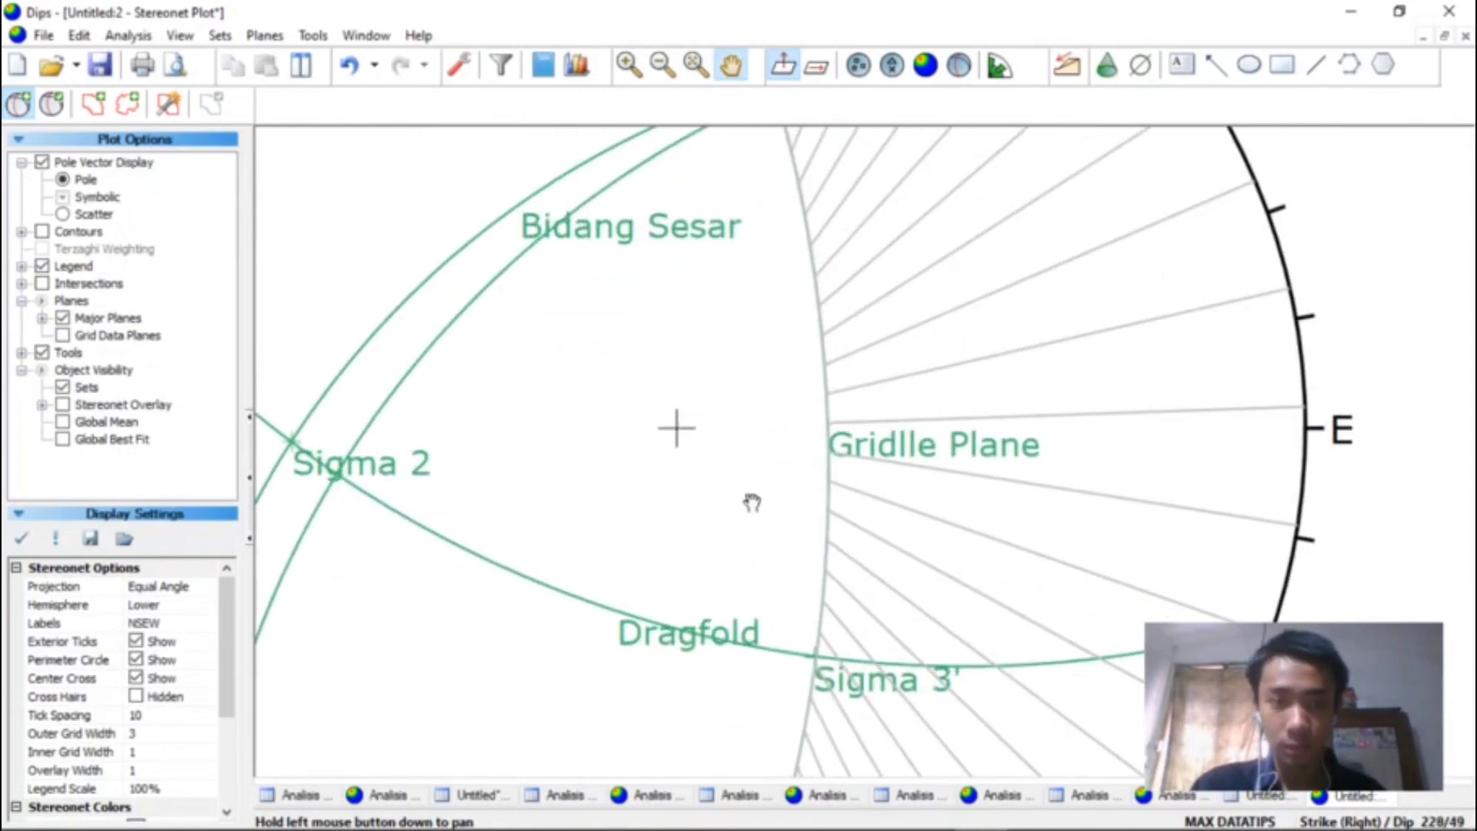
click(17, 103)
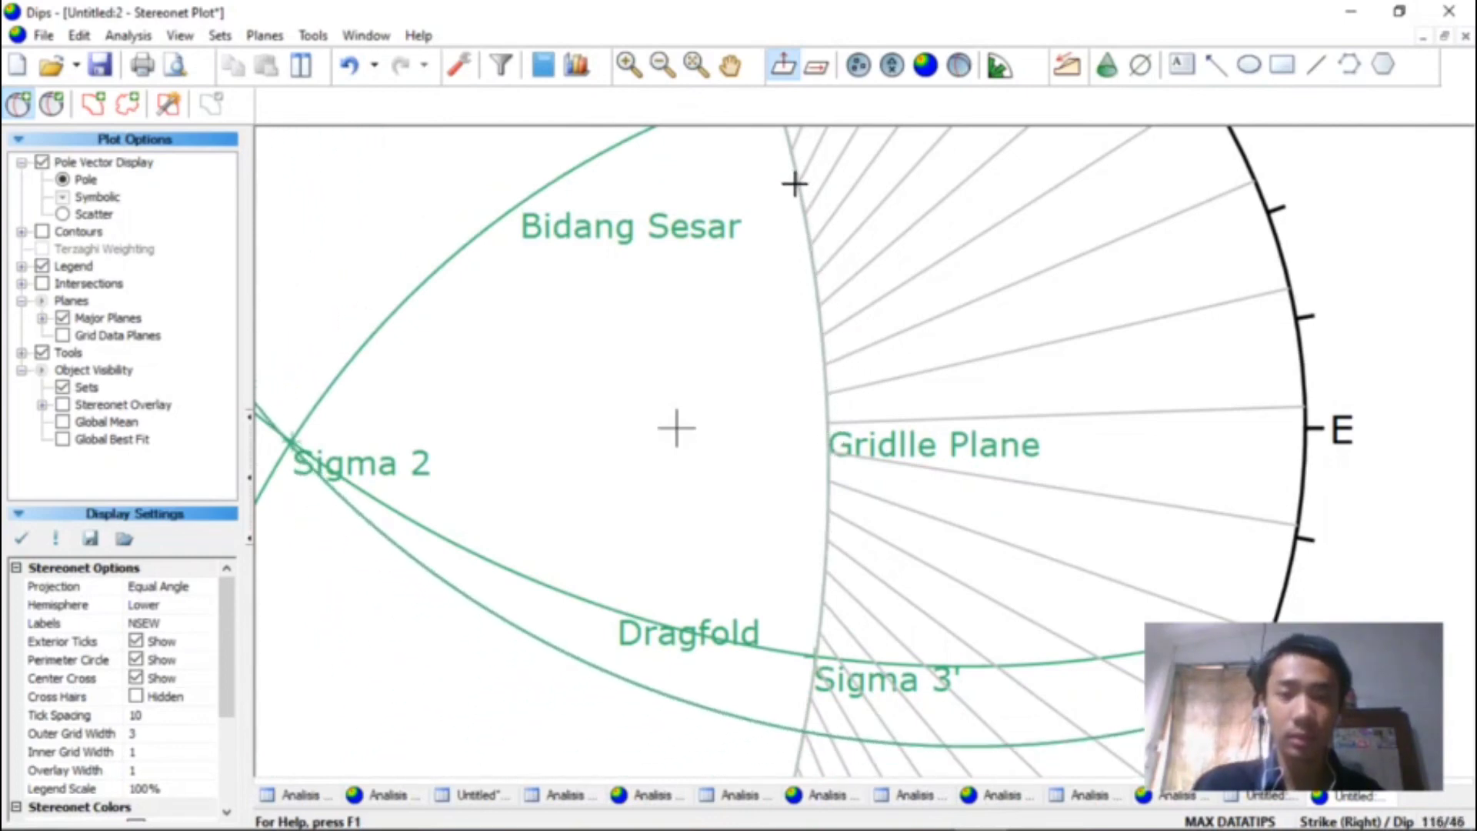
scroll(789, 152, up, 1)
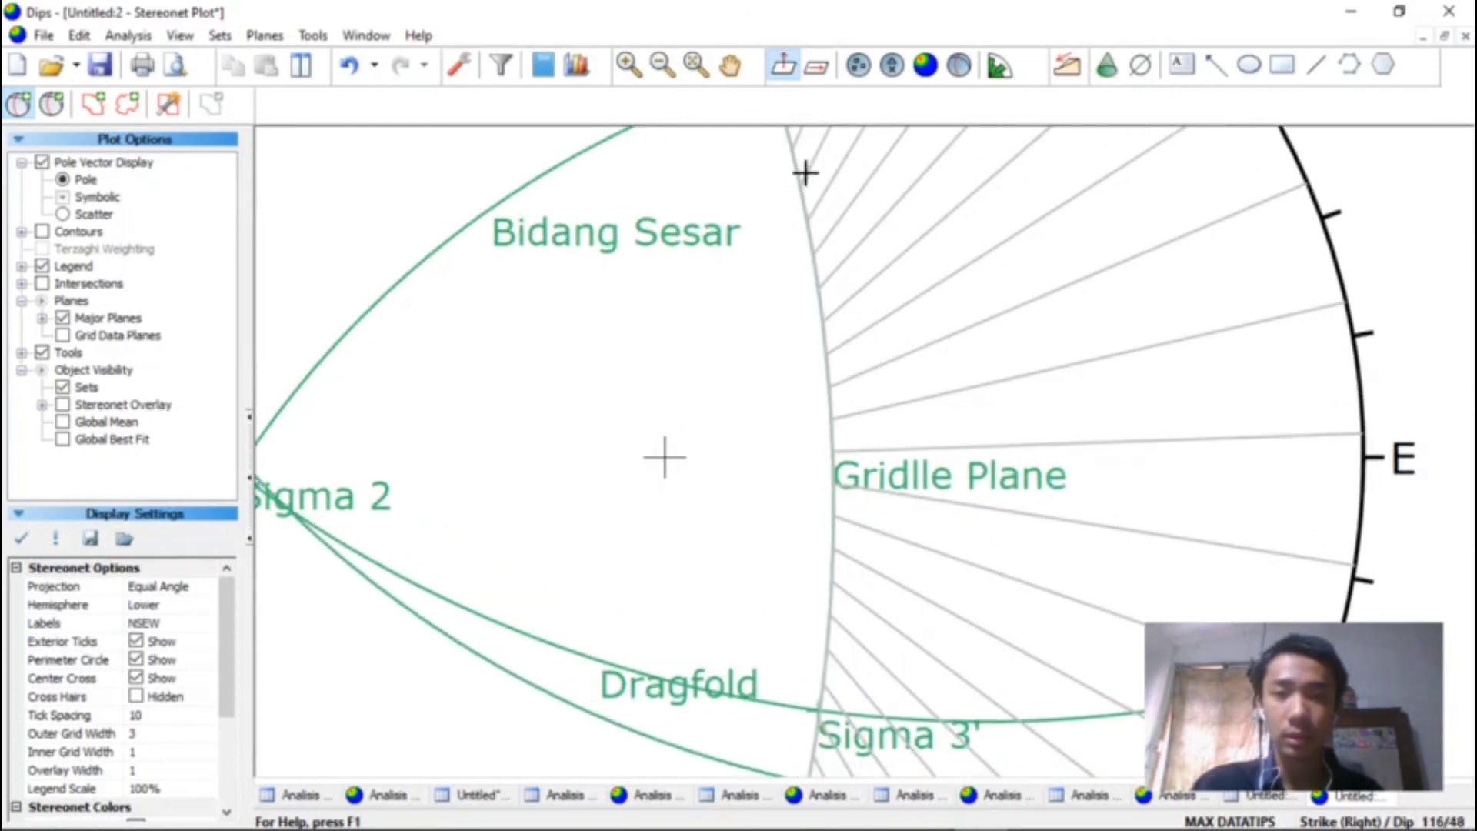
scroll(866, 453, up, 1)
scroll(880, 471, down, 2)
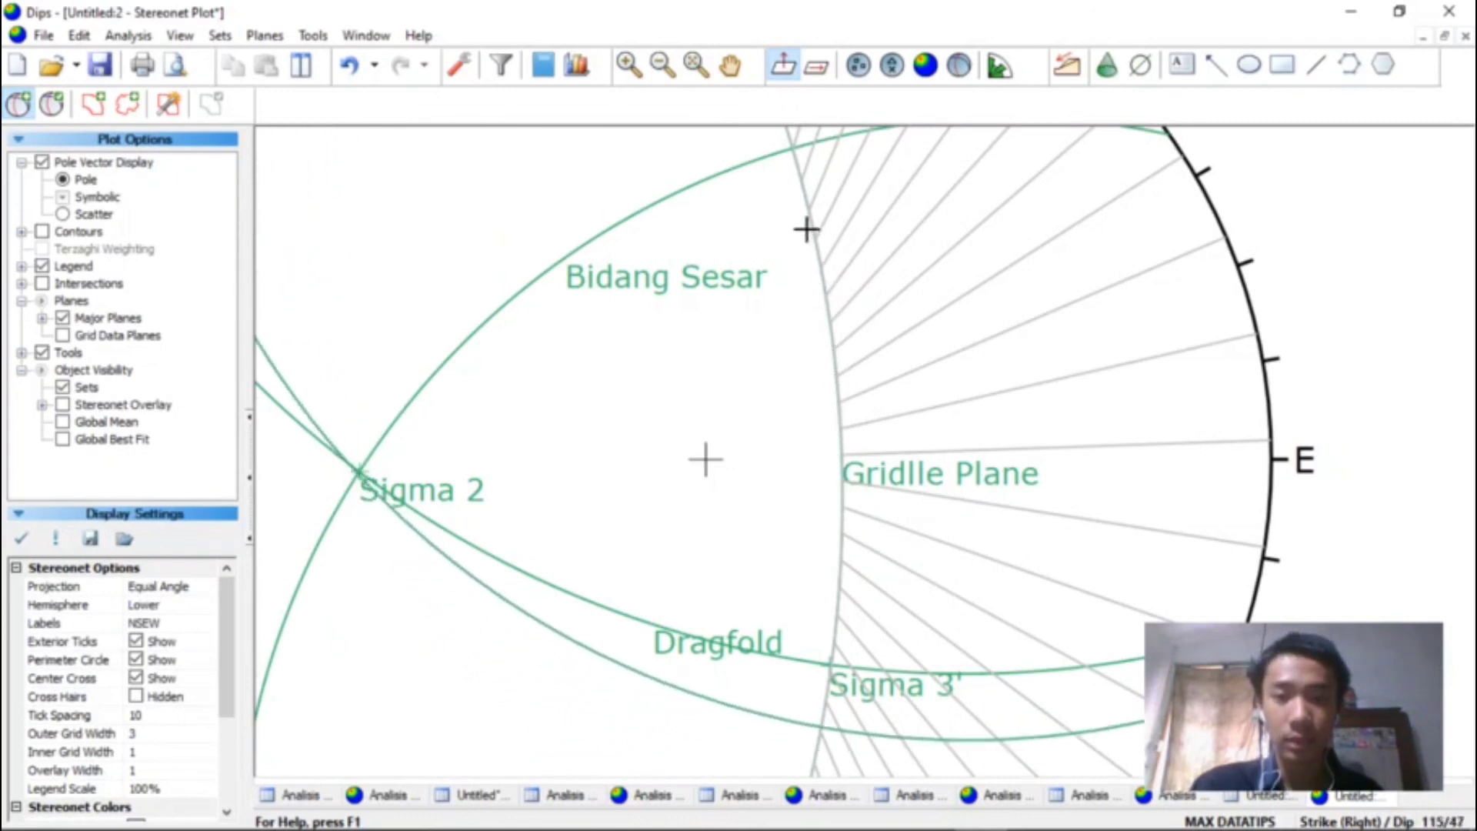
click(801, 179)
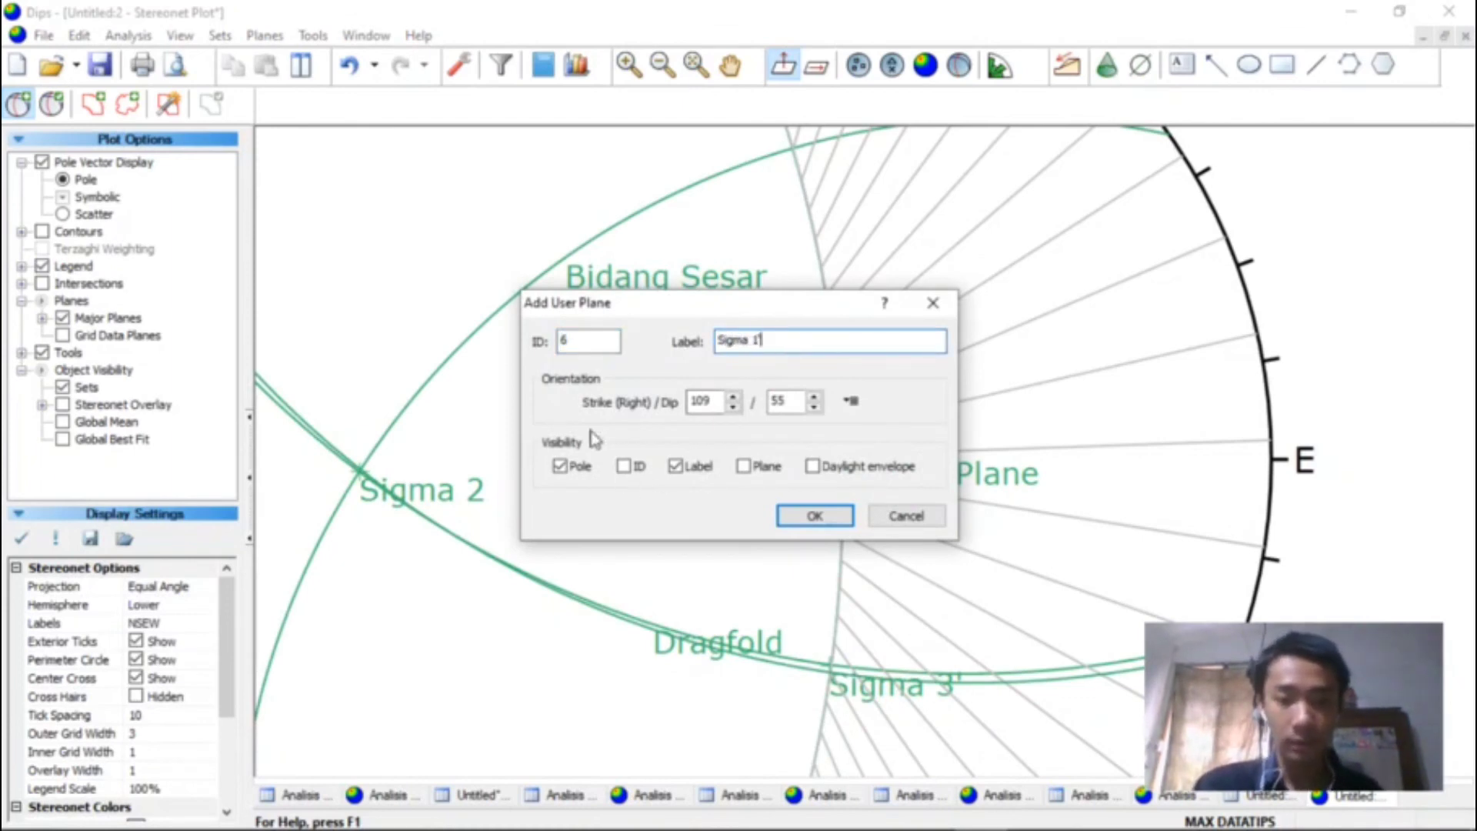
click(812, 514)
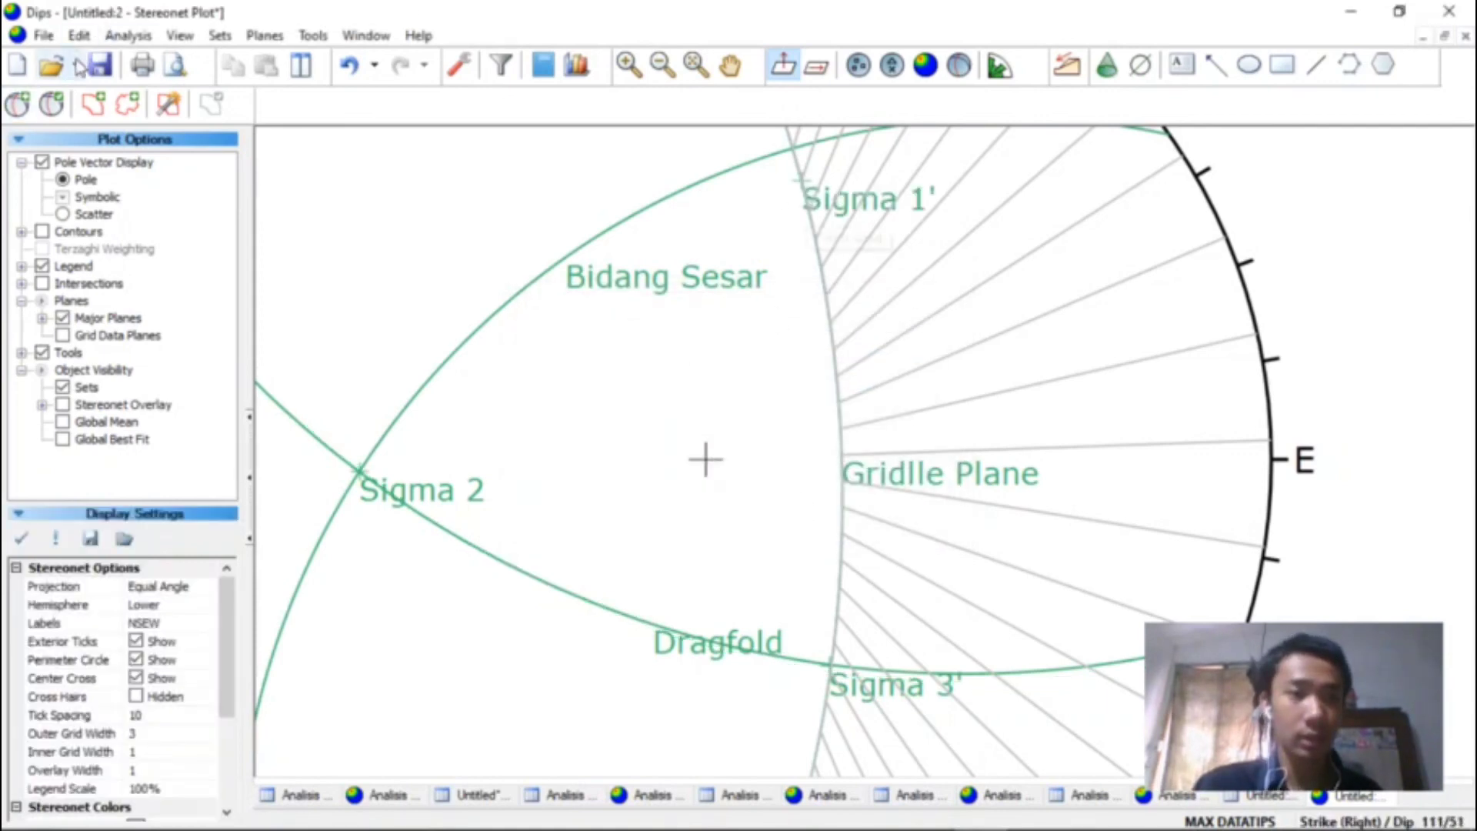
Add a pole labelled Sigma 1 on the Gridlle Plane at 131/37, with its plane hidden.
click(18, 104)
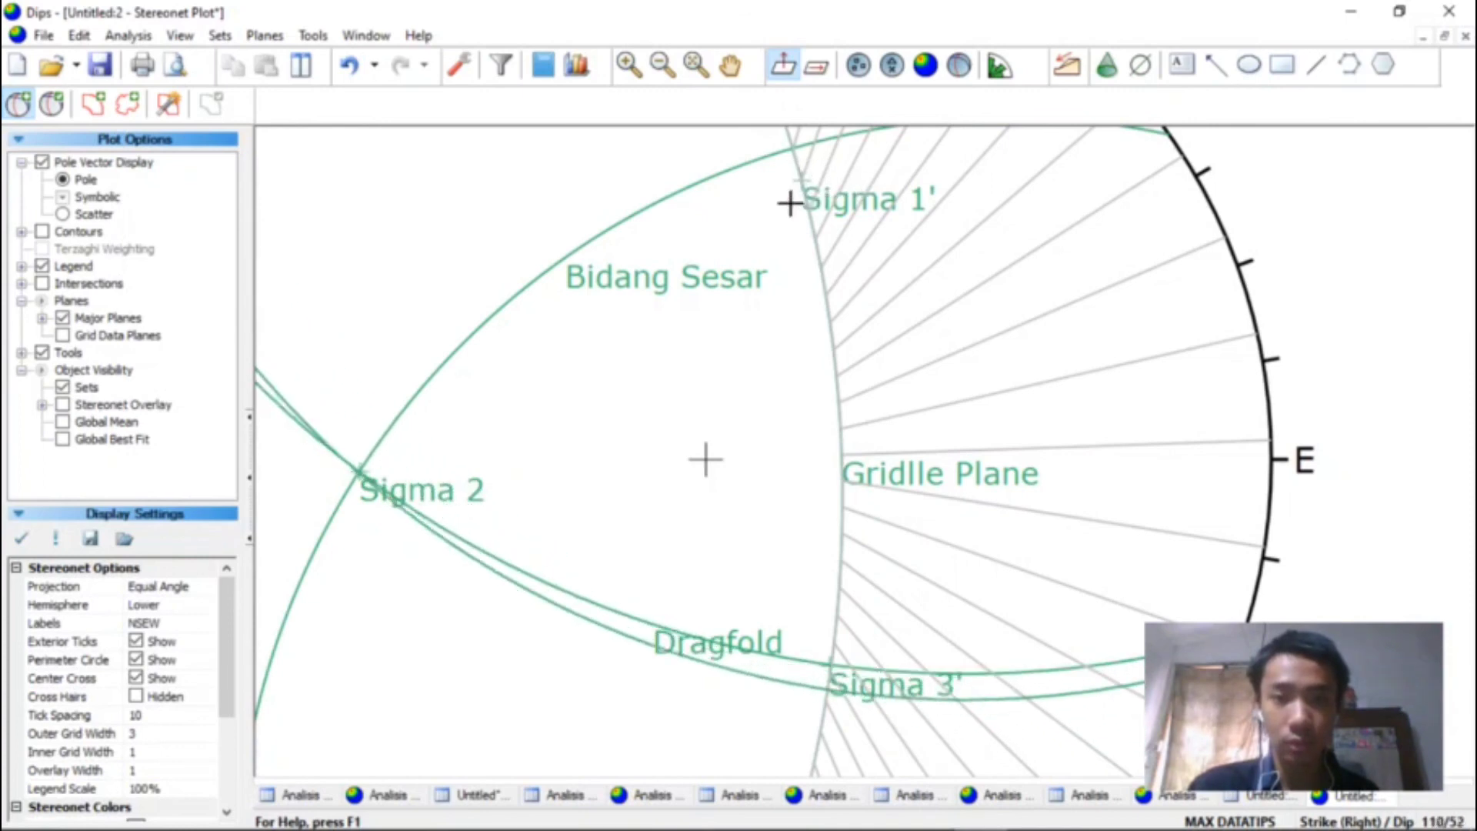
click(827, 317)
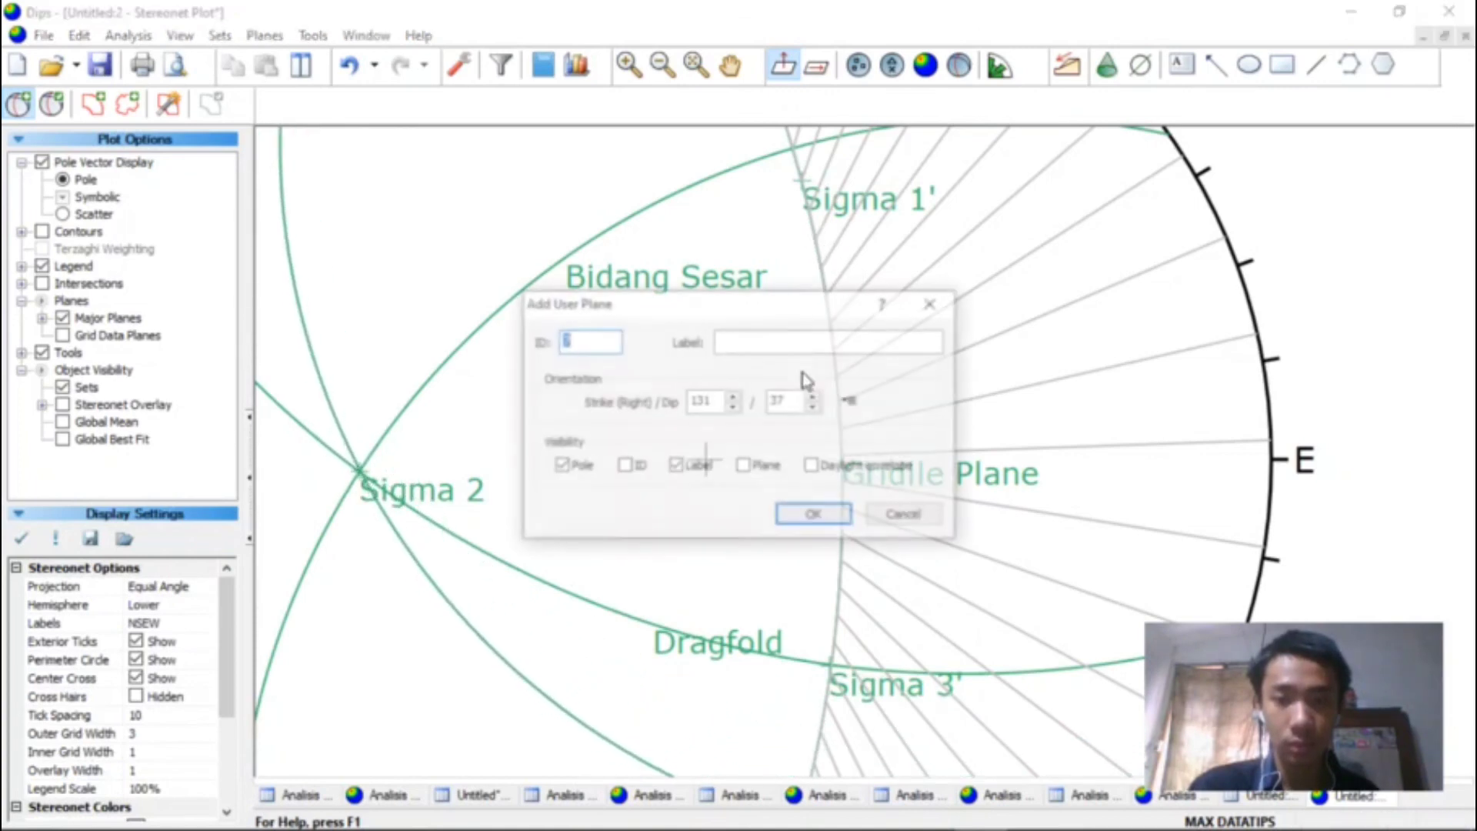
click(797, 338)
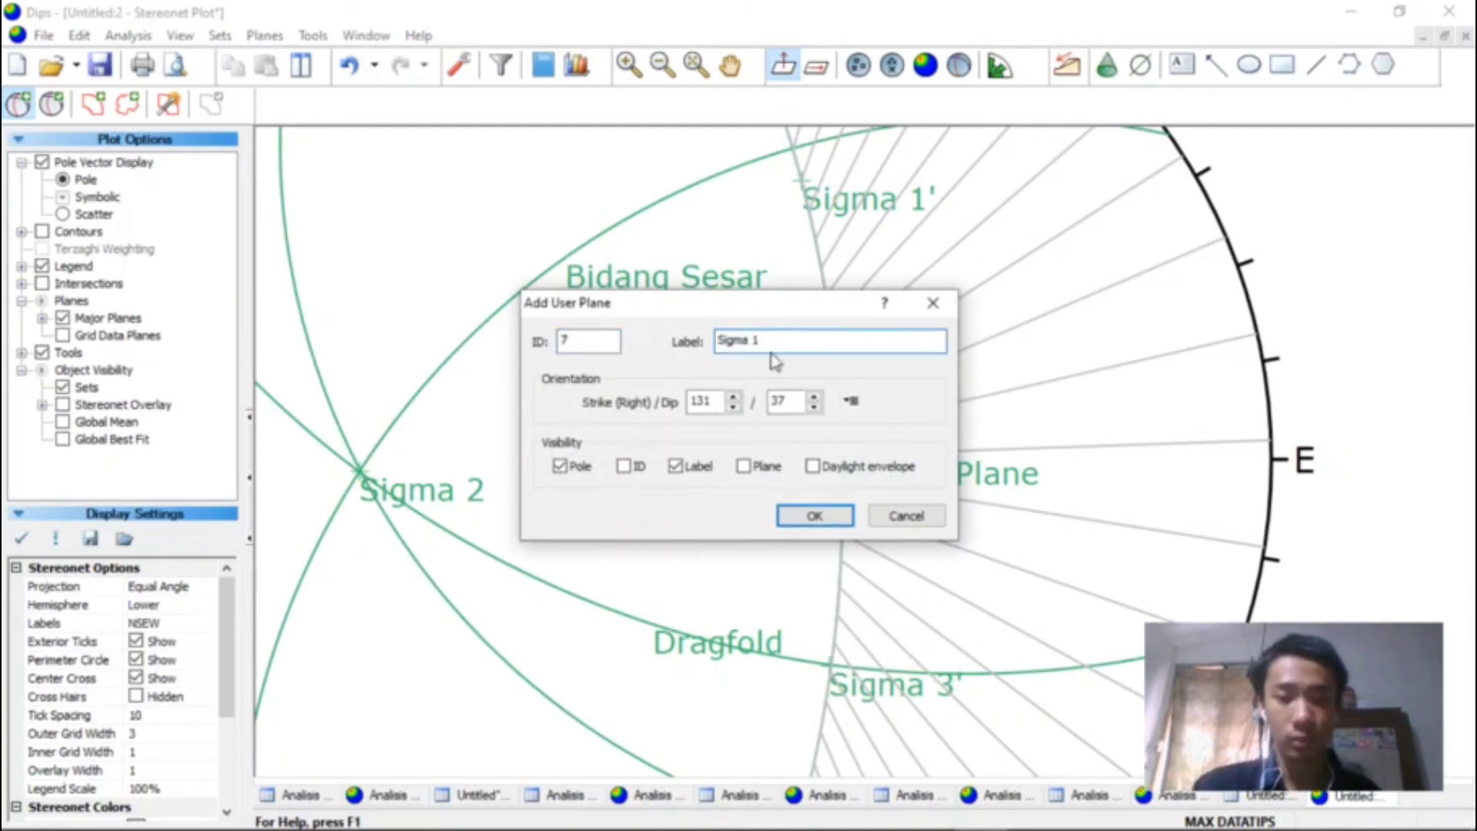
click(814, 516)
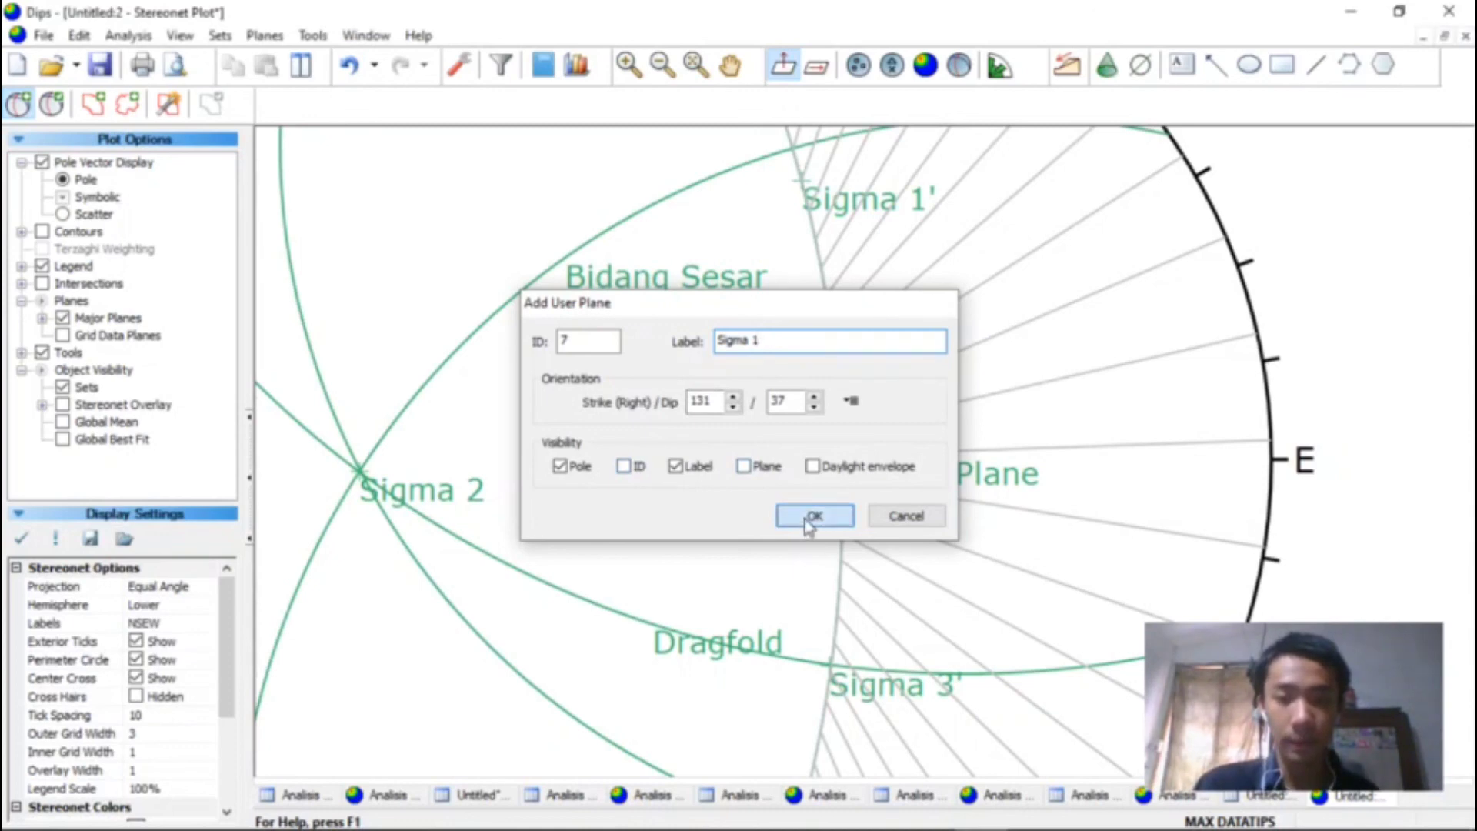
Add a pole labelled Sigma 3 on the Gridlle Plane beyond Sigma 3' at 259/73, with its plane hidden.
click(18, 103)
click(730, 65)
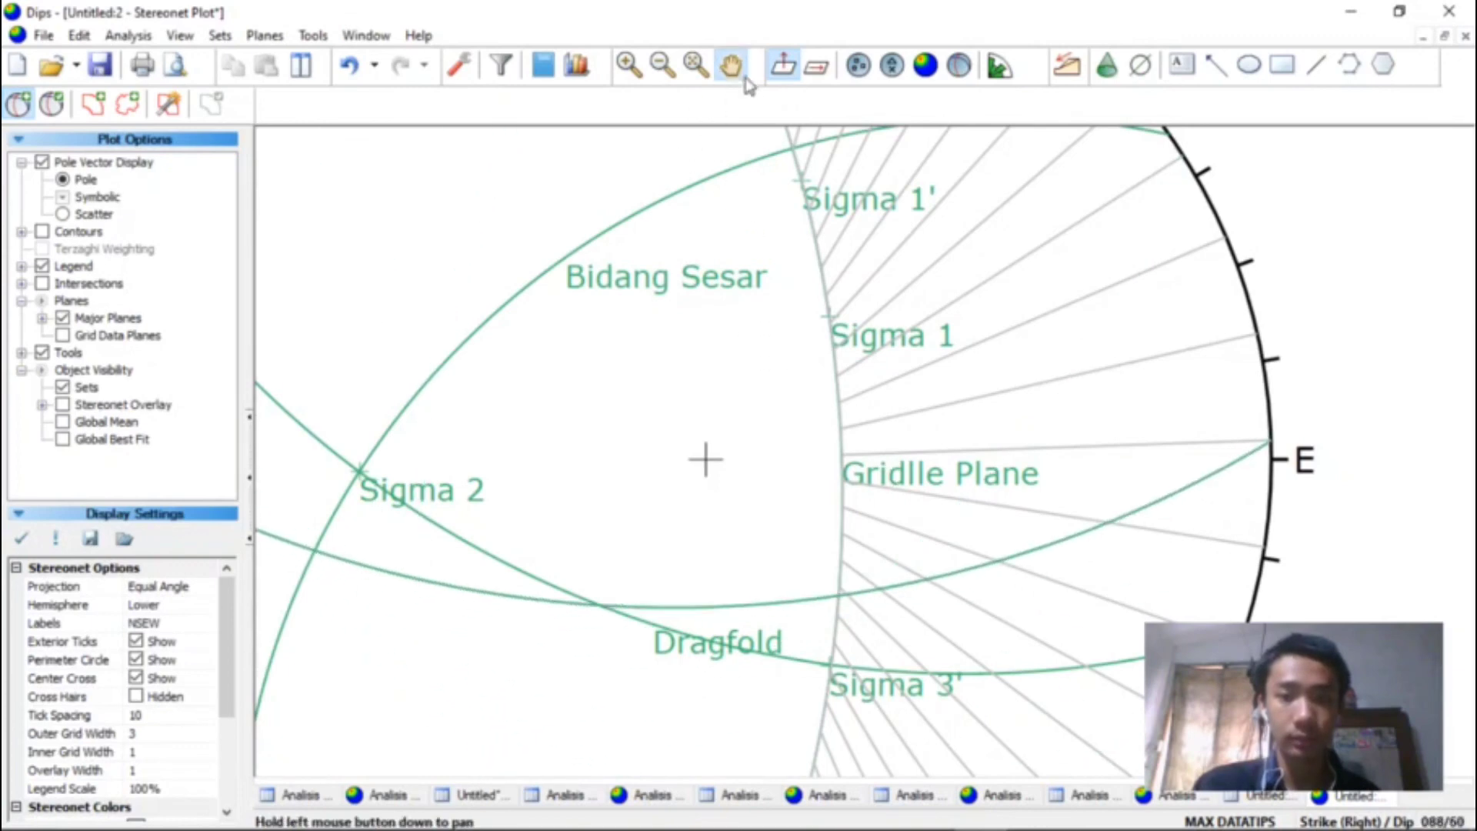
drag(1052, 466, 994, 245)
drag(999, 277, 1002, 293)
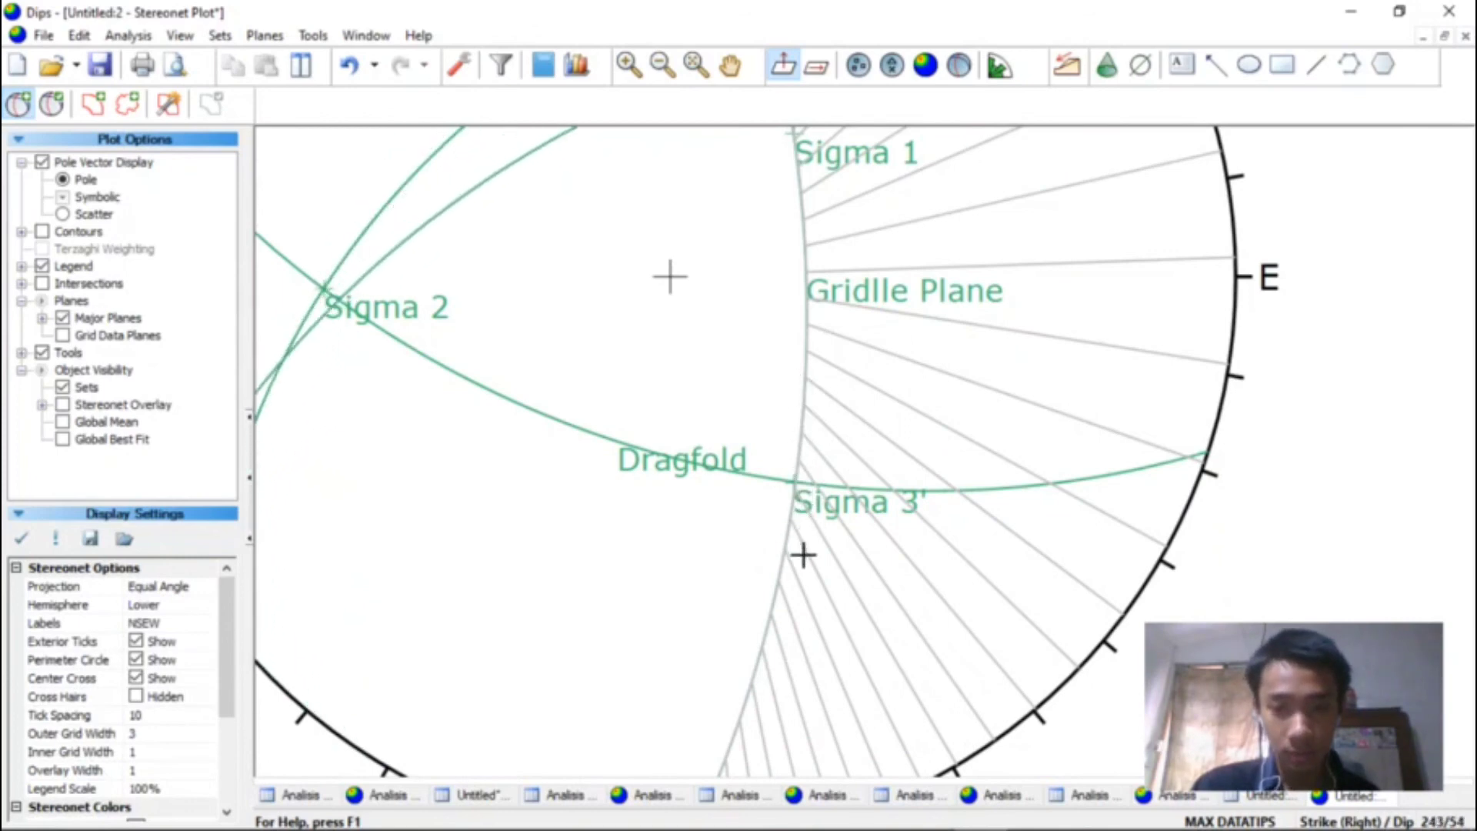
click(752, 685)
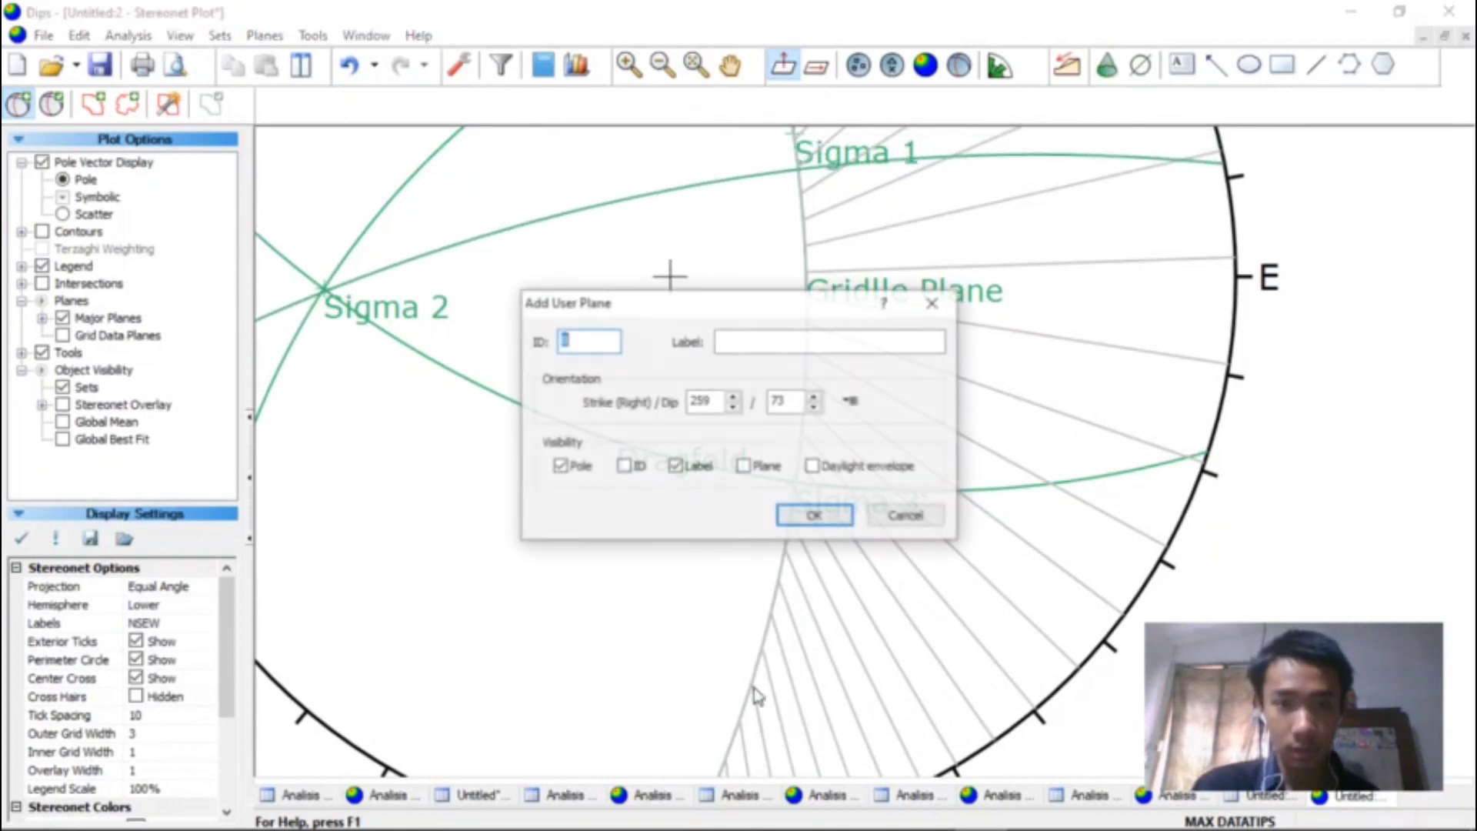
click(753, 343)
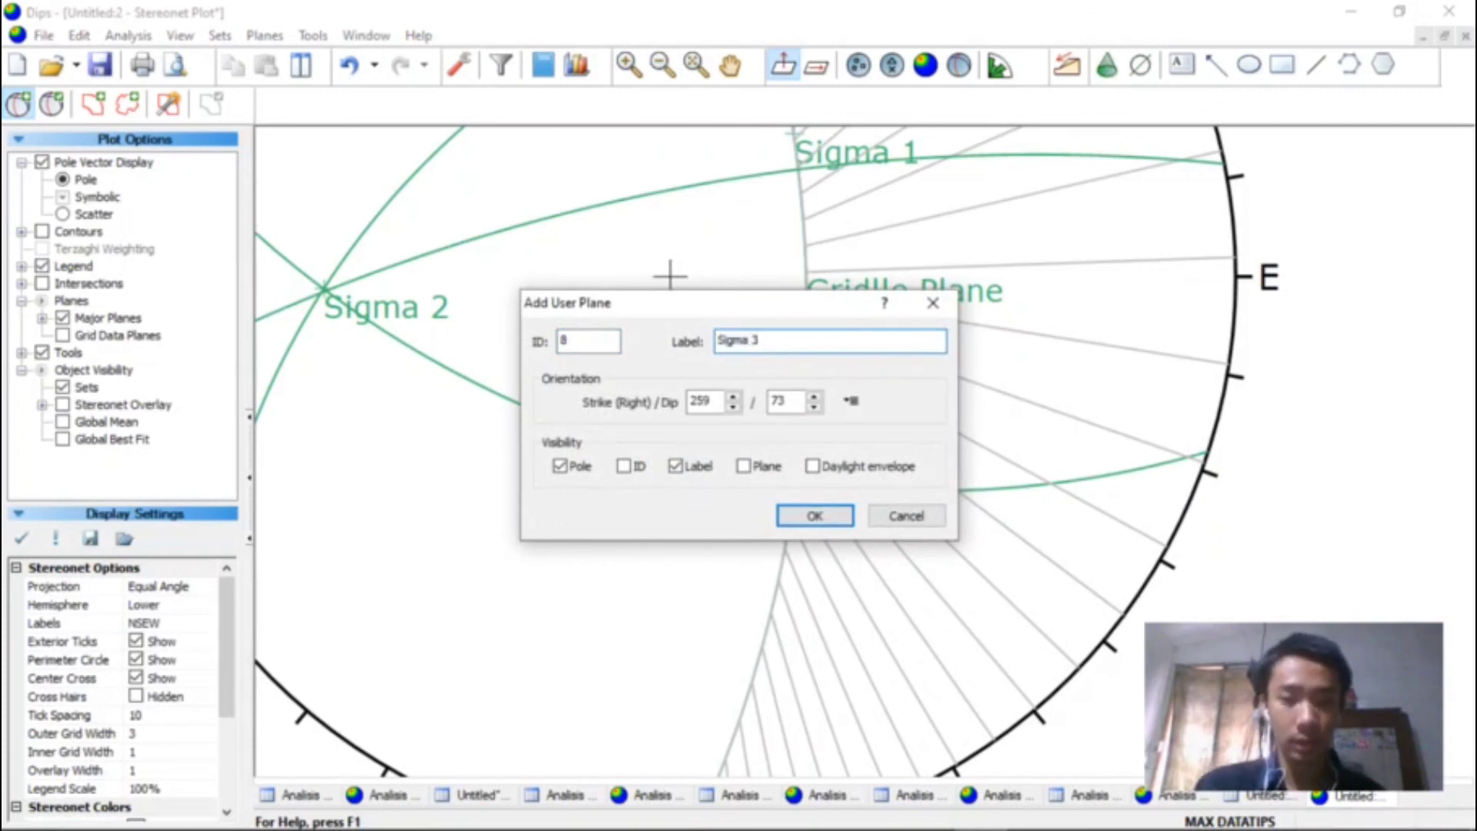
text(Sigma 3')
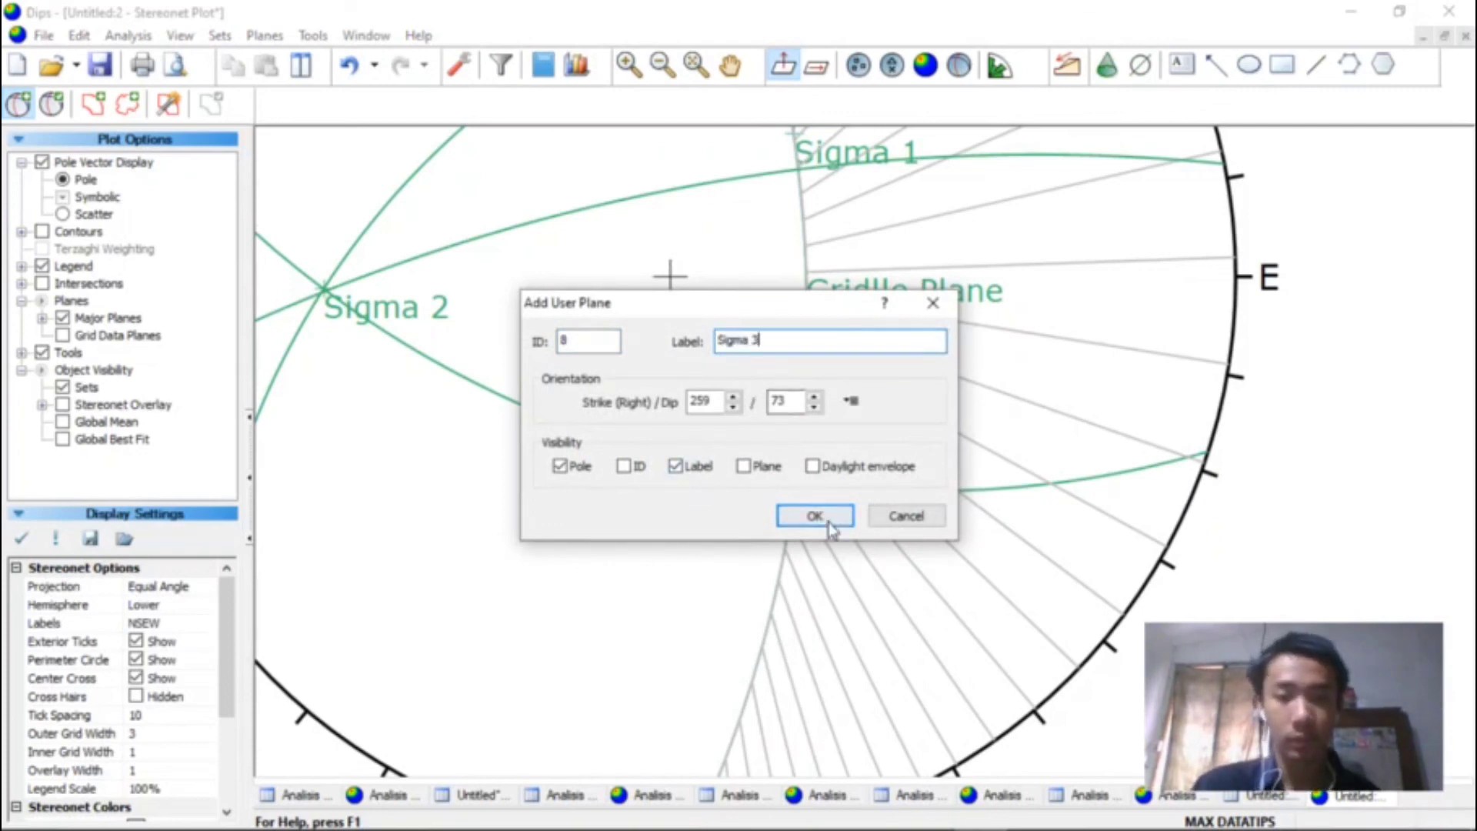
click(815, 516)
scroll(923, 365, down, 5)
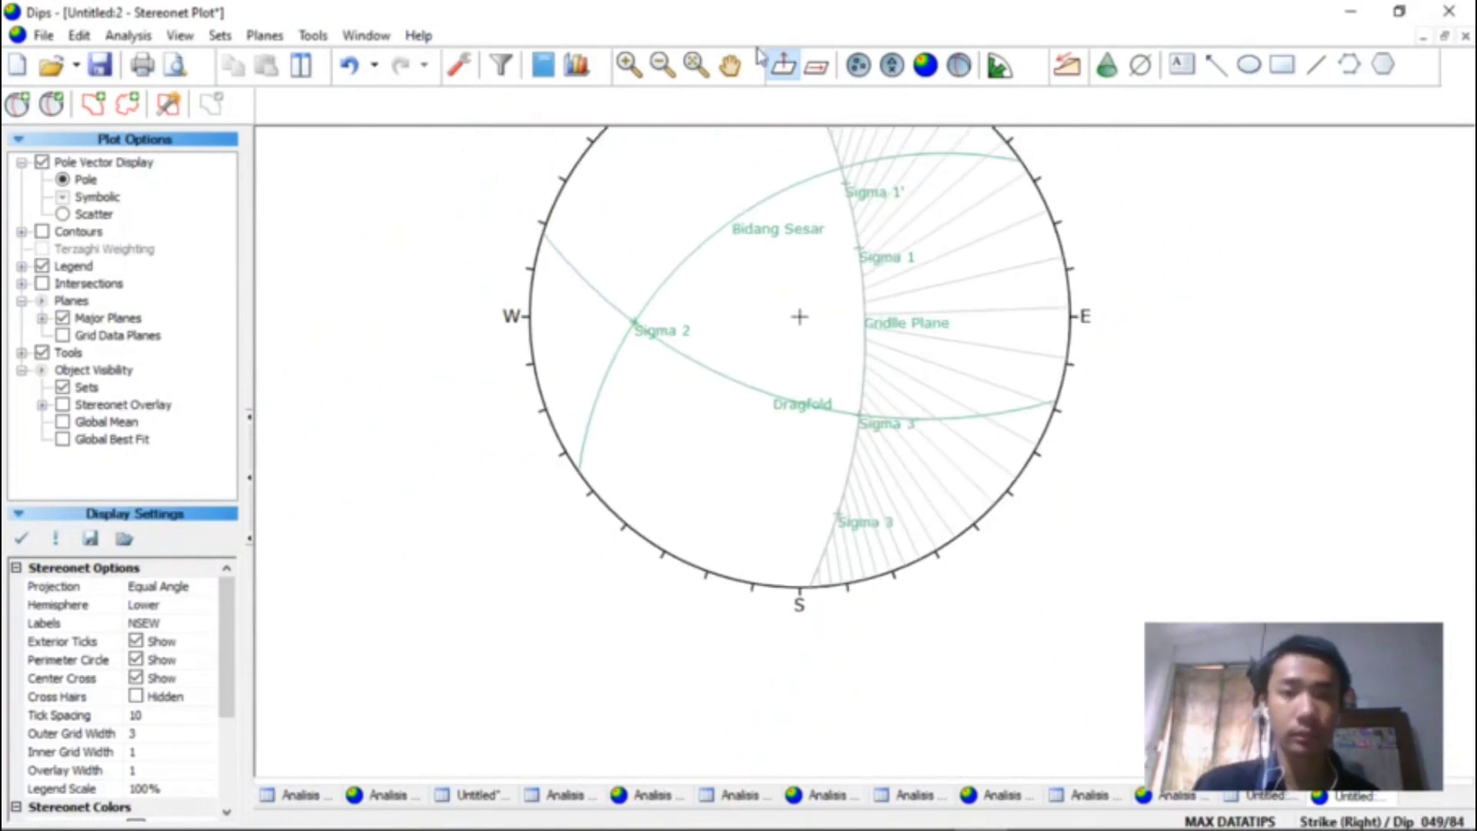
click(729, 65)
drag(1138, 319, 1123, 427)
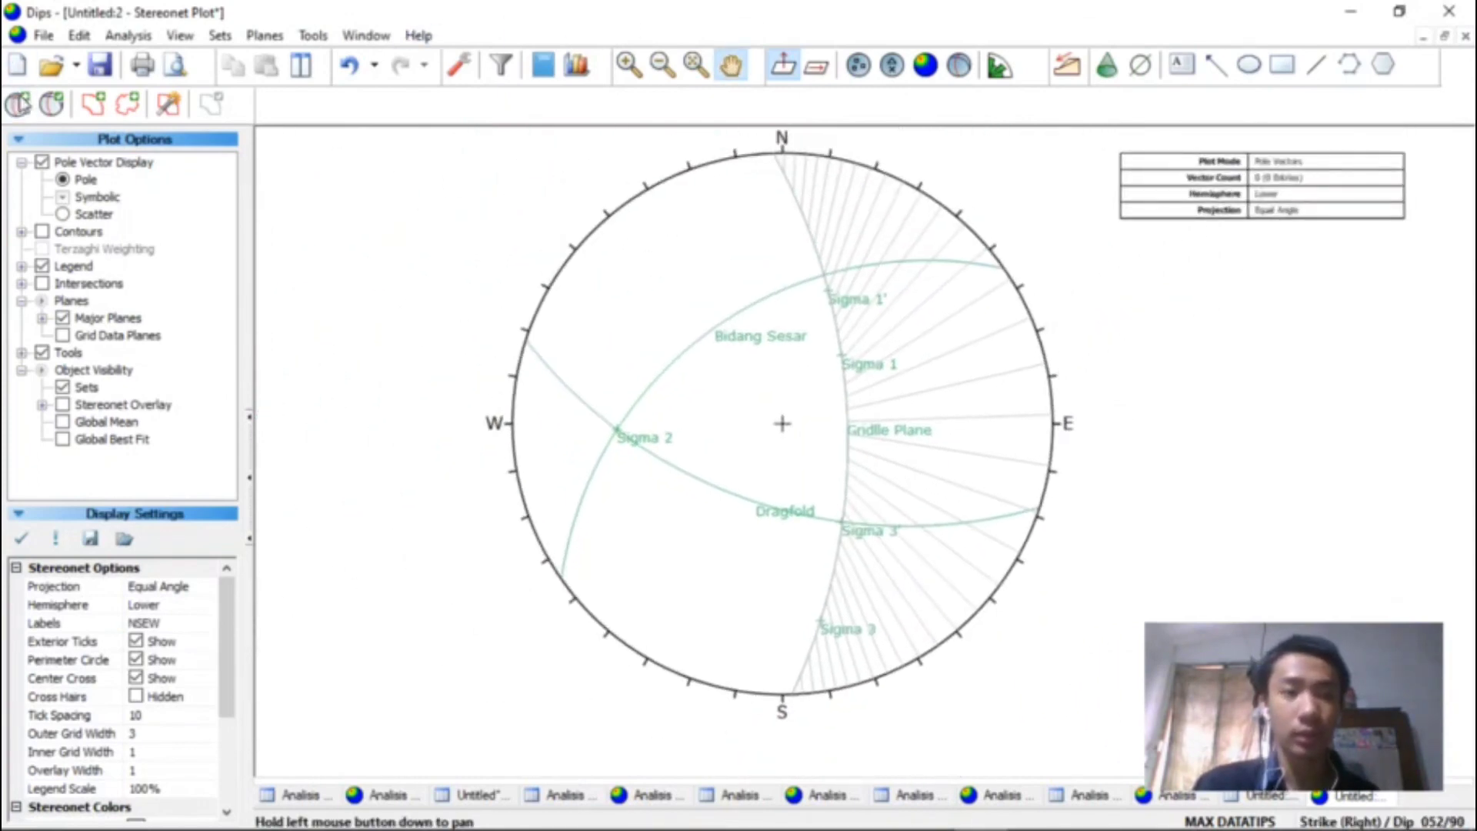
Change the display colour of the Bidang Sesar user plane (235/43) to red.
click(52, 104)
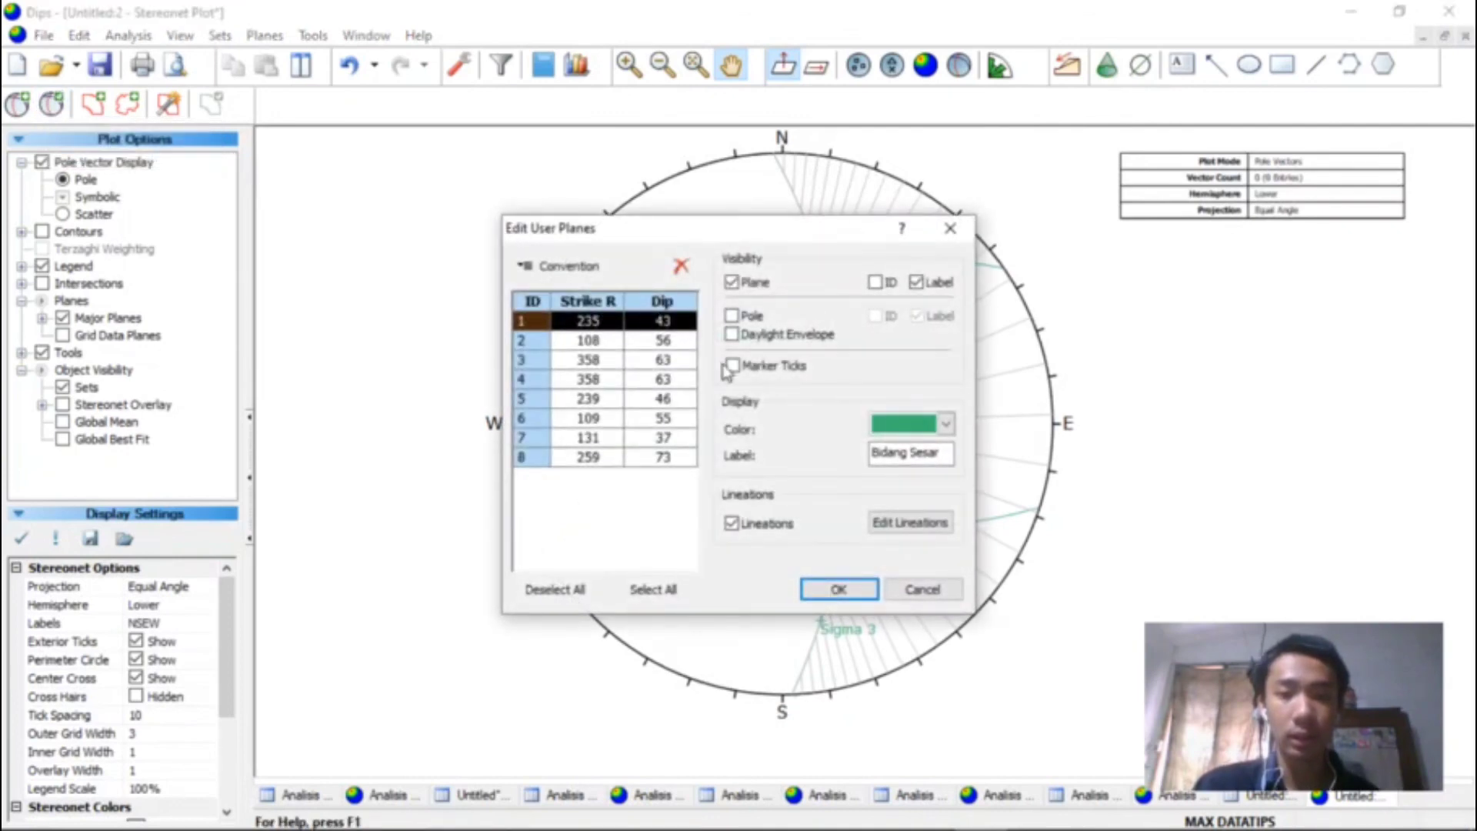
click(904, 425)
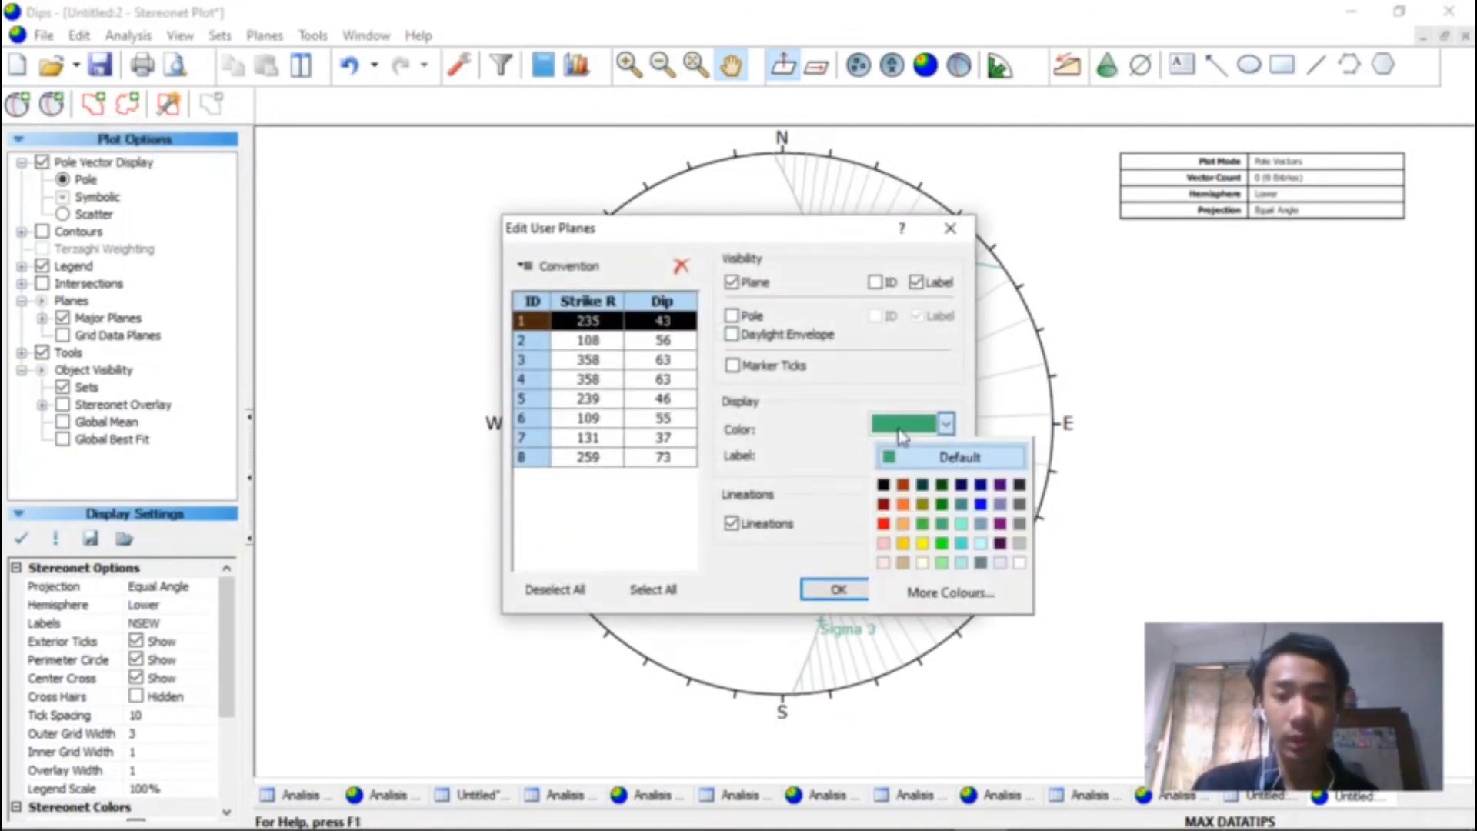
click(884, 525)
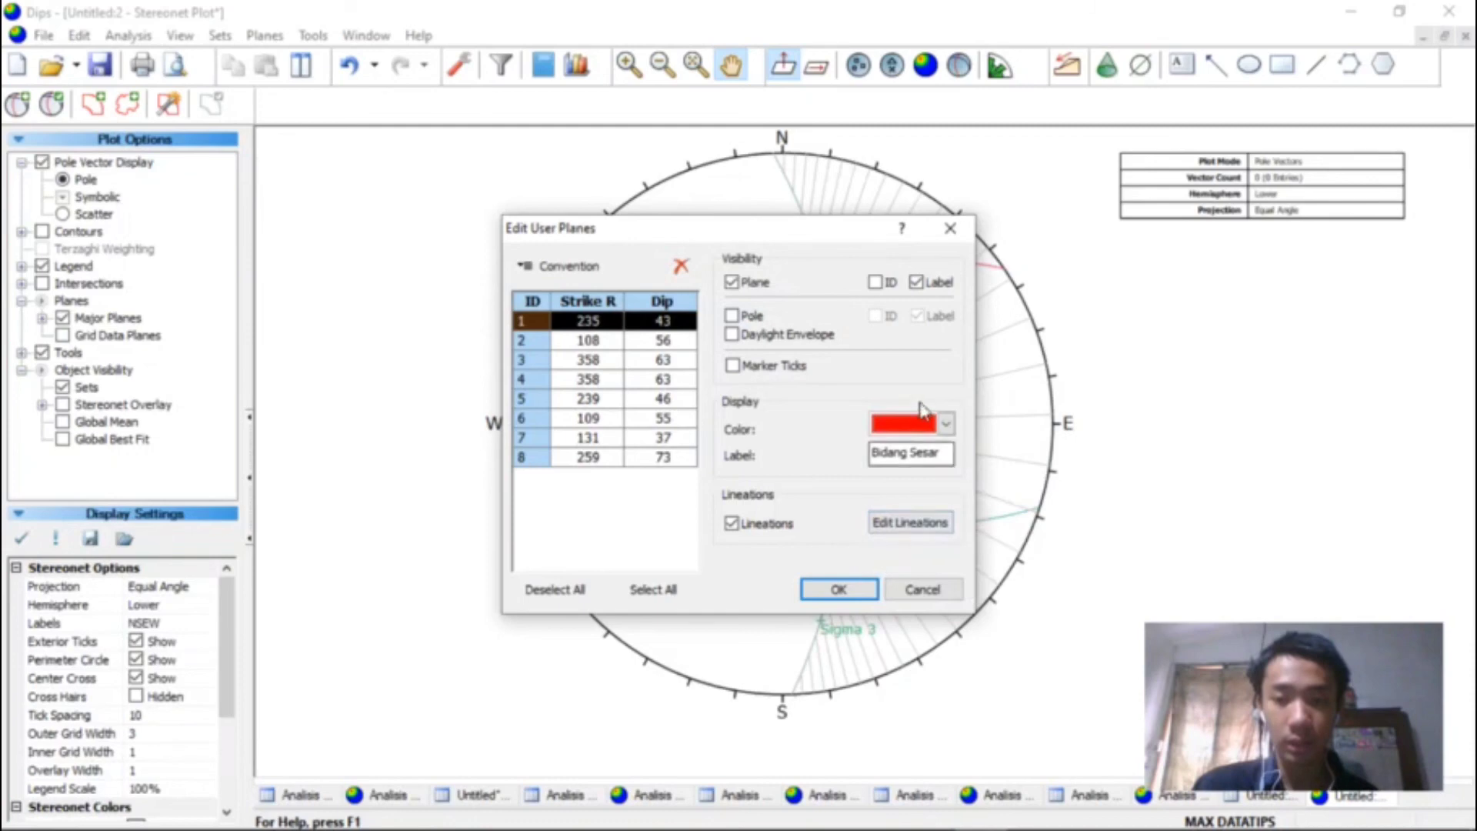
click(916, 427)
click(886, 525)
click(837, 589)
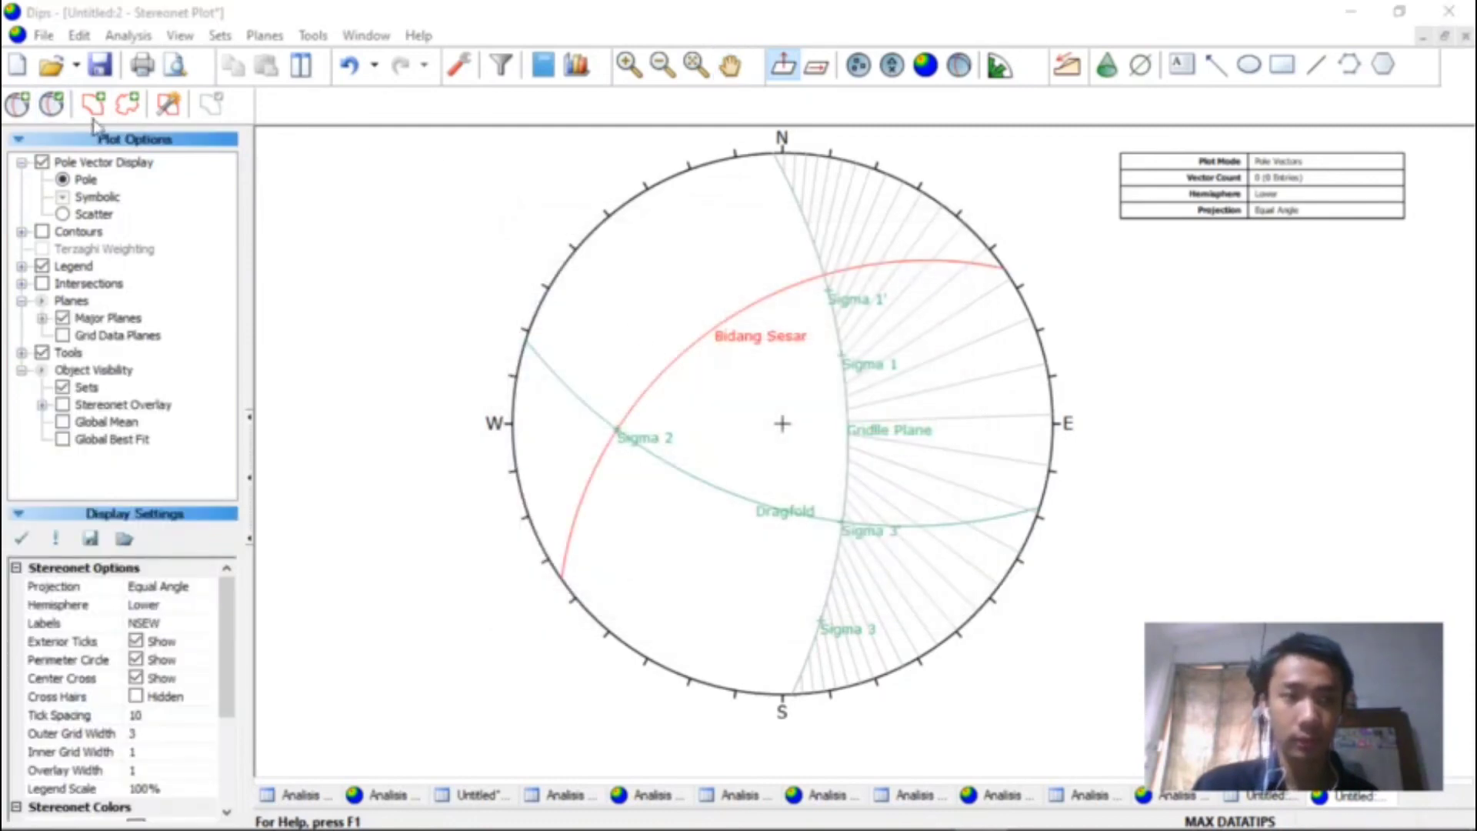
Change the display colour of the Dragfold user plane (108/56) to blue.
click(94, 106)
click(660, 340)
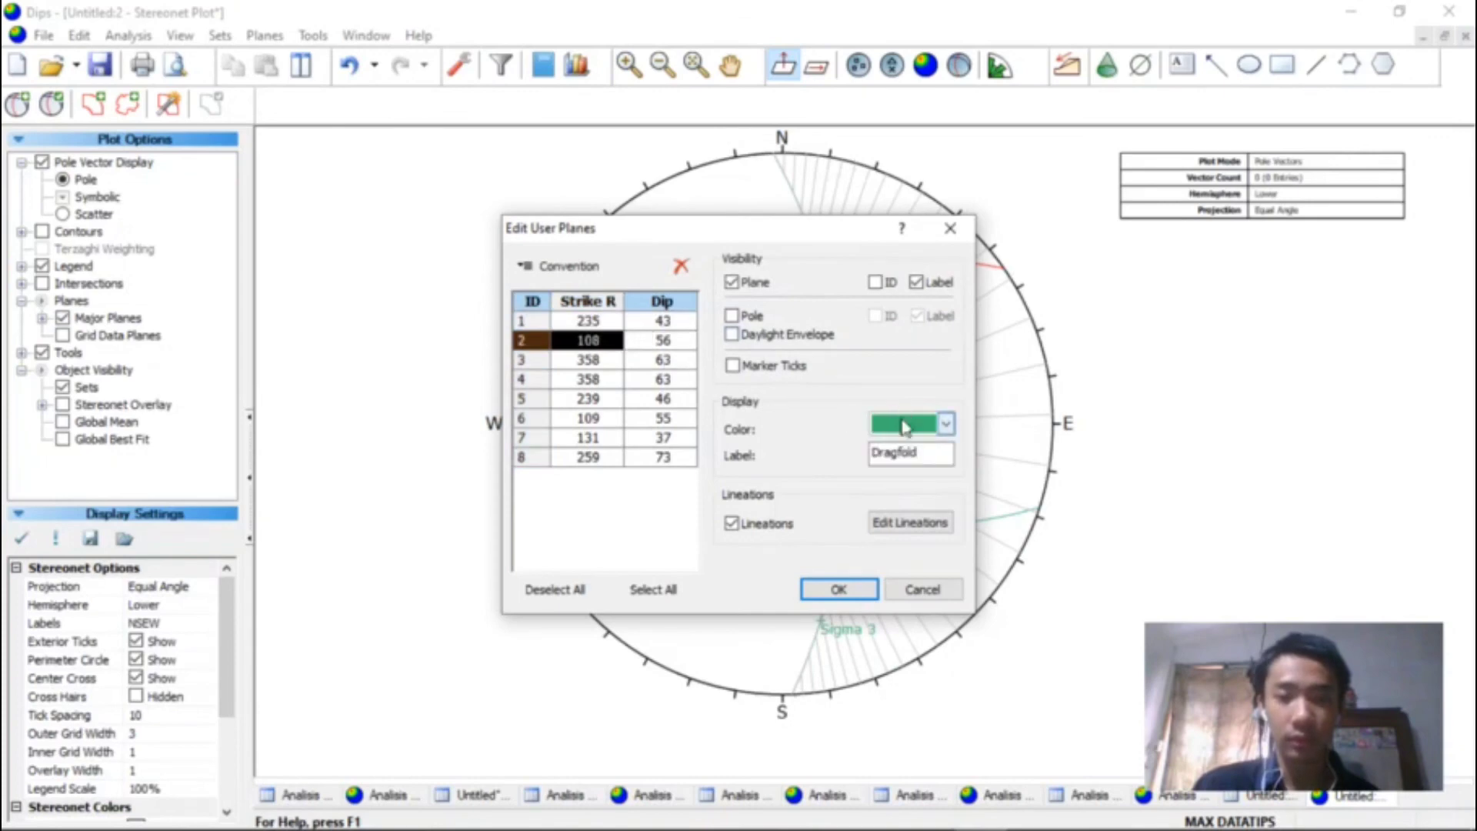
click(904, 428)
click(904, 428)
click(905, 427)
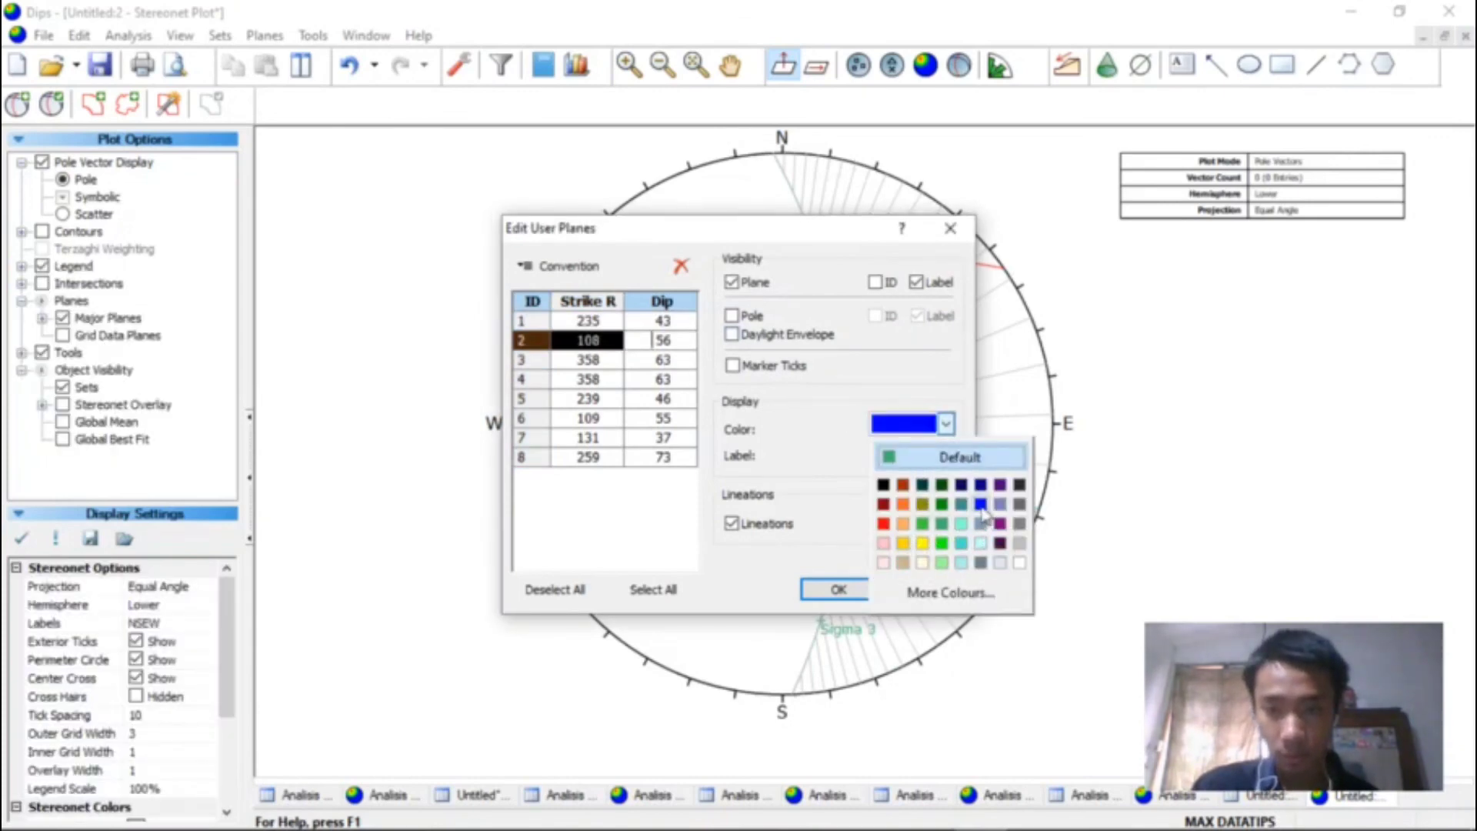
click(981, 506)
Set the display colour of the Sigma 2 (358/63) and Sigma 3' (239/46) poles to black.
click(589, 359)
click(905, 424)
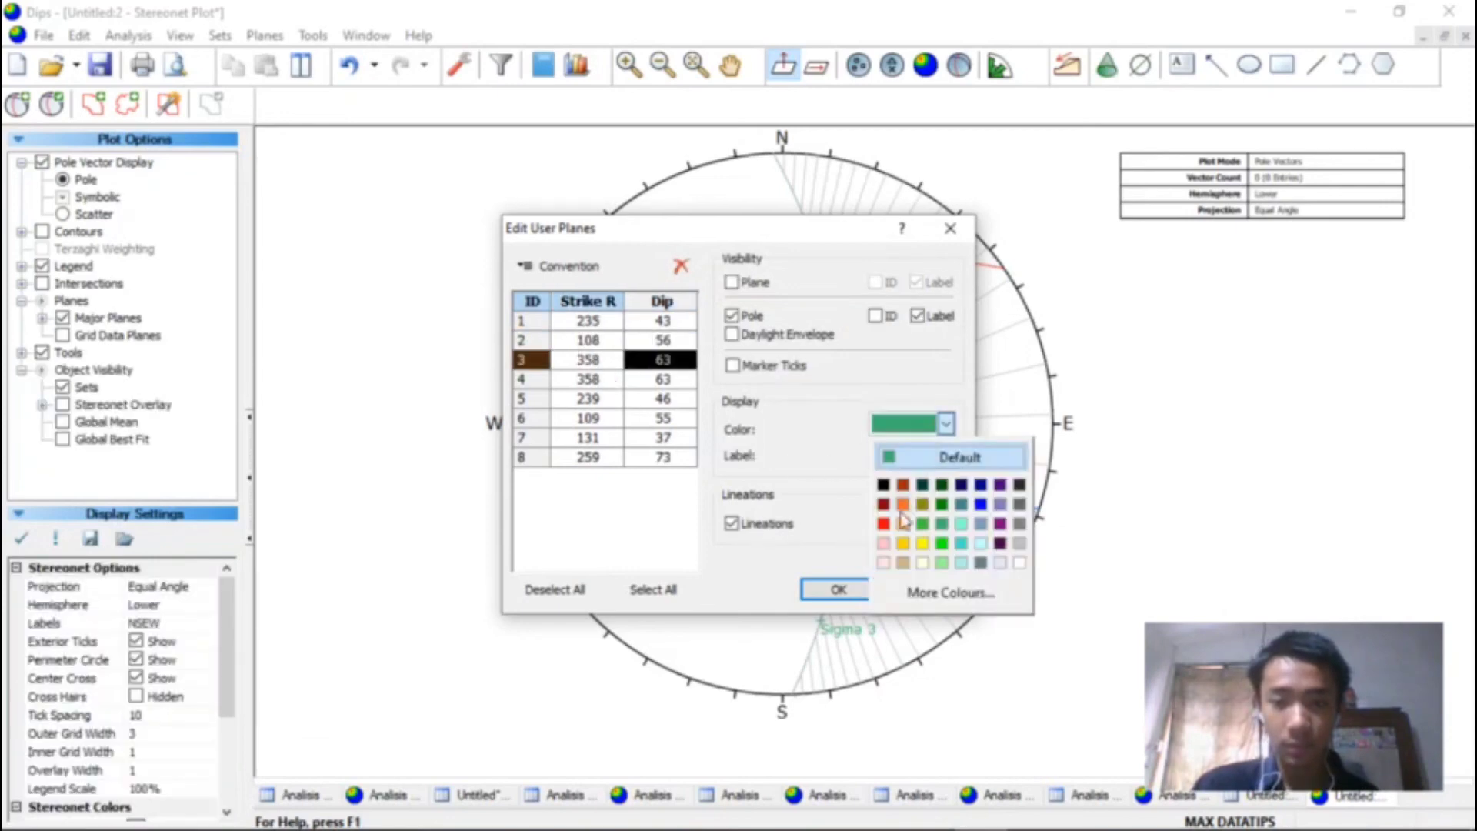
click(882, 485)
click(588, 378)
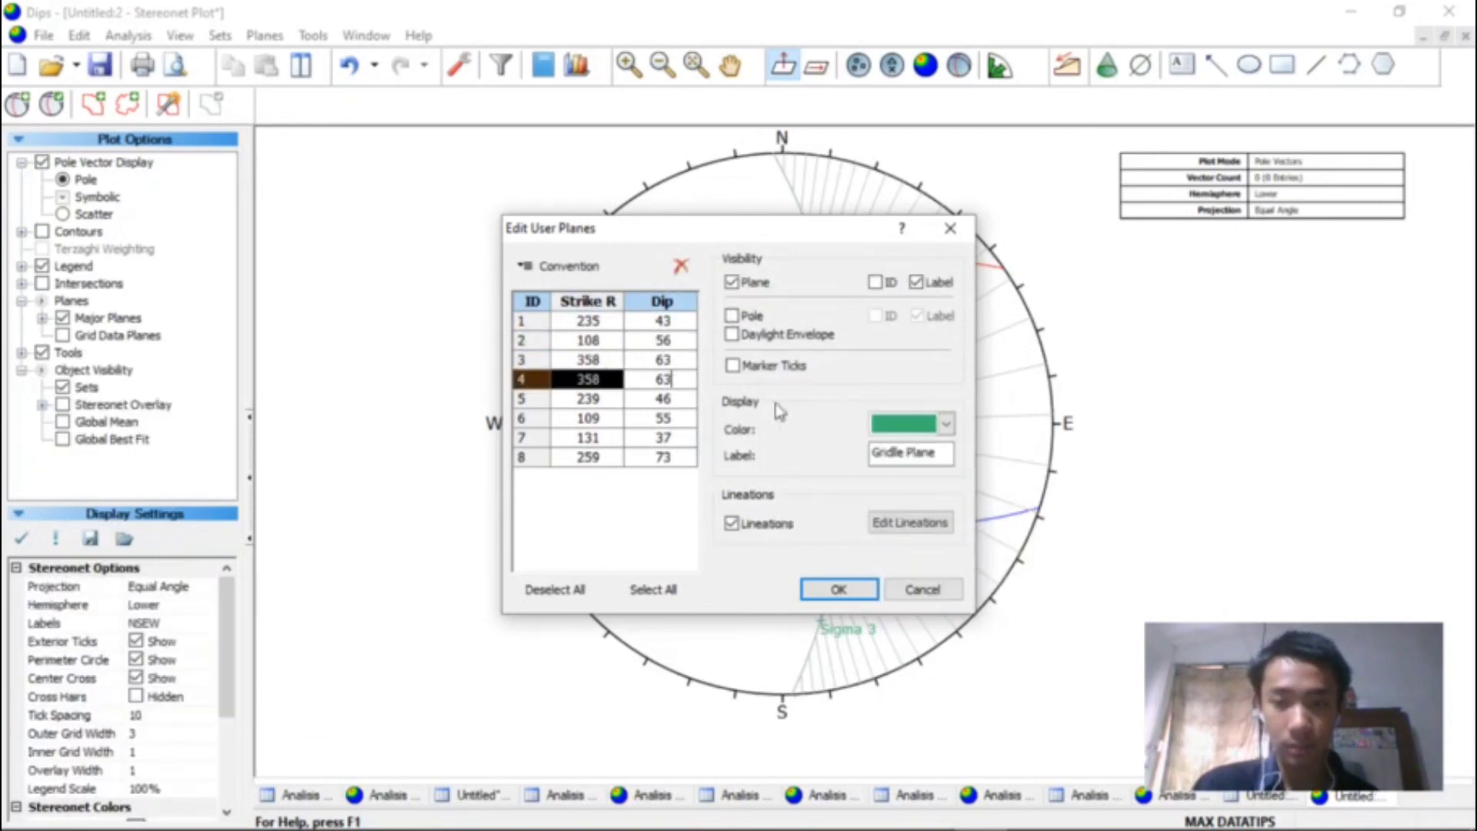
click(589, 397)
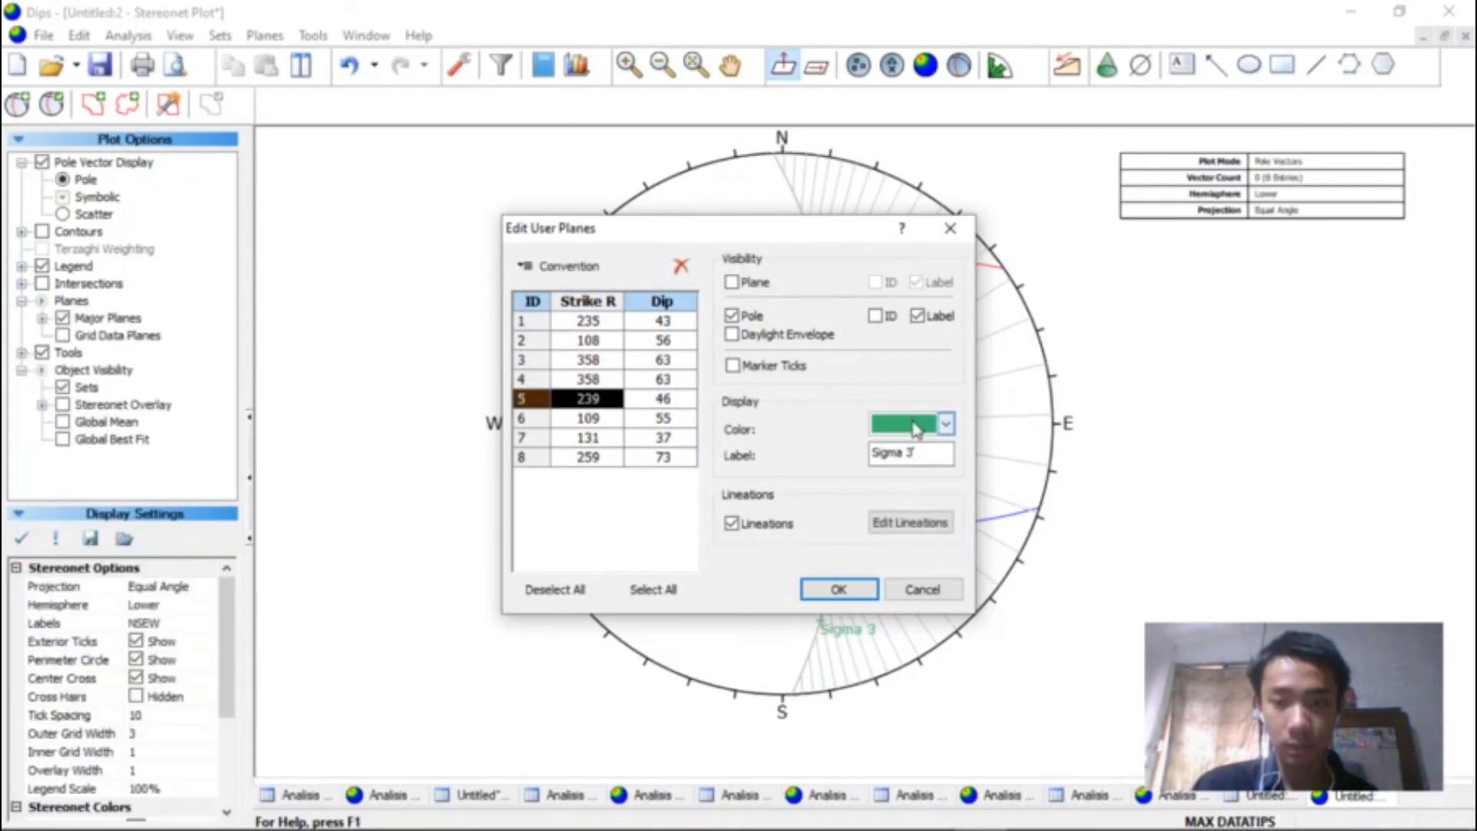
click(938, 423)
click(882, 486)
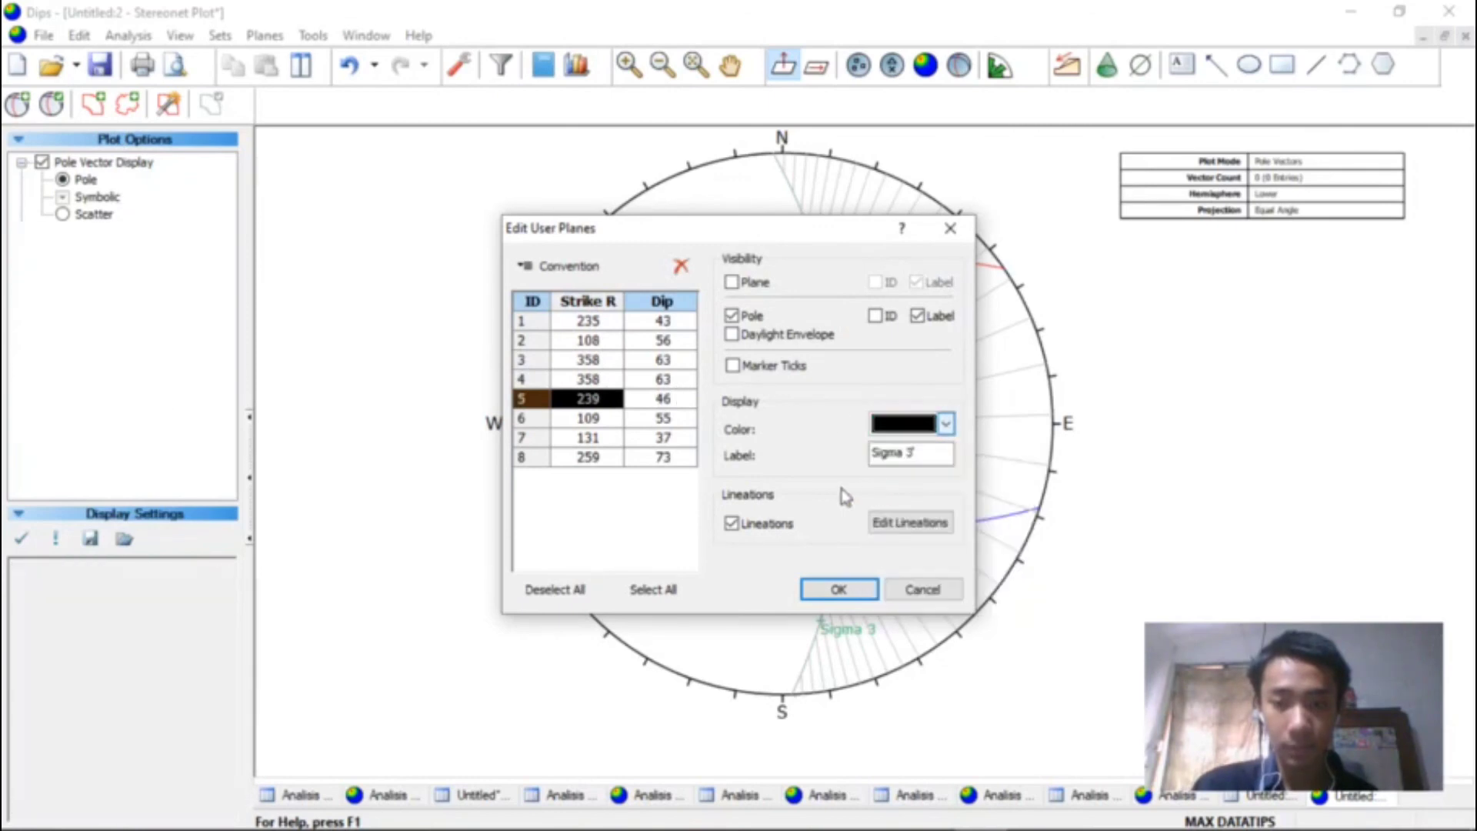
Set the display colour of the Sigma 1' (109/55), Sigma 1 (131/37) and Sigma 3 (259/73) poles to black and apply the edits.
click(629, 421)
click(943, 423)
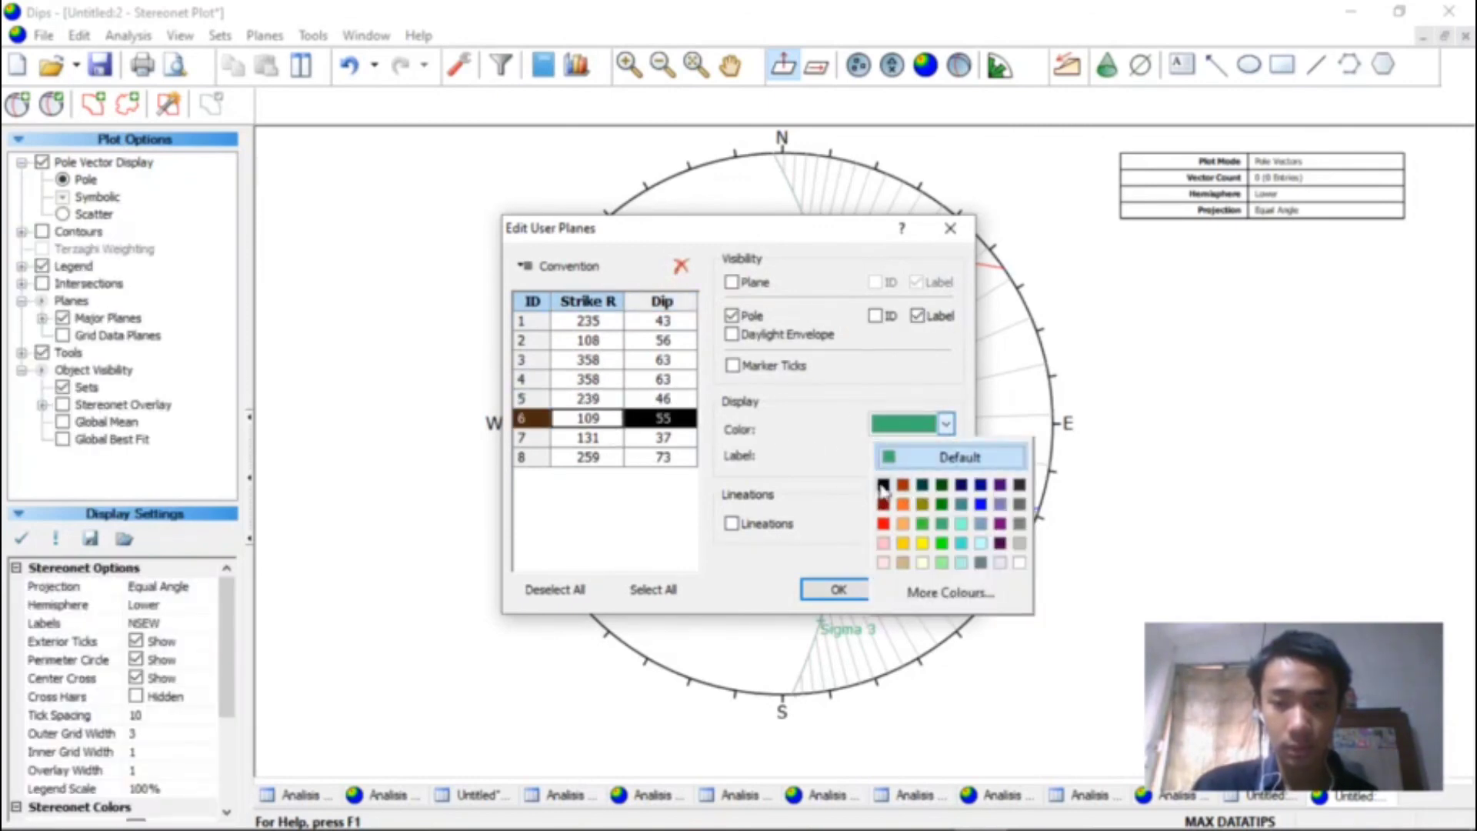
click(882, 485)
click(587, 437)
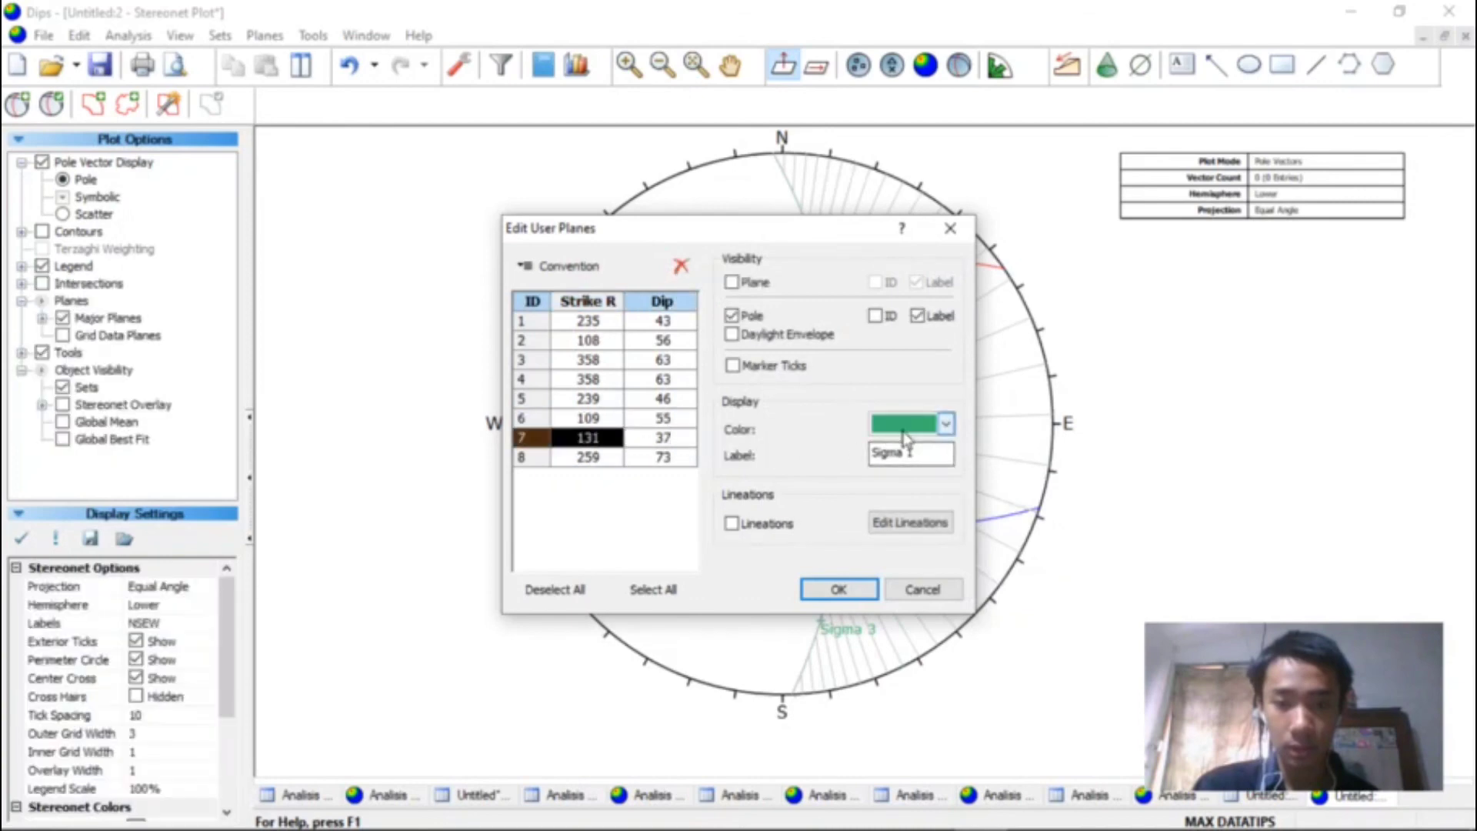
click(904, 429)
click(883, 485)
click(588, 456)
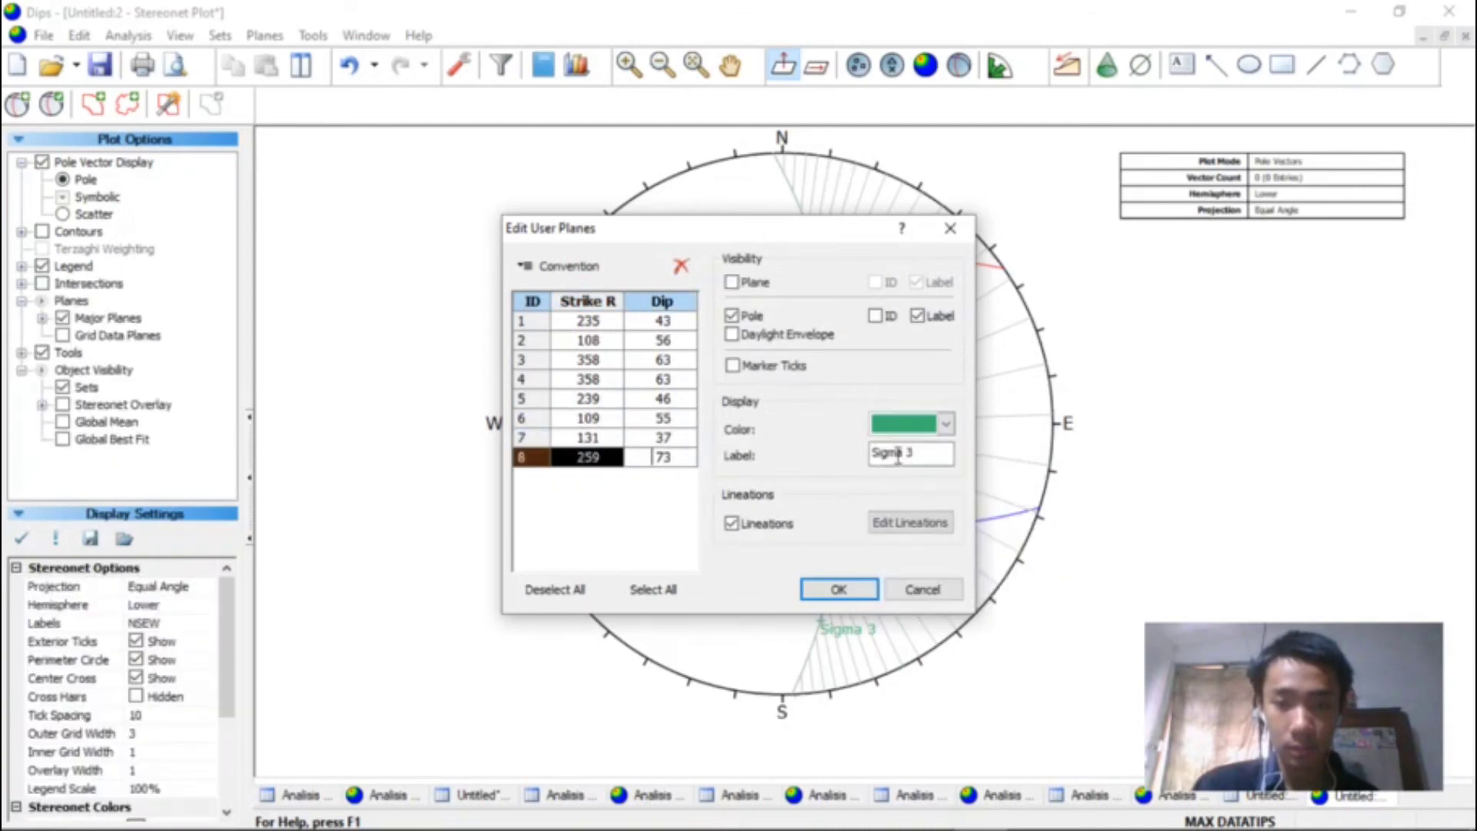
click(904, 424)
click(882, 486)
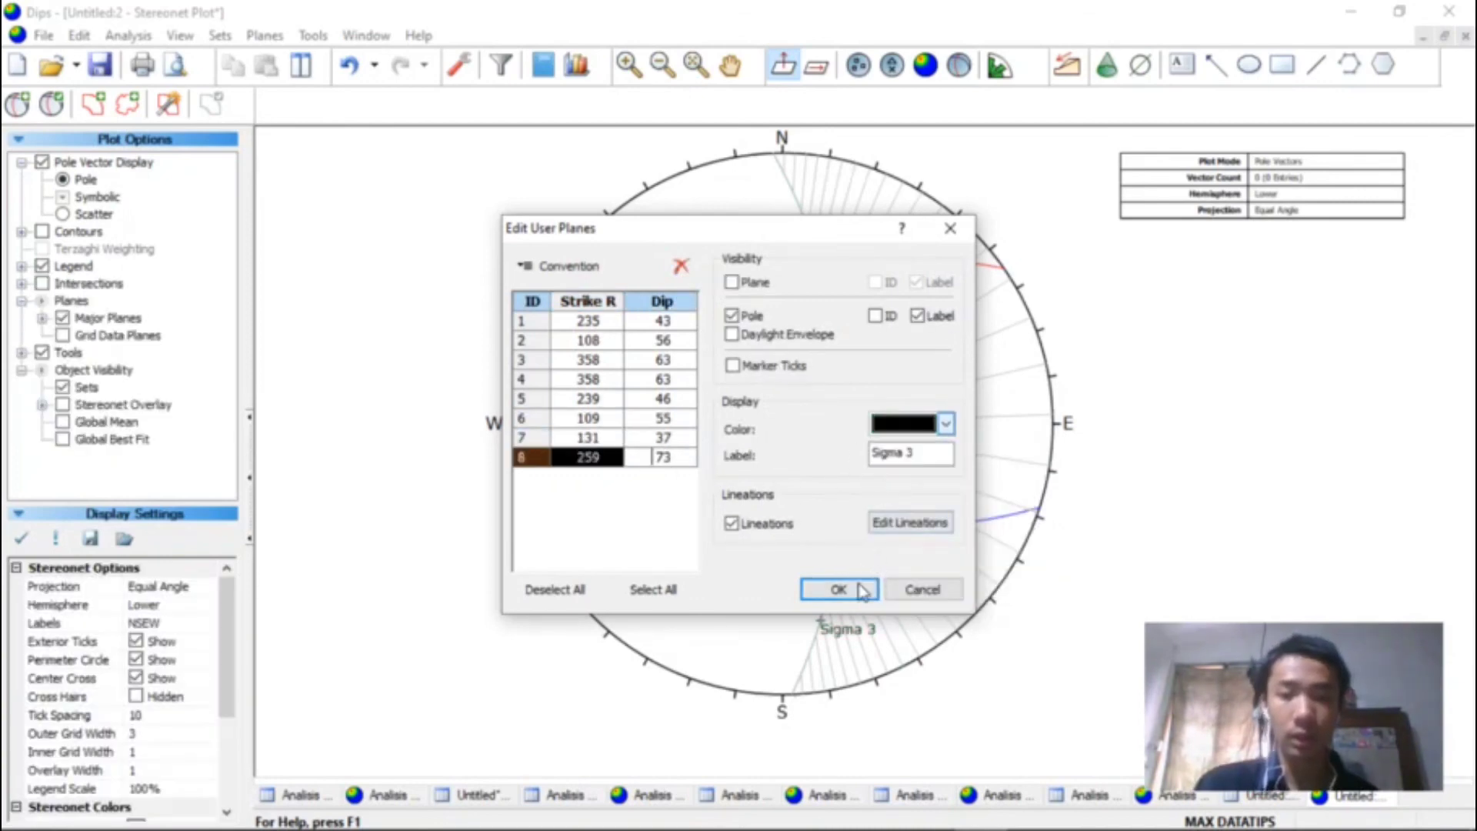
click(839, 589)
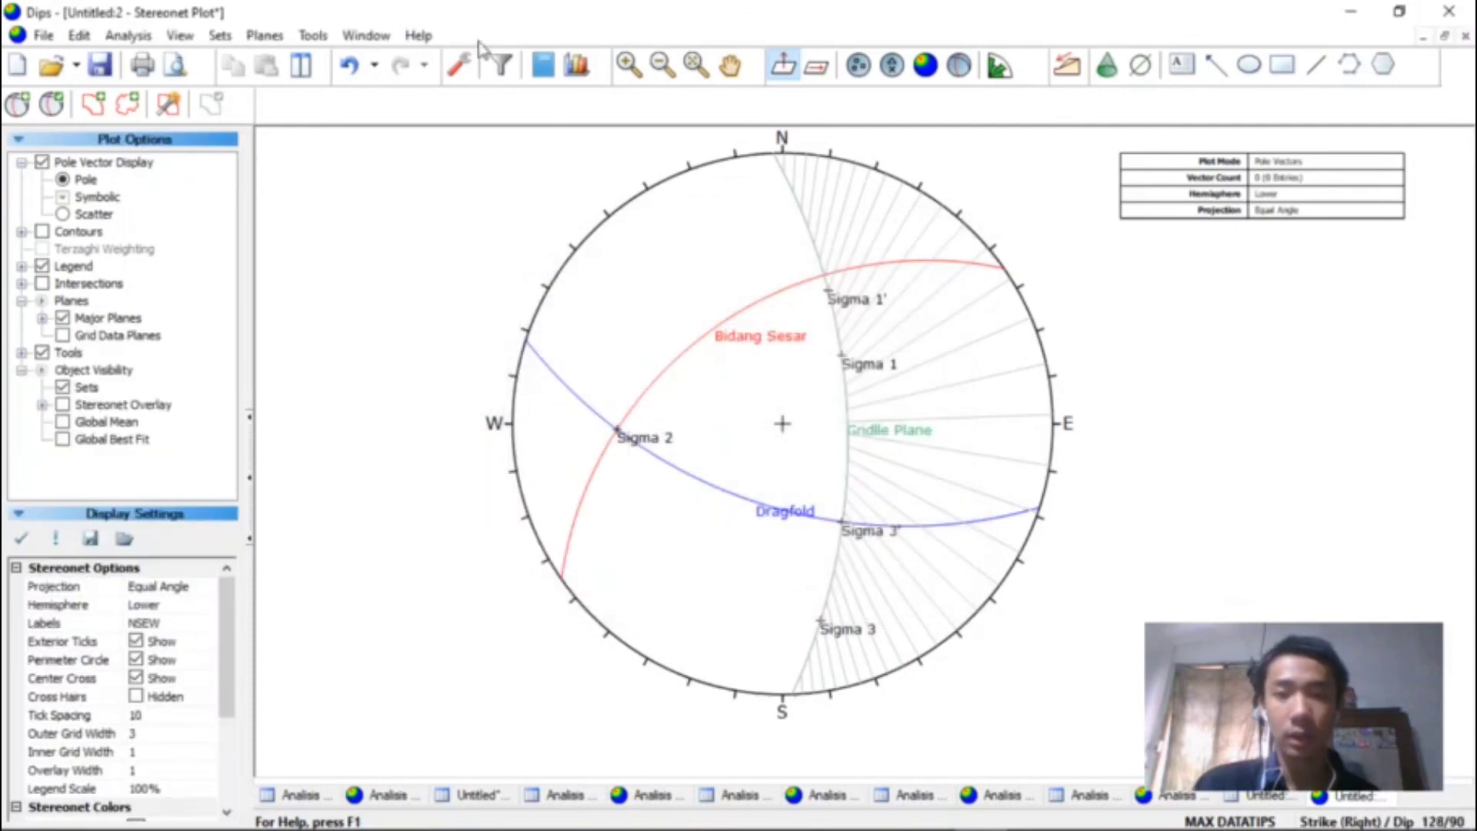
Delete all tools from the stereonet to remove the pitch grid lines.
click(316, 35)
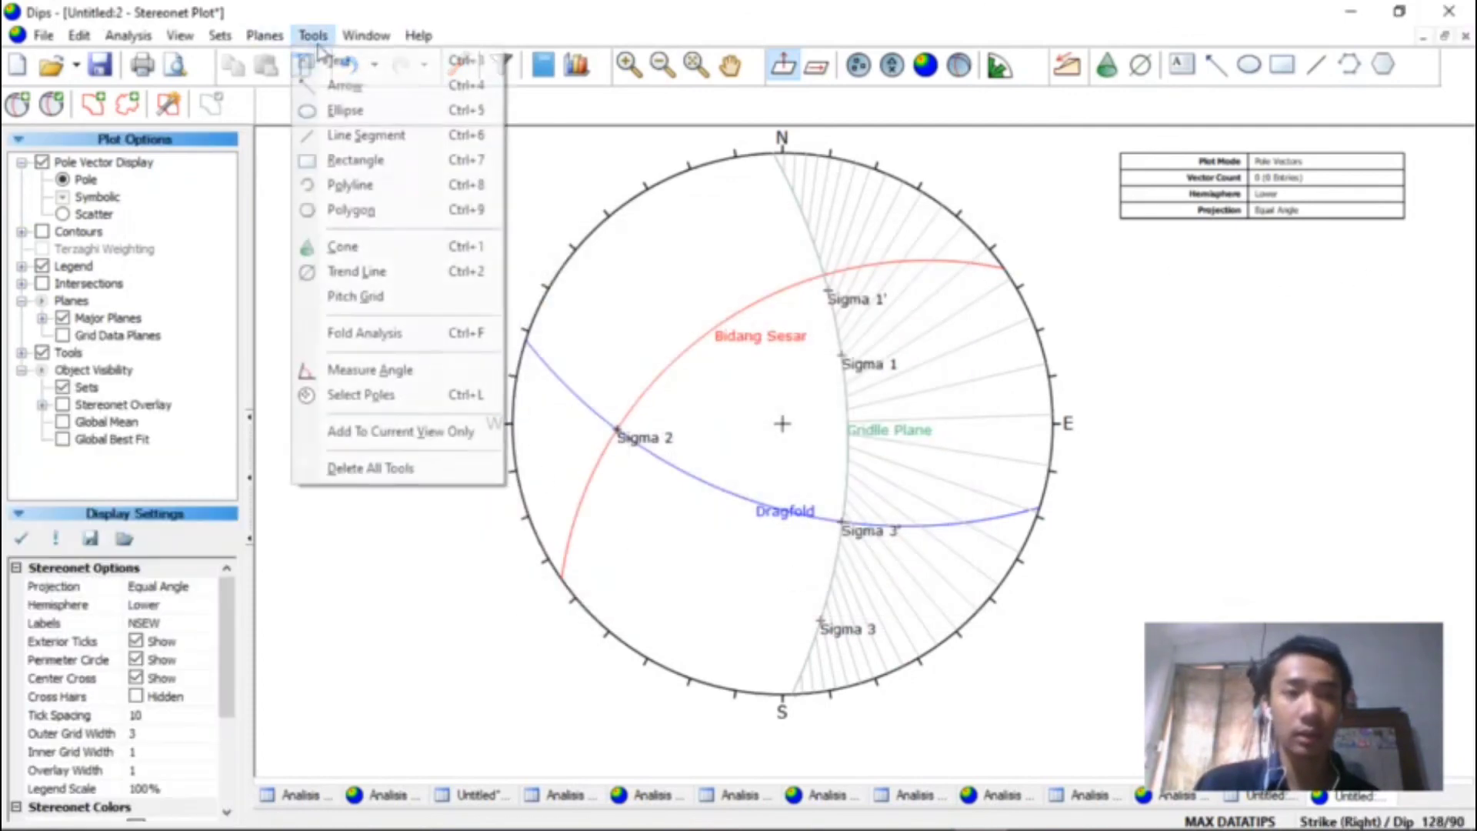
click(391, 472)
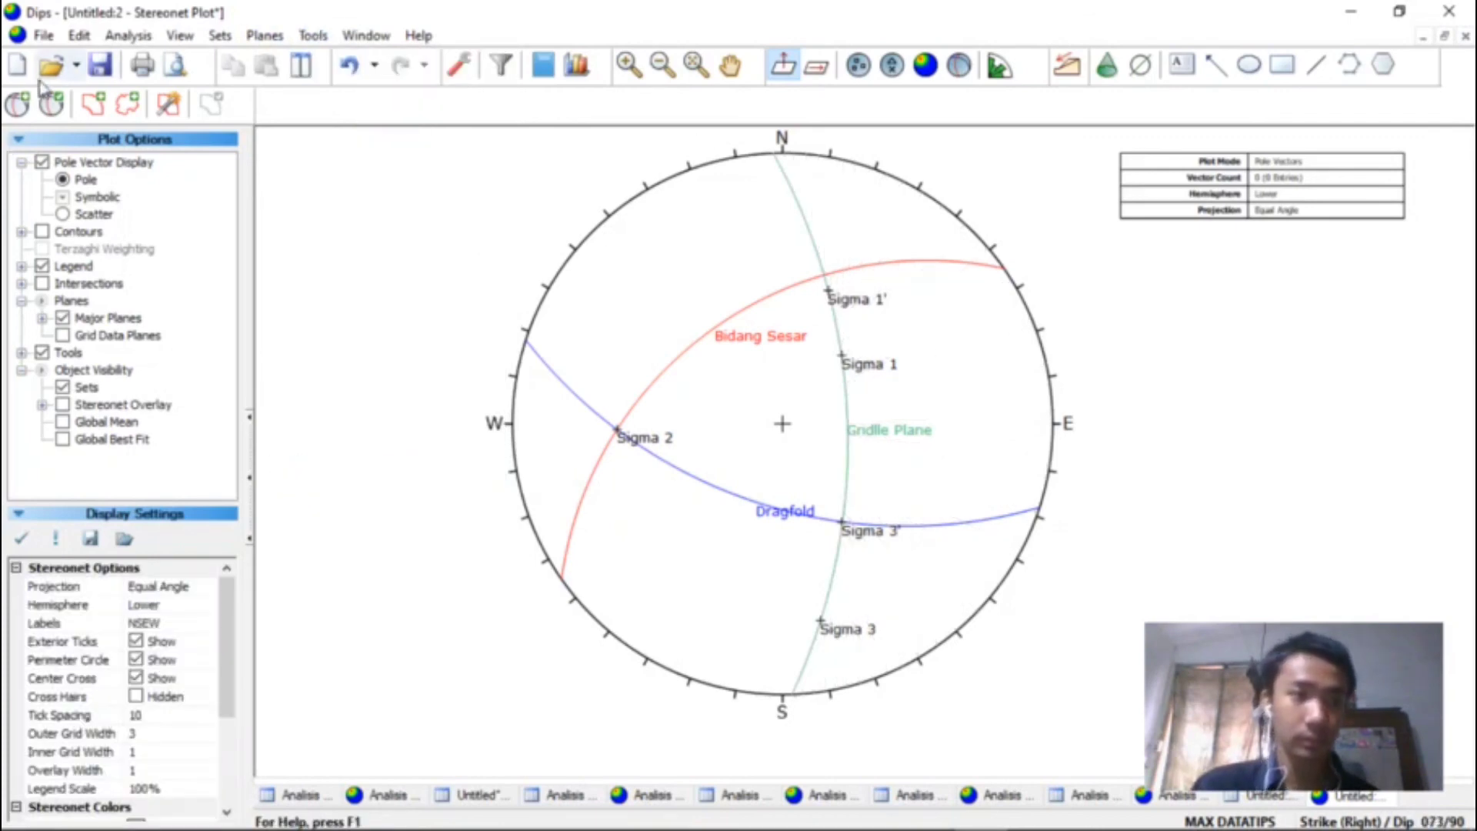
Toggle the plot legend off and on again to show the user planes table beside the stereonet.
click(729, 65)
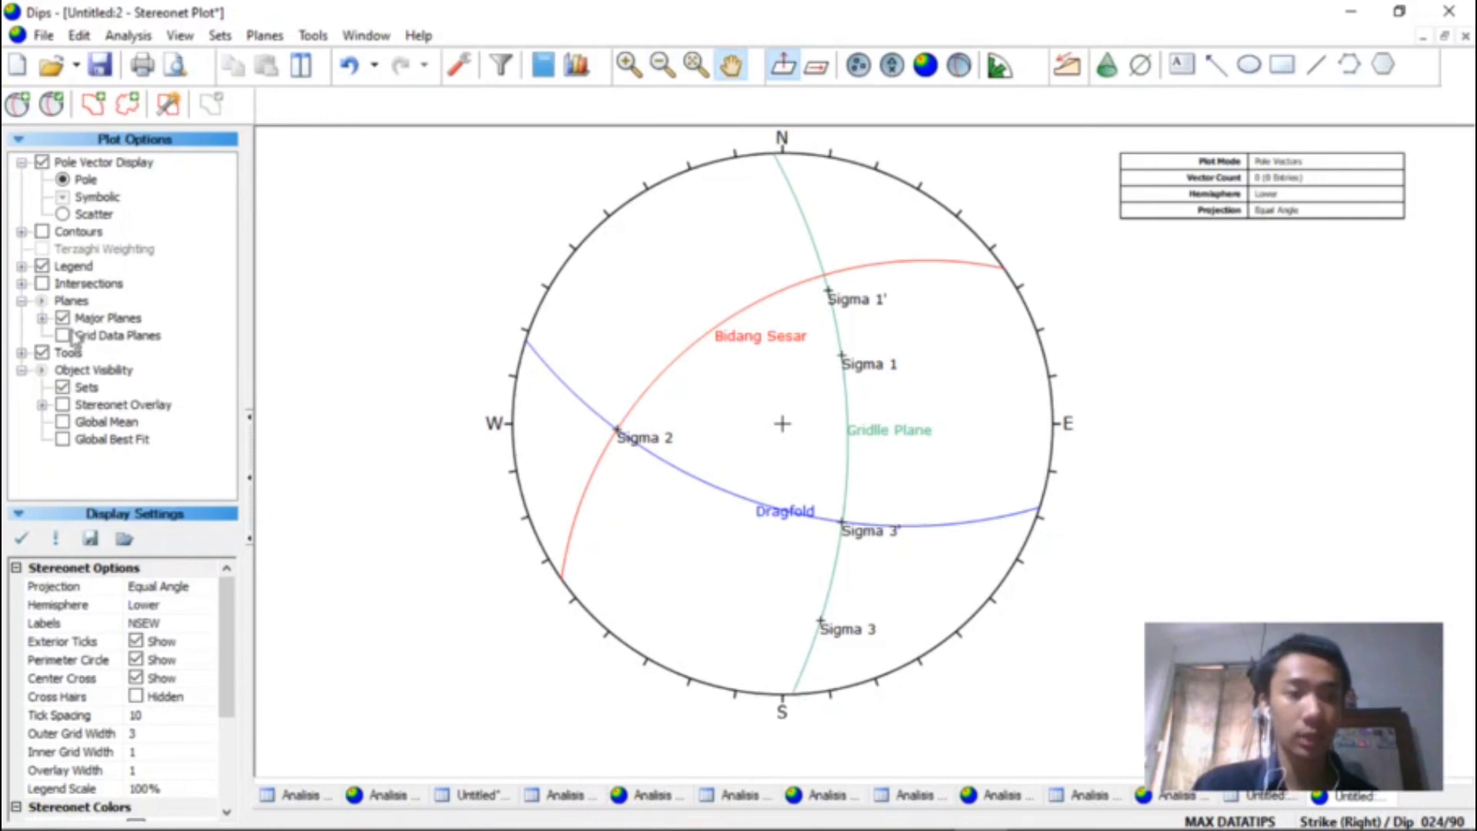
click(42, 266)
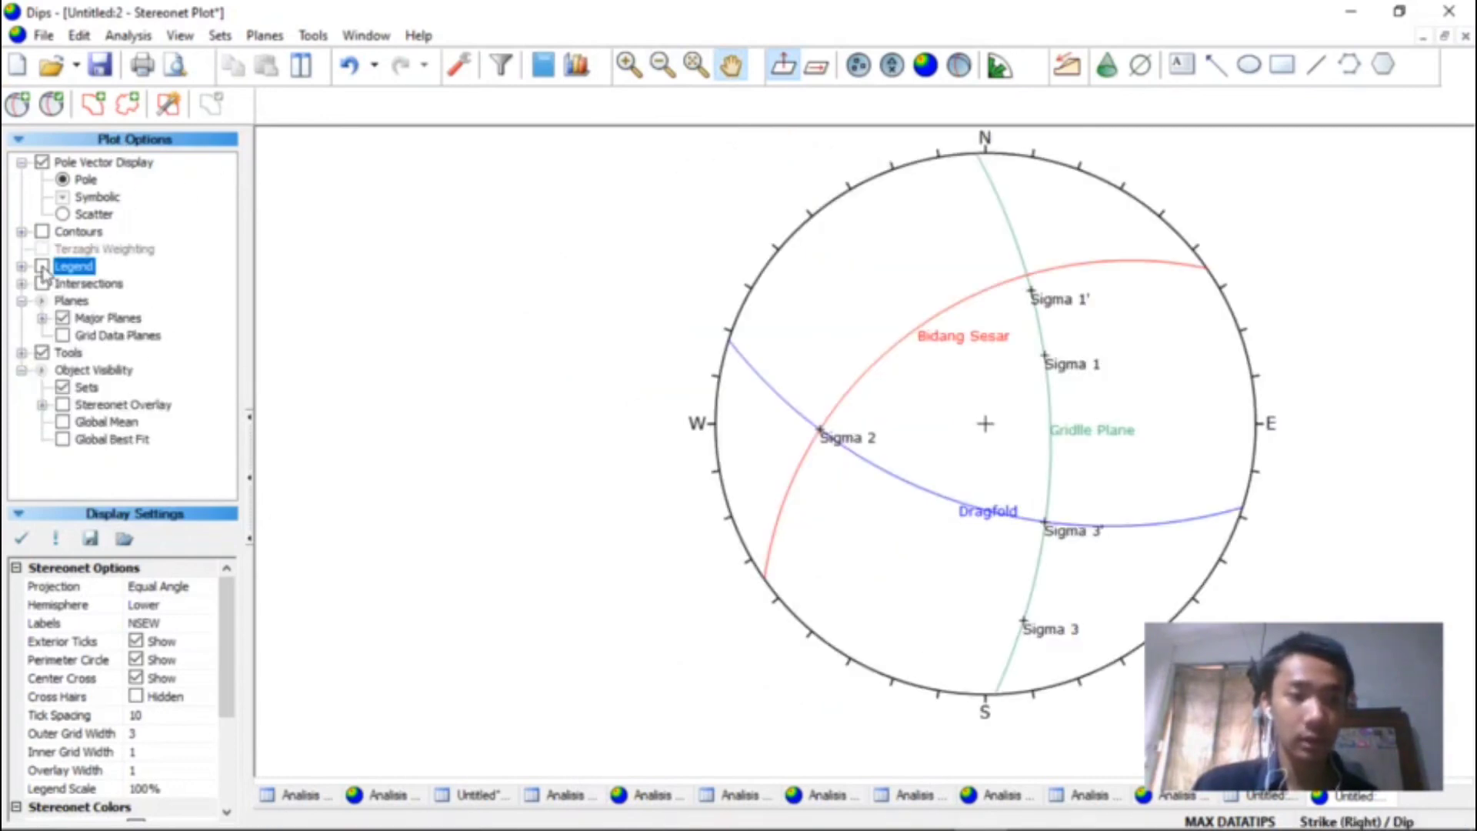
drag(1279, 443, 993, 505)
scroll(1104, 337, up, 4)
scroll(1050, 308, up, 3)
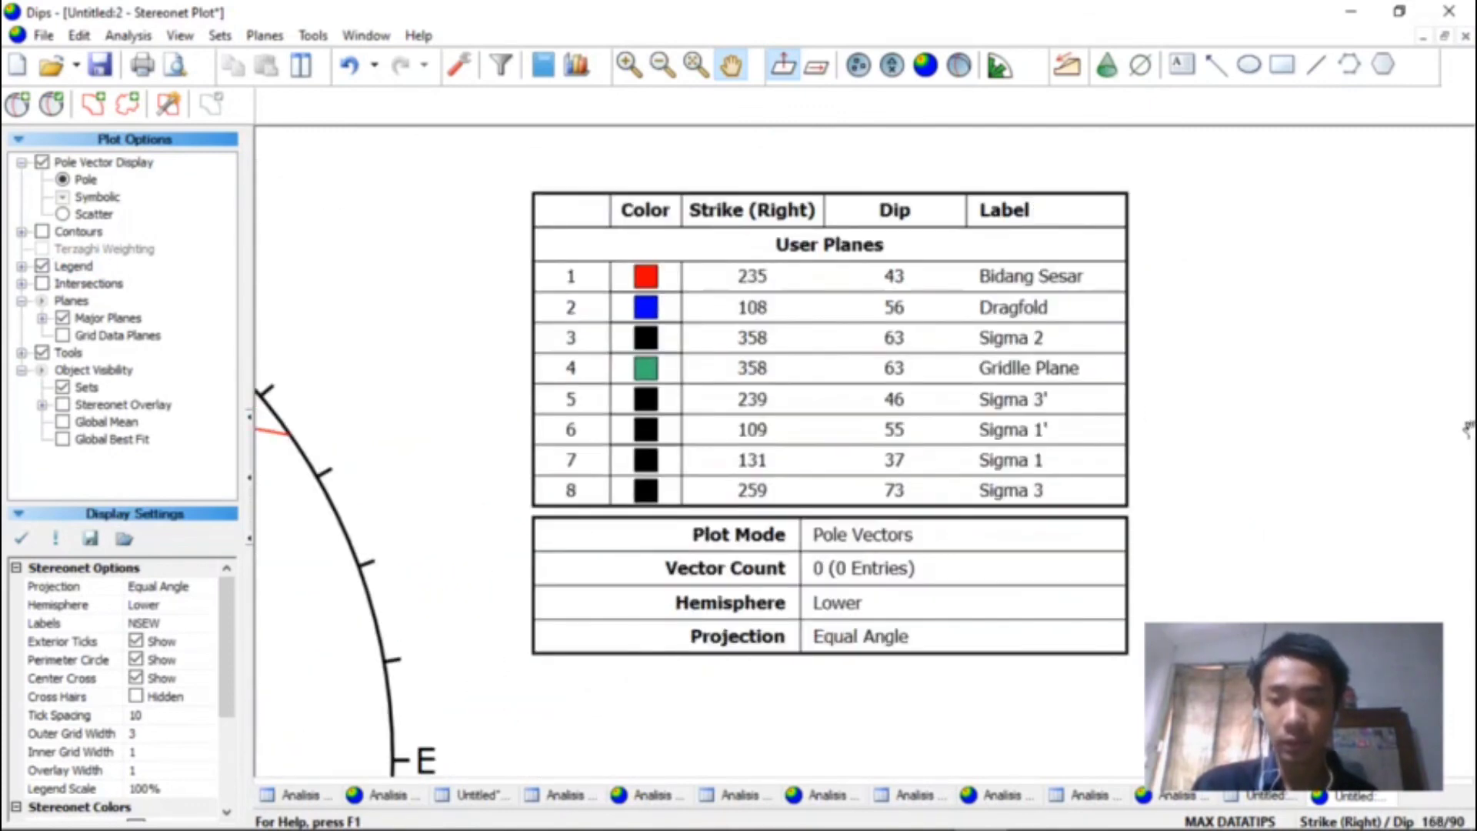
Switch the orientation convention to Trend/Plunge and examine the Sigma 1, 2 and 3 rows of the legend against the whole stereonet.
click(1361, 821)
click(1359, 822)
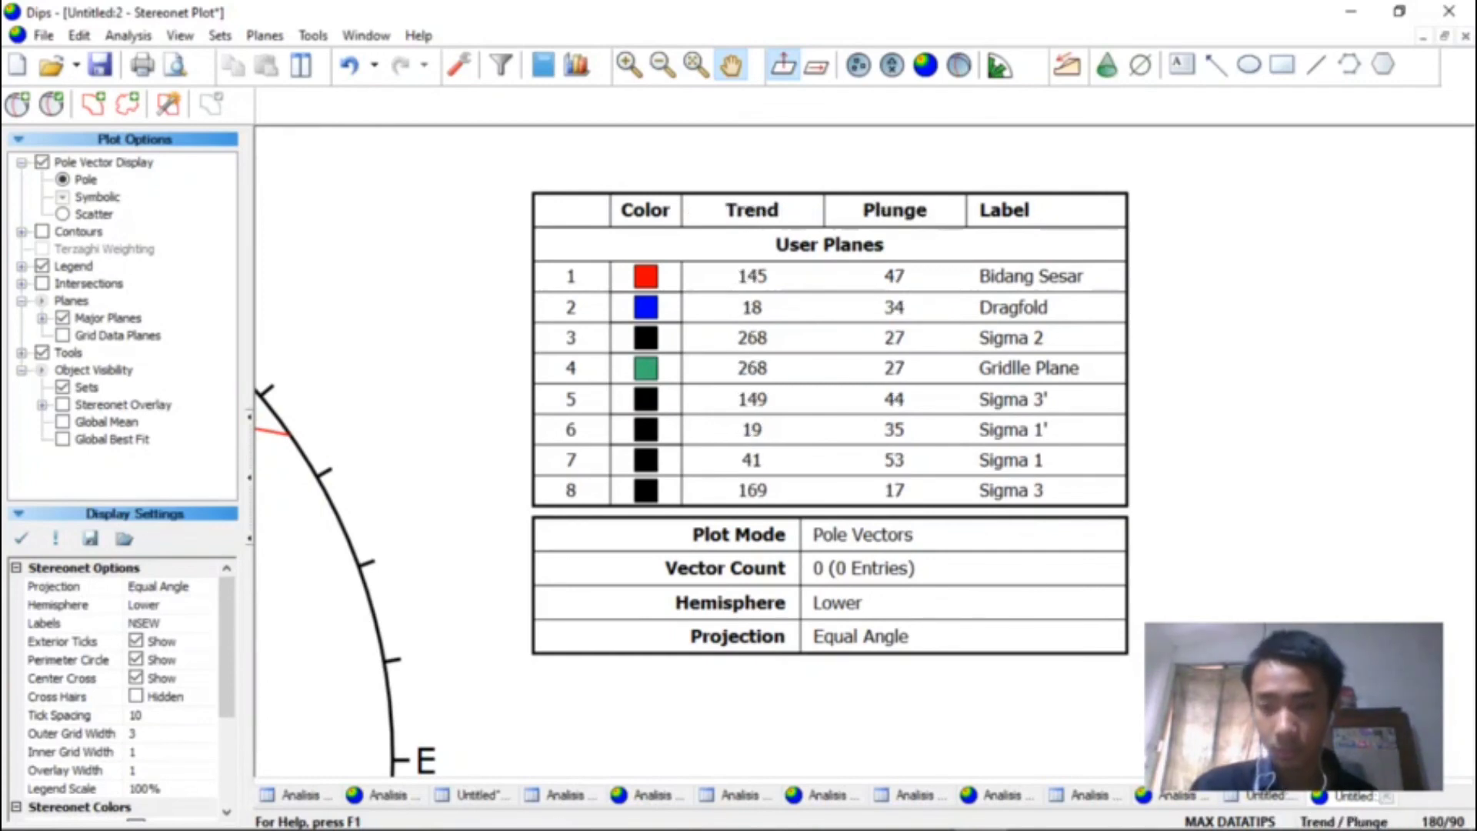
drag(1146, 364, 1137, 402)
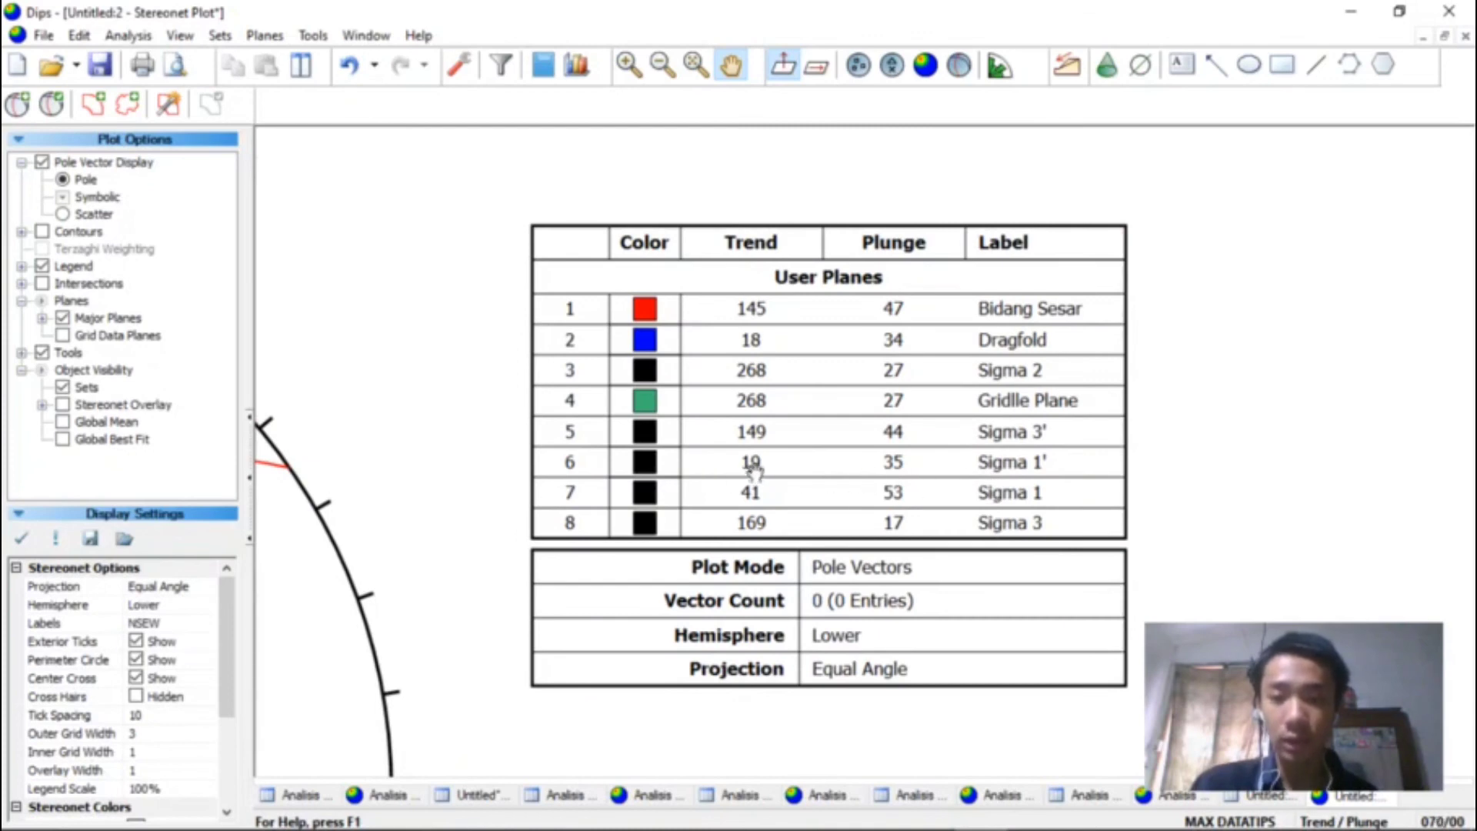
drag(922, 572, 898, 531)
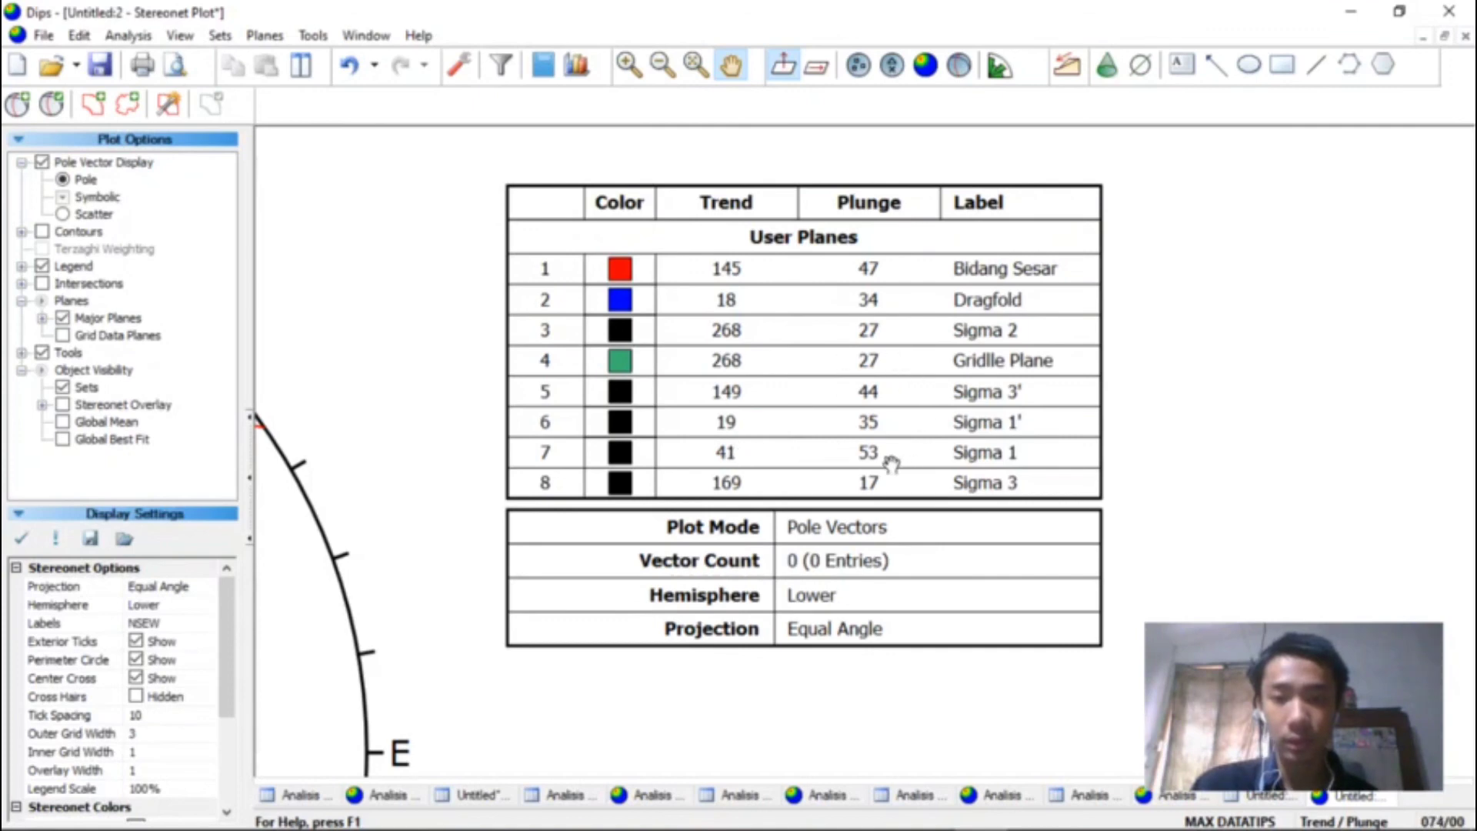
drag(910, 422, 953, 420)
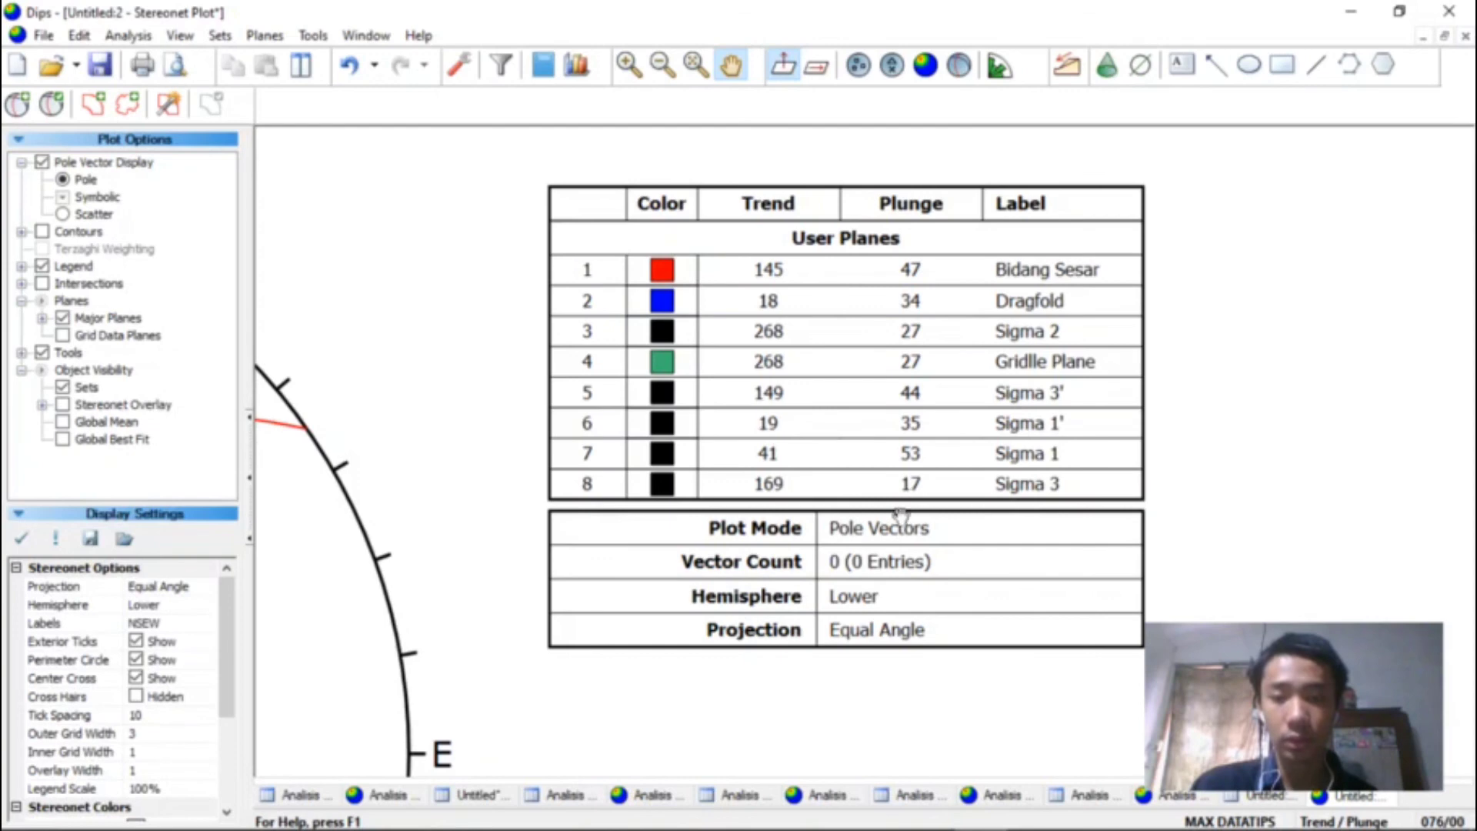
scroll(1114, 372, down, 5)
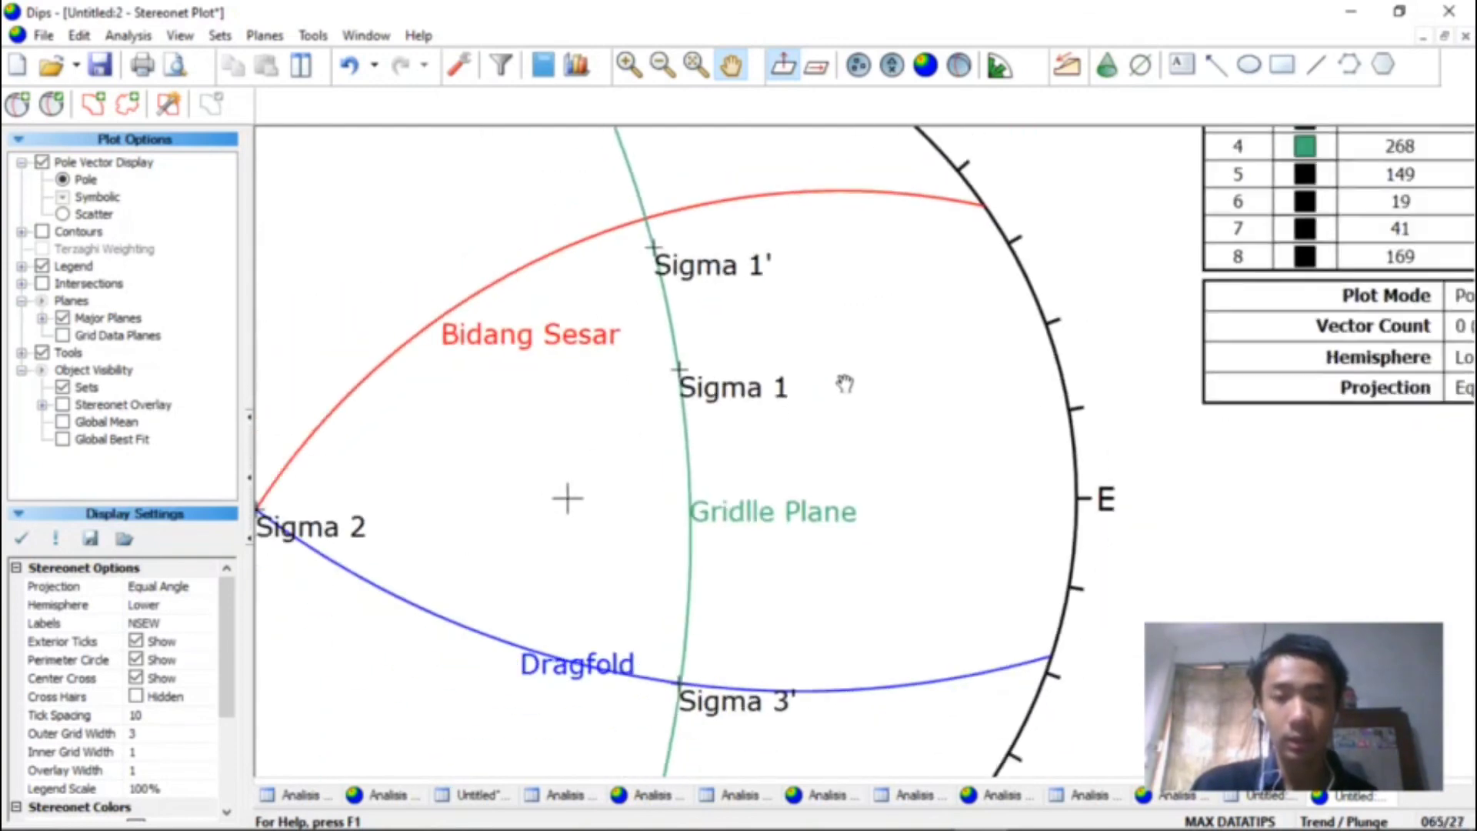
scroll(921, 305, down, 3)
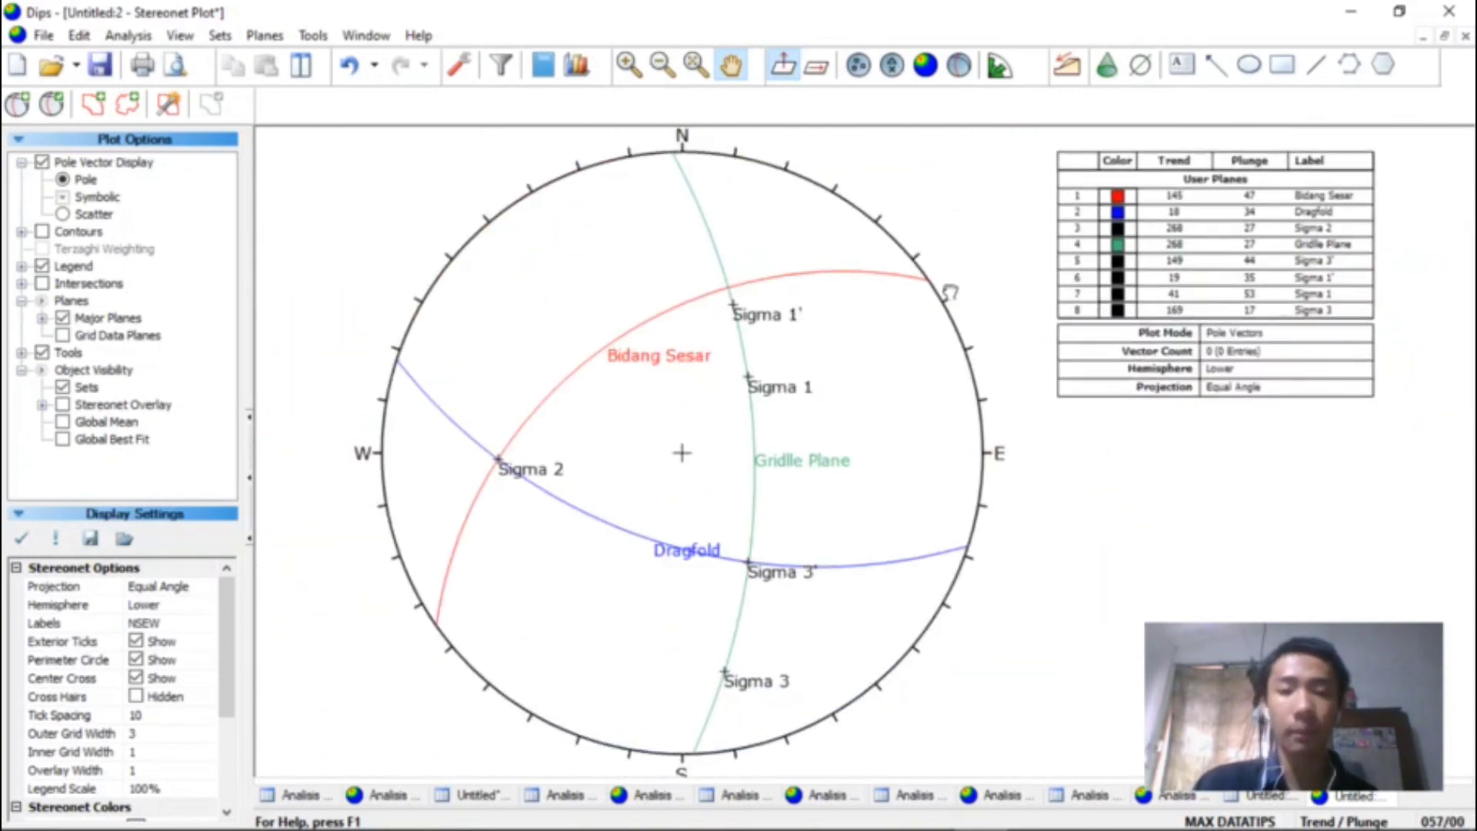
drag(1239, 460, 1157, 459)
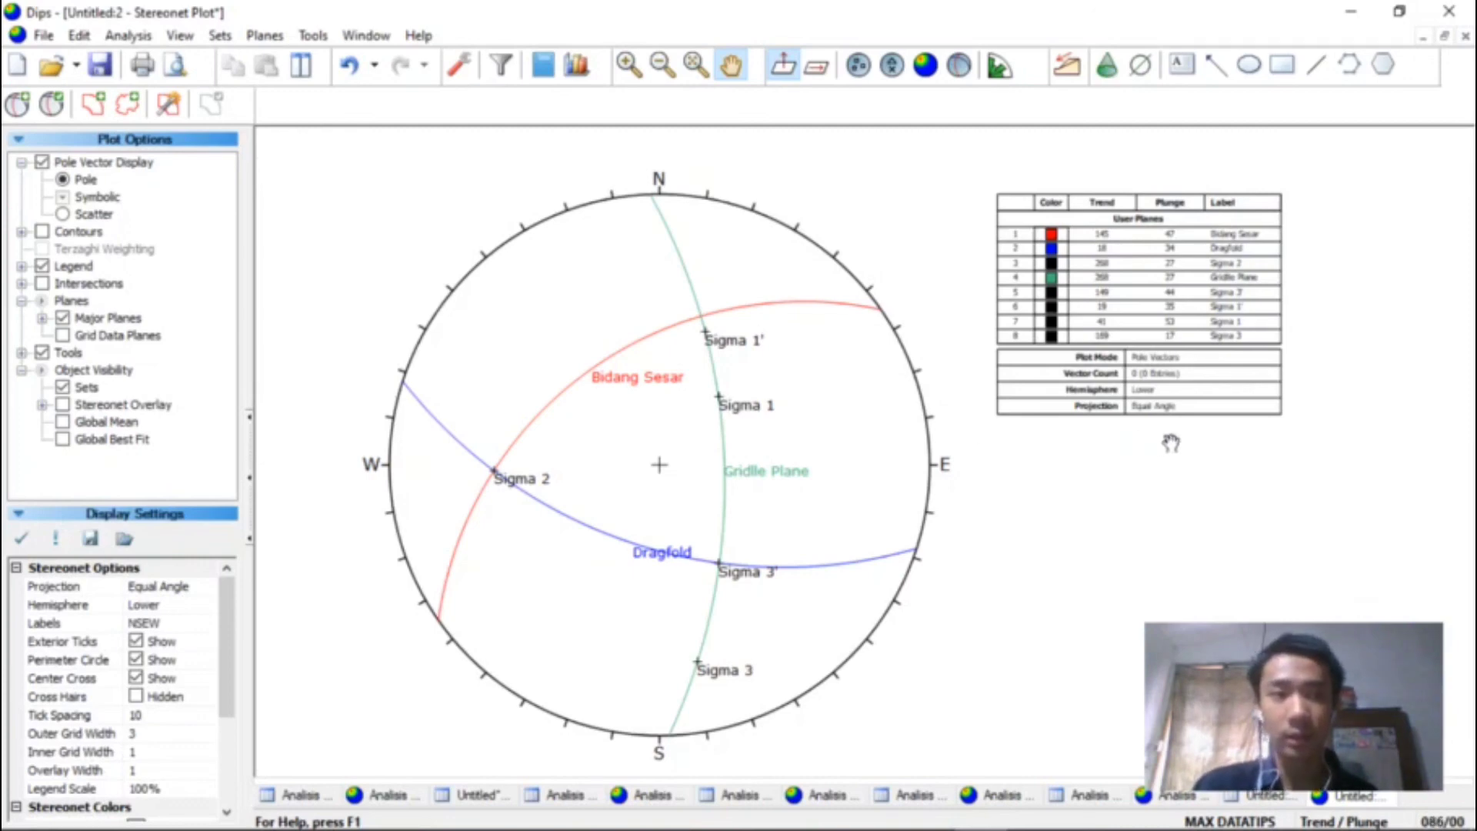
drag(1078, 527, 1129, 493)
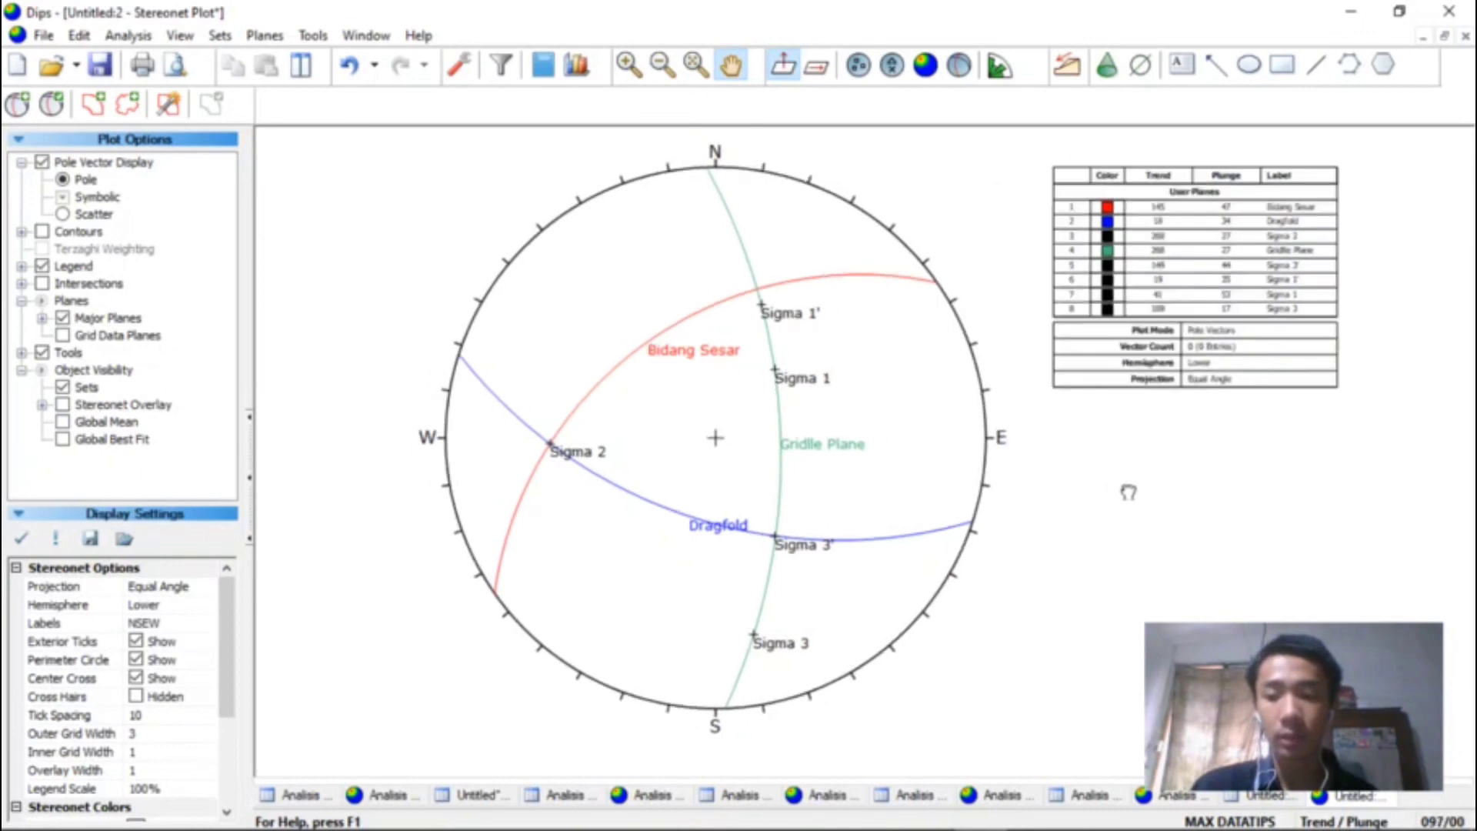